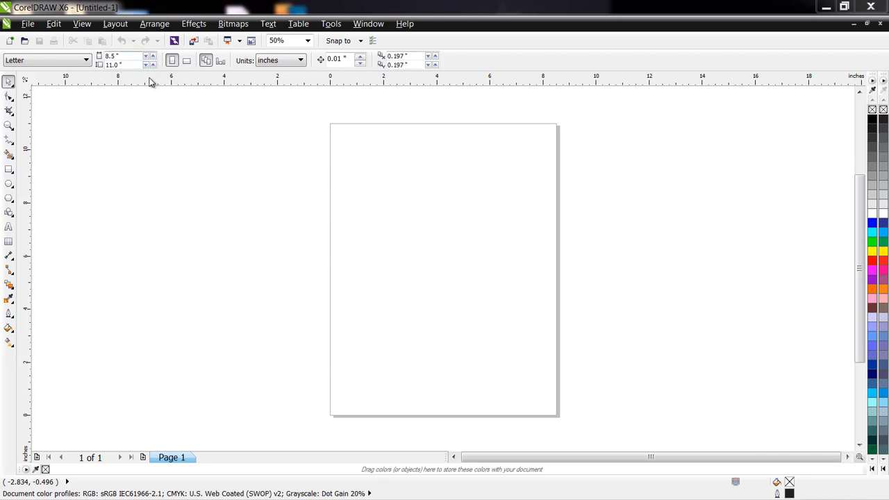
Step: Switch the Letter page to landscape orientation and back to portrait
left_click(86, 60)
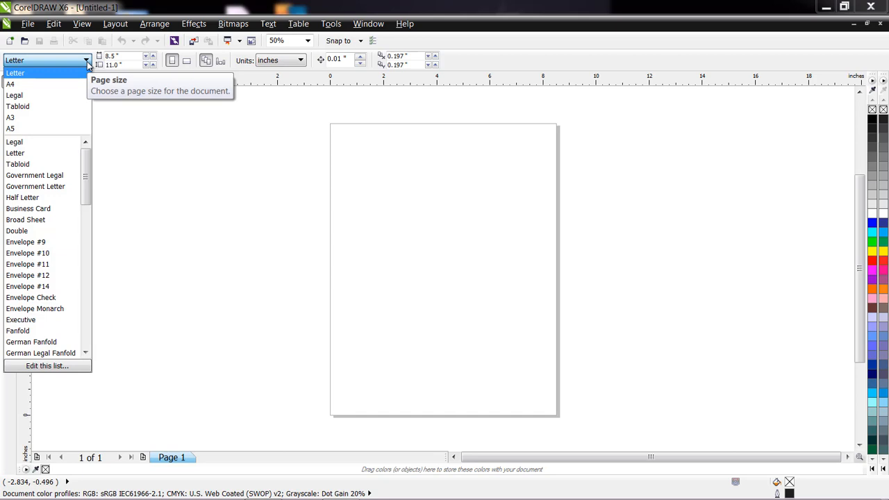
left_click(88, 61)
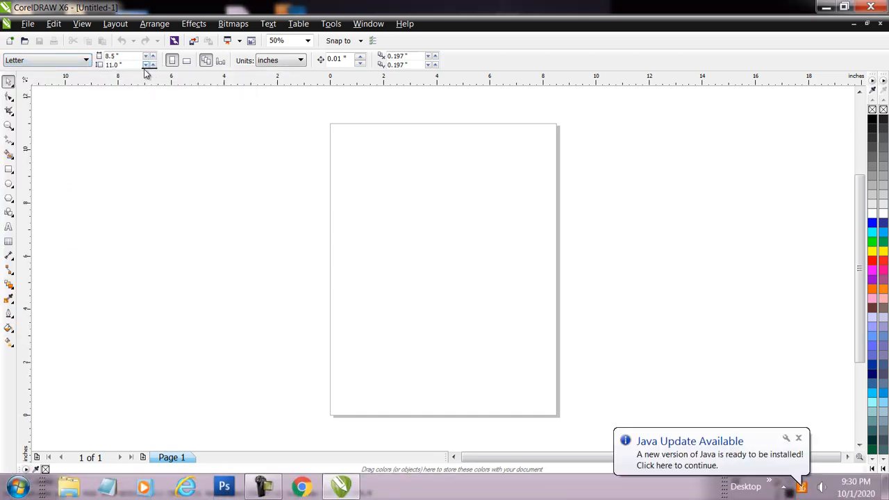
left_click(187, 61)
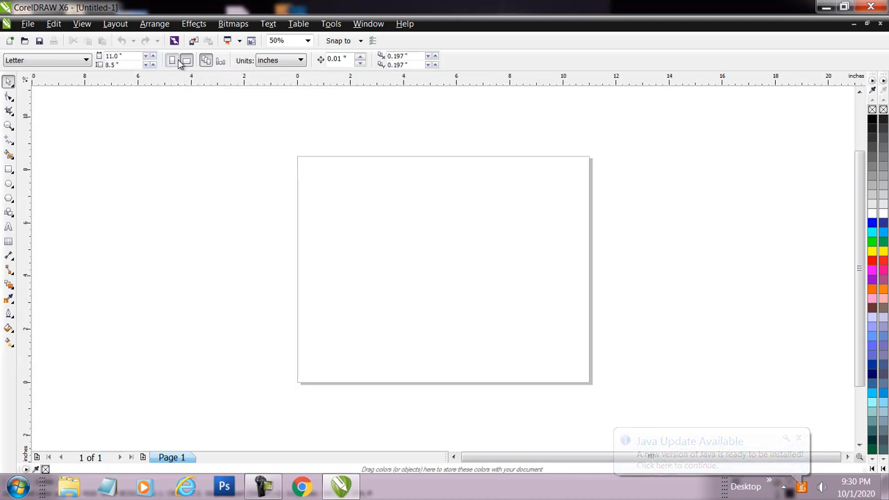
left_click(178, 61)
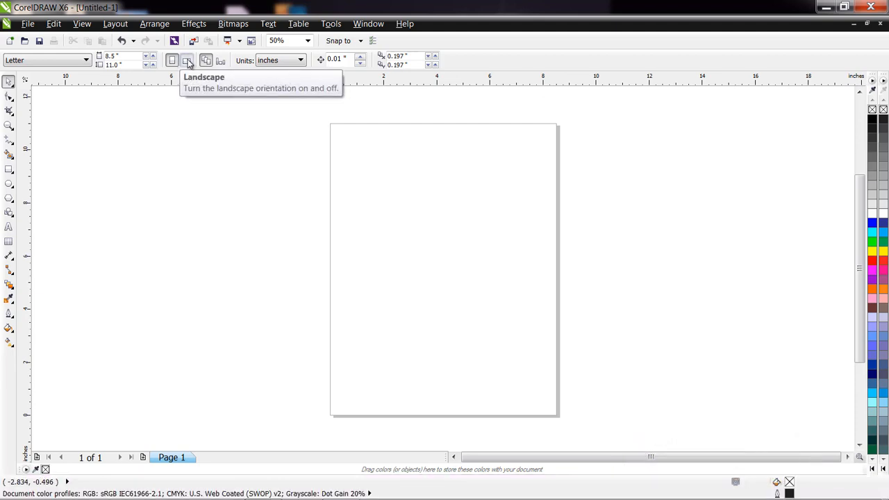
left_click(186, 61)
left_click(173, 61)
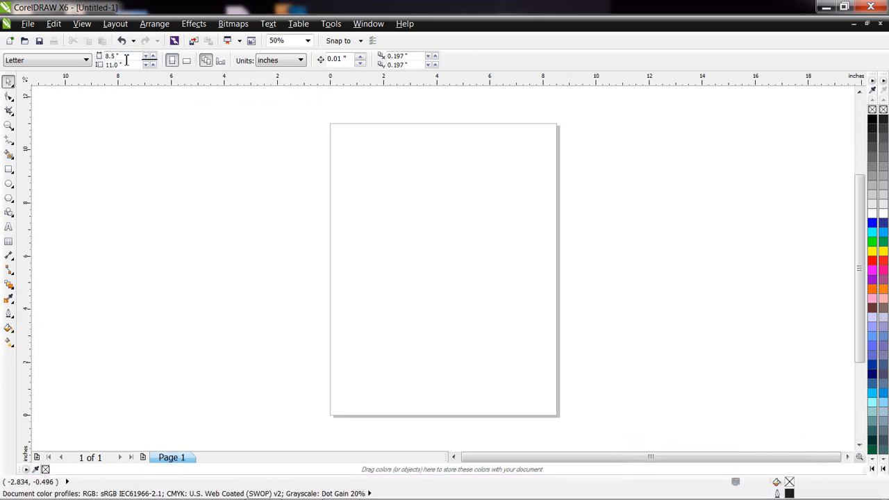
left_click(288, 61)
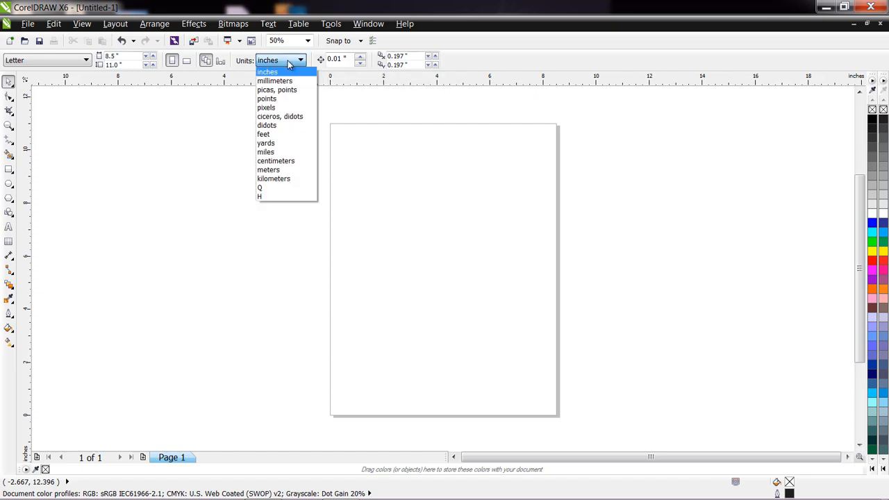
left_click(290, 63)
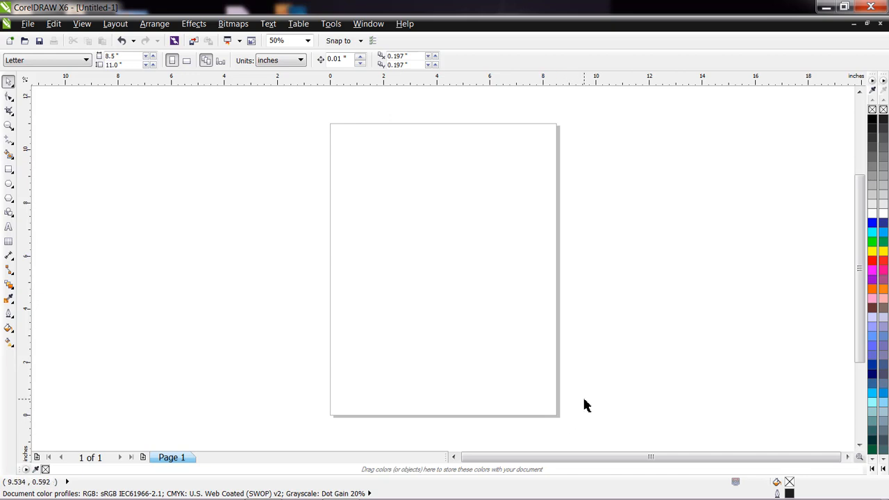
left_click(8, 126)
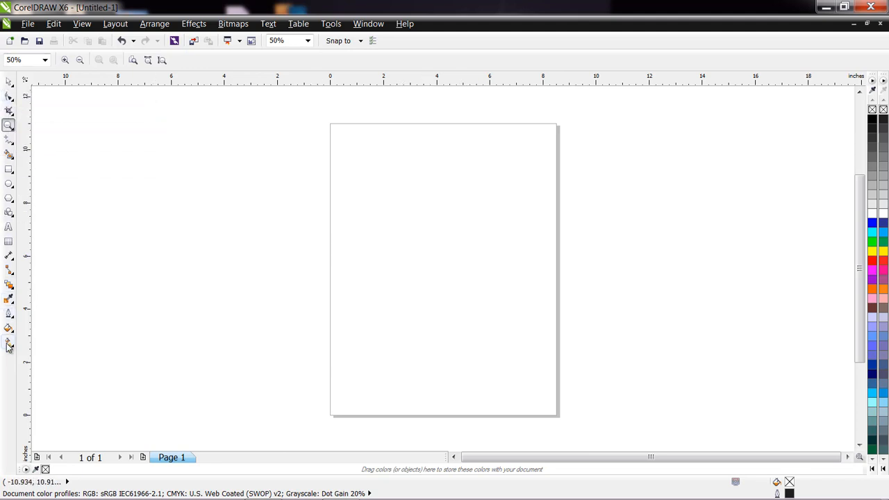
left_click(12, 86)
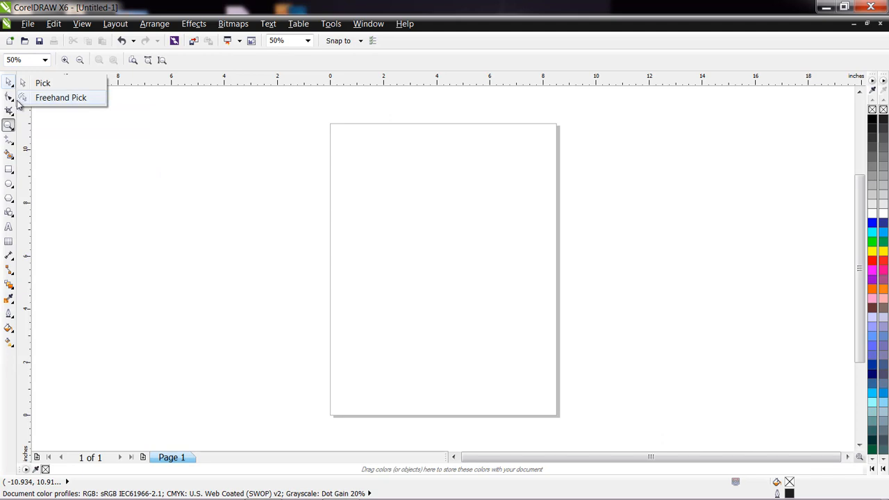
mouse_move(15, 124)
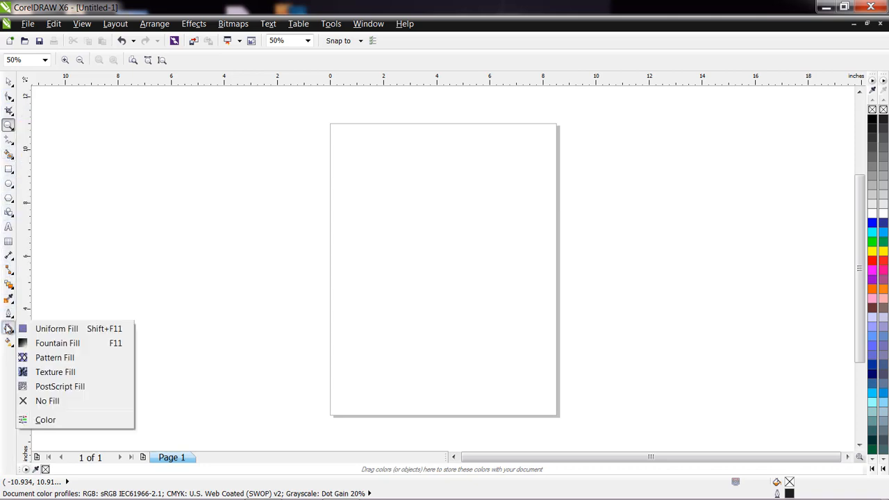
mouse_move(14, 287)
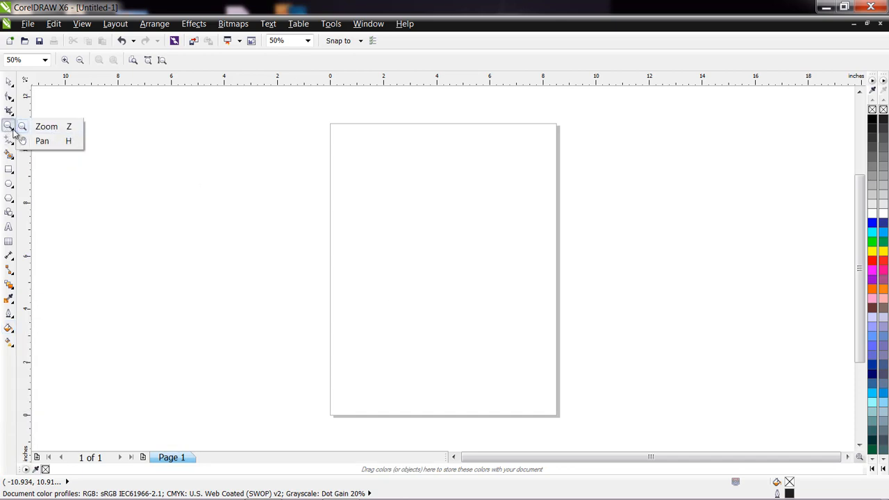
Step: Zoom in twice near the page's centre, zoom back out to 100%, and reactivate the Pick tool
left_click(59, 127)
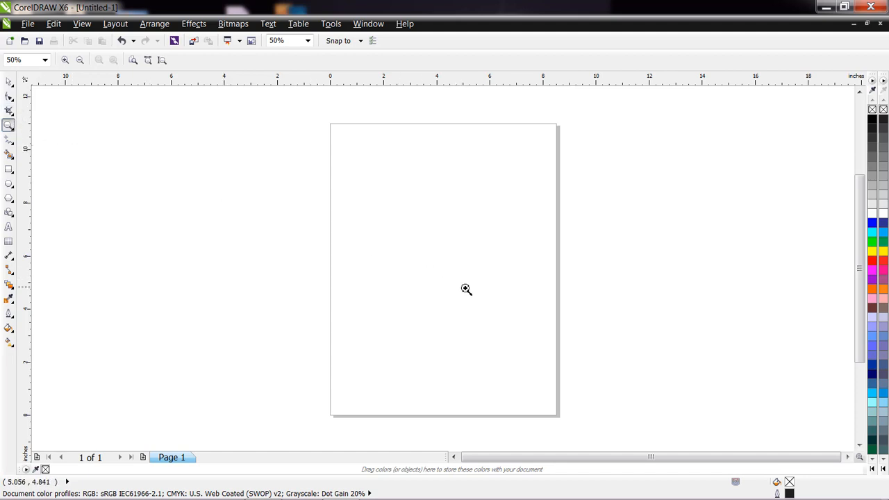
left_click(463, 271)
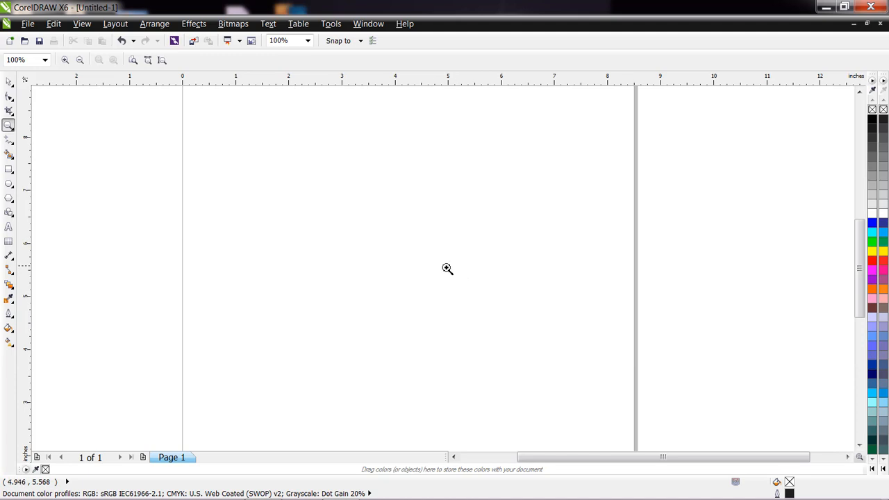
left_click(424, 263)
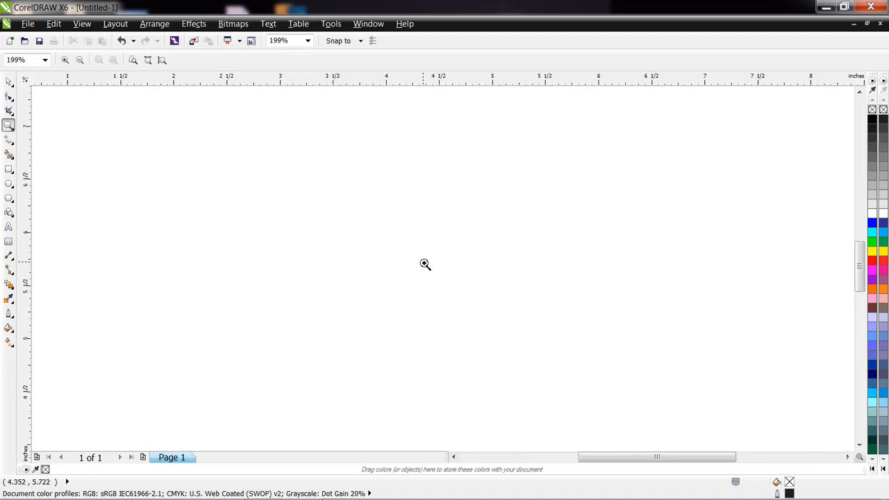
right_click(422, 262)
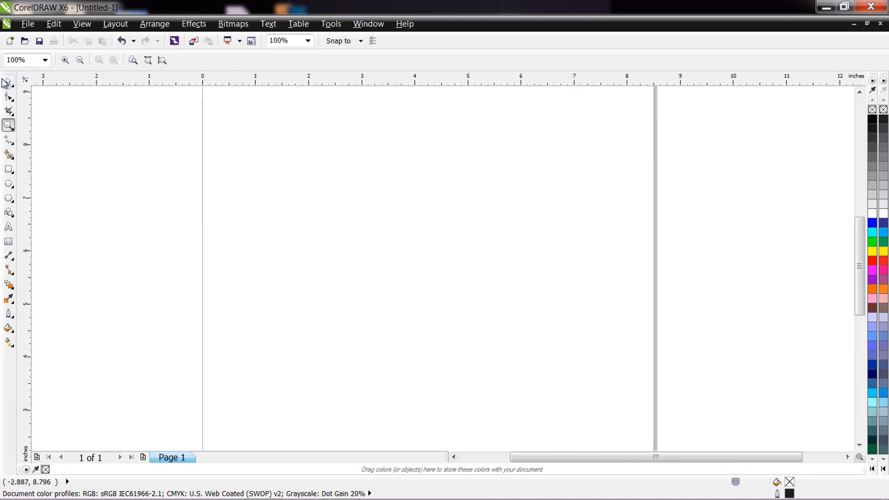
left_click(9, 83)
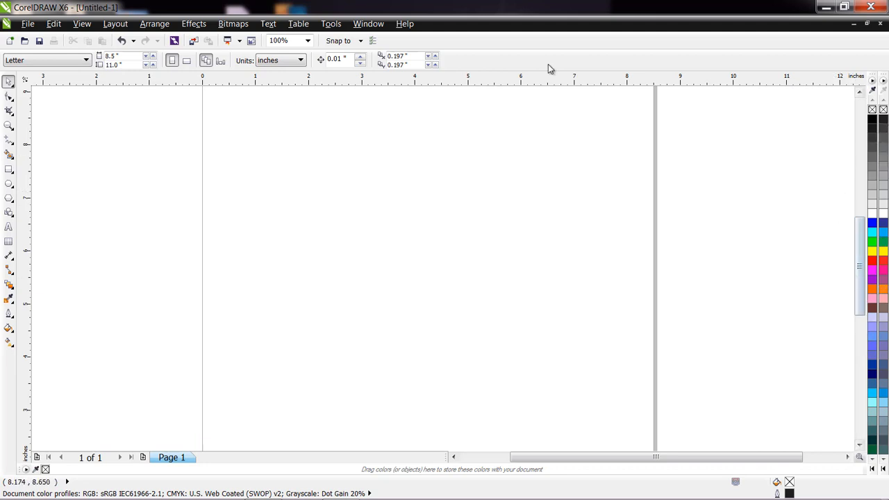
Step: Display the PANTONE Goe coated color palette and hide it again
left_click(381, 27)
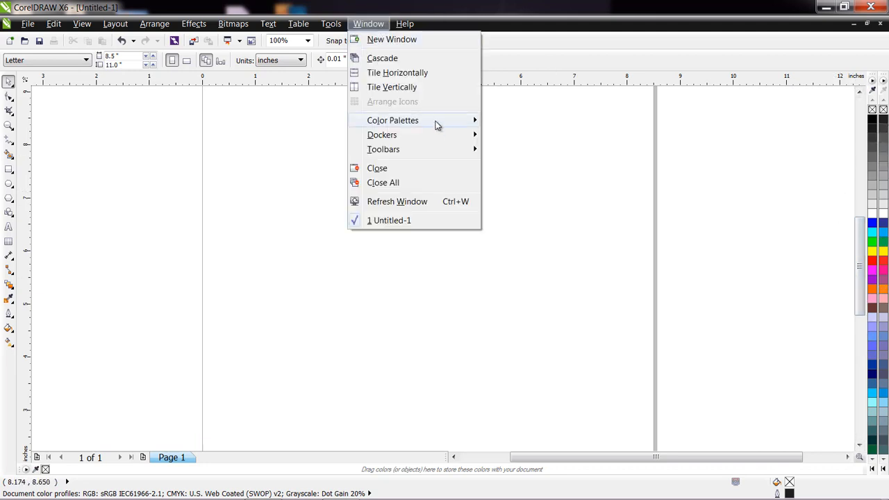
mouse_move(440, 123)
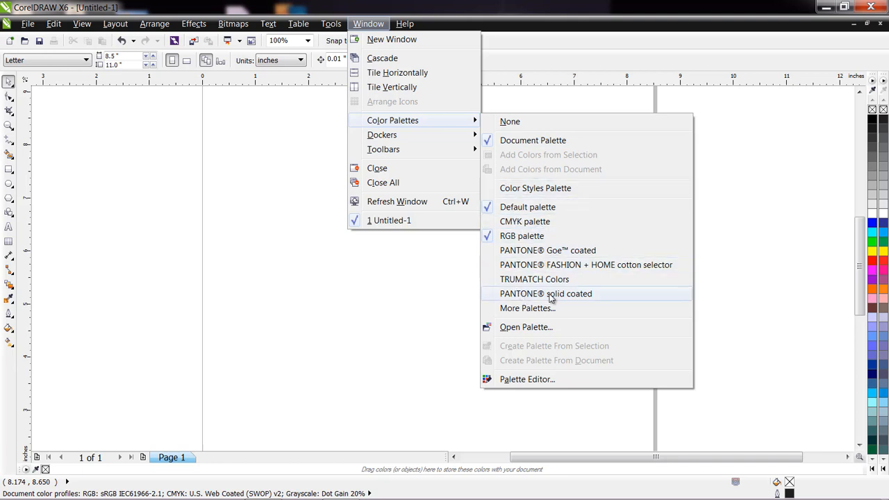
left_click(549, 251)
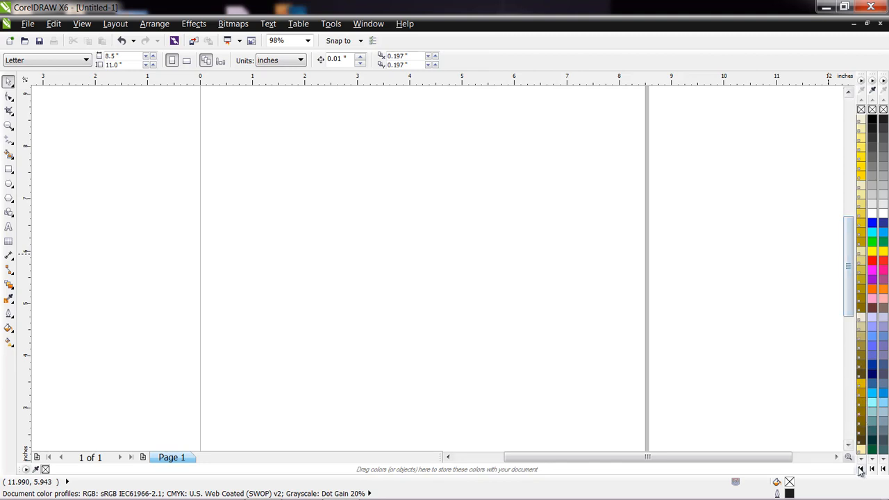
left_click(372, 26)
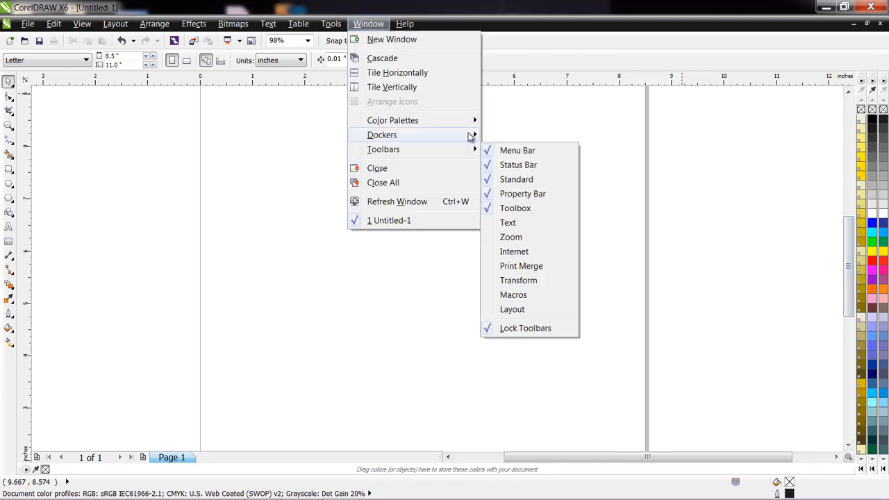
mouse_move(476, 121)
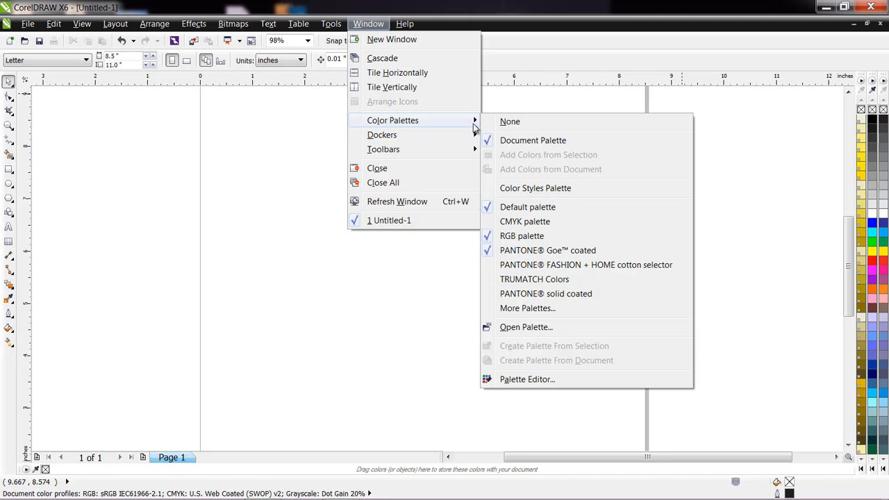
left_click(528, 250)
Step: Hide the RGB color palette
left_click(369, 24)
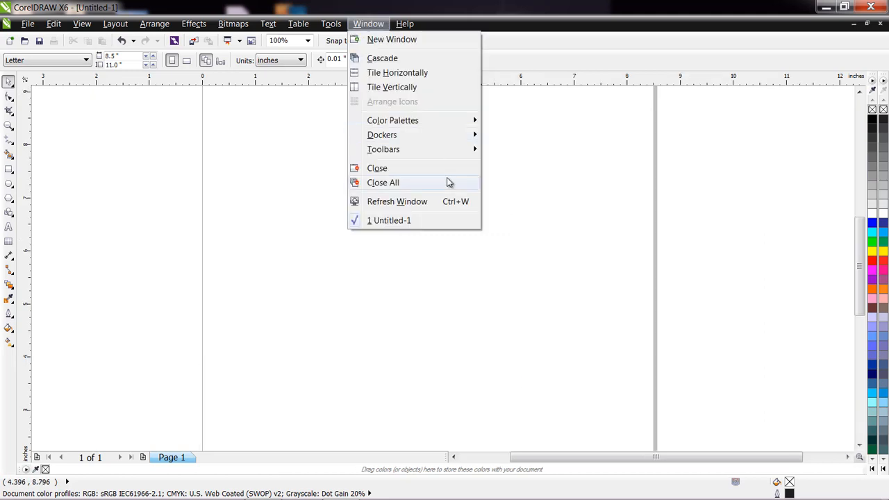
mouse_move(466, 126)
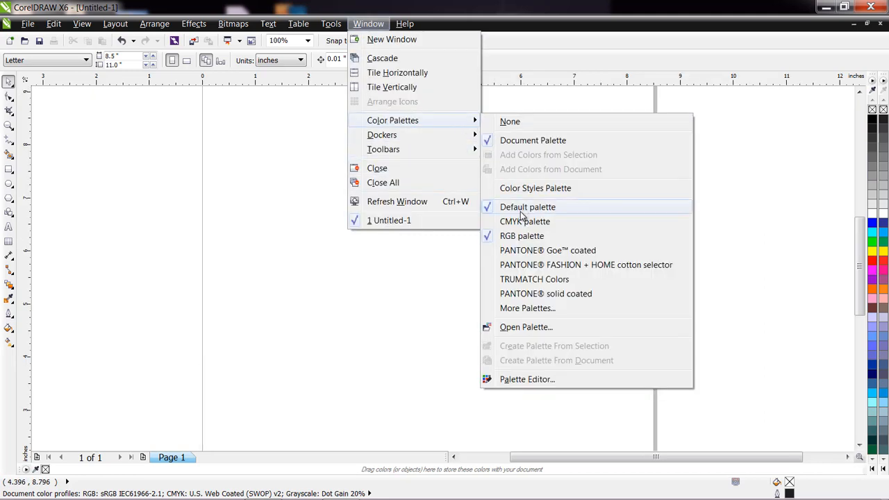
left_click(521, 236)
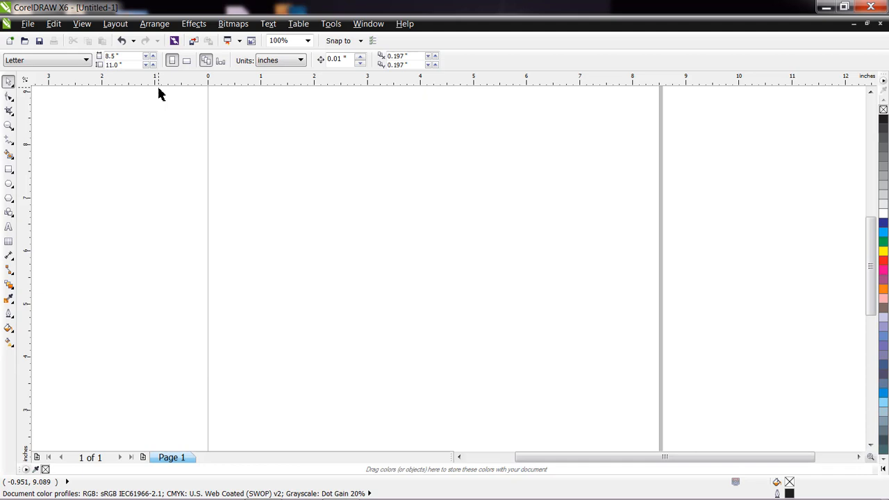
Step: Hide the rulers and show them again
left_click(75, 28)
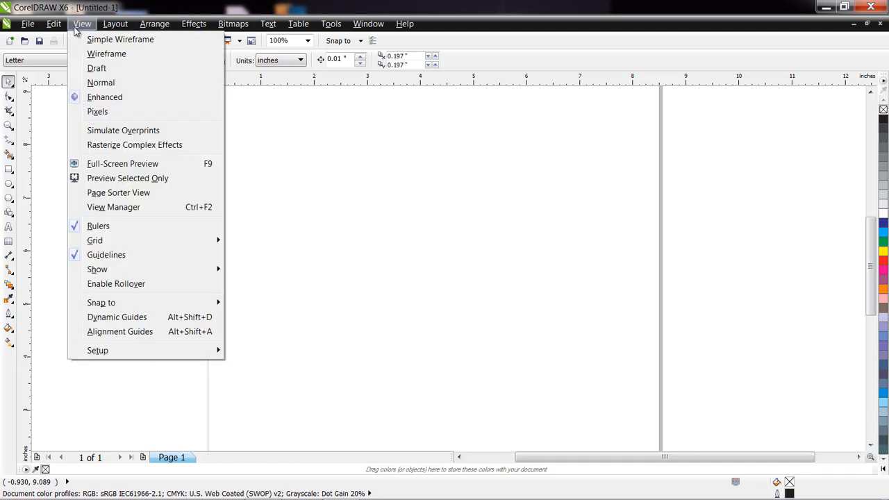
left_click(98, 228)
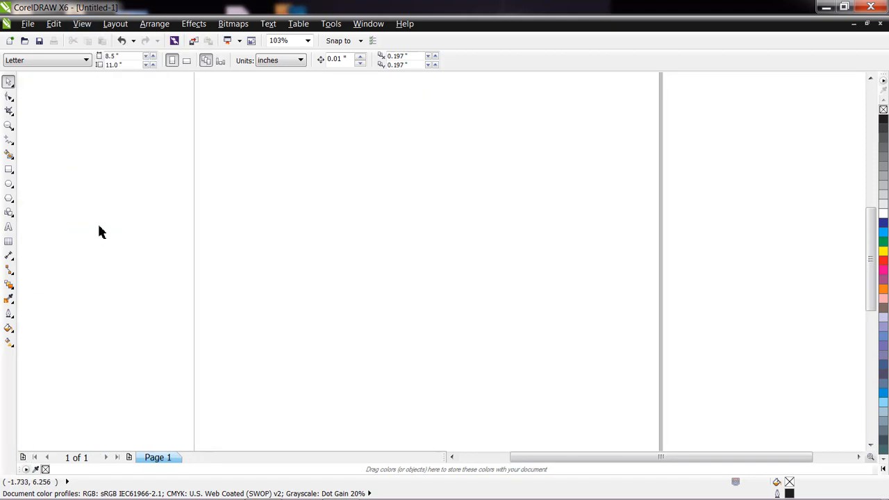
left_click(82, 24)
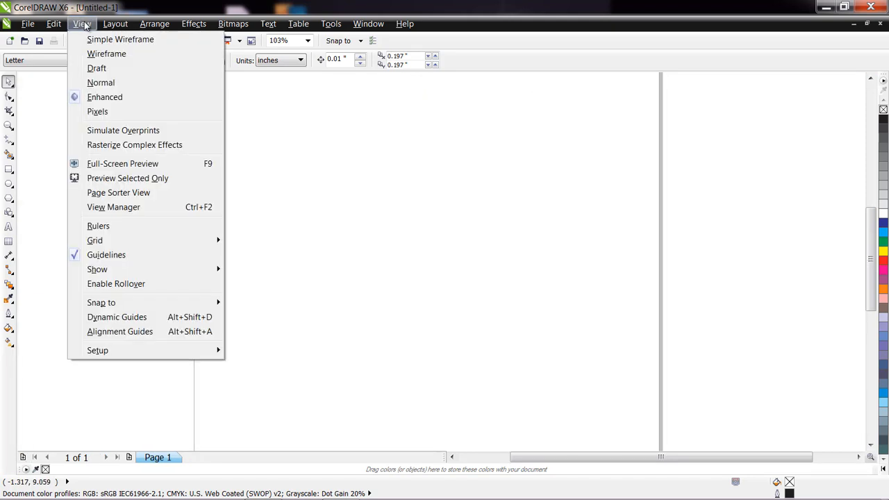
left_click(115, 226)
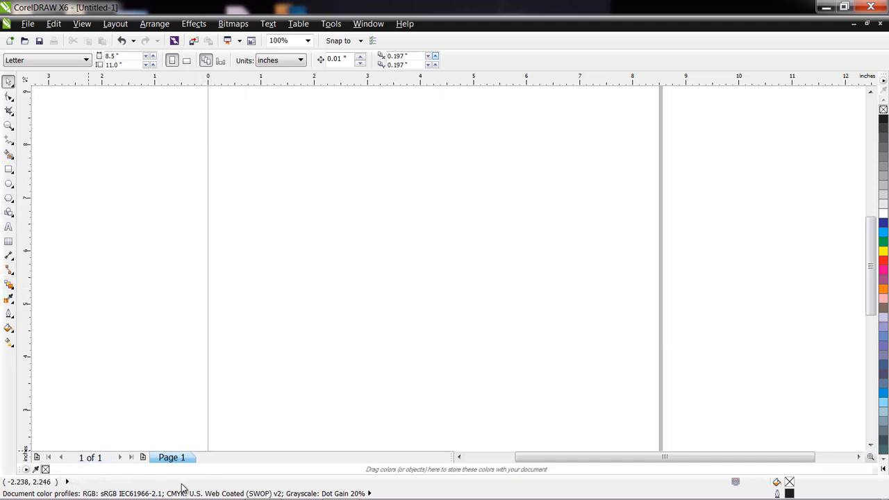
Step: Compare the property options offered by the Rectangle, Zoom and Pick tools
left_click(8, 171)
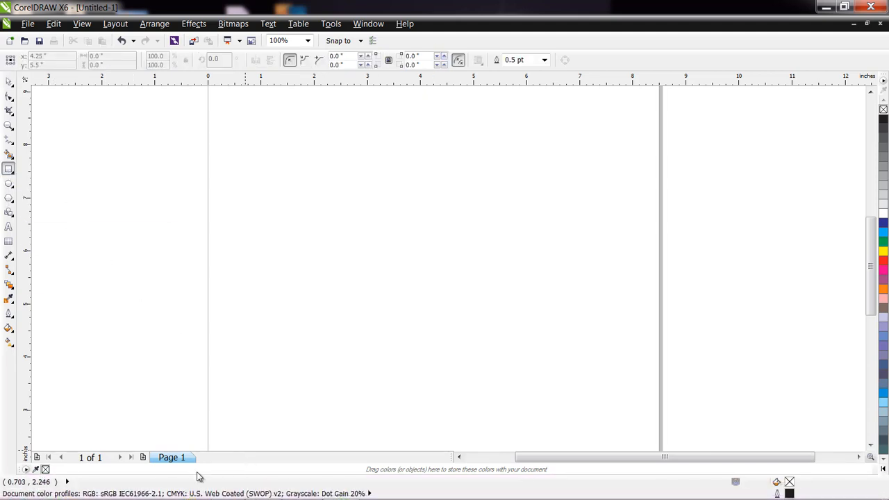
left_click(8, 127)
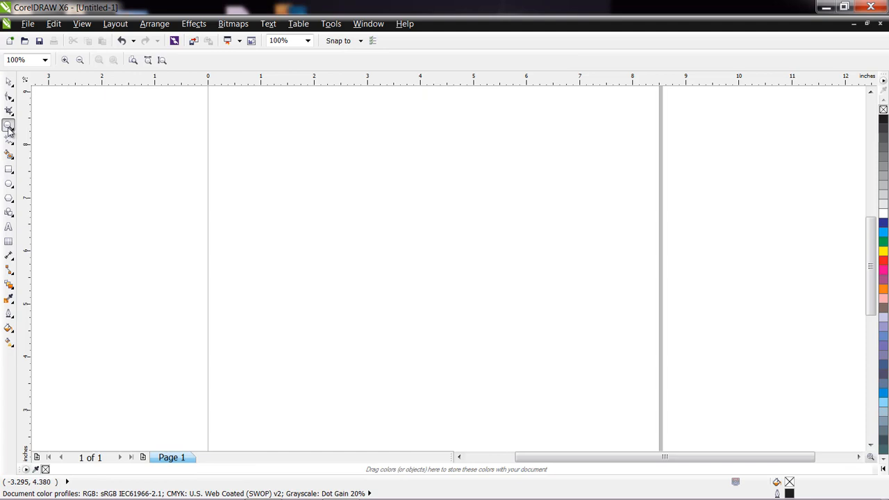
left_click(8, 82)
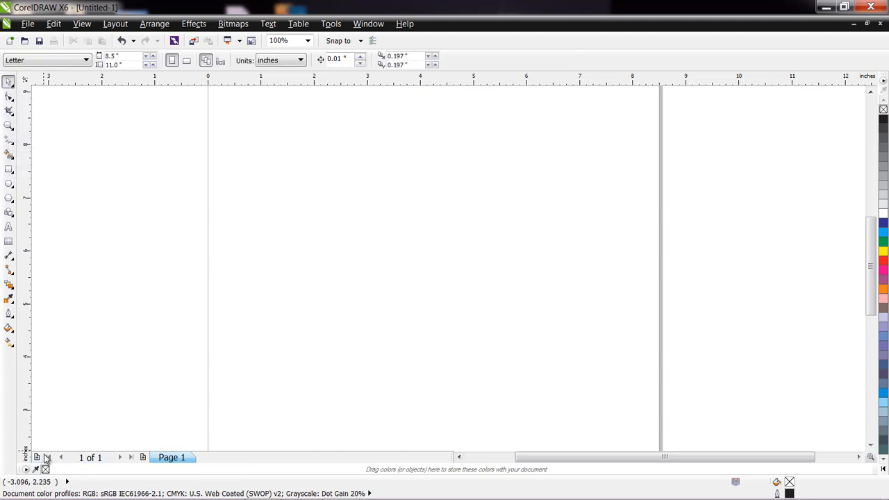
Step: Add three pages after Page 1 and return to Page 1
left_click(143, 458)
left_click(143, 458)
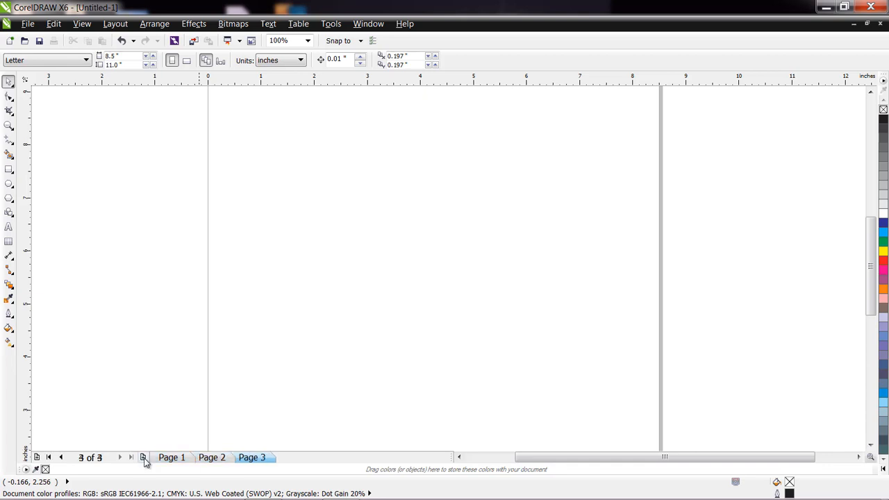
left_click(143, 458)
left_click(172, 461)
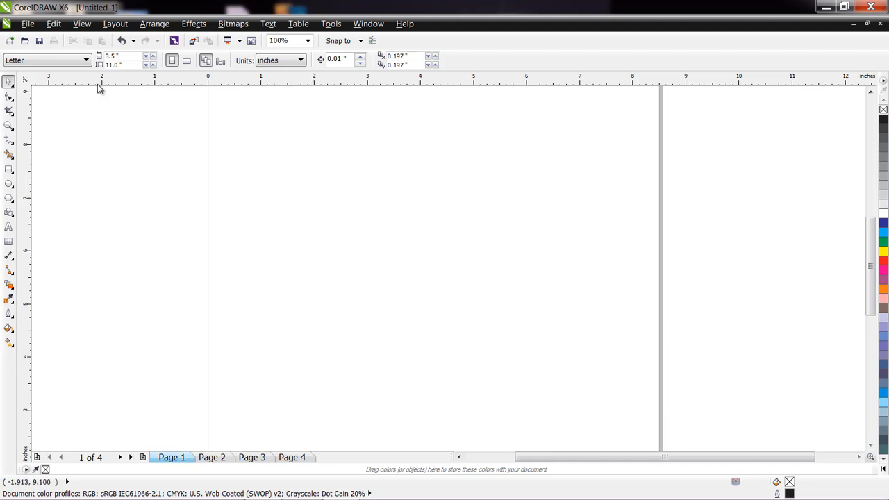
Step: Draw a rectangle about 2.68 by 1.56 inches in the middle of Page 1
left_click(9, 170)
left_click_drag(352, 179, 494, 262)
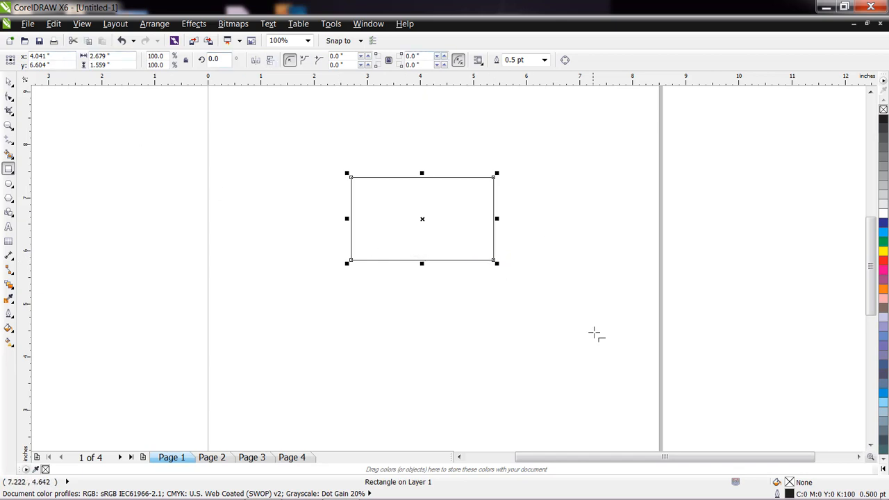
Step: Add the artistic text "ffdfd" on Page 1 below the rectangle
left_click(8, 227)
left_click(369, 351)
type("ffdfd")
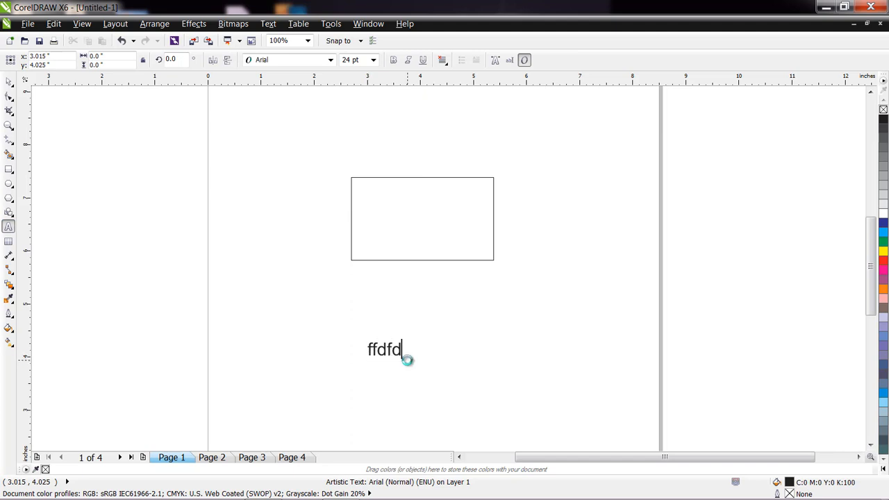
Step: Delete the "ffdfd" text and the rectangle from Page 1
key("Escape")
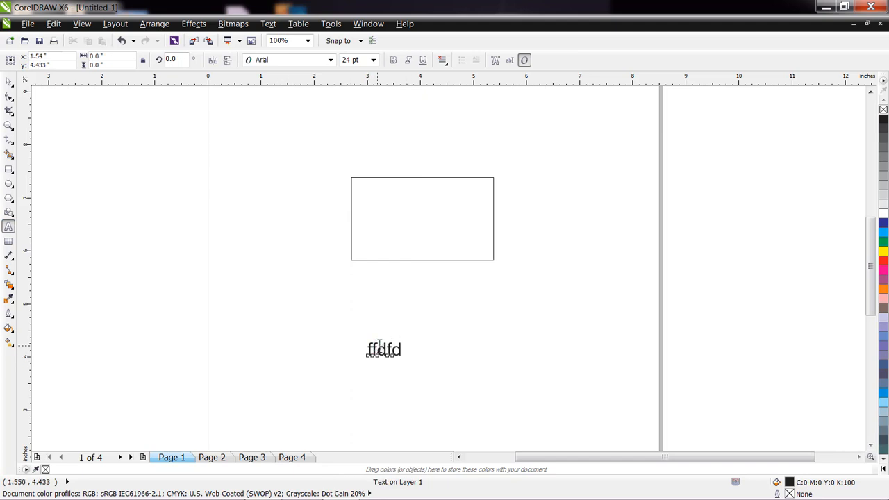
left_click(8, 81)
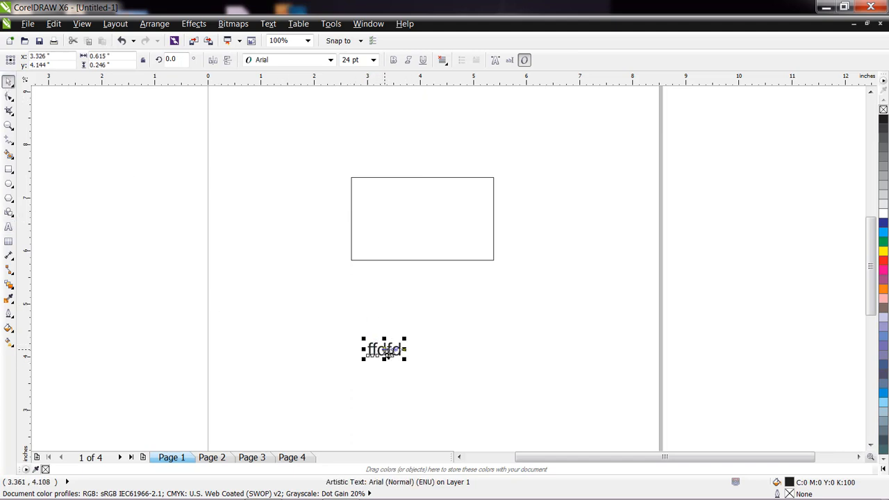
left_click(379, 353)
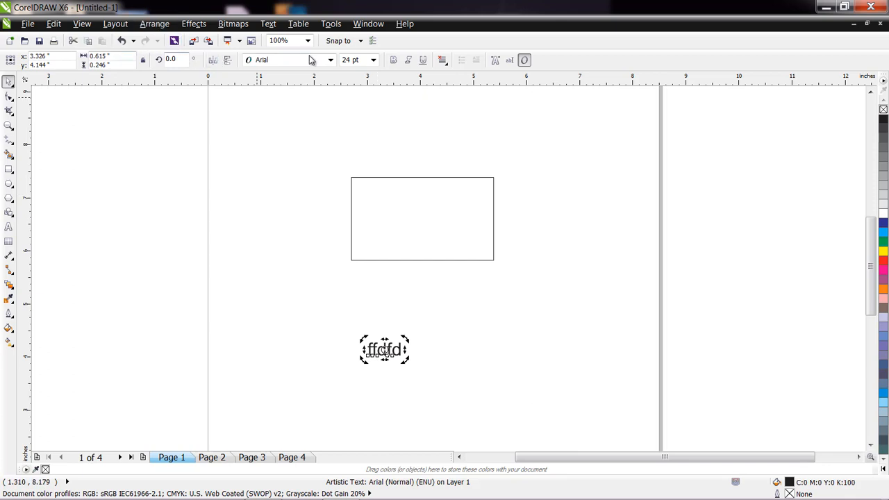
key("Delete")
left_click(412, 178)
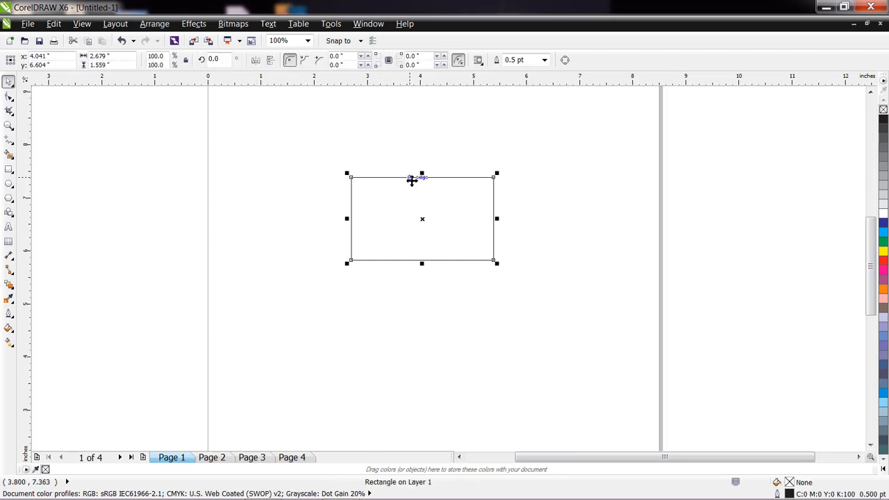
key("Delete")
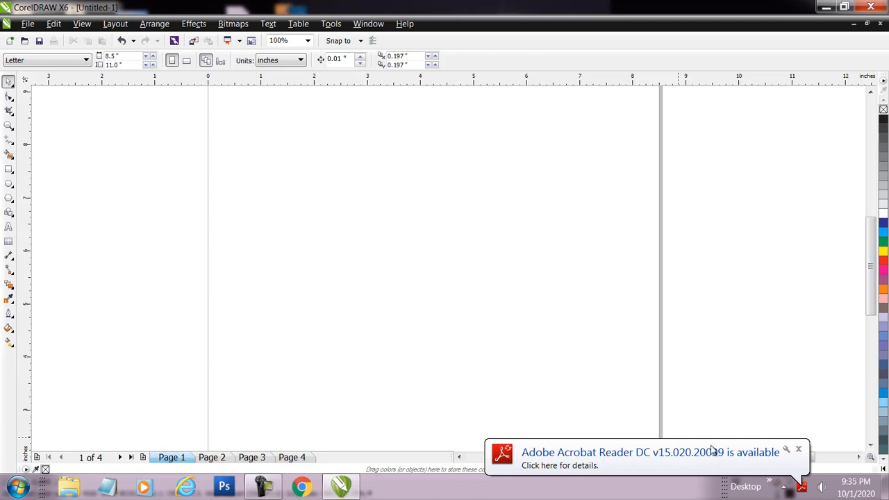
left_click(799, 450)
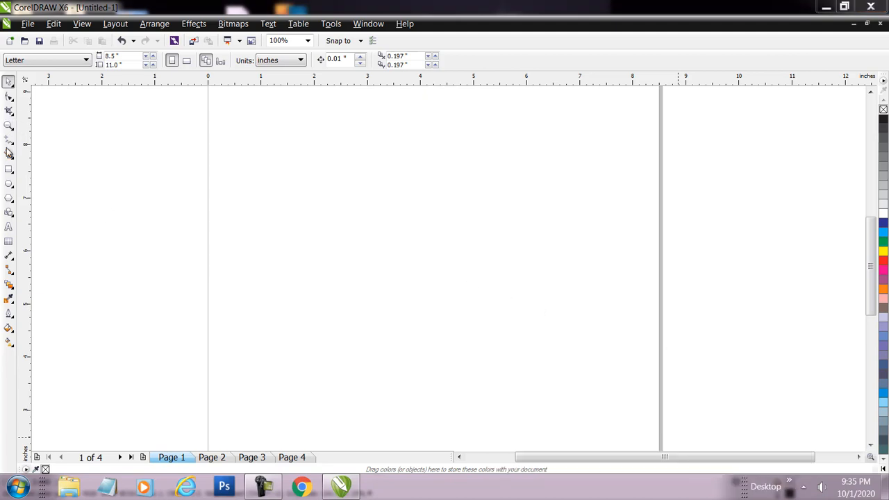
Step: Draw a rectangle about 3.53 by 2.32 inches in the middle of Page 1 and fill it with cyan
left_click(10, 170)
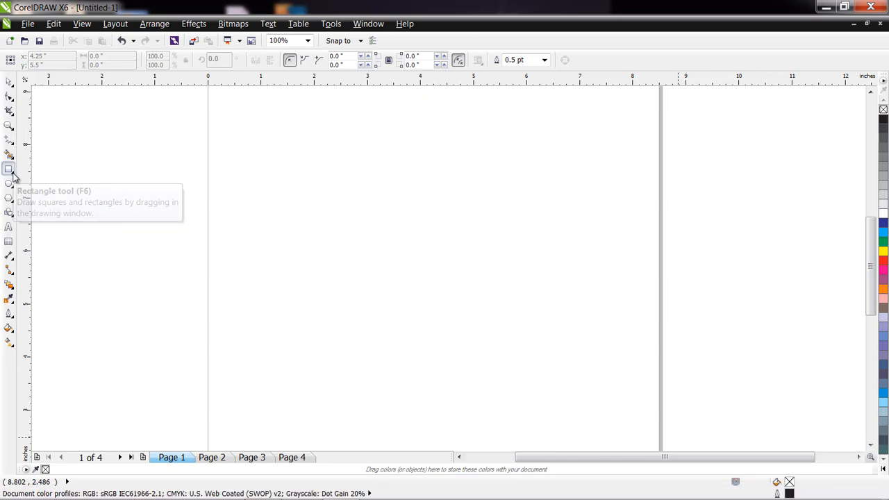
left_click(10, 174)
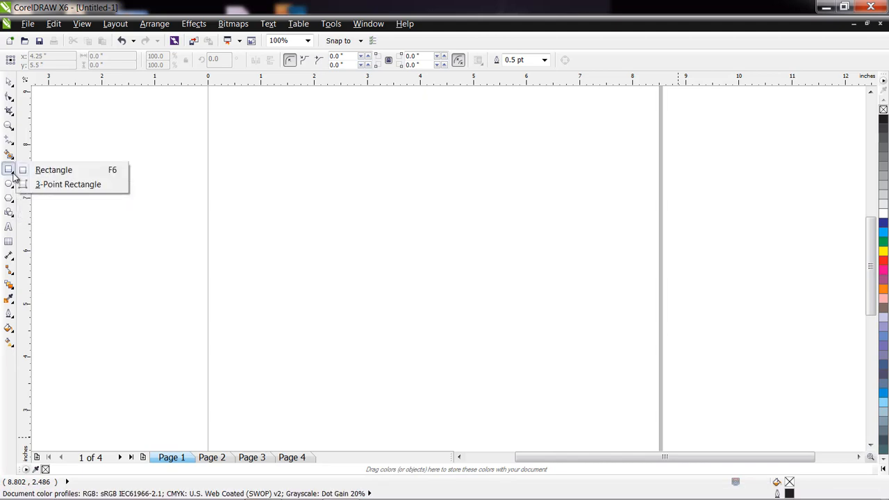
left_click(52, 173)
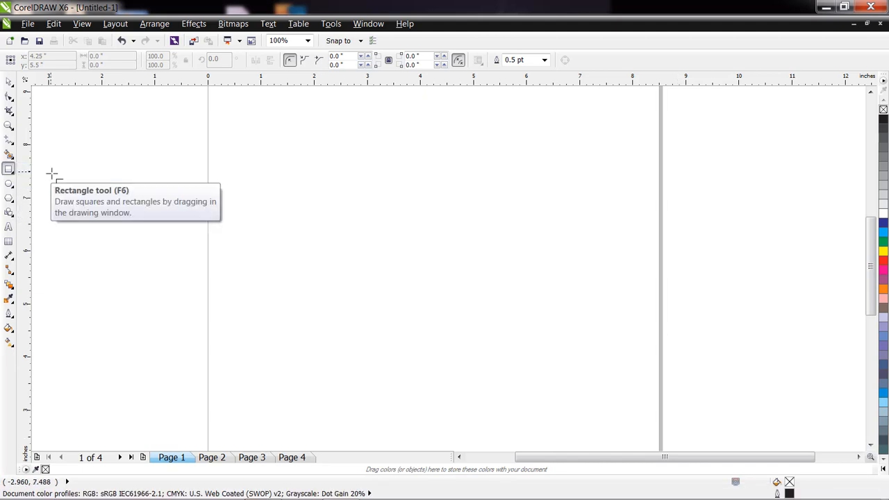
left_click_drag(305, 180, 492, 303)
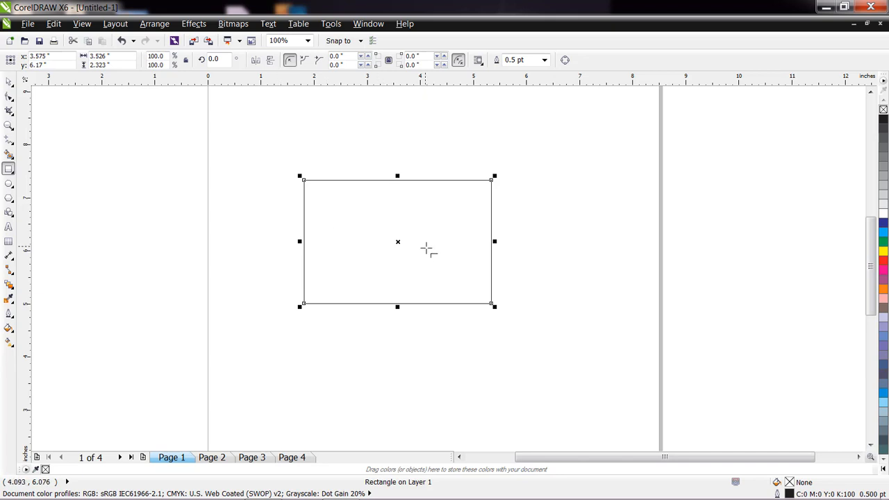
left_click(9, 81)
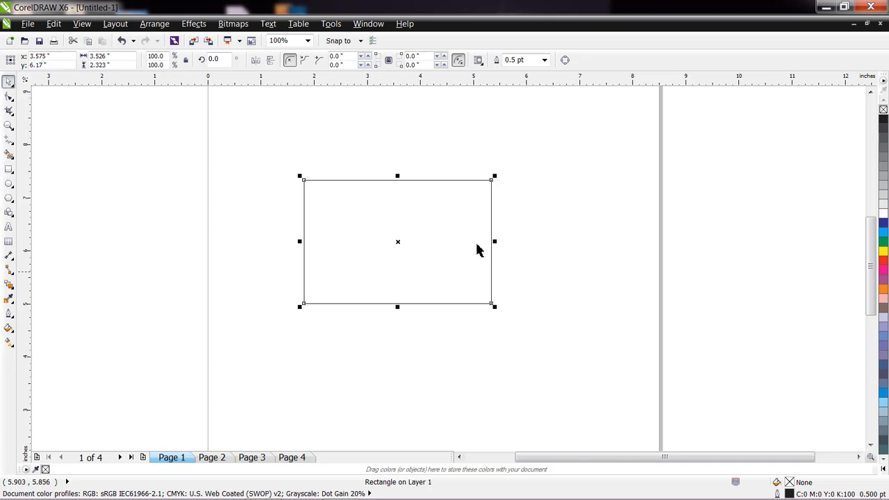
left_click(882, 236)
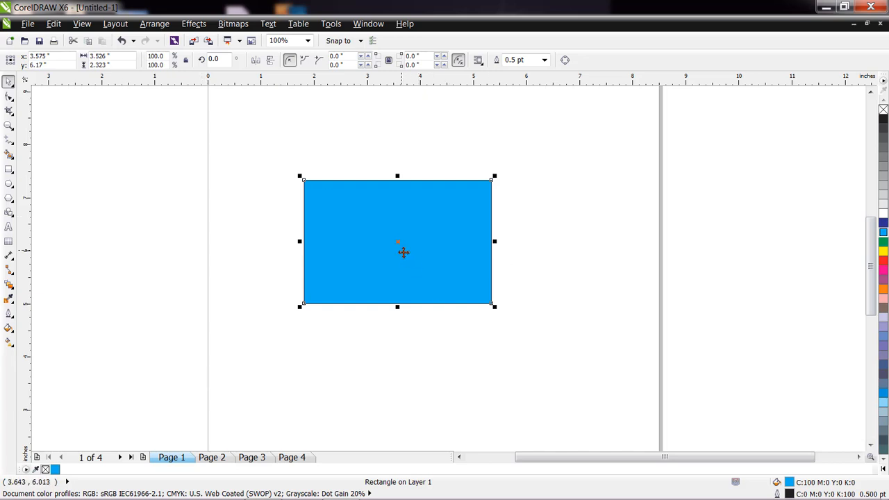
Step: Move the cyan rectangle slightly upward and enlarge it to about 4.14 by 2.77 inches
mouse_move(403, 250)
left_mouse_down()
mouse_move(437, 238)
mouse_move(398, 266)
mouse_move(409, 261)
left_mouse_up()
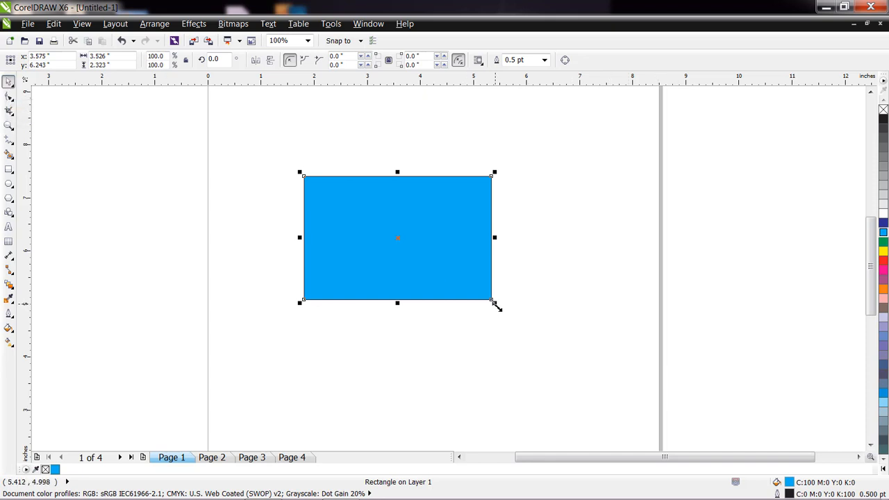
mouse_move(495, 305)
left_mouse_down()
mouse_move(446, 271)
mouse_move(514, 315)
mouse_move(481, 292)
mouse_move(505, 314)
left_mouse_up()
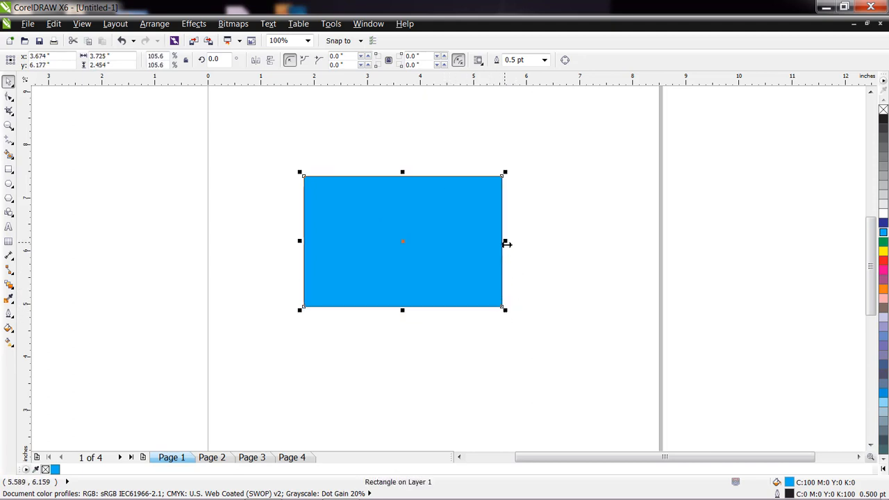
mouse_move(506, 244)
left_mouse_down()
mouse_move(415, 244)
mouse_move(511, 244)
left_mouse_up()
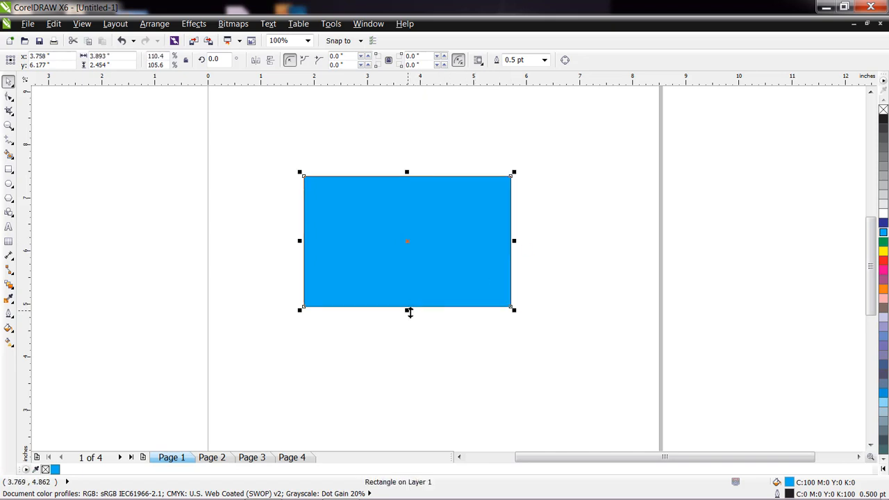
left_click_drag(407, 308, 455, 317)
left_click_drag(514, 318, 546, 330)
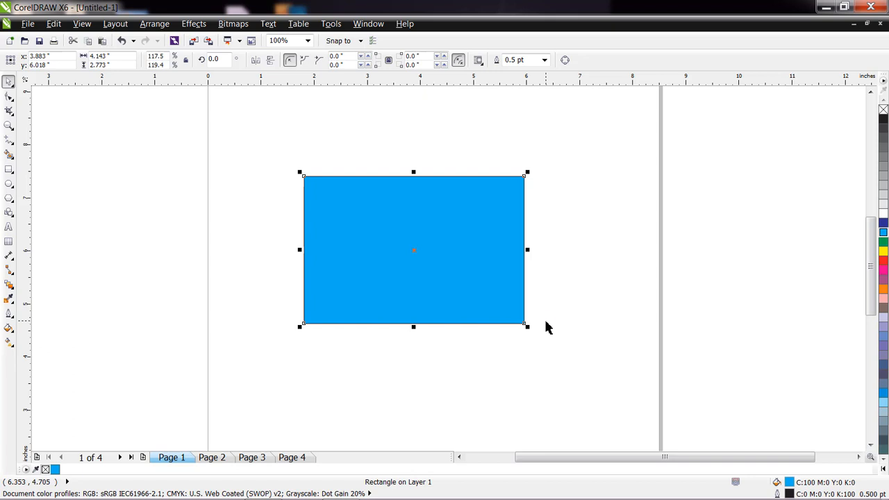
Step: Duplicate the cyan rectangle in place, fill the copy with red and shrink it about its center to about 2.81 by 1.96 inches
left_click(883, 261)
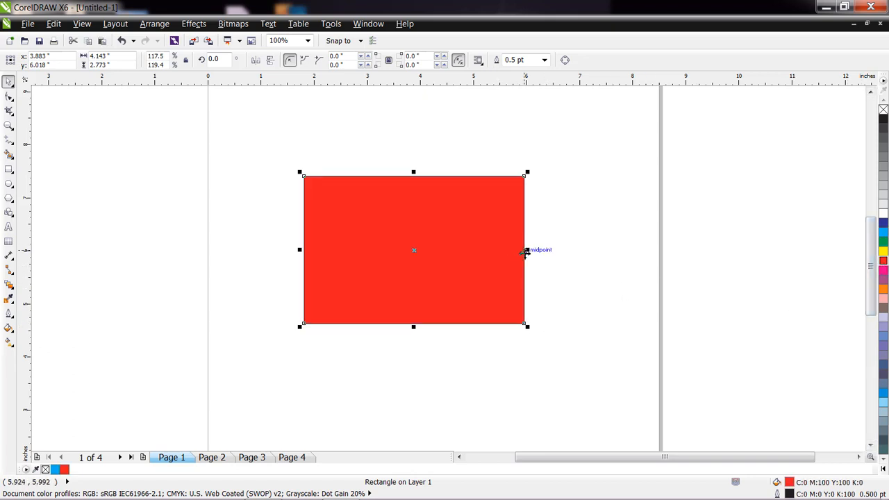
left_click_drag(530, 250, 493, 252)
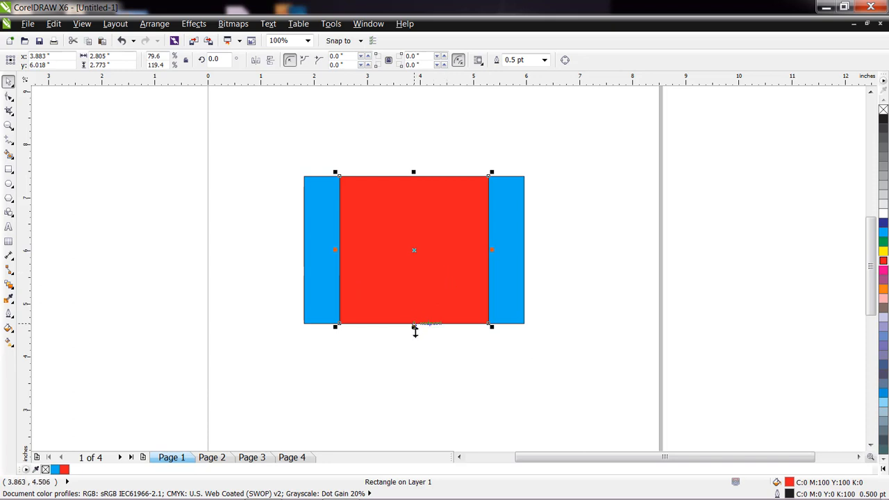
left_click_drag(415, 328, 416, 306)
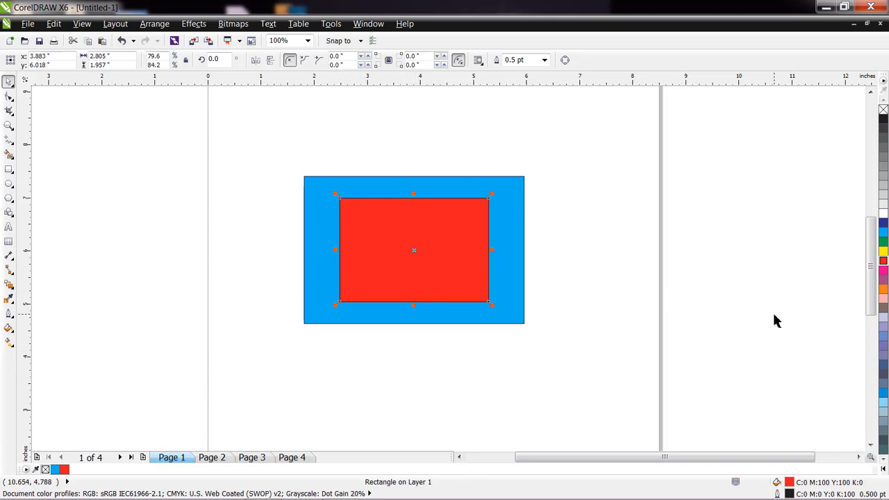
Step: Duplicate the red rectangle in place, fill the copy with green and shrink it about its center to about 1.97 by 1.37 inches
left_click(883, 241)
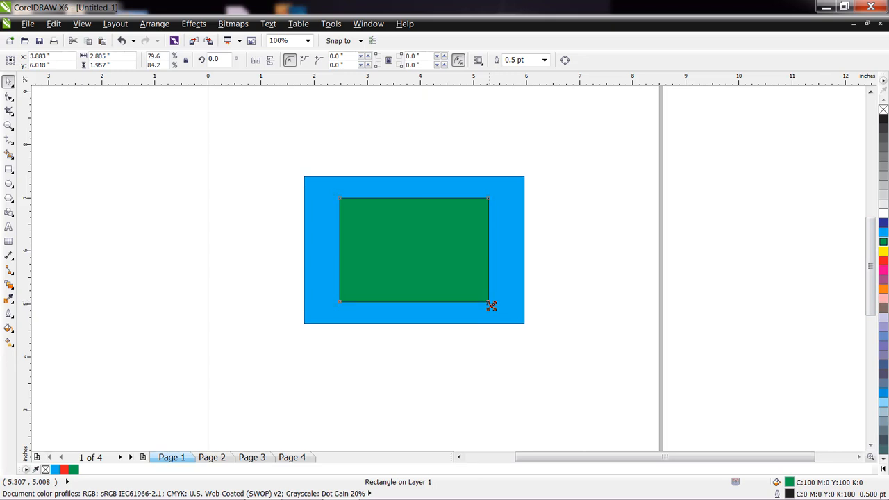
left_click_drag(491, 306, 479, 292)
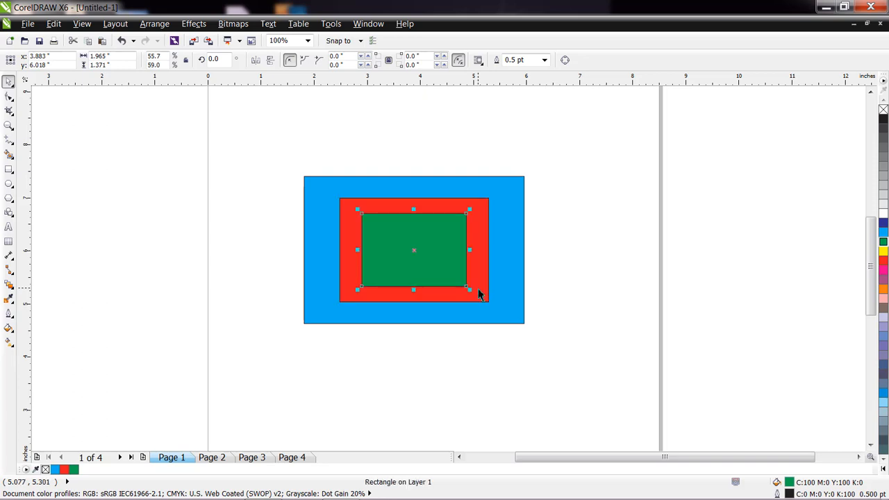
left_click(697, 304)
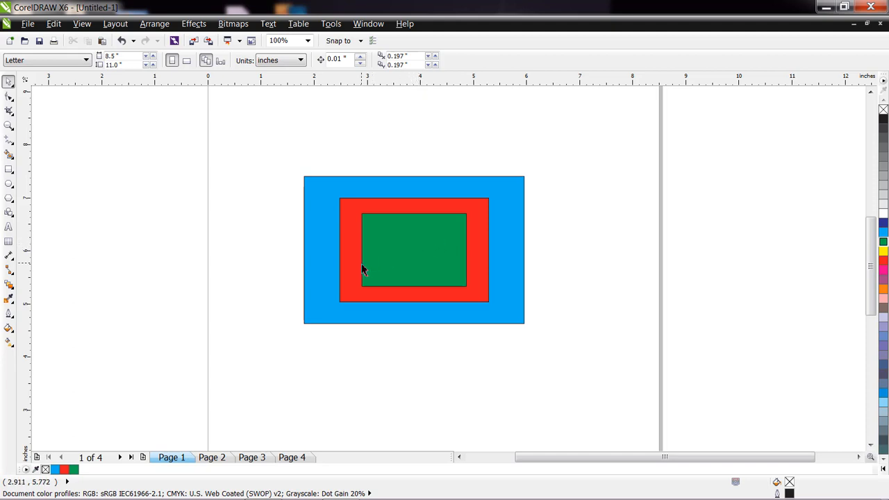
Step: Draw an ellipse about 1.27 by 1.14 inches beside the nested rectangles and fill it with the C60 M40 blue
left_click(8, 183)
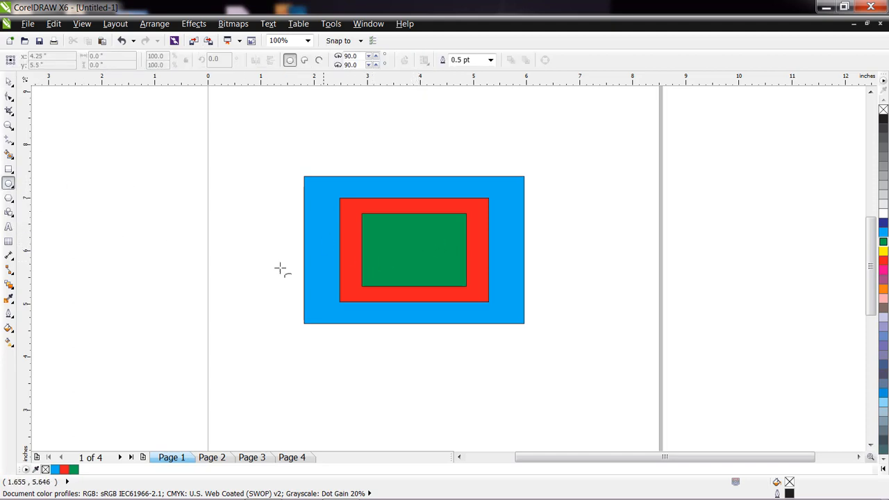
left_click_drag(565, 262, 633, 327)
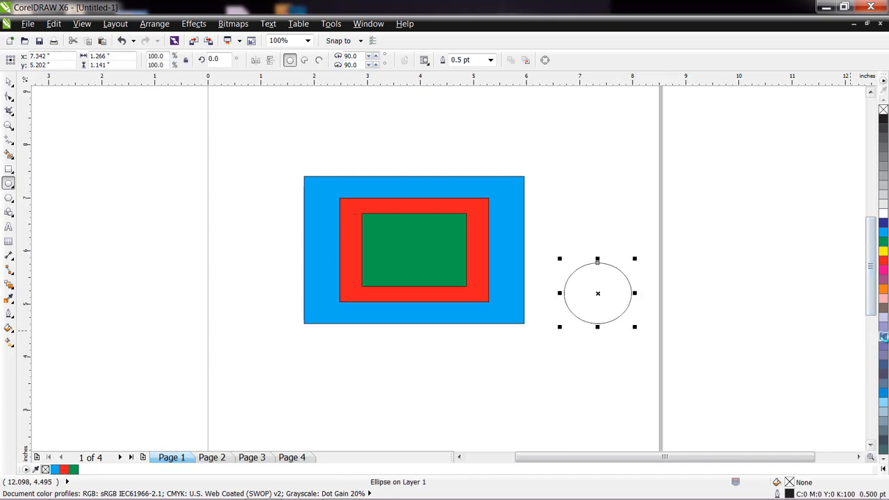
left_click(883, 336)
left_click(8, 82)
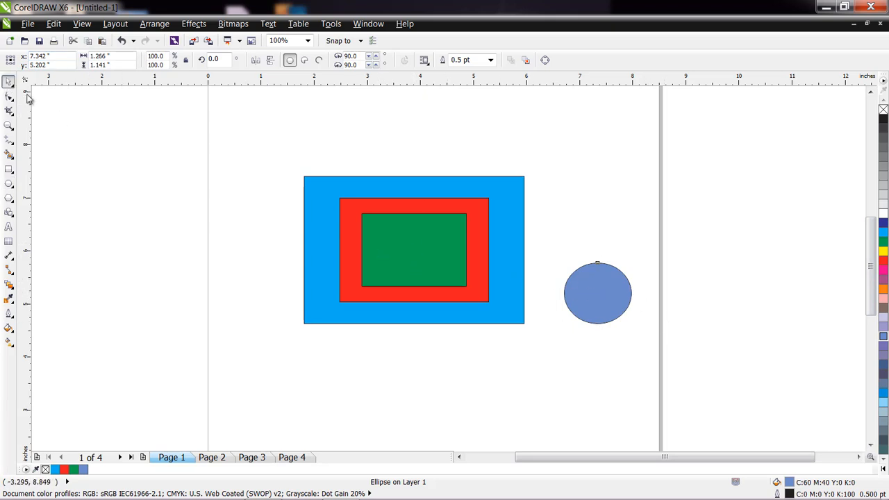
Step: Move the ellipse onto the green rectangle and stretch it until it touches all four of the rectangle's edges
left_click(595, 298)
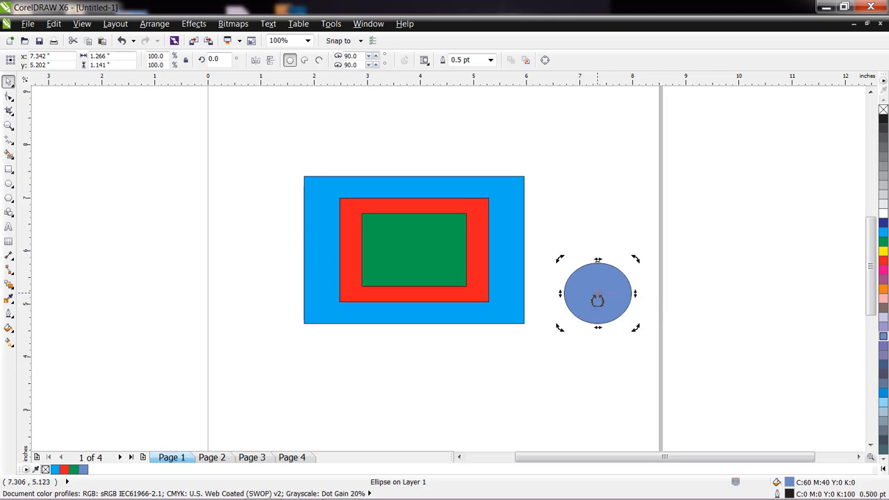
left_click_drag(601, 297, 416, 249)
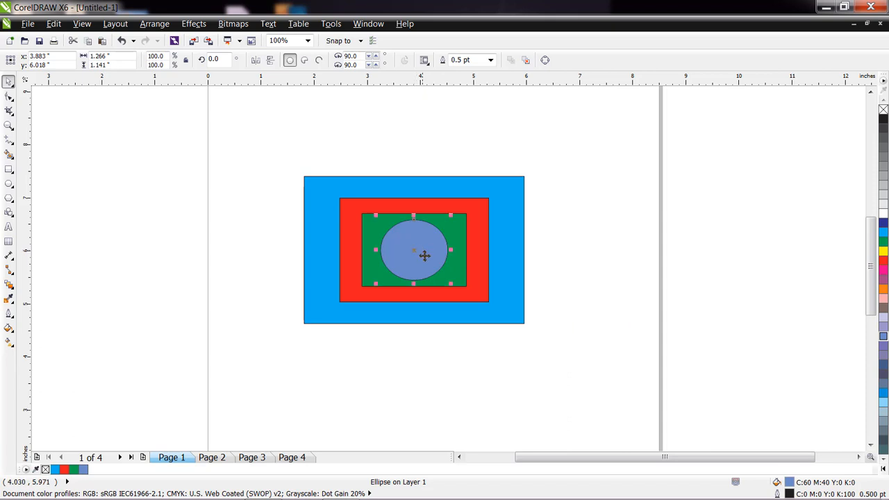
left_click_drag(417, 289, 417, 296)
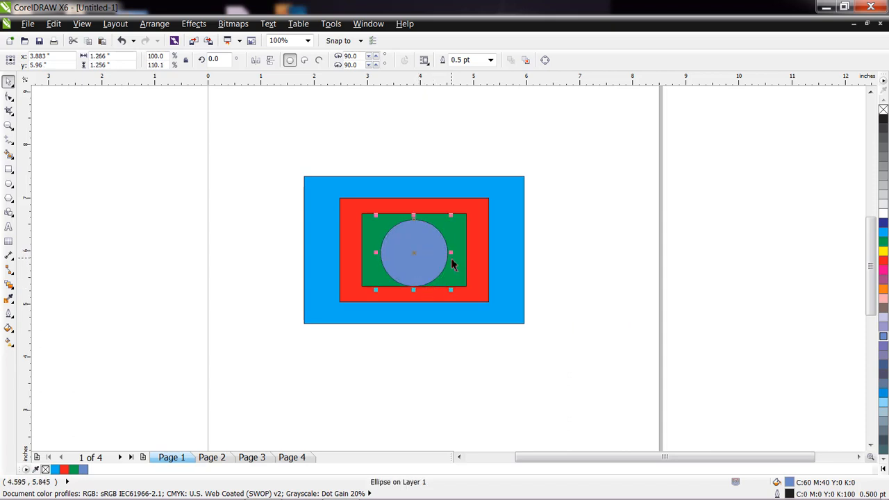
left_click_drag(452, 255, 470, 255)
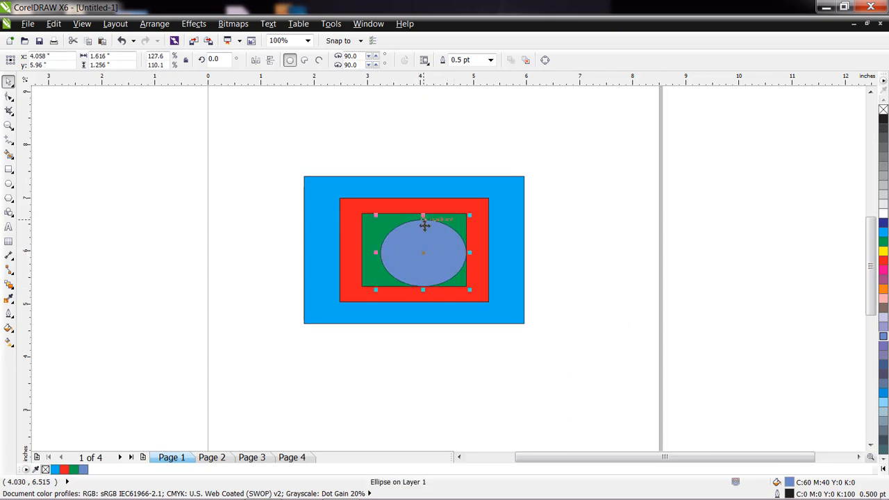
left_click_drag(424, 221, 419, 215)
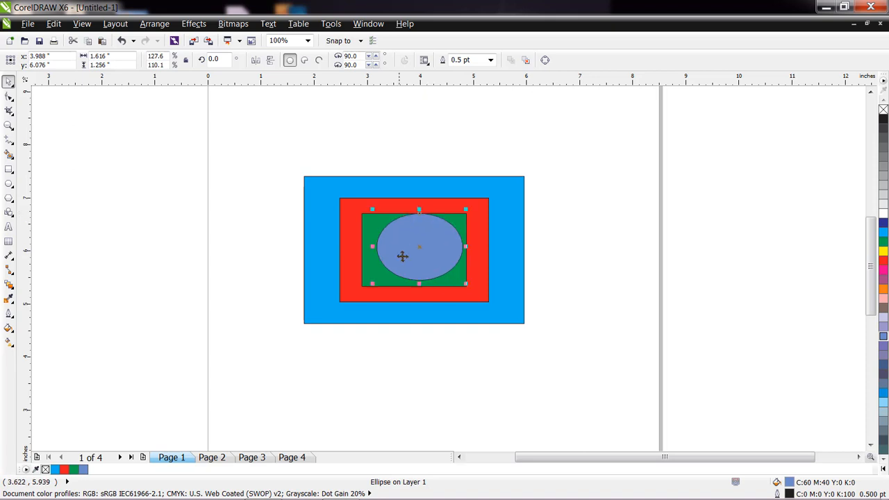
left_click_drag(375, 250, 360, 250)
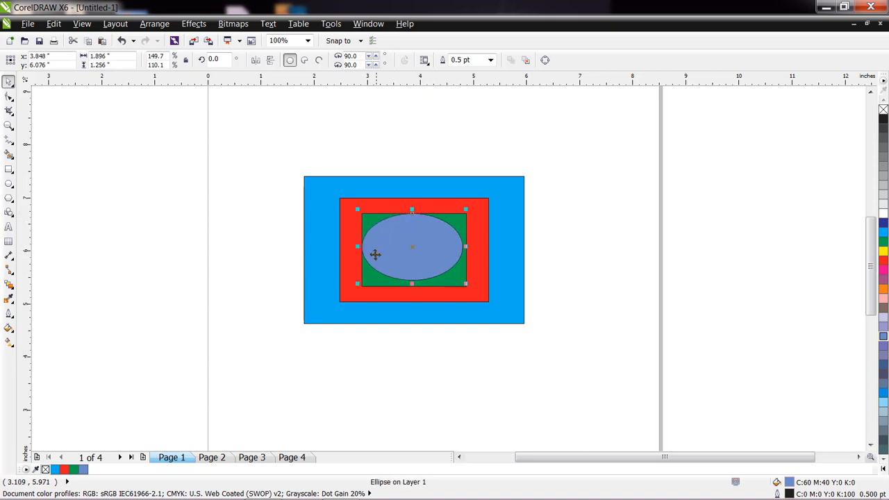
left_click_drag(415, 286, 416, 293)
left_click_drag(469, 251, 474, 251)
left_click(560, 255)
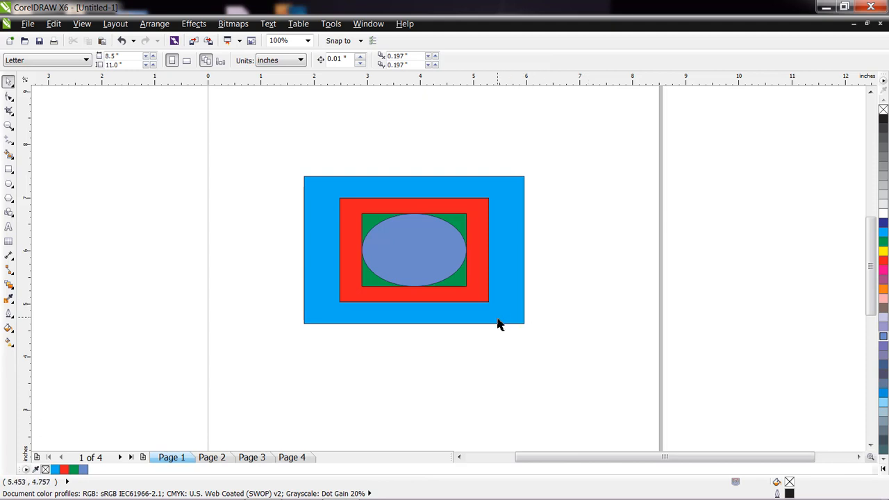
Step: Rotate the cyan rectangle counterclockwise about its center to about 37 degrees
left_click(521, 200)
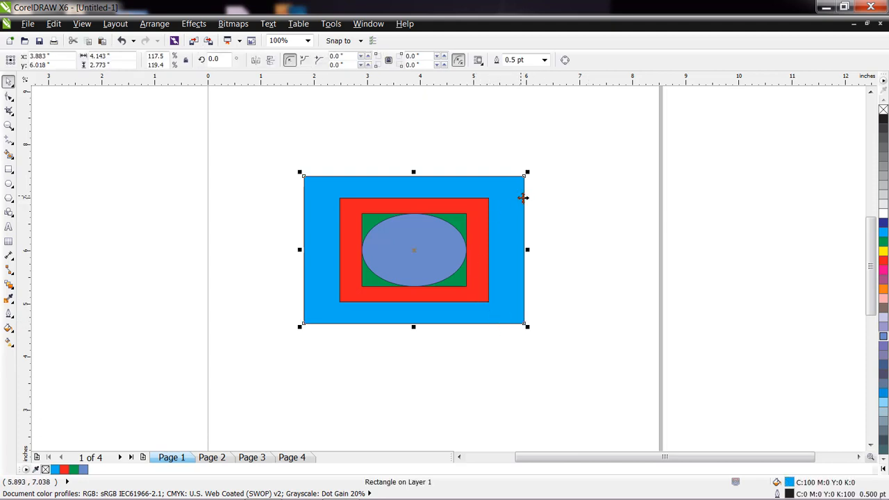
left_click(515, 235)
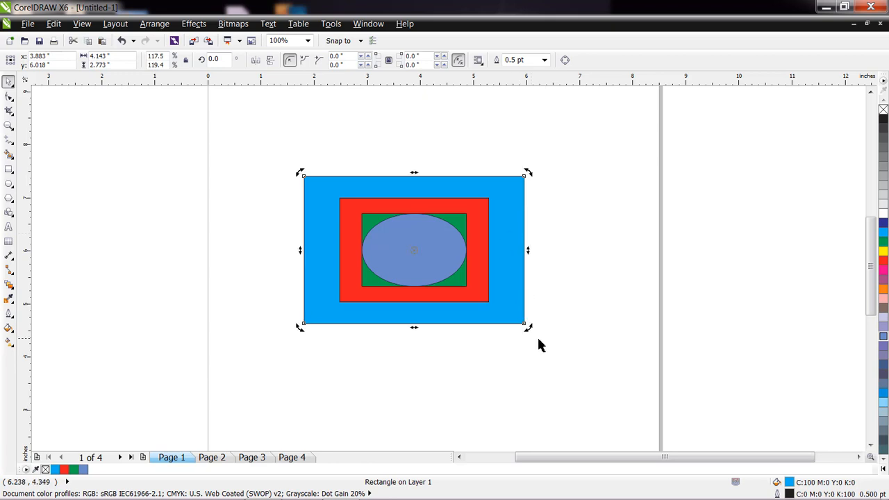
left_click(561, 331)
left_click(524, 314)
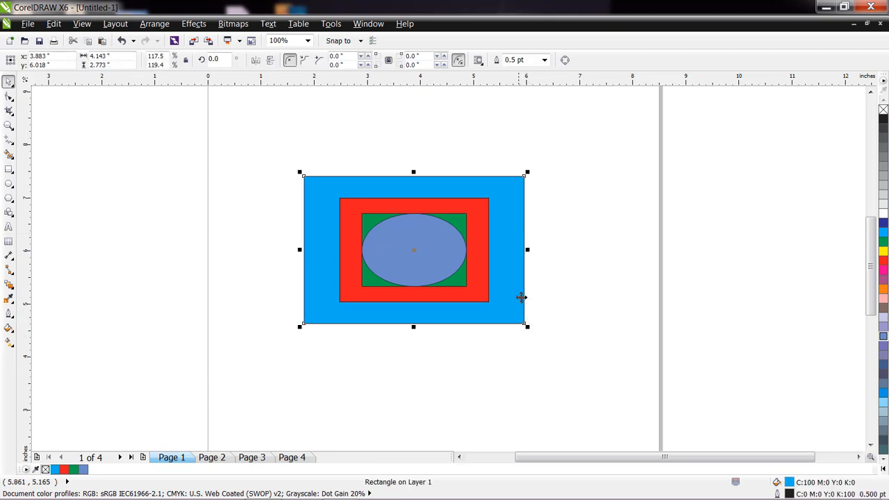
left_click(517, 294)
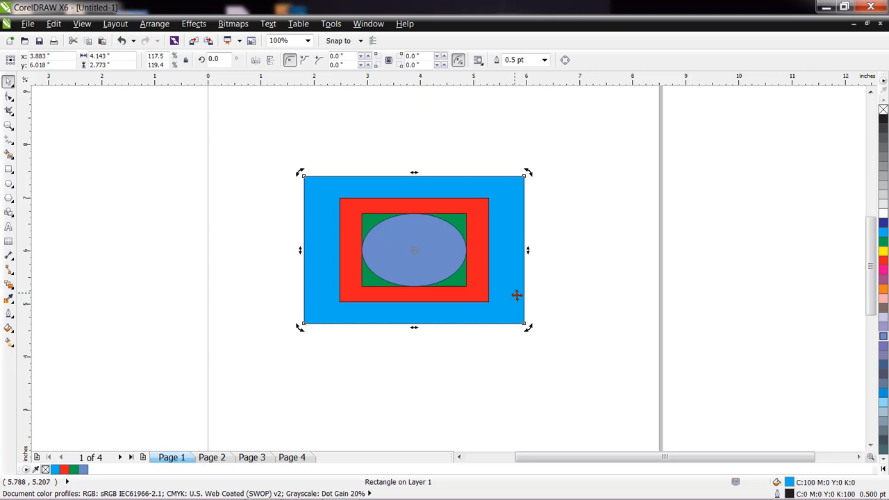
left_click_drag(530, 331, 555, 297)
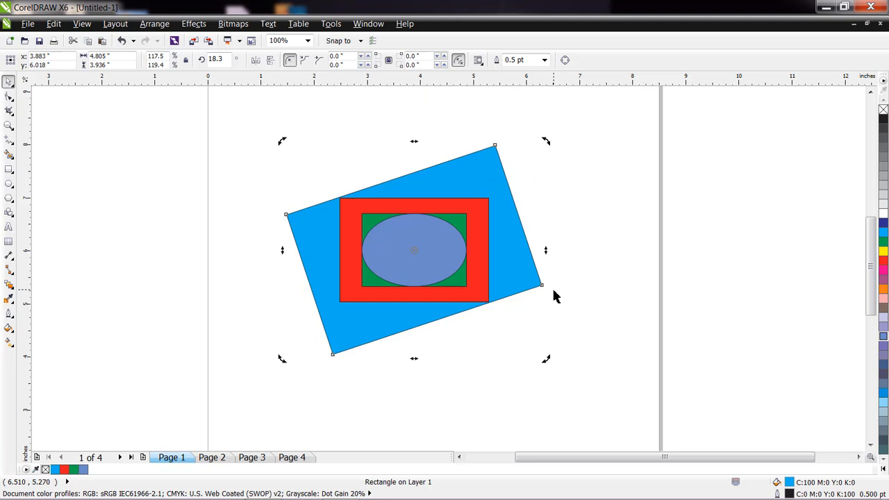
left_click_drag(546, 360, 572, 309)
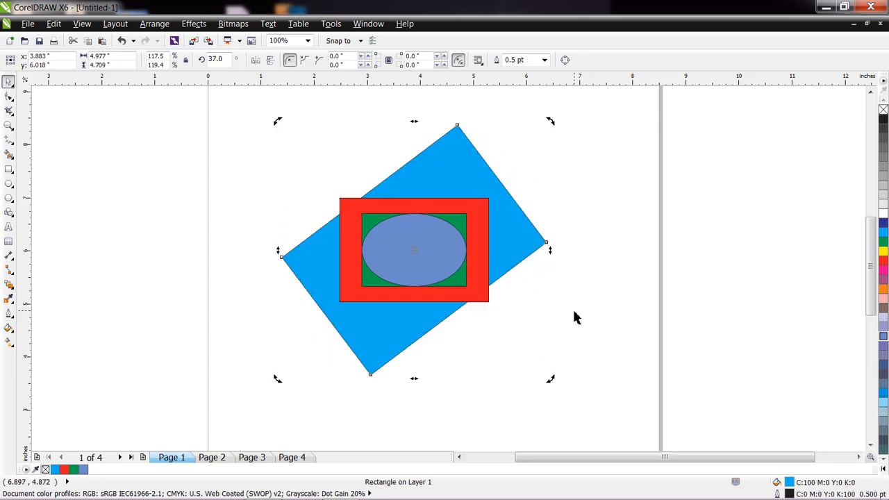
Step: Separate the rotated cyan rectangle from the red, green and ellipse stack, placing the stack across the page's left edge
left_click(479, 170)
left_click_drag(471, 169, 656, 202)
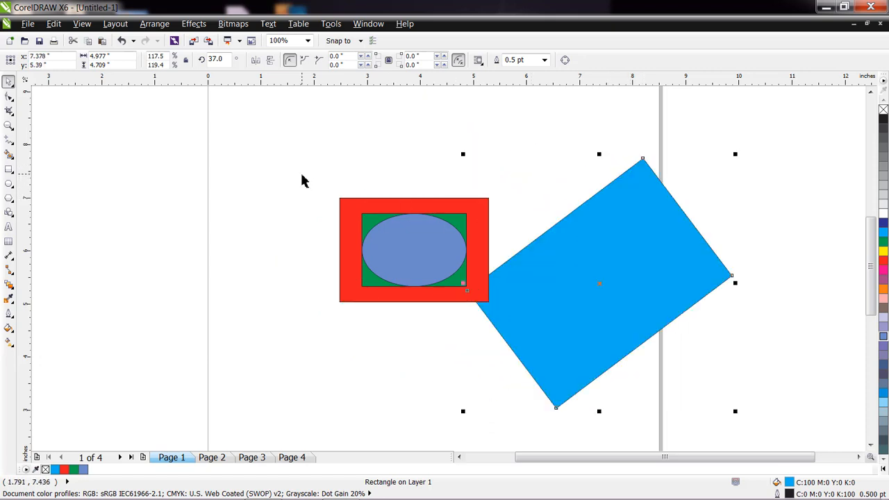
left_click_drag(301, 180, 511, 330)
left_click_drag(428, 260, 224, 169)
left_click_drag(576, 283, 420, 239)
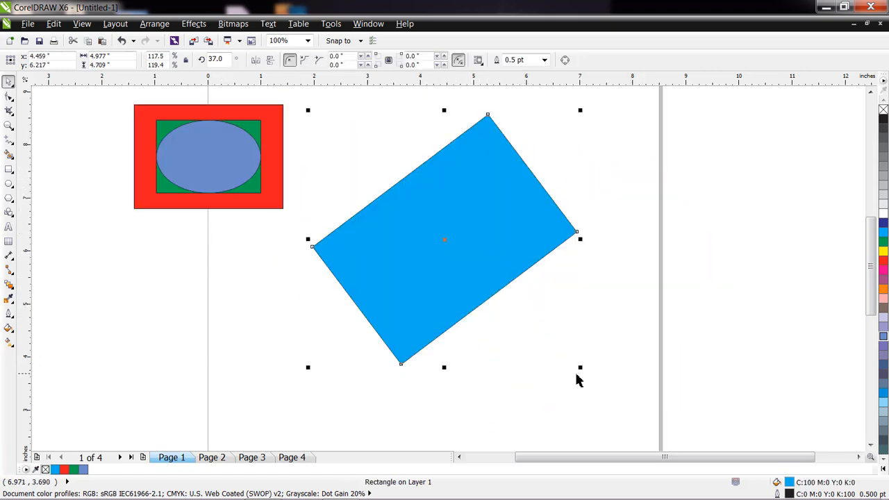
Step: Shrink the rotated cyan rectangle and squash it vertically about its center to about 4.51 by 0.34 inches
left_click_drag(581, 369, 573, 346)
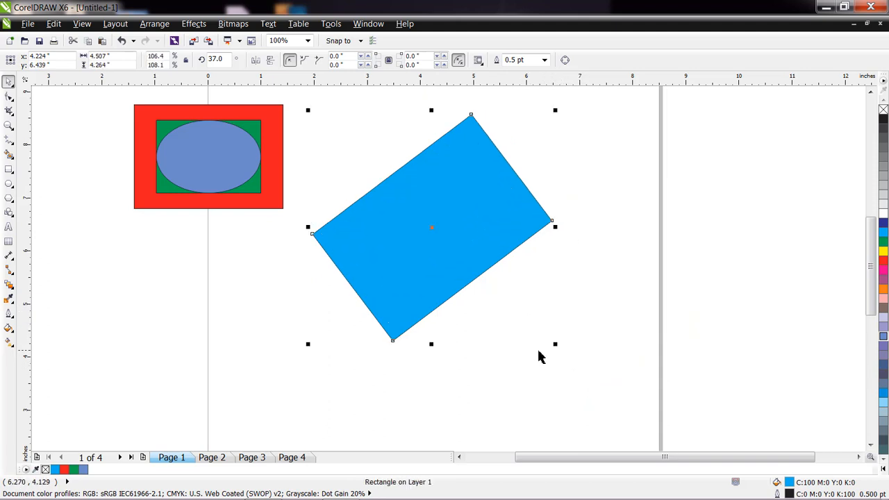
left_click_drag(431, 344, 443, 276)
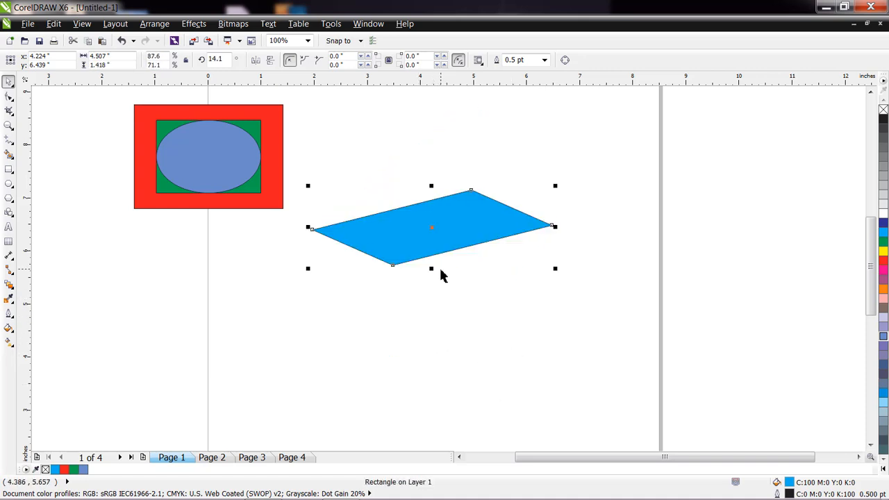
key("Escape")
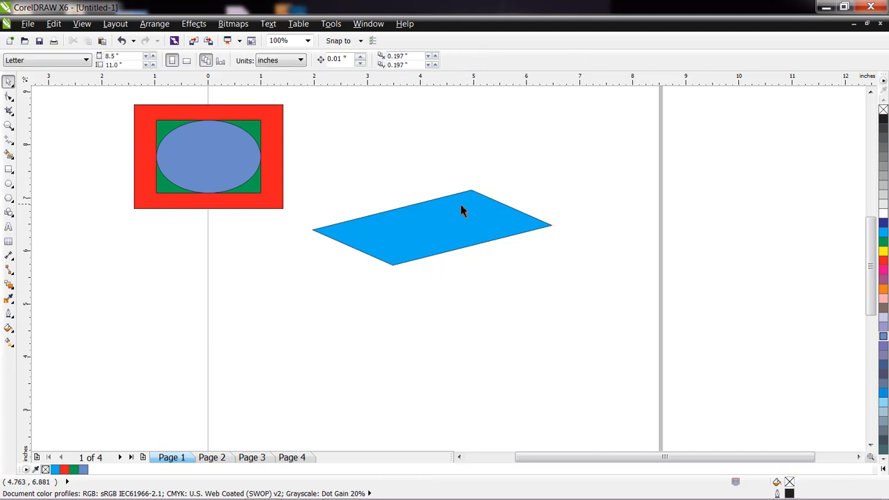
left_click(428, 225)
left_click_drag(431, 185, 436, 214)
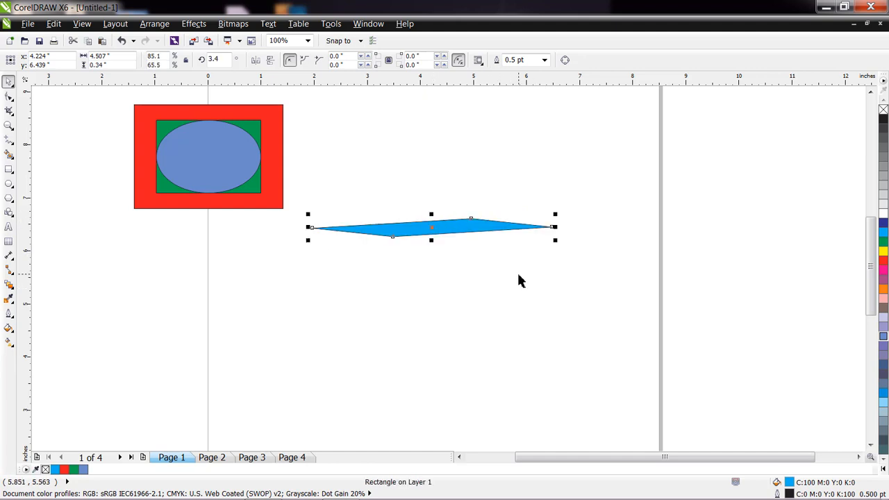
Step: Undo the squashing, resizing, moves and rotation back to the nested, unrotated arrangement
key("ctrl+z")
key("ctrl+z")
key("ctrl+z")
key("ctrl+z")
key("ctrl+z")
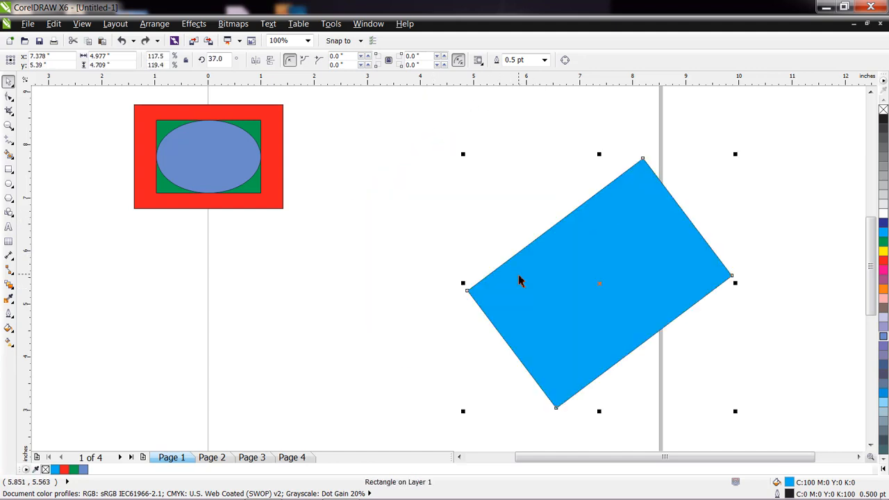
key("ctrl+z")
key("ctrl+z")
key("ctrl+z")
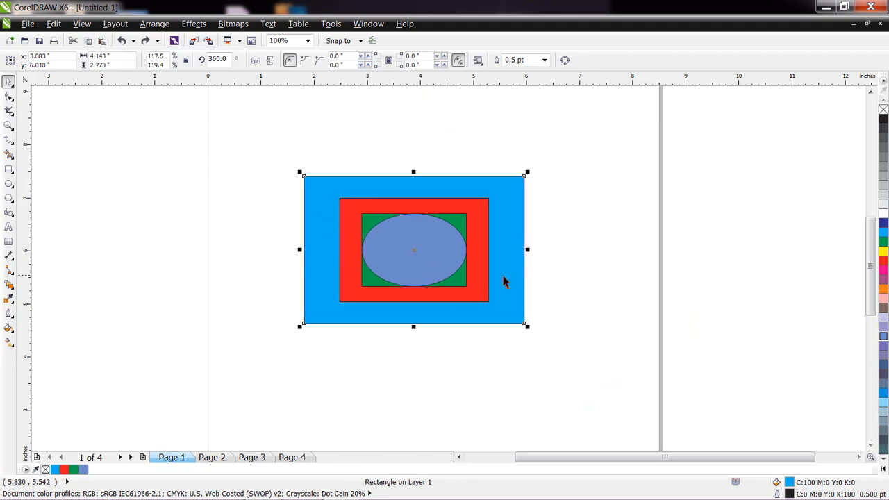
Step: Select the red rectangle, green rectangle and ellipse together and move them off the cyan rectangle, across the page's left edge
left_click(353, 156)
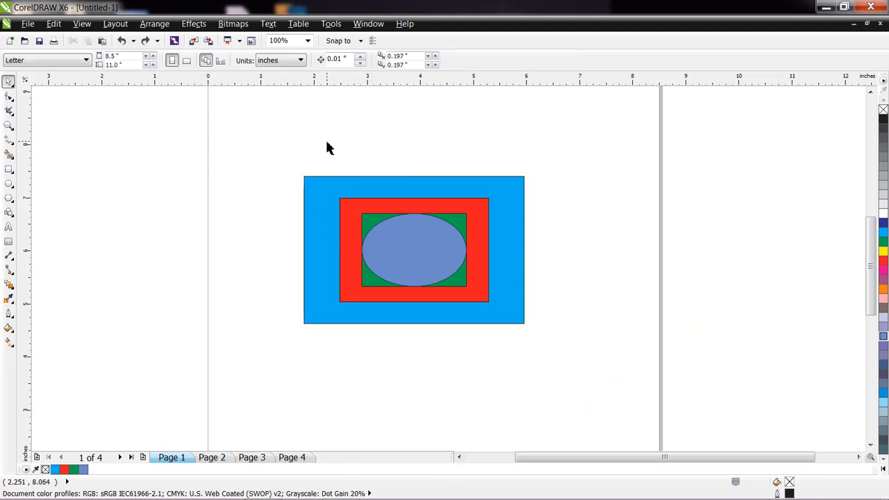
left_click_drag(324, 146, 503, 319)
left_click_drag(503, 318, 503, 319)
left_click_drag(503, 318, 507, 317)
left_click_drag(507, 321, 508, 321)
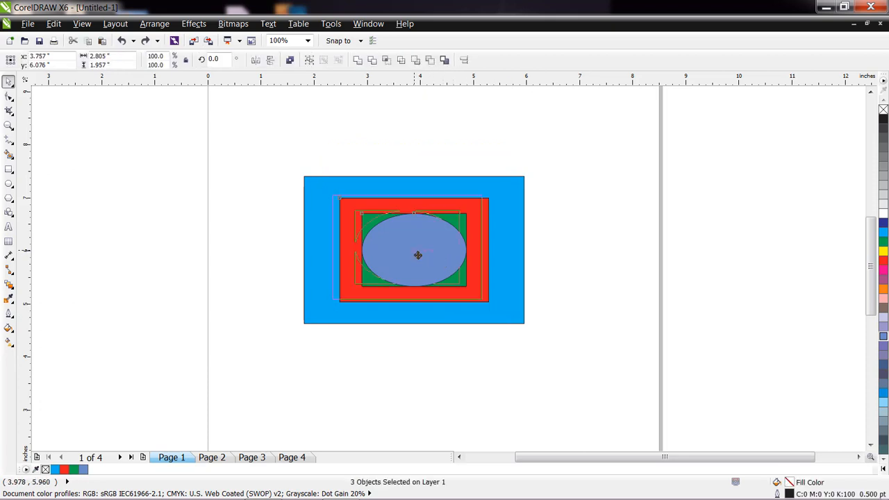
left_click_drag(433, 258, 159, 162)
Step: Flatten the cyan rectangle into a bar about 0.22 inches high and add a copy rotated to about 23 degrees about its center
left_click(435, 282)
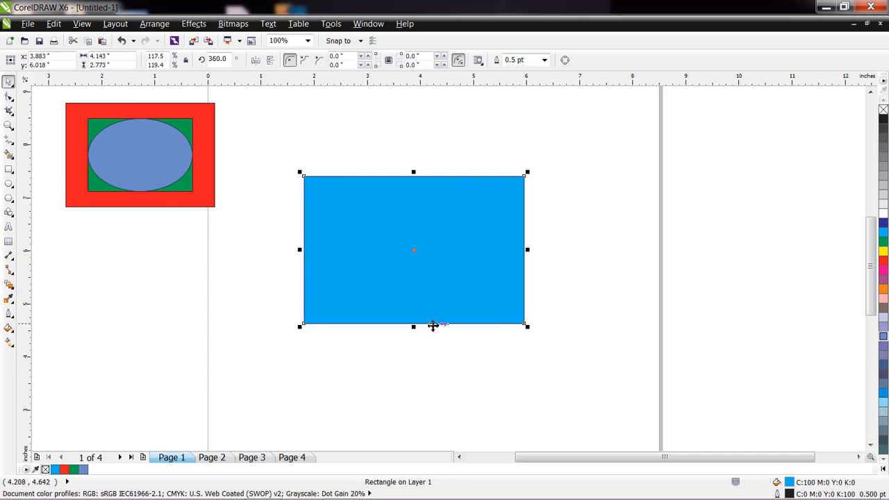
left_click_drag(414, 323, 413, 191)
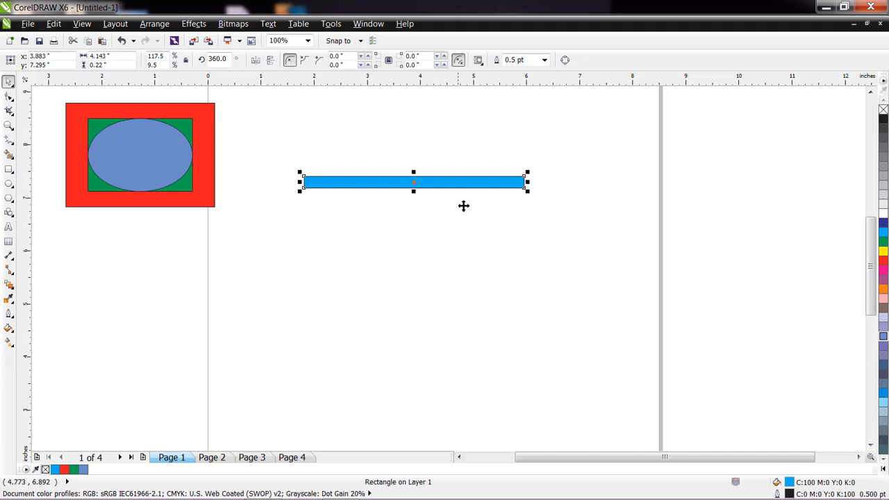
left_click(417, 185)
left_click_drag(526, 195, 521, 146)
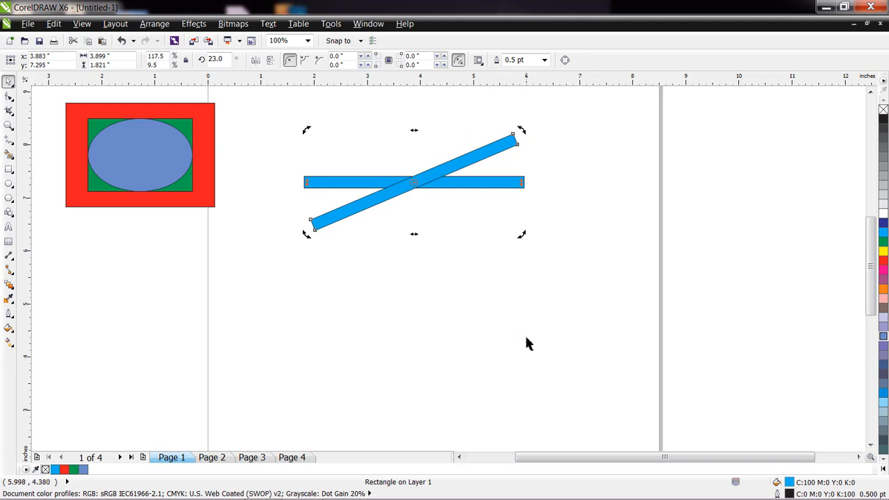
Step: Add two more copies of the cyan bar on the same center, rotated to about 46.6 and 72.7 degrees
left_click(414, 182)
left_click(417, 183)
left_click_drag(524, 238, 532, 191)
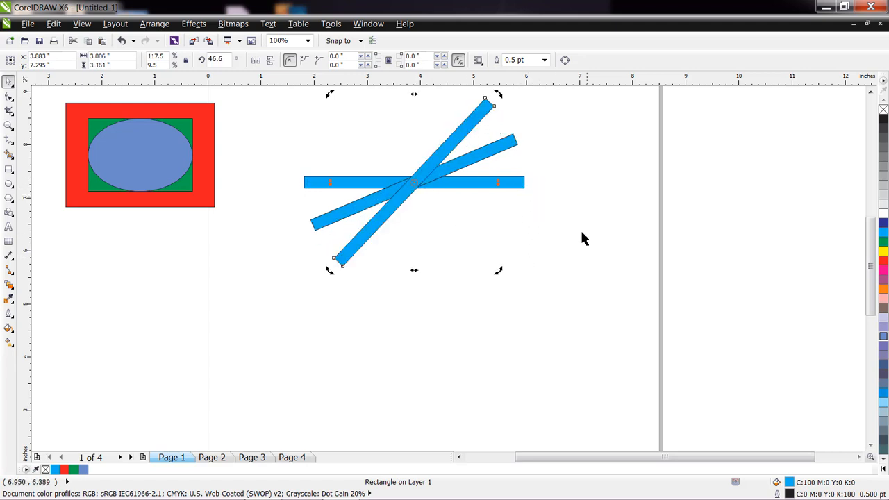
left_click(870, 92)
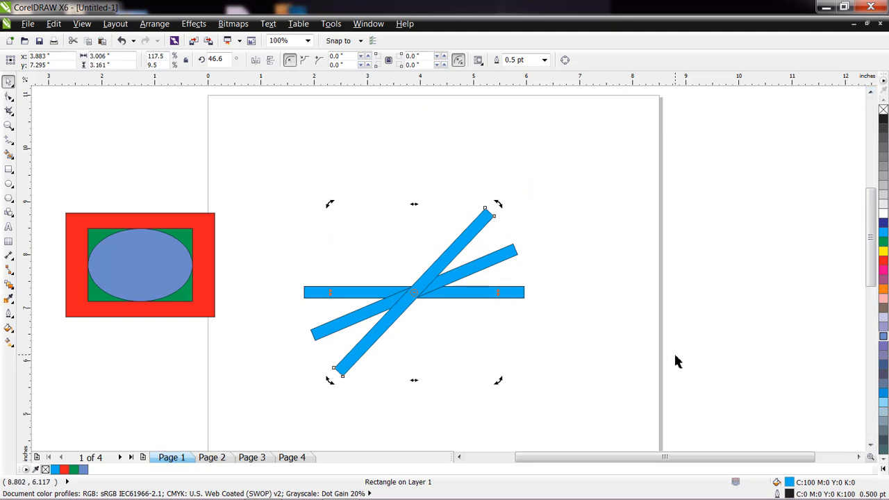
key("Tab")
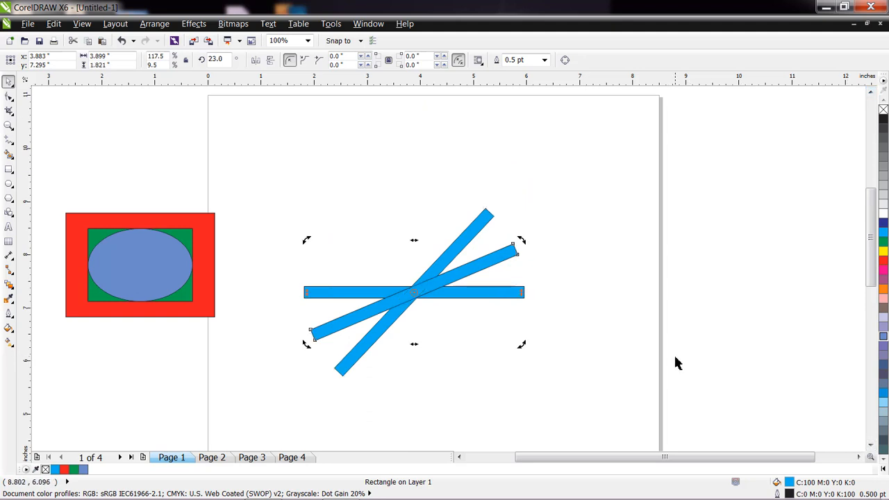
left_click_drag(523, 243, 444, 192)
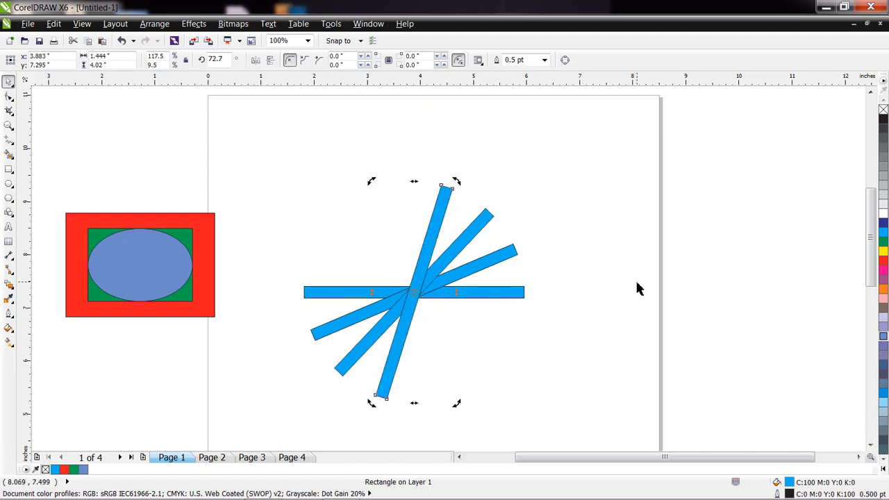
Step: Add three more bar copies on the same center, one slightly past vertical and the others at about 116.6 and 148 degrees
key("Tab")
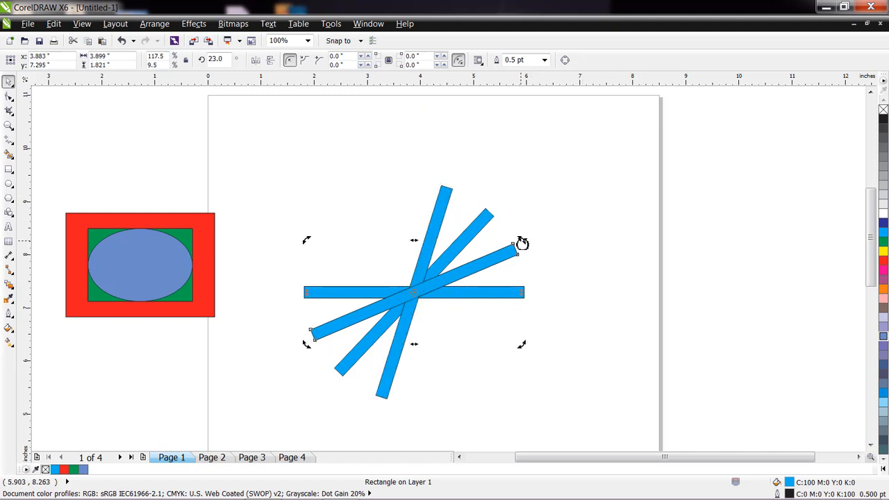
left_click_drag(521, 242, 407, 200)
key("Tab")
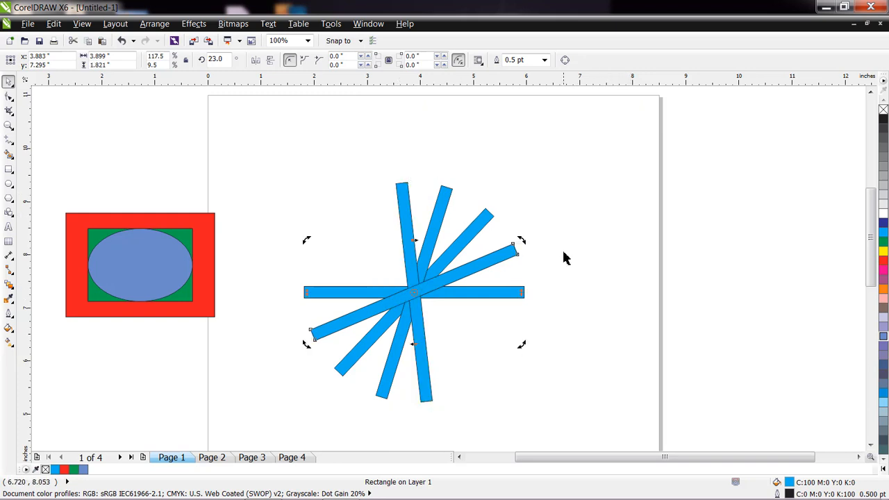
left_click_drag(523, 241, 366, 206)
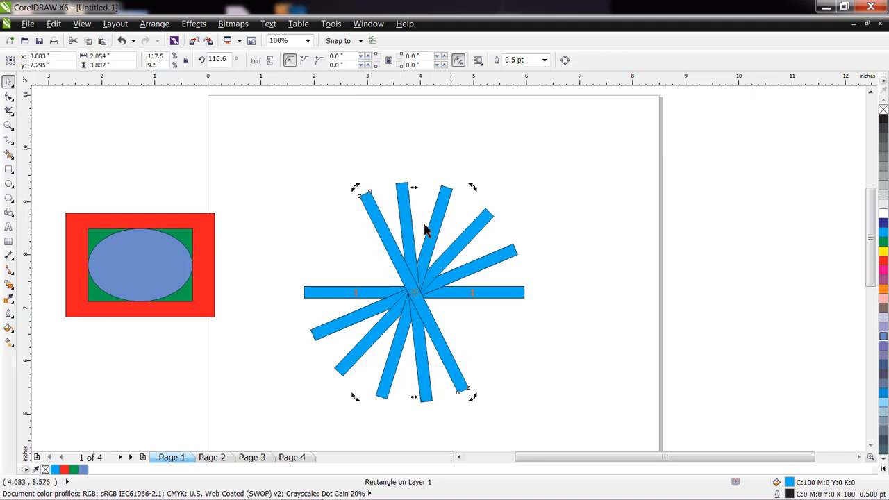
key("Tab")
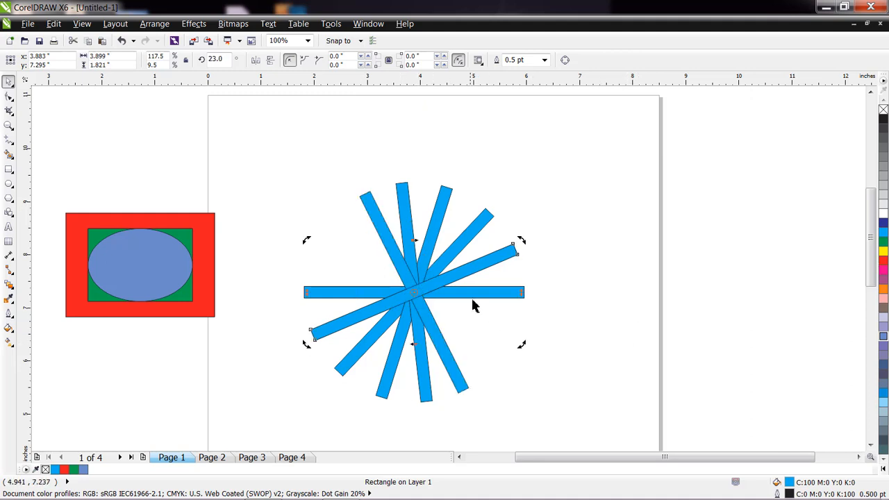
left_click_drag(525, 243, 333, 249)
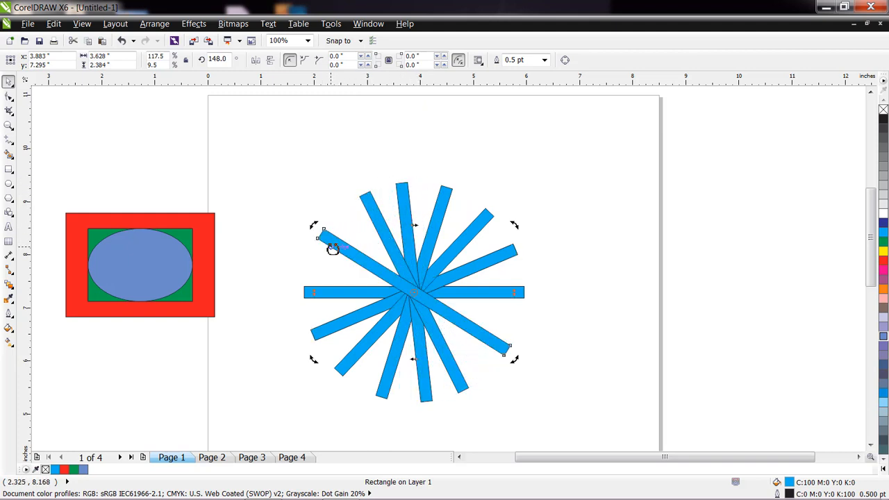
left_click(592, 341)
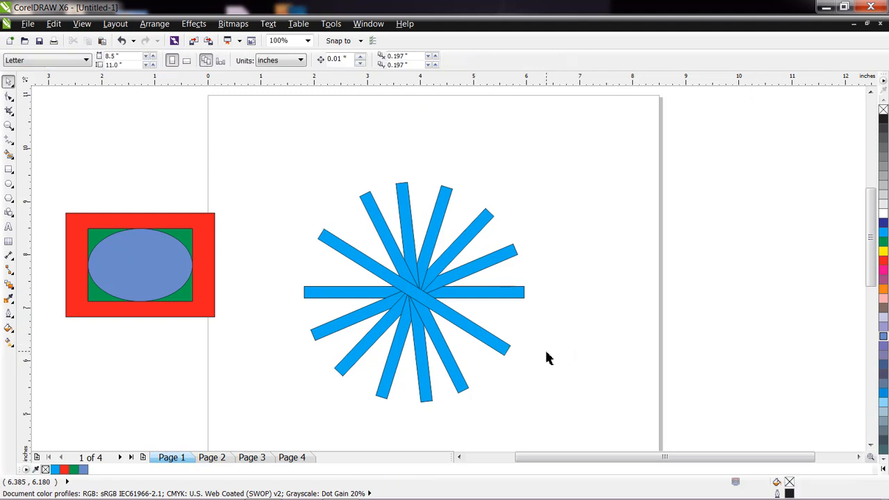
Step: Paste another bar copy in place and rotate it to about 131.8 degrees to fill the remaining gap
key("ctrl+v")
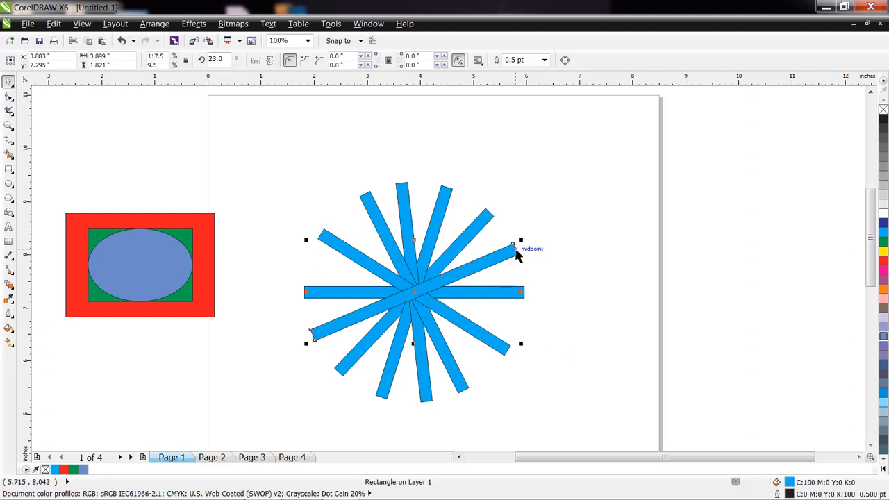
left_click(469, 274)
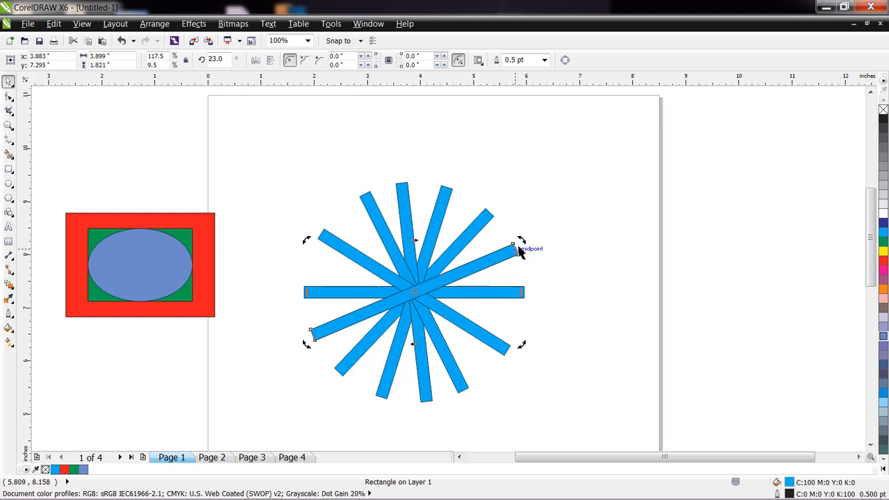
left_click_drag(520, 246, 338, 201)
Step: Even out the bar spacing by rotating the 148-degree bar closer to the horizontal one and the 131.8-degree bar to about 137.9 degrees
left_click(332, 244)
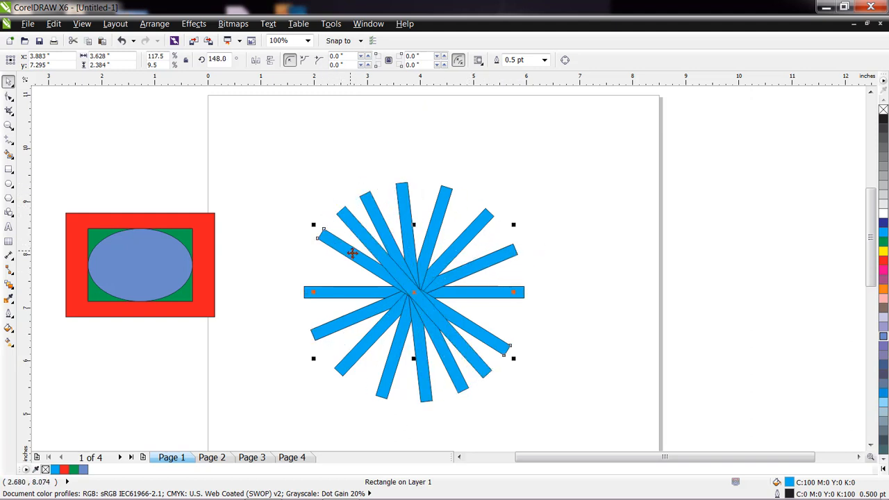
left_click(353, 255)
left_click_drag(517, 227, 498, 216)
left_click(367, 242)
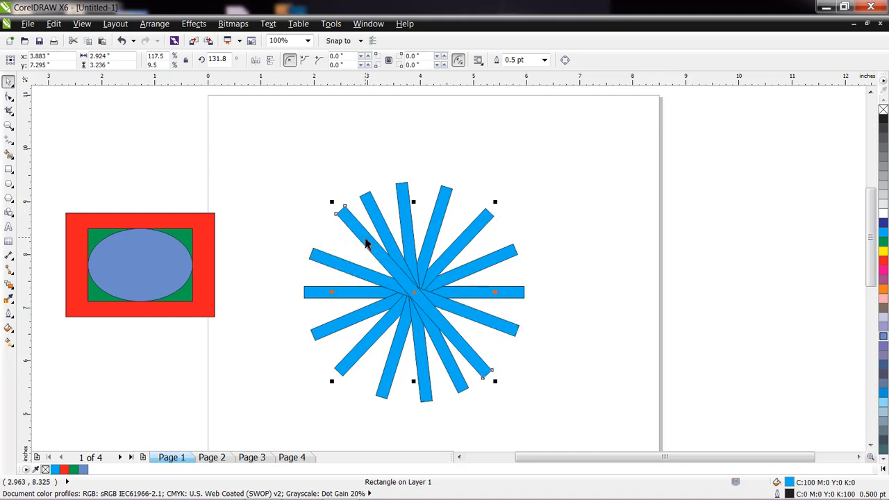
left_click(365, 242)
mouse_move(496, 202)
left_mouse_down()
mouse_move(484, 201)
mouse_move(492, 206)
left_mouse_up()
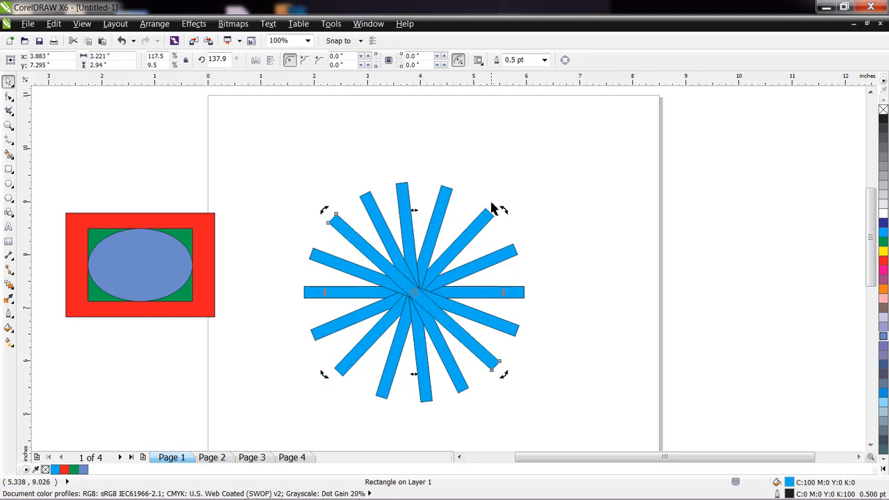
left_click(603, 297)
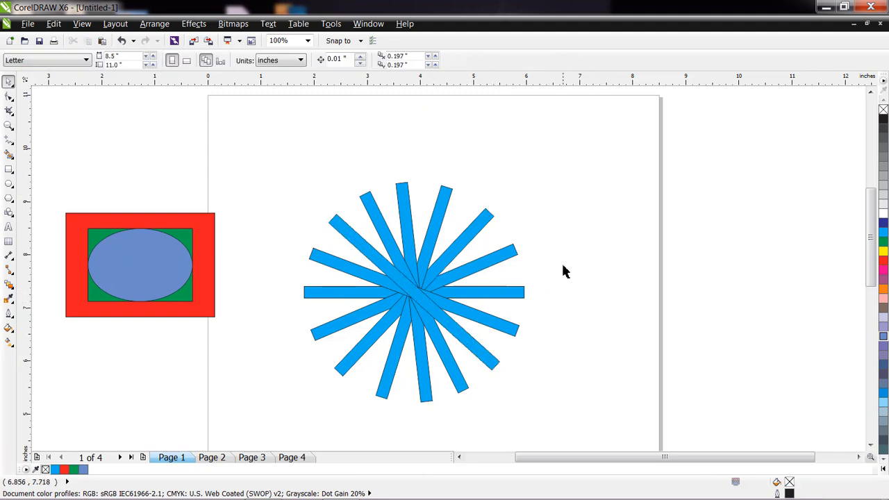
Step: Draw a circle about 1.14 inches wide, center it on the starburst and fill it purple (C:20 M:80 Y:0 K:20)
left_click(8, 183)
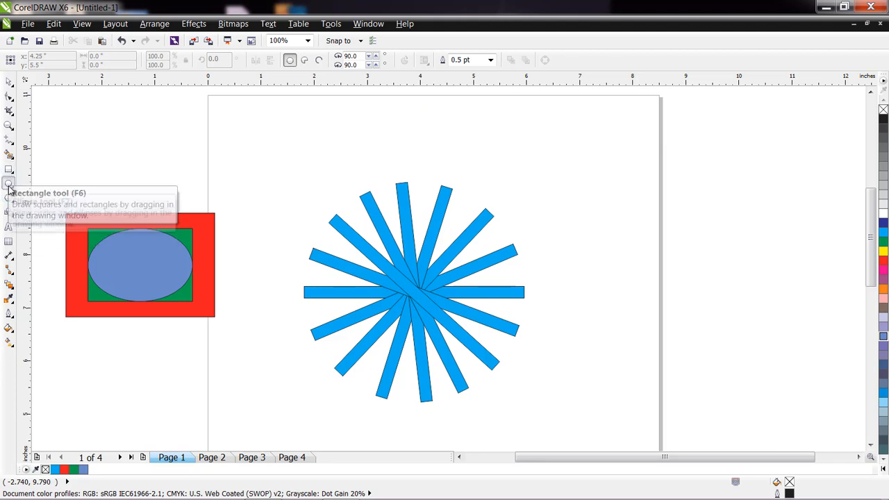
left_click_drag(239, 164, 299, 223)
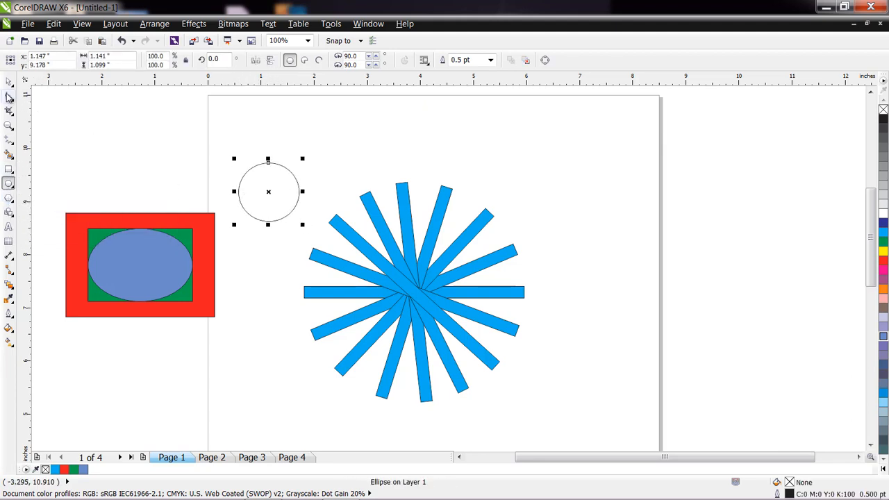
key("space")
left_click_drag(270, 193, 417, 295)
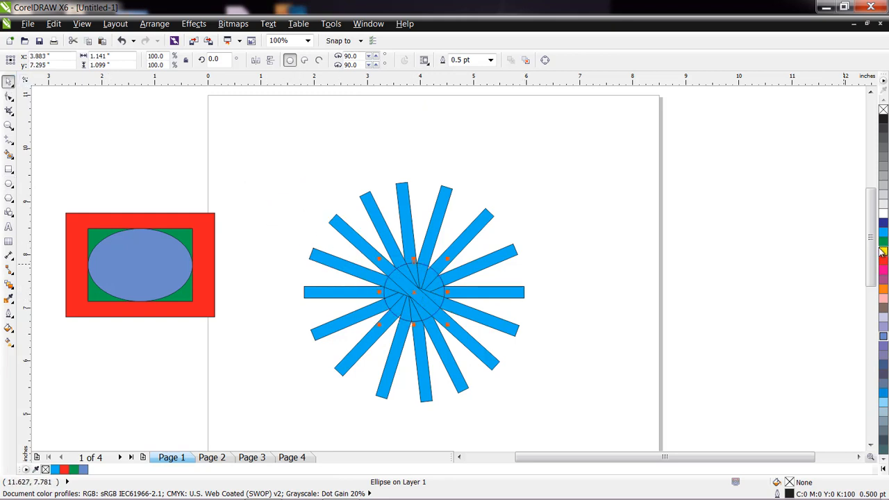
left_click(883, 280)
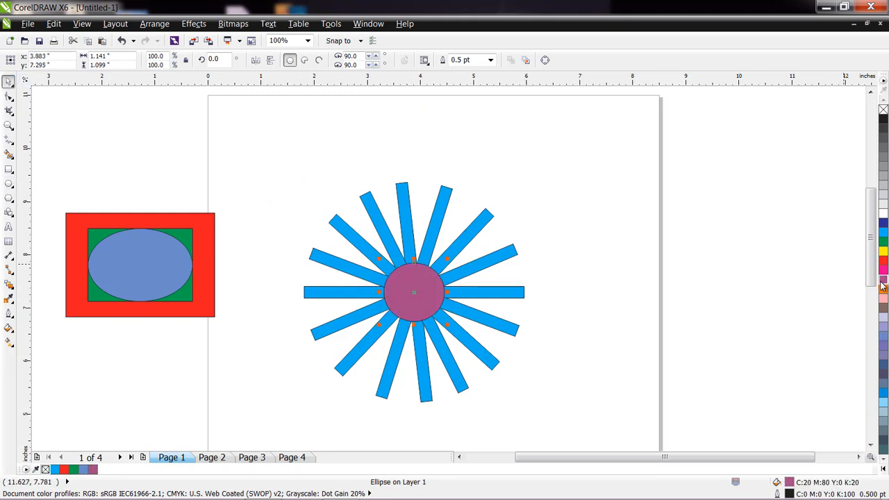
left_click(574, 346)
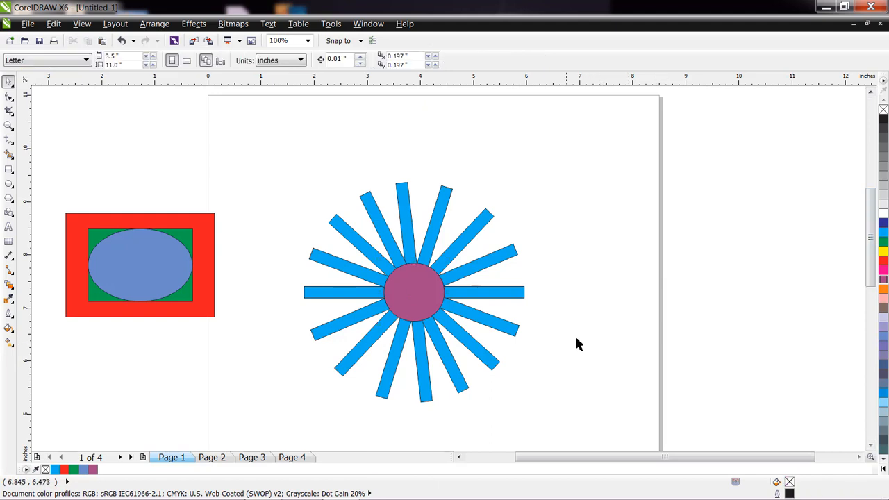
Step: Enlarge the purple circle to about 1.47 inches wide from its center and add a concentric yellow copy about 1.05 inches wide
left_click(406, 291)
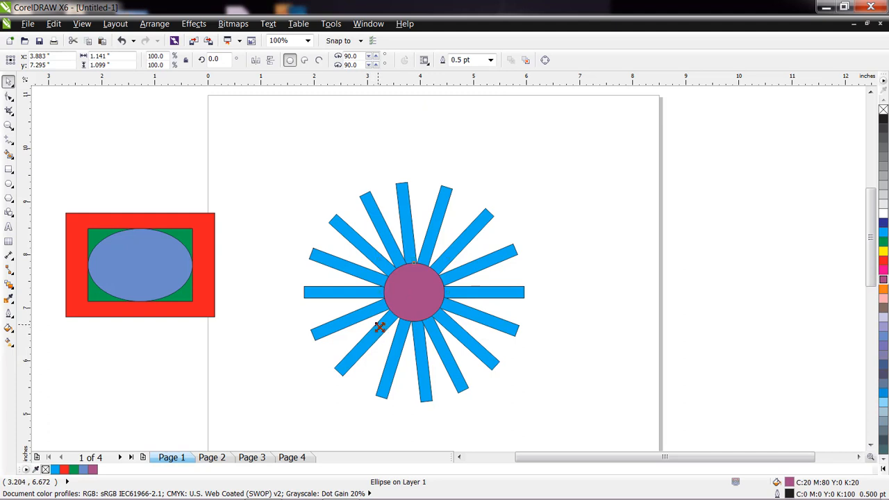
left_click_drag(379, 328, 357, 339)
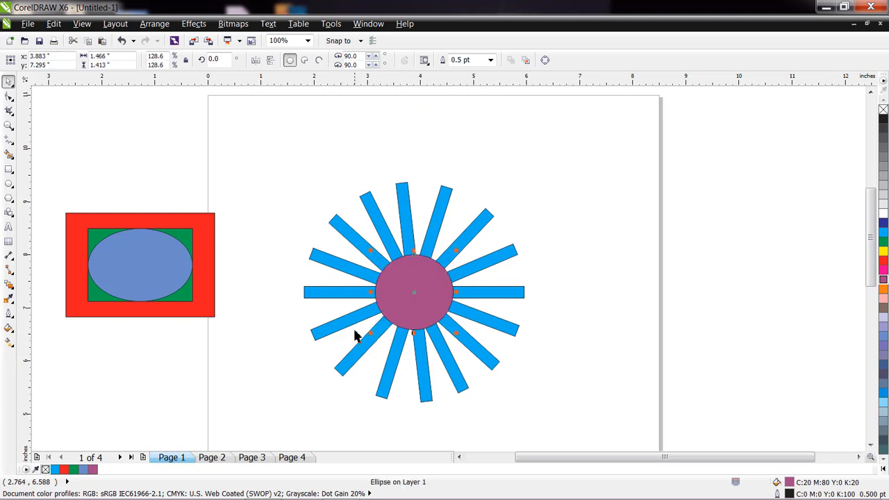
left_click_drag(883, 250, 405, 280)
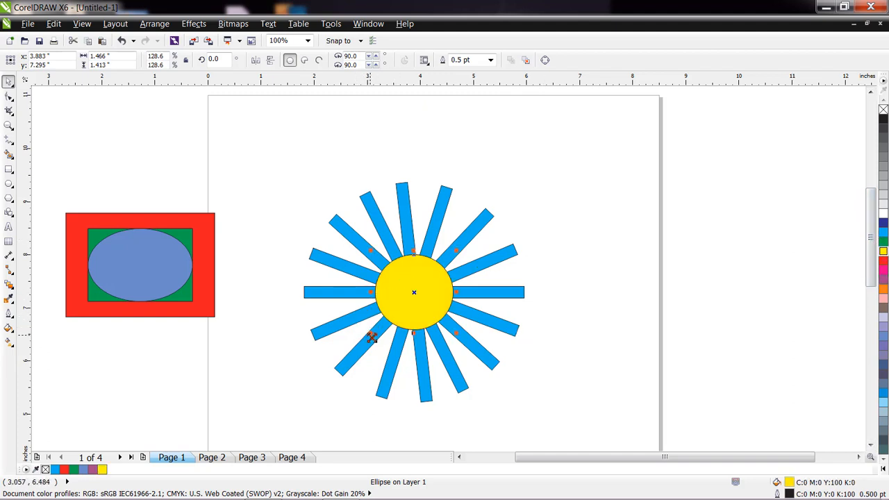
left_click_drag(373, 337, 387, 320)
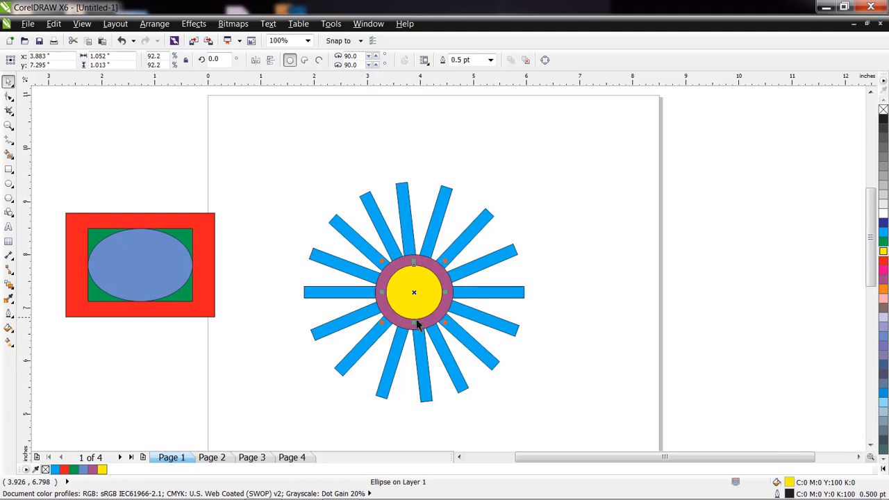
left_click(571, 305)
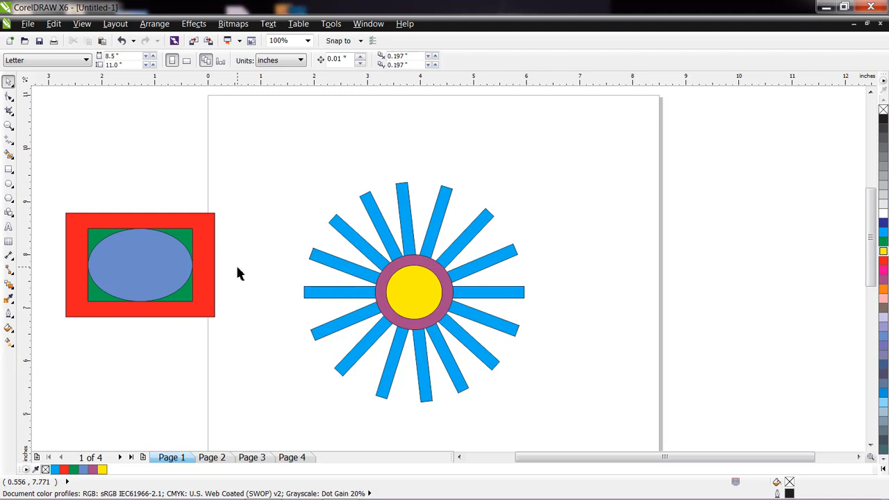
Step: Move the blue ellipse off the green rectangle to above the starburst's upper right, reshaping it into a petal about 1.16 by 0.24 inches
left_click(116, 276)
left_click_drag(141, 272, 653, 246)
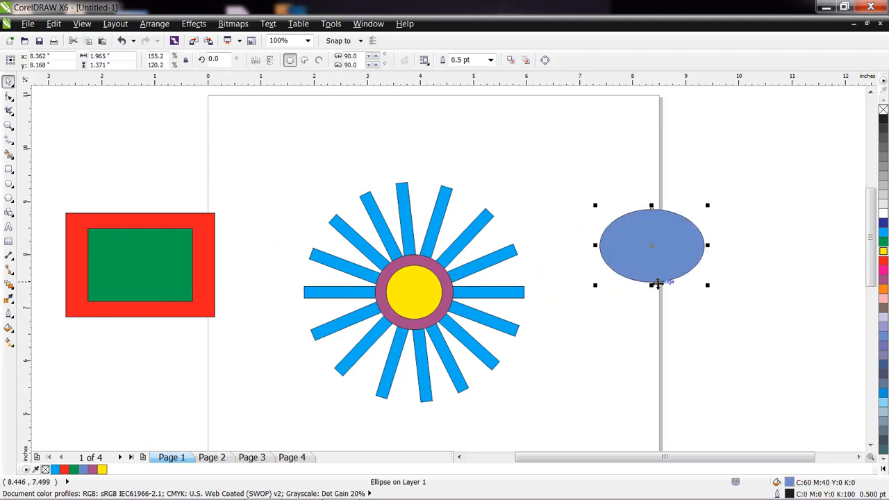
left_click_drag(655, 286, 633, 268)
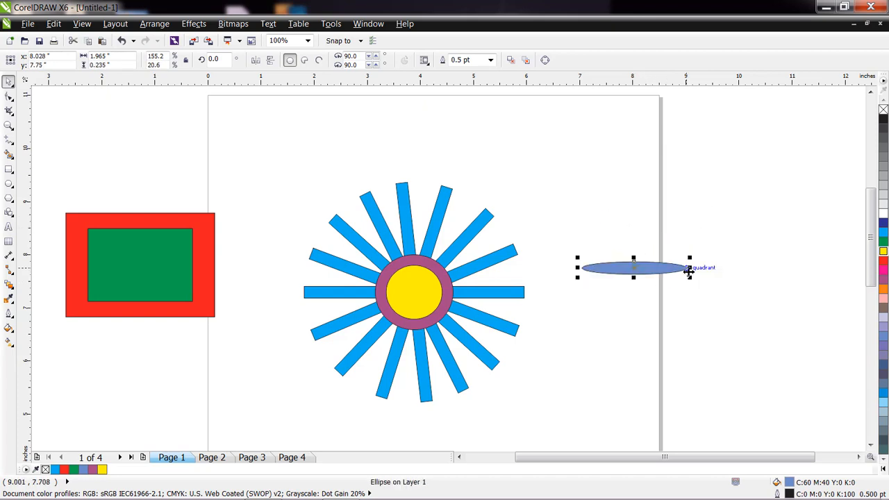
left_click_drag(689, 272, 527, 150)
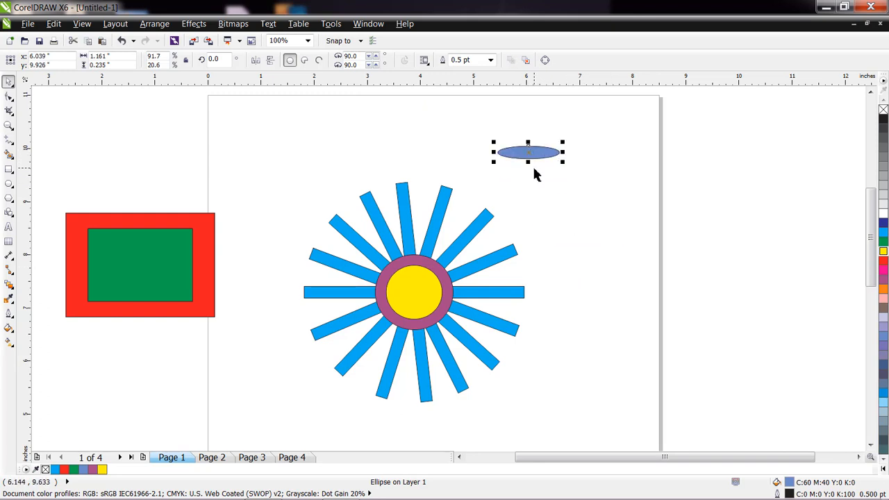
Step: Mirror the blue petal horizontally, duplicate it, and place the two petals end to end in a horizontal row
left_click(256, 61)
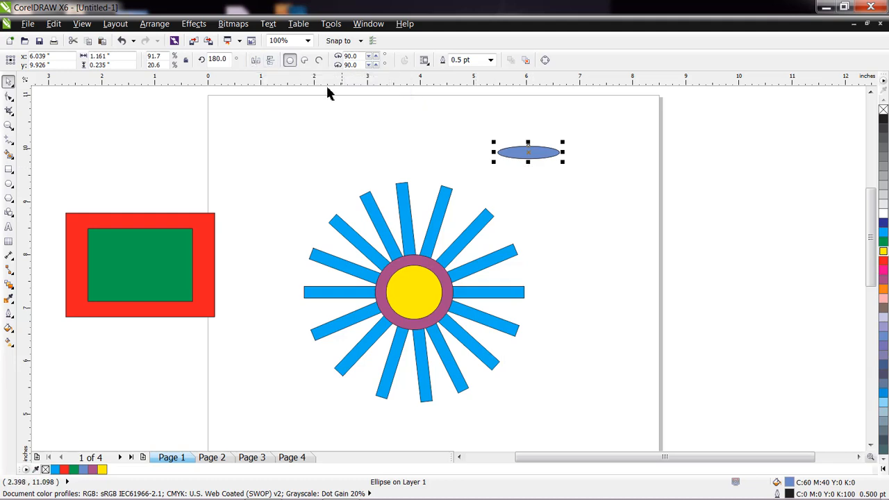
left_click_drag(528, 151, 592, 151)
left_click(605, 187)
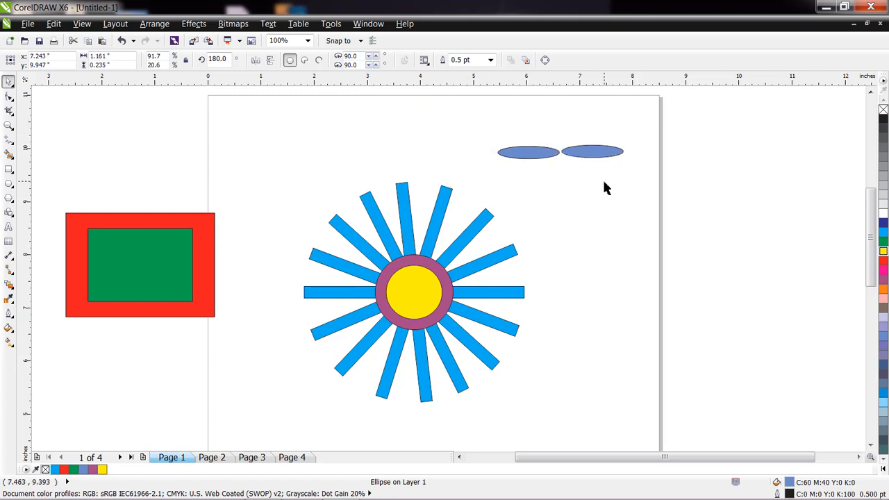
left_click(591, 156)
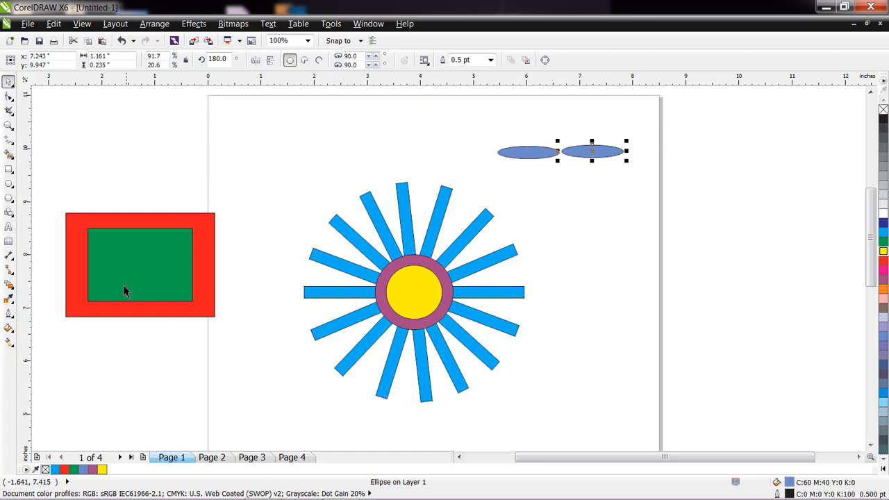
left_click(605, 182)
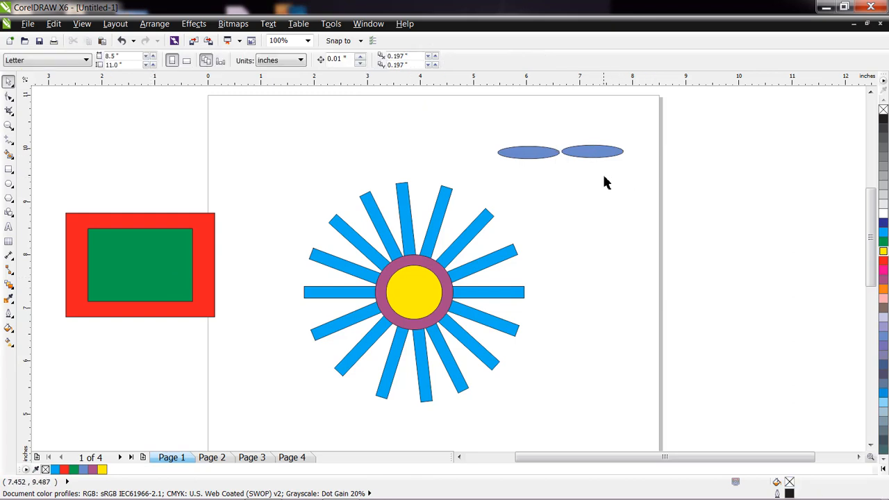
left_click_drag(594, 159, 555, 191)
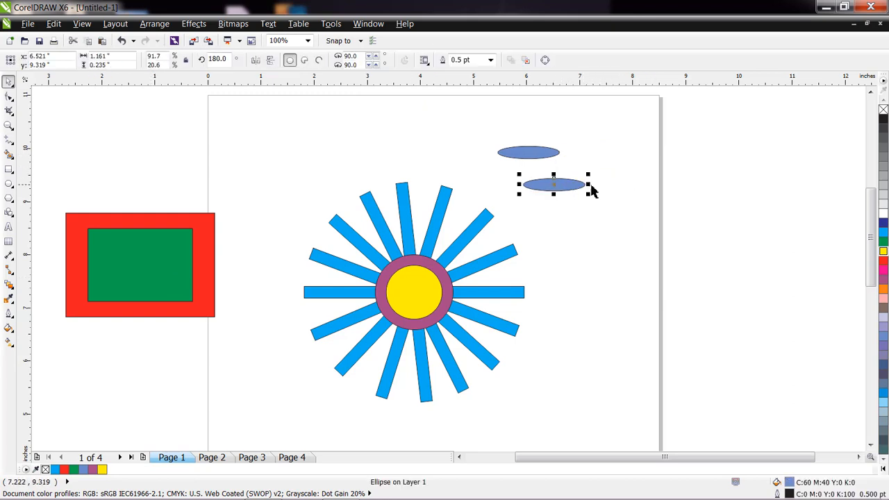
left_click_drag(535, 155, 619, 179)
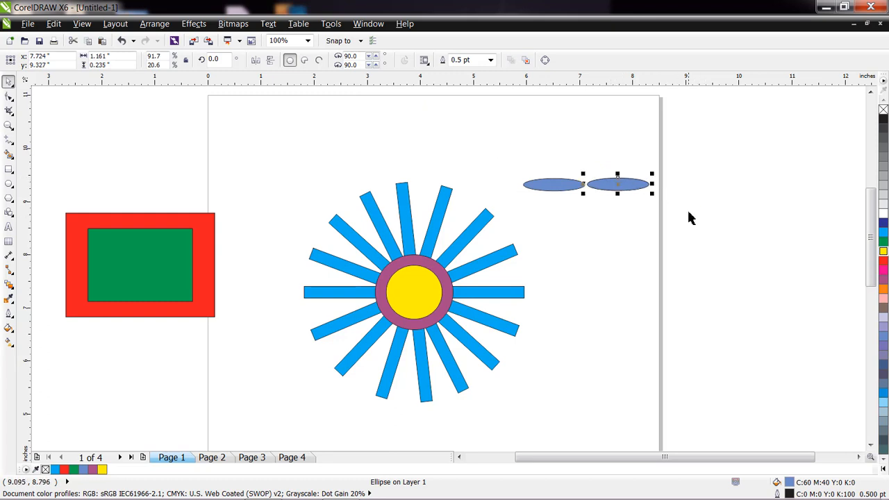
Step: Add a third petal copy rotated to about 88.8 degrees and stand it on the point where the two horizontal petals meet
left_click_drag(621, 185, 616, 121)
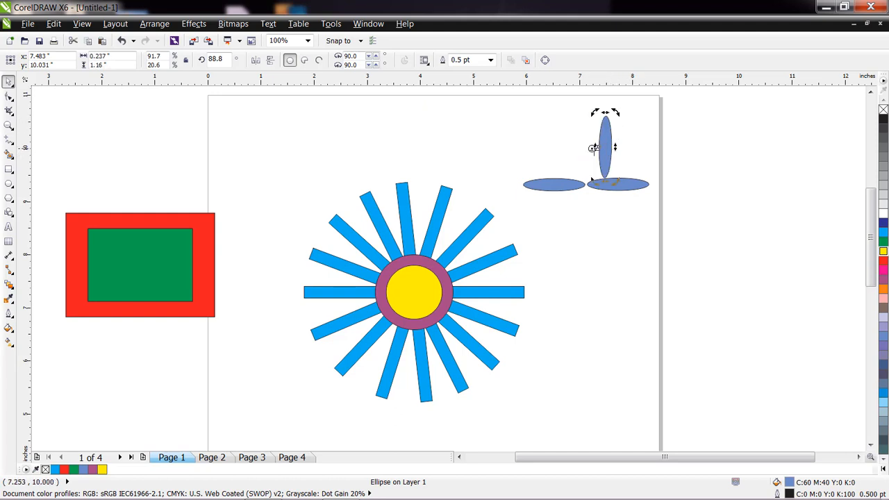
left_click(631, 159)
left_click(608, 152)
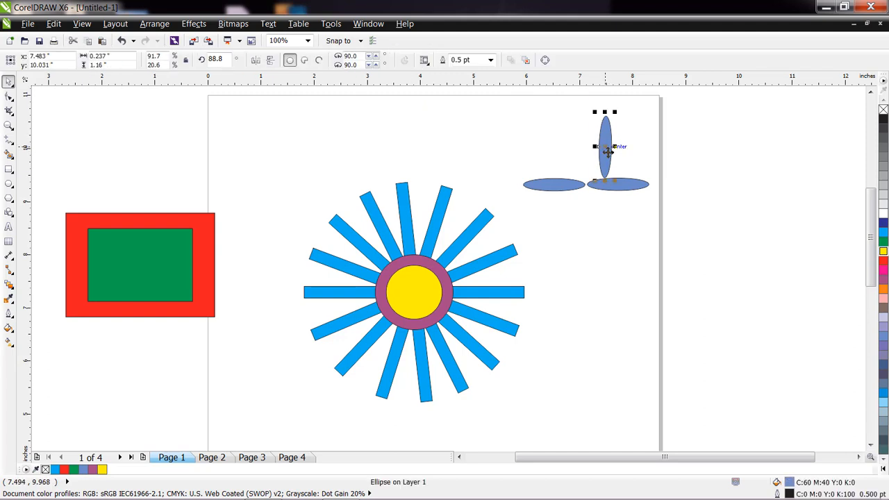
left_click_drag(608, 151, 590, 156)
left_click(617, 243)
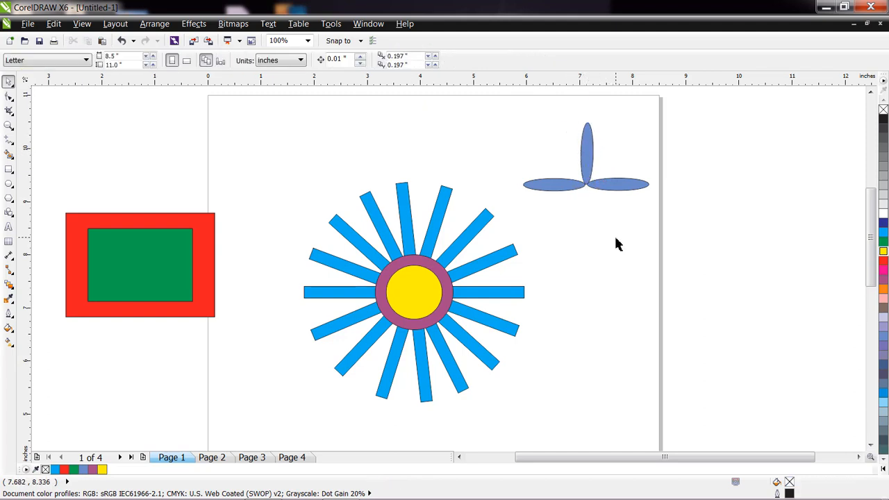
Step: Rotate the two horizontal petals upward about their shared inner tip, the left one to about 142.5 degrees and the right one to about 33.8
left_click(560, 187)
left_click(560, 186)
left_click_drag(521, 194, 569, 171)
left_click(560, 190)
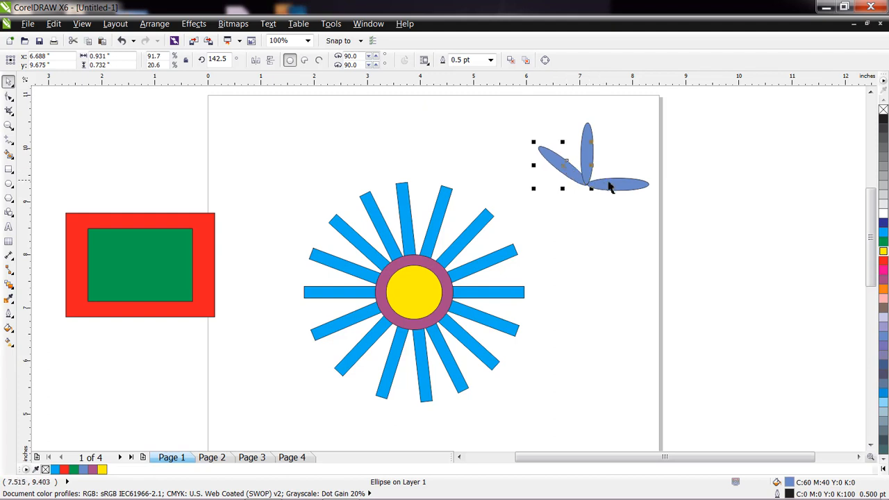
left_click(618, 184)
left_click(620, 186)
left_click_drag(655, 196, 617, 175)
left_click(629, 186)
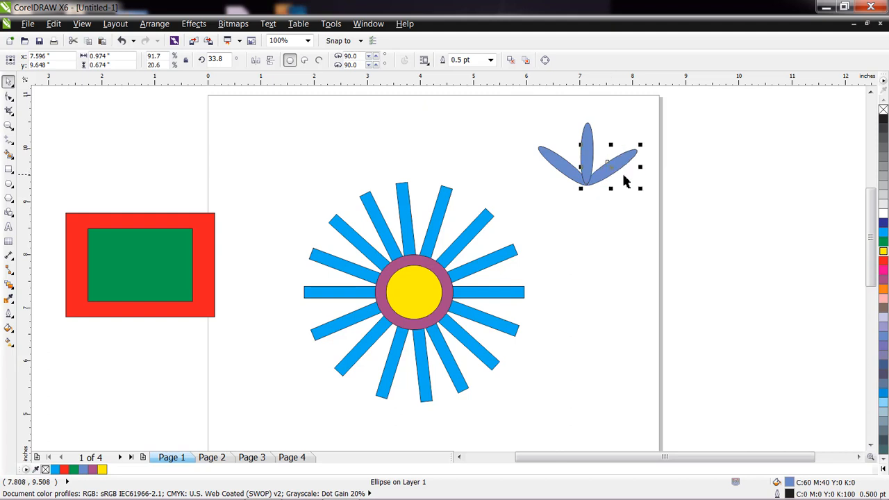
Step: Duplicate the three petals directly below, flip the copy vertically, and join it to the originals as a six-petal flower
left_click(581, 198)
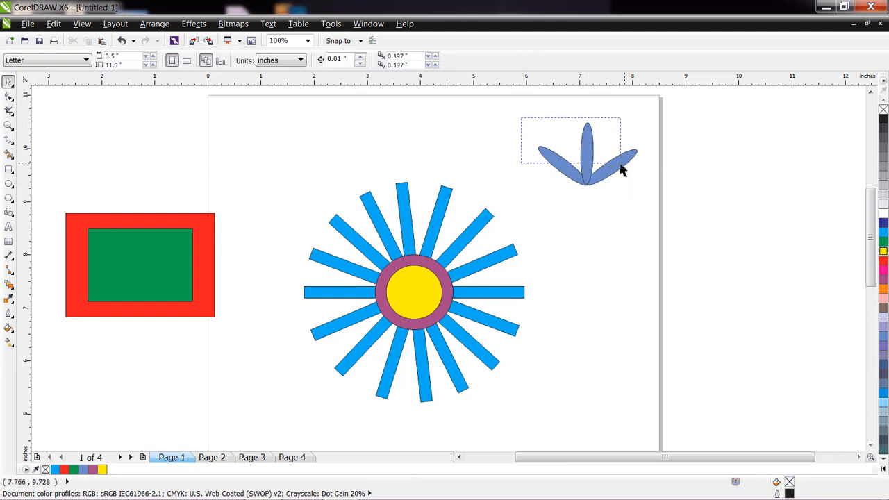
left_click_drag(622, 171, 667, 214)
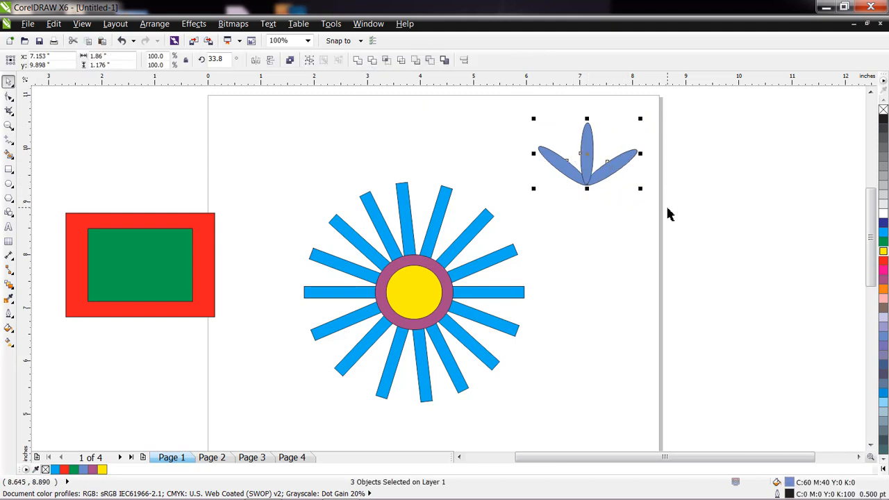
left_click(256, 60)
left_click_drag(589, 157, 592, 219)
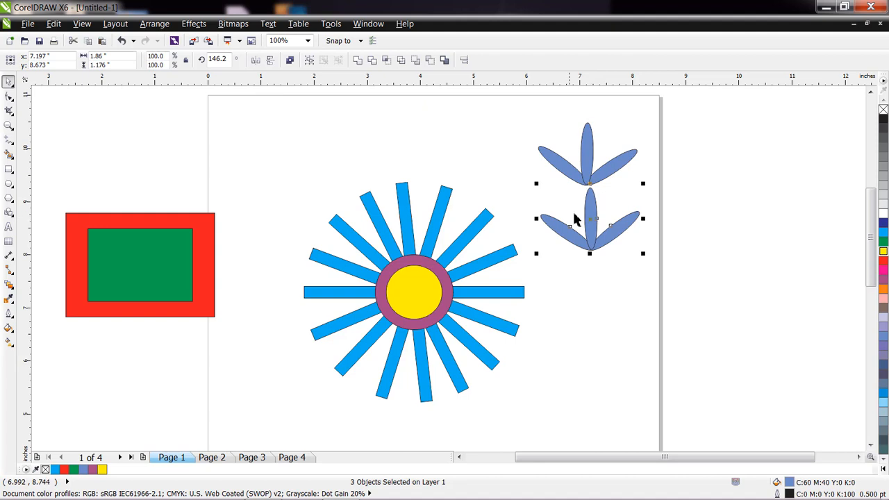
left_click(271, 60)
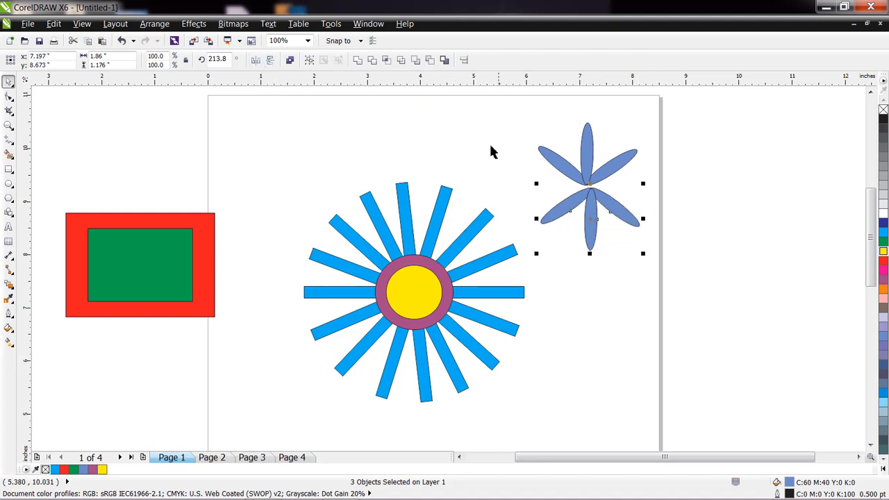
left_click_drag(596, 205, 594, 199)
left_click(702, 215)
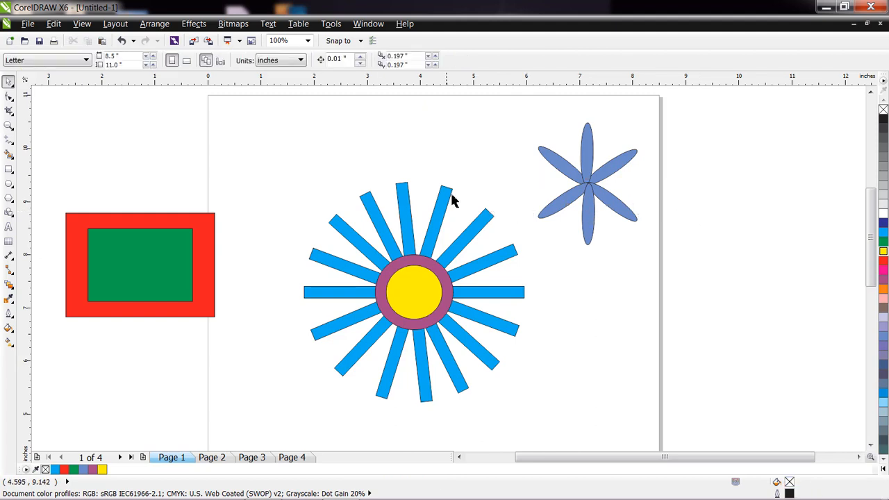
Step: Copy the flower's lower petal, rotate the copy to about 1.1 degrees, and lay it horizontally across the flower's center
left_click(589, 232)
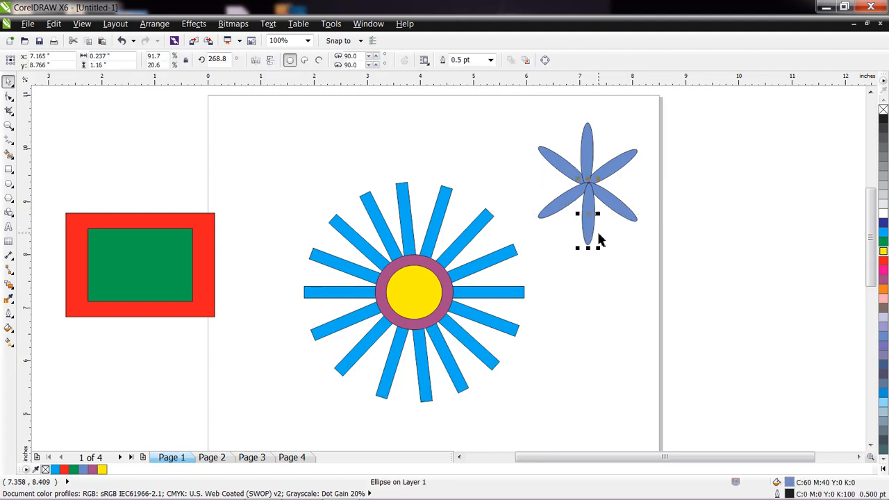
left_click_drag(588, 230, 596, 295)
left_click_drag(609, 336, 632, 296)
left_click(597, 316)
left_click(597, 314)
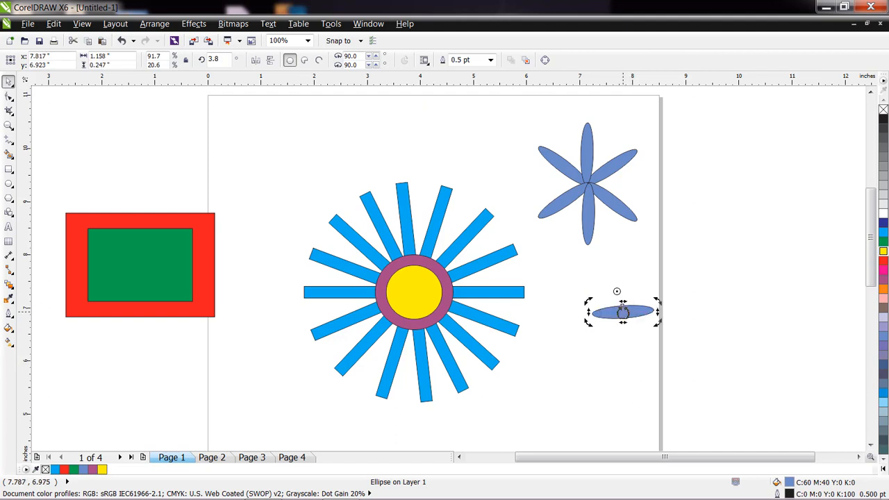
left_click_drag(588, 324, 588, 325)
left_click_drag(658, 324, 590, 187)
left_click(625, 316)
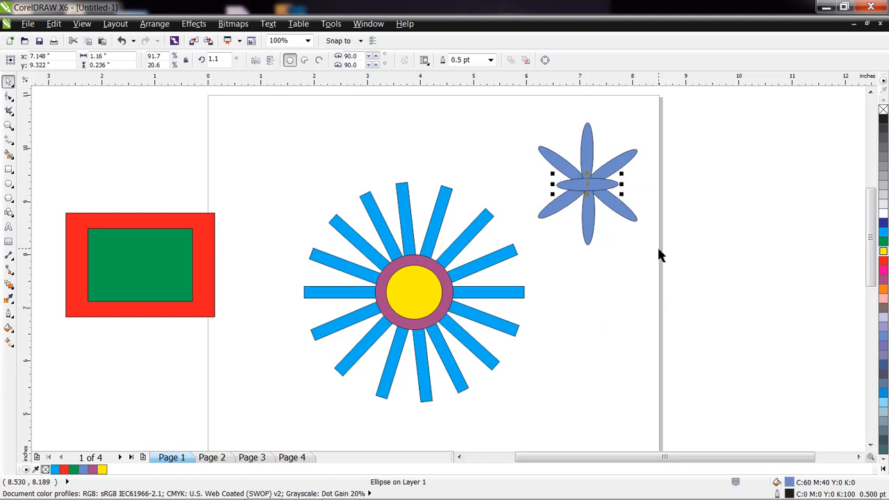
Step: Fill the flower's top petal red, the bottom petal orange and the upper-right petal cyan
left_click(593, 151)
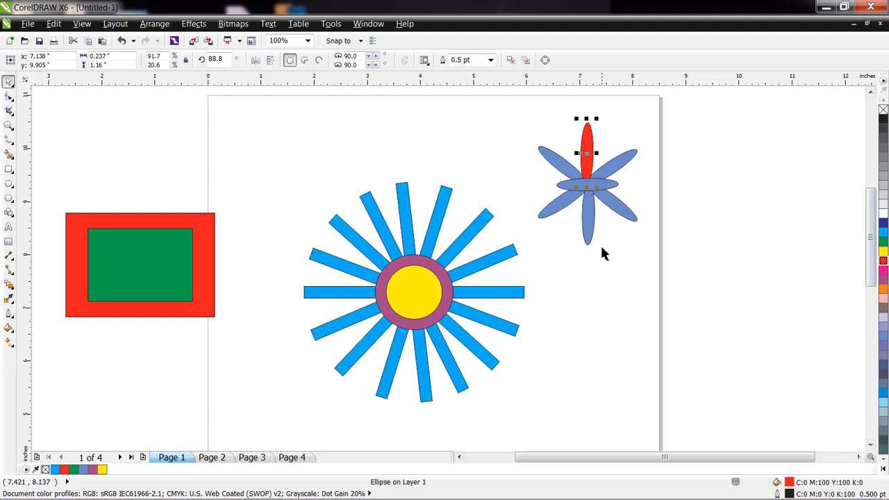
left_click(585, 229)
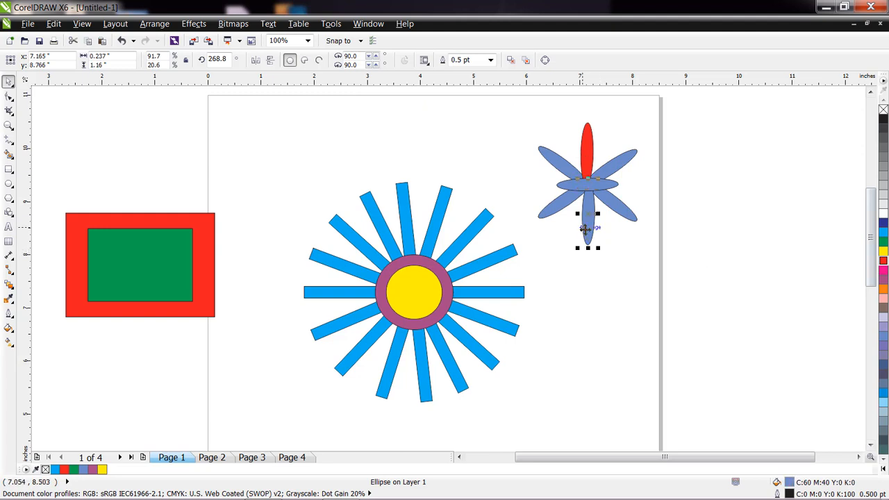
left_click(883, 289)
left_click(623, 170)
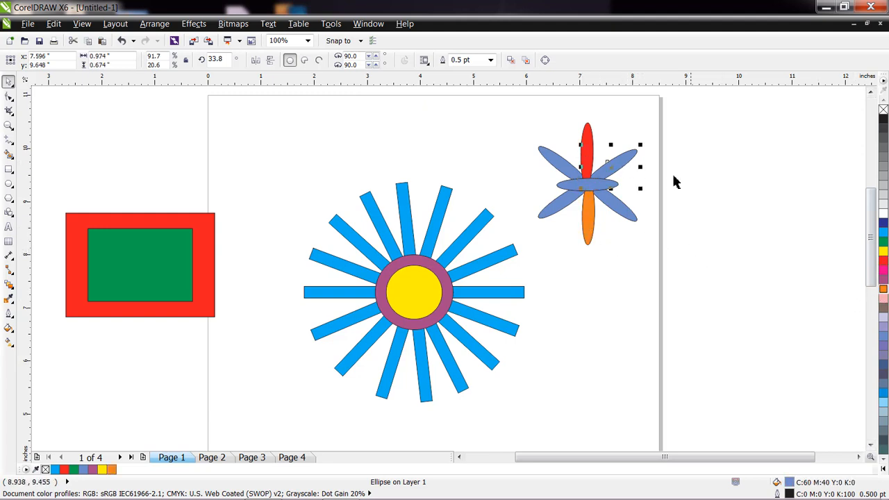
left_click(883, 233)
Step: Fill the lower-left petal orange, the upper-left petal 20% black gray and the lower-right petal red
left_click(560, 210)
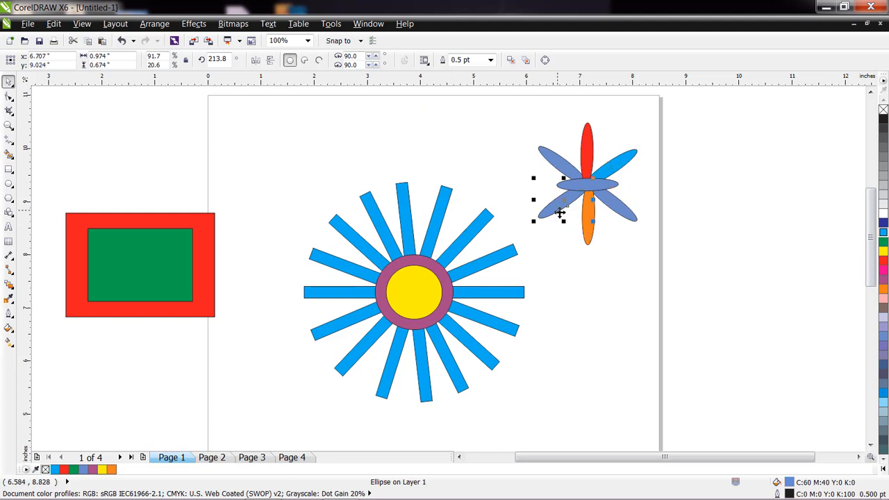
left_click(883, 289)
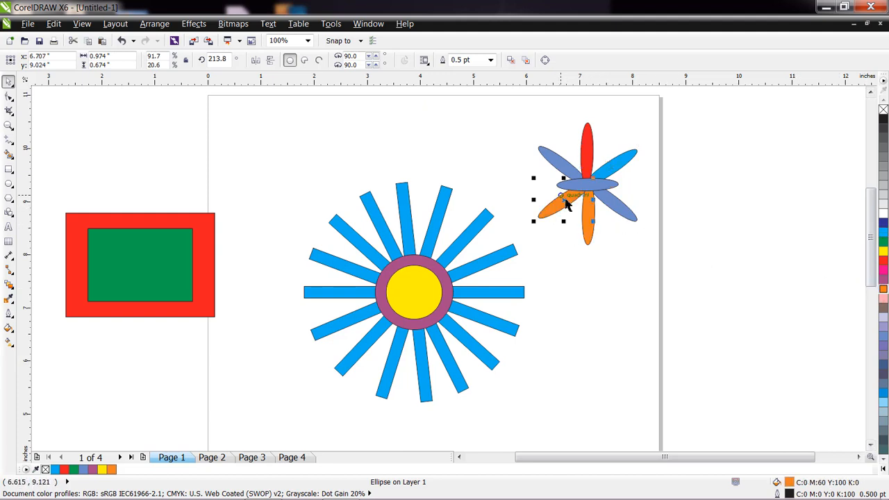
left_click(563, 166)
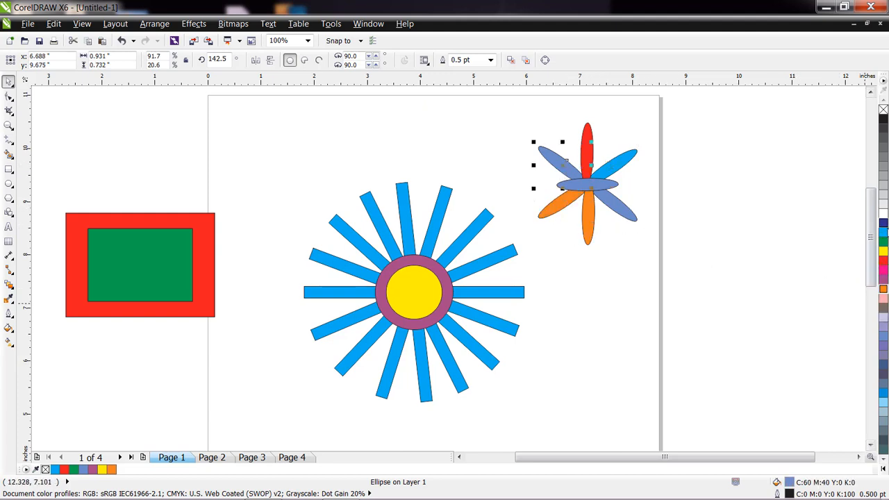
left_click(883, 196)
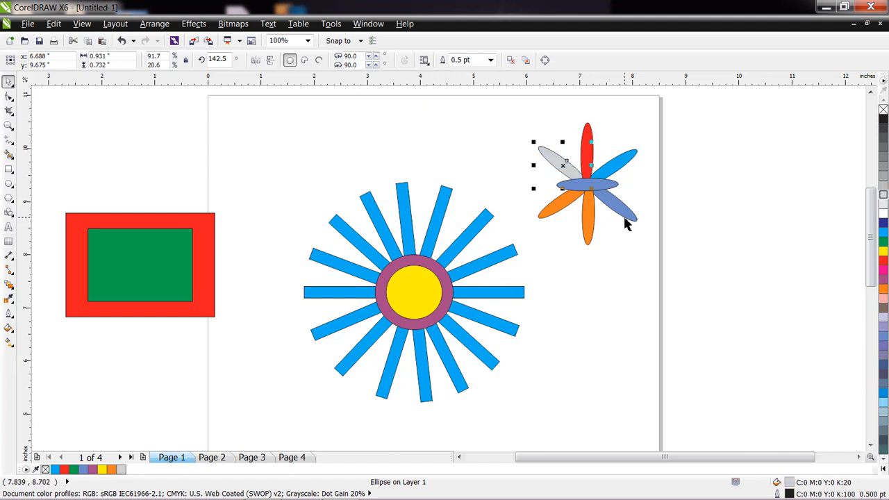
left_click(628, 219)
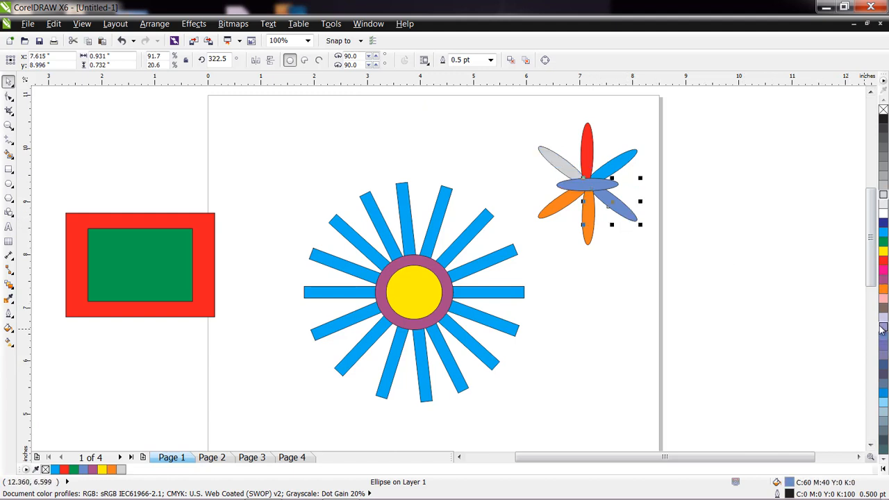
left_click(882, 261)
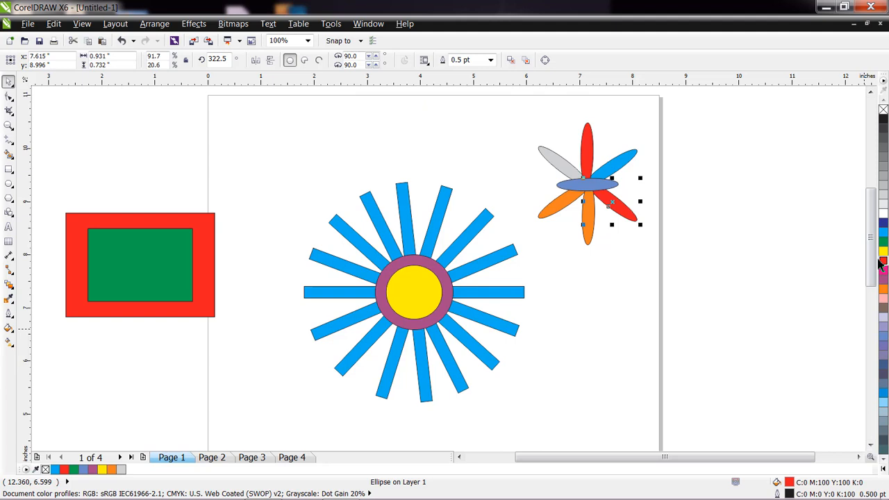
Step: Recolor the flower's bottom petal, trying a medium blue before settling on yellow
left_click(589, 238)
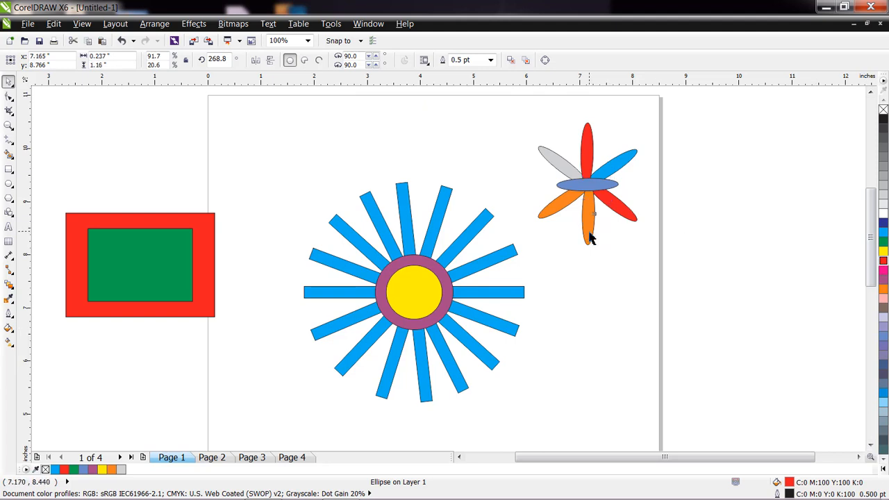
left_click(883, 393)
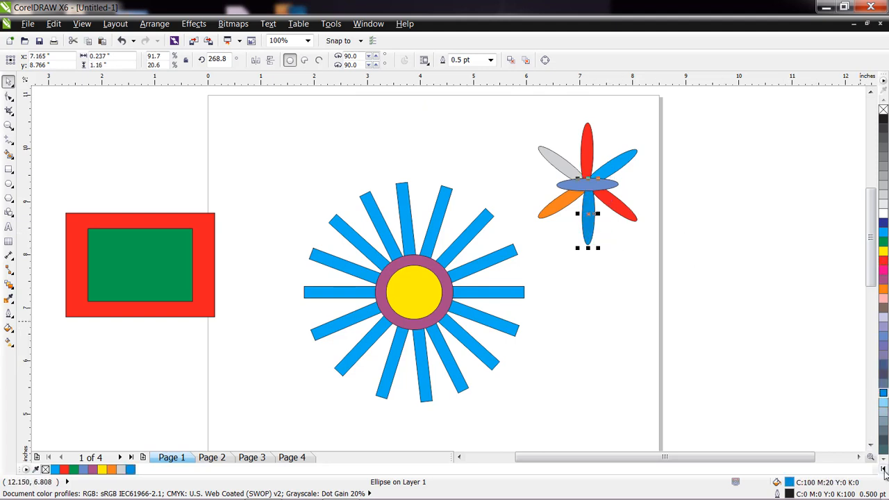
left_click(885, 470)
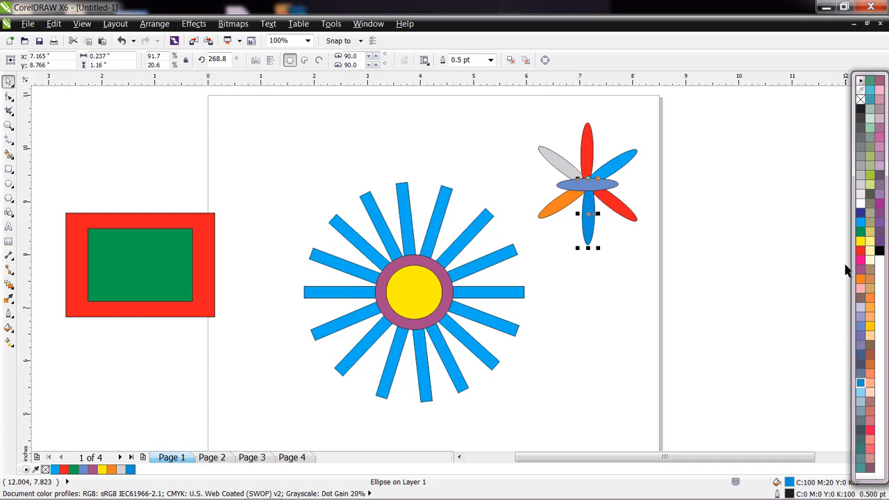
left_click(862, 241)
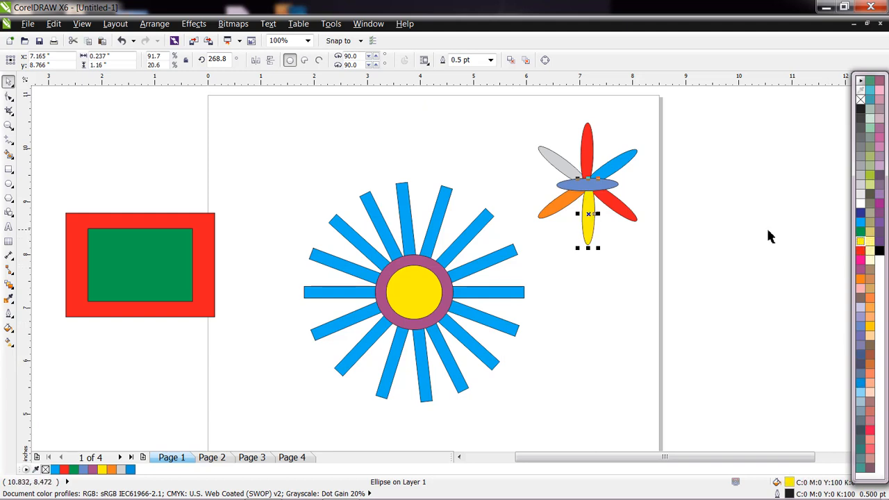
left_click(639, 270)
Step: Reshape the horizontal petal into a small round blue center covering the inner tips of the six petals
left_click(591, 182)
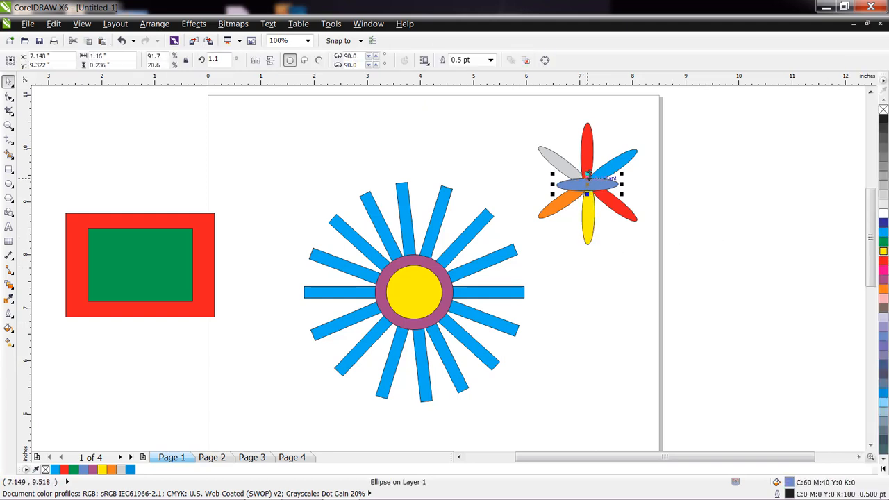
mouse_move(587, 174)
left_mouse_down()
mouse_move(589, 165)
mouse_move(590, 202)
mouse_move(604, 189)
mouse_move(560, 189)
mouse_move(590, 184)
left_mouse_up()
left_click(691, 214)
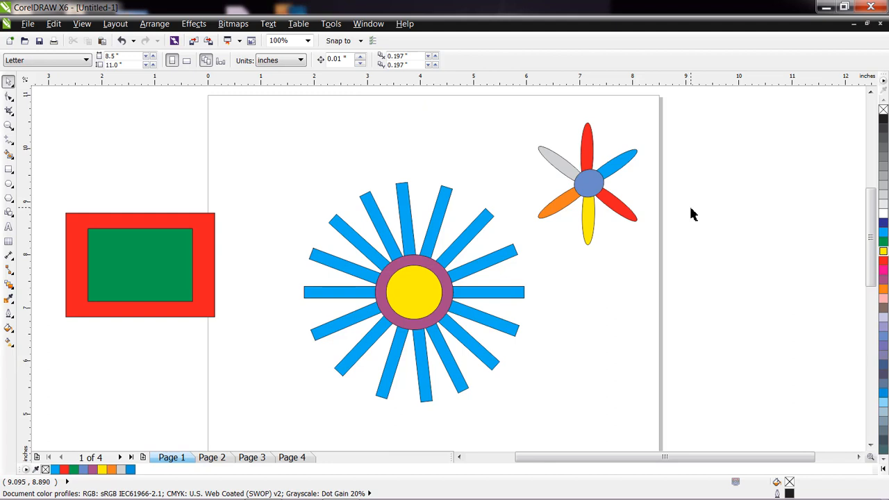
Step: Move the green rectangle clear above the red one and shift the red rectangle slightly to the right
left_click(139, 272)
left_click_drag(141, 271, 154, 149)
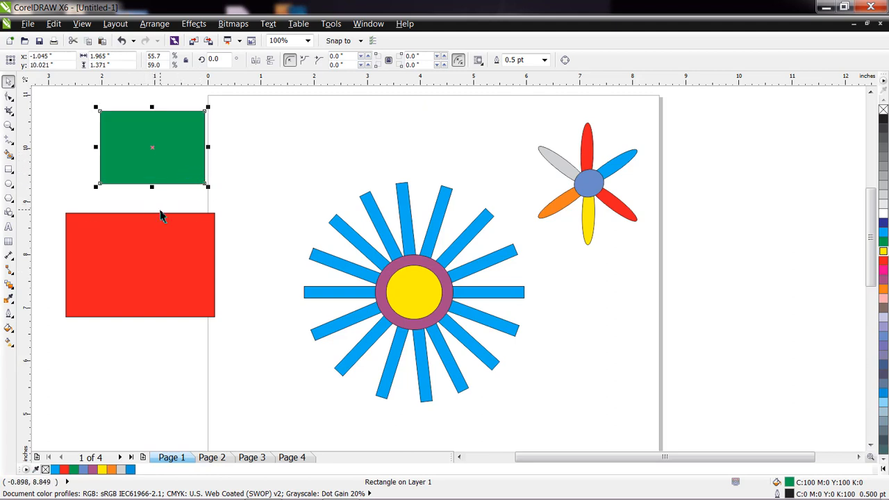
left_click_drag(149, 239, 164, 256)
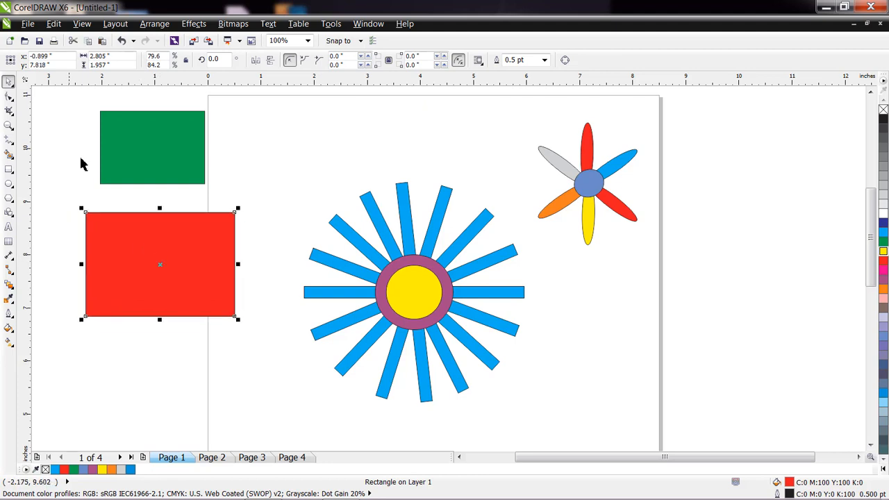
Step: Round all four corners of the red rectangle to about 0.031 inches with the Shape tool
left_click(9, 98)
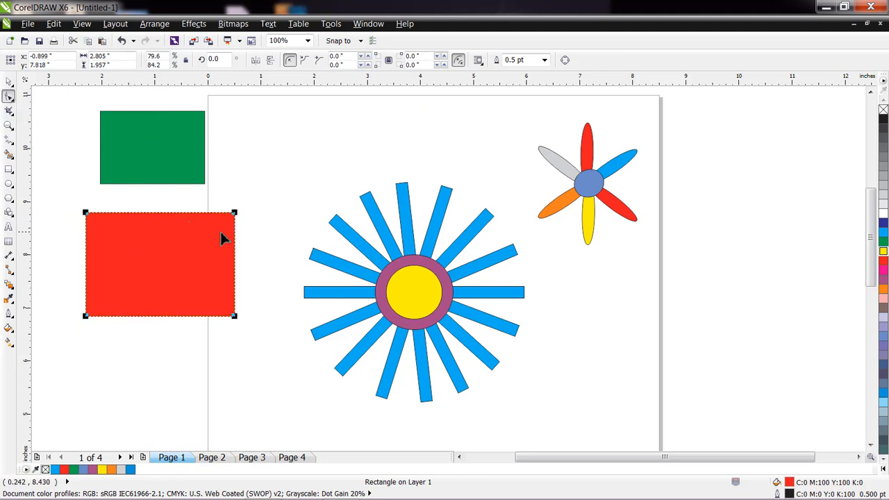
mouse_move(234, 214)
left_mouse_down()
mouse_move(237, 243)
mouse_move(234, 213)
left_mouse_up()
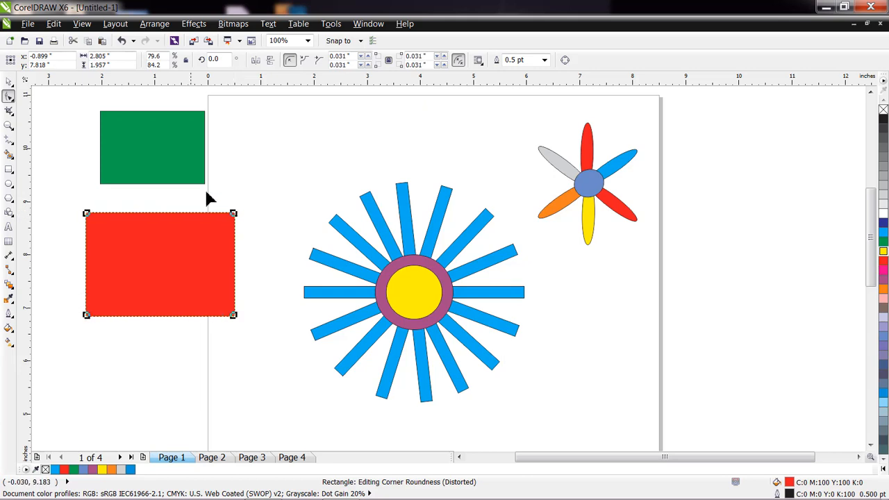
left_click(9, 81)
left_click(159, 263)
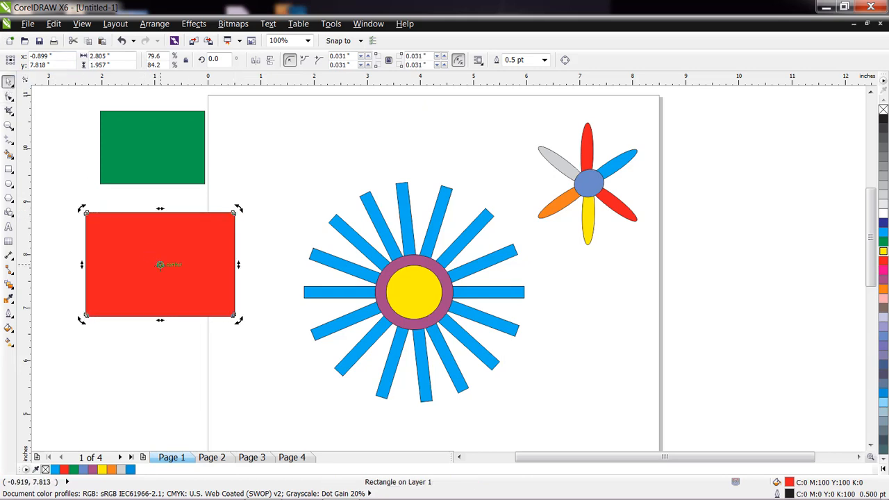
left_click(158, 265)
left_click(237, 287)
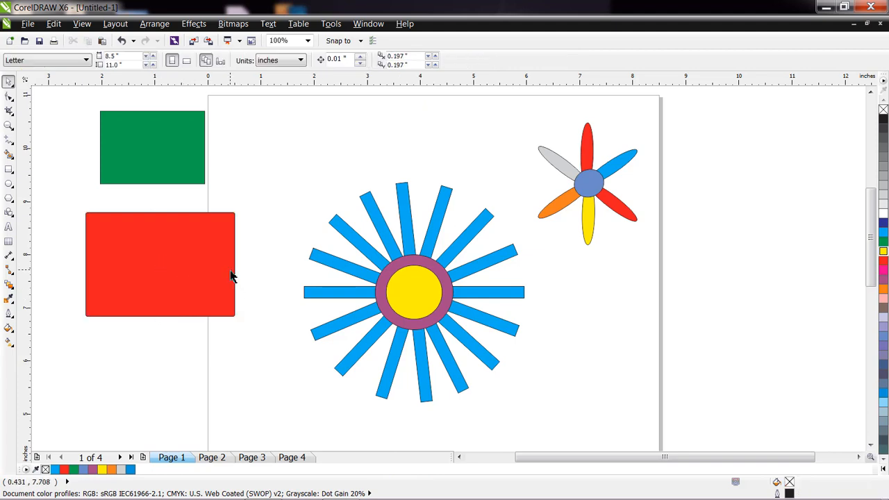
Step: Undo the corner rounding on the red rectangle
key("ctrl+z")
key("ctrl+z")
key("ctrl+z")
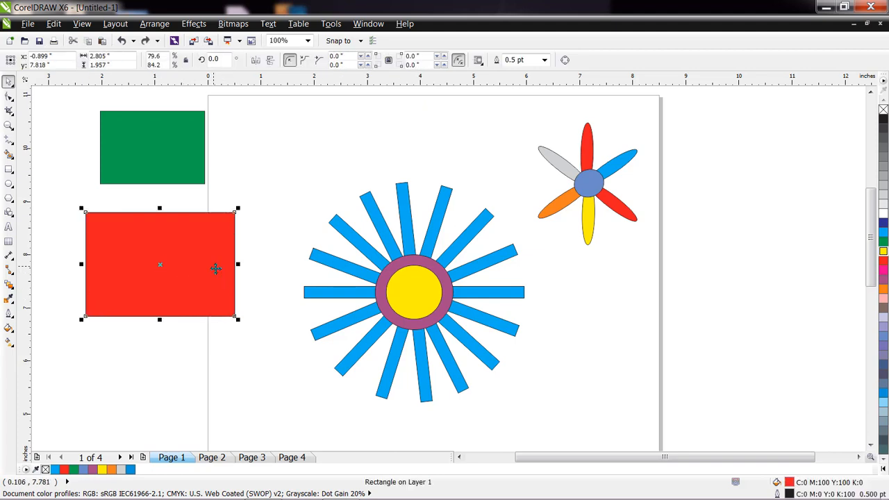
Step: Flatten the red rectangle to a bar about 0.429 inches tall and duplicate it twice into a descending staircase of three bars
left_click_drag(159, 319, 213, 262)
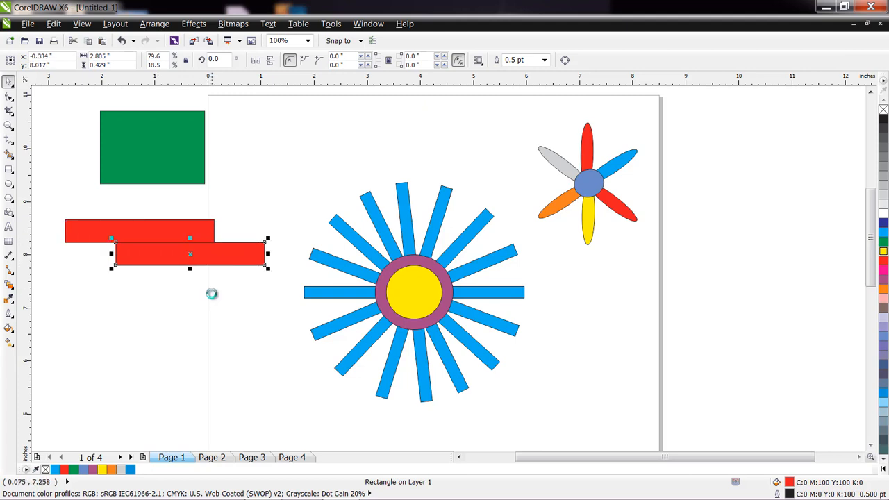
left_click_drag(168, 233, 266, 278)
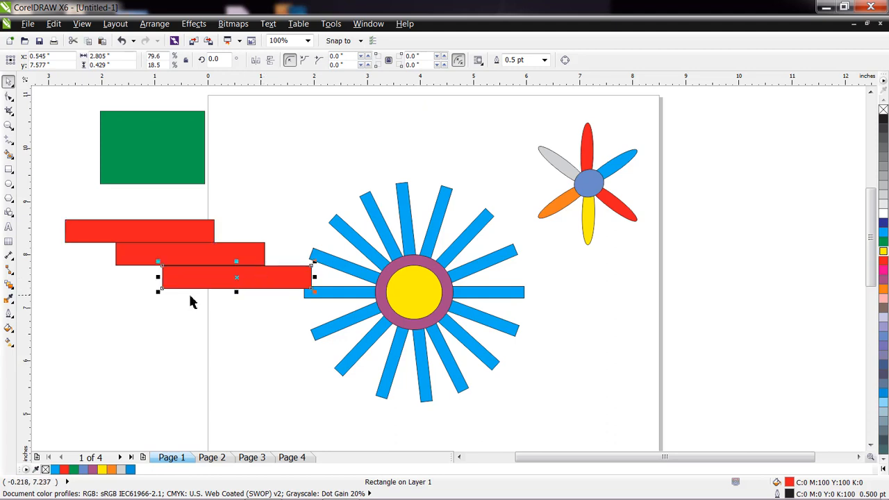
Step: Move the green rectangle over the left ends of the three red bars and bring it to the front of the page
left_click_drag(175, 136, 139, 245)
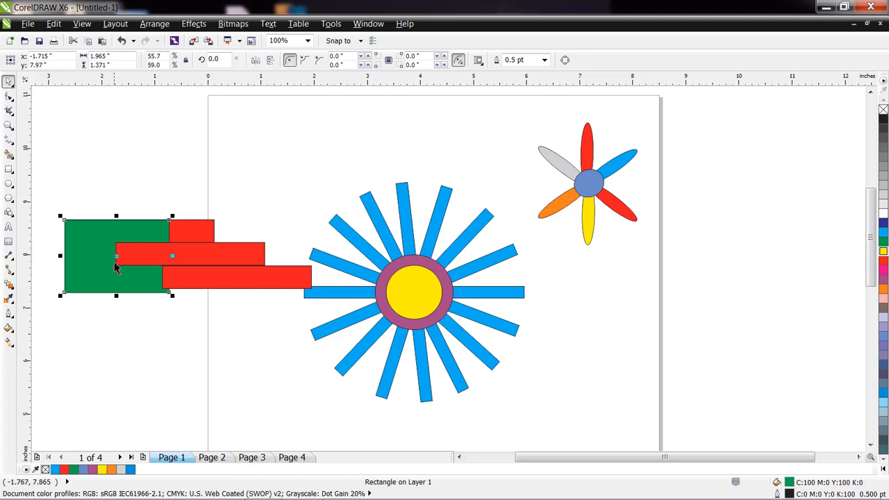
left_click(146, 263)
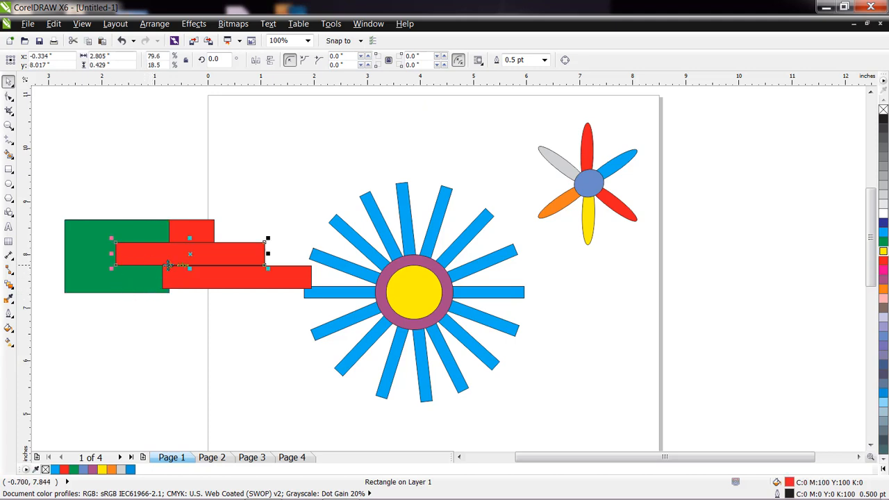
left_click(101, 242)
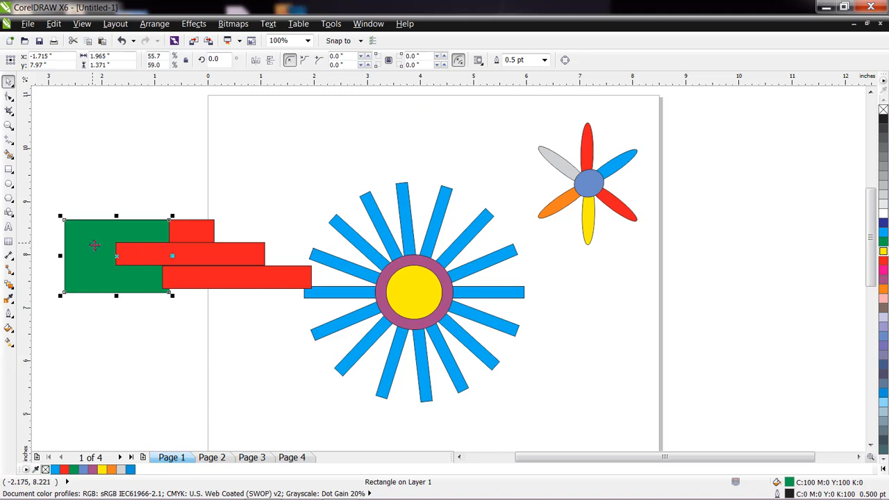
right_click(102, 254)
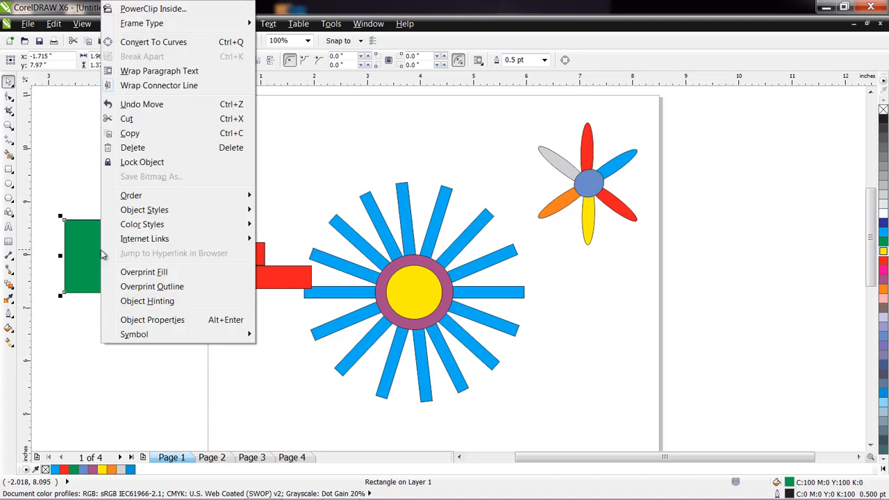
mouse_move(248, 194)
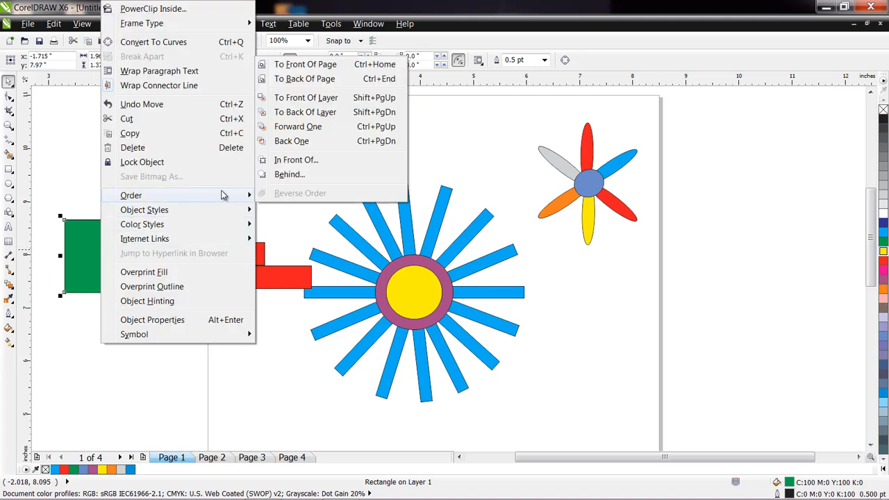
left_click(318, 68)
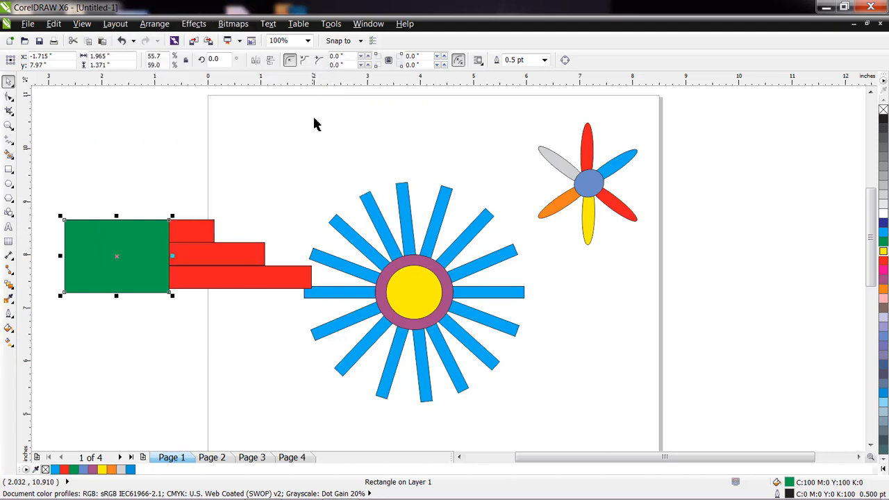
left_click(228, 341)
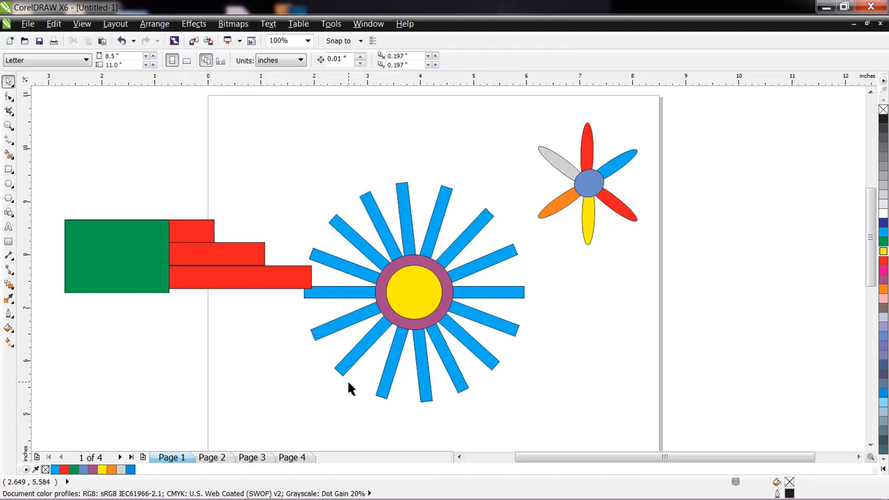
Step: Narrow the green rectangle from its left side to about 1.276 inches and shorten the top red bar flush with its left edge
left_click(74, 260)
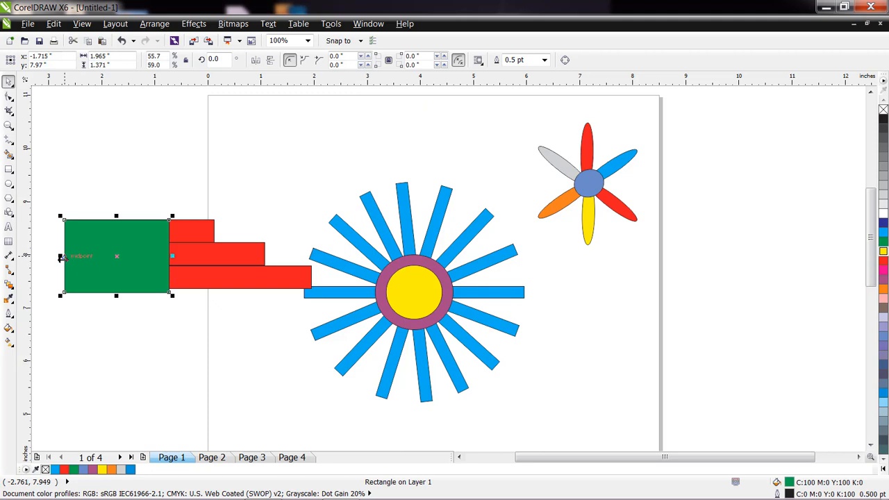
left_click_drag(60, 257, 99, 257)
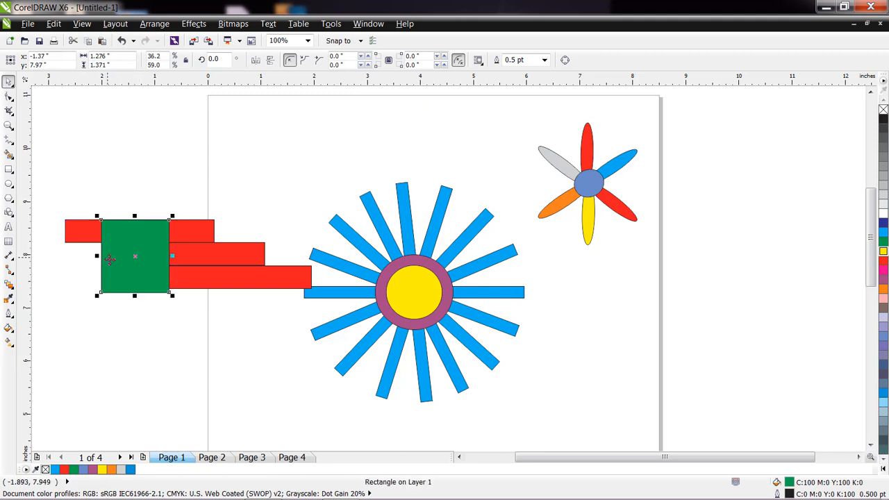
left_click(70, 239)
left_click_drag(63, 231, 101, 233)
left_click(249, 324)
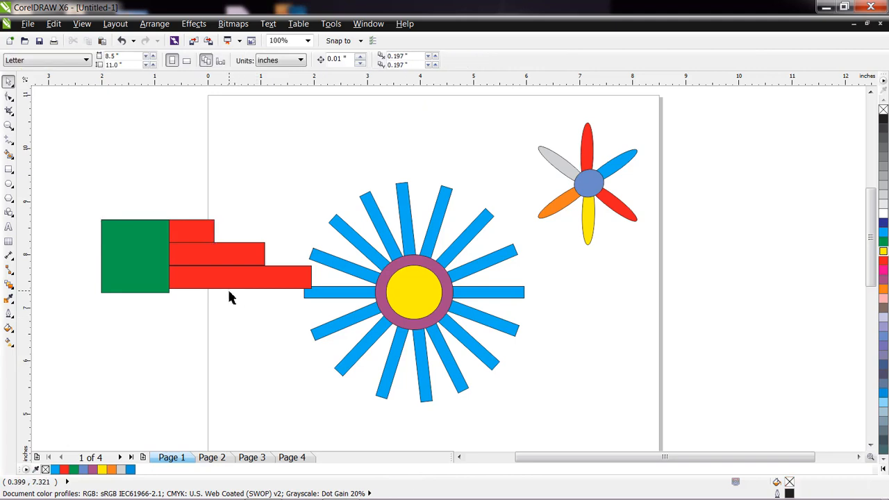
Step: Recolor two of the starburst's cyan bars, filling the one tilted 23 degrees orange and the one tilted 116.6 degrees green
left_click(439, 229)
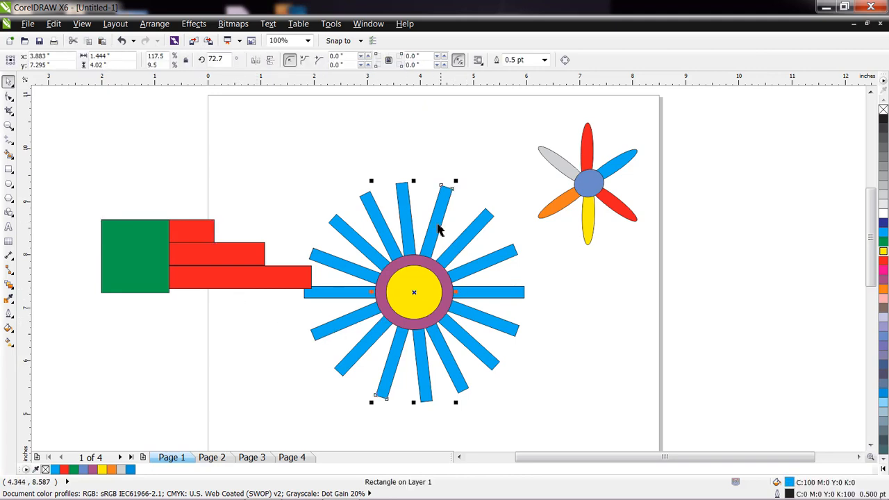
left_click(474, 273)
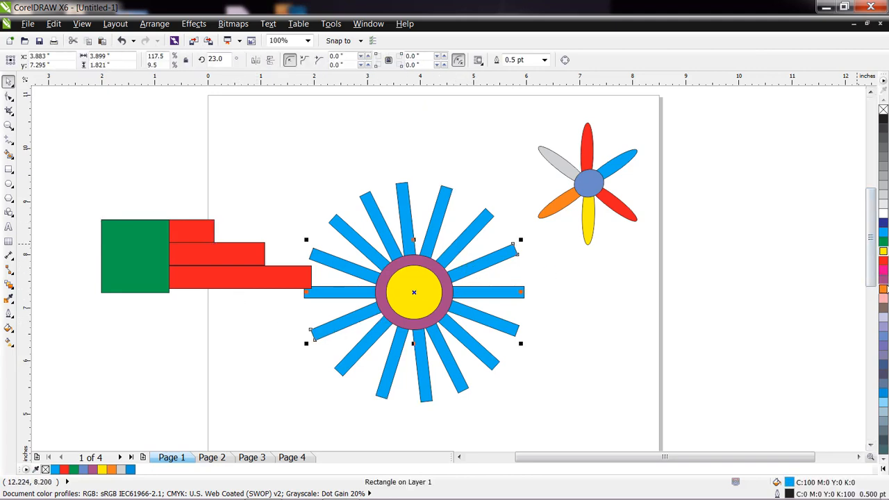
left_click(883, 288)
left_click(381, 223)
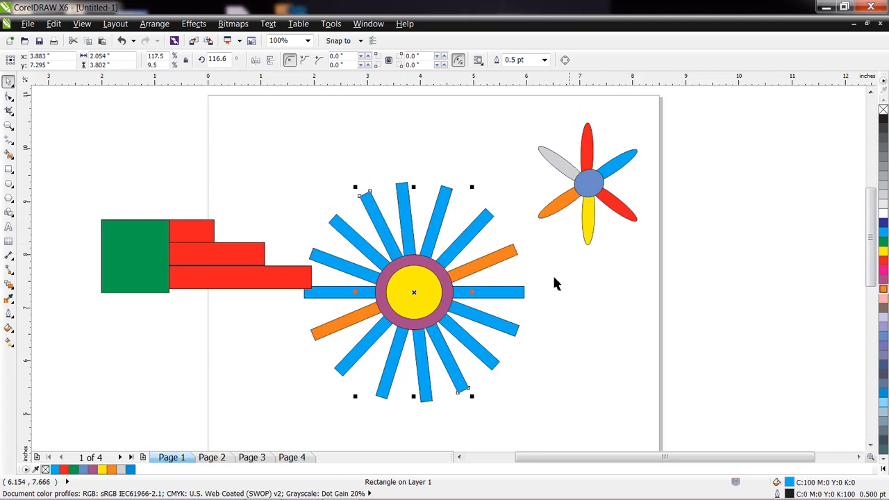
left_click(883, 241)
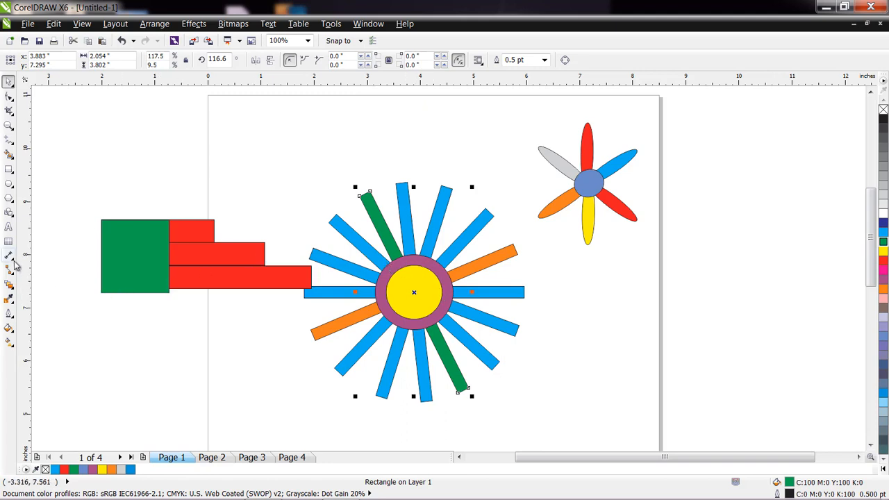
Step: Draw a smiley face basic shape about 1.632 inches across below the multicolored flower and fill it yellow
left_click(9, 216)
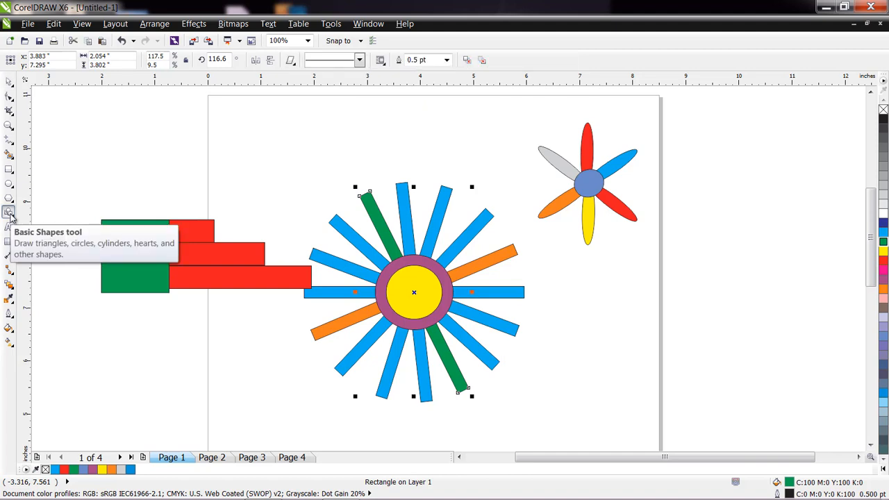
left_click(294, 62)
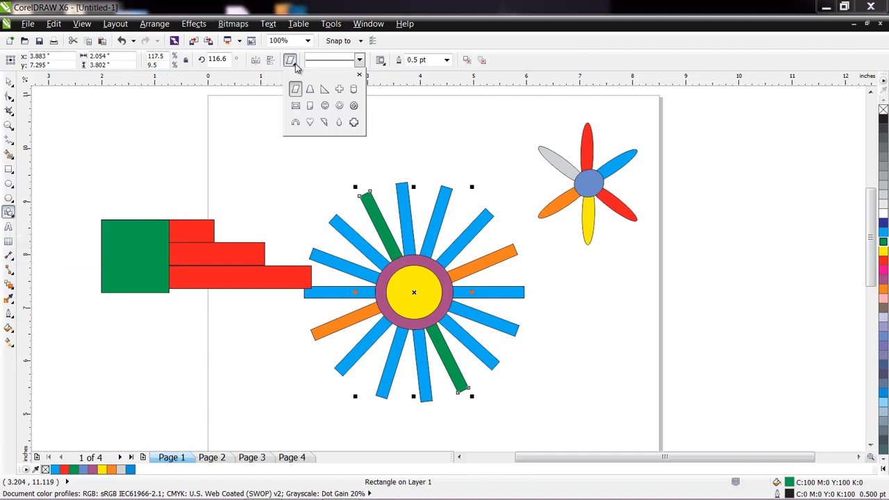
left_click(325, 105)
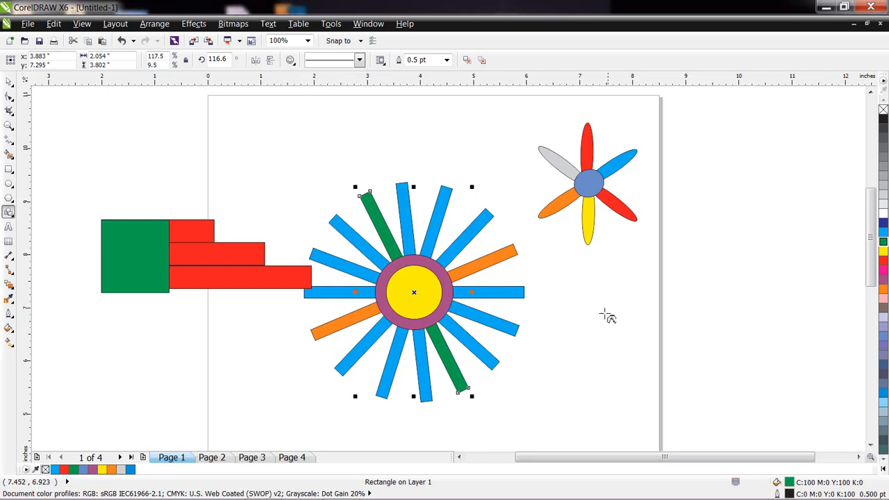
left_click_drag(577, 278, 667, 371)
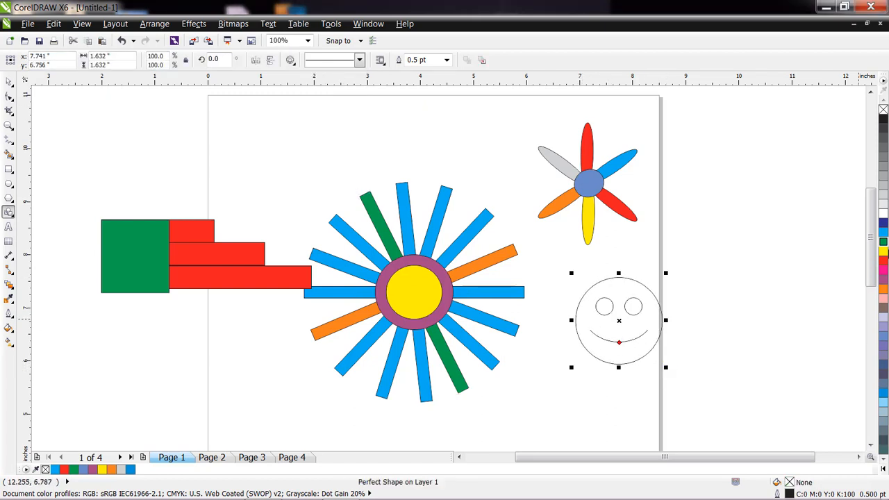
left_click(883, 260)
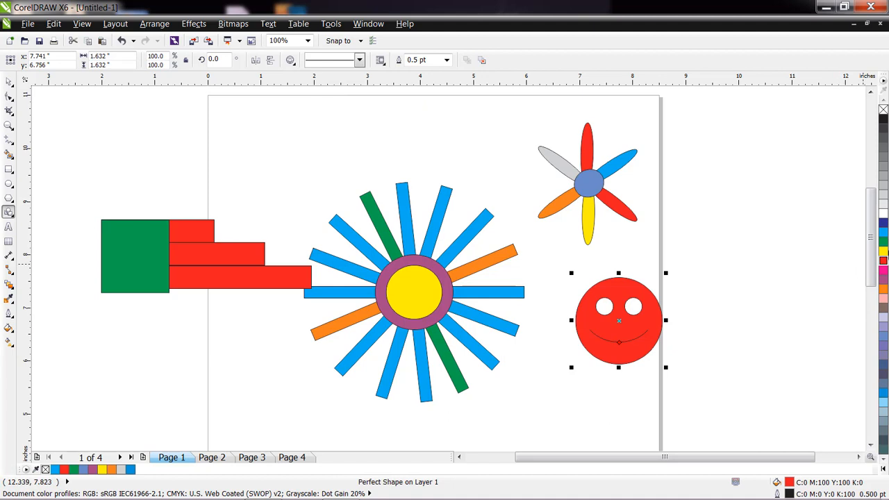
left_click(883, 251)
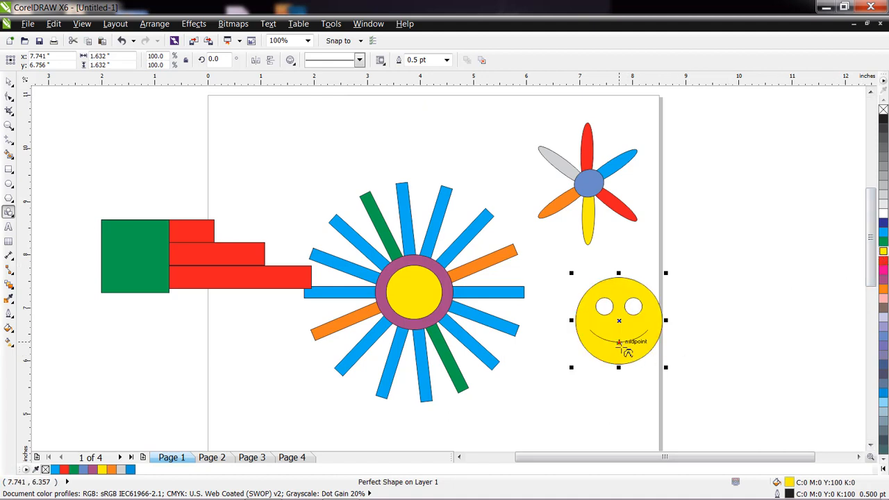
Step: Bend the smiley's mouth into a frown and delete the stray small smiley drawn over it
mouse_move(621, 342)
left_mouse_down()
mouse_move(620, 332)
mouse_move(621, 343)
left_mouse_up()
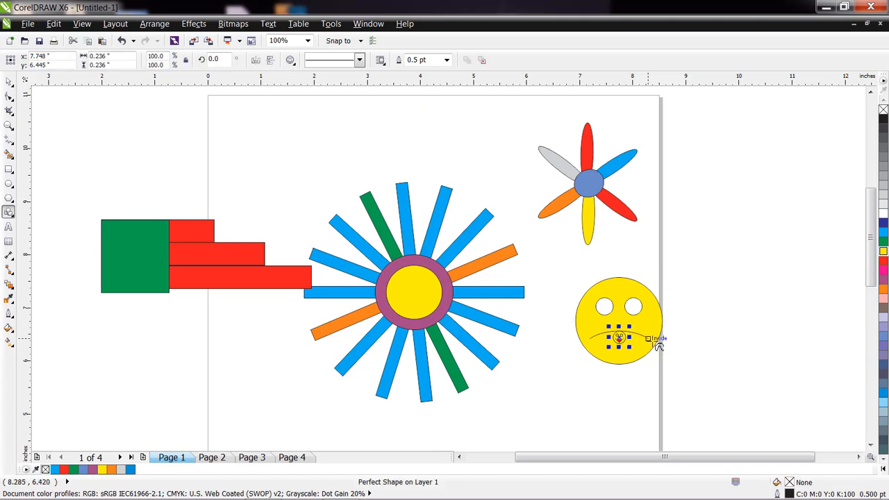
key("Delete")
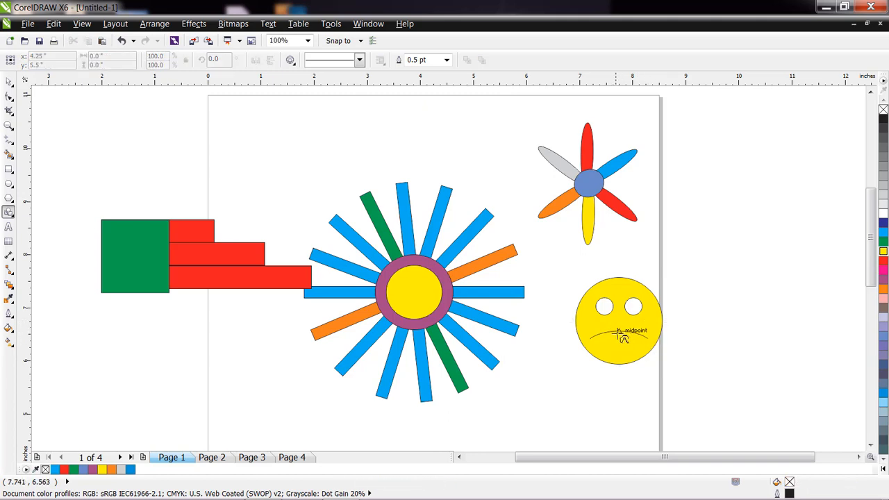
Step: Reshape the yellow face's mouth with the Shape tool, curving it downward into a deep smile
left_click(8, 125)
left_click_drag(554, 257, 714, 382)
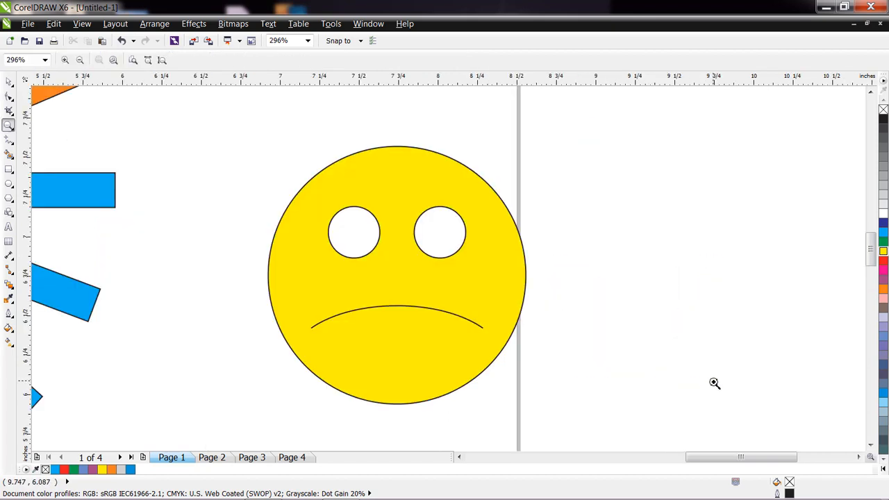
left_click(400, 311)
right_click(426, 302)
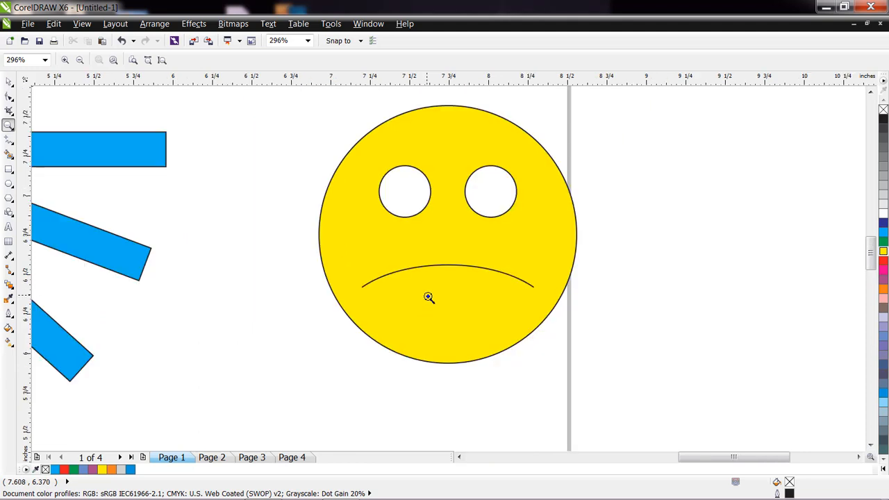
left_click(9, 96)
left_click(461, 233)
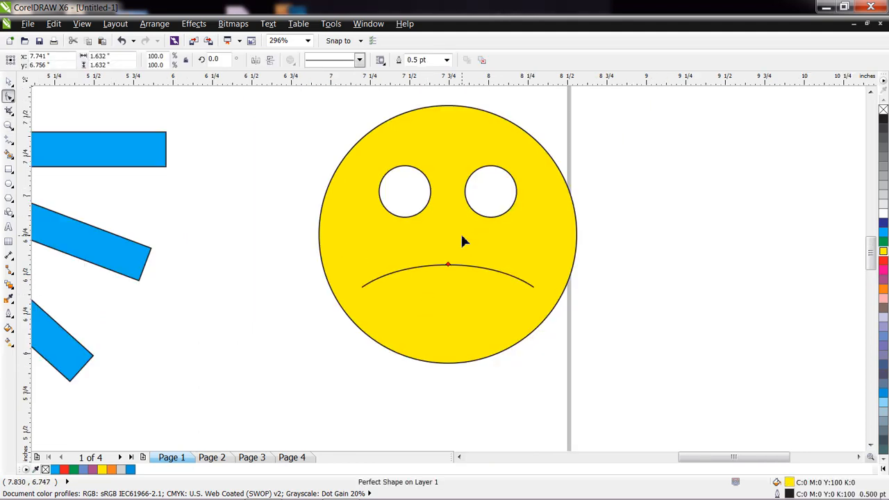
left_click_drag(452, 268, 450, 307)
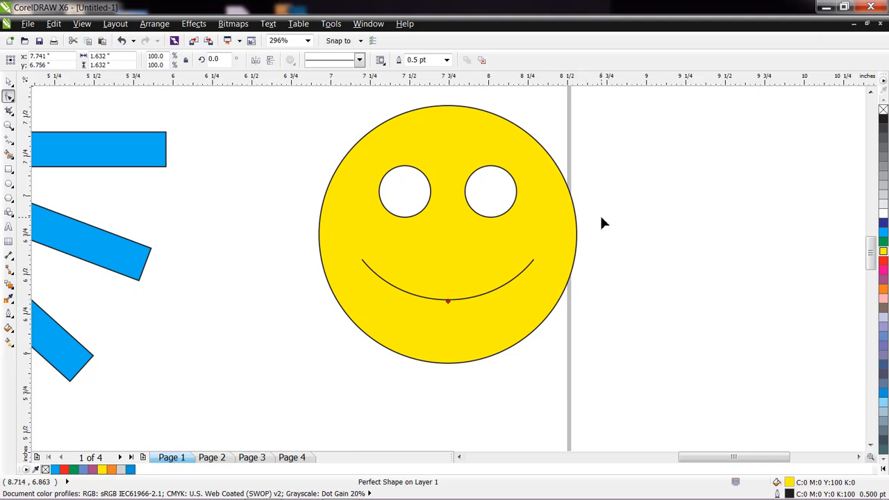
Step: Draw a small ellipse about 0.113 by 0.12 inches beside the yellow face and fill it black
left_click(870, 92)
left_click(870, 92)
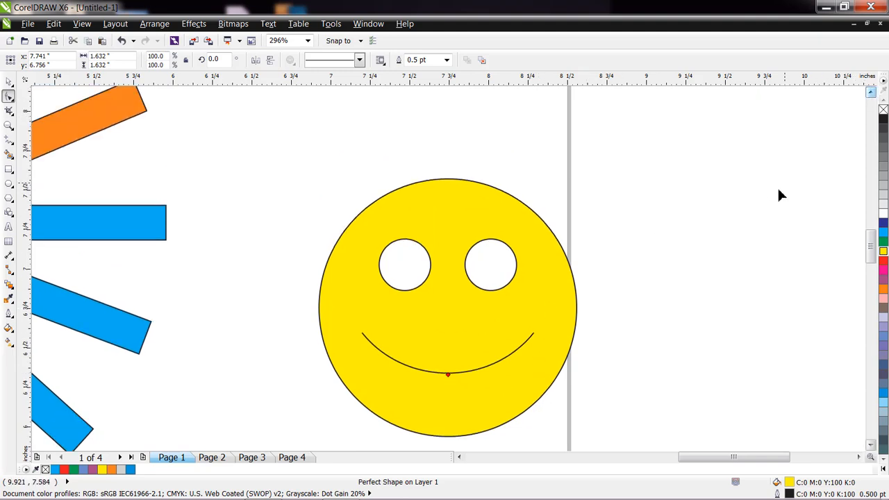
left_click(871, 445)
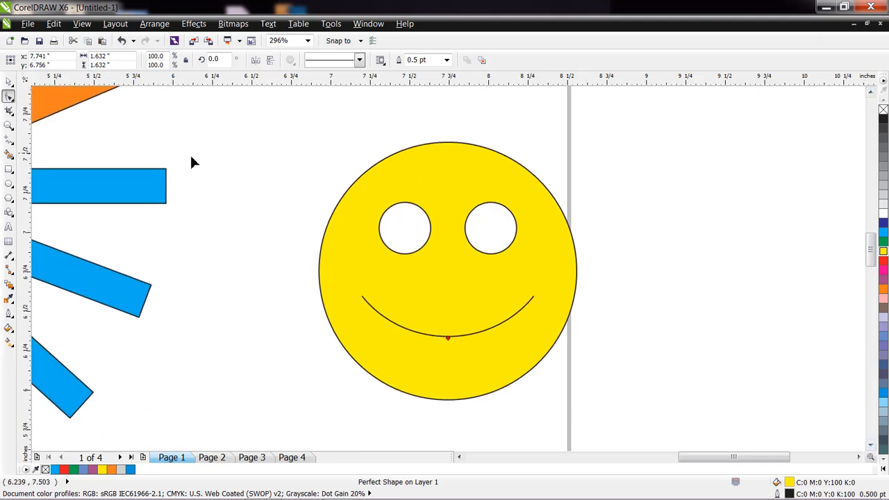
left_click(9, 184)
left_click_drag(231, 148, 249, 168)
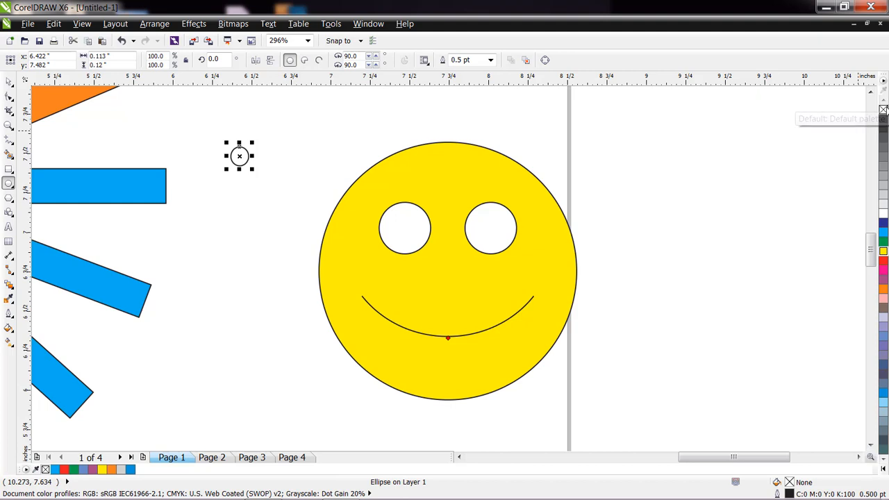
left_click(881, 121)
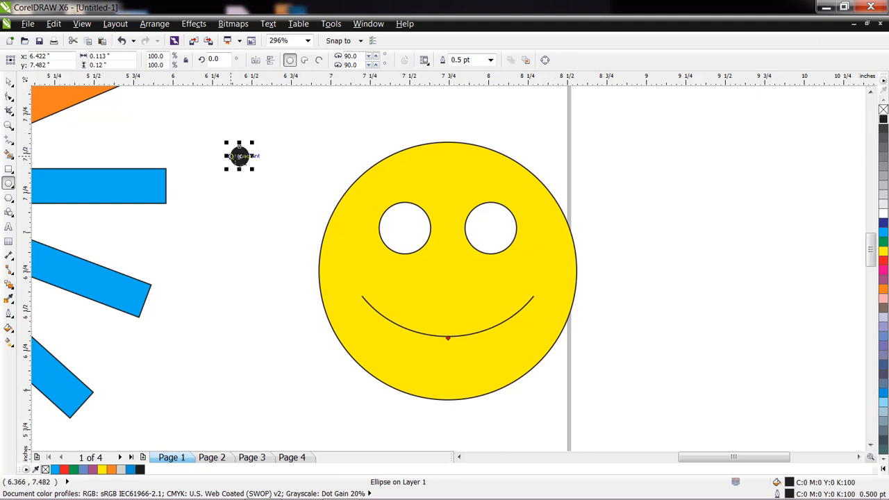
Step: Move the black ellipse into the lower part of the face's left eye and enlarge it to about 0.166 by 0.176 inches
left_click(8, 81)
left_click(247, 165)
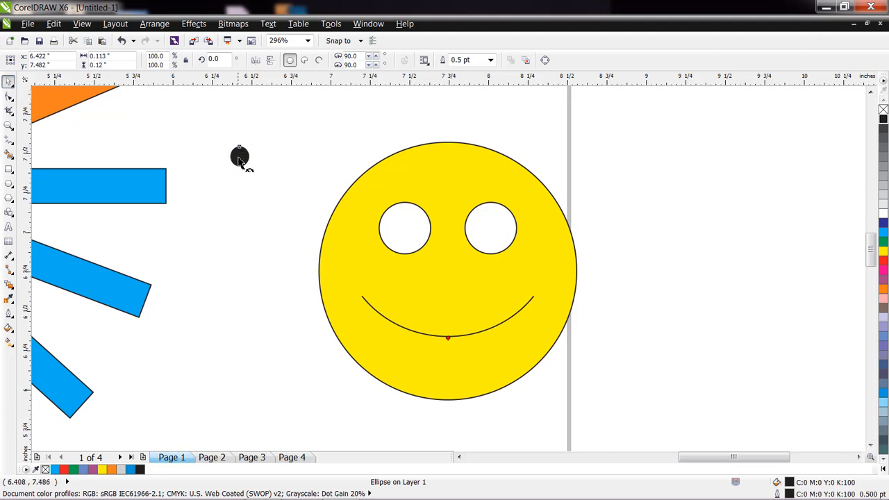
left_click_drag(406, 240, 410, 238)
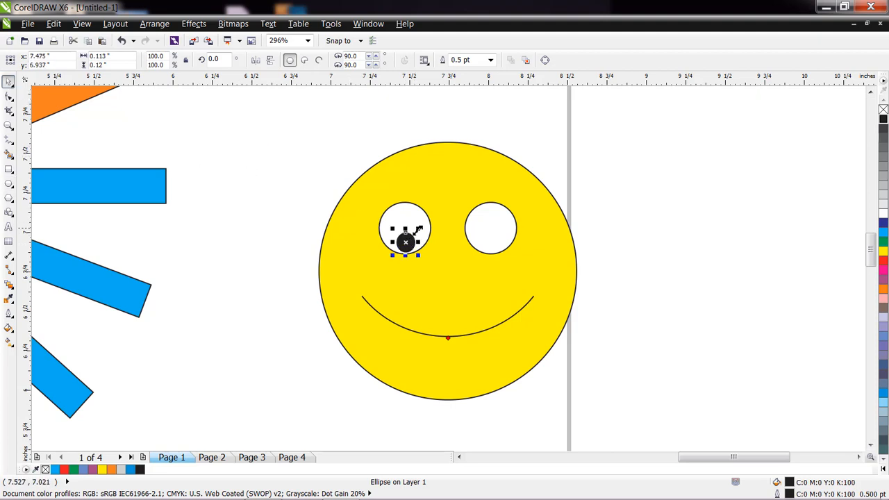
key("Escape")
left_click(413, 241)
left_click(417, 228)
left_click(411, 238)
left_click_drag(419, 228, 425, 207)
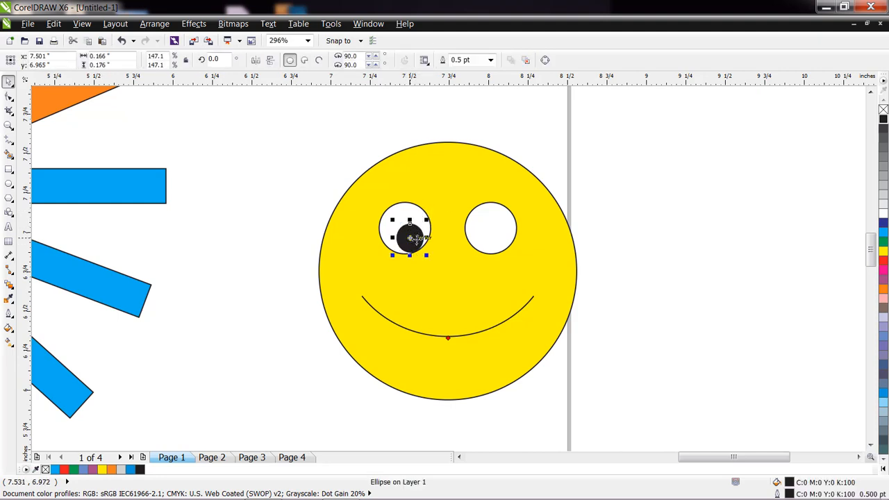
left_click_drag(415, 239, 408, 244)
left_click(414, 246)
left_click(413, 244)
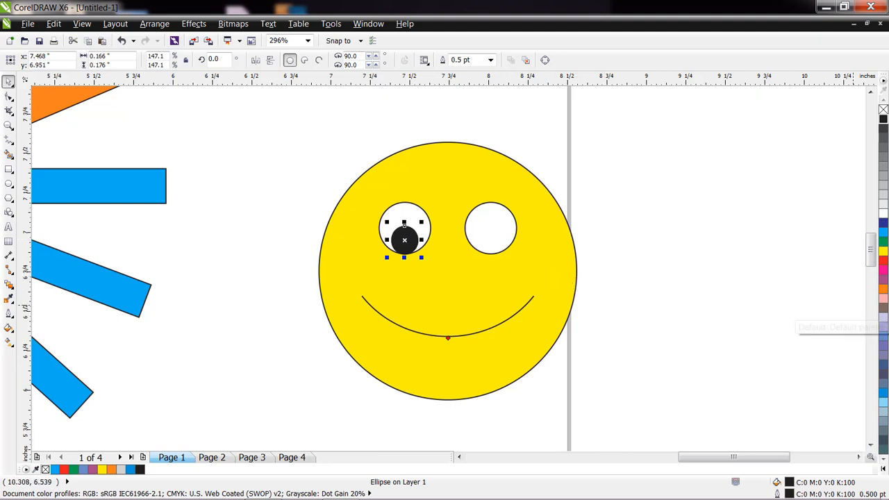
Step: Duplicate the black pupil and nudge the copy horizontally into the matching spot of the face's right eye
key("KP_Add")
key("Right")
key("Right")
key("Right")
key("Right")
key("Right")
key("Right")
key("Right")
key("Right")
key("Right")
key("Right")
key("Right")
key("Right")
key("Right")
key("Right")
key("Right")
key("Right")
key("Right")
key("Right")
key("Right")
key("Right")
key("Right")
key("Right")
key("Right")
key("Right")
key("Right")
key("Right")
key("Right")
key("Right")
key("Right")
key("Right")
key("Right")
key("Right")
key("Right")
key("Right")
key("Right")
key("Right")
key("Right")
key("Right")
key("Right")
key("Right")
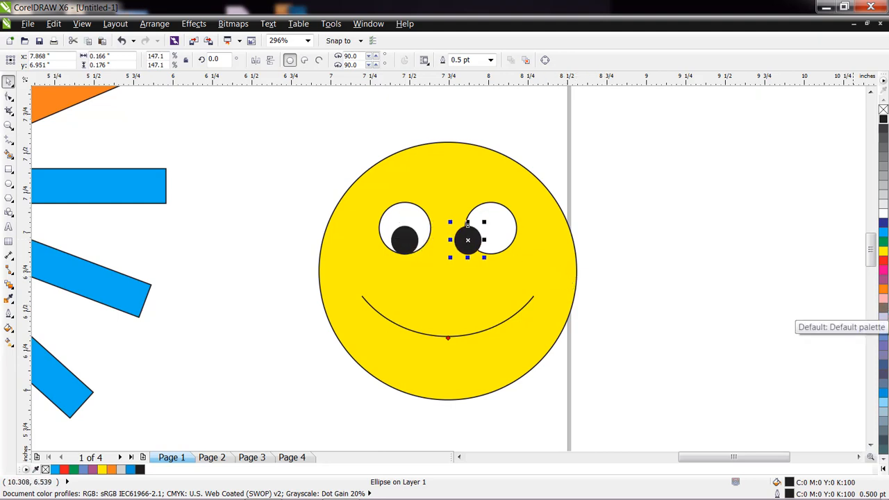
key("Right")
key("Right")
key("Right")
key("Right")
key("Right")
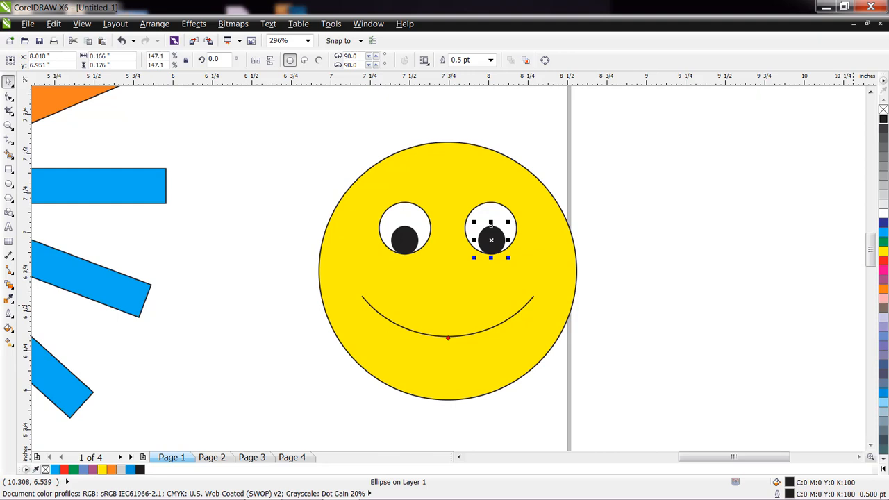
left_click(649, 283)
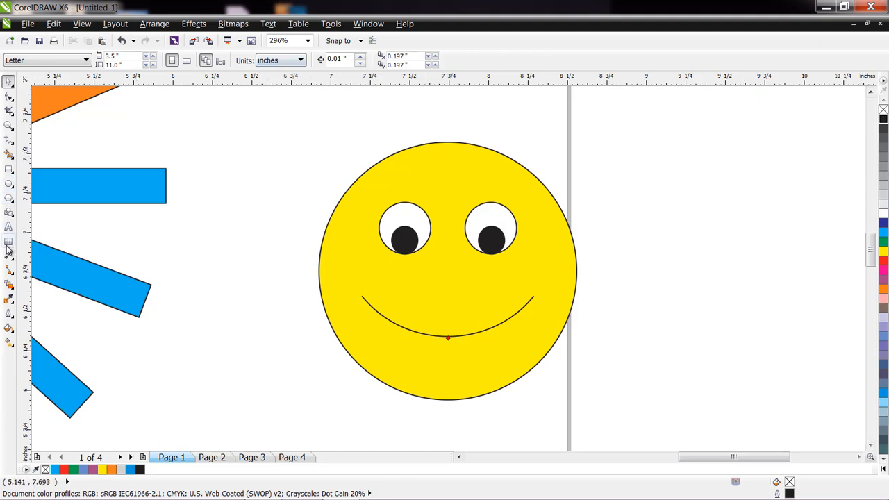
Step: Draw a right triangle basic shape about 0.806 by 0.704 inches off the page beside the smiley
left_click(9, 213)
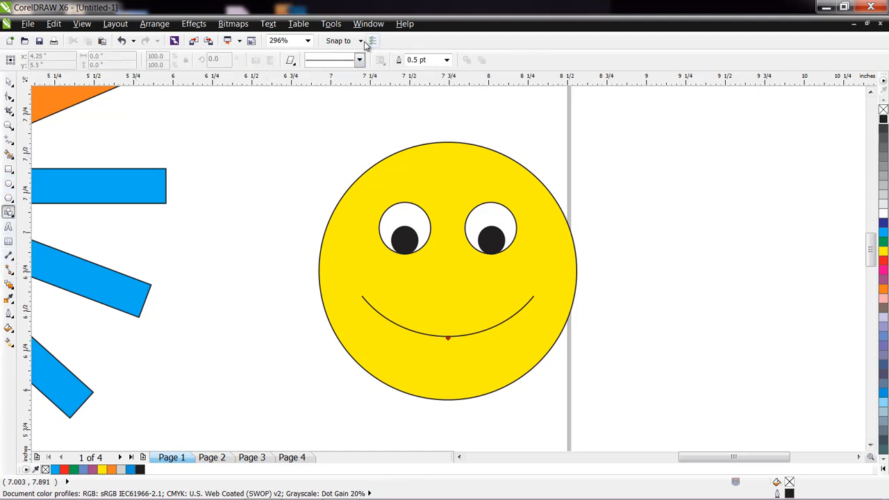
left_click(292, 63)
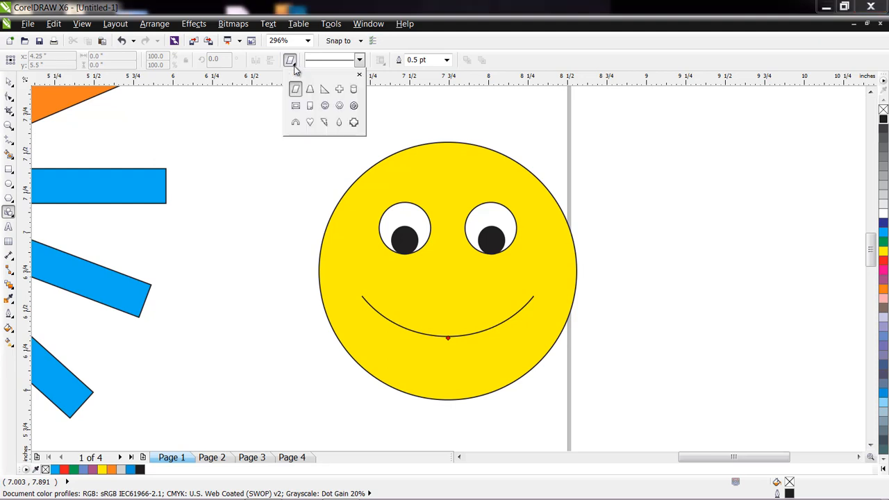
left_click(323, 90)
left_click_drag(662, 166, 792, 282)
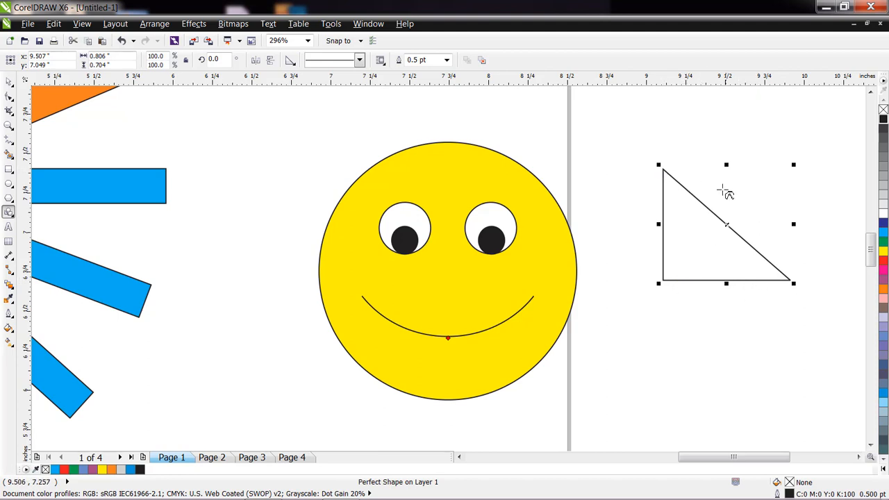
Step: Draw a trapezoid about 0.637 by 0.598 inches below the right triangle, narrow its top to a point and fill it C60 M40 blue
left_click(291, 60)
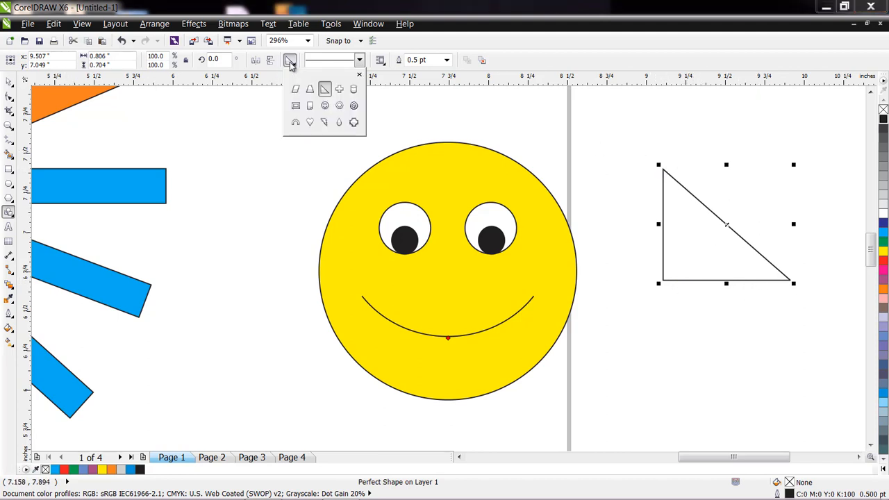
left_click(312, 92)
left_click_drag(655, 331, 749, 427)
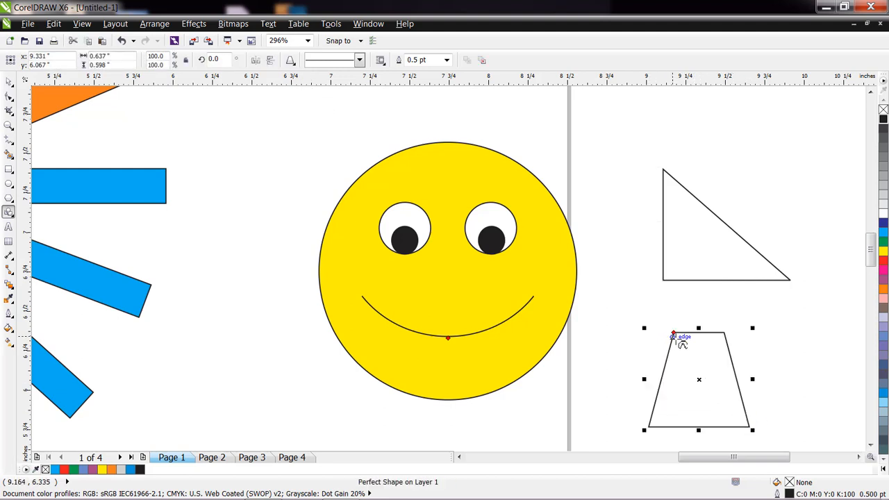
mouse_move(677, 337)
left_mouse_down()
mouse_move(714, 338)
mouse_move(700, 334)
left_mouse_up()
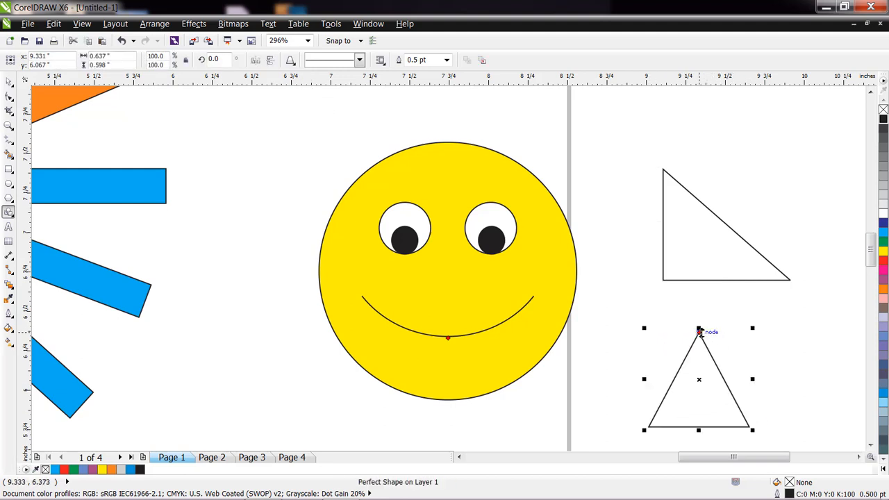
left_click(884, 336)
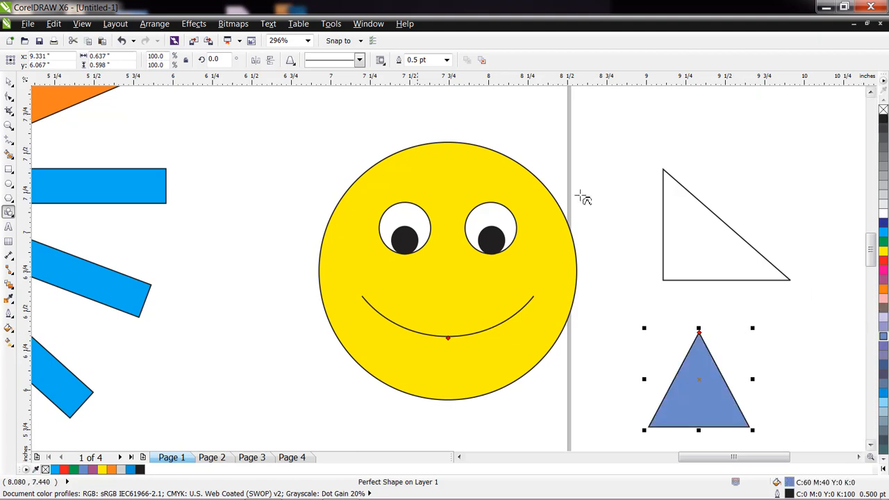
left_click(9, 82)
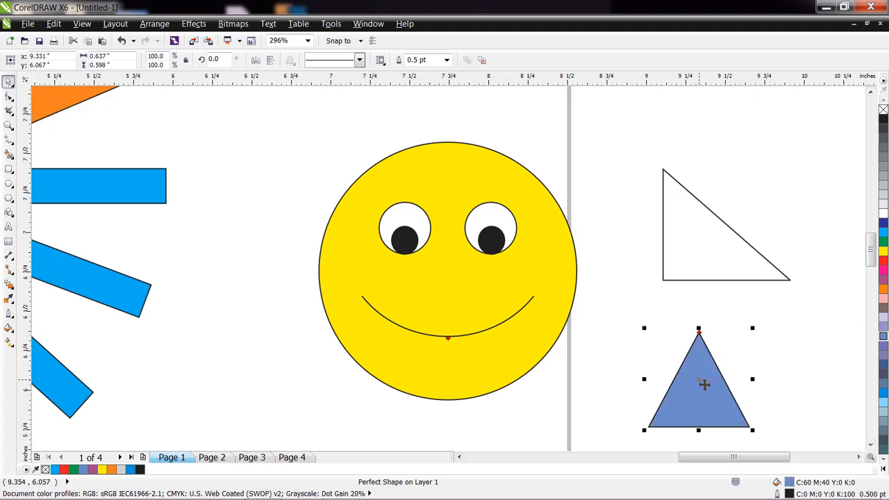
Step: Move the blue triangle onto the top of the smiley's head and stretch it to about 1.292 by 0.799 inches as a hat
left_click_drag(700, 378, 446, 127)
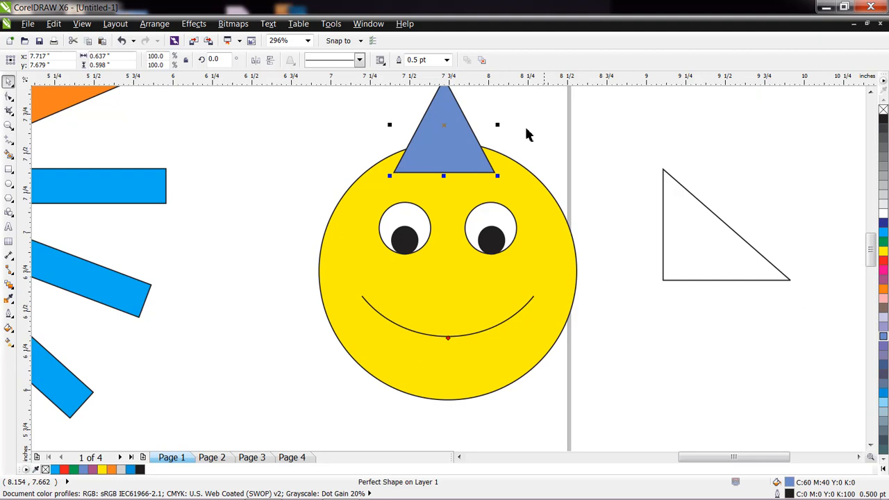
left_click(872, 91)
left_click(872, 91)
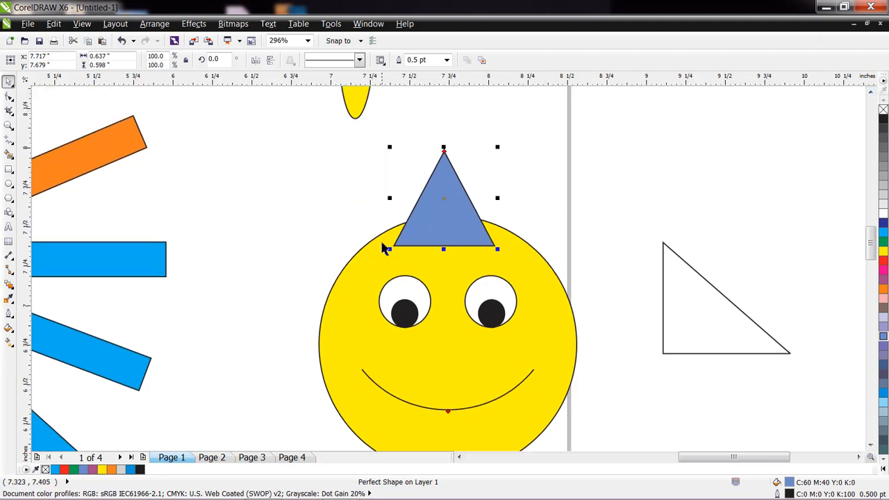
left_click_drag(390, 199, 323, 198)
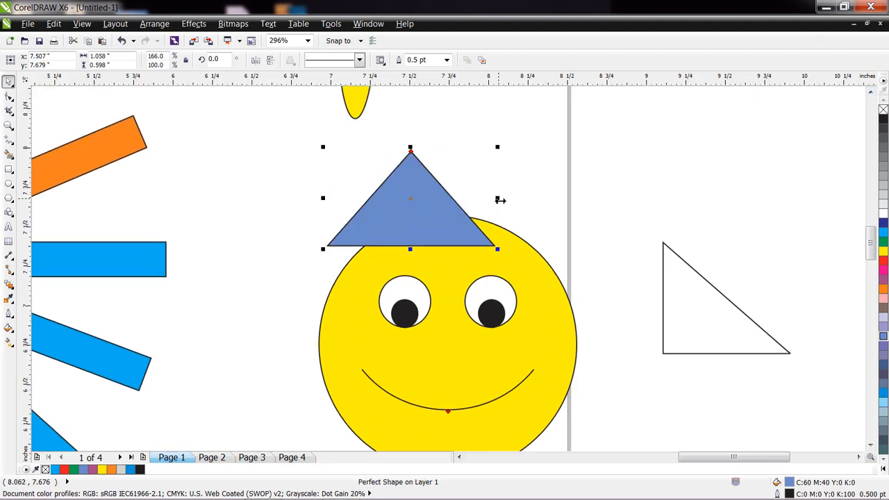
left_click_drag(499, 199, 535, 199)
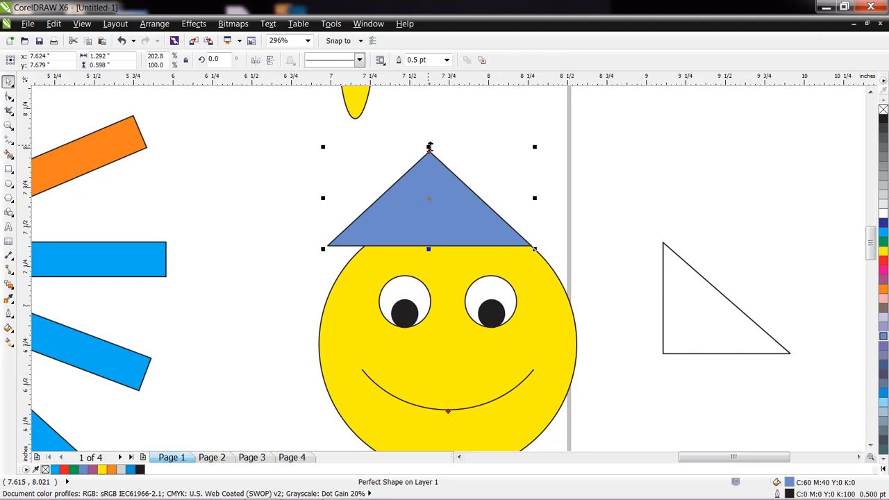
left_click_drag(430, 147, 429, 115)
left_click_drag(429, 198, 451, 217)
Step: Send the blue hat triangle to the back of the page and lower it slightly behind the yellow face
right_click(457, 235)
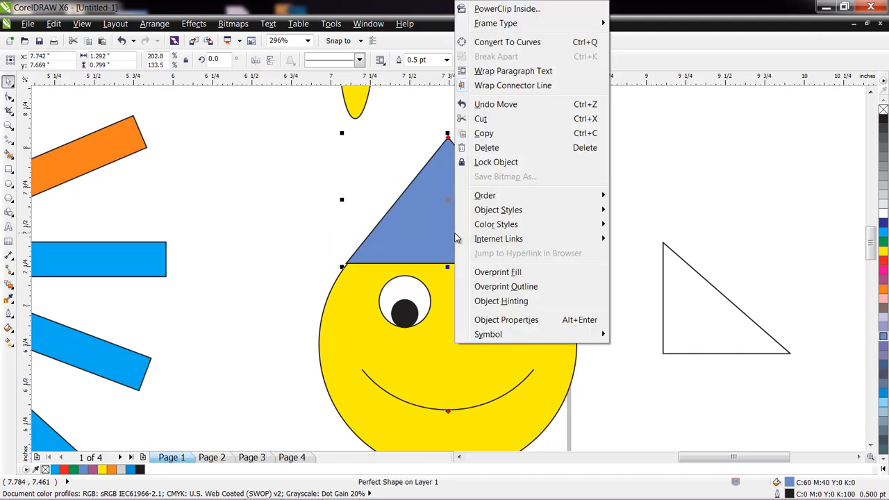
mouse_move(565, 196)
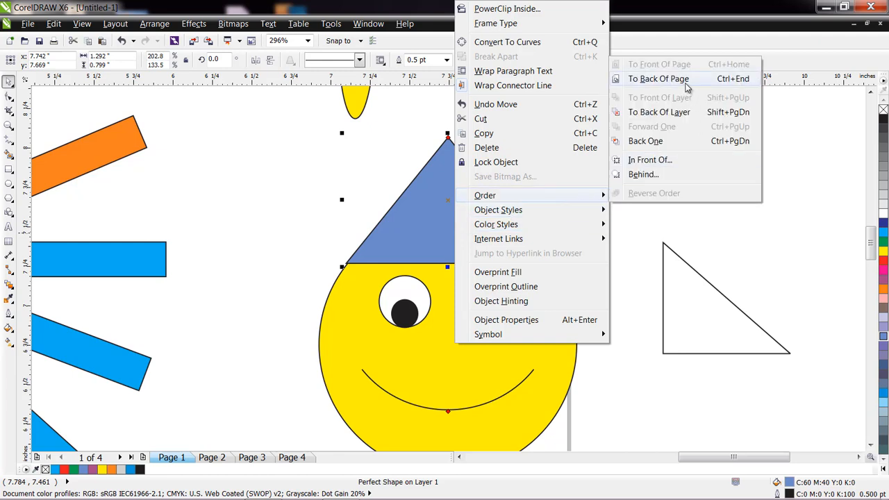
left_click(684, 82)
left_click(480, 202)
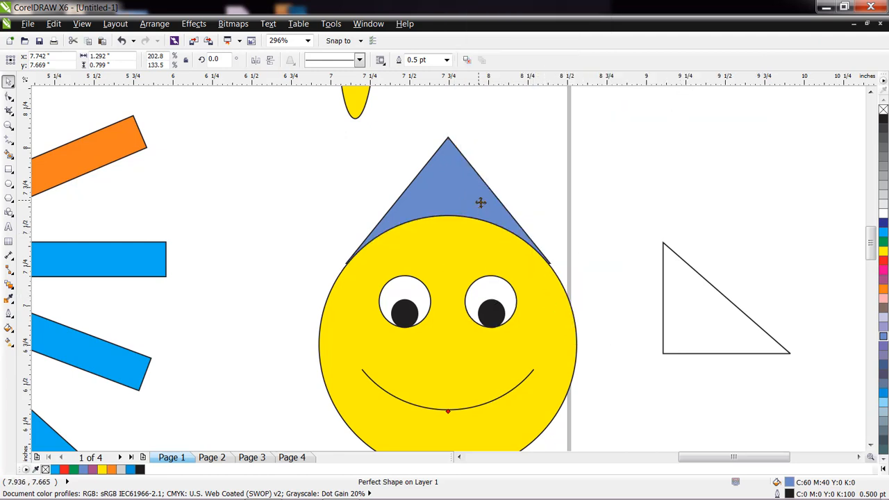
left_click_drag(481, 204, 481, 207)
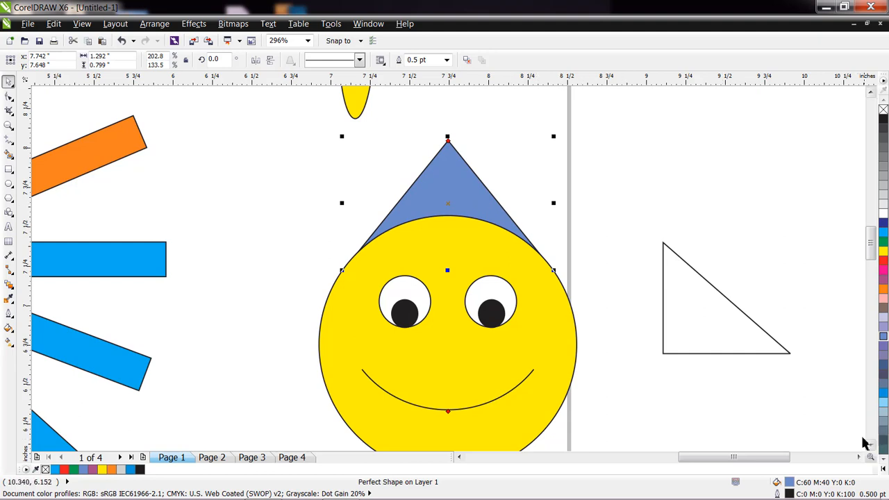
left_click(9, 126)
right_click(348, 213)
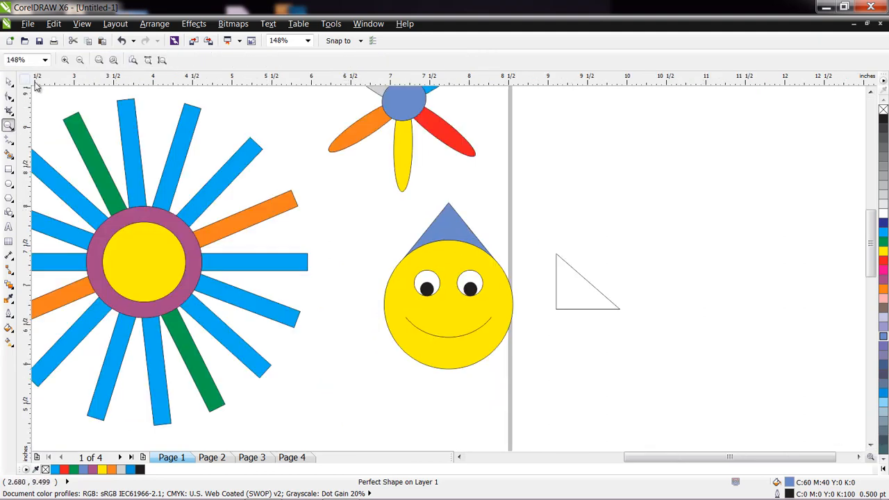
left_click(9, 82)
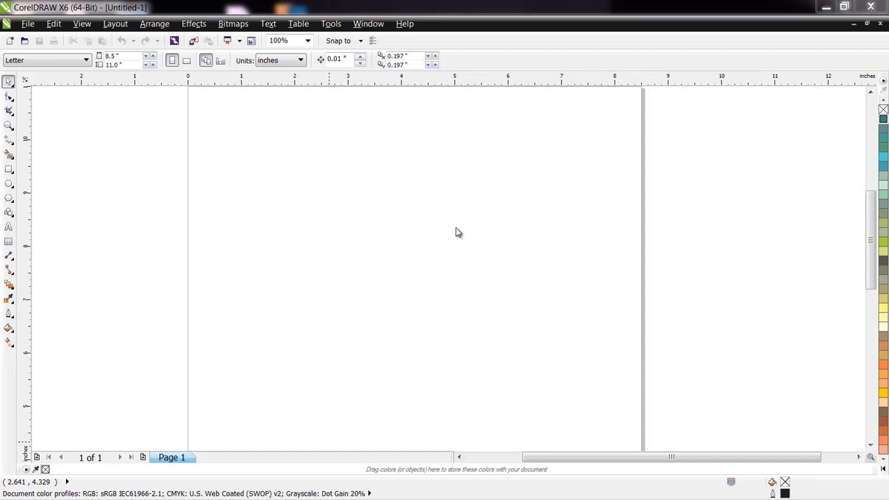
Step: Set the ruler origin at the upper-left corner of the blank Letter page
left_click(8, 125)
right_click(290, 236)
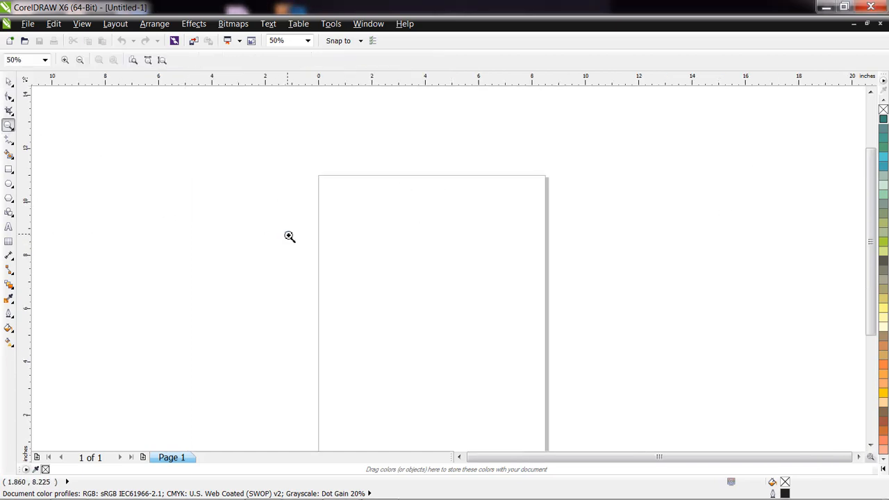
left_click(8, 81)
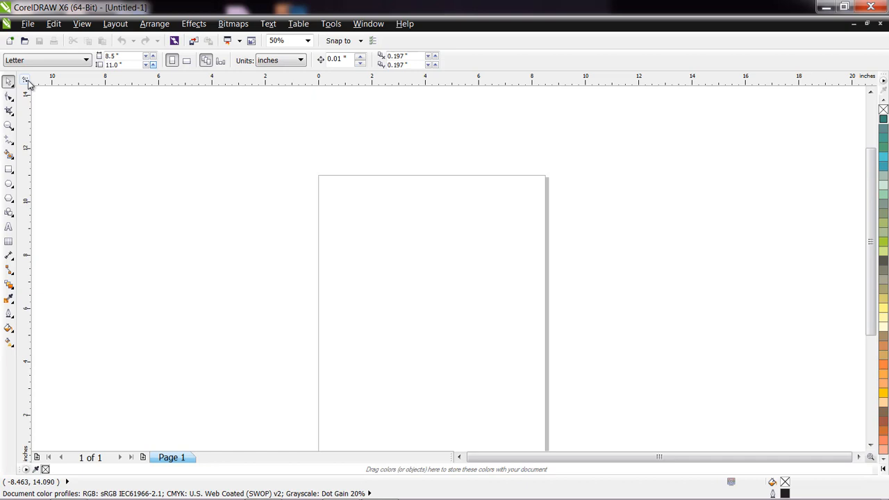
left_click_drag(28, 82, 319, 177)
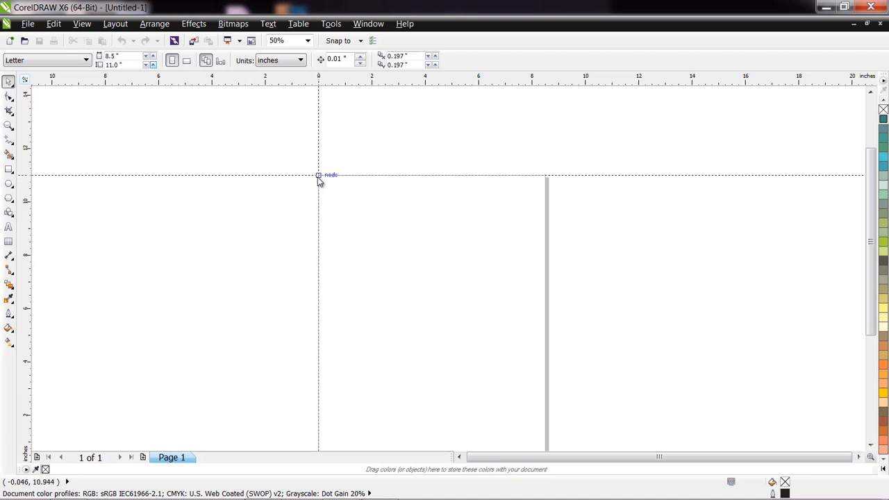
left_click_drag(319, 180, 318, 178)
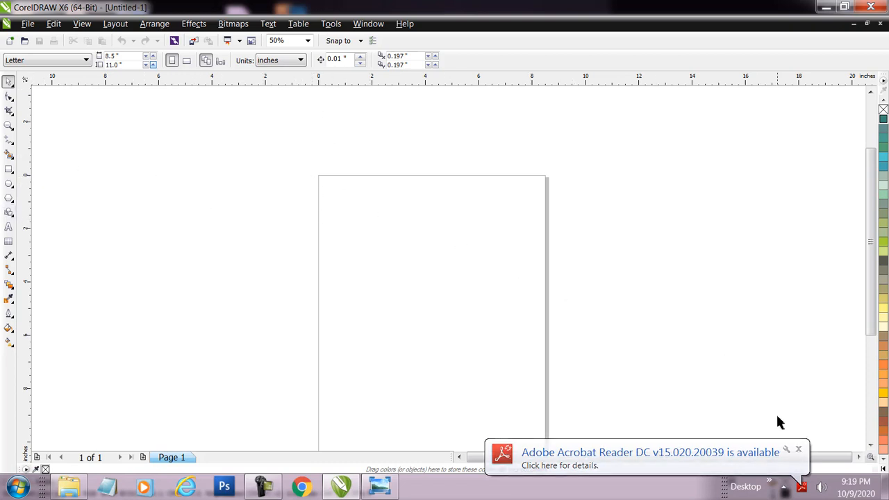
left_click(799, 452)
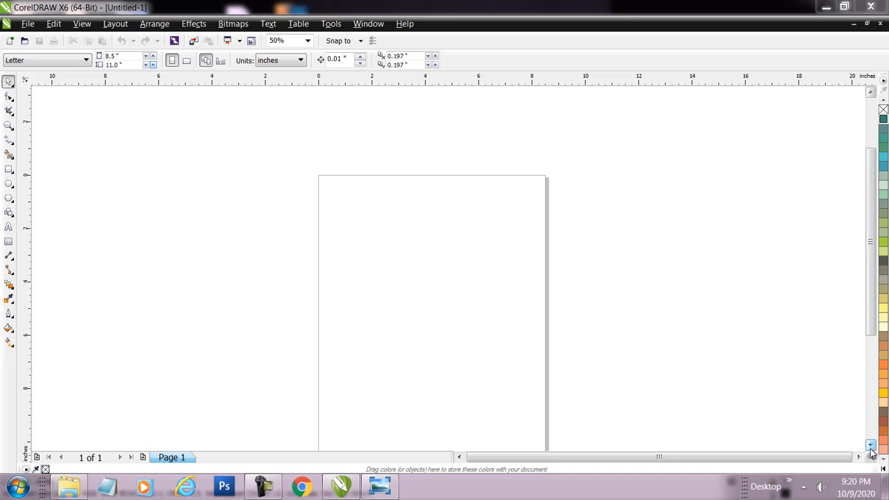
Step: Place five horizontal guidelines about 1, 2, 3, 4 and 5 inches below the page's top edge
left_click(872, 448)
left_click(872, 448)
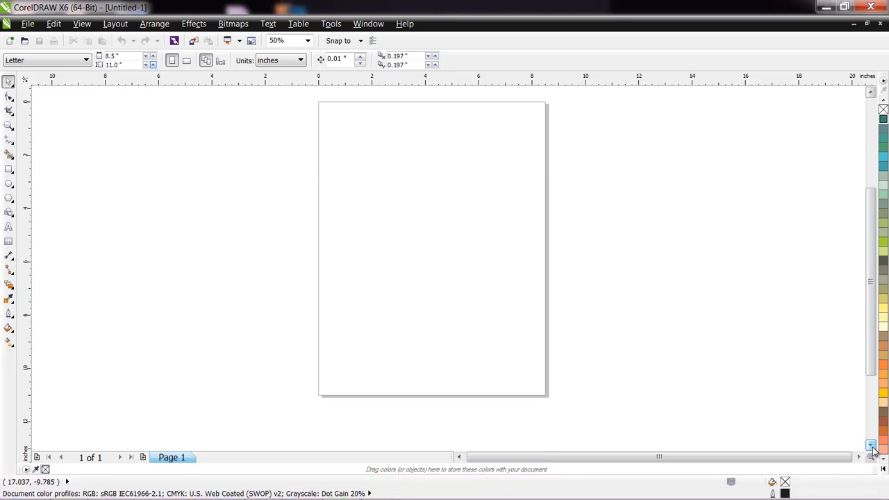
left_click(872, 94)
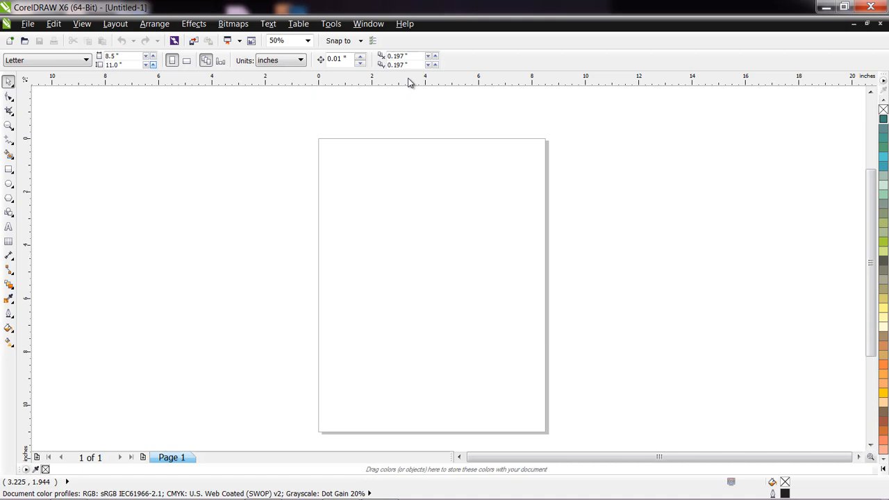
left_click_drag(410, 82, 428, 170)
left_click_drag(410, 88, 421, 244)
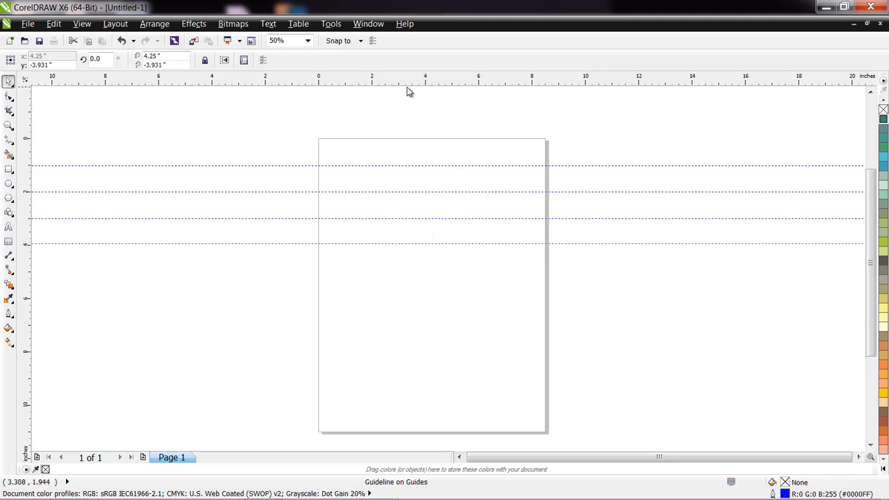
left_click_drag(407, 271, 406, 271)
Step: Place five vertical guidelines about 1, 2, 3, 4 and 5 inches from the page's left edge
left_click_drag(23, 221, 346, 270)
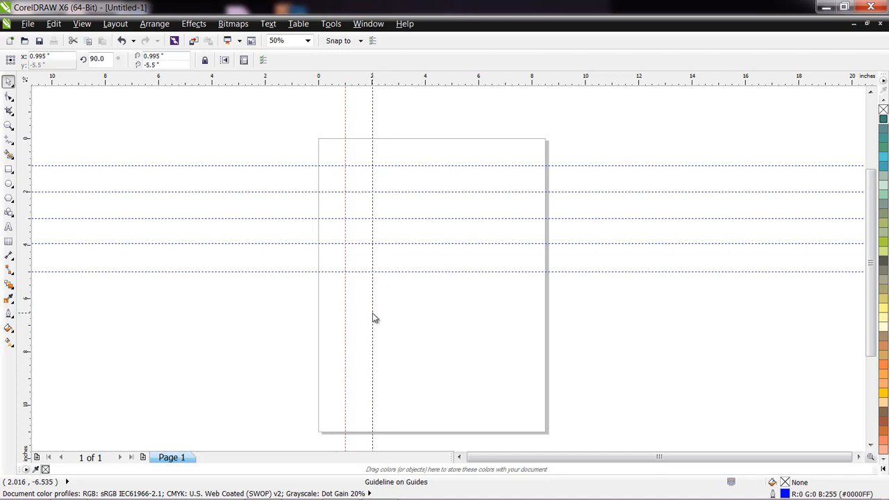
left_click_drag(373, 318, 399, 334)
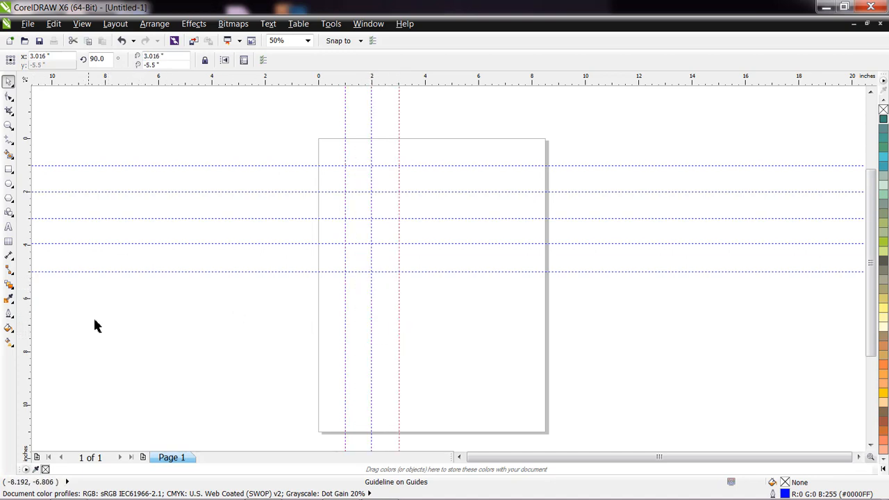
left_click_drag(24, 311, 427, 349)
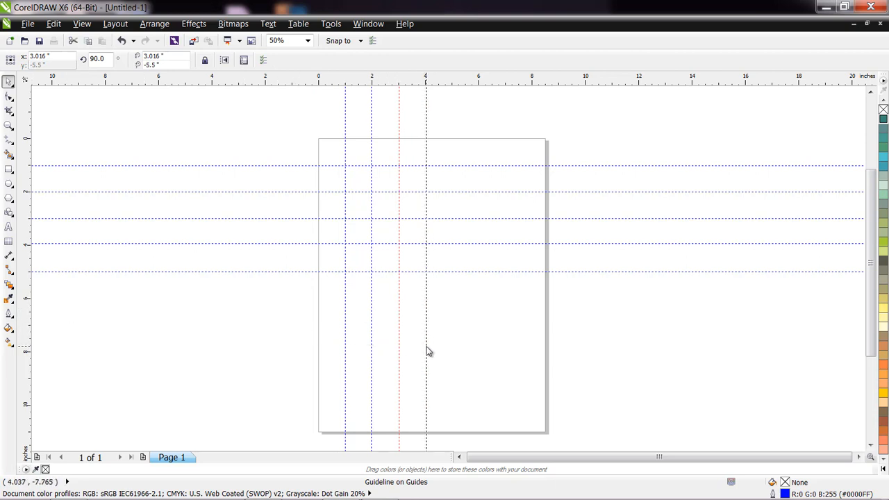
left_click_drag(25, 344, 453, 405)
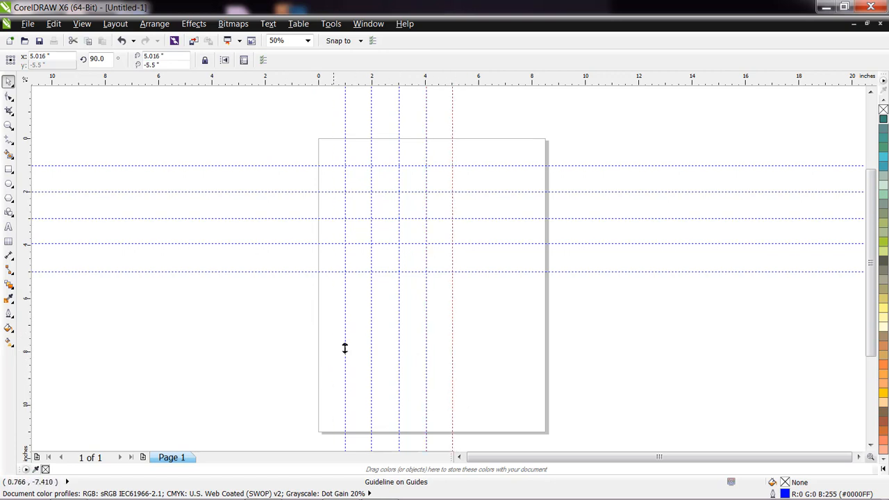
Step: Try a 2-point line from the first guideline intersection towards the 5-inch vertical guideline, and delete it
left_click(9, 125)
left_click_drag(299, 136, 474, 293)
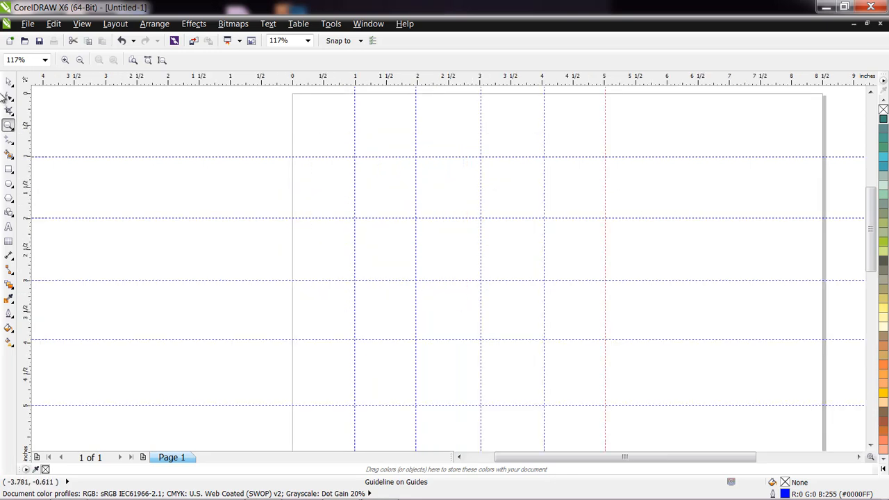
left_click(8, 82)
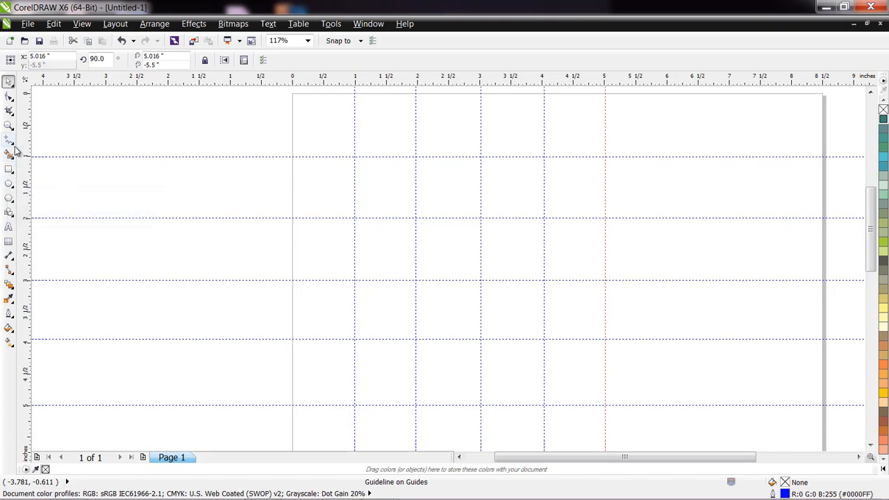
left_click(15, 149)
left_click(11, 141)
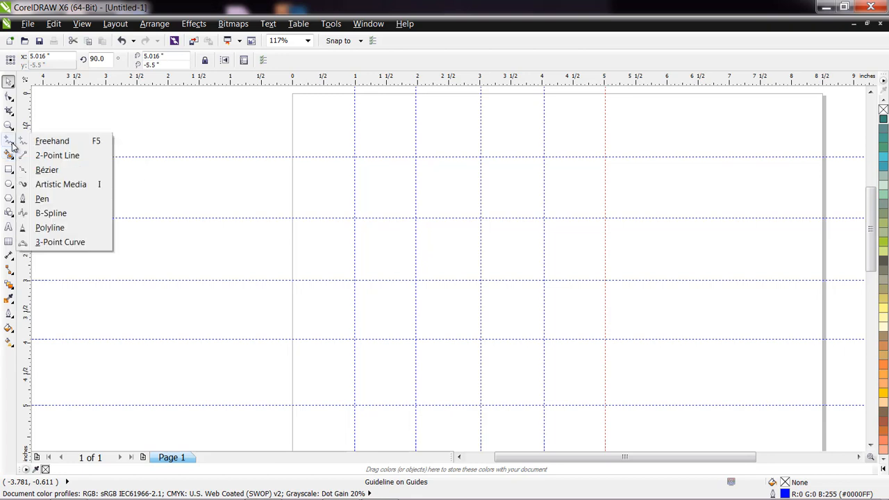
left_click(58, 155)
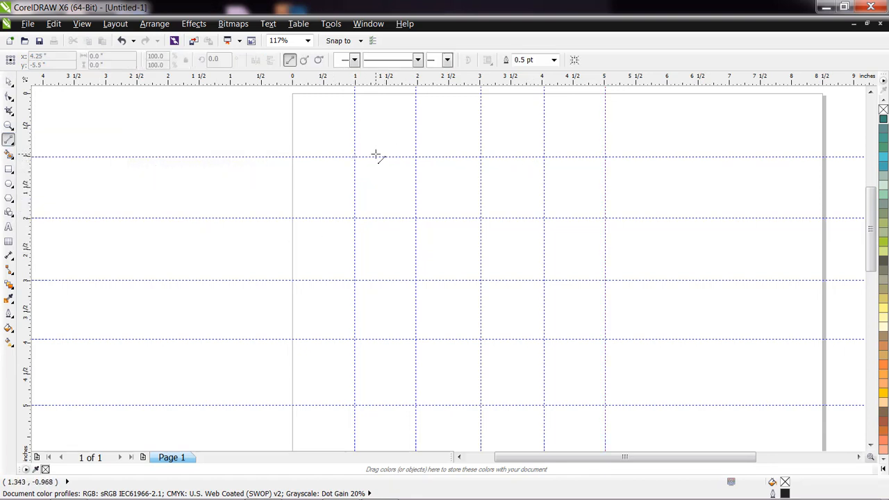
left_click_drag(355, 158, 614, 172)
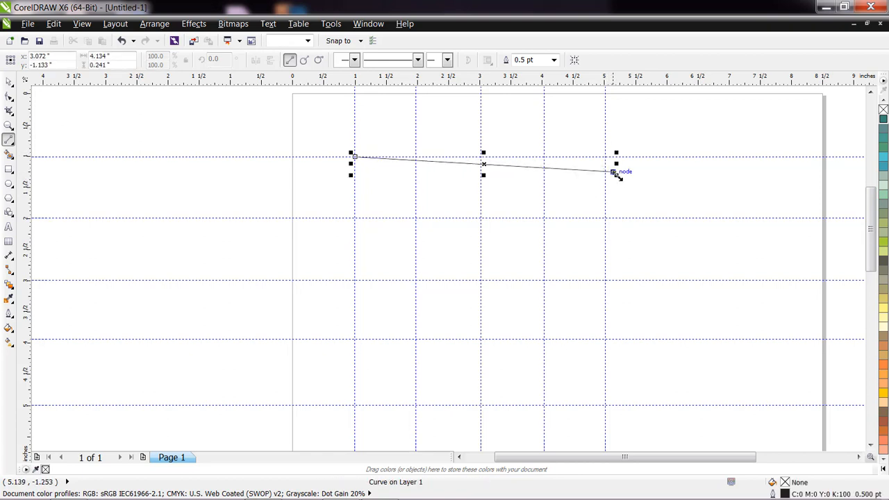
key("Delete")
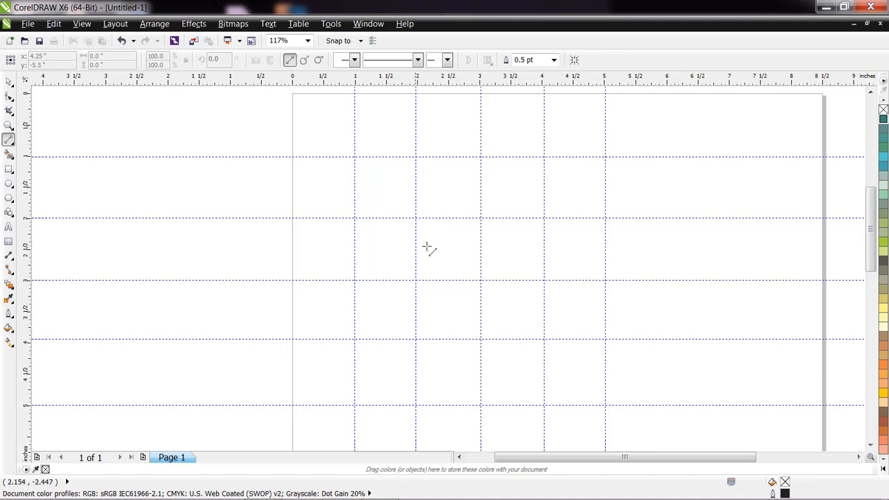
Step: Turn on snapping to guidelines
left_click(82, 24)
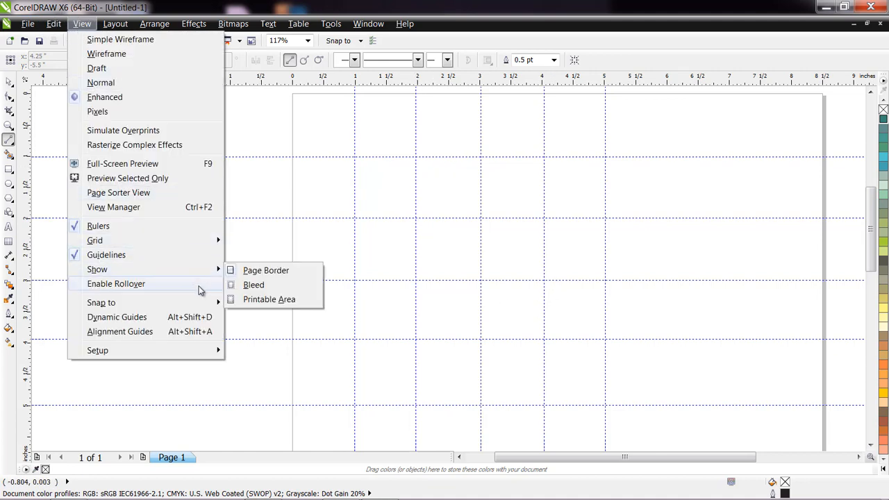
mouse_move(206, 302)
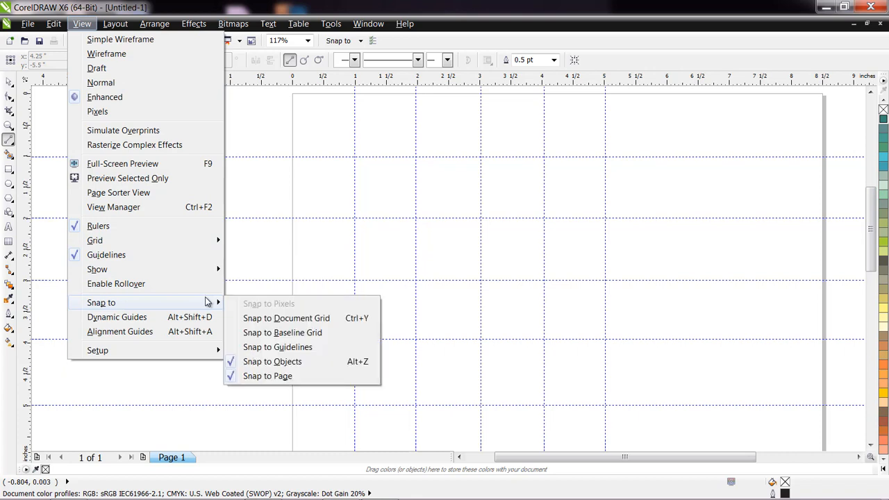
left_click(261, 353)
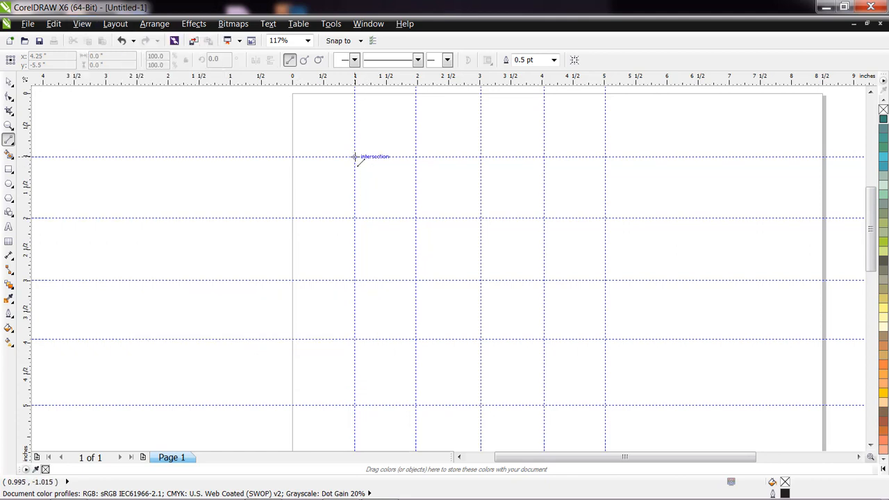
Step: Draw a 2-point line about 4.021 inches long on the top guideline, from the 1-inch to the 5-inch vertical, with a 1.5 pt outline
left_click_drag(356, 158, 605, 156)
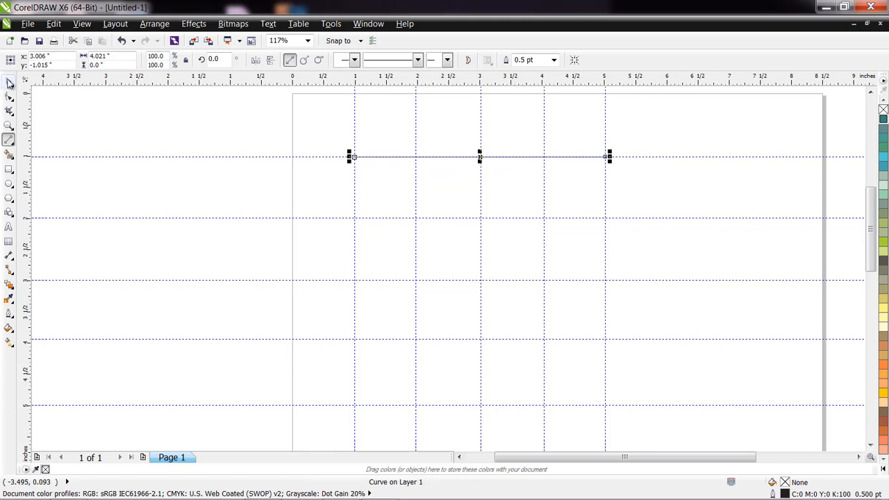
left_click(418, 61)
left_click(421, 63)
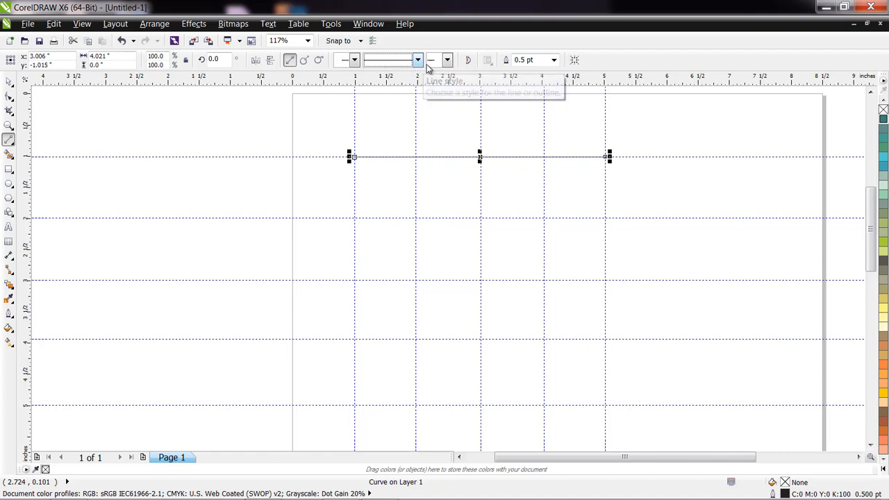
left_click(554, 60)
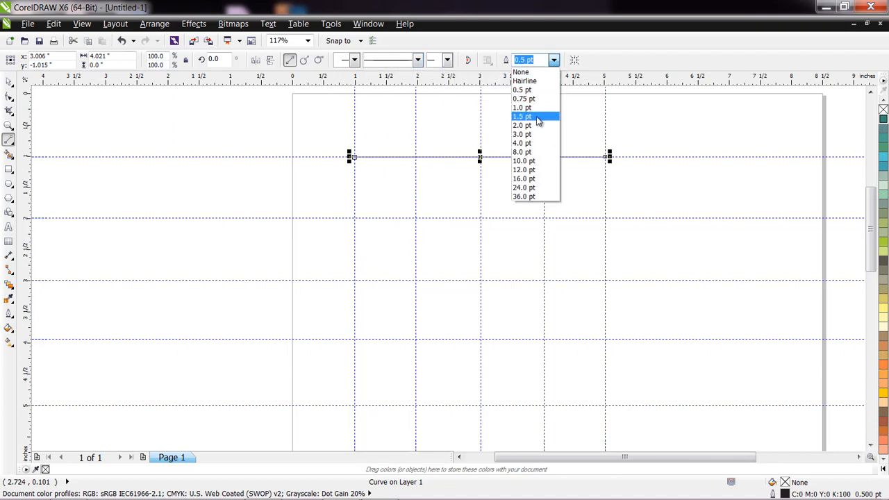
left_click(537, 120)
scroll(558, 151, "up", 2)
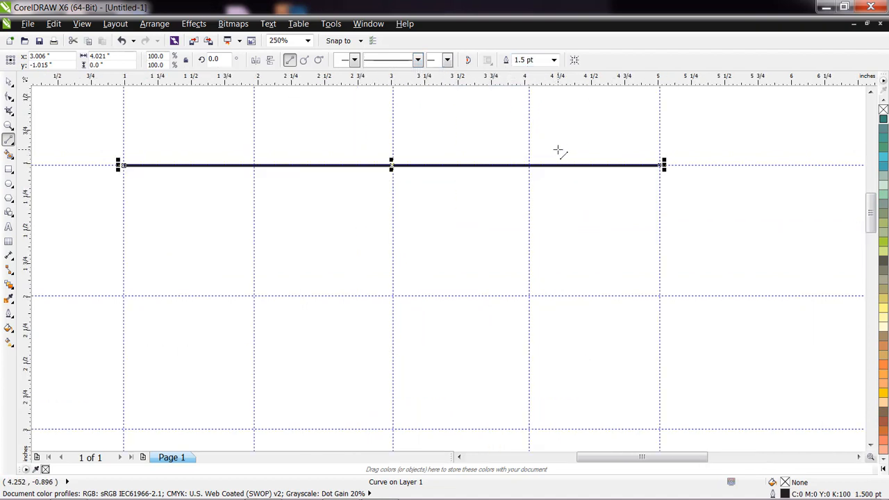
Step: Set the line's outline width to 2.0 pt and change its line style to short dashes
left_click(554, 60)
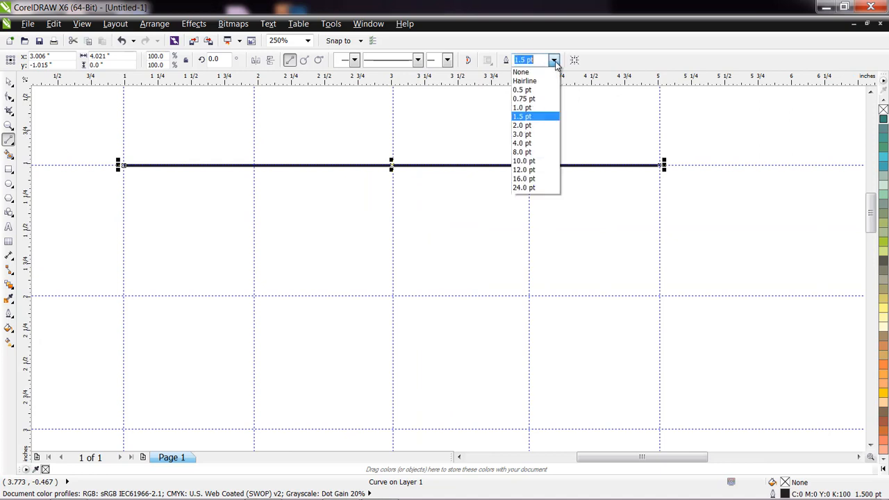
left_click(543, 128)
left_click(418, 60)
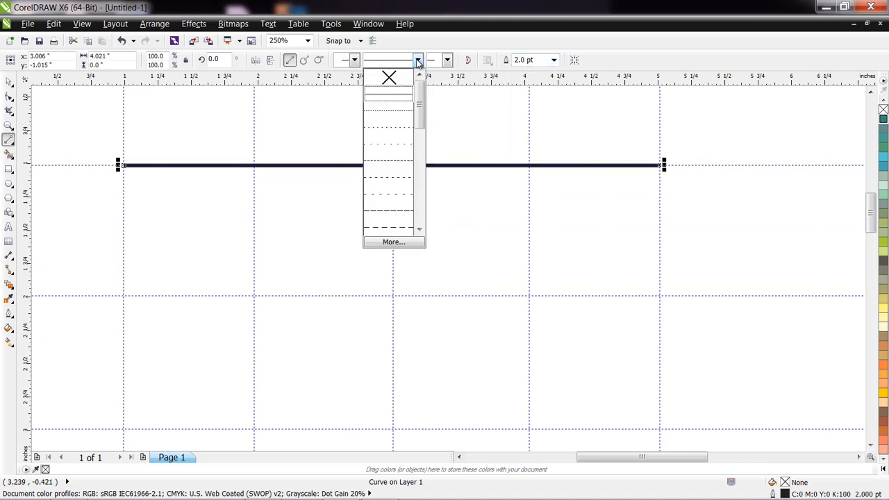
left_click(400, 127)
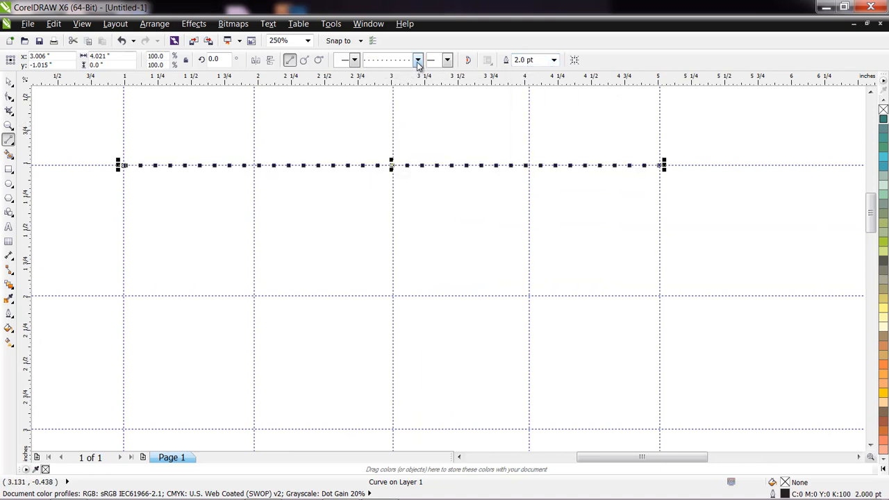
left_click(418, 60)
left_click(396, 180)
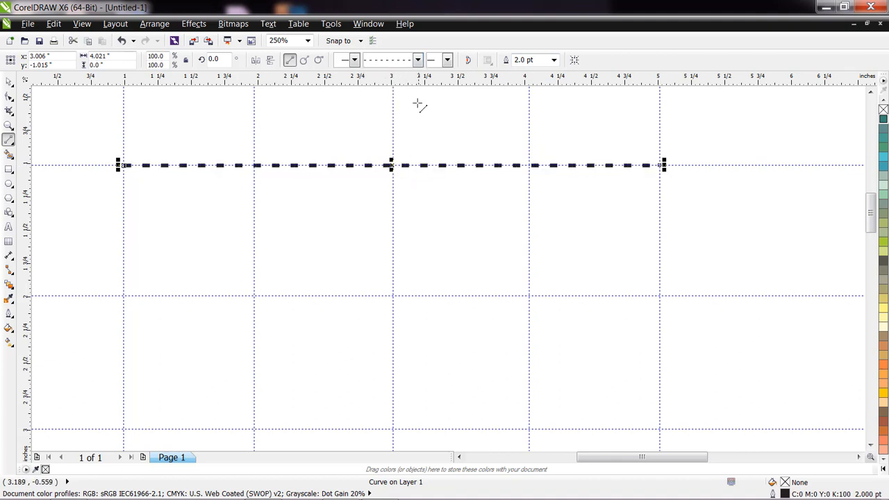
Step: Add an open arrowhead to the dashed line's start and a solid triangular arrowhead to its end
left_click(355, 60)
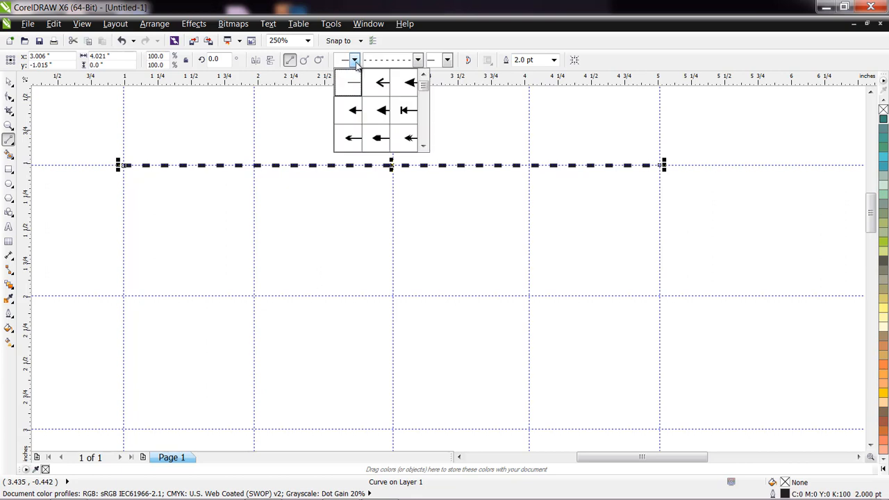
left_click(384, 83)
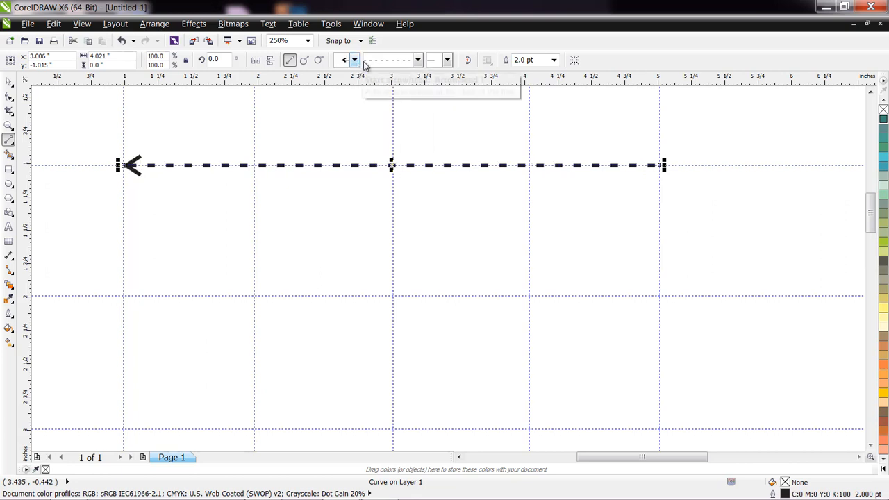
left_click(448, 60)
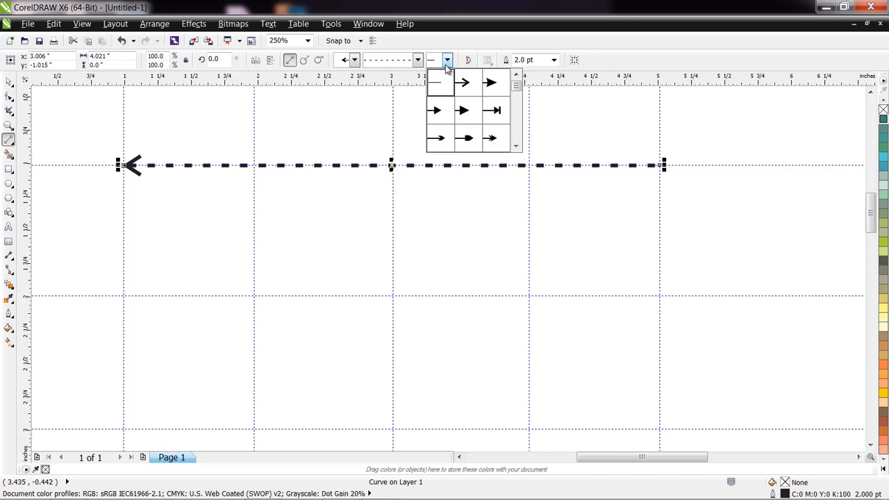
left_click(490, 83)
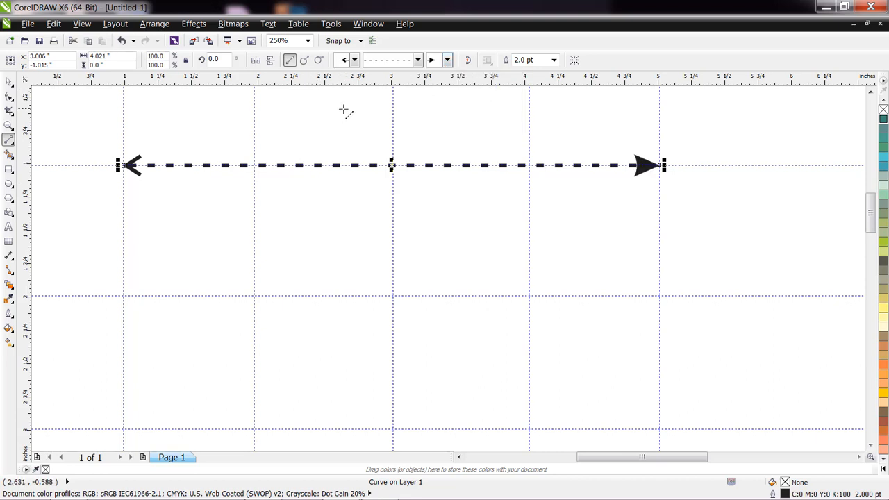
scroll(345, 112, "down", 1)
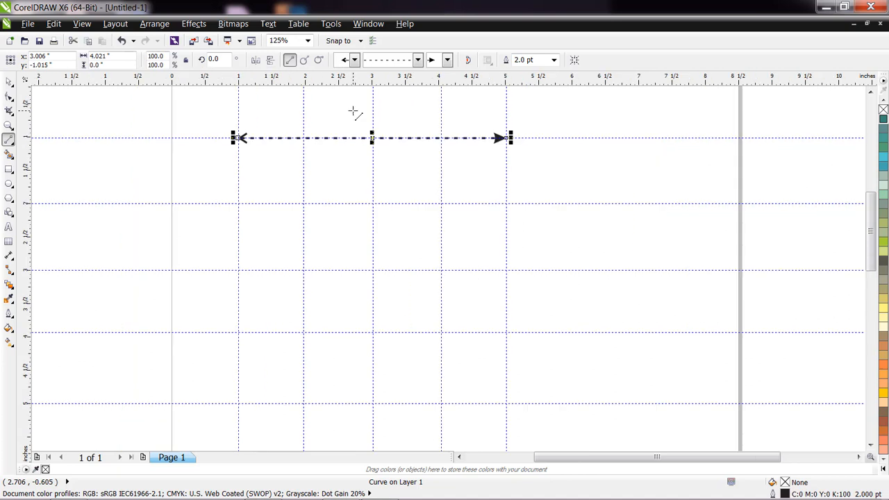
left_click(10, 83)
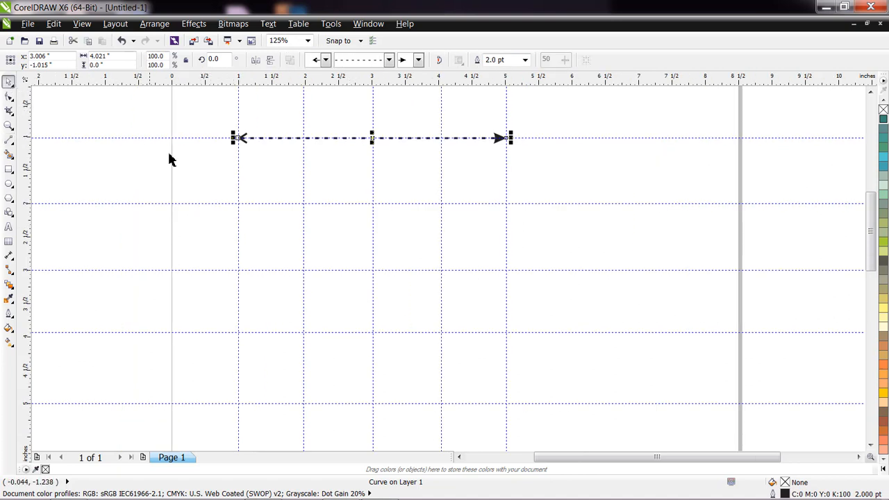
Step: Draw a closed Bézier rectangle about 3.042 by 1.938 inches, snapped to the 1- and 4-inch verticals and the 2- and 4-inch horizontals
left_click(11, 148)
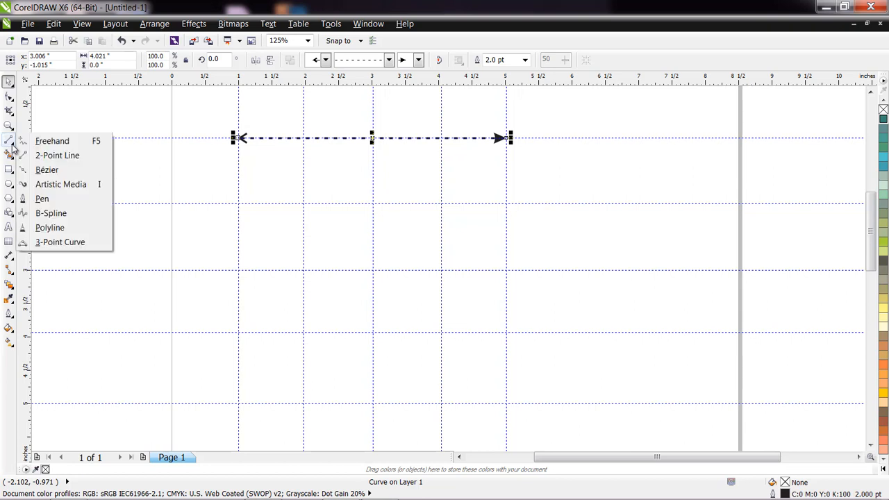
left_click(48, 171)
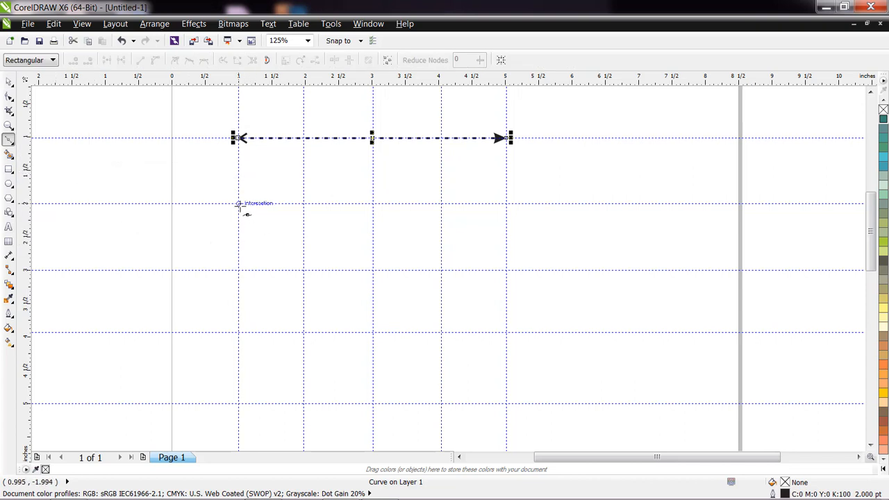
left_click(239, 203)
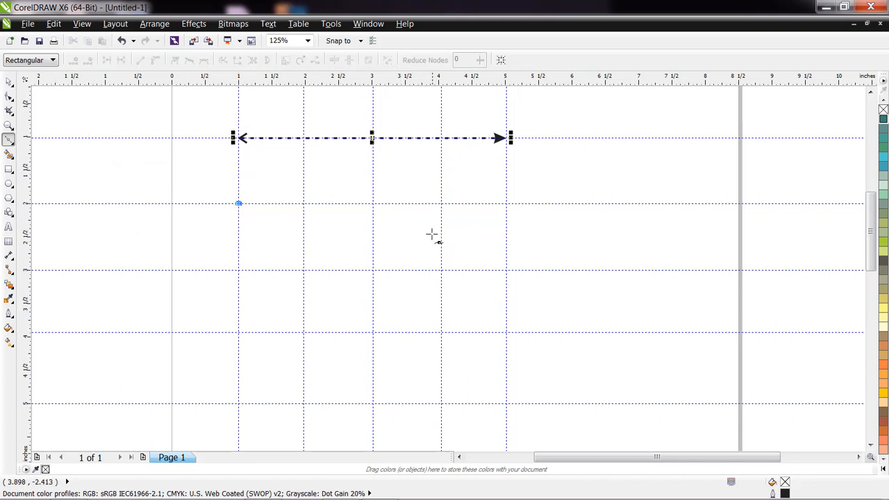
left_click(442, 203)
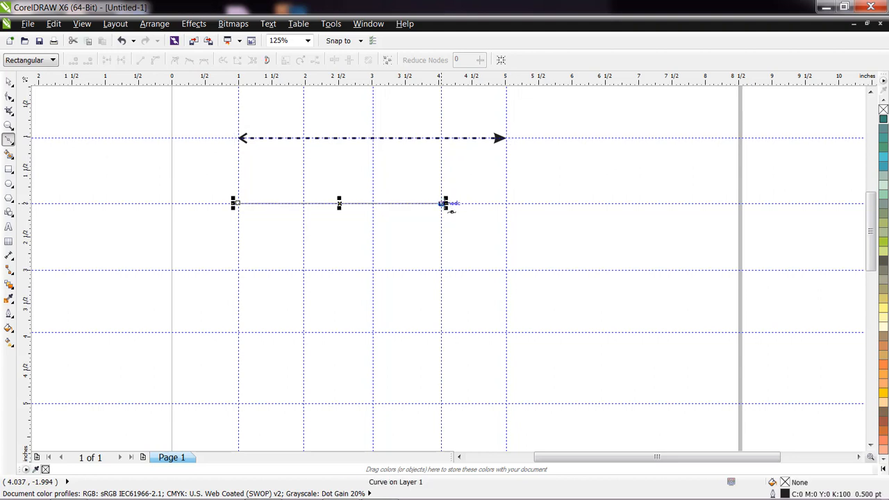
left_click(442, 332)
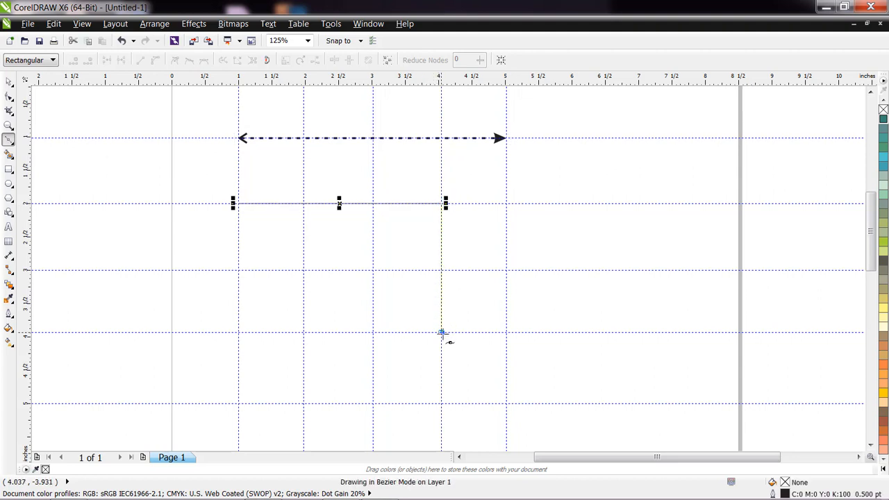
left_click(238, 333)
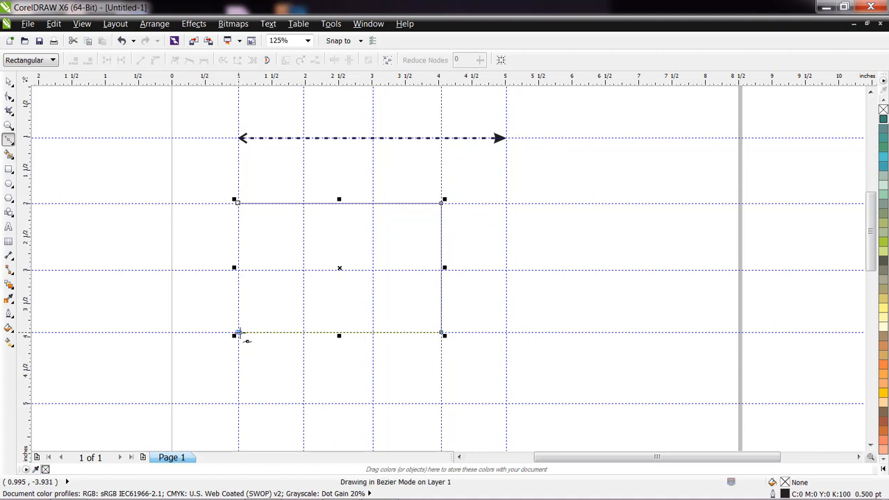
left_click(237, 203)
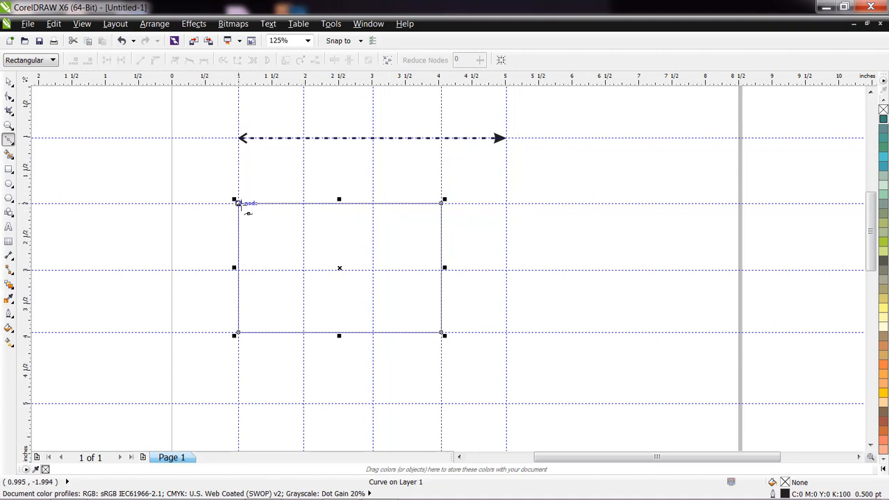
left_click(9, 82)
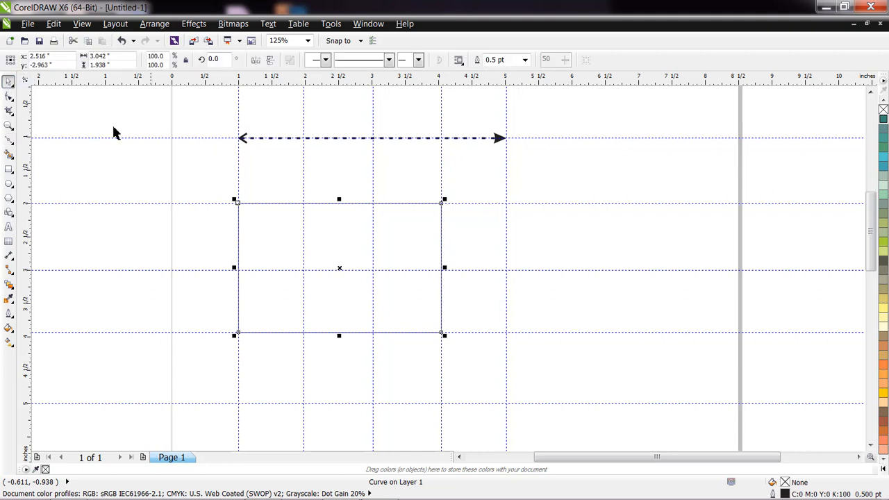
Step: Try neighbouring green fills on the rectangle and settle on lime green, C:40 M:0 Y:100 K:0
left_click(883, 243)
left_click(884, 235)
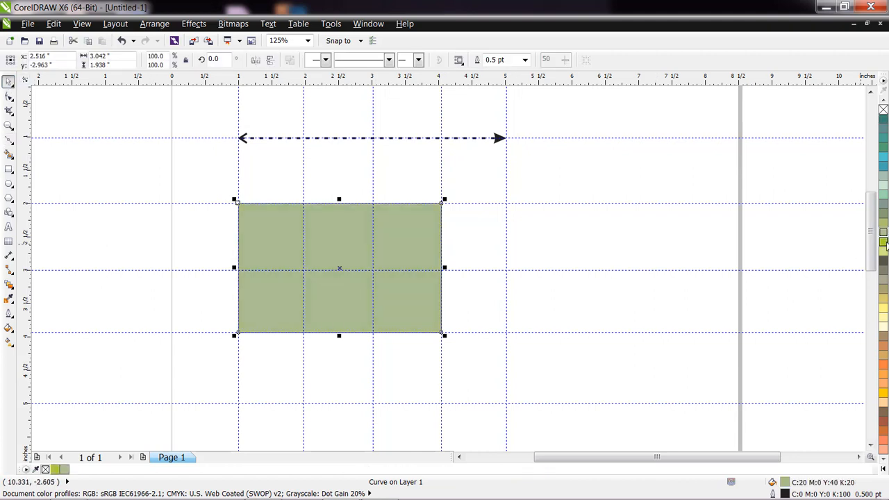
left_click(884, 243)
left_click(884, 235)
left_click(883, 223)
left_click(884, 243)
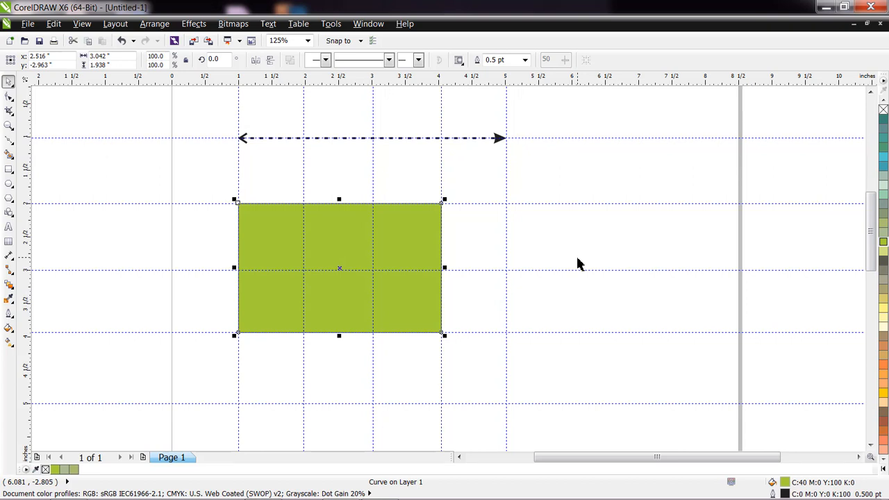
Step: Reshape the green rectangle into a right triangle by moving its upper-right node onto the lower-right corner, and delete the shape
left_click(9, 96)
left_click_drag(239, 205, 301, 271)
left_click_drag(442, 205, 443, 278)
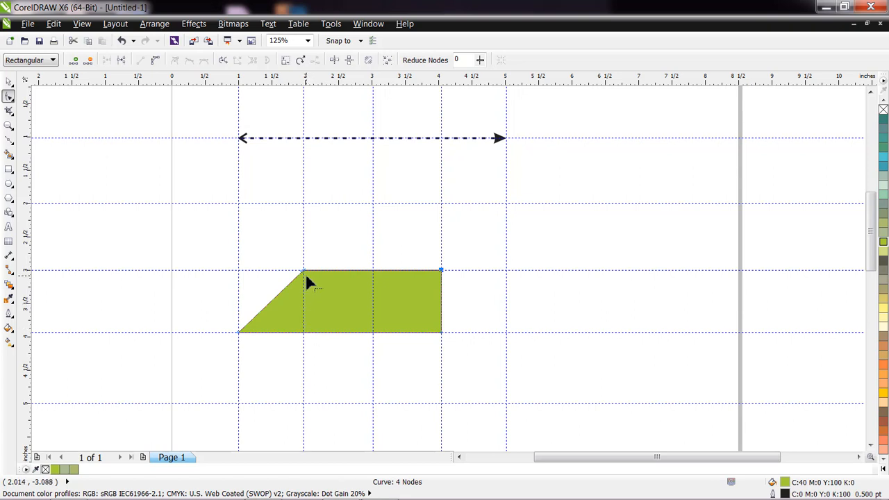
left_click_drag(304, 272, 239, 205)
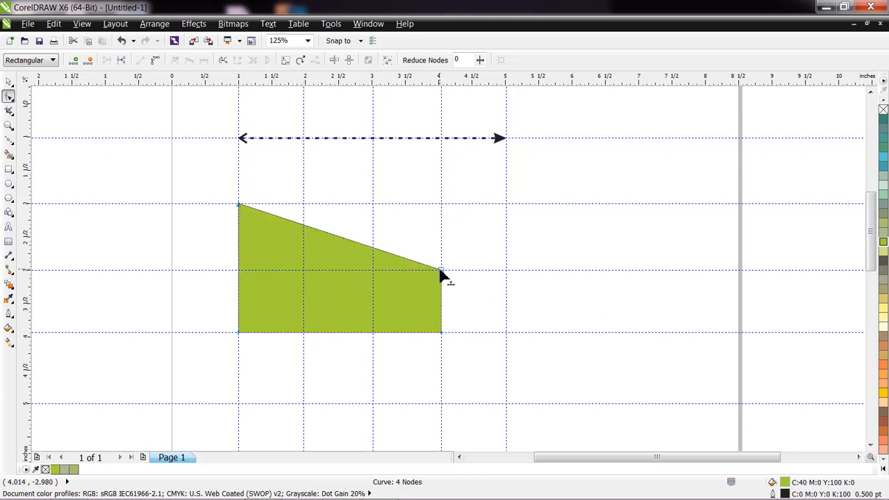
left_click_drag(440, 271, 441, 332)
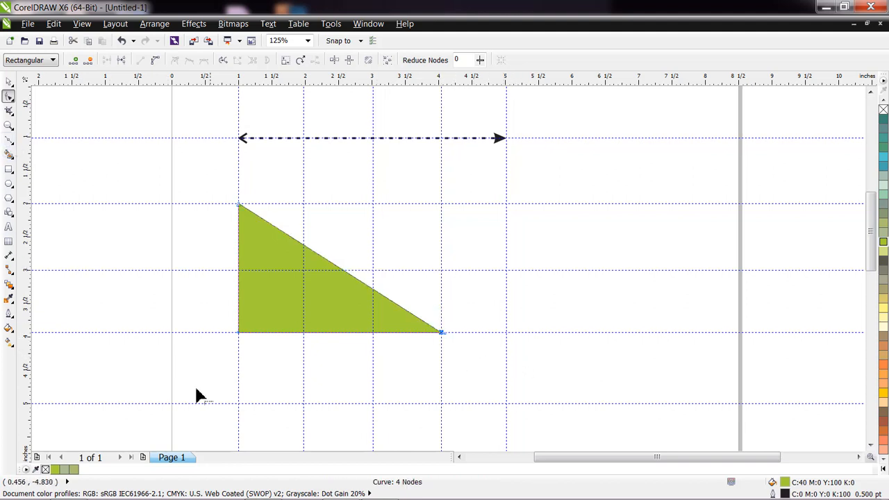
left_click(9, 82)
key("Delete")
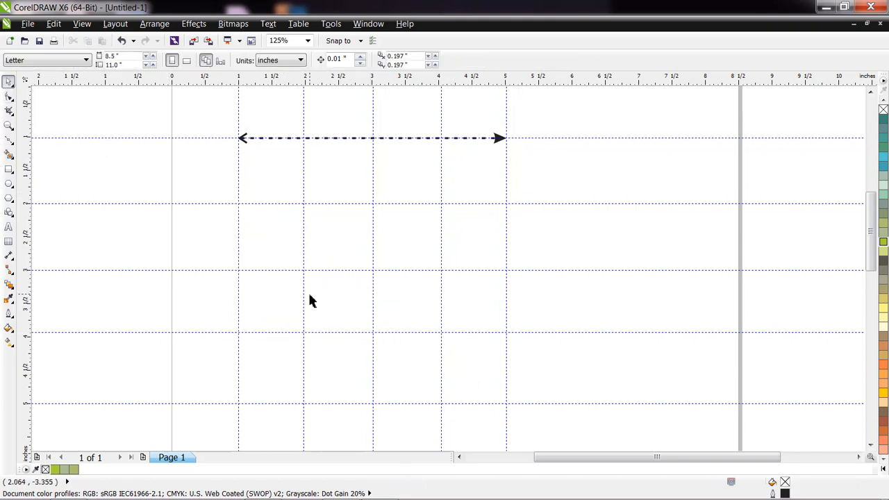
Step: Start a cross outline with the Pen tool, tracing its top edge and stepped right side along the guidelines down to the 5-inch horizontal
left_click(13, 144)
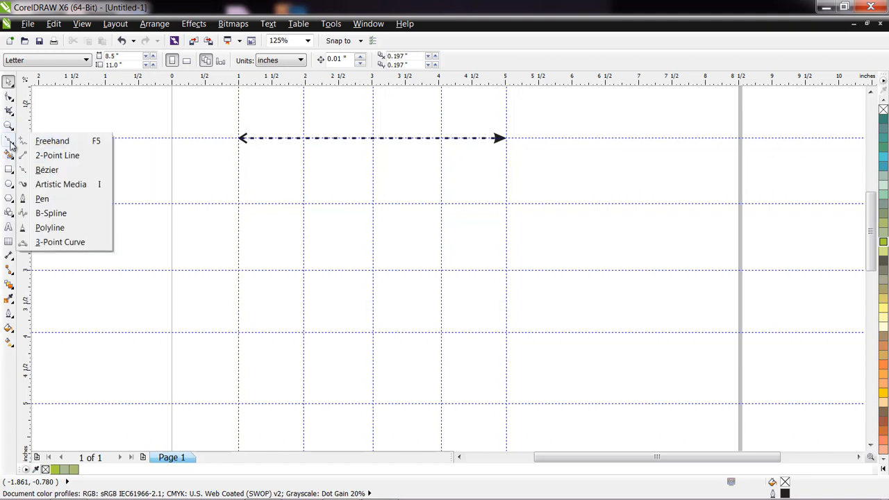
left_click(41, 199)
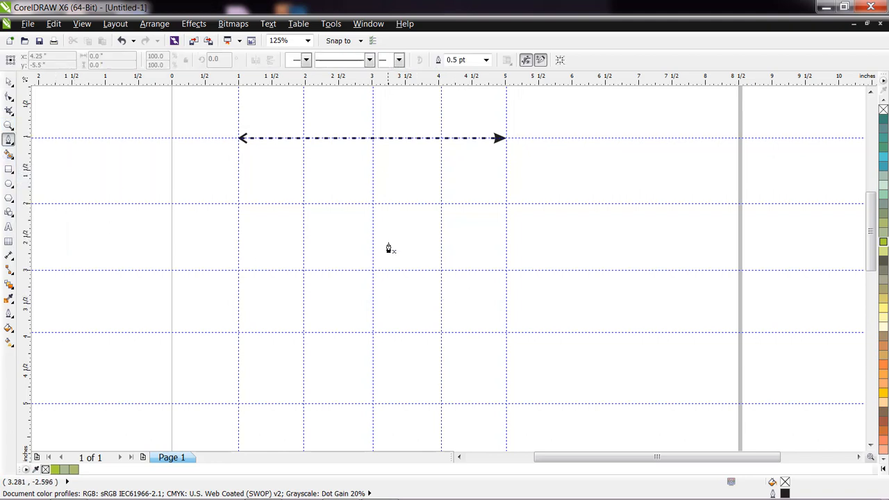
left_click(303, 203)
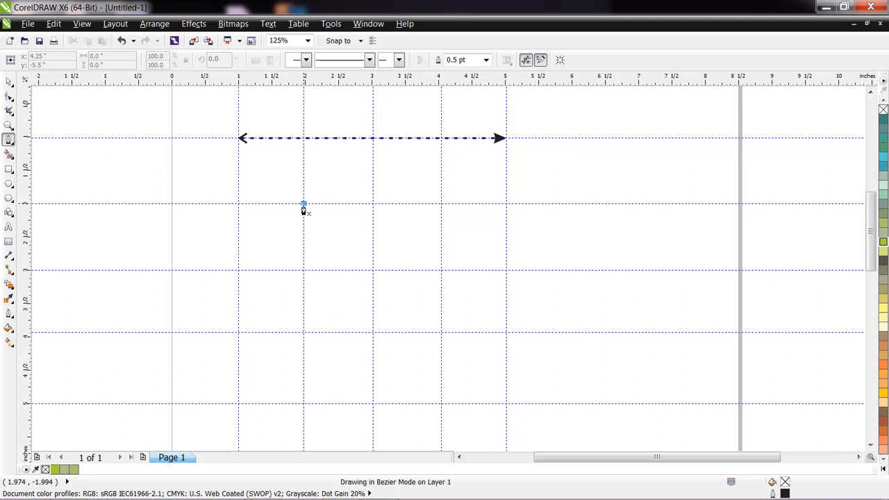
left_click(373, 204)
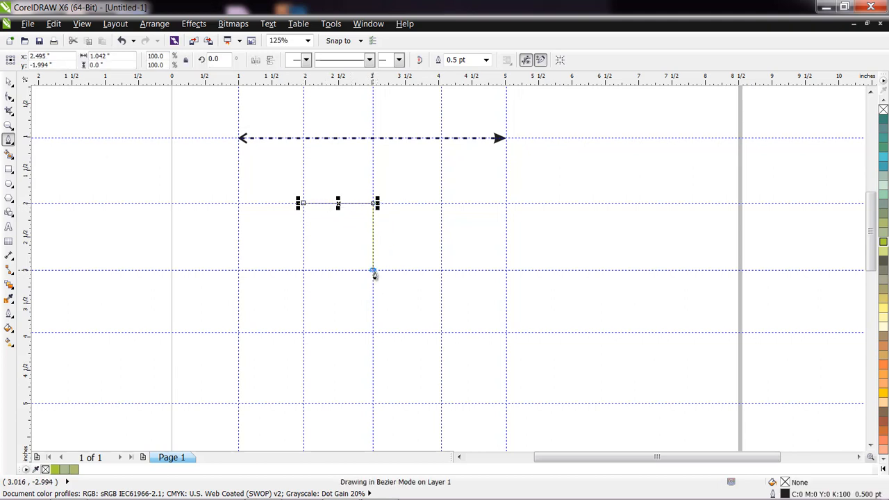
left_click(374, 270)
left_click(442, 271)
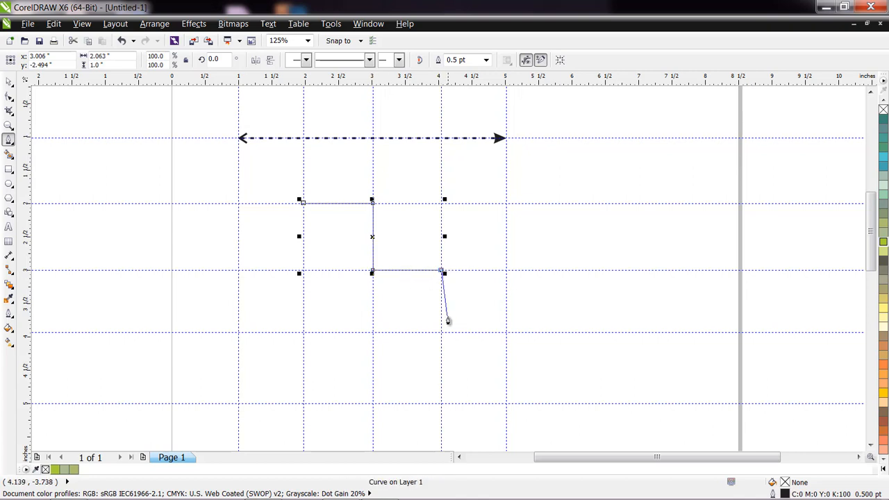
left_click(442, 334)
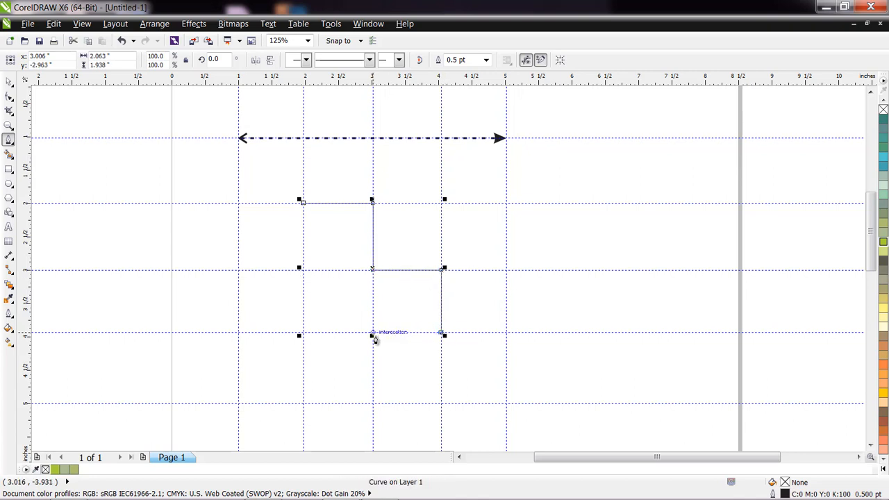
left_click(372, 334)
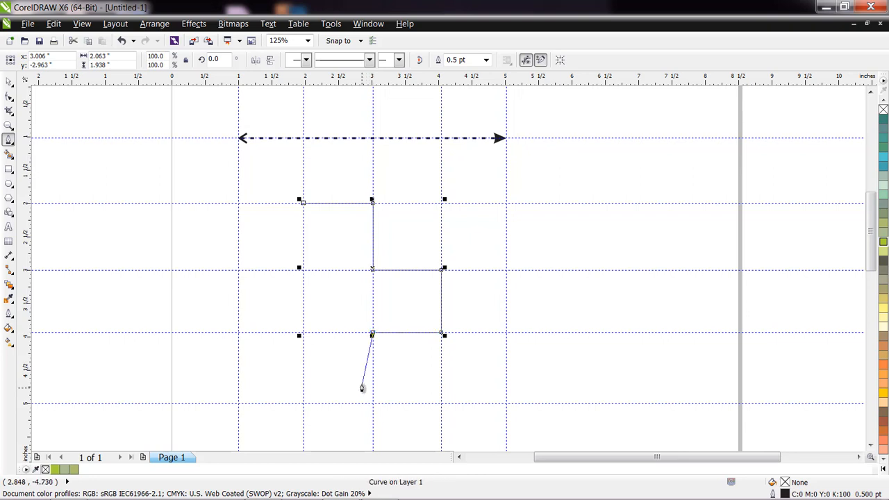
left_click(372, 406)
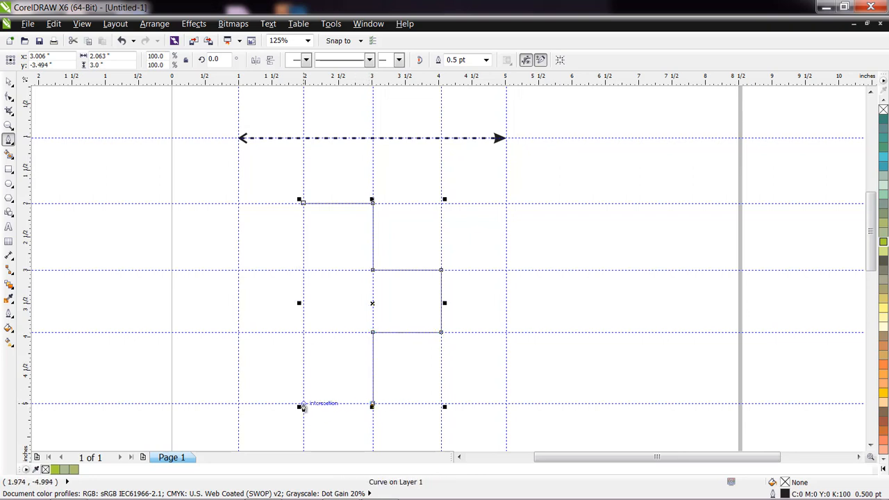
Step: Trace the cross's bottom edge and stepped left side, closing the outline at its starting node at about 3.042 by 3.0 inches
left_click(304, 405)
left_click(303, 333)
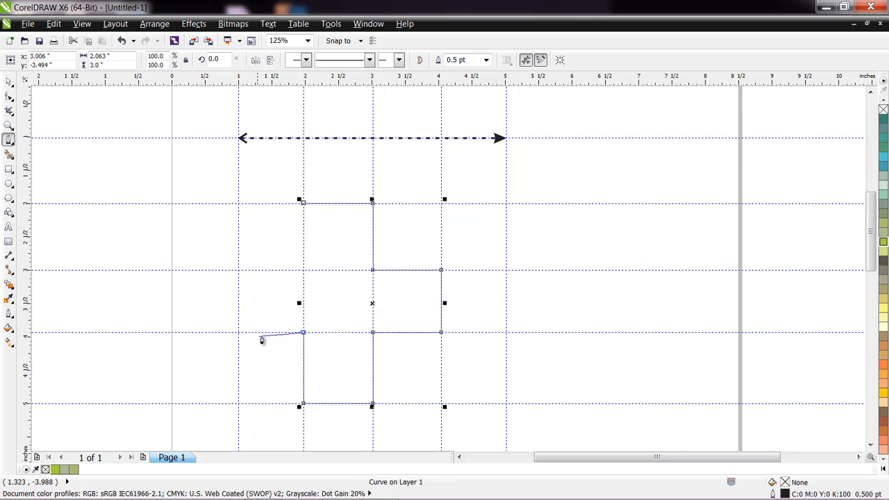
left_click(239, 332)
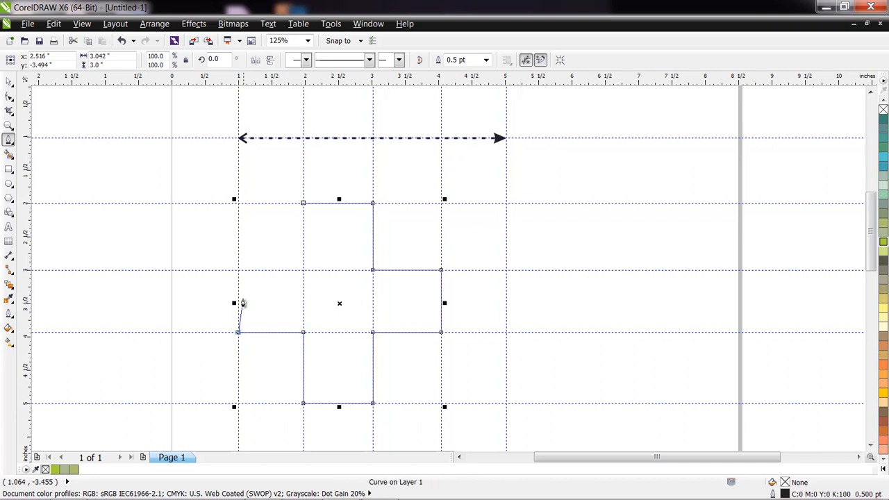
left_click(238, 272)
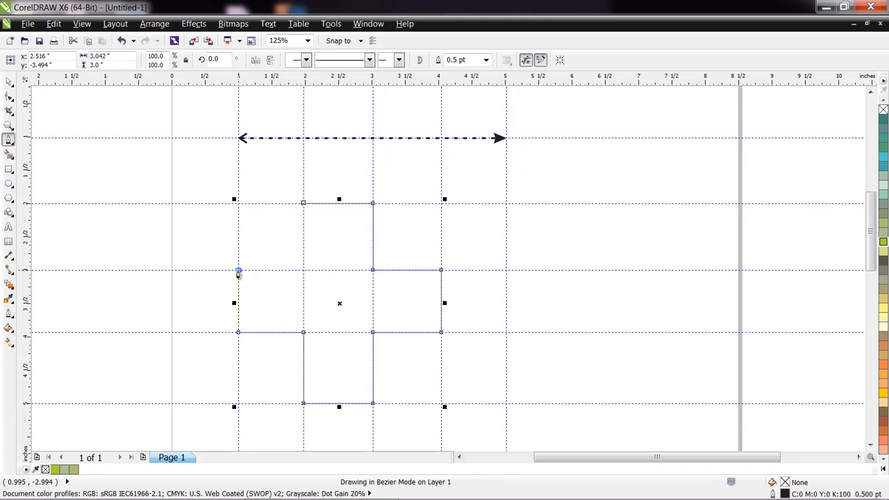
left_click(303, 272)
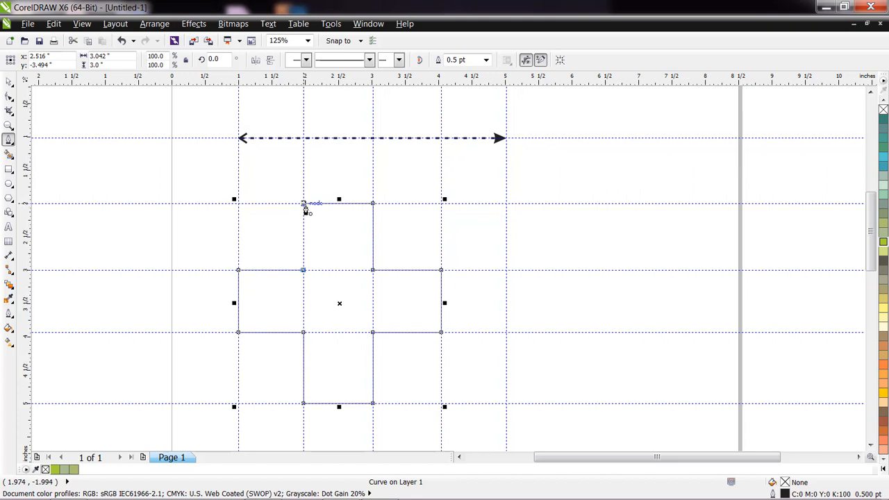
left_click(305, 206)
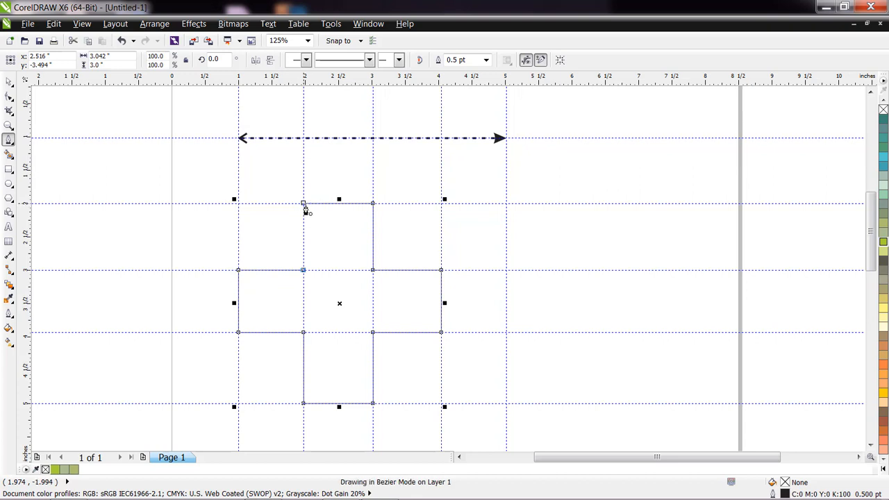
left_click(8, 82)
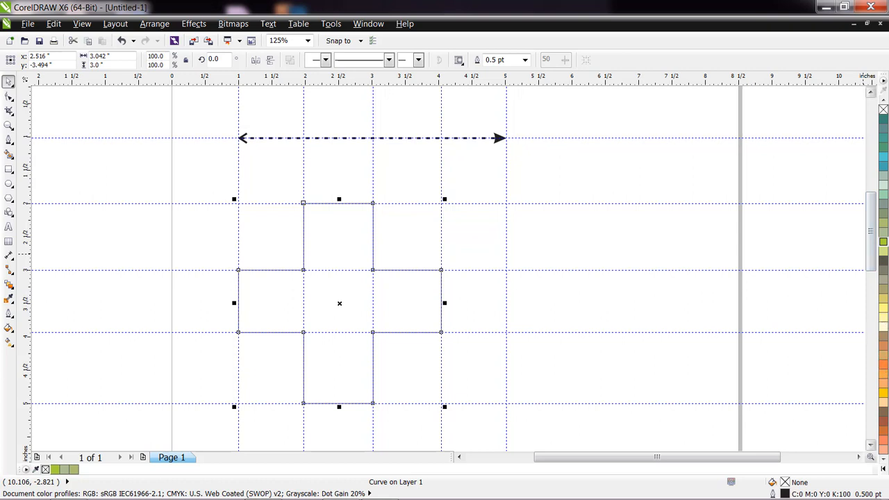
Step: Try a magenta fill and then a red fill on the cross, and delete the shape
left_click(883, 472)
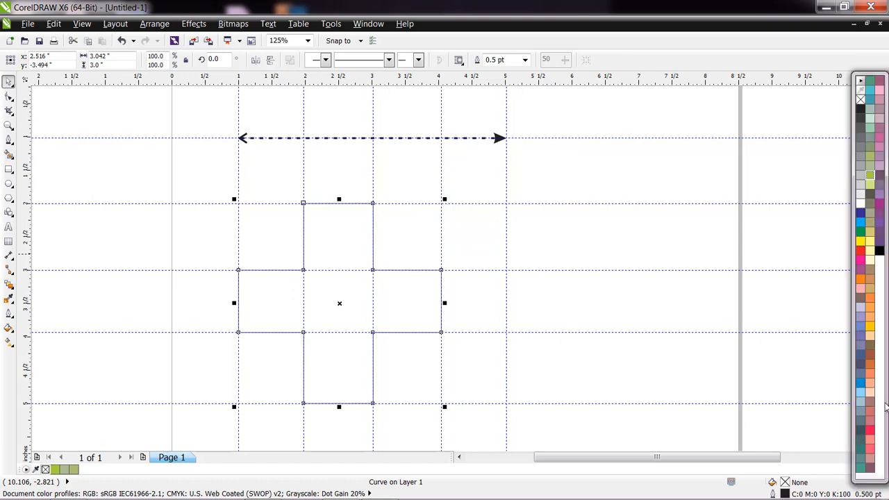
left_click(861, 261)
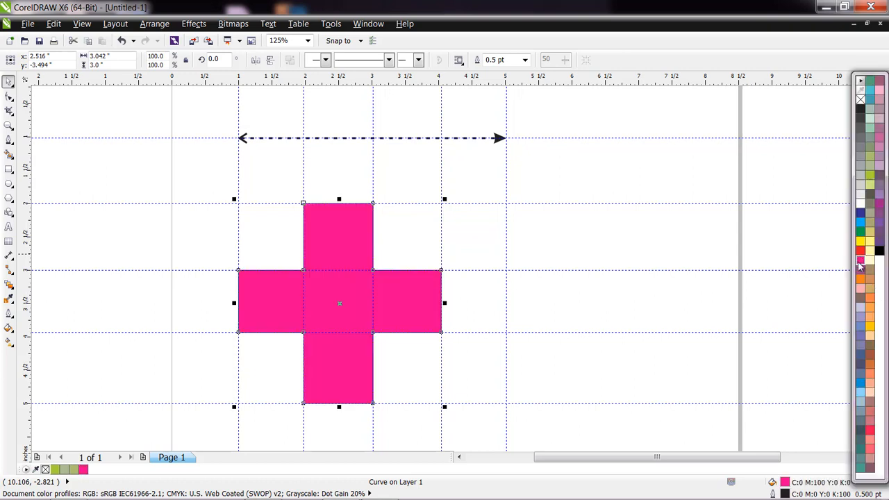
left_click(861, 252)
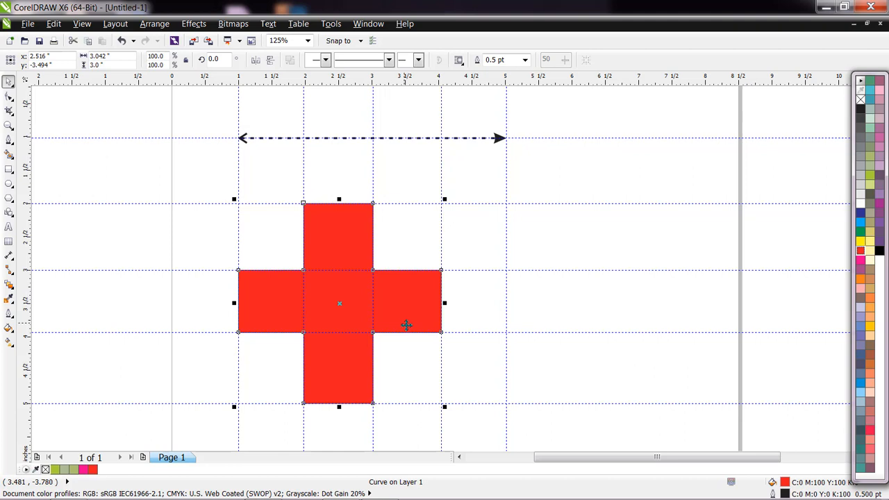
key("Delete")
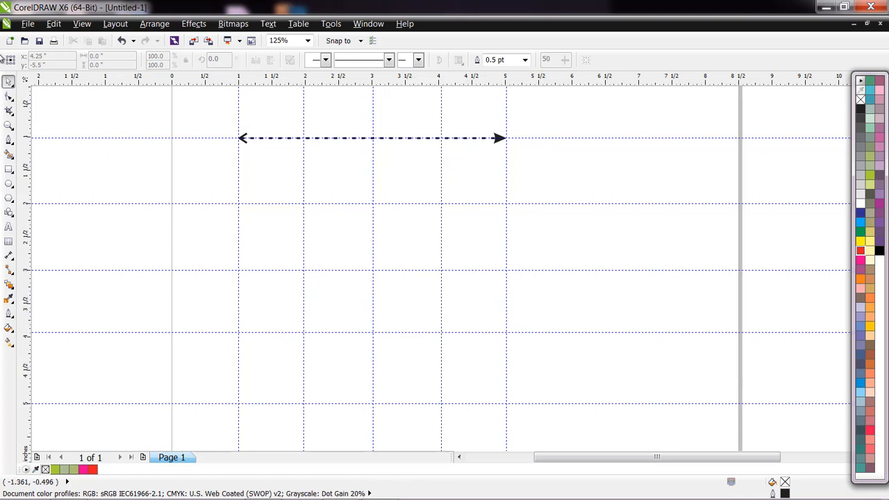
Step: Draw a closed Pen triangle about 2.063 by 1.0 inches, with its apex at the 3-inch vertical and base on the 3-inch horizontal
left_click(9, 139)
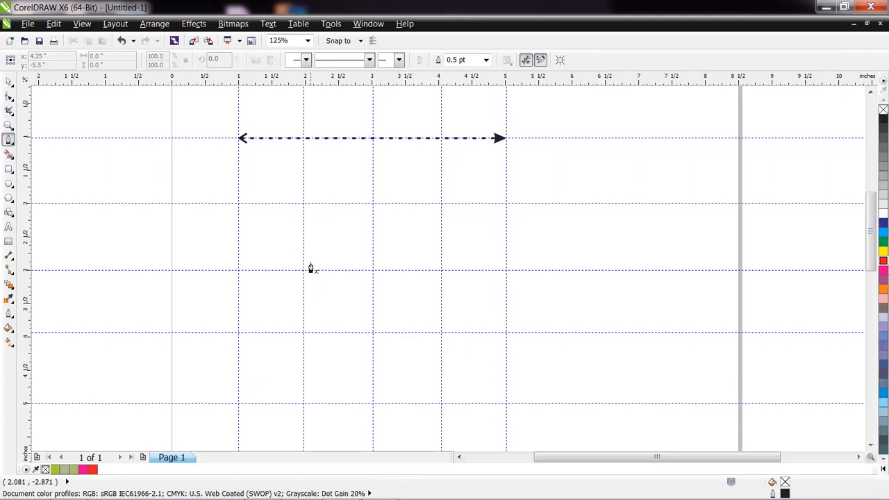
left_click_drag(304, 270, 374, 204)
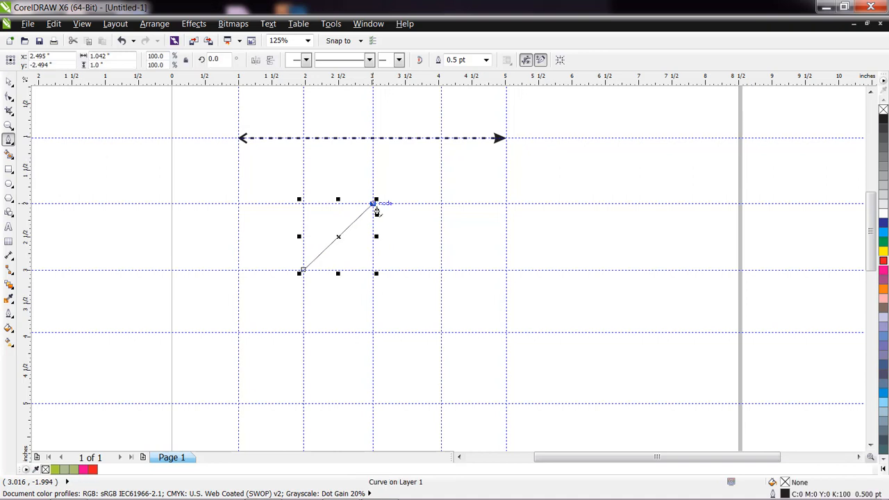
left_click(441, 271)
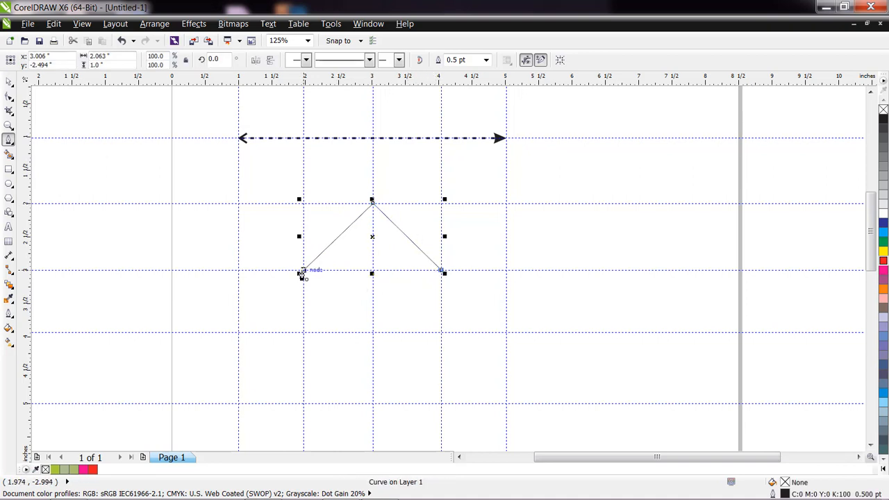
left_click(302, 273)
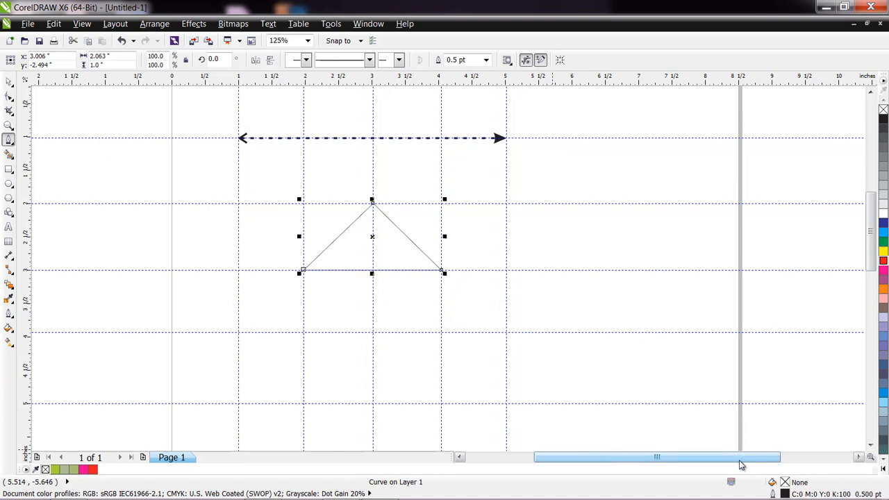
Step: Add two horizontal guidelines below the existing ones, at about -6.021 and -7.005 inches
left_click(871, 445)
left_click(870, 445)
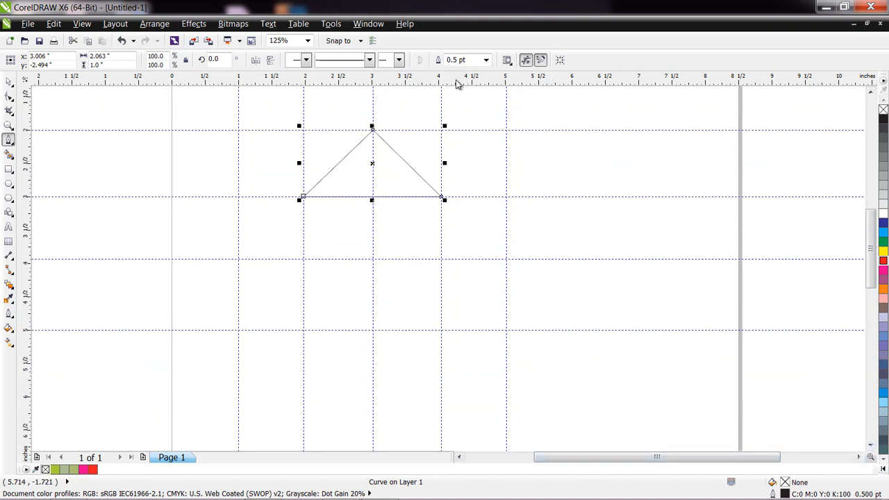
scroll(427, 175, "down", 2)
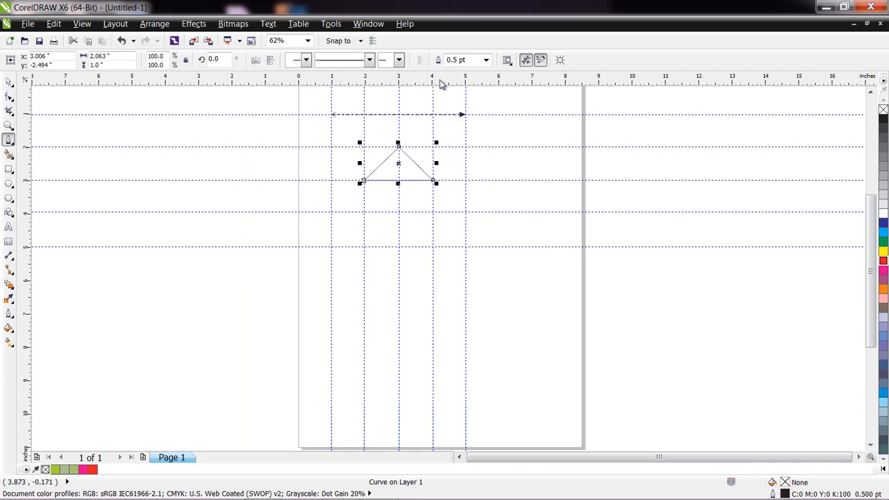
left_click(424, 282)
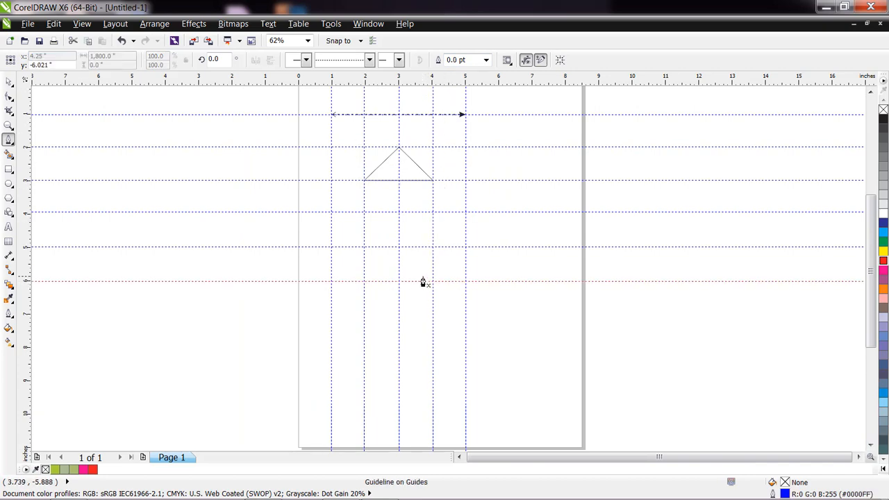
left_click(401, 314)
scroll(420, 229, "up", 2)
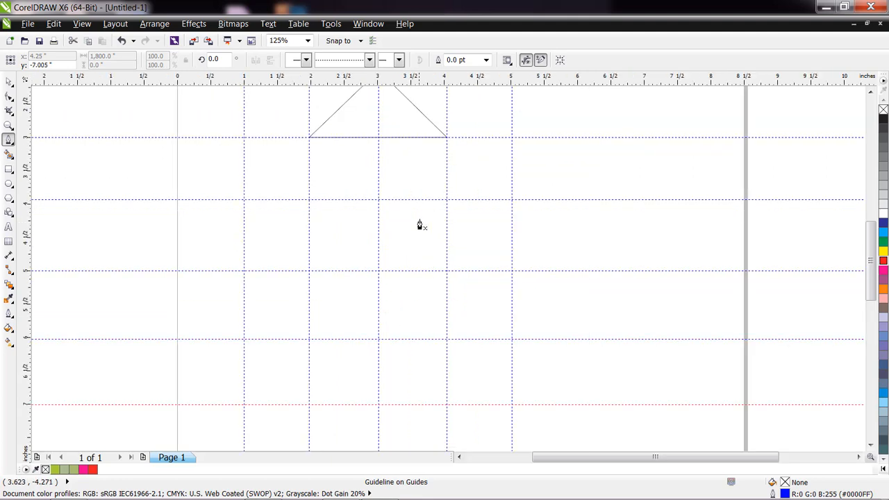
Step: Trace the top, right and bottom edges of a Pen rectangle about 2.063 by 2.0 inches directly below the triangle's base
left_click(868, 95)
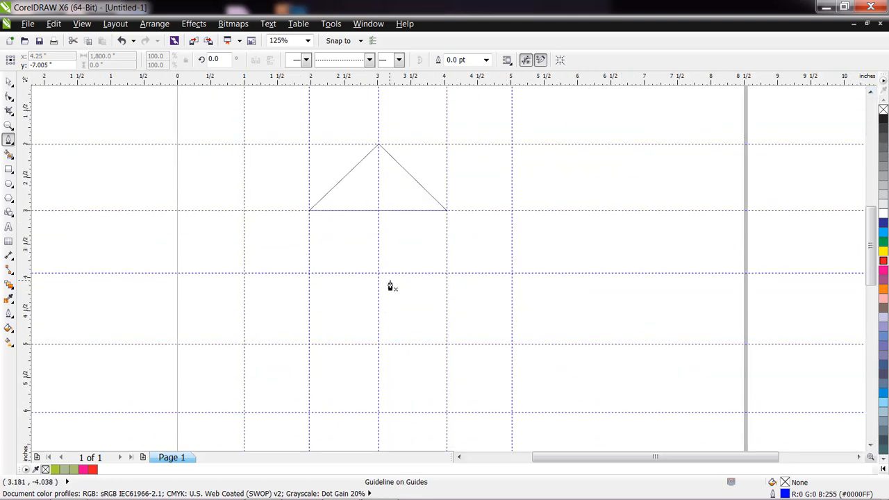
left_click(309, 211)
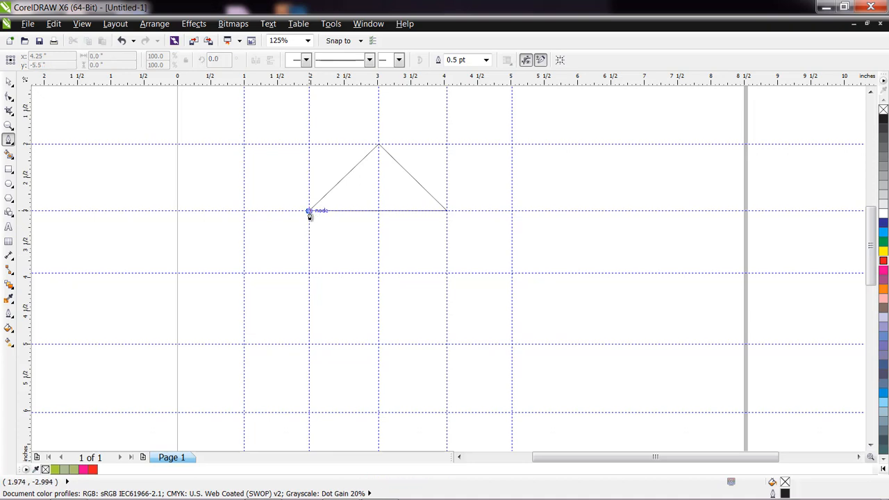
left_click(447, 210)
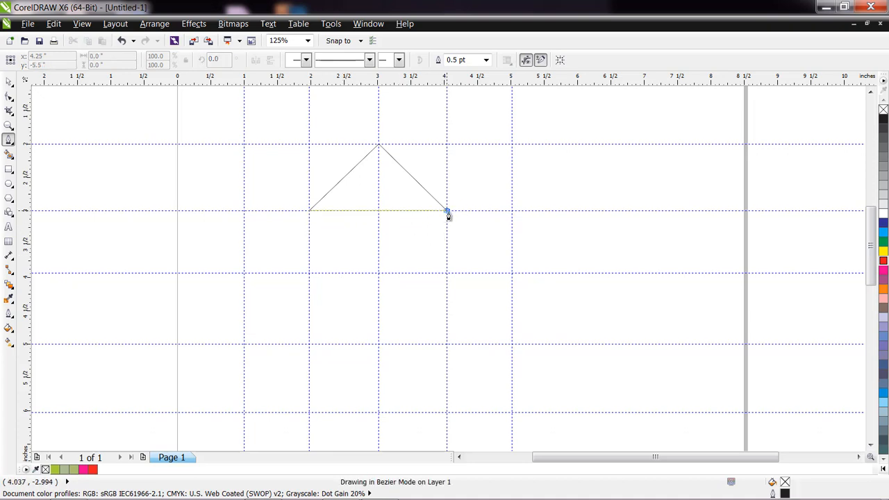
left_click(446, 345)
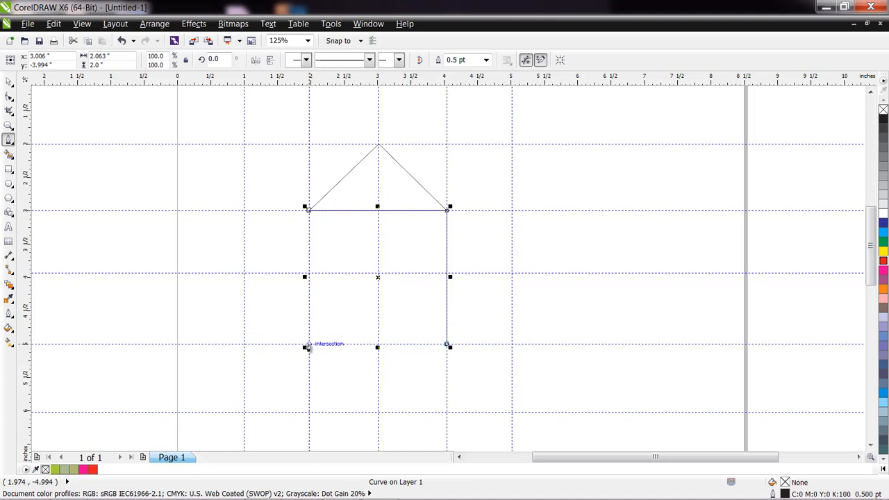
left_click(309, 344)
left_click(309, 210)
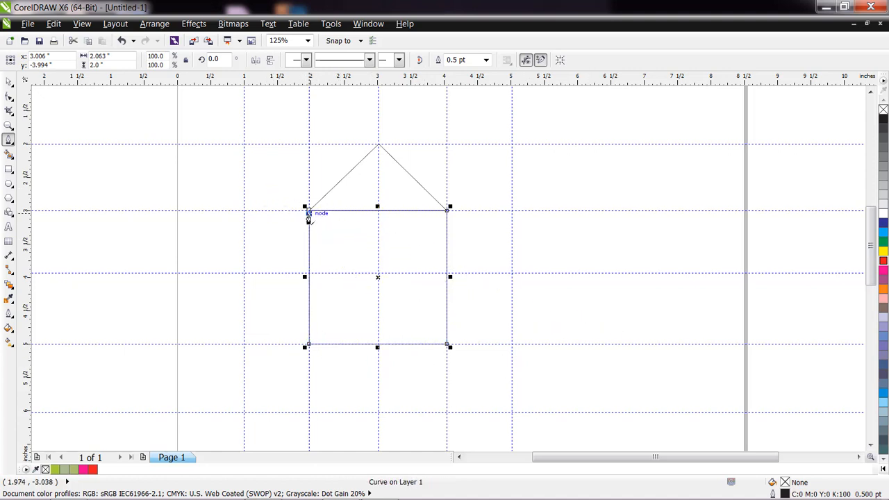
left_click(309, 213)
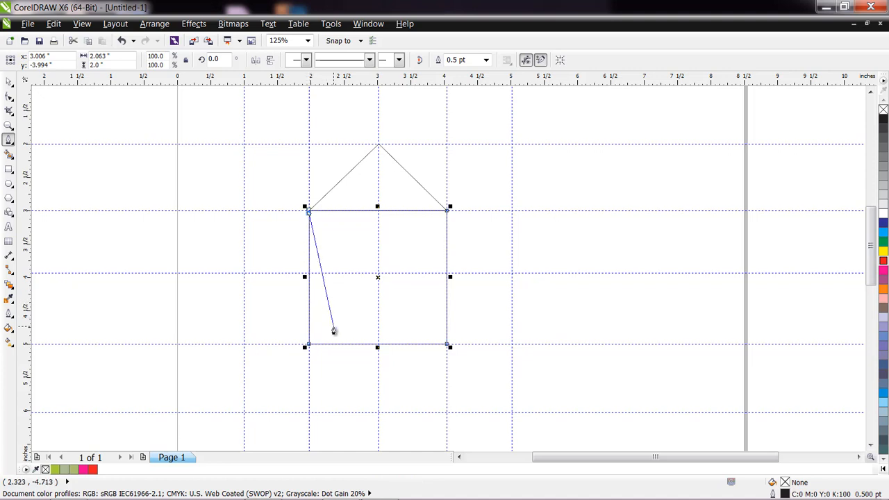
key("ctrl+z")
key("ctrl+z")
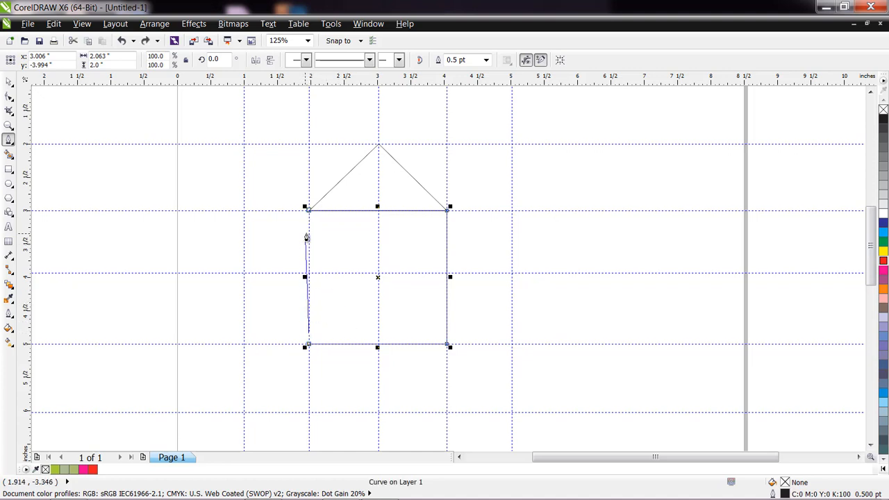
Step: Close the Pen rectangle below the triangle by joining its left edge to the starting node at the upper-left corner
left_click(310, 212)
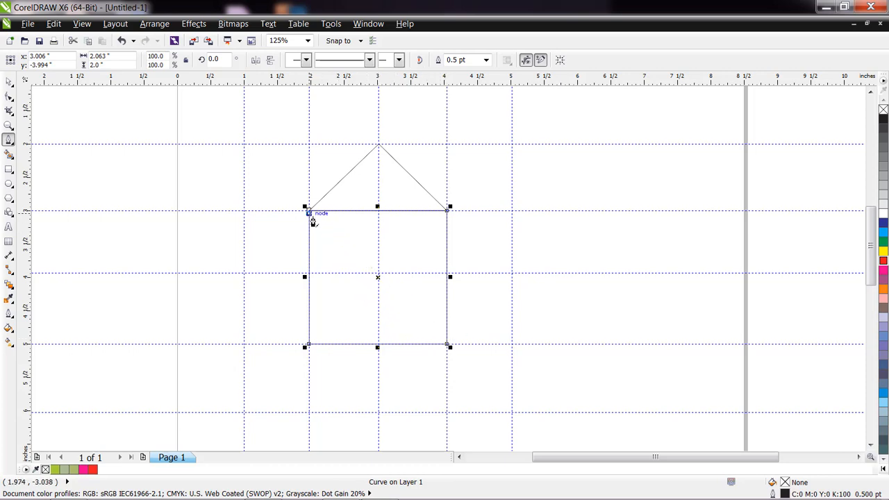
scroll(313, 228, "up", 3)
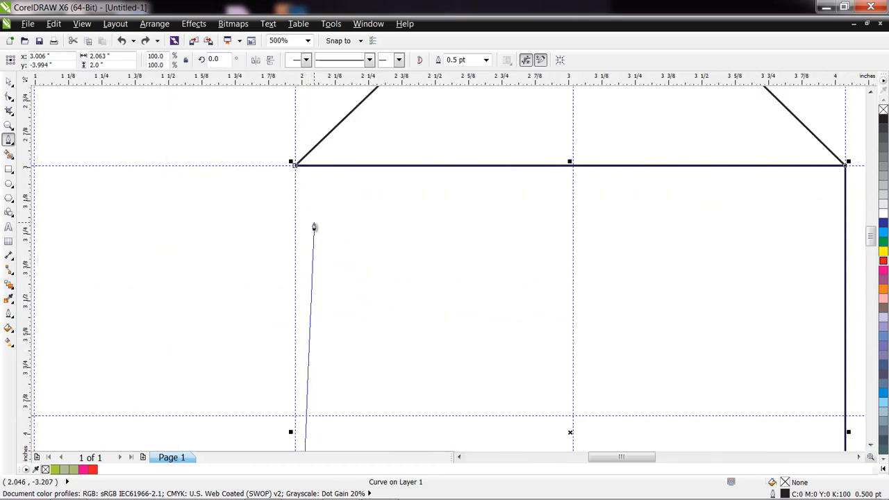
left_click(297, 167)
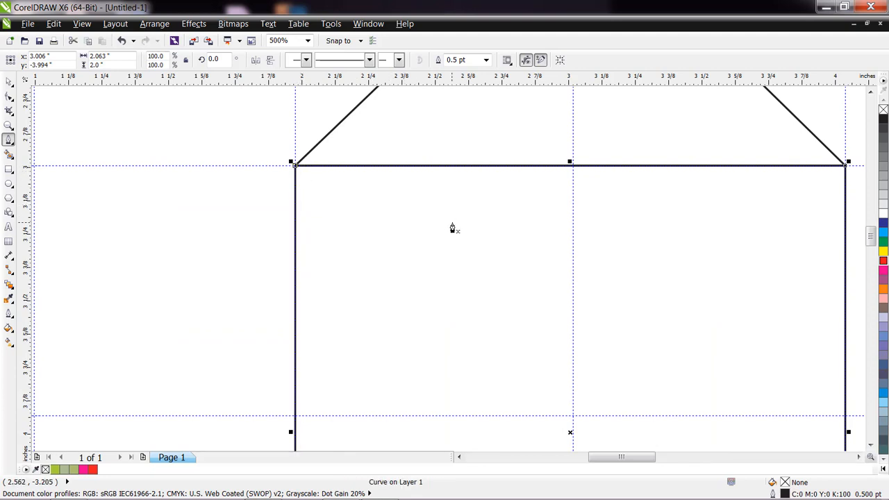
scroll(453, 224, "down", 2)
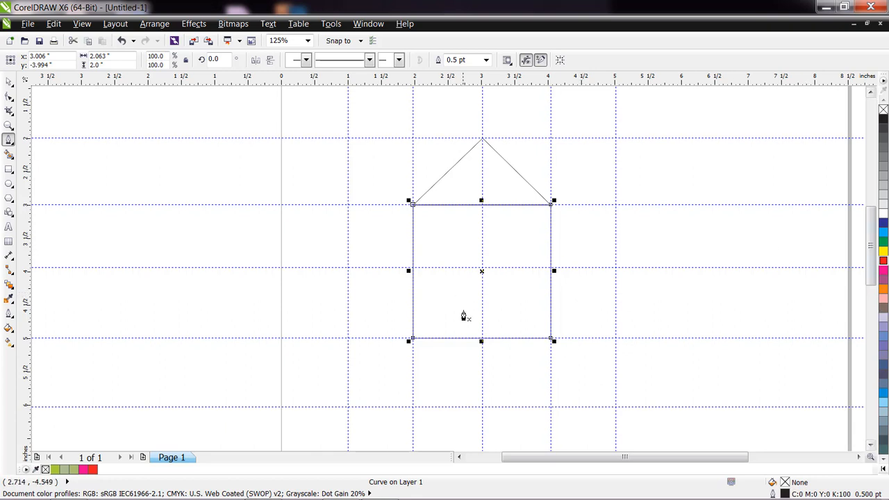
Step: Fill the rectangle with blue and the triangle above it with yellow
left_click(883, 232)
left_click(482, 191)
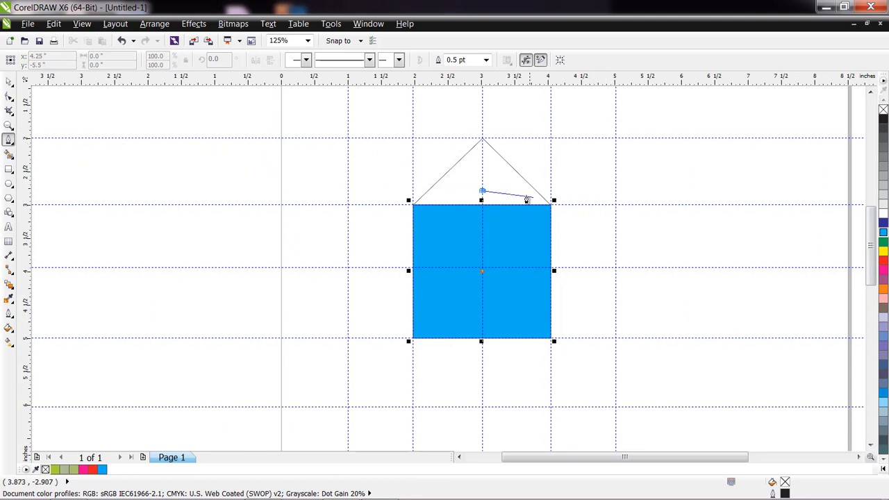
left_click(9, 83)
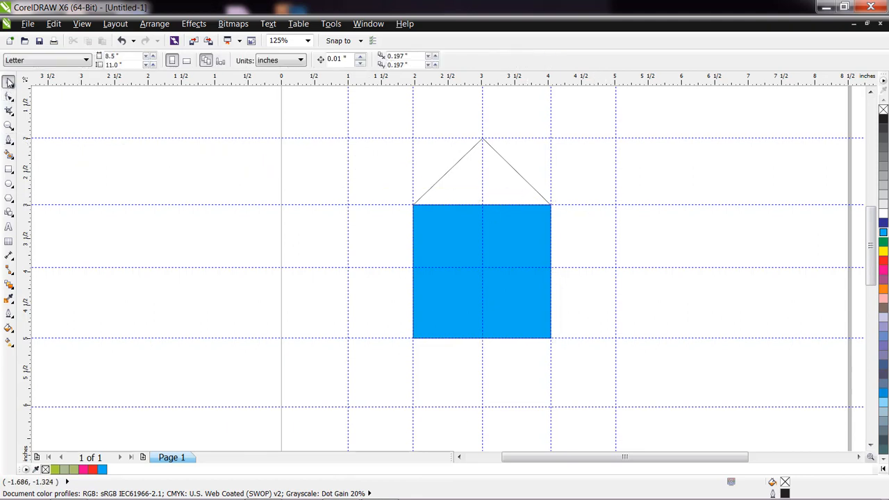
left_click(533, 188)
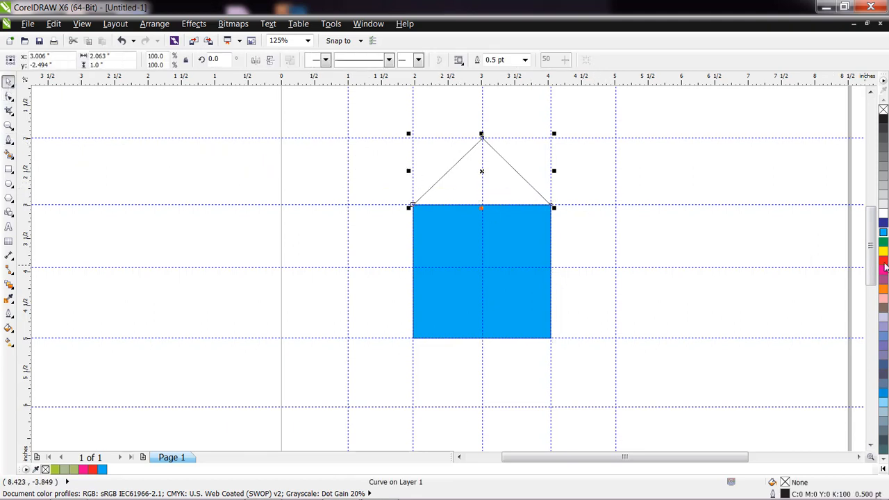
left_click(884, 252)
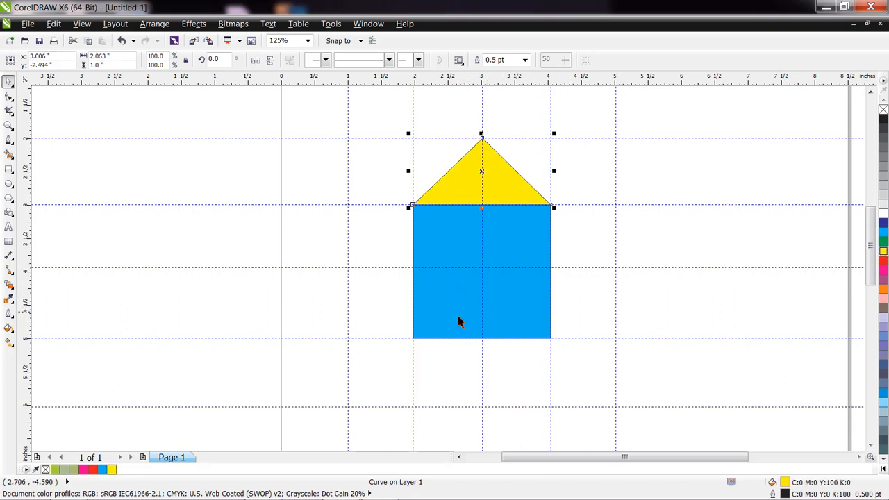
Step: Draw a door rectangle about 0.717 by 1.062 inches, centred at the base of the blue wall, and fill it green
left_click(9, 171)
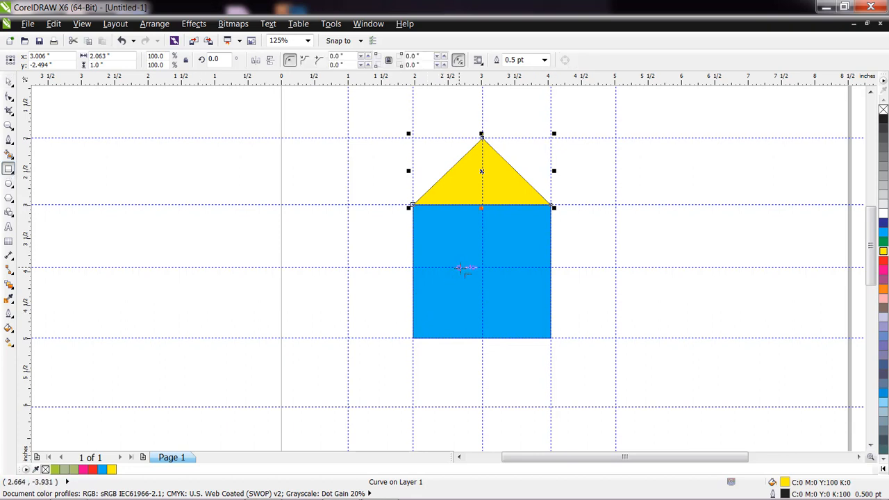
left_click_drag(459, 267, 511, 340)
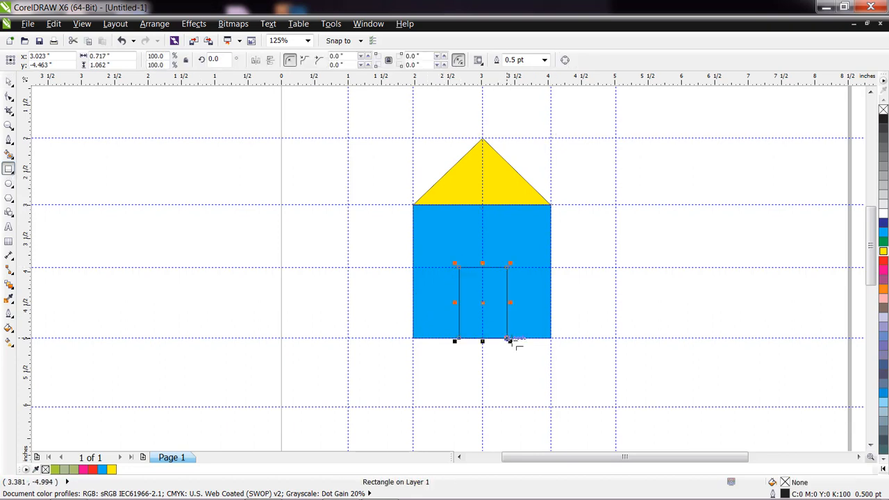
left_click(884, 245)
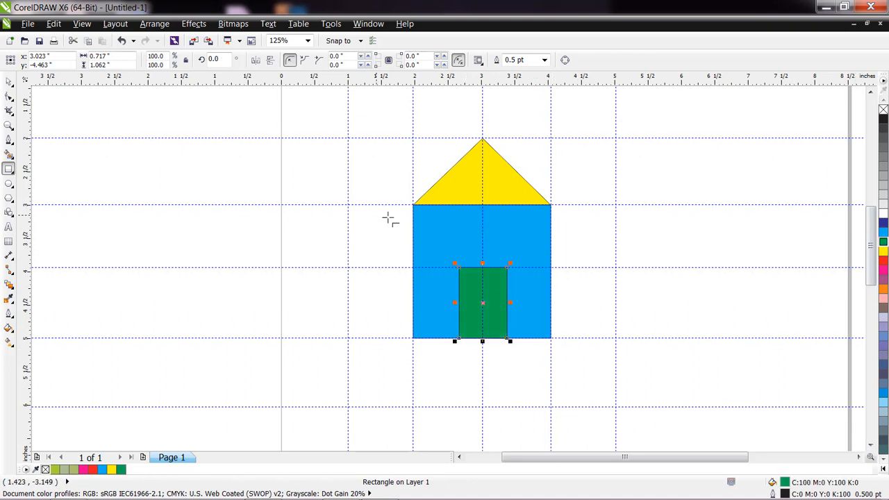
Step: Draw a window rectangle about 0.492 by 0.367 inches in the wall's upper-left area and fill it with 10% black
left_click_drag(425, 216, 458, 240)
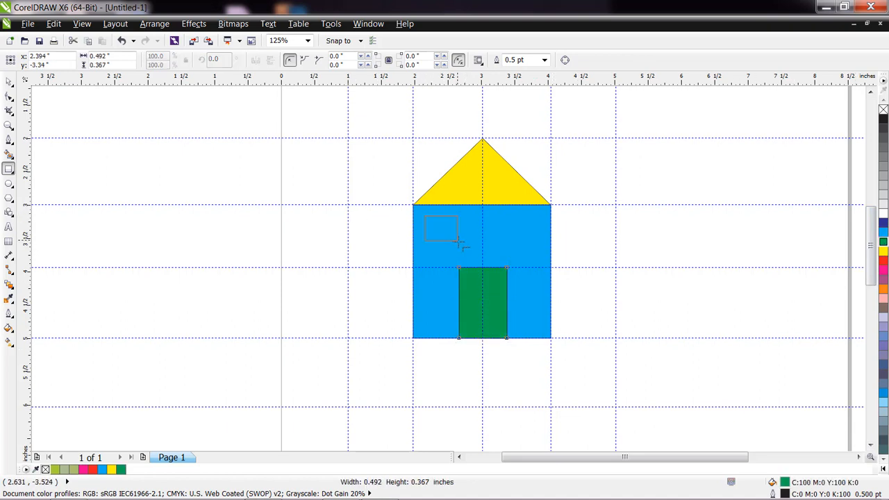
left_click(884, 206)
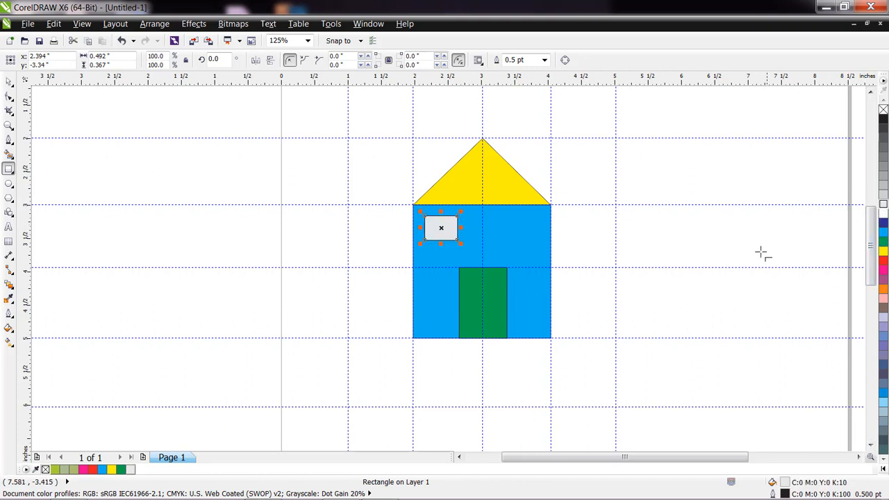
left_click(674, 305)
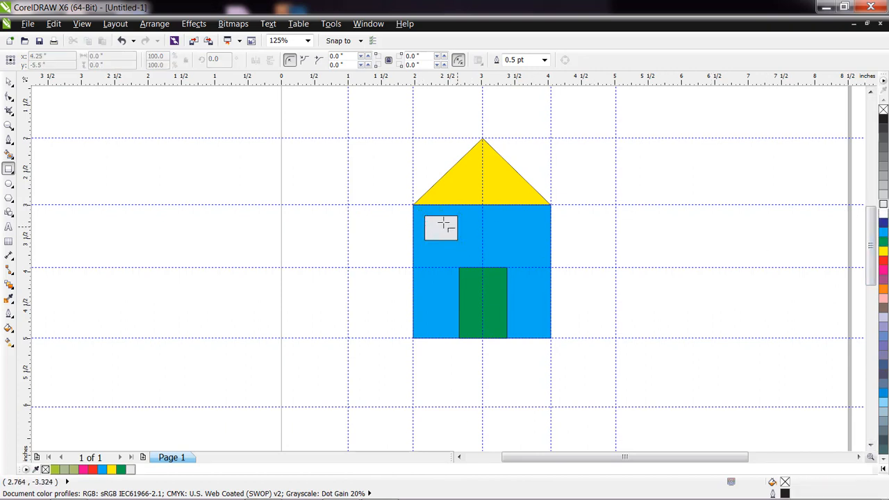
Step: Select all four shapes of the house and delete them
left_click(8, 81)
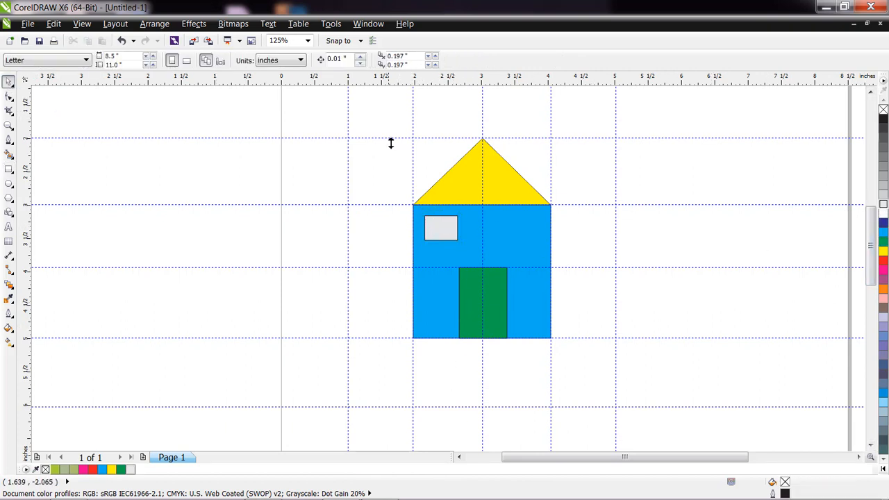
left_click_drag(379, 119, 599, 372)
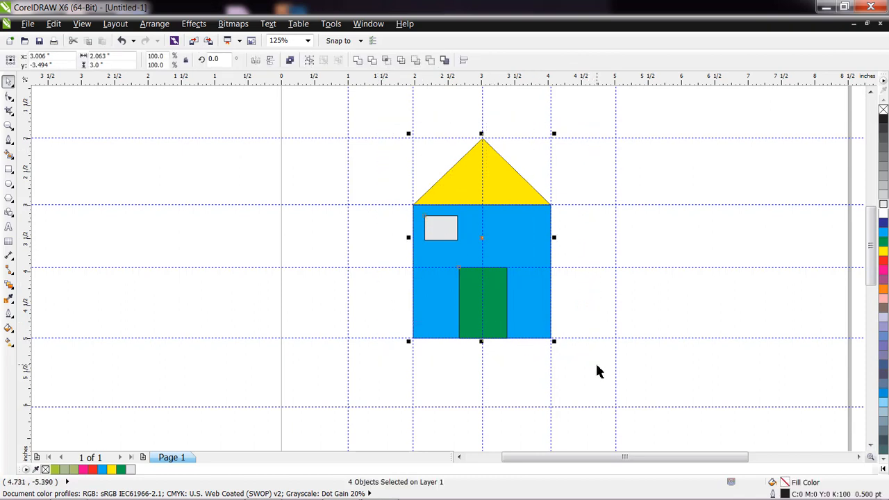
key("Delete")
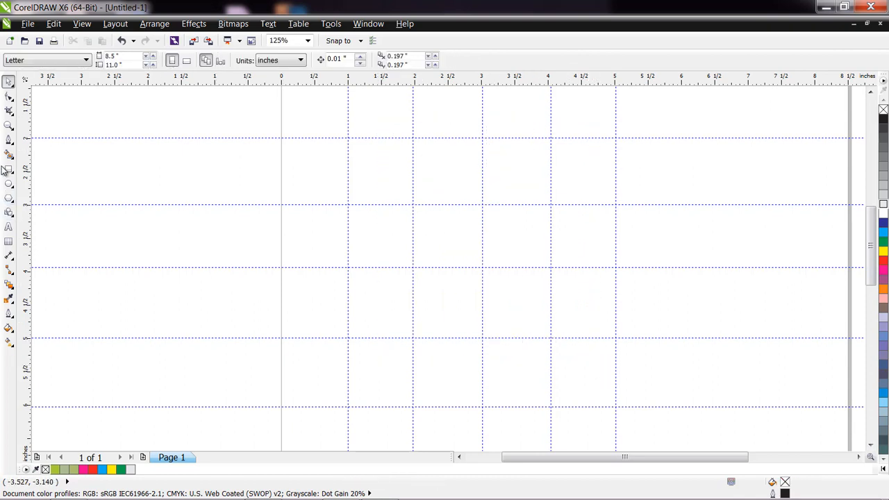
Step: Draw a closed Bézier trapezoid from the 1- to 4-inch verticals on the 4-inch horizontal, narrowing to the 2- to 3-inch verticals at 5 inches
left_click(11, 146)
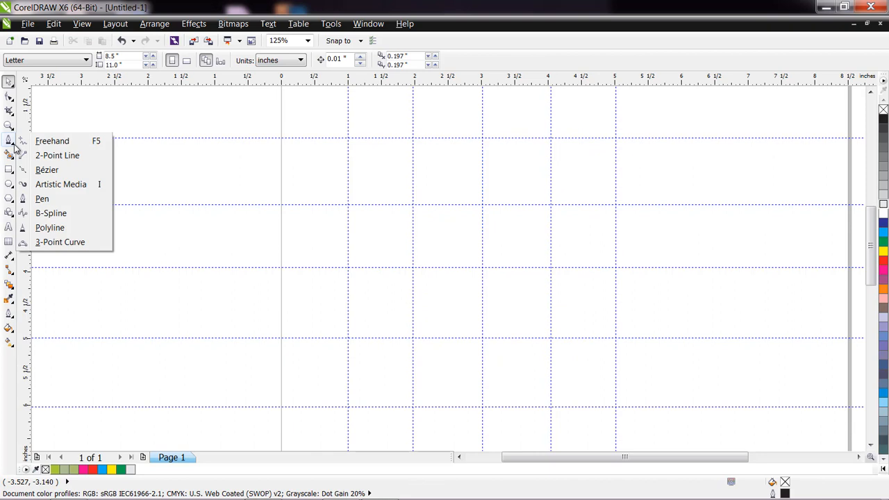
left_click(47, 170)
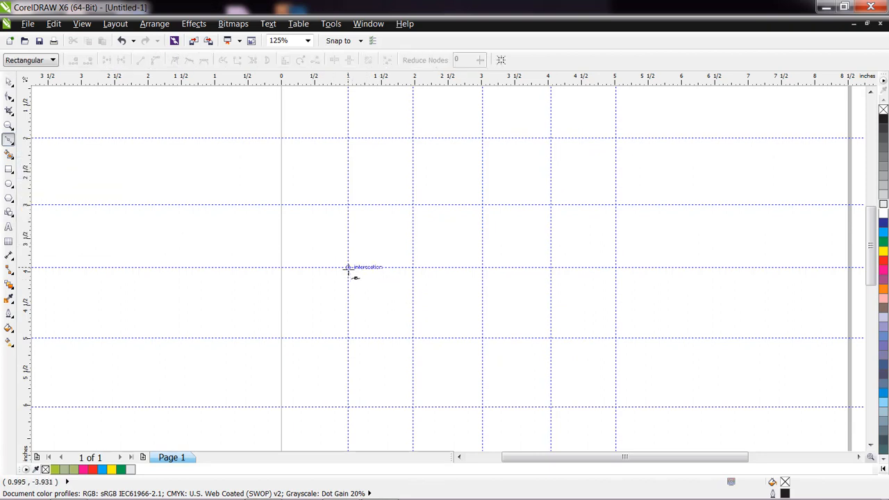
left_click(348, 268)
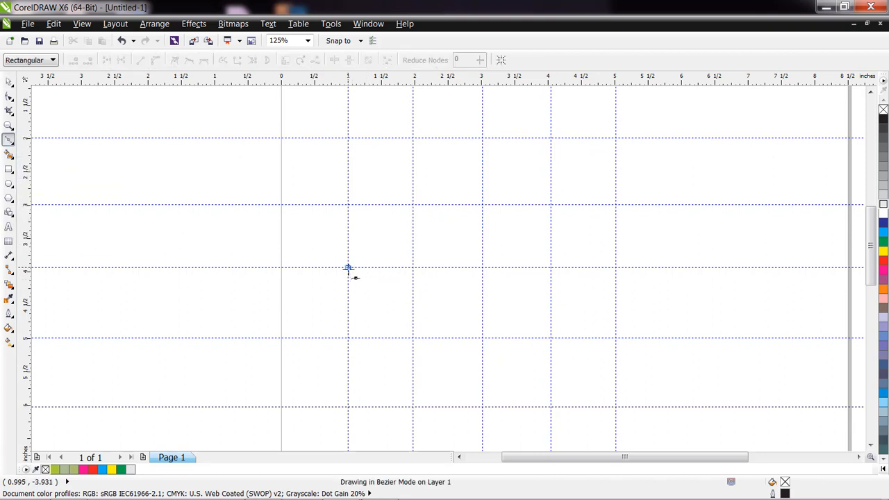
left_click(551, 268)
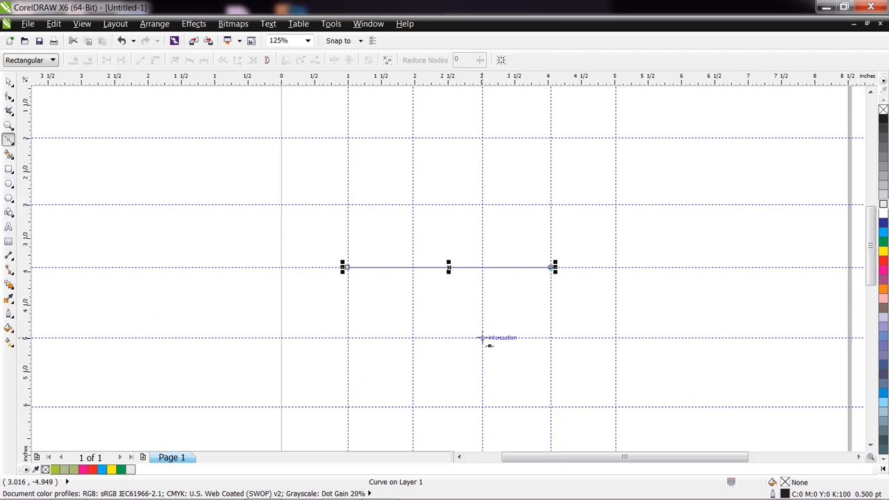
left_click(482, 338)
left_click(413, 338)
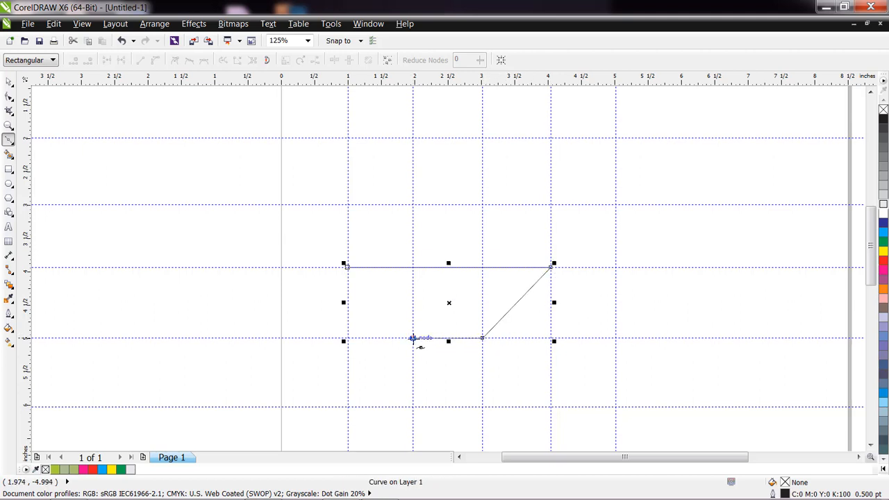
left_click(346, 267)
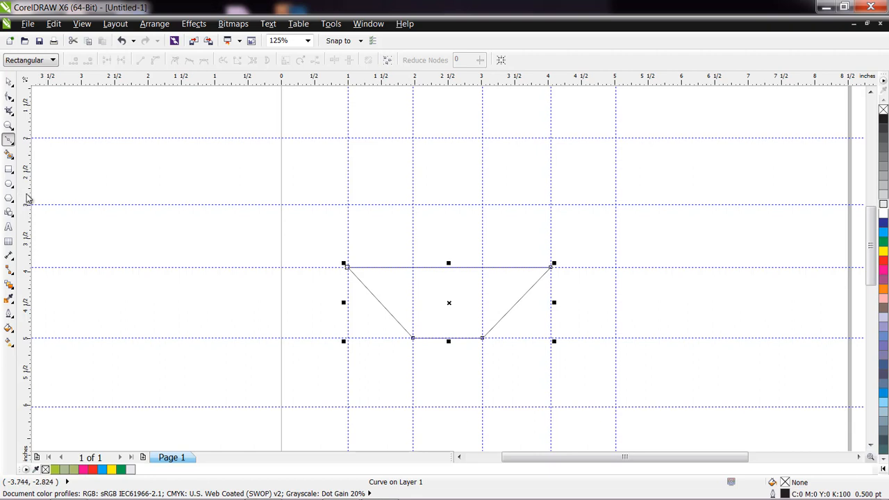
Step: Add a vertical guideline at about 1.5 inches and draw a closed Bézier rectangle about 0.46 by 1.938 inches standing on the trapezoid
left_click(383, 267)
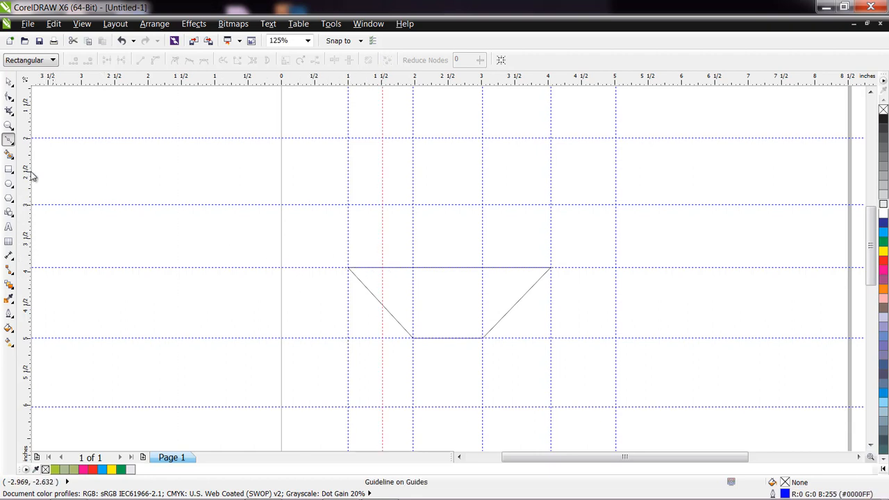
left_click(382, 267)
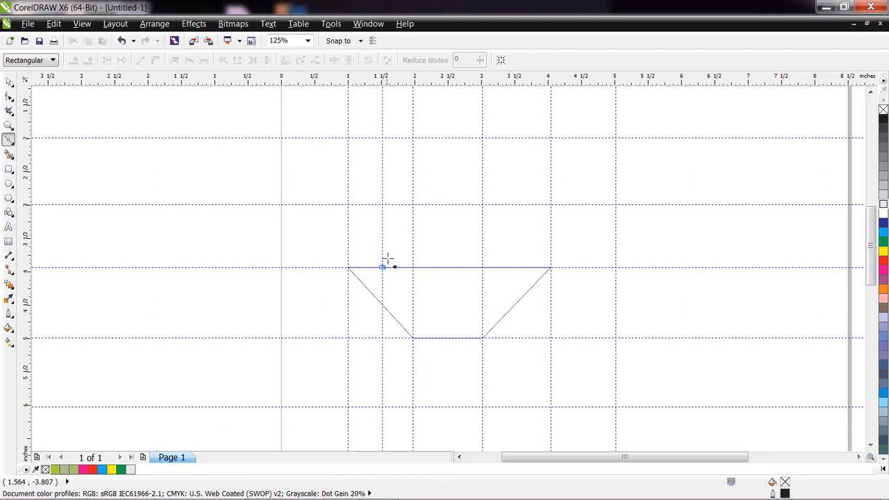
left_click(382, 138)
left_click(413, 138)
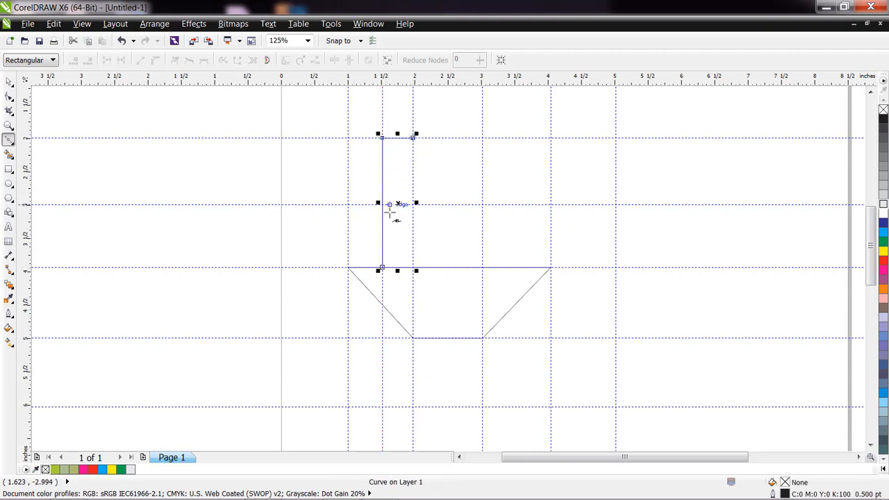
left_click(414, 268)
left_click(383, 268)
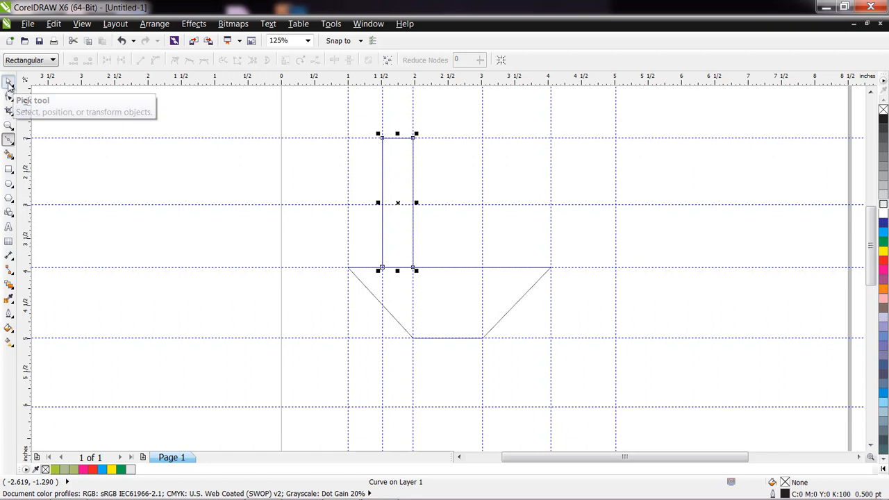
left_click(9, 83)
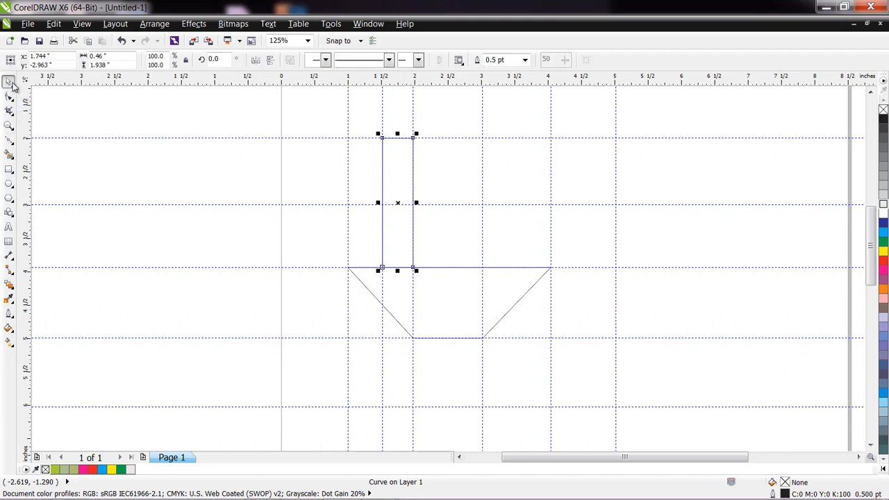
Step: Draw a closed Bézier triangle about 0.832 by 0.78 inches as a flag extending right from the upright rectangle's upper-right corner
left_click(10, 143)
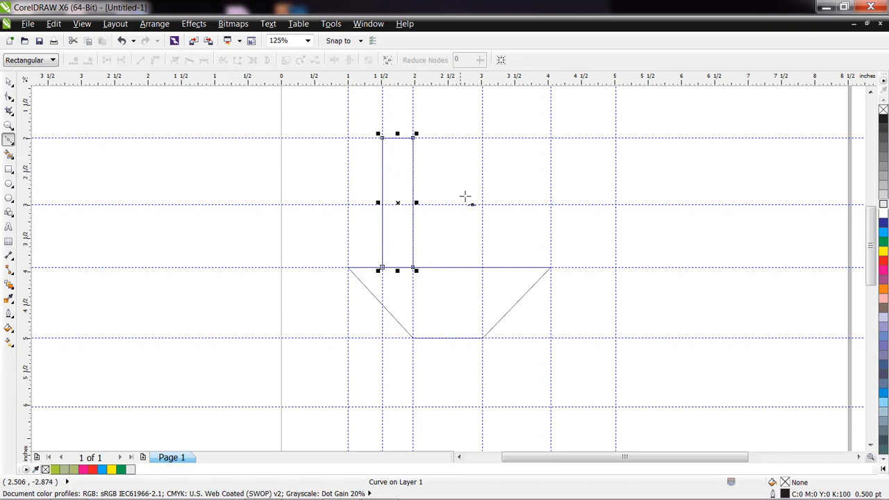
left_click(413, 138)
left_click(469, 170)
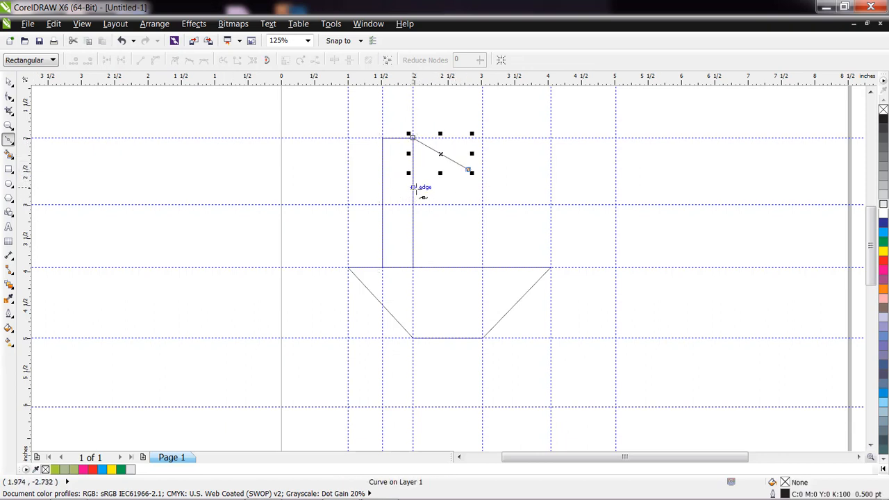
left_click(414, 192)
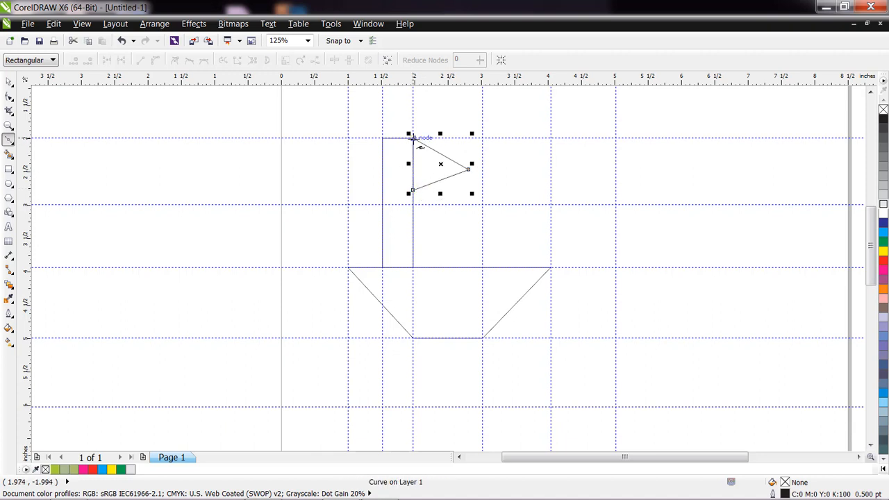
left_click(414, 138)
left_click(8, 81)
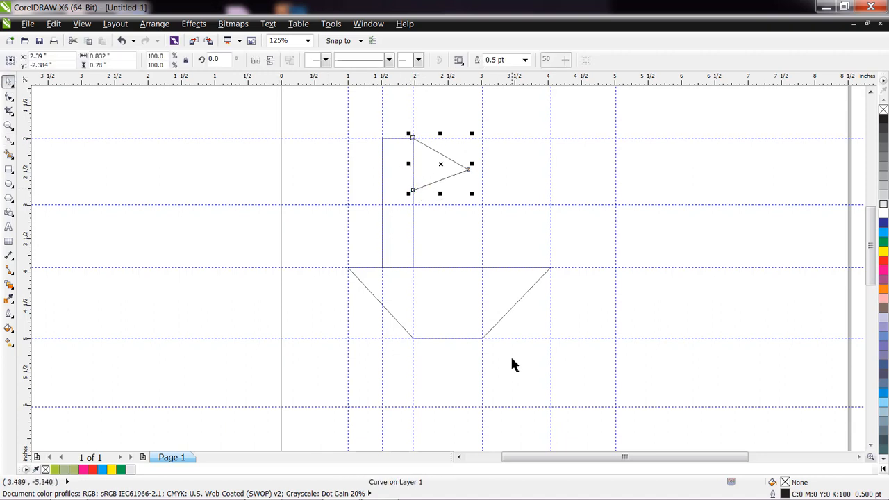
Step: Fill the trapezoid hull medium blue, then narrow the mast to about 0.23 inch from its left side and fill it dark blue
left_click(494, 327)
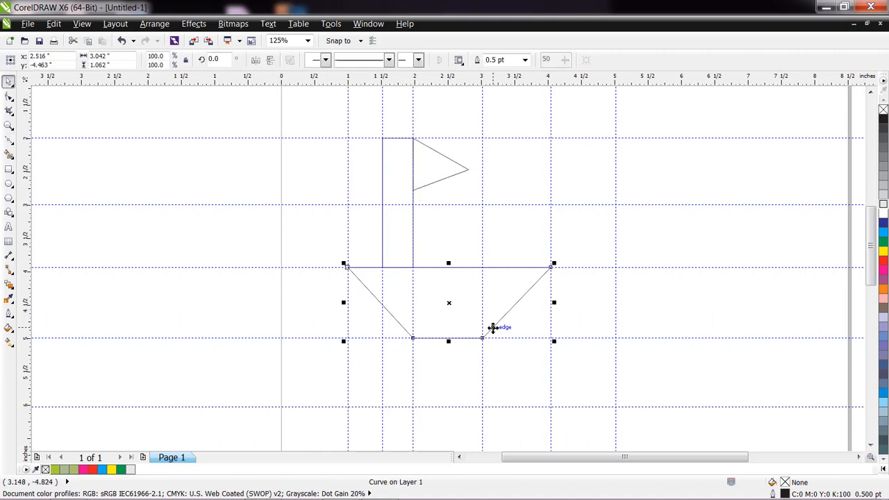
left_click(881, 334)
left_click(398, 219)
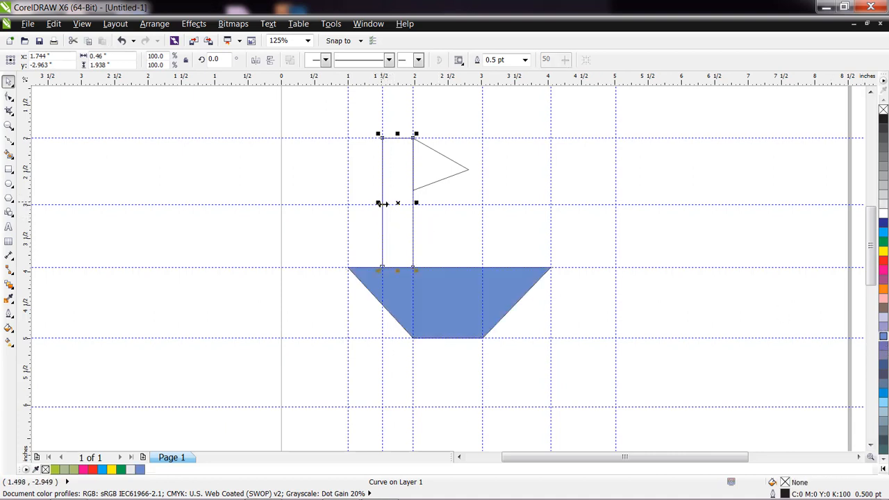
left_click_drag(380, 203, 400, 203)
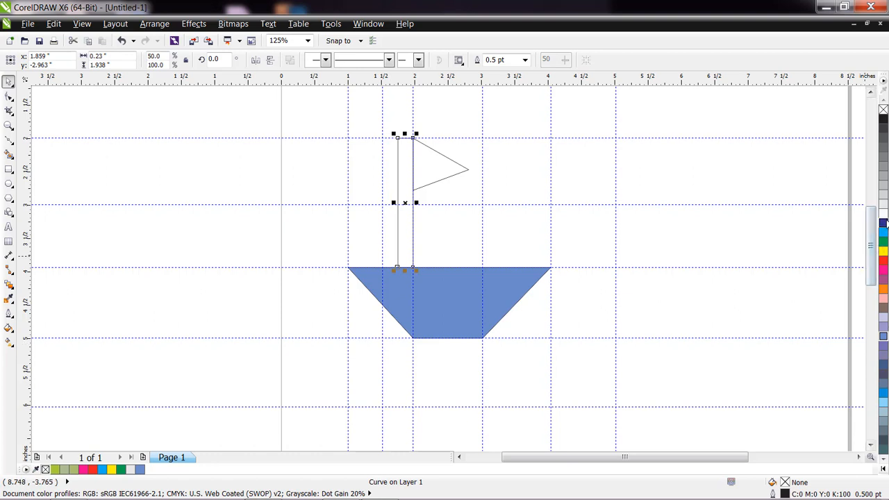
left_click(884, 223)
Step: Fill the triangular flag on the mast with orange and deselect it
left_click(438, 162)
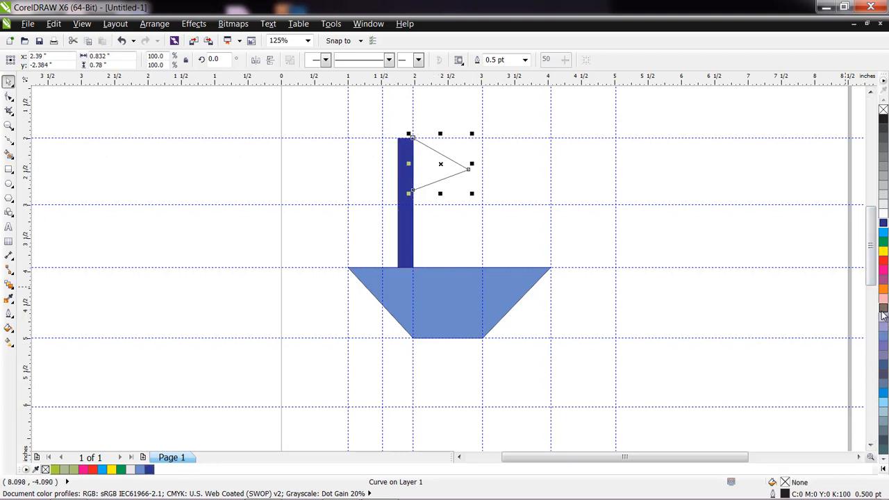
left_click(881, 293)
left_click(623, 314)
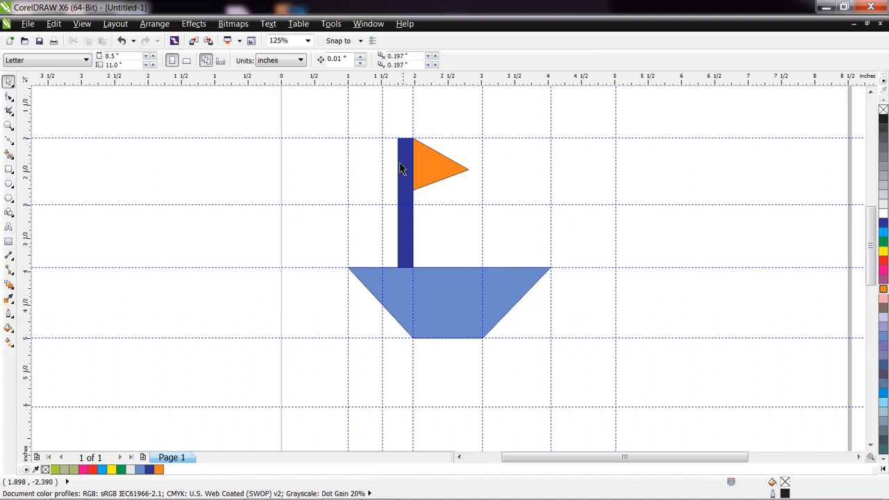
Step: Move the whole boat left off the page and delete the vertical guideline at about 1.5 inches
left_click_drag(316, 121, 602, 384)
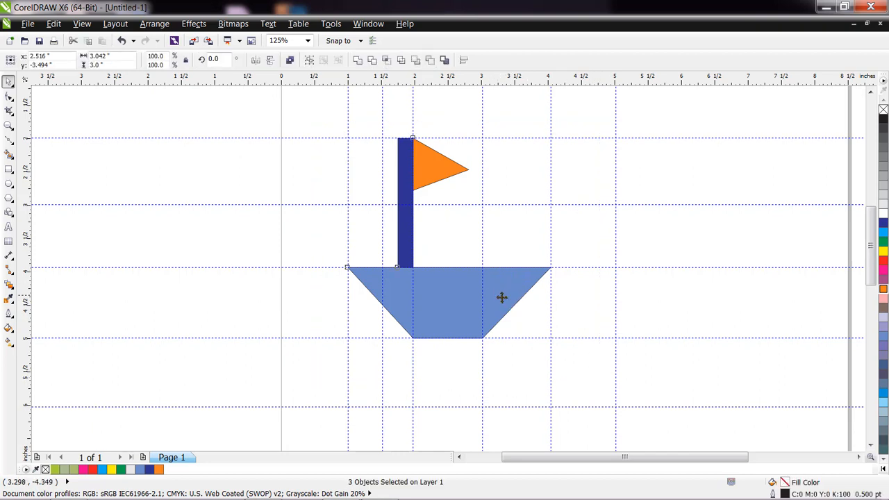
left_click_drag(502, 298, 217, 299)
left_click(464, 319)
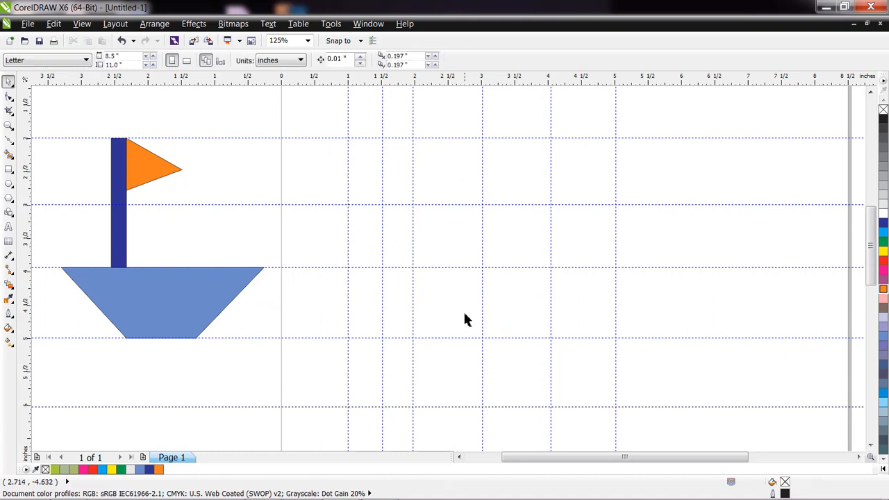
left_click(384, 248)
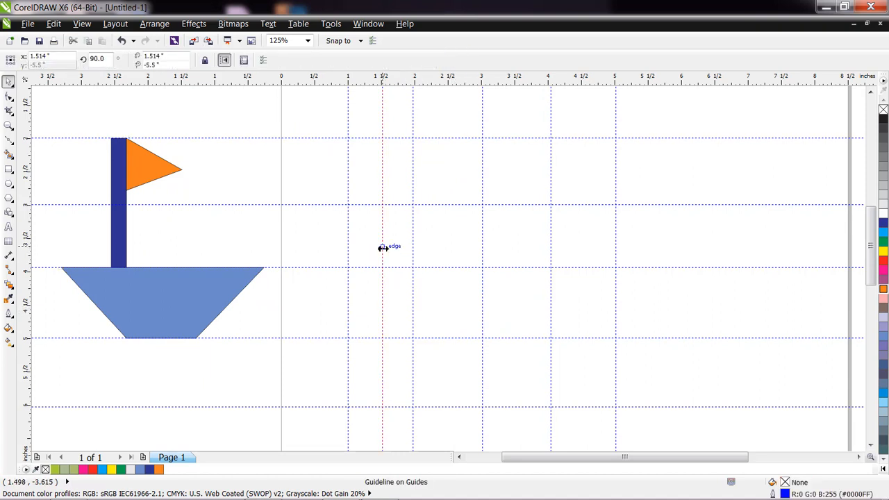
key("Delete")
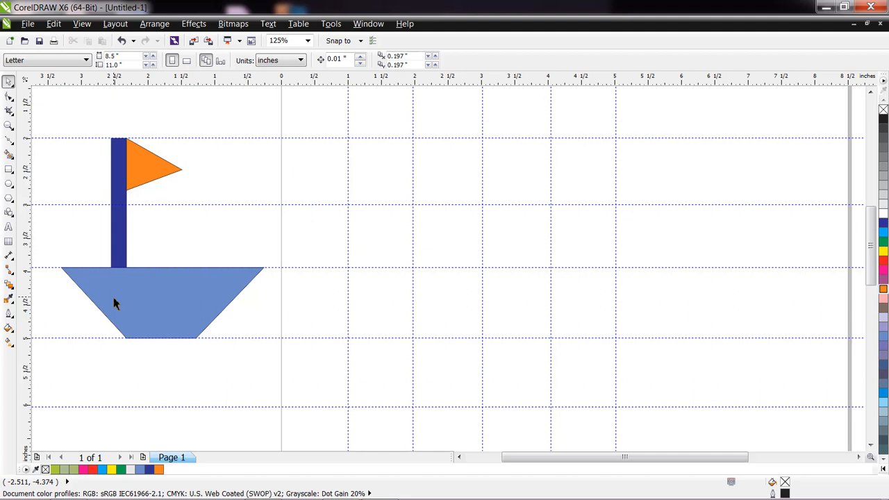
Step: Draw a rectangle about 3.042 by 1 inch from the 1- to 4-inch verticals below the 2-inch horizontal and fill it orange
left_click(9, 171)
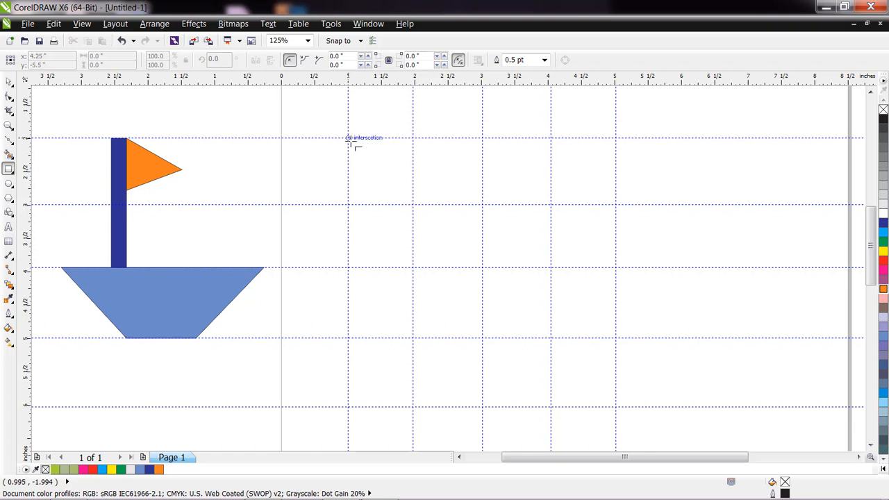
left_click_drag(348, 139, 552, 206)
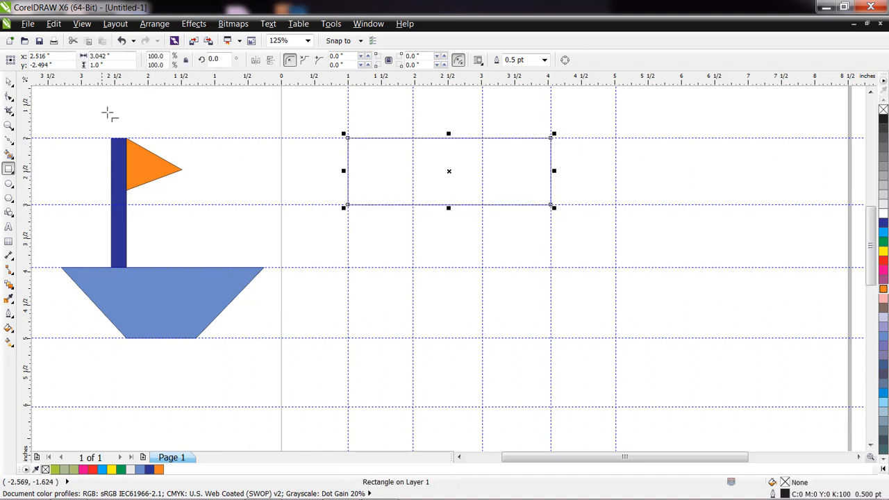
left_click(8, 82)
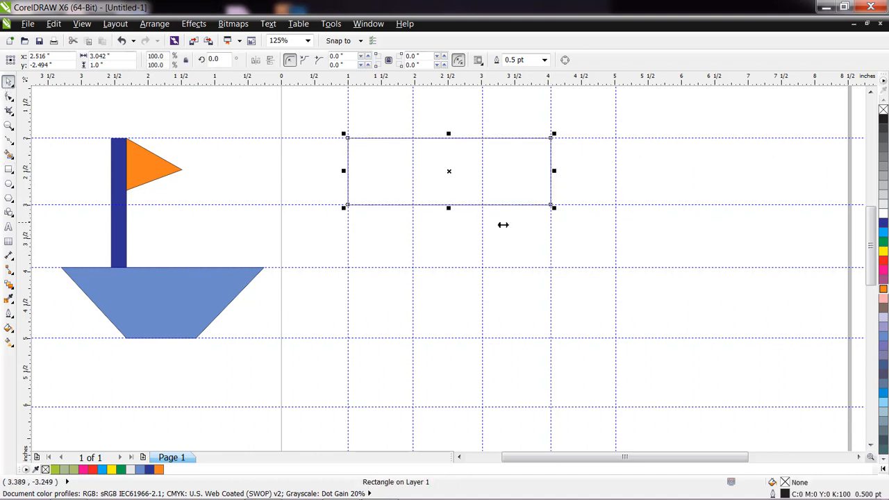
left_click(516, 191)
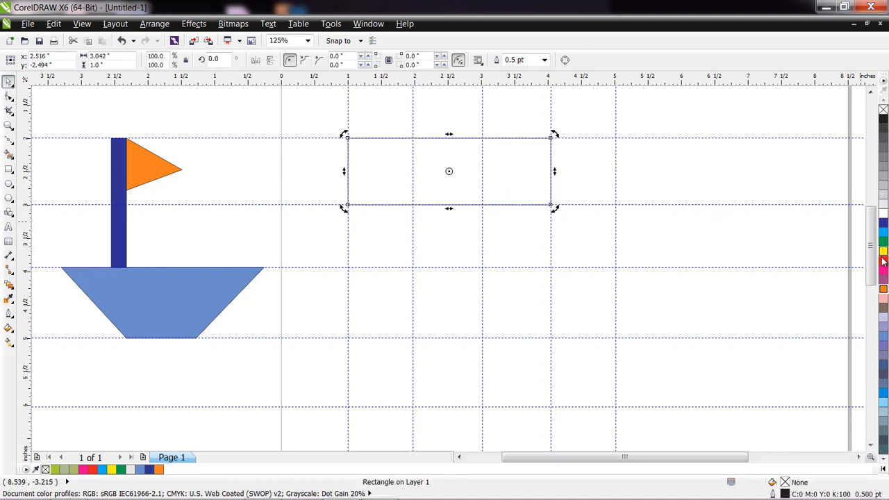
left_click(884, 289)
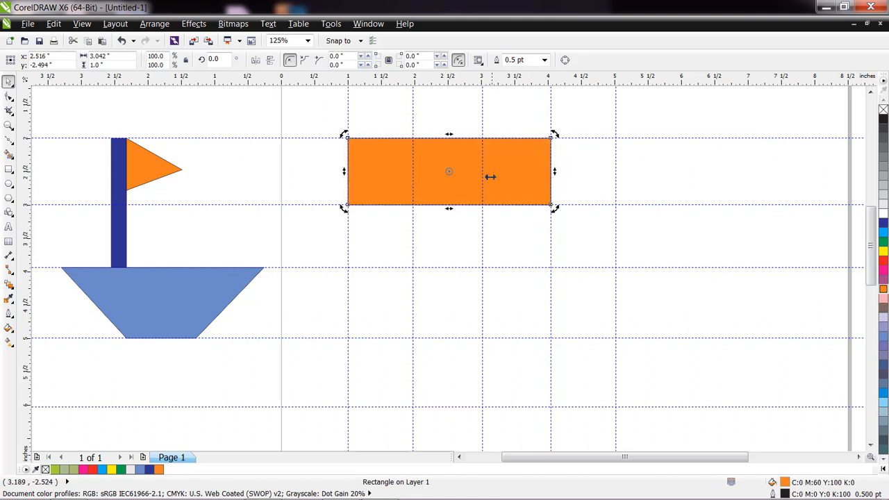
Step: Duplicate the orange rectangle straight down twice as stacked stripes, filling the middle one white and the lowest one green
left_click(467, 181)
left_click_drag(459, 178, 453, 237)
left_click(883, 215)
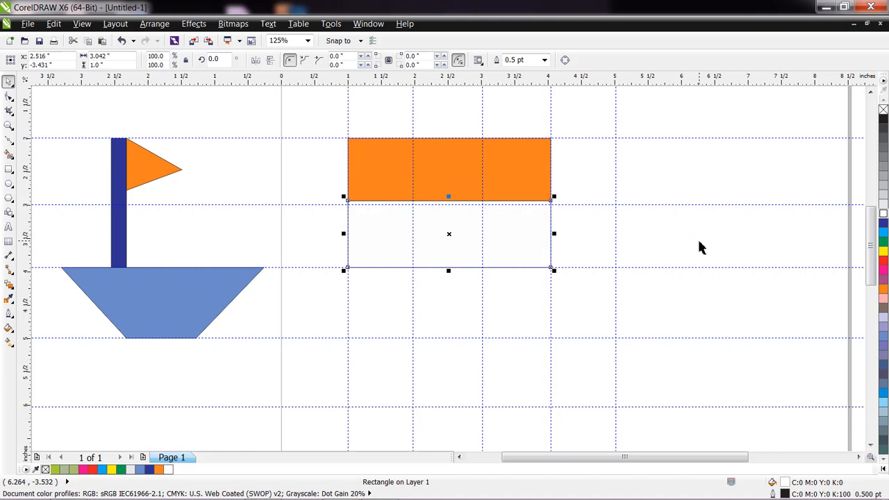
left_click_drag(455, 234, 453, 303)
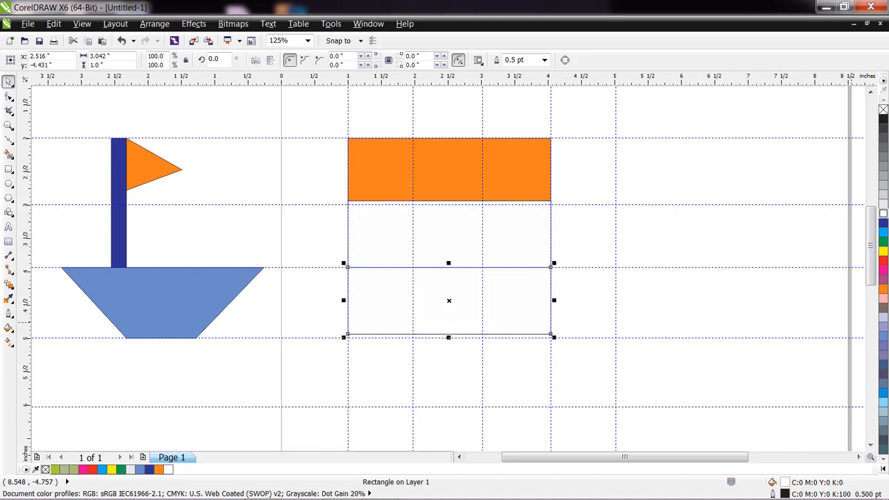
left_click(883, 242)
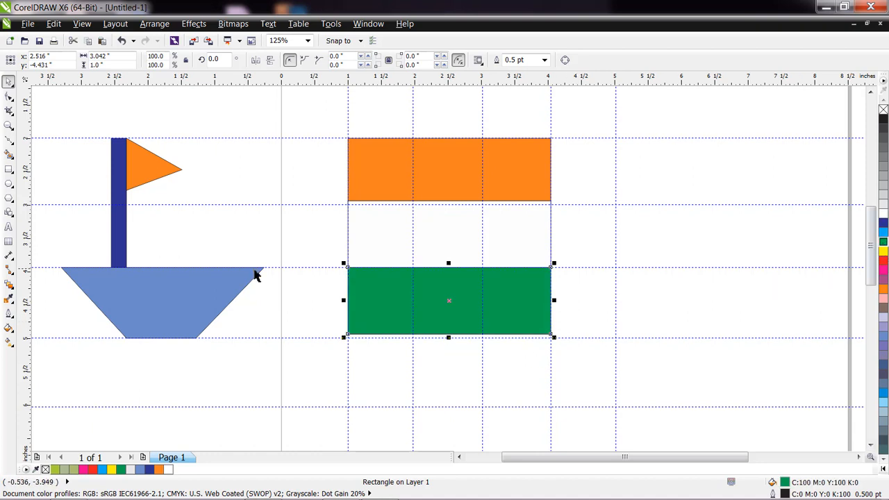
Step: Select all shapes of the boat beside the page and delete them
left_click_drag(56, 121, 246, 347)
key("Delete")
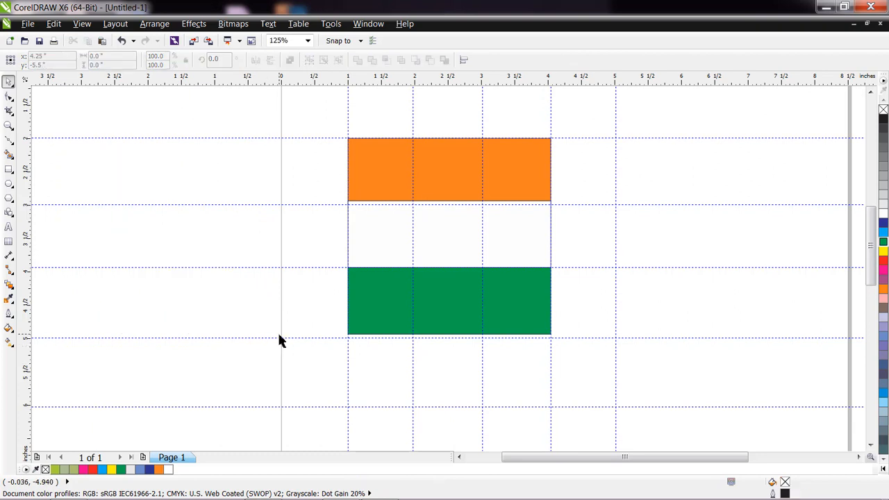
Step: Select the three flag stripes and stretch them to the right as far as the 5-inch vertical guideline
scroll(456, 391, "down", 1)
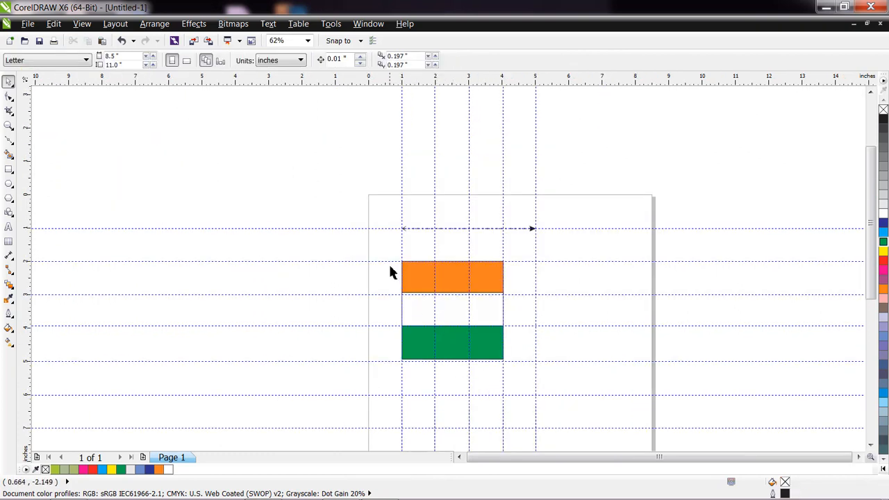
left_click_drag(383, 250, 536, 378)
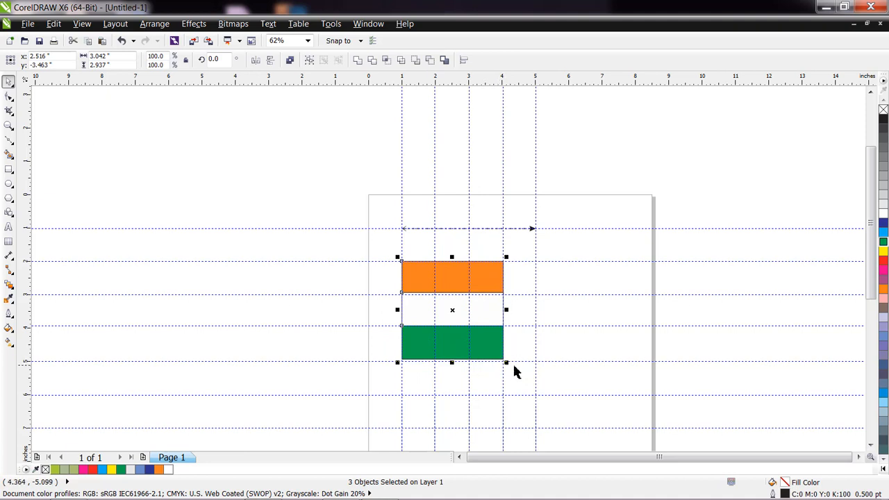
scroll(479, 352, "up", 1)
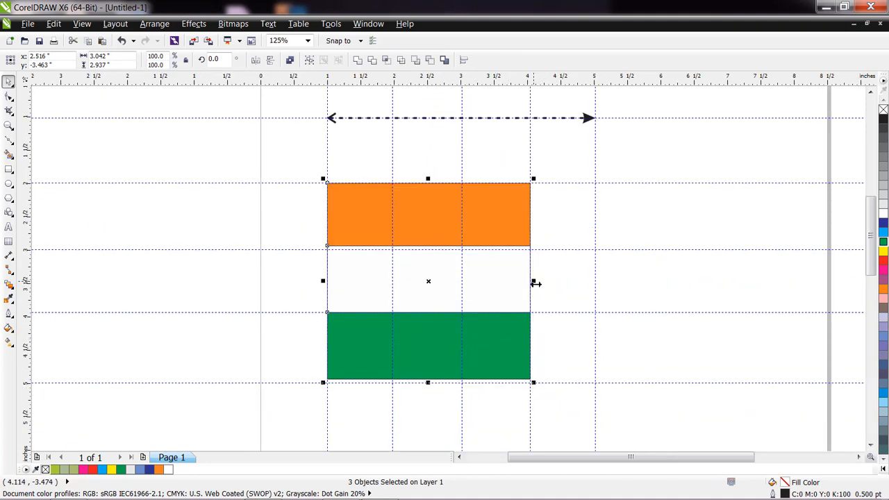
left_click_drag(535, 283, 602, 284)
left_click(654, 305)
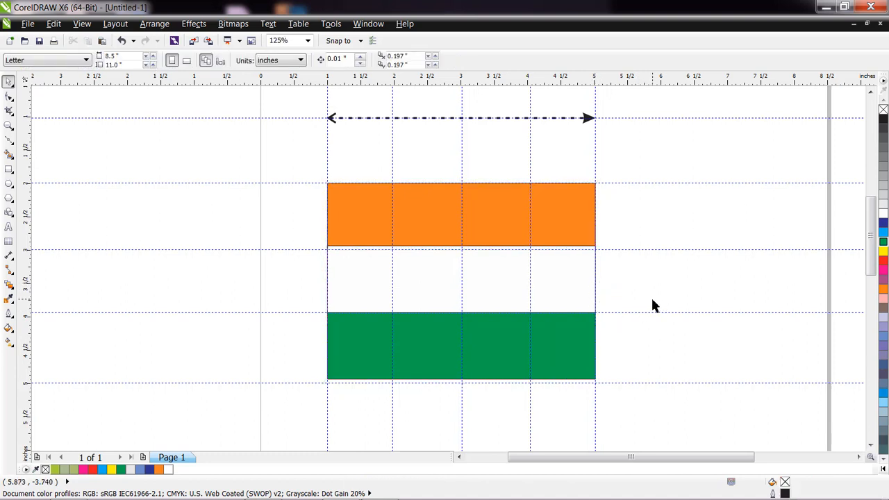
Step: Draw a closed Pen outline about 0.979 by 3.669 inches between the 1- and 2-inch verticals, going down from the 7-inch horizontal, redrawing its closing segment
scroll(628, 314, "down", 1)
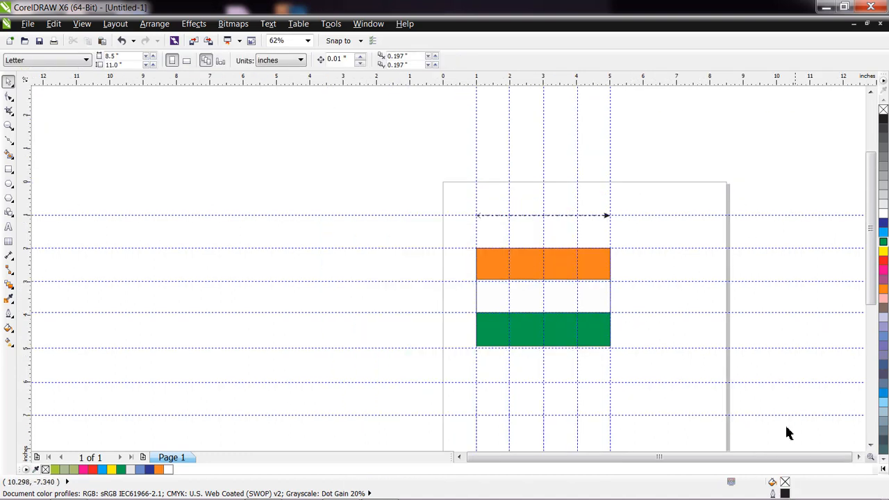
left_click(871, 445)
left_click(871, 446)
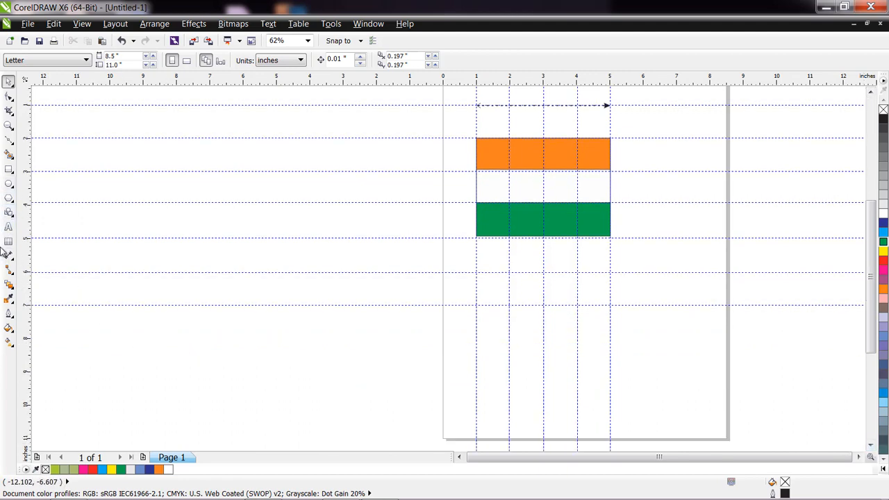
left_click(12, 145)
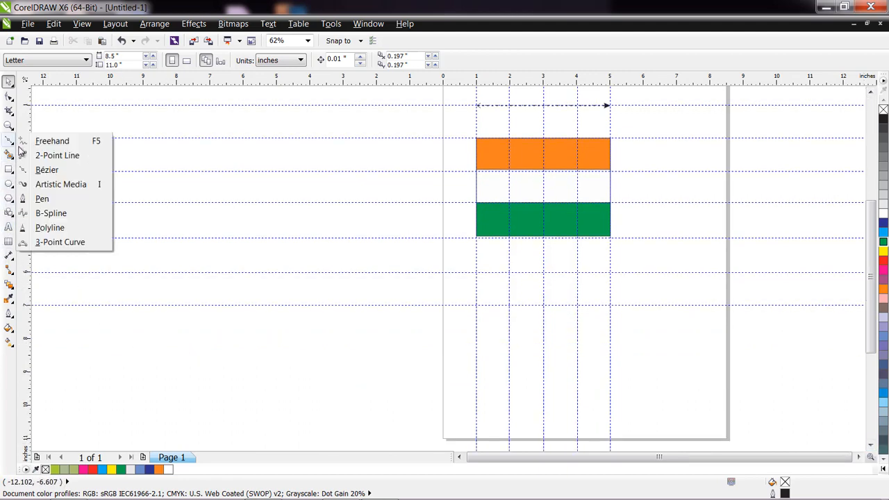
left_click(43, 200)
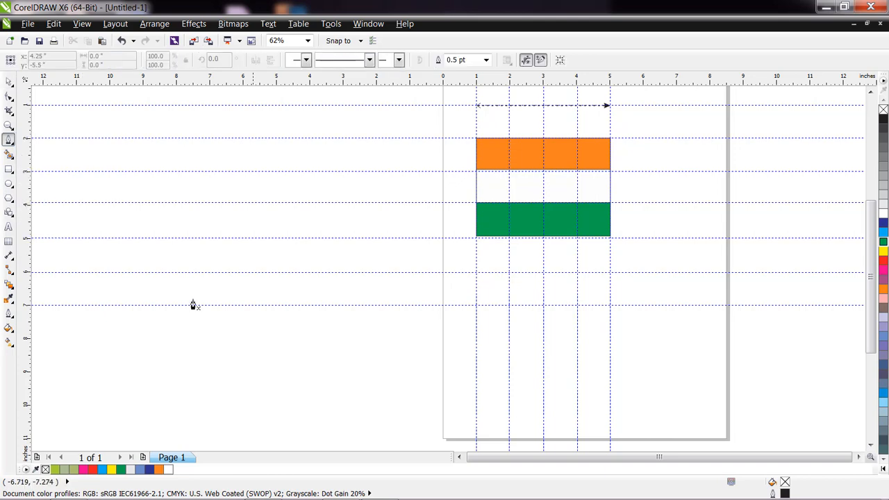
left_click(476, 426)
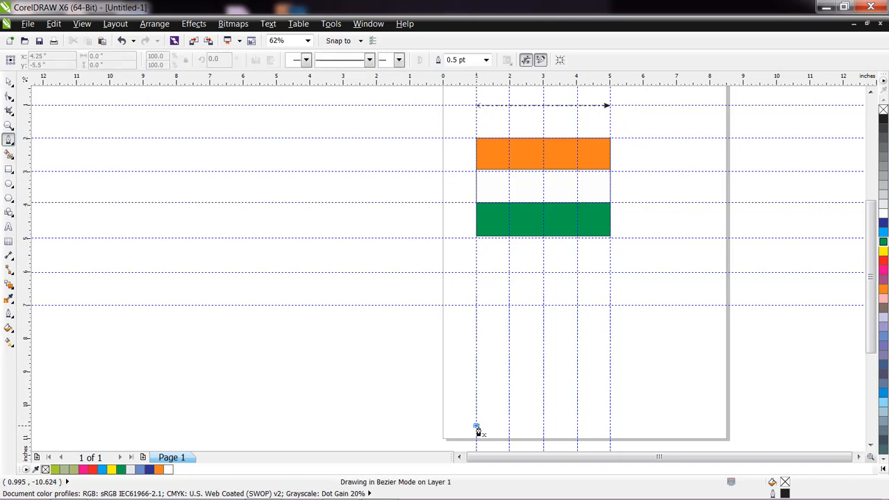
left_click(476, 305)
left_click(509, 305)
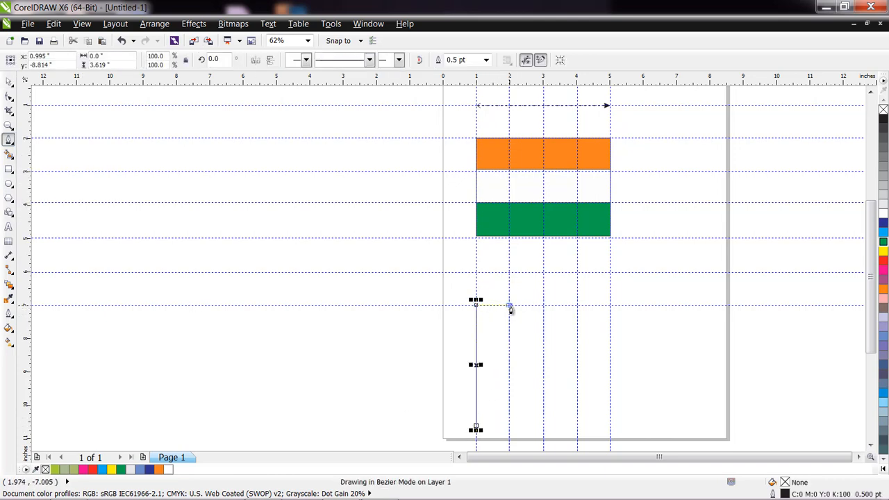
left_click(510, 426)
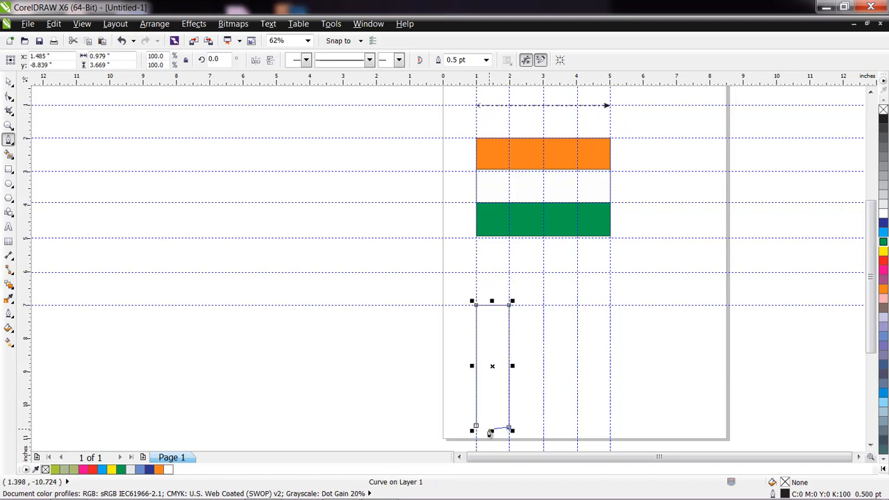
left_click(476, 426)
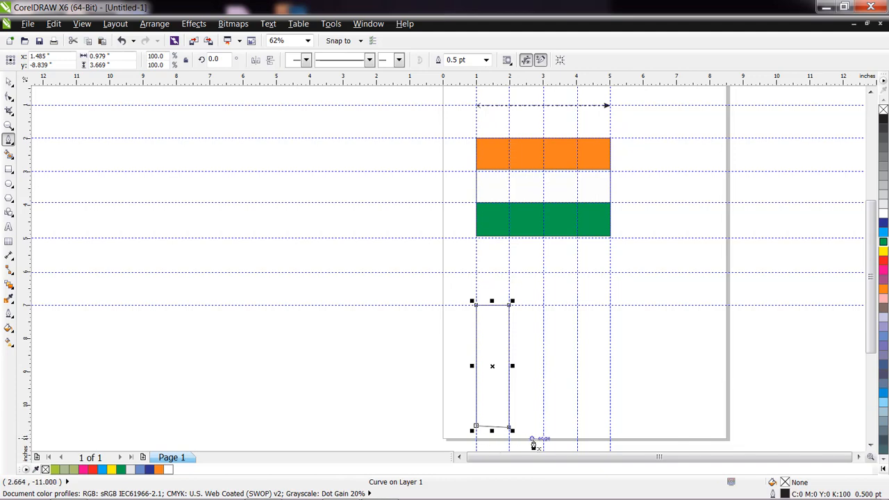
key("ctrl+z")
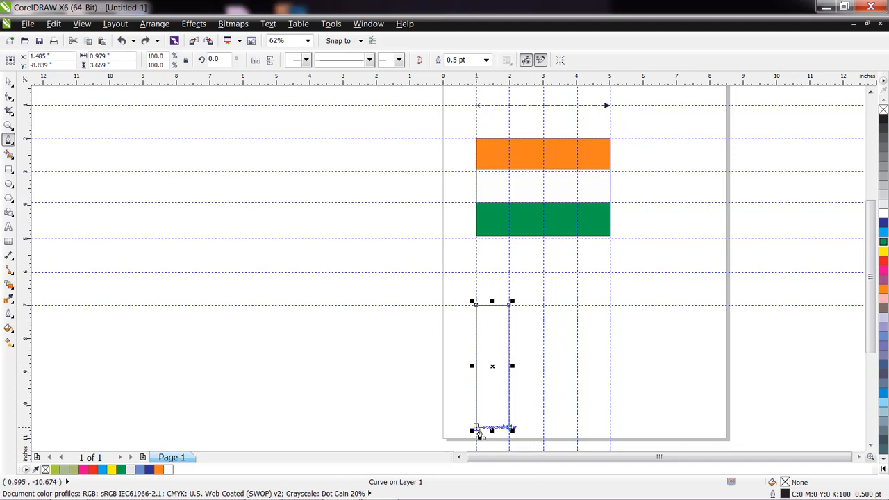
left_click(476, 431)
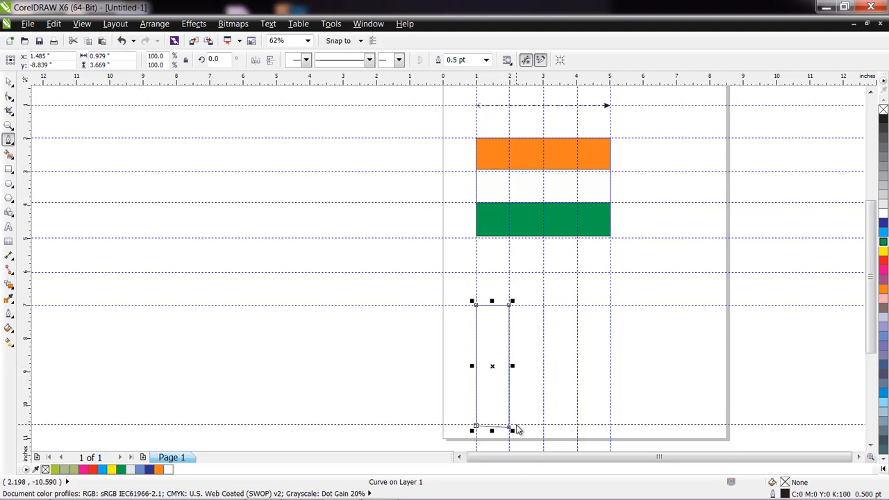
Step: Move the two lower nodes of the pole outline up onto the lowest horizontal guideline so its bottom edge is level
key("Escape")
scroll(513, 429, "up", 4)
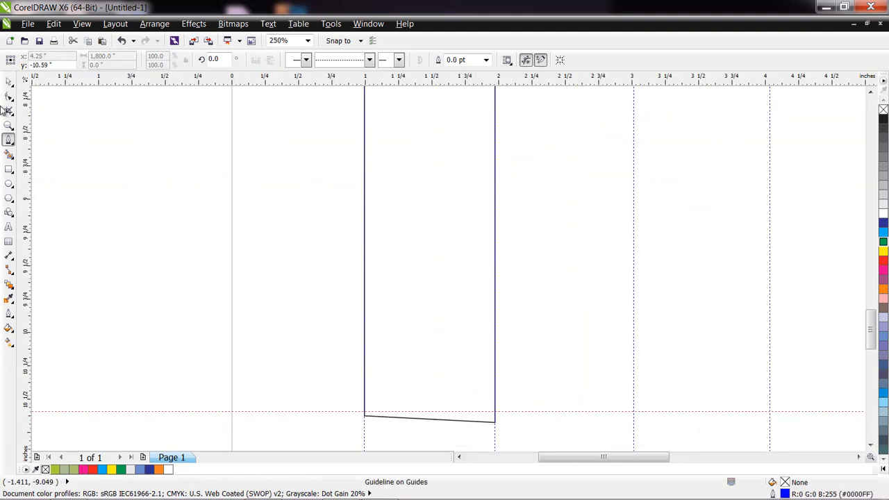
left_click(9, 97)
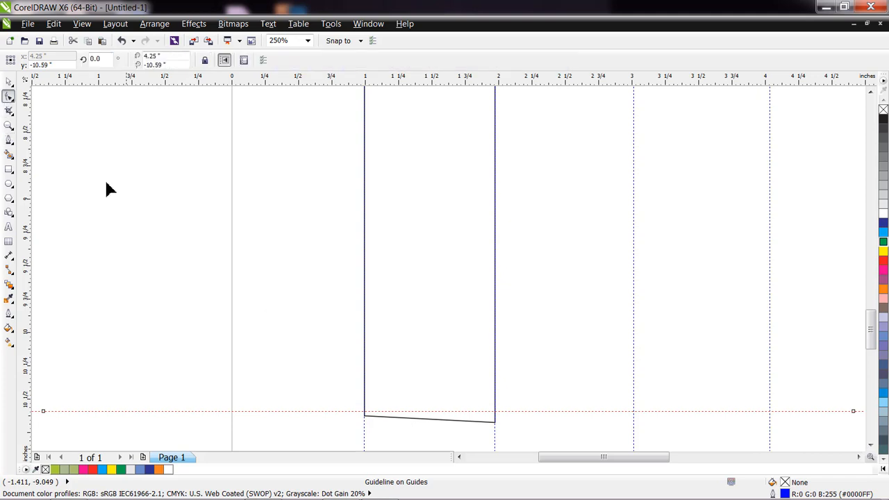
left_click(427, 419)
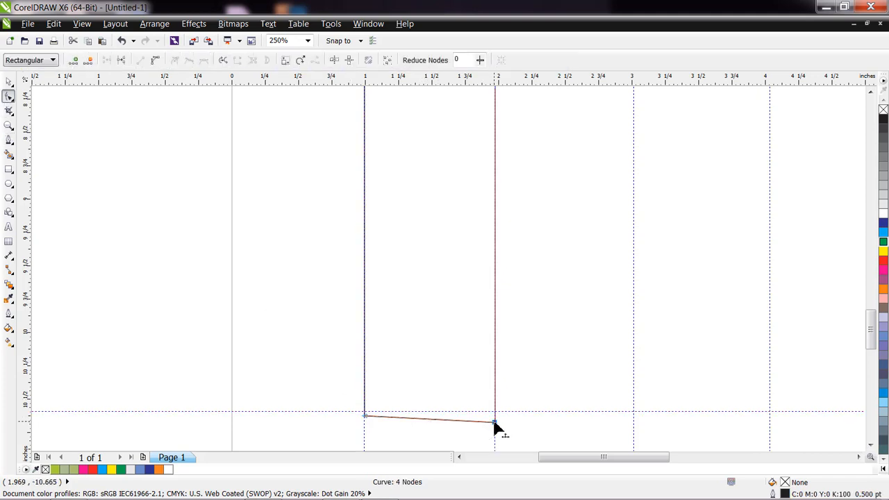
left_click_drag(494, 422, 495, 412)
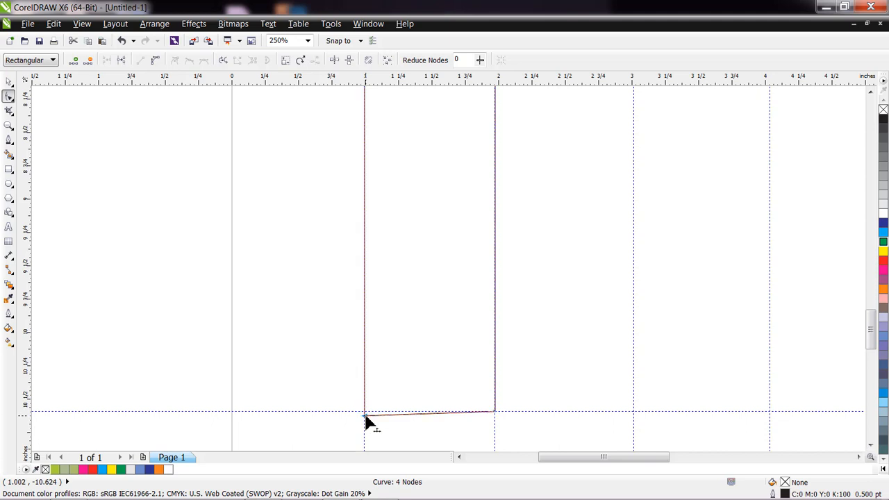
left_click_drag(366, 419, 367, 411)
scroll(442, 367, "down", 3)
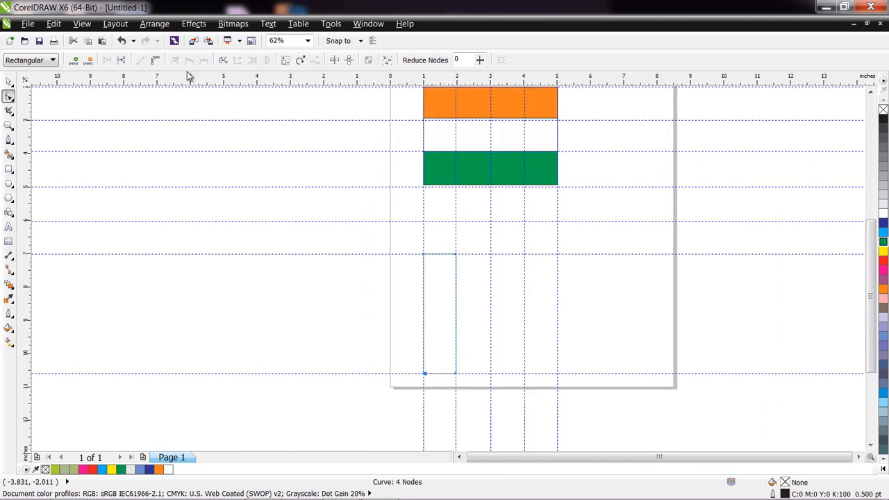
Step: Narrow the pole outline from its left side to about 0.49 inch and fill it with 80% black
left_click(9, 81)
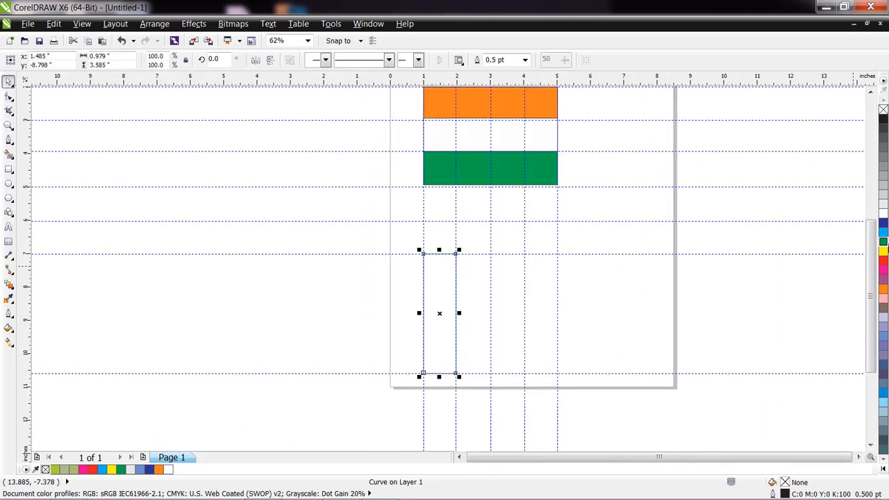
left_click(883, 223)
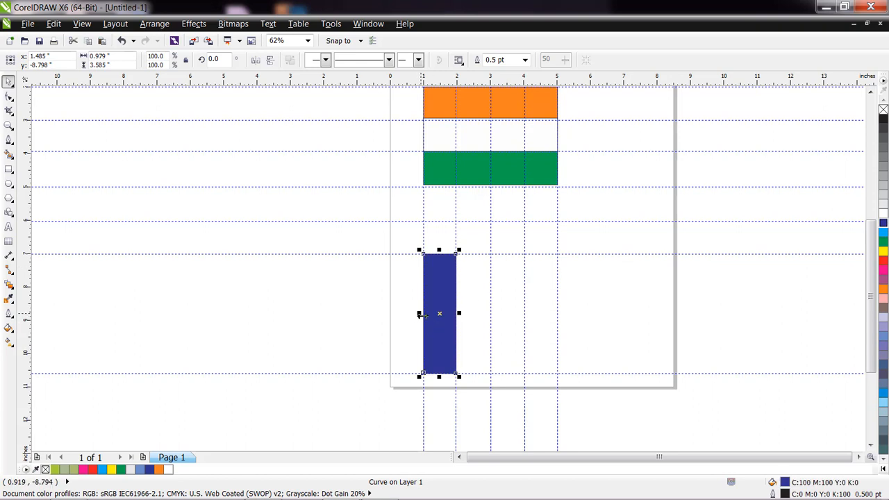
left_click_drag(419, 314, 439, 316)
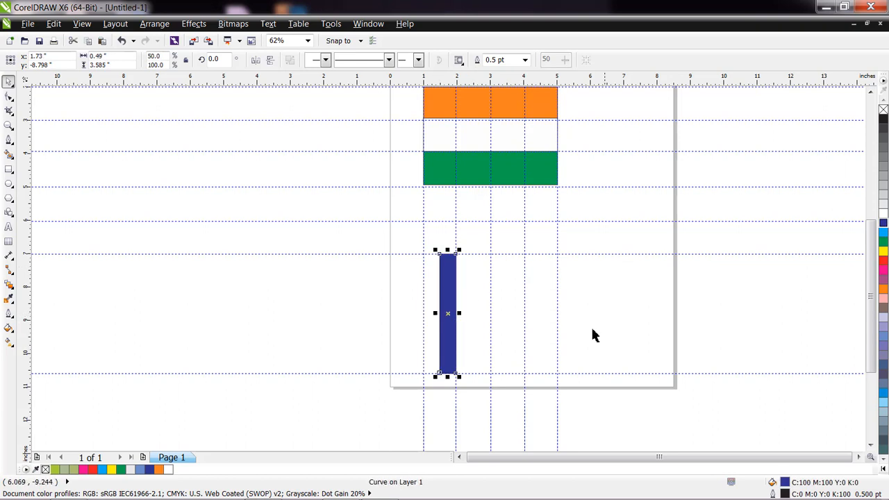
left_click(884, 138)
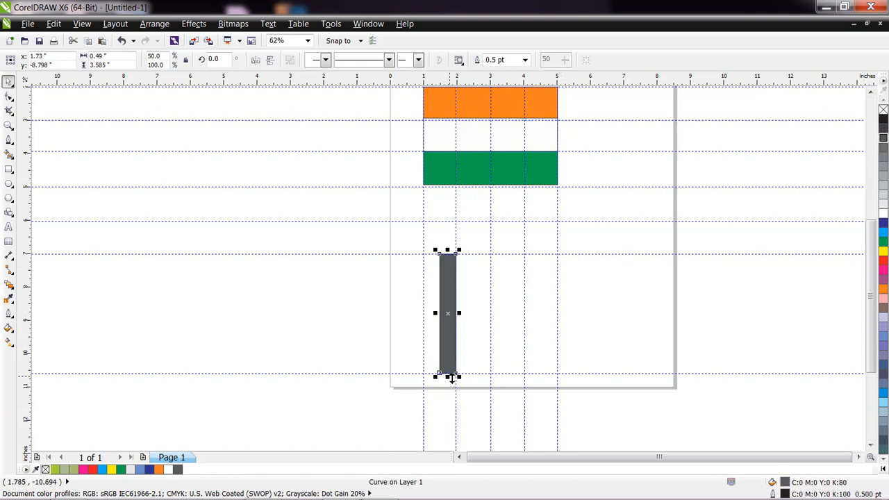
Step: Lengthen the grey pole downward to about 5.456 inches and place it against the flag's left edge, level with the orange stripe's top
left_click_drag(452, 377, 450, 438)
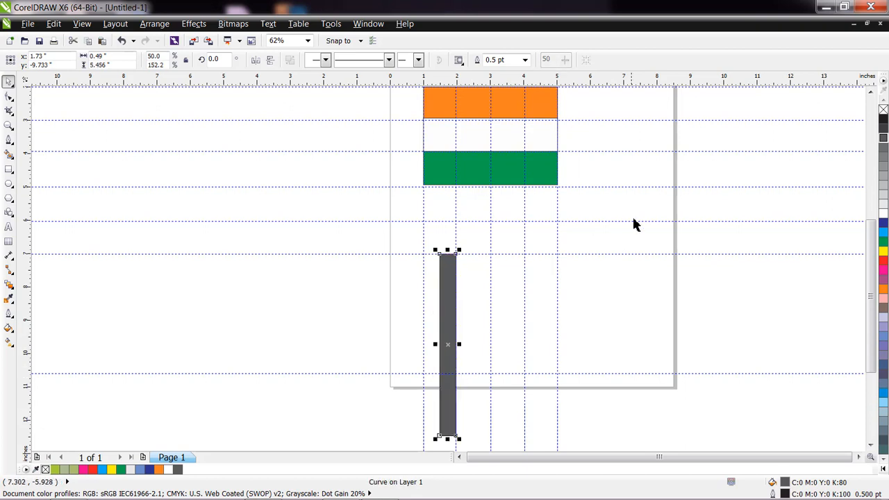
scroll(560, 230, "down", 1)
left_click_drag(506, 285, 487, 203)
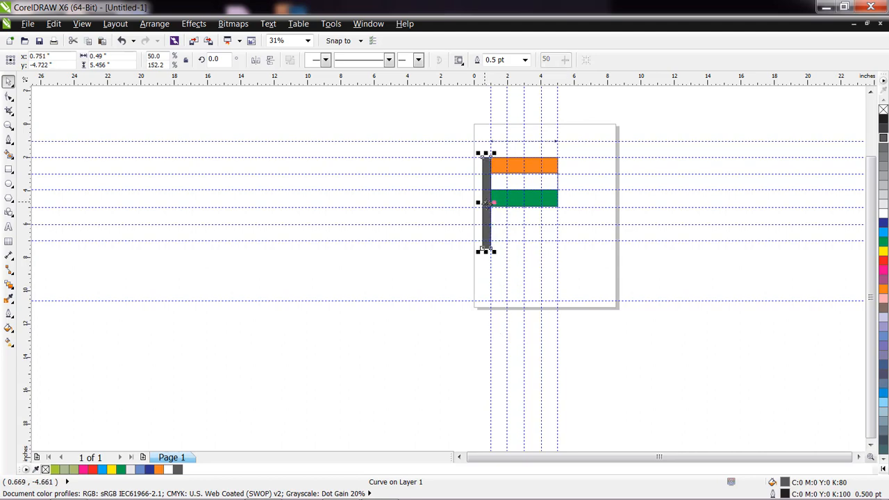
left_click(620, 293)
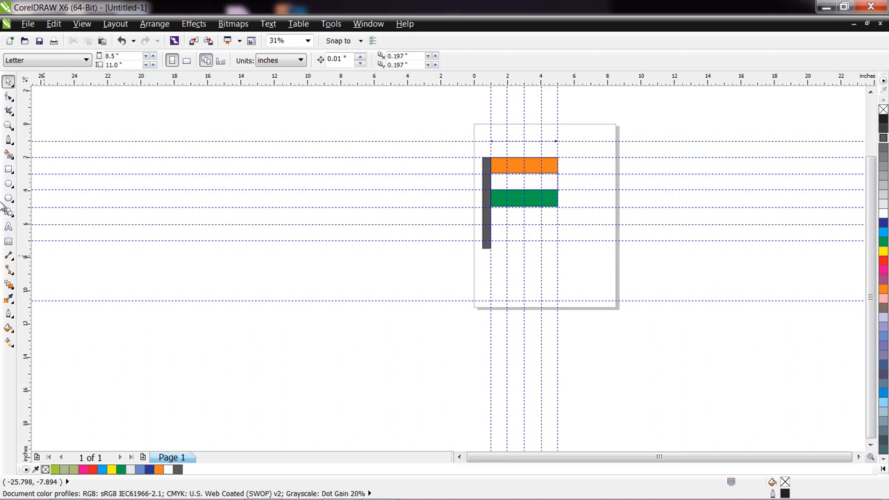
Step: Outside the page's lower right corner, draw an ellipse about 1.567 by 1.5 inches and a blue-filled prohibition-sign shape about 2.633 inches across
left_click(8, 183)
left_click_drag(661, 344, 689, 369)
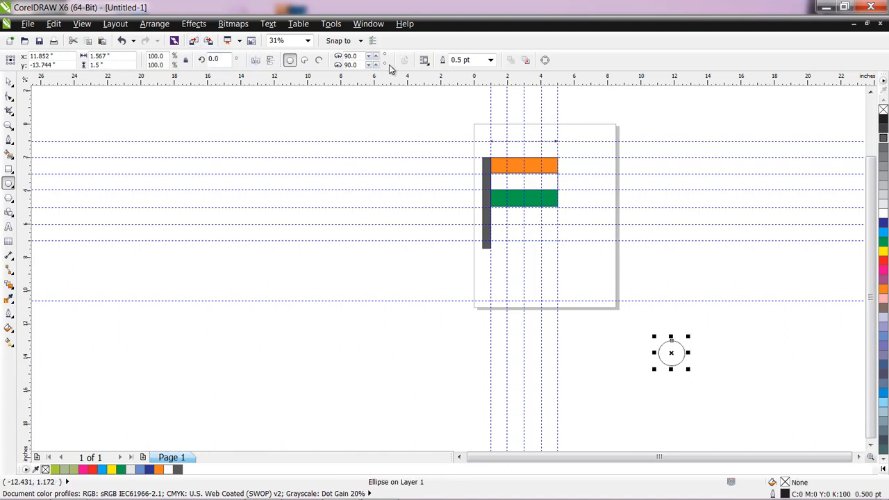
left_click(8, 212)
left_click(290, 59)
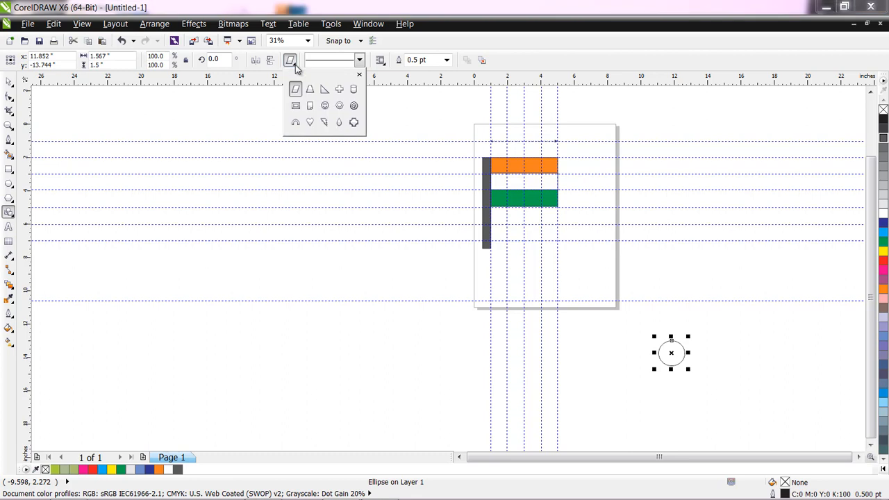
left_click(355, 105)
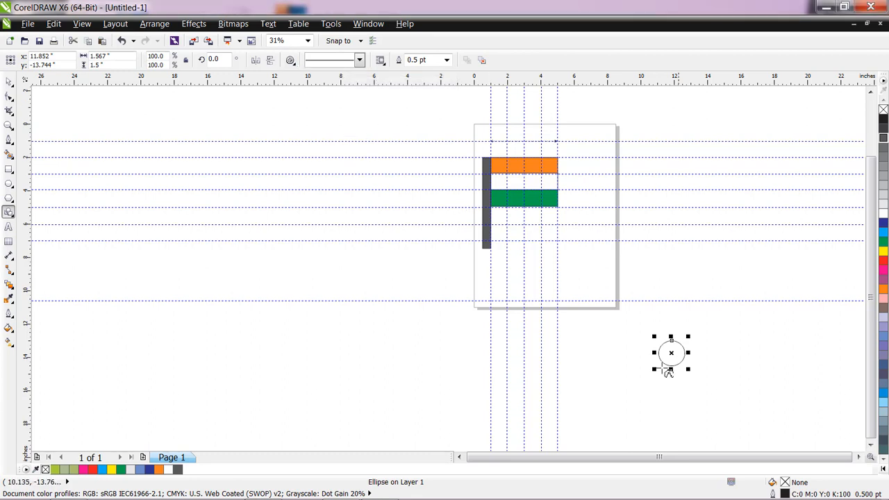
left_click_drag(752, 339, 801, 381)
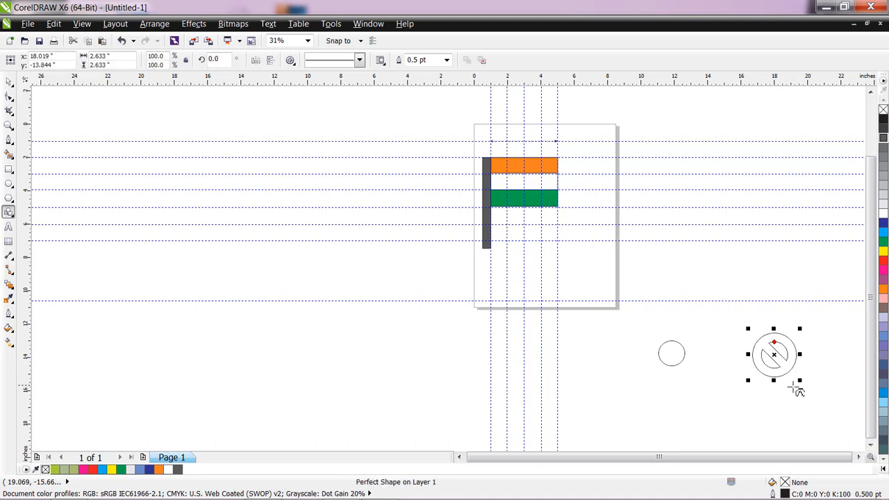
left_click(884, 226)
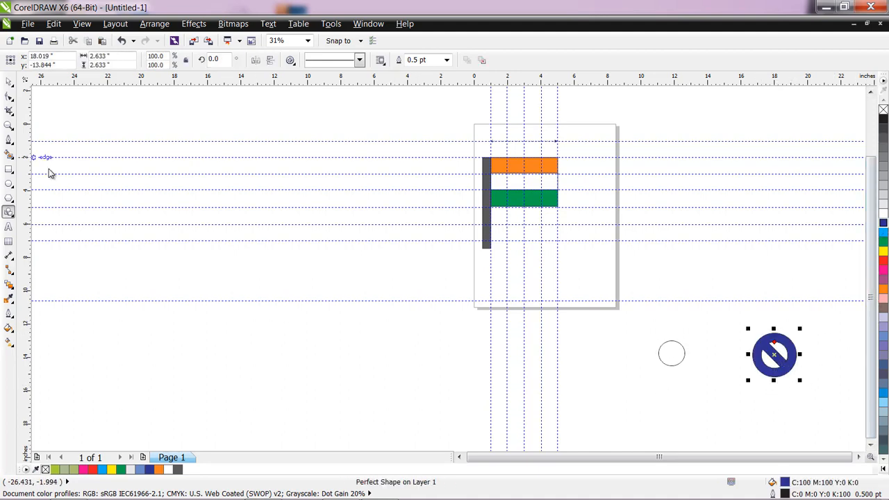
Step: Make a copy of the blue symbol rotated to about 276.6 degrees around the same centre so the diagonal bars cross
left_click(8, 82)
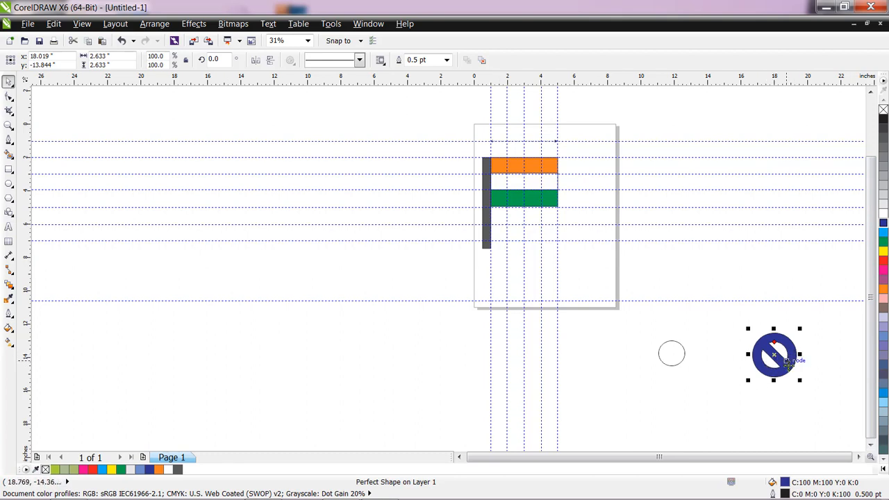
left_click(773, 356)
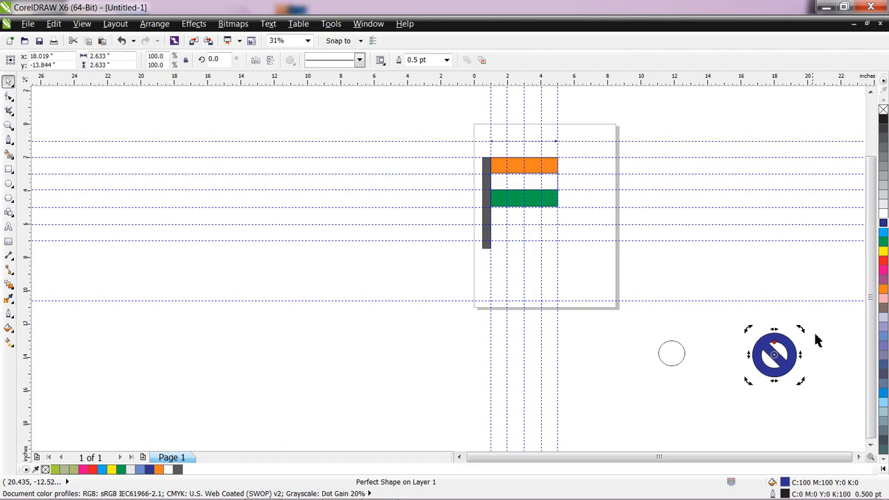
mouse_move(799, 327)
left_mouse_down()
mouse_move(820, 352)
mouse_move(803, 378)
left_mouse_up()
left_click(717, 322)
Step: Select both blue symbols, move them onto the flag's white stripe and shrink them to about 0.972 inch across
left_click_drag(735, 321, 811, 387)
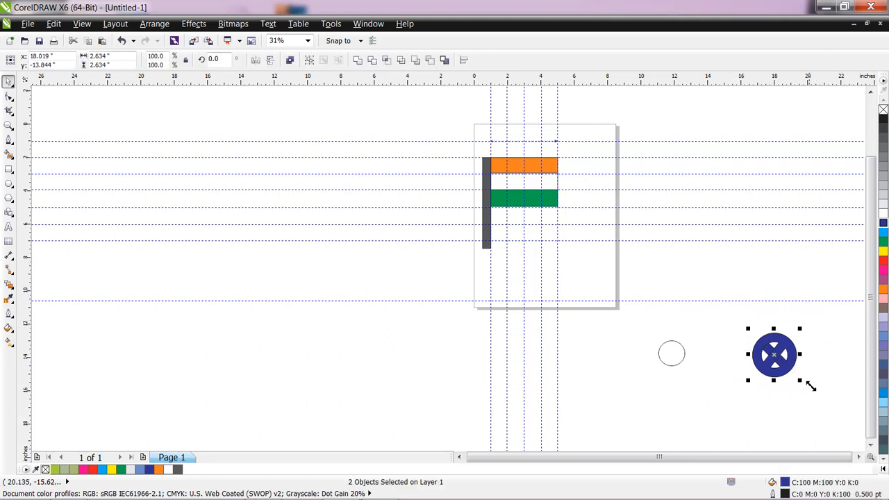
left_click_drag(774, 355, 693, 290)
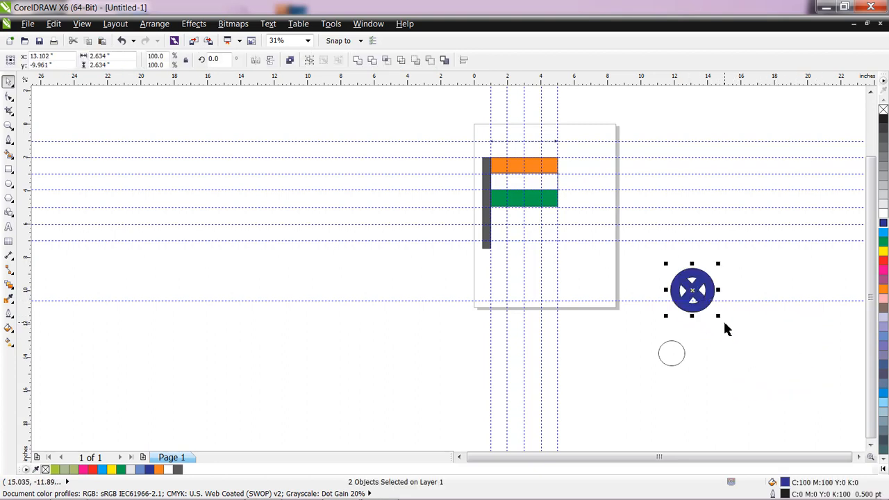
left_click_drag(722, 319, 525, 182)
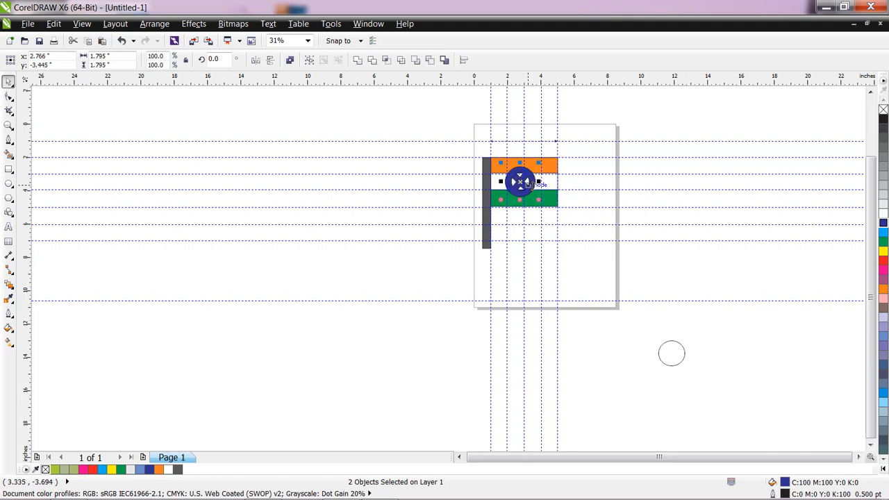
scroll(533, 187, "up", 4)
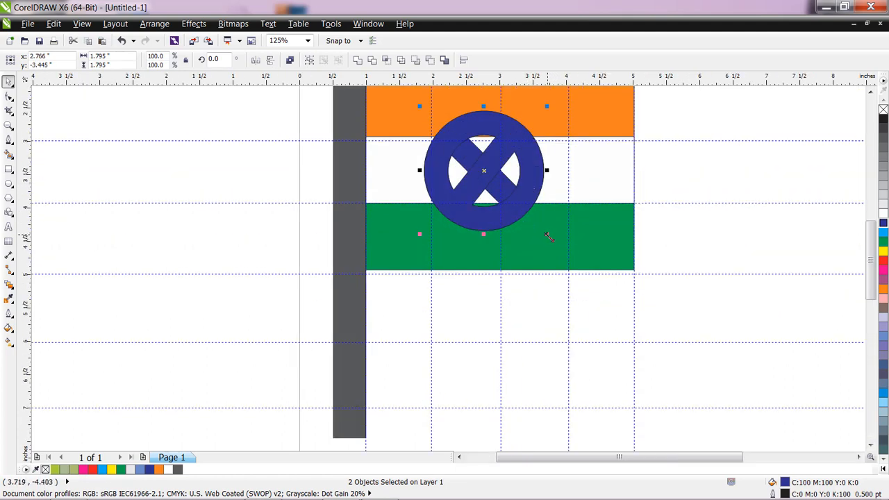
left_click_drag(549, 236, 529, 208)
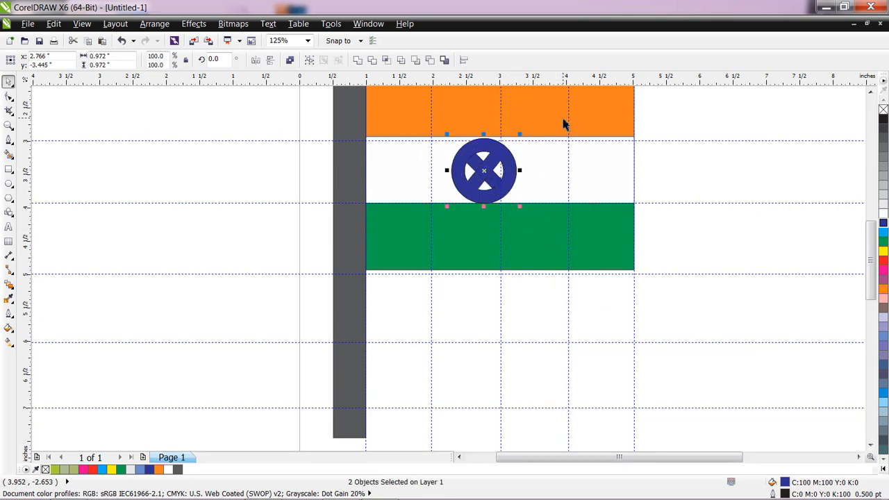
Step: Select the rotated symbol alone and realign it over the other one between the orange and green stripes
scroll(518, 114, "up", 4)
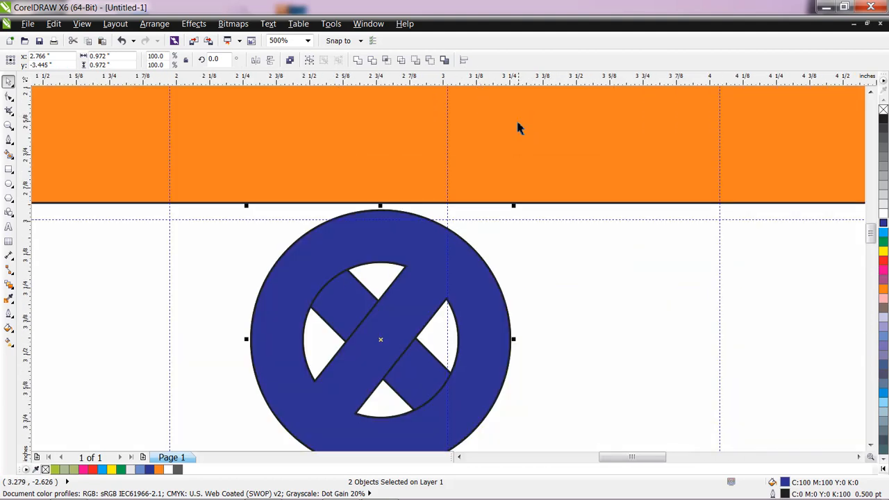
scroll(558, 188, "down", 2)
left_click(594, 230)
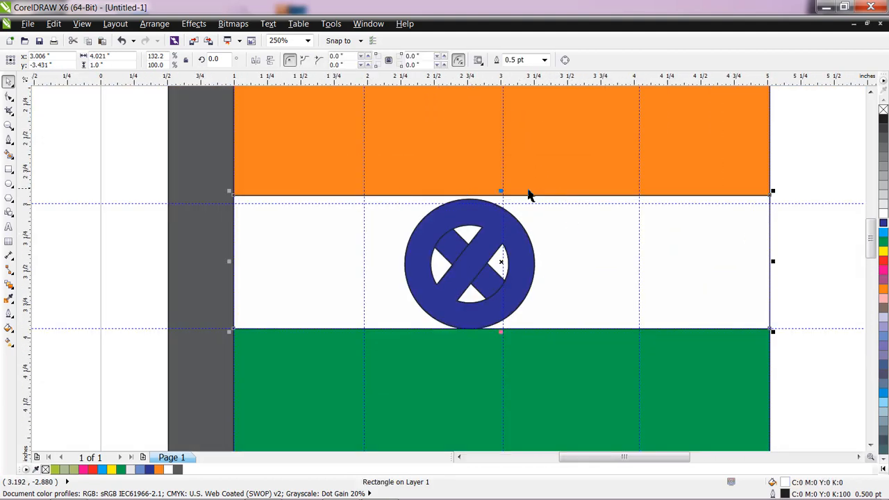
left_click(520, 262)
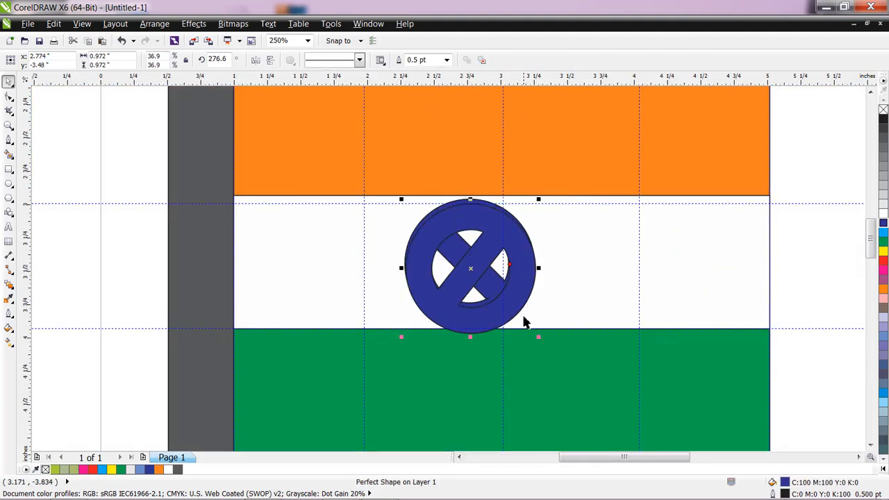
left_click_drag(528, 286, 526, 281)
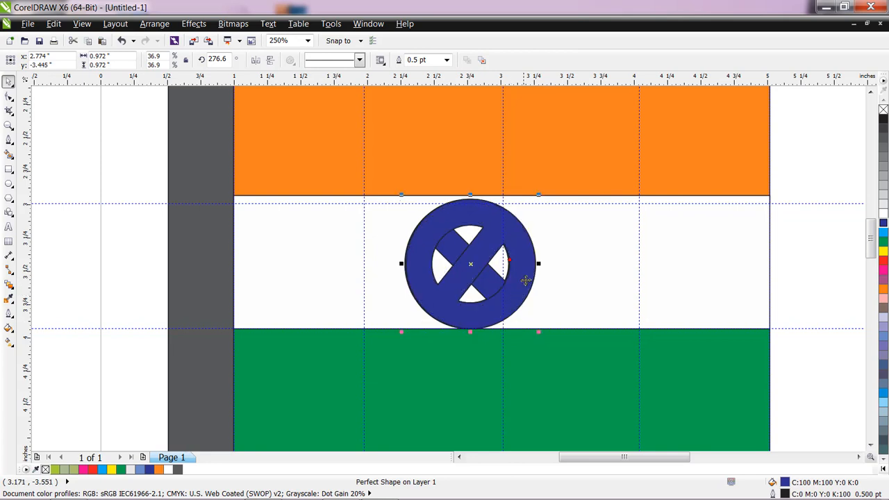
left_click_drag(540, 332, 533, 327)
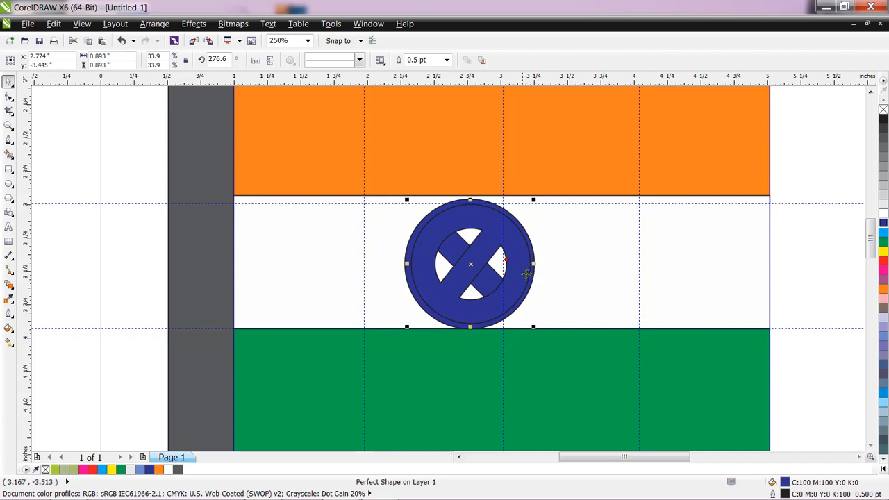
key("ctrl+z")
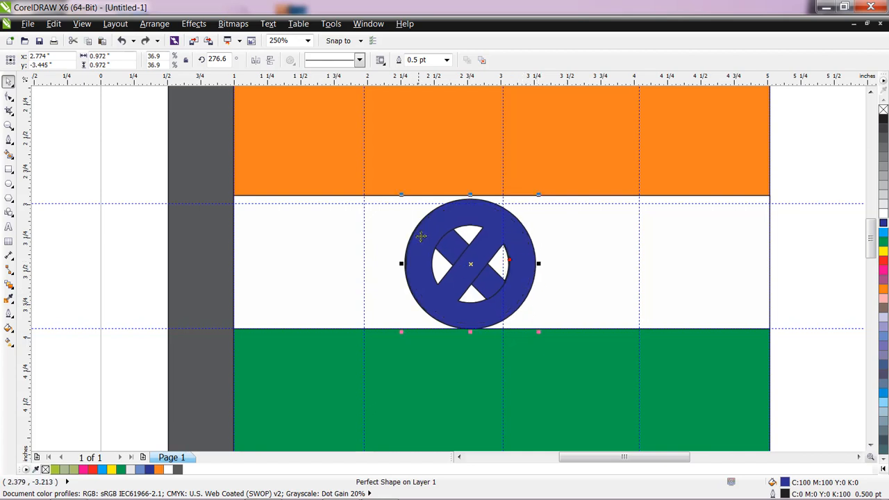
left_click(822, 284)
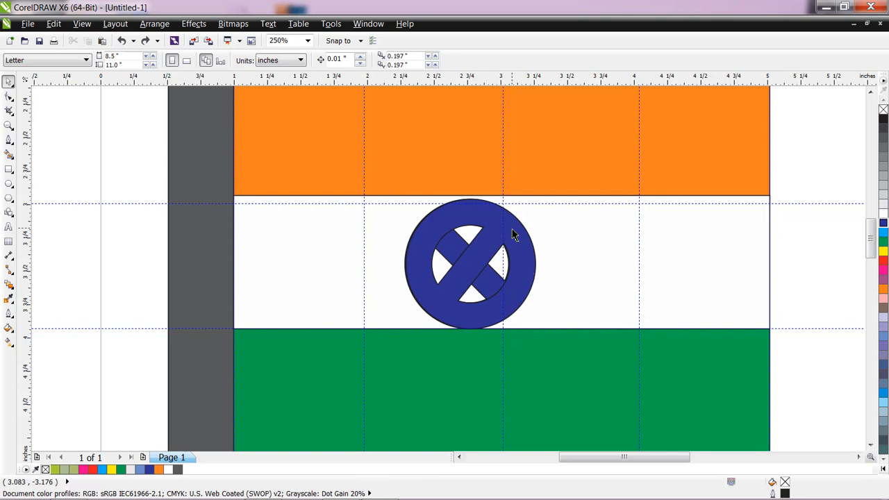
Step: Select both overlapping blue wheel shapes and shrink them together about their centre to about 0.784 by 0.778 inches
left_click(512, 232)
left_click(492, 287, "shift")
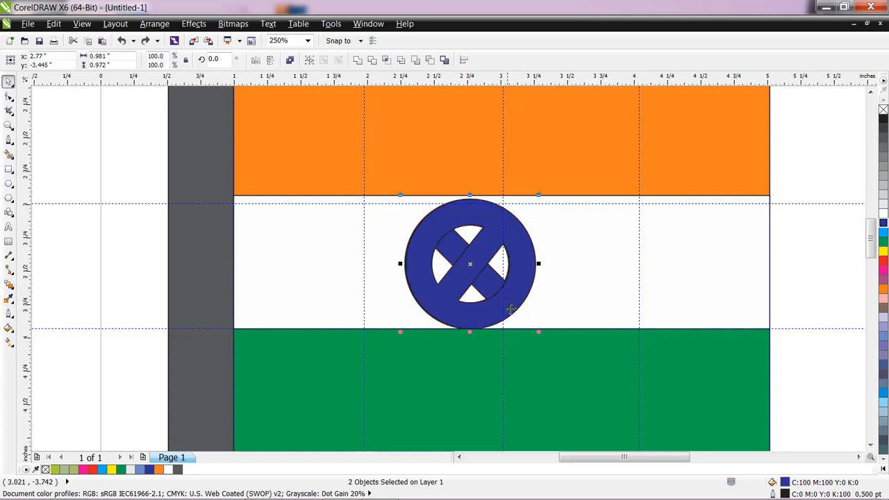
left_click_drag(540, 335, 528, 322)
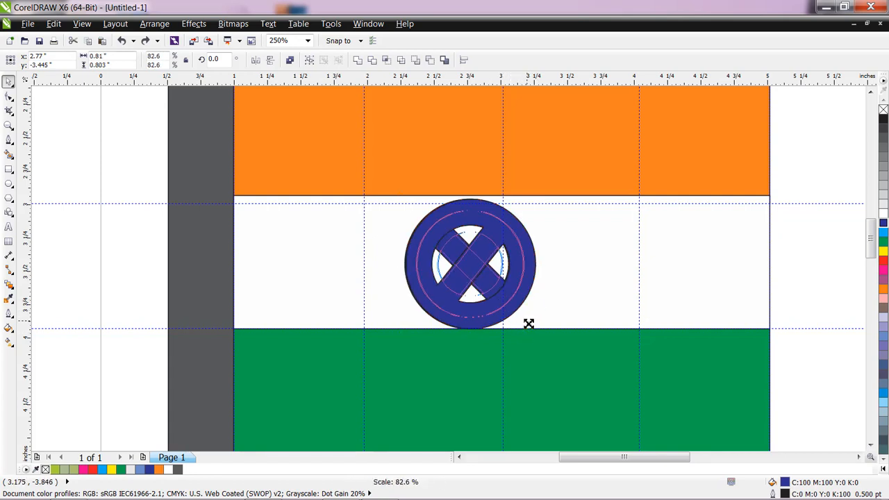
Step: Lower the upper edge of the white stripe to the 3-inch horizontal guideline, making the stripe about 0.938 inches high
left_click(555, 221)
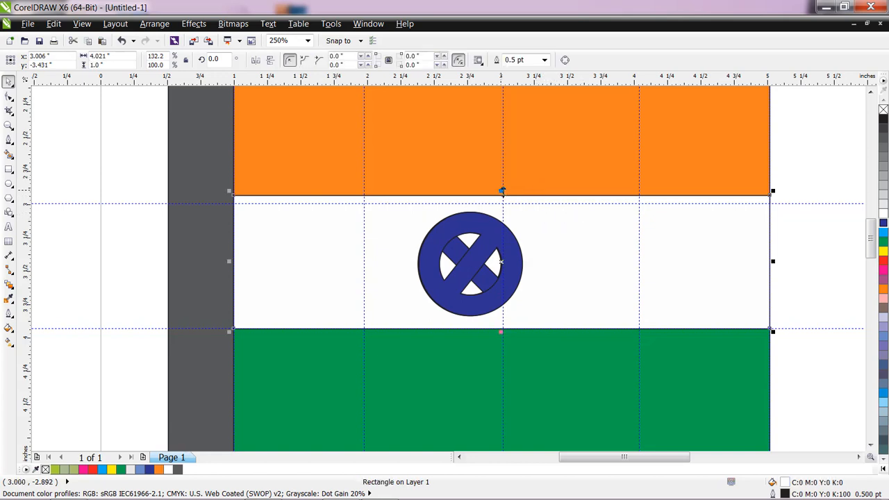
left_click_drag(502, 191, 501, 203)
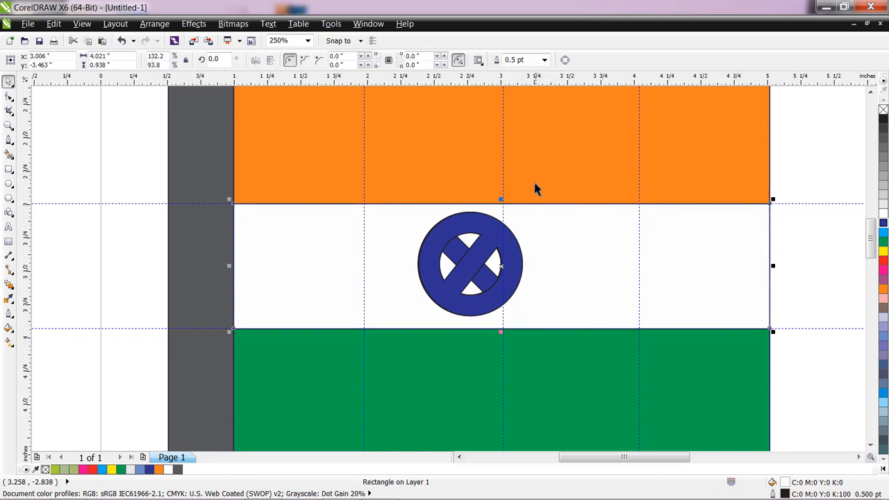
left_click(658, 265)
Step: Select both blue wheel shapes and enlarge them together about their centre to about 0.91 by 0.903 inches
left_click(480, 260)
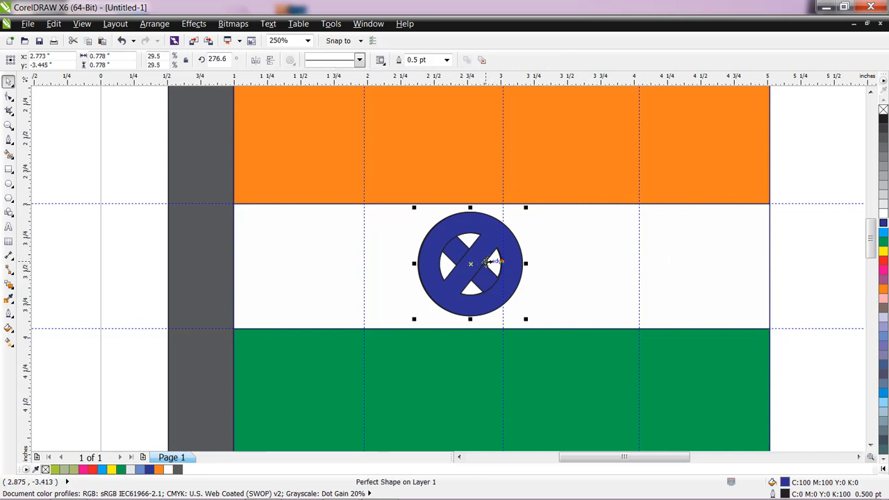
left_click(457, 253, "shift")
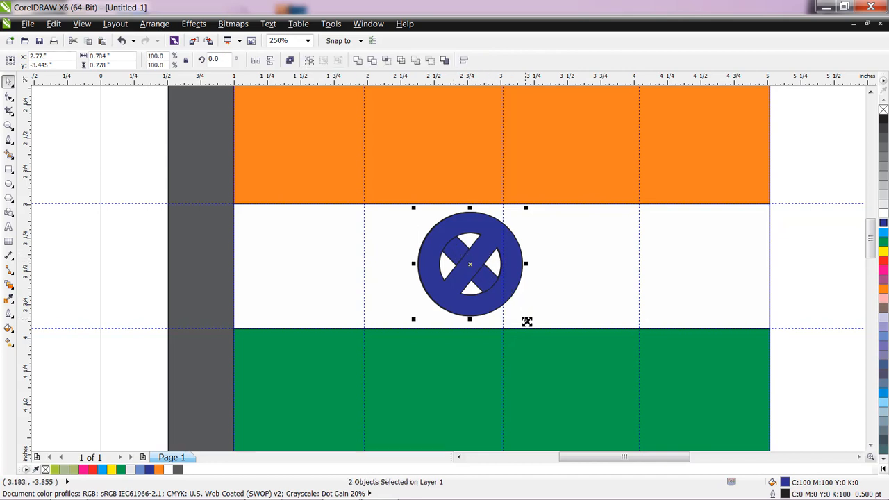
left_click_drag(528, 322, 537, 329)
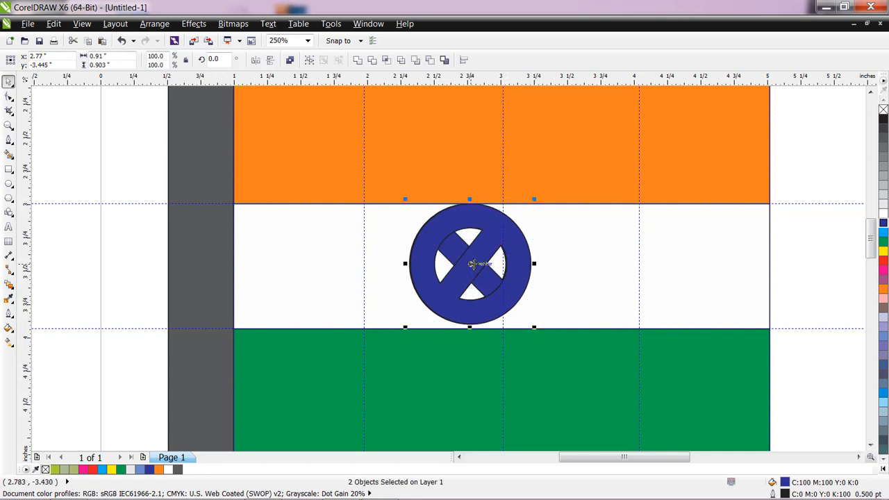
Step: Move both blue wheel shapes off the flag to the empty area above and to the right of the page
left_click_drag(473, 264, 474, 275)
scroll(517, 255, "down", 3)
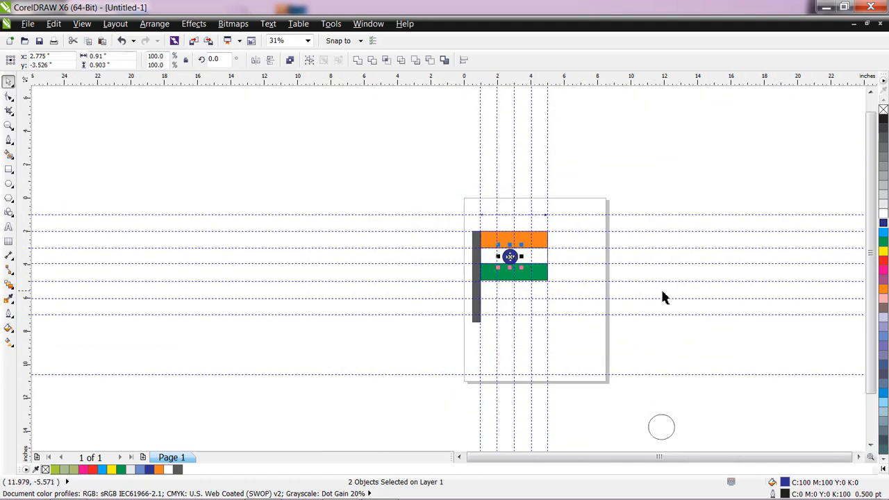
left_click_drag(510, 257, 643, 149)
scroll(652, 125, "up", 5)
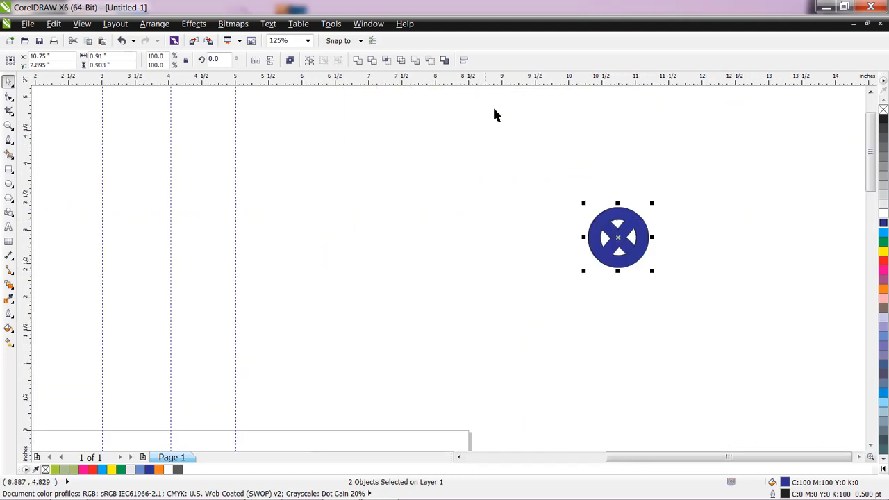
left_click(641, 255)
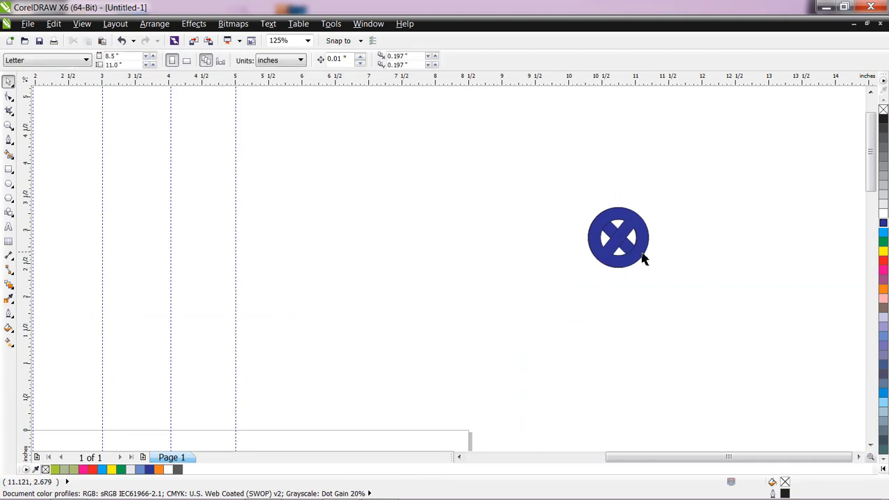
left_click_drag(625, 244, 679, 235)
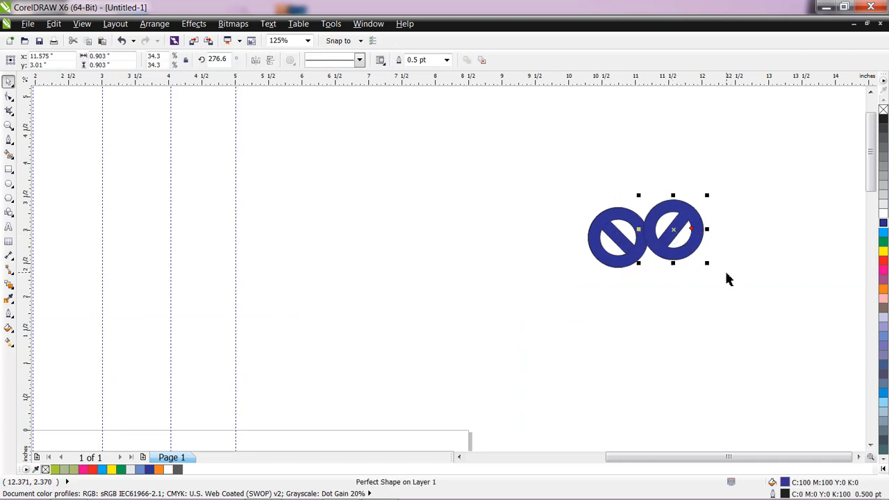
key("ctrl+z")
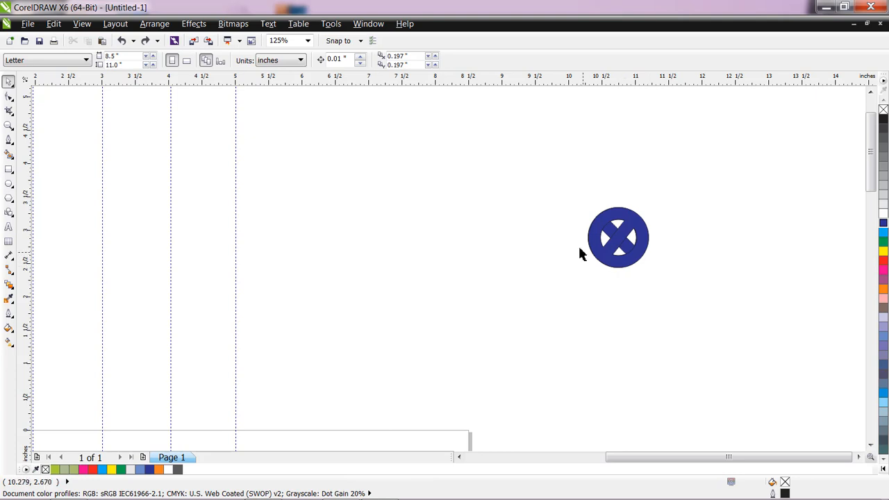
Step: Select both overlapping blue wheel shapes and group them
left_click(627, 240)
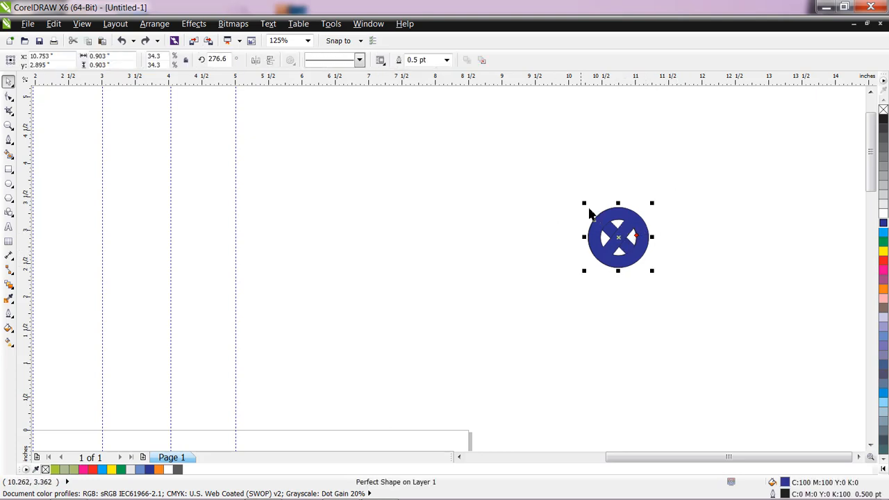
left_click_drag(594, 202, 700, 311)
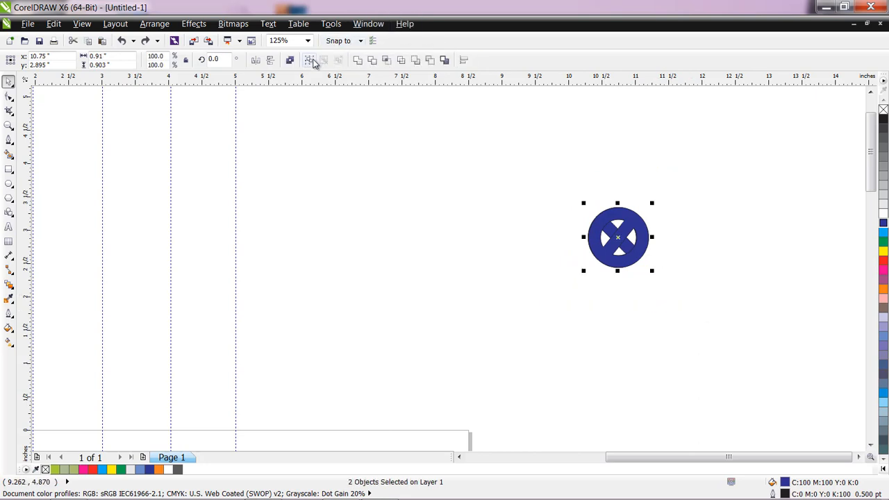
left_click(313, 62)
Step: Move the grouped wheel back onto the flag's white stripe so it rests between the orange and green stripes
scroll(398, 139, "down", 3)
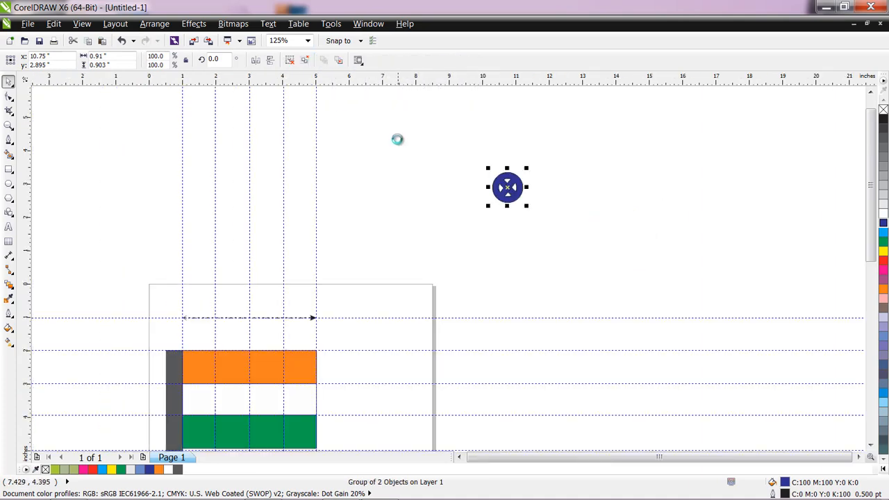
left_click_drag(425, 151, 361, 206)
scroll(361, 205, "up", 5)
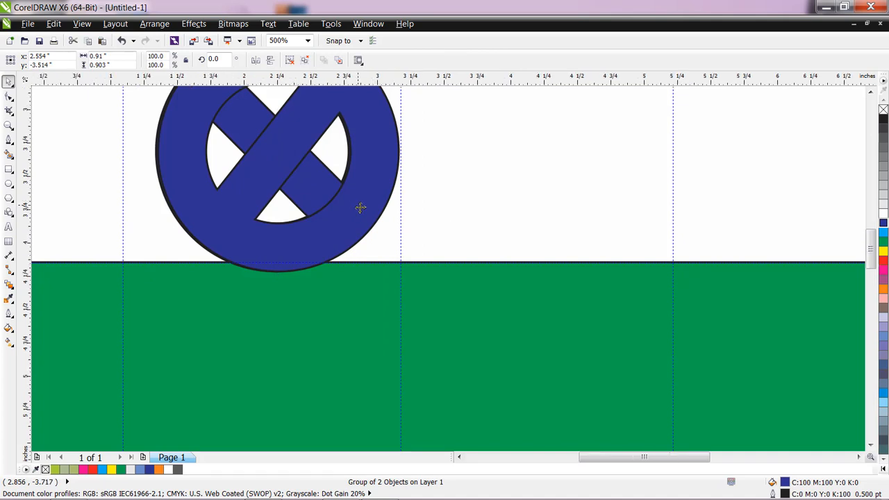
scroll(360, 189, "down", 1)
left_click_drag(328, 175, 332, 166)
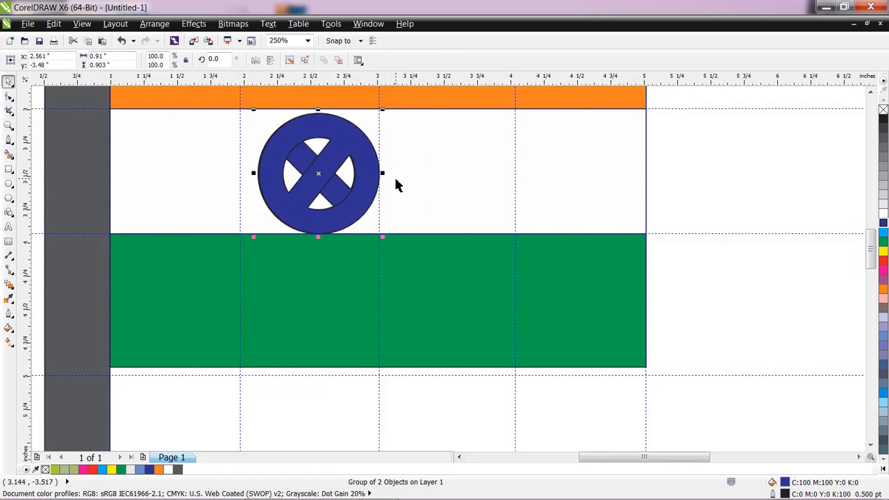
Step: Centre the grouped wheel horizontally on the flag at the 3-inch vertical guideline and deselect it
mouse_move(383, 237)
left_mouse_down()
mouse_move(389, 246)
mouse_move(389, 232)
left_mouse_up()
scroll(396, 210, "down", 1)
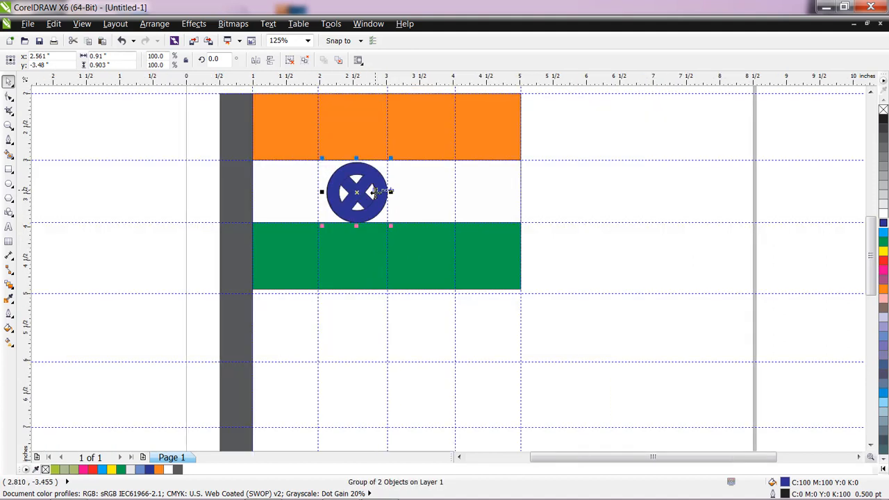
left_click_drag(358, 192, 386, 191)
scroll(430, 198, "down", 2)
left_click(409, 312)
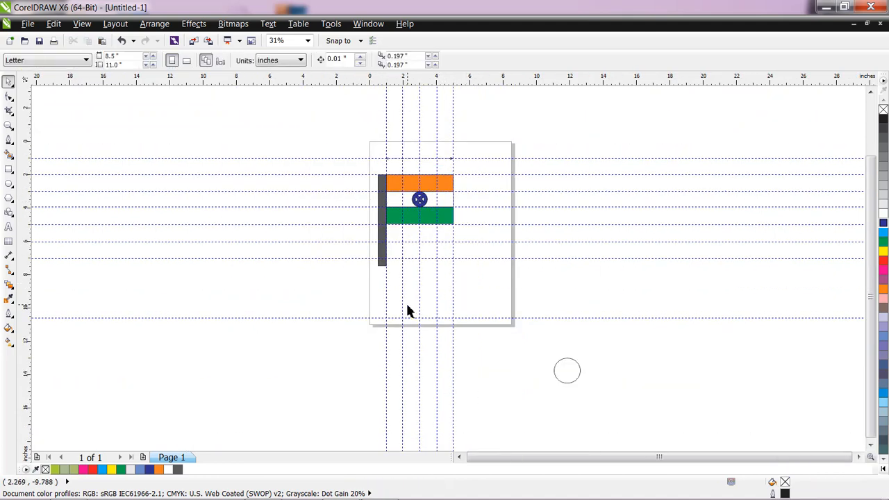
scroll(409, 311, "up", 1)
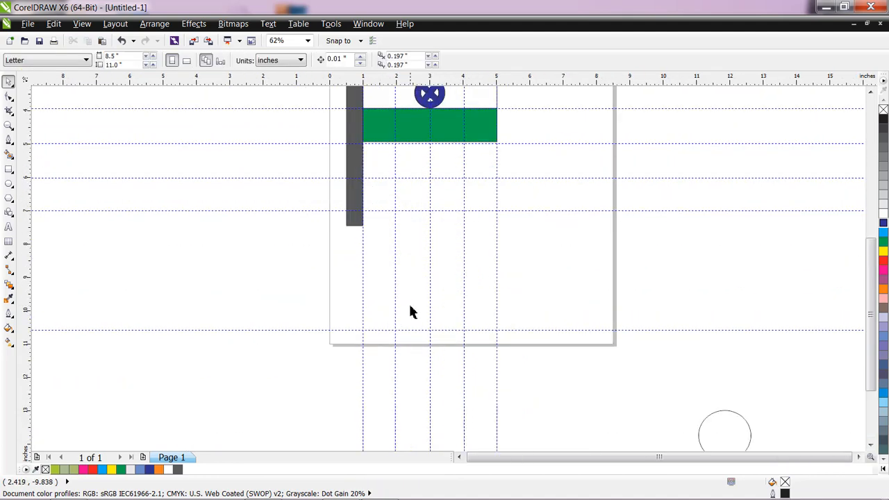
left_click(9, 169)
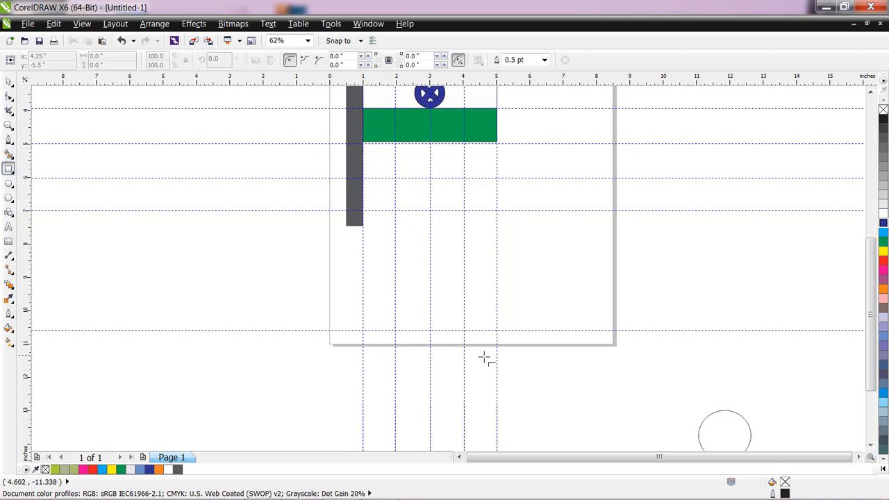
left_click(578, 179)
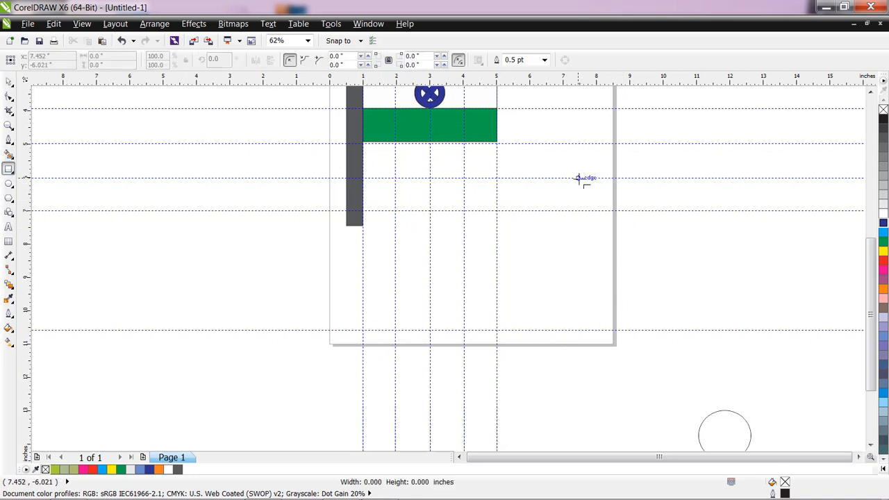
left_click(704, 178)
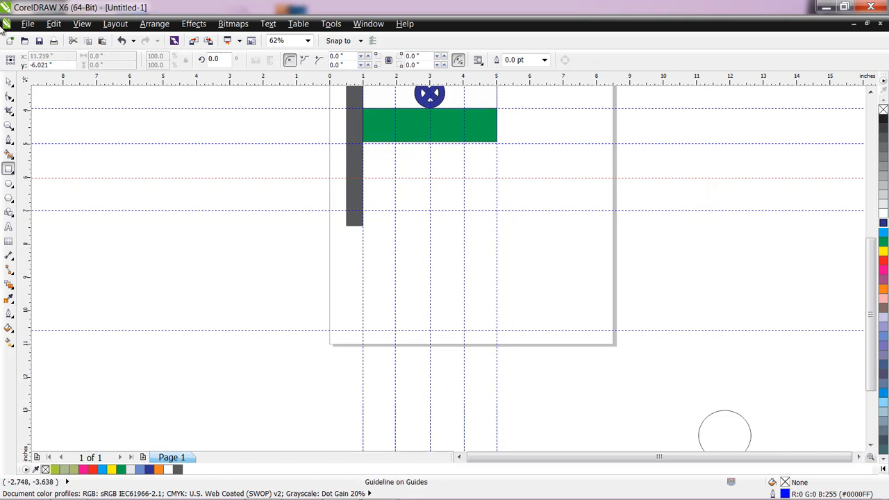
Step: Draw a closed rectangle with the Pen tool between the 6- and 7-inch horizontal guidelines, from the 5-inch vertical guideline to the page's right edge
left_click(10, 140)
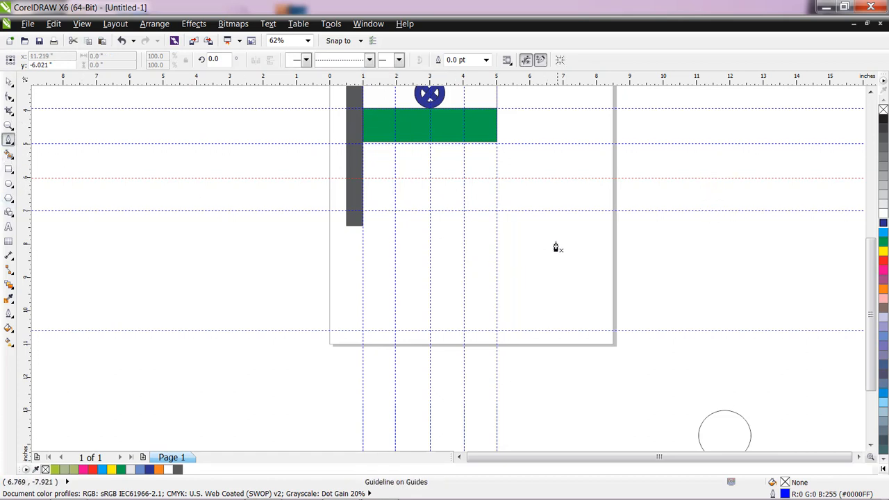
left_click(497, 210)
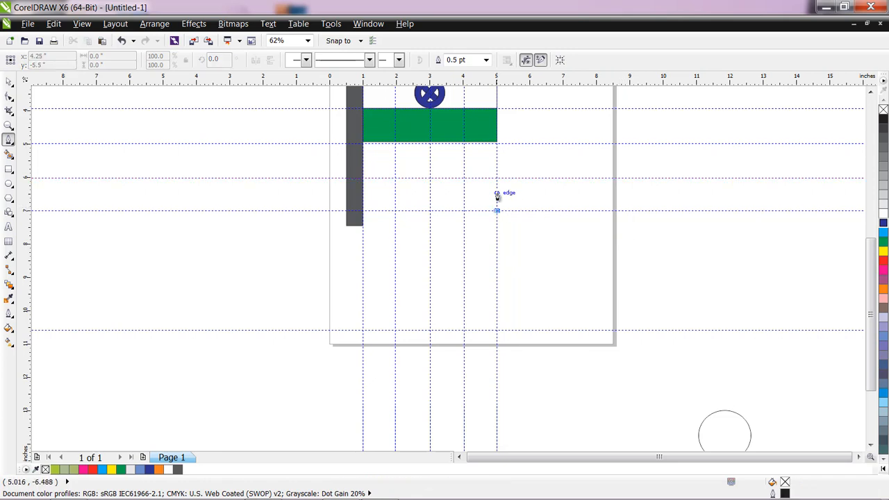
left_click(497, 178)
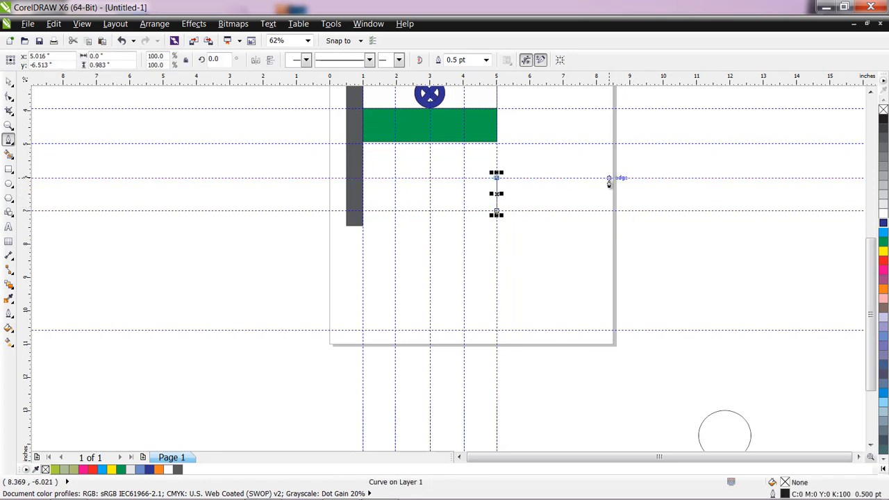
left_click(612, 179)
left_click(615, 211)
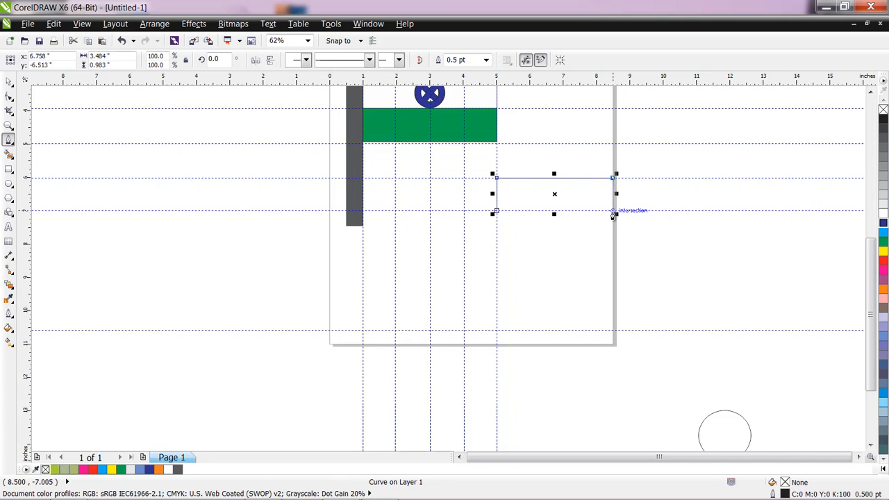
left_click(496, 212)
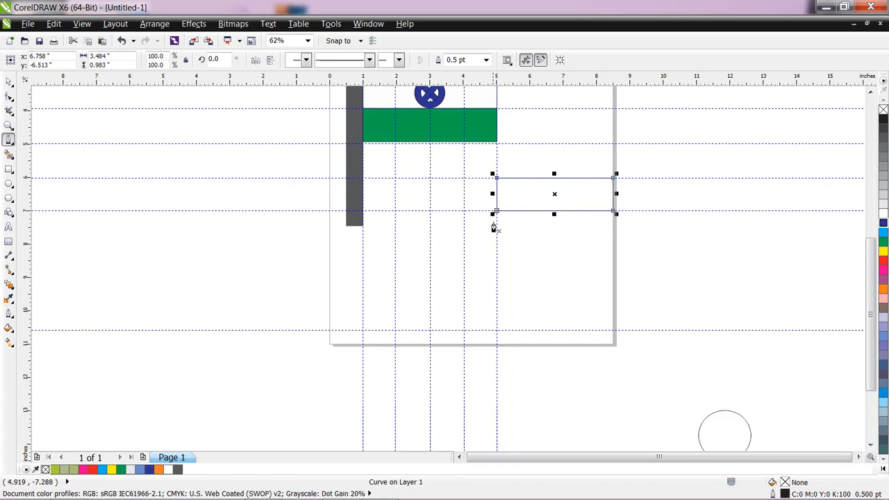
Step: Fill the new rectangle at the page's right edge with purple (C:20 M:80 Y:0 K:20) and leave it selected
left_click(9, 81)
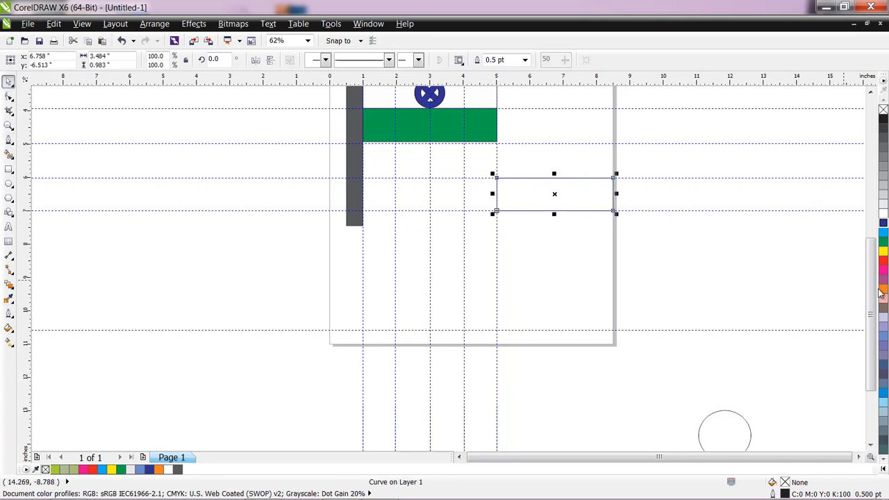
left_click(883, 279)
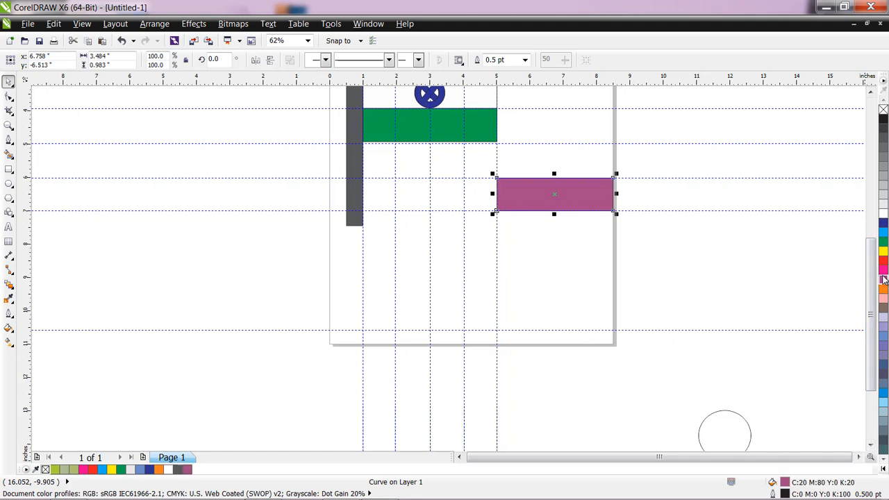
left_click(554, 212)
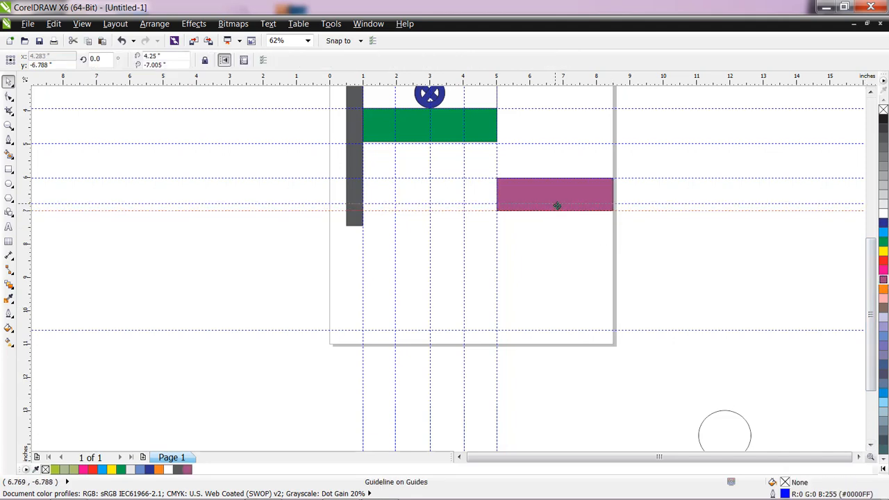
left_click(573, 198)
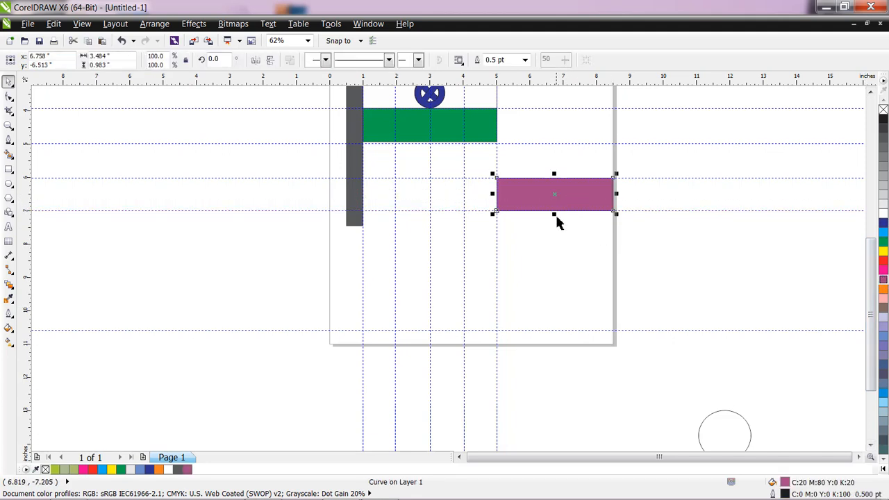
Step: Halve the purple rectangle's height, narrow it to about 2.15 inches wide, and place it against the foot of the grey pole
left_click_drag(556, 215, 362, 236)
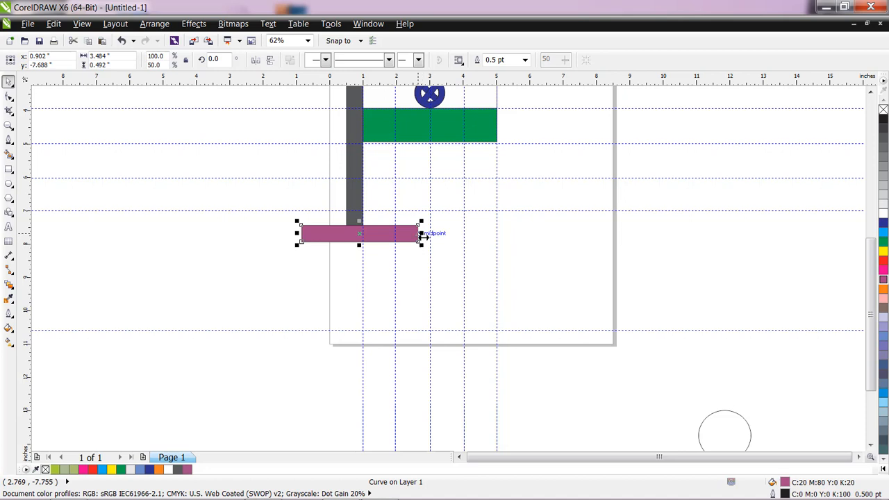
left_click_drag(424, 237, 374, 241)
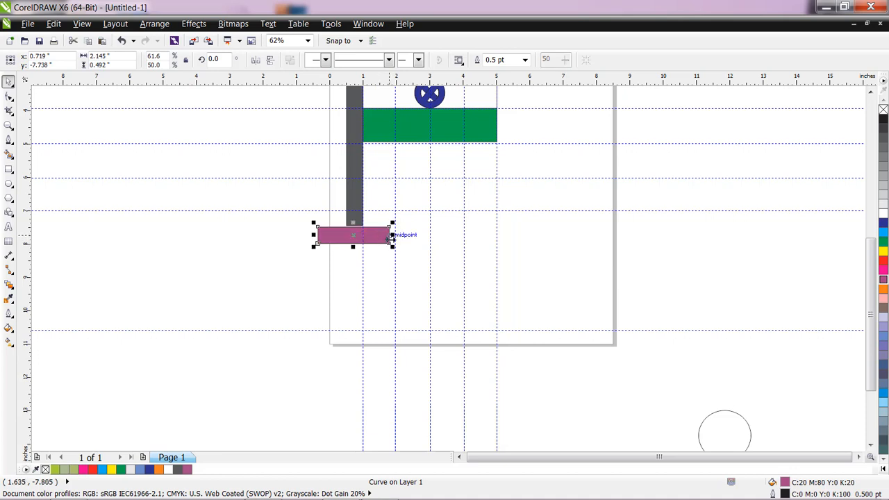
key("ctrl+Up")
key("ctrl+Up")
key("ctrl+Up")
key("ctrl+Down")
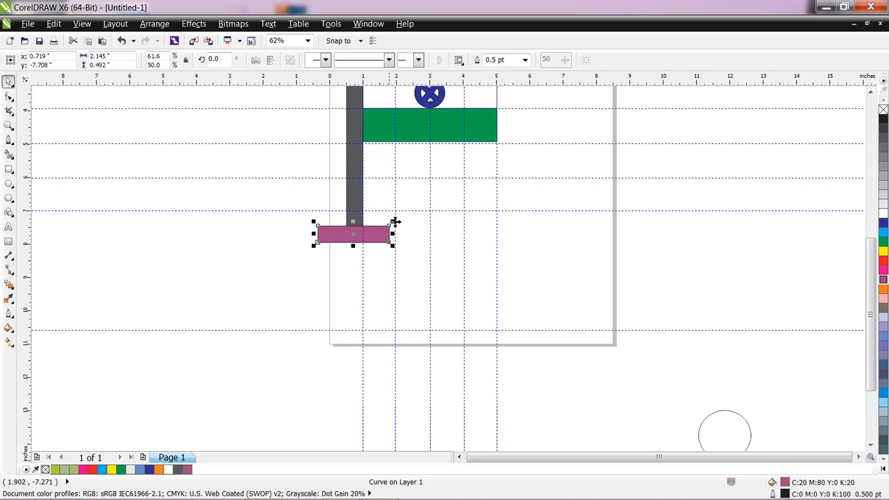
Step: Place a copy of the purple block directly beneath the first and widen it symmetrically to about 2.73 inches
key("ctrl+Down")
key("ctrl+Down")
key("ctrl+Down")
key("ctrl+Down")
key("ctrl+Down")
key("ctrl+Down")
key("ctrl+Down")
key("ctrl+Down")
key("ctrl+Down")
key("ctrl+Down")
key("ctrl+Down")
key("ctrl+Down")
key("ctrl+Down")
key("ctrl+Down")
key("ctrl+Down")
key("ctrl+Down")
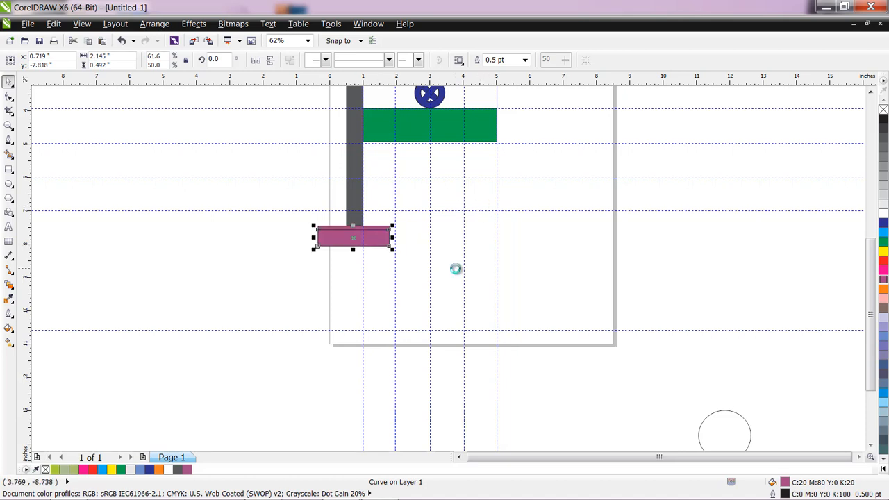
key("ctrl+Down")
key("ctrl+Down")
key("ctrl+Down")
key("ctrl+Down")
key("ctrl+Down")
key("ctrl+Down")
key("ctrl+Down")
key("ctrl+Down")
key("ctrl+Down")
key("ctrl+Down")
key("ctrl+Down")
key("ctrl+Down")
key("ctrl+Down")
key("ctrl+Down")
key("ctrl+Down")
key("ctrl+Down")
key("ctrl+Down")
key("ctrl+Down")
key("ctrl+Down")
key("ctrl+Down")
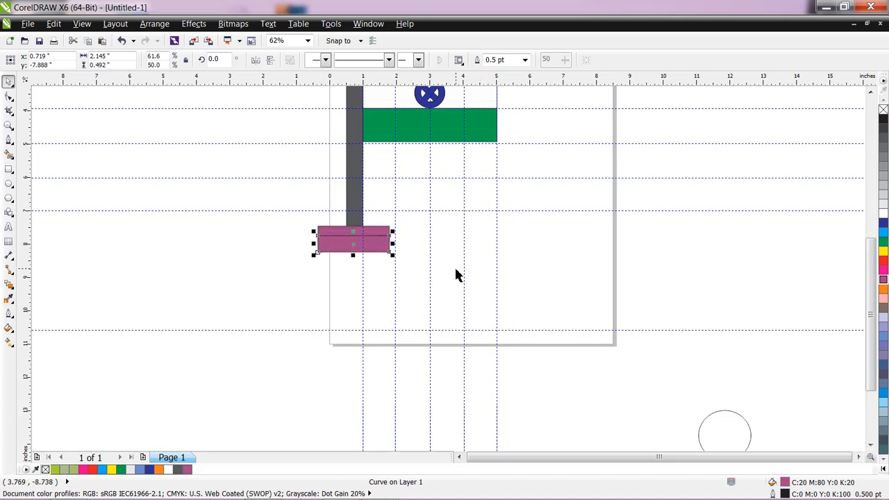
key("ctrl+Down")
key("ctrl+Down")
key("ctrl+Up")
key("ctrl+Up")
key("ctrl+Up")
key("ctrl+Up")
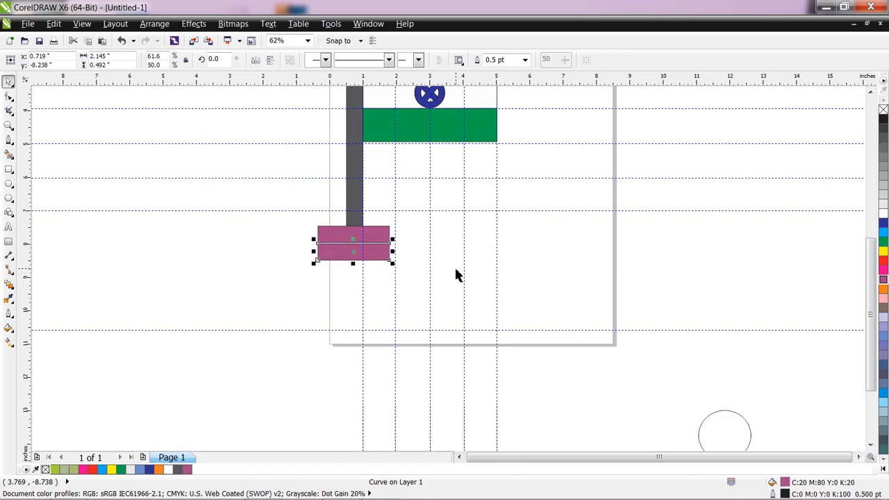
key("ctrl+Up")
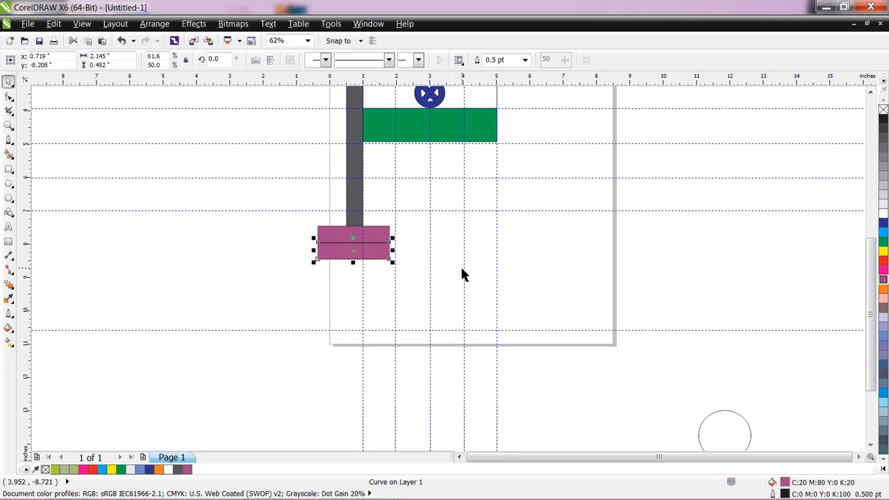
left_click_drag(394, 251, 404, 250)
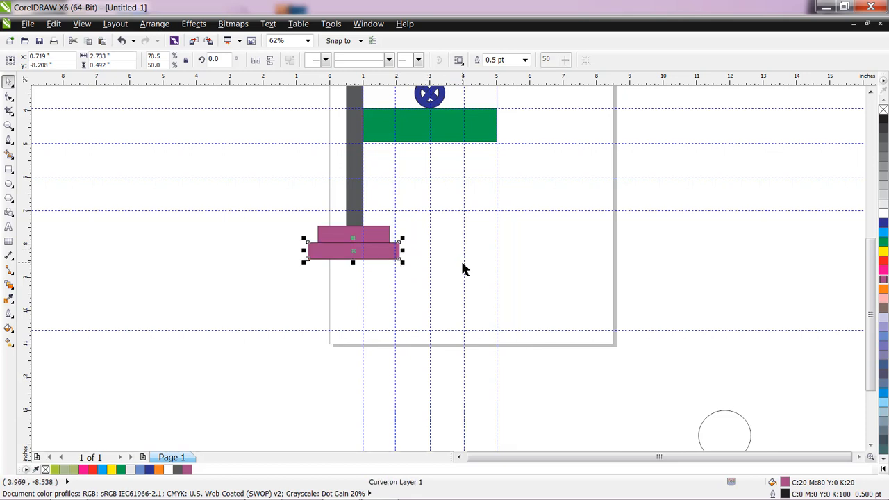
Step: Place a copy of the second purple block directly beneath it as the lowest step and widen it symmetrically to about 3.53 inches
key("ctrl+Down")
key("ctrl+Down")
key("ctrl+Down")
key("ctrl+Down")
key("ctrl+Down")
key("ctrl+Down")
key("ctrl+Down")
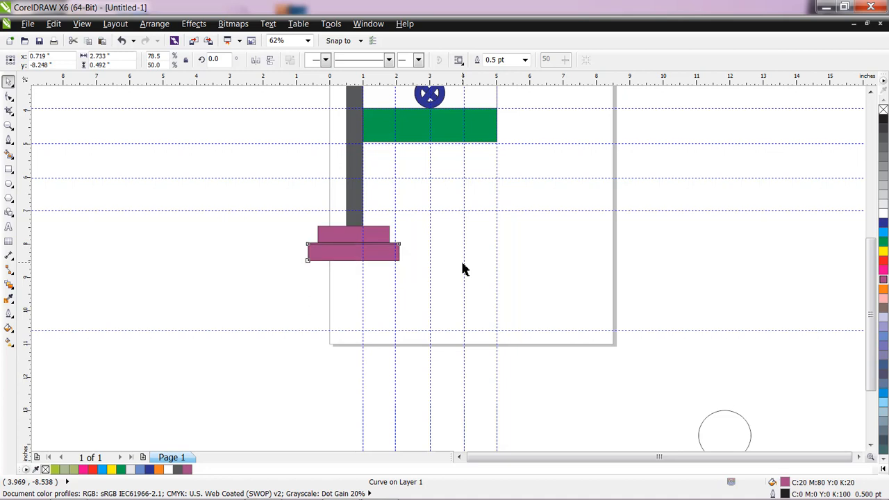
key("Down")
key("Down")
key("Down")
key("Down")
key("Down")
key("Down")
key("Down")
key("Down")
key("Down")
key("Down")
key("Down")
key("Down")
key("Down")
key("Down")
key("Down")
key("Down")
key("Down")
key("Down")
key("Down")
key("Down")
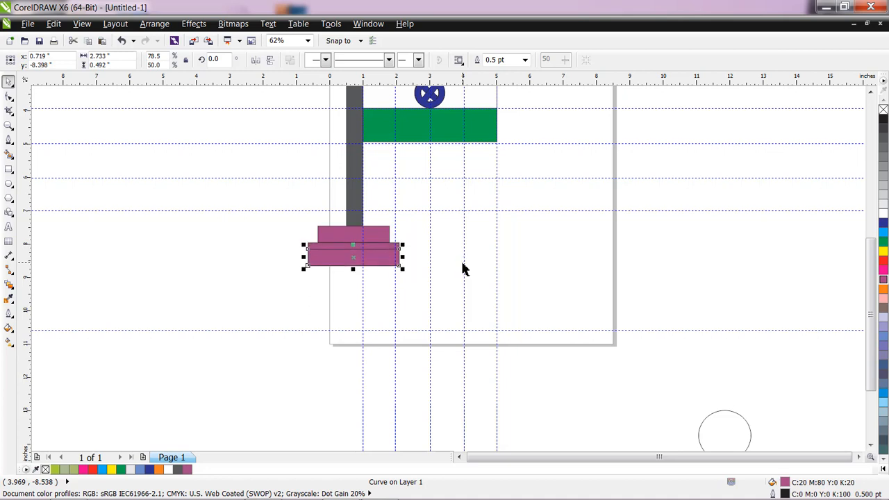
key("Down")
key("Down")
key("Down")
key("Down")
key("Down")
key("Down")
key("Down")
key("Down")
key("Down")
key("Down")
key("Down")
key("Down")
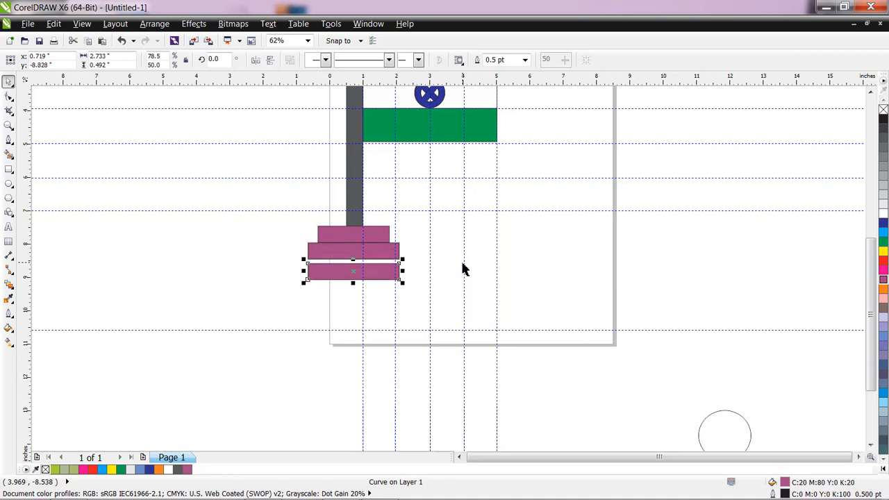
key("ctrl+Up")
key("ctrl+Up")
key("ctrl+Up")
key("ctrl+Up")
key("ctrl+Up")
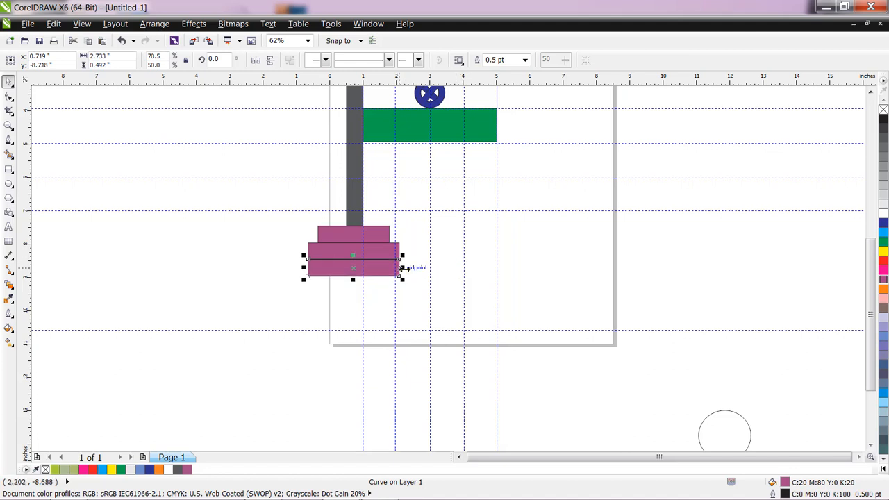
left_click_drag(403, 269, 417, 270)
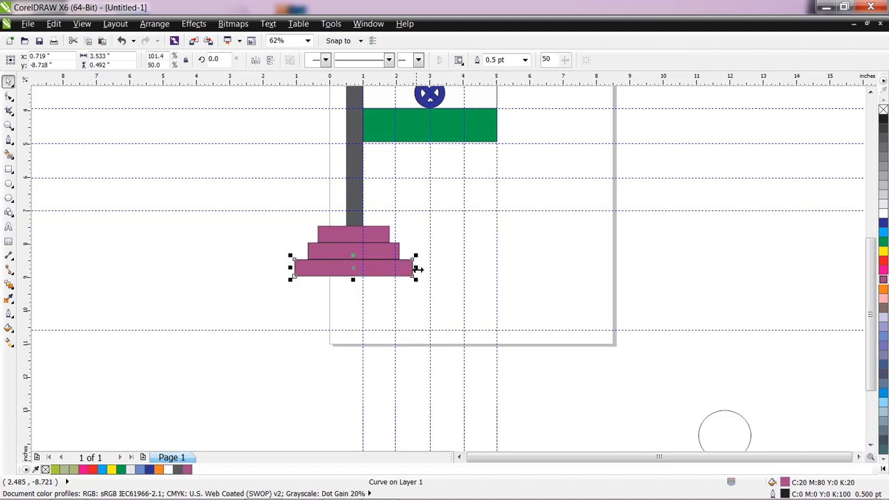
Step: Select the whole flag with its pole, base and dashed arrow, scale it down proportionally to about 2.06 by 2.71 inches, and deselect it
scroll(422, 268, "down", 1)
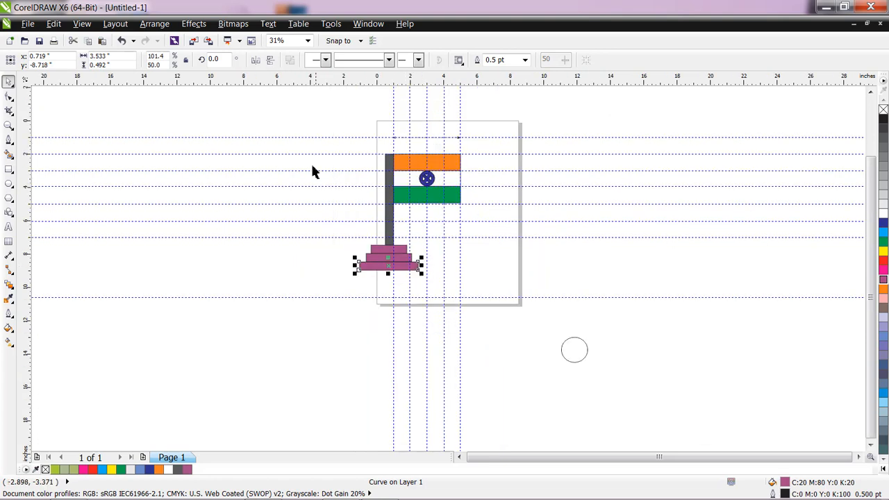
left_click_drag(305, 103, 486, 308)
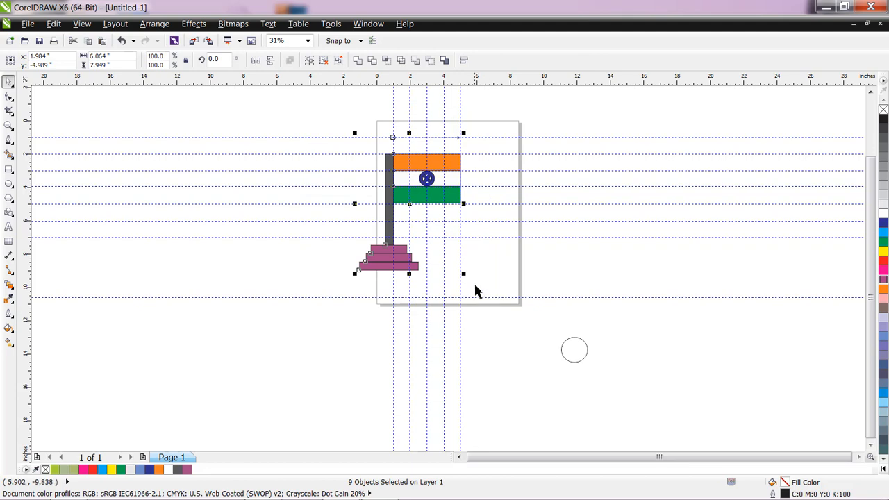
left_click_drag(467, 275, 438, 245)
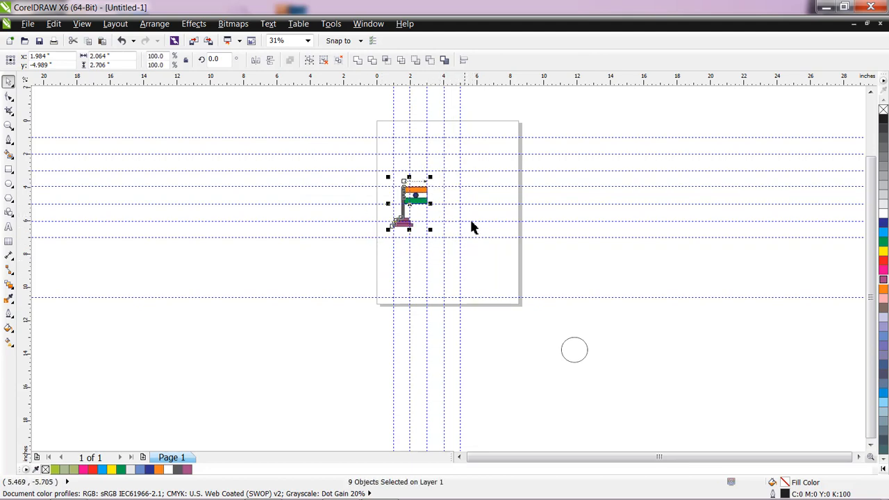
scroll(421, 178, "up", 2)
scroll(408, 277, "up", 1)
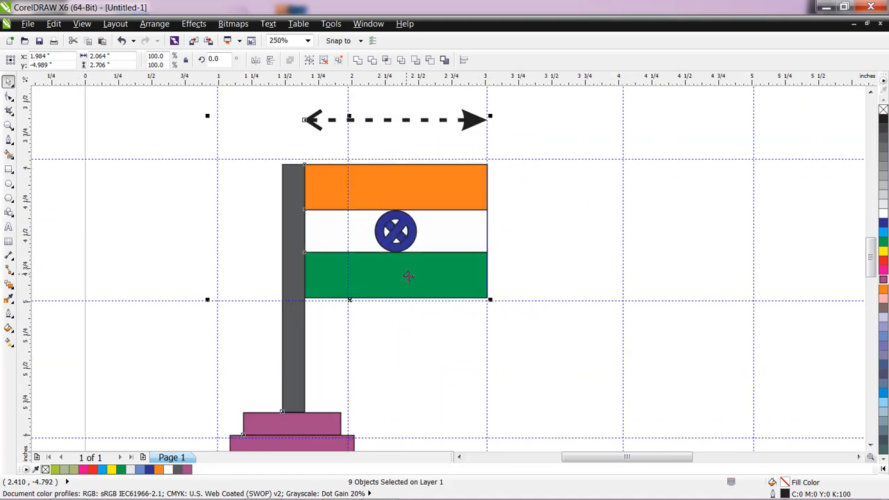
scroll(428, 273, "down", 1)
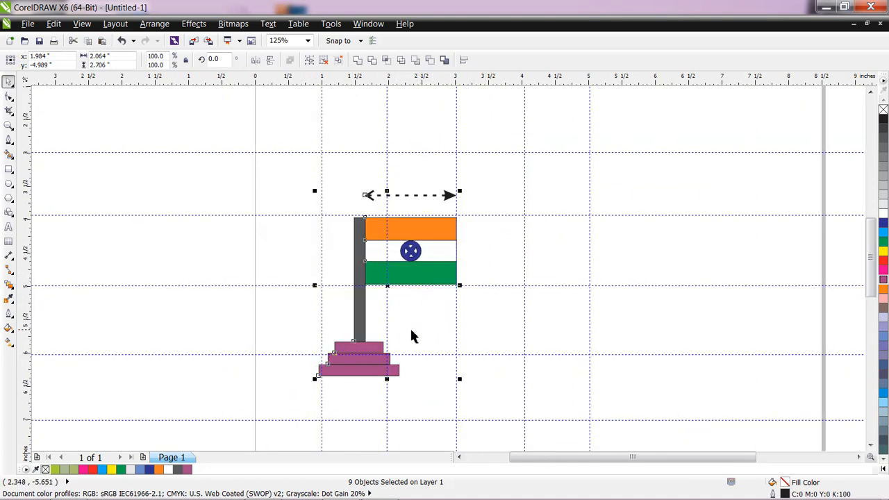
left_click(428, 198)
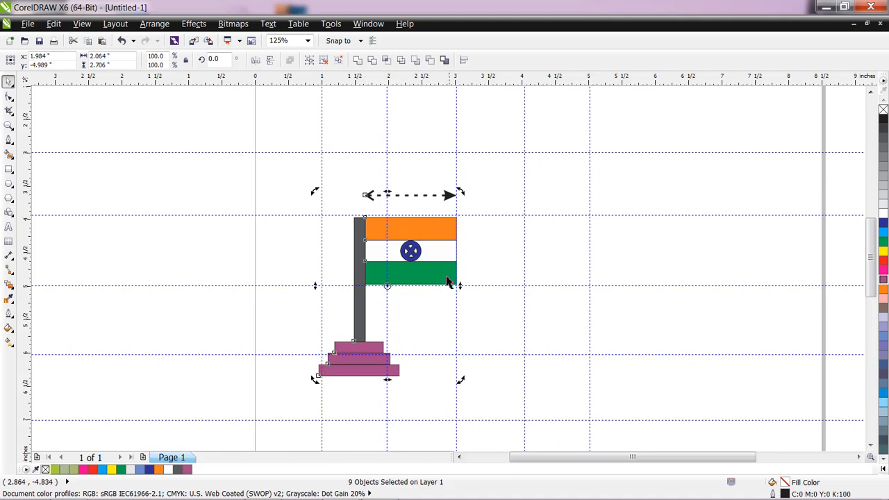
left_click(456, 335)
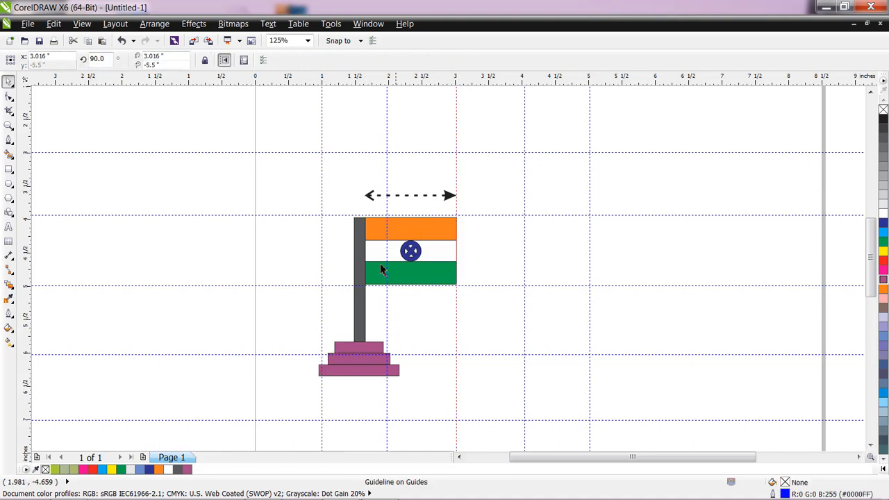
Step: Draw a closed right triangle with the Bézier tool between the 4- and 5-inch vertical and the 3- and 4-inch horizontal guidelines
left_click(10, 143)
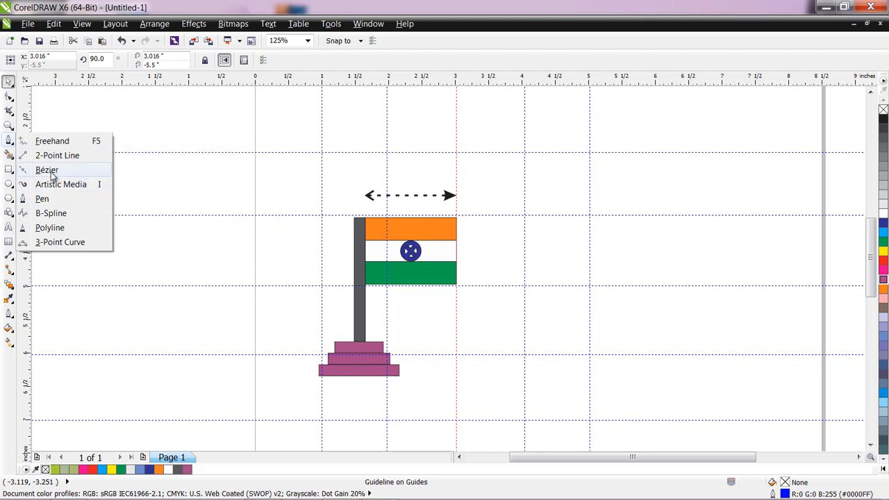
left_click(47, 170)
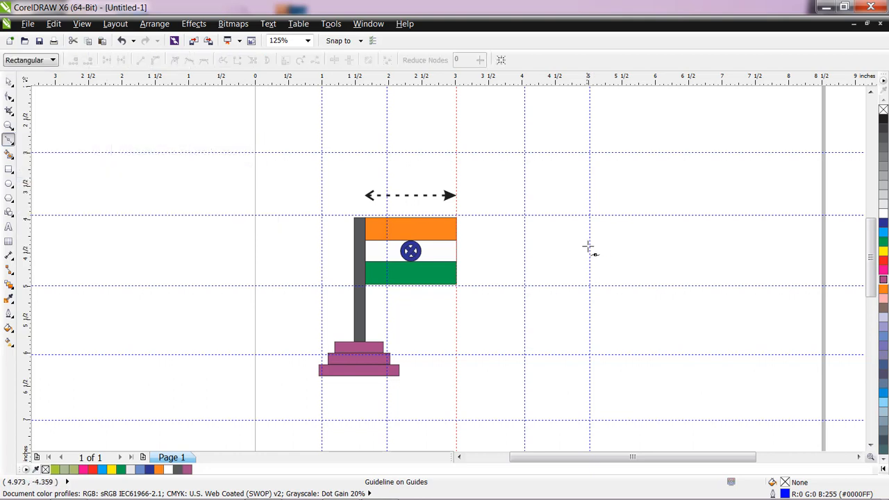
left_click(528, 153)
left_click(590, 217)
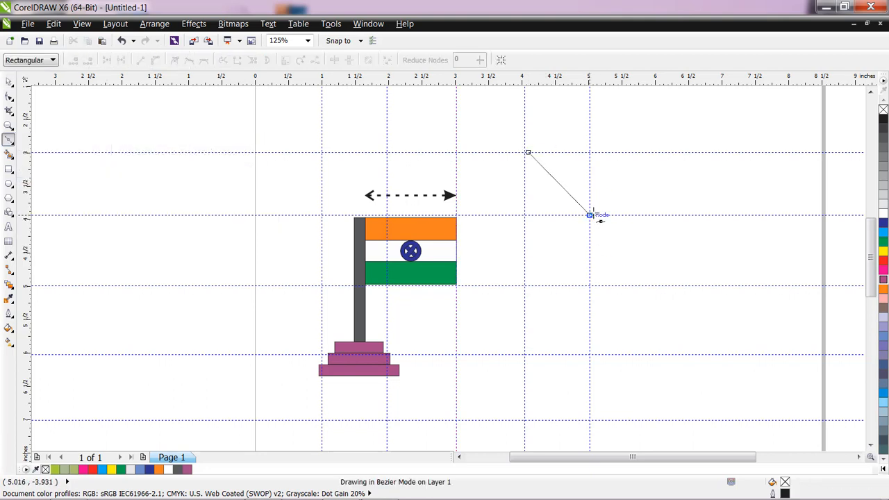
left_click(591, 152)
left_click(528, 152)
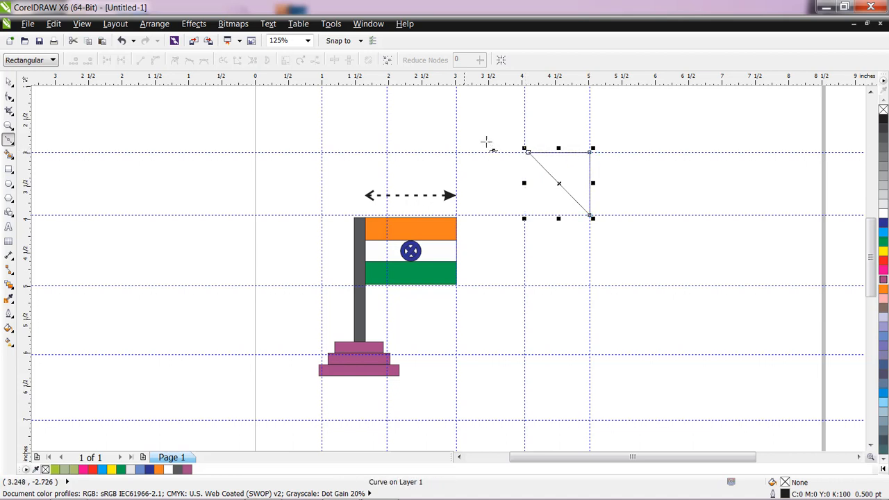
Step: Reshape the triangle by adding, moving and deleting nodes so it points upward with its base along the 3-inch horizontal guideline
left_click(9, 97)
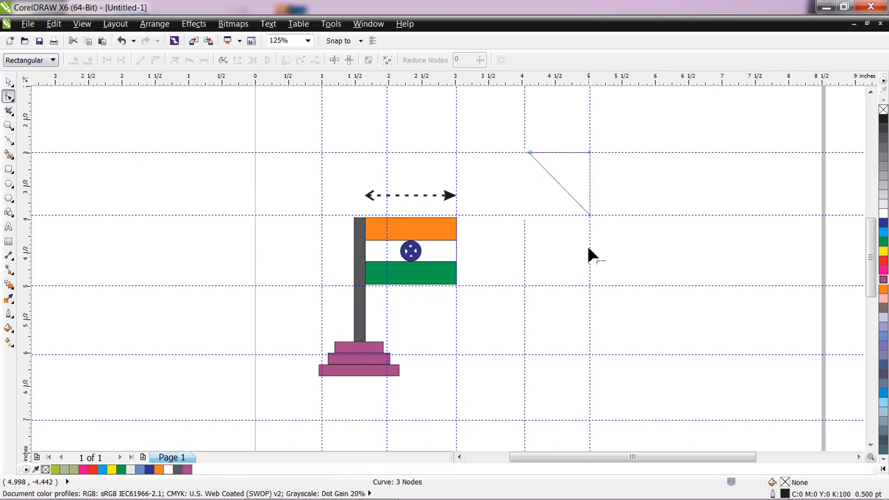
left_click_drag(589, 216, 564, 215)
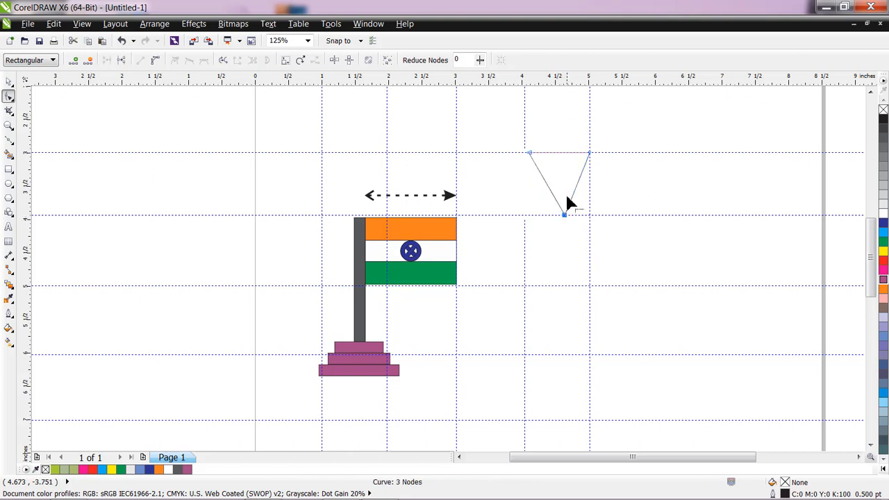
double_click(560, 152)
left_click_drag(560, 153, 560, 114)
left_click(590, 153)
key("Delete")
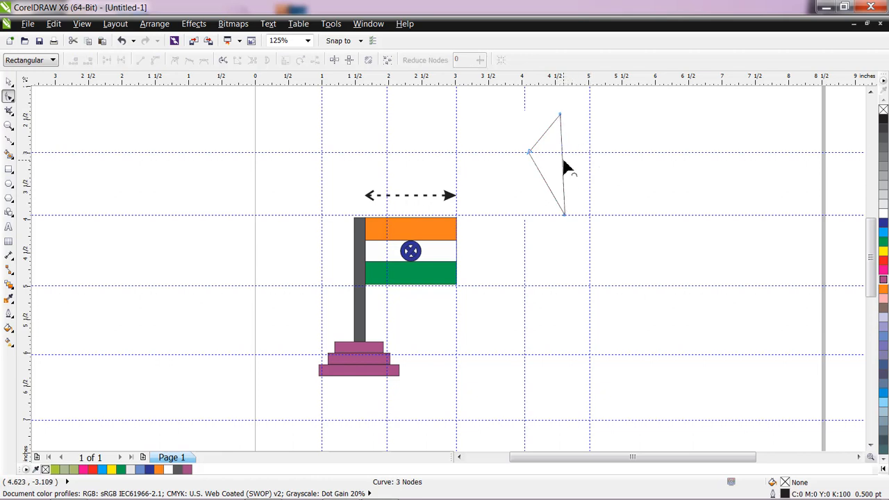
double_click(563, 162)
left_click_drag(564, 164, 591, 157)
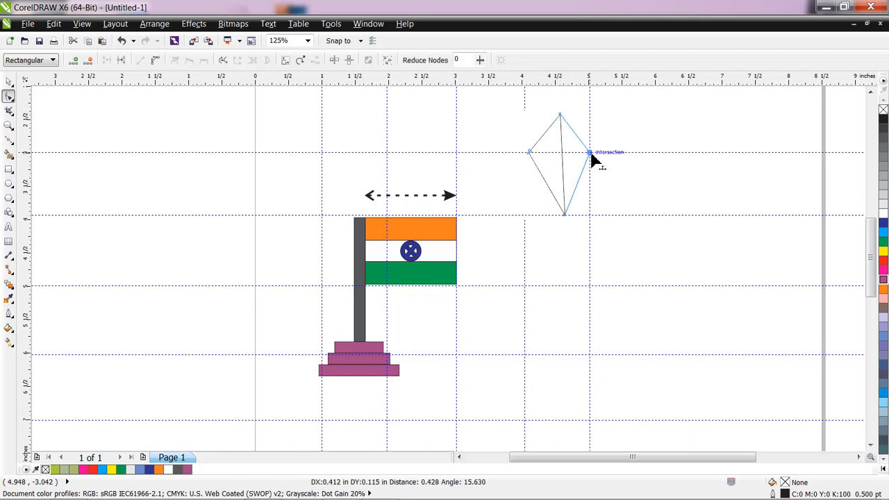
double_click(564, 214)
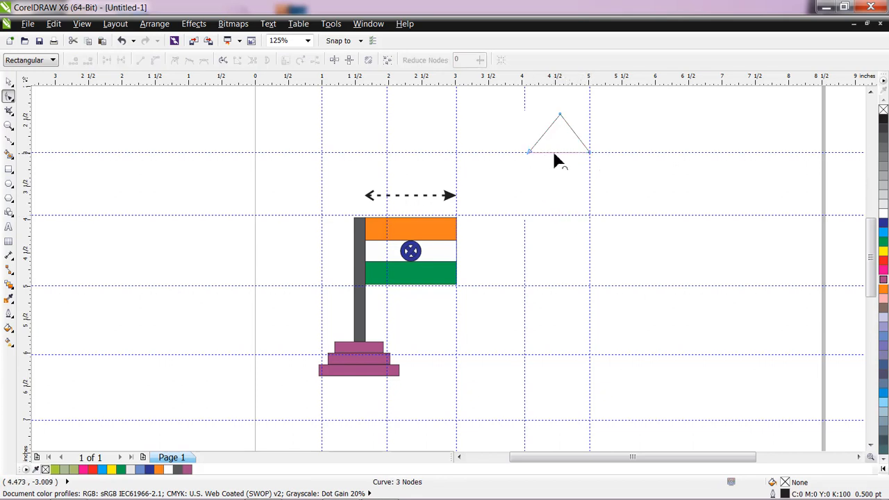
Step: Add nodes along the triangle's lower edges and move them to form an elongated hexagon between the 4- and 5-inch vertical guidelines
double_click(556, 155)
left_click_drag(556, 155, 606, 201)
double_click(578, 191)
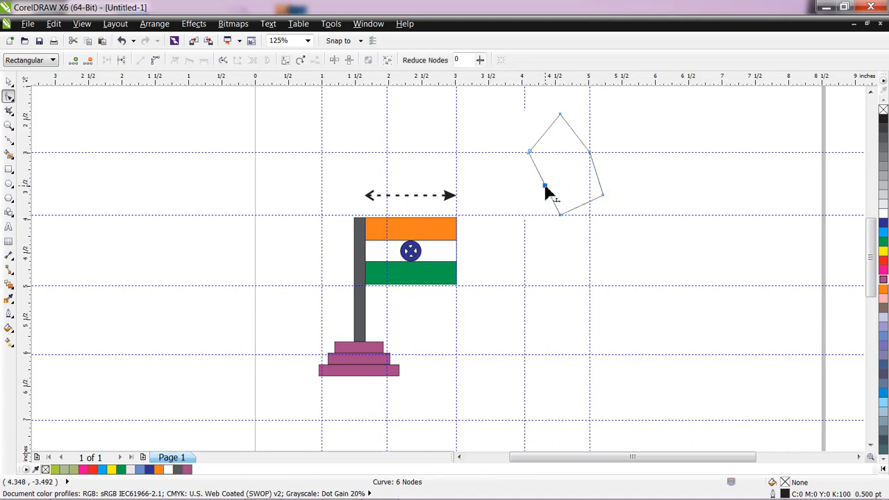
double_click(546, 190)
left_click_drag(546, 190, 525, 198)
left_click(529, 153)
left_click_drag(528, 156, 526, 153)
left_click_drag(604, 196, 557, 253)
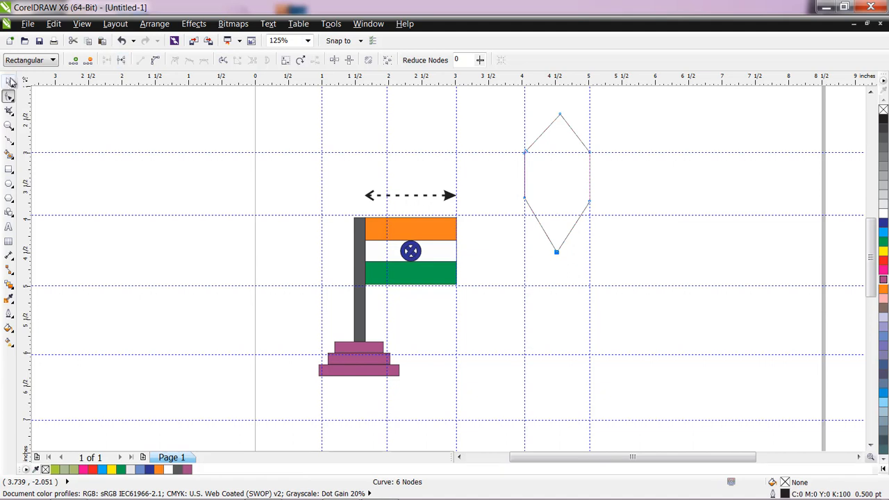
Step: Fill the hexagon with cyan (C:100 M:0 Y:0 K:0), stretch it downward to about 2.58 inches high, and leave it selected
left_click(9, 81)
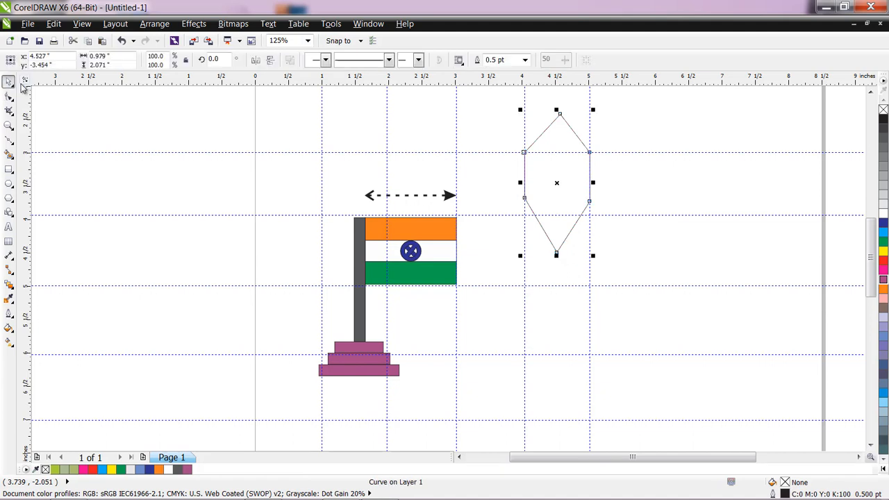
left_click(883, 234)
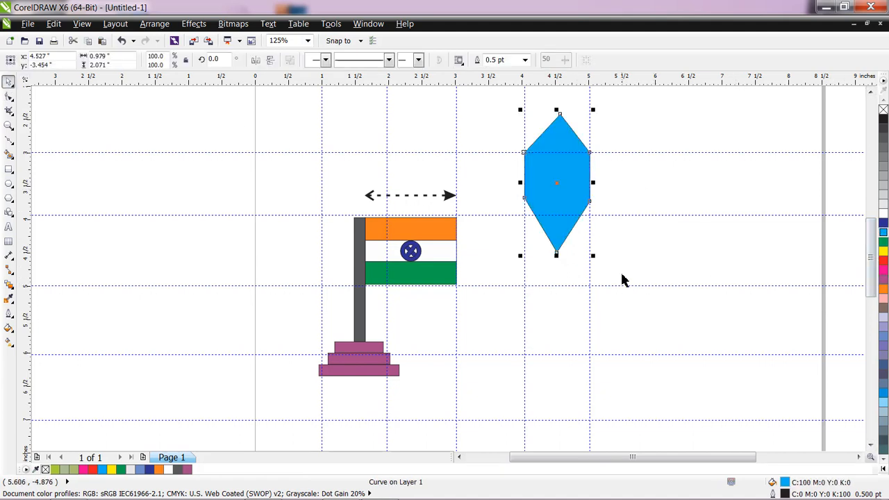
left_click_drag(558, 256, 579, 289)
left_click(635, 252)
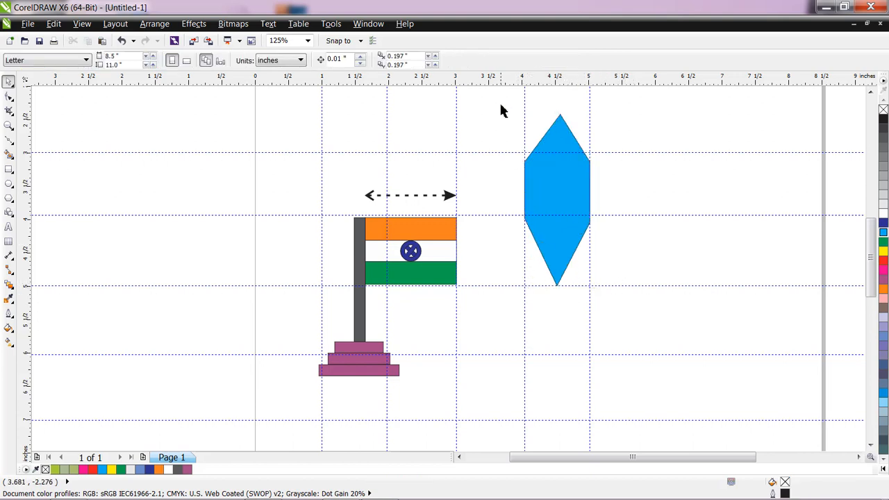
left_click_drag(503, 111, 615, 325)
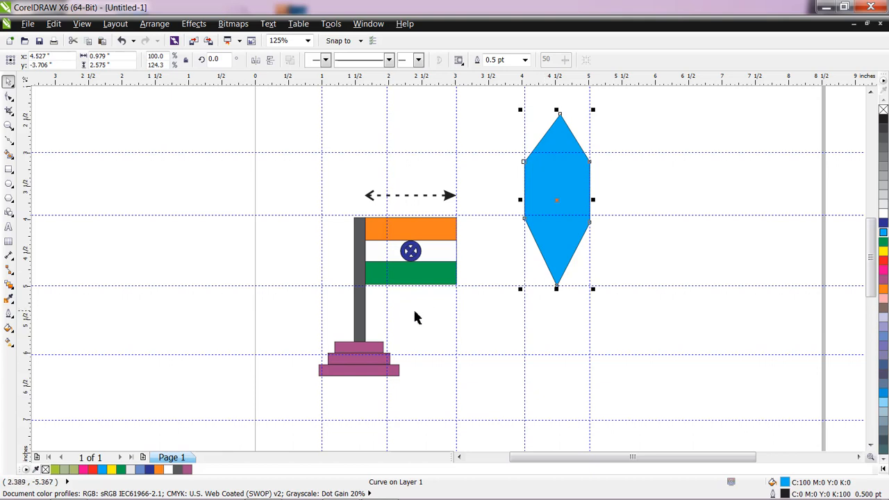
Step: Shrink the cyan hexagon to about 0.53 by 0.51 inches and rotate it to about 47 degrees beside the flag
left_click_drag(567, 197, 572, 221)
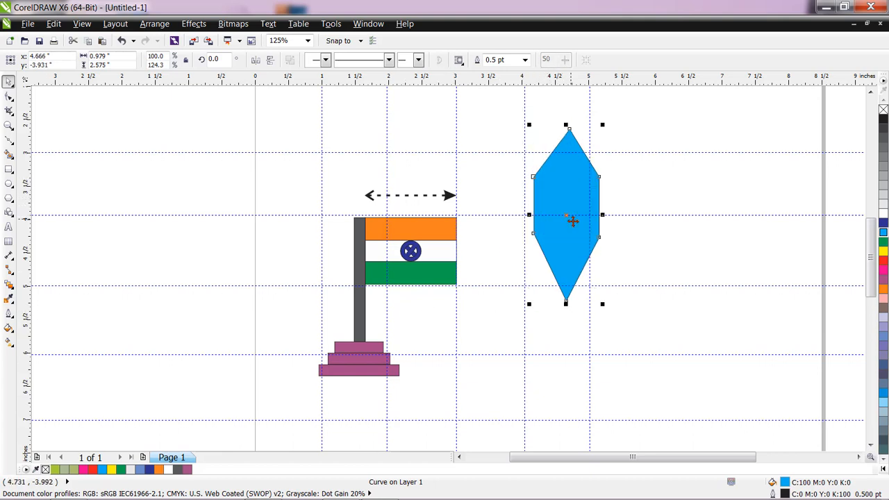
key("ctrl+z")
left_click_drag(617, 182, 562, 247)
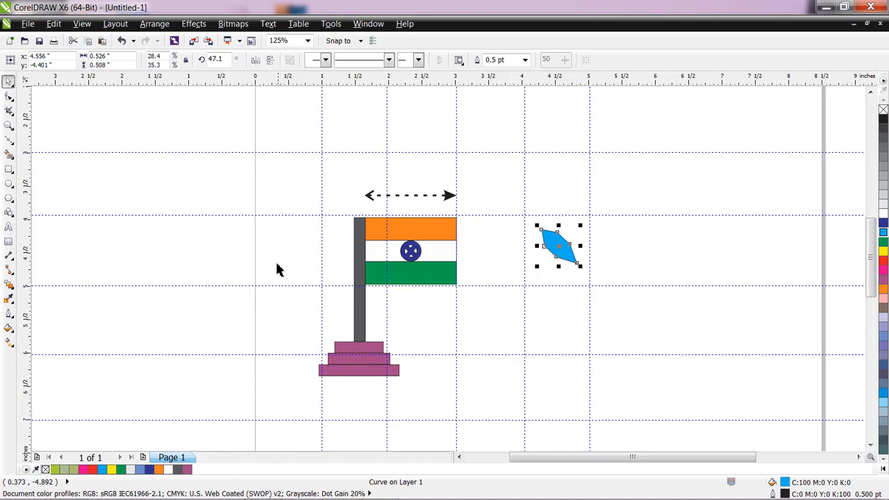
Step: Try moving only the green stripe down and away from the ungrouped flag, and undo the move
left_click_drag(293, 197, 487, 410)
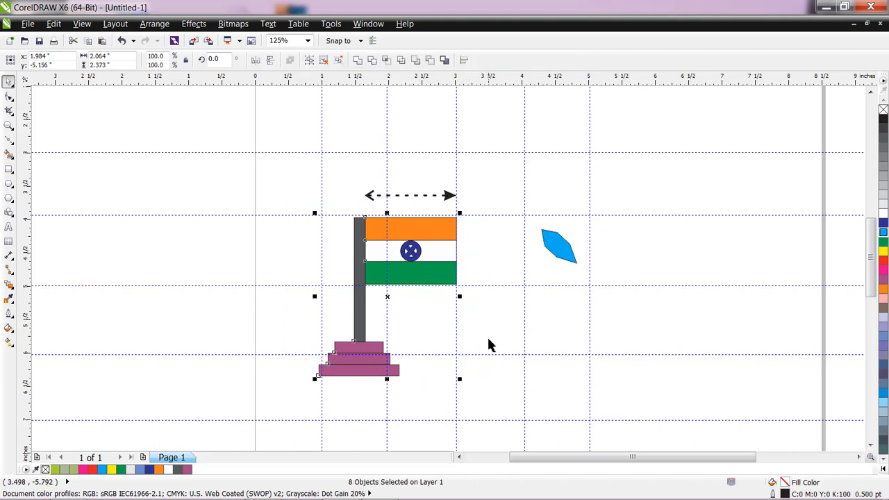
left_click(489, 346)
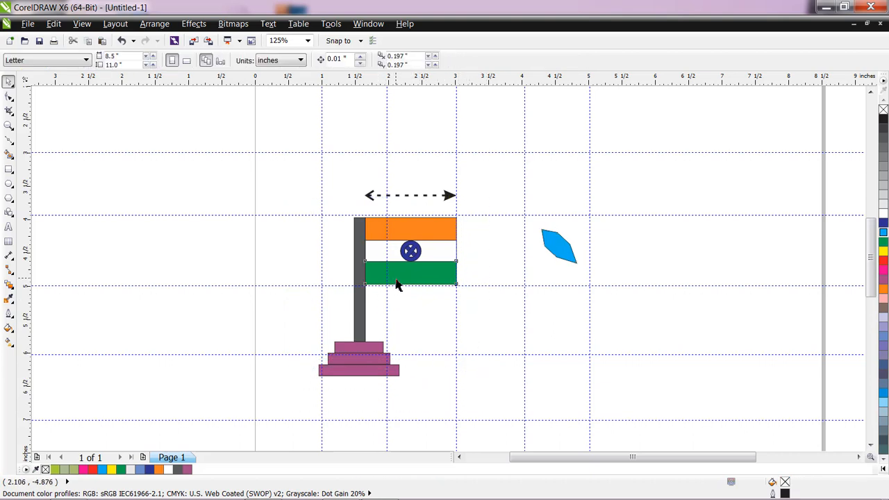
left_click(397, 282)
left_click_drag(408, 275, 432, 301)
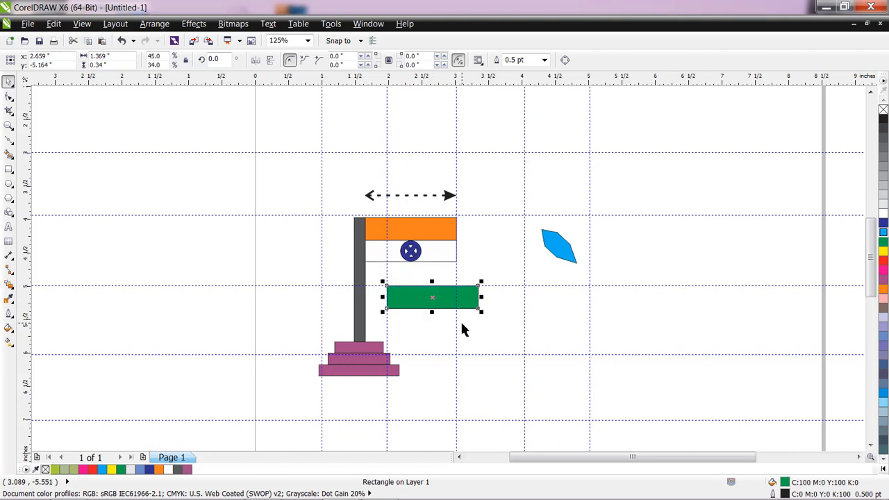
key("ctrl+z")
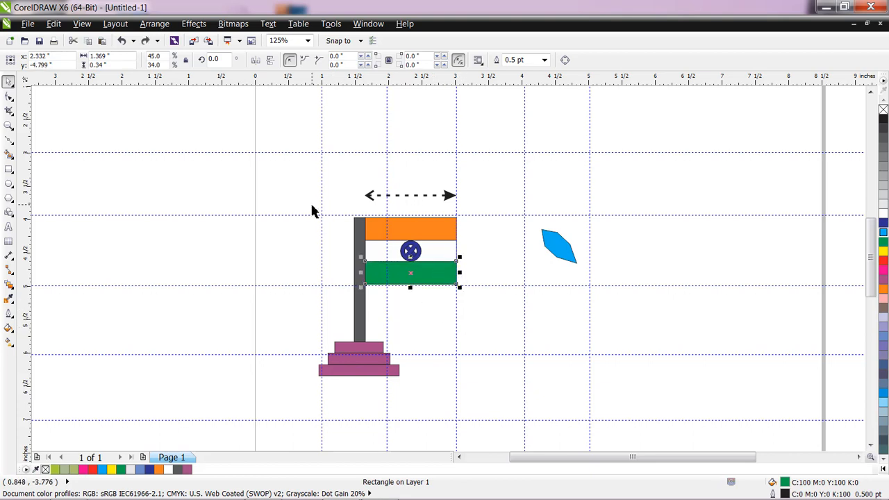
Step: Group the flag's stripes, wheel, pole and stepped base into one object and move the group
left_click_drag(293, 200, 475, 398)
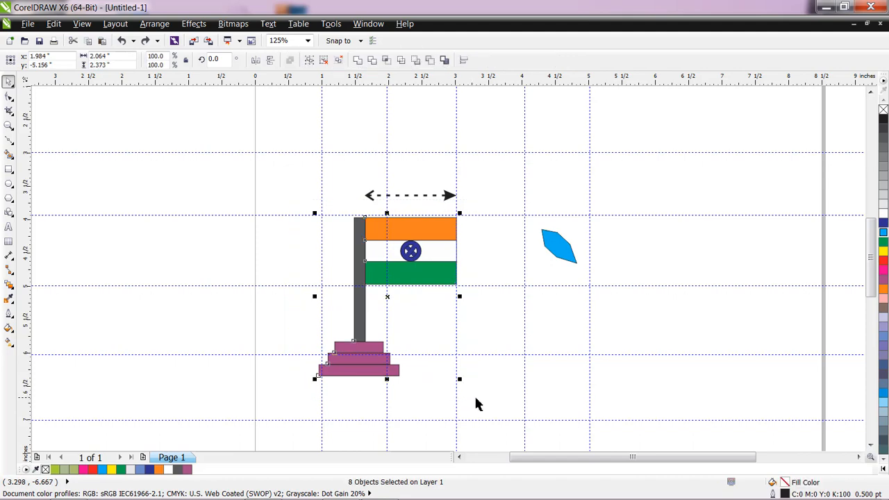
left_click(309, 61)
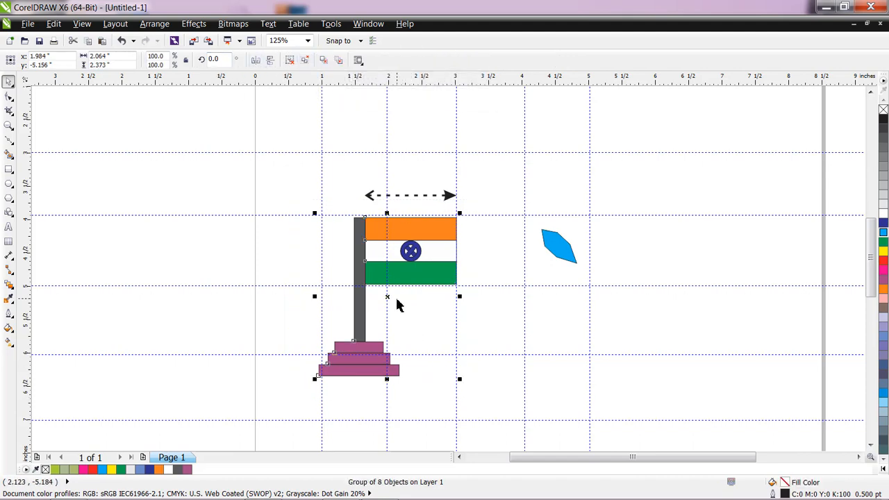
left_click(308, 280)
left_click_drag(384, 266, 410, 303)
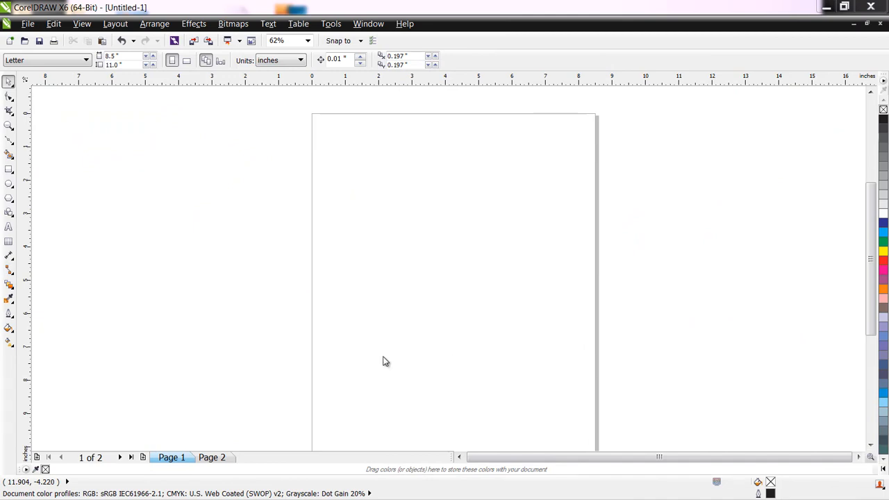
Step: Examine the arc and wave line patterns on Page 2 and return to the blank Page 1
left_click(220, 458)
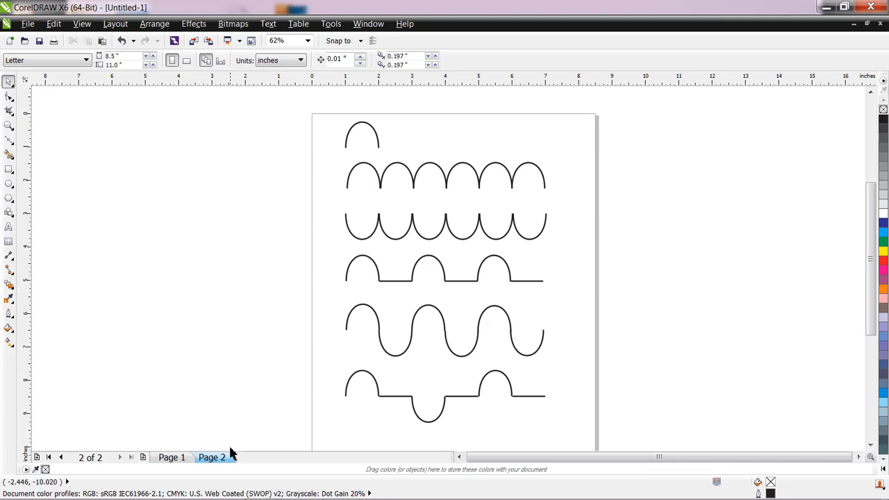
left_click(170, 458)
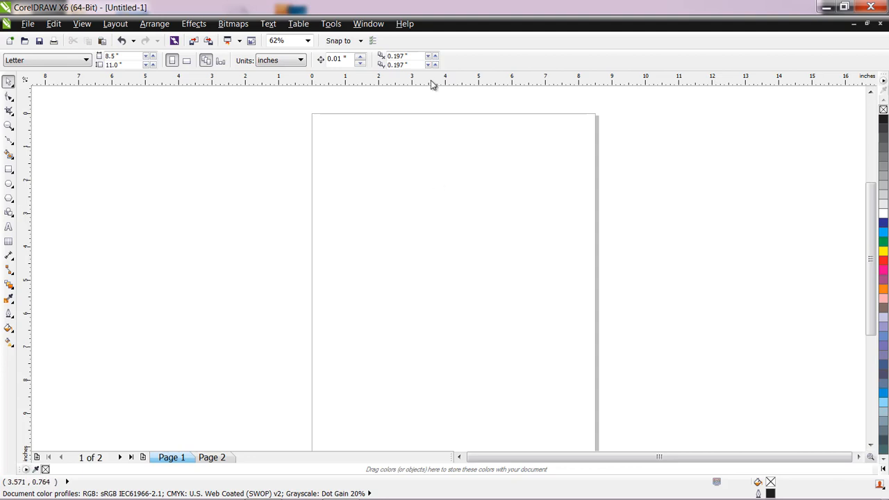
left_click(211, 460)
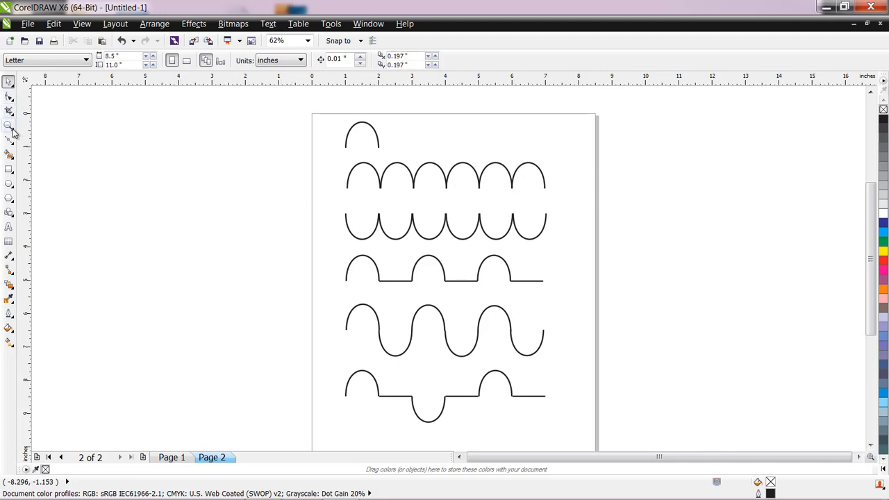
left_click(173, 460)
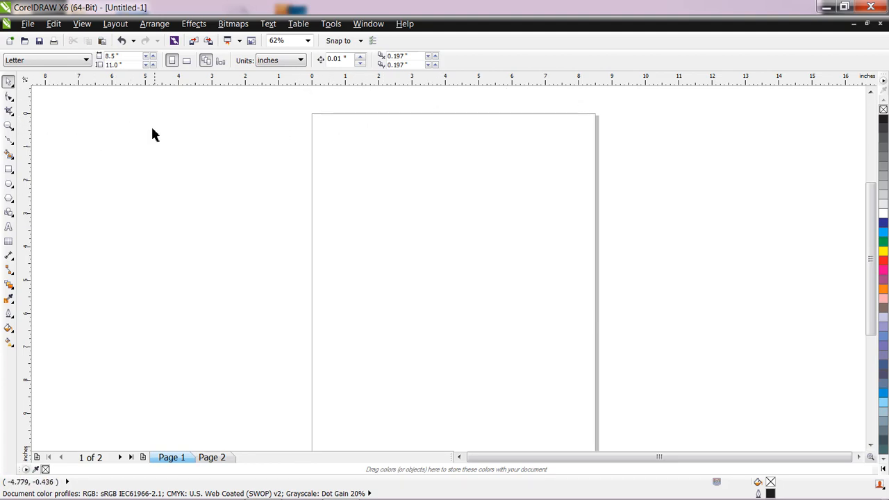
Step: Set the ruler origin at the top-left corner of the sheet on Page 1
left_click_drag(21, 82, 312, 114)
left_click(217, 460)
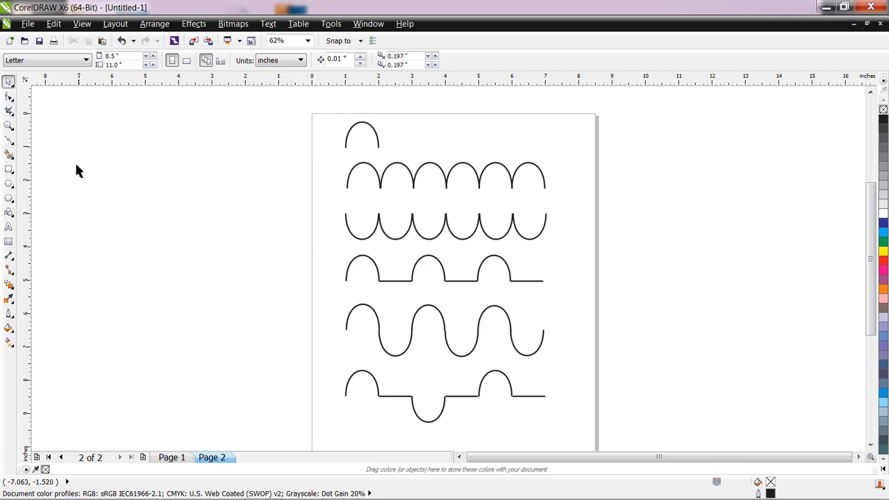
left_click(170, 460)
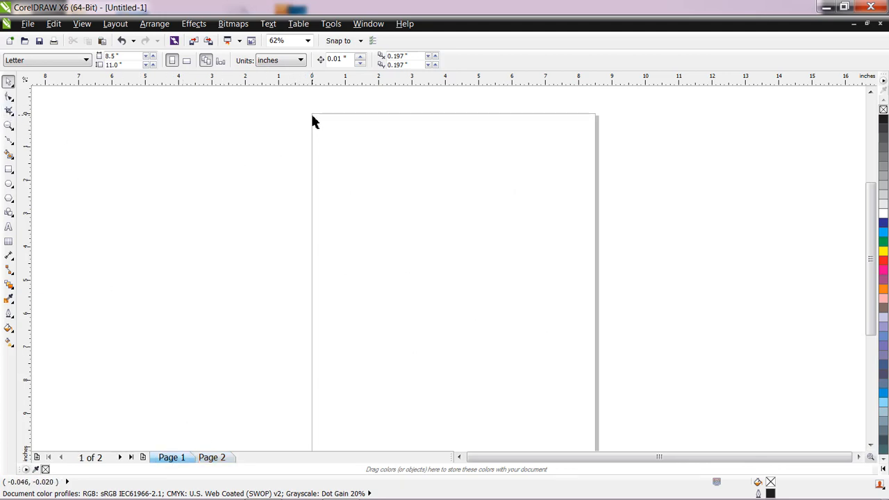
left_click_drag(27, 82, 314, 117)
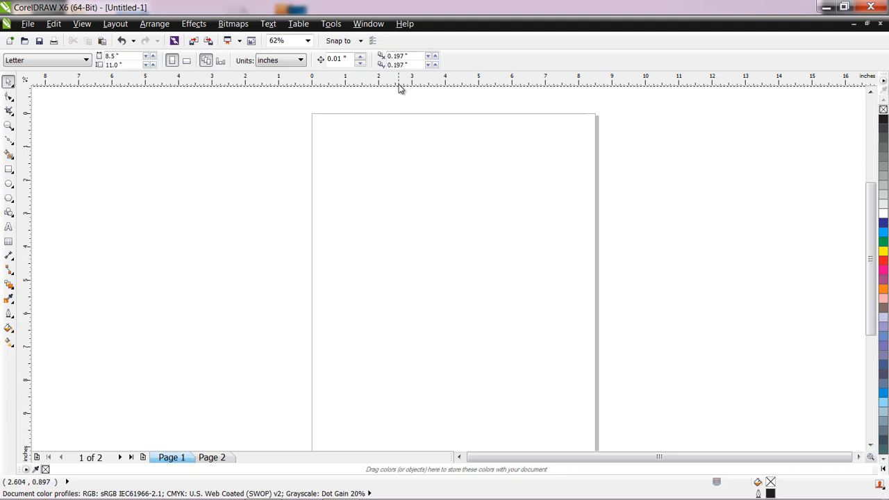
Step: Place eight horizontal guidelines on Page 1 at one-inch intervals, from 1 to 8 inches below the sheet's upper edge
mouse_move(408, 137)
left_mouse_down()
mouse_move(412, 160)
mouse_move(410, 148)
left_mouse_up()
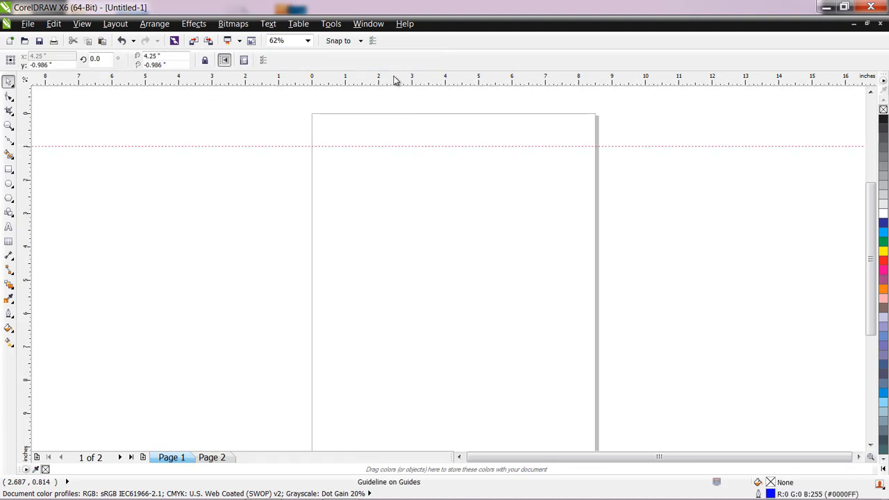
left_click_drag(395, 80, 409, 249)
left_click_drag(424, 283, 422, 284)
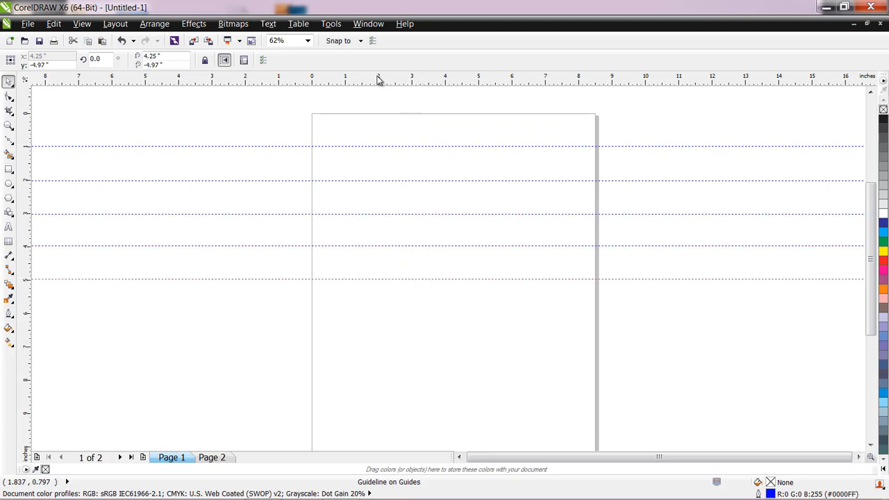
left_click(401, 312)
left_click_drag(381, 352, 423, 380)
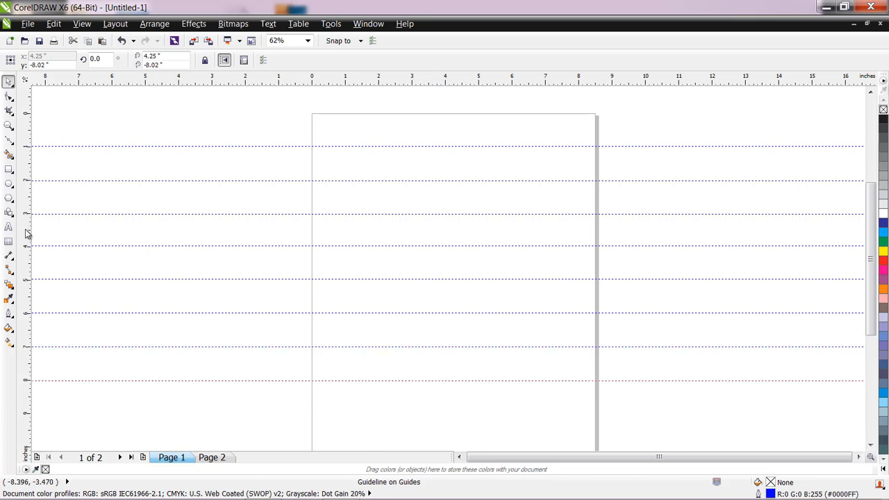
Step: Place seven vertical guidelines at one-inch intervals, from 1 to 7 inches from the sheet's left edge
left_click_drag(317, 257, 346, 255)
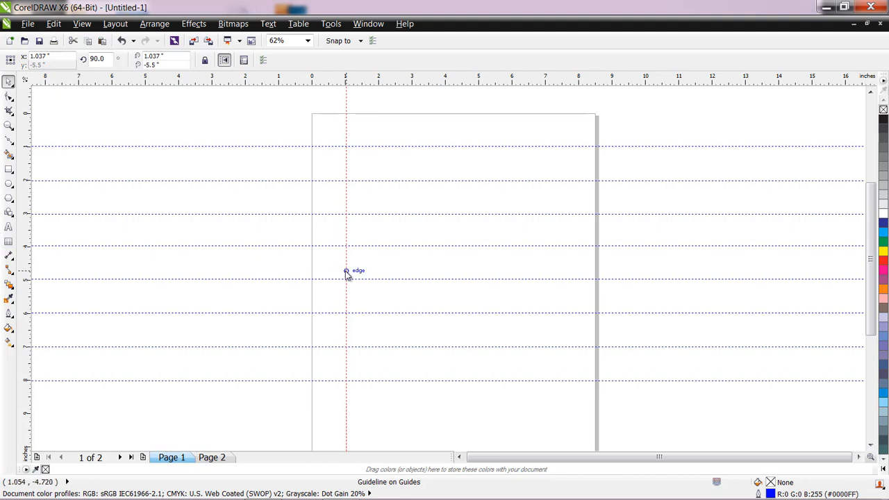
left_click_drag(379, 279, 377, 274)
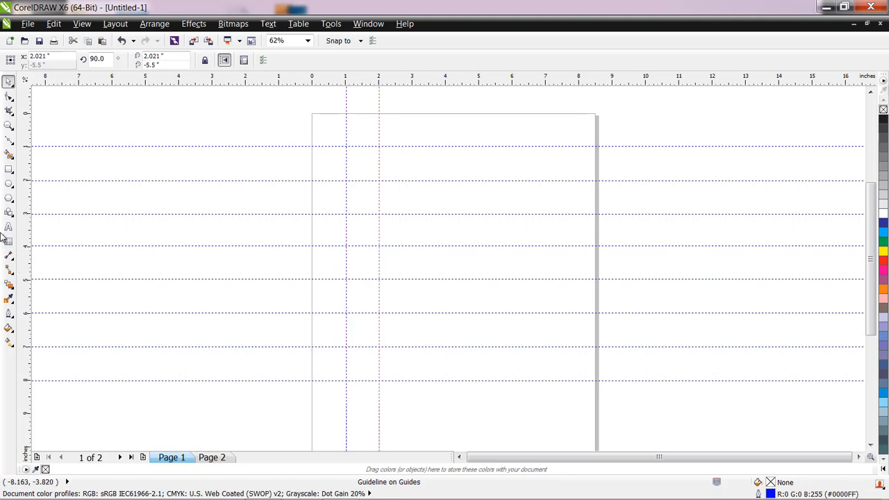
left_click_drag(28, 234, 414, 291)
left_click_drag(28, 249, 480, 314)
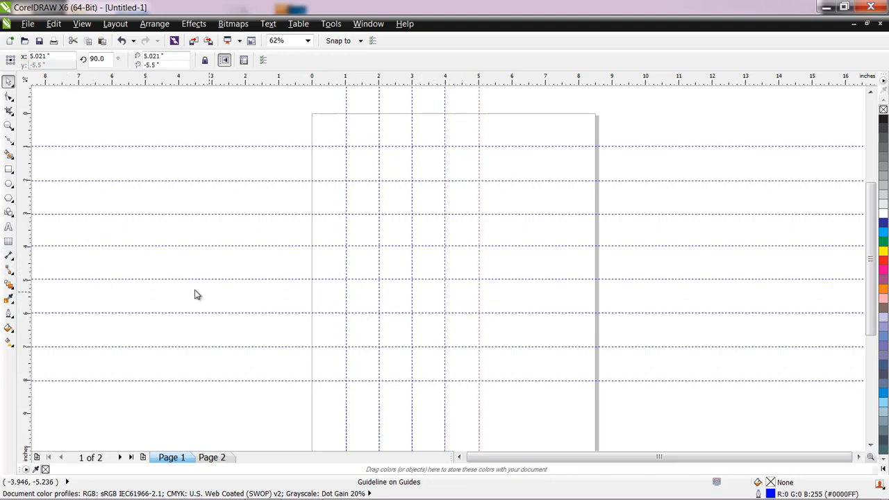
left_click_drag(25, 303, 513, 344)
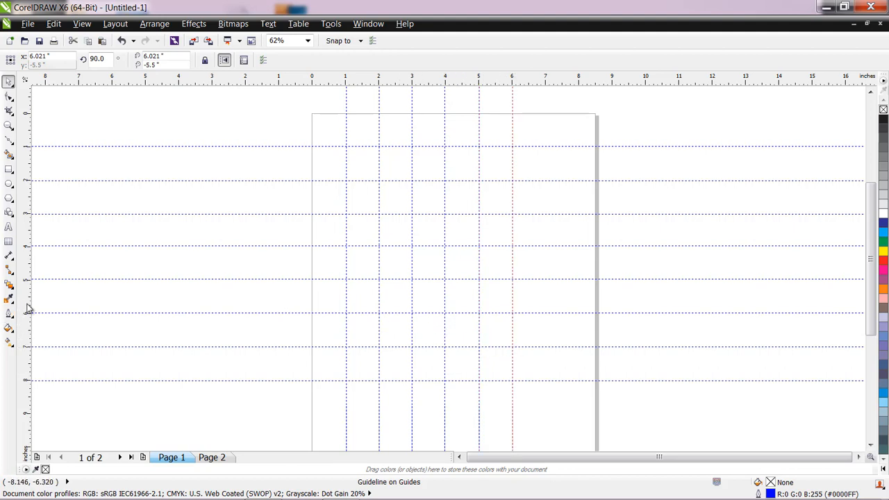
left_click_drag(28, 309, 546, 380)
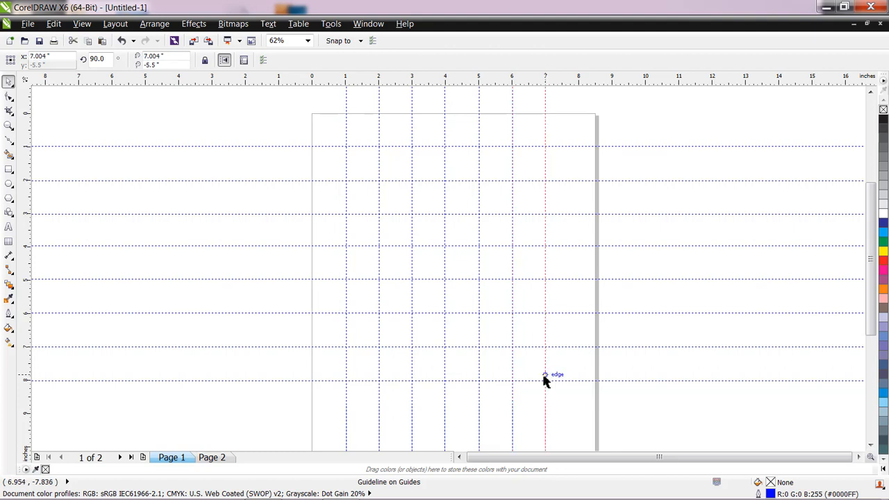
Step: Activate the Freehand tool and check whether snapping to guidelines, objects and page is enabled
left_click(9, 126)
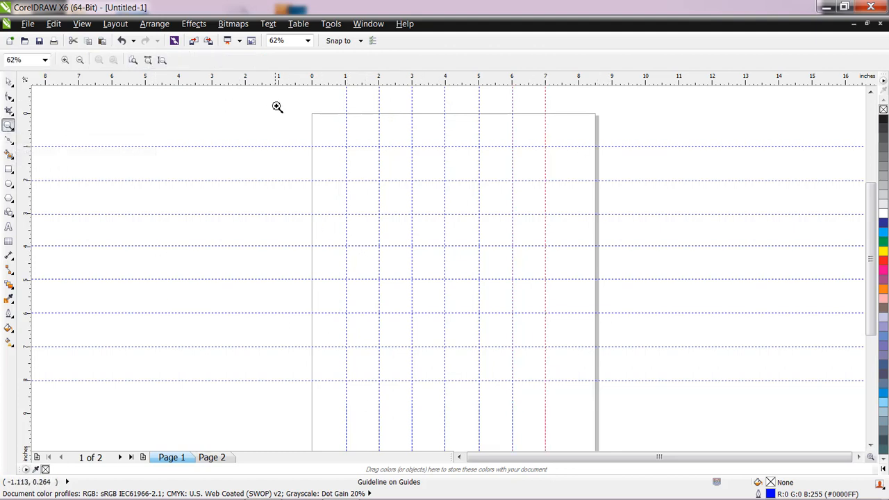
left_click_drag(305, 118, 655, 394)
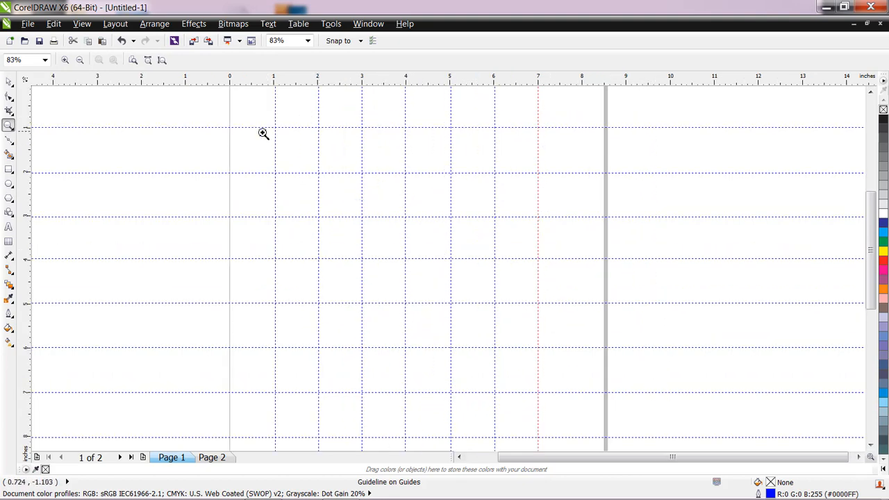
left_click_drag(219, 96, 665, 446)
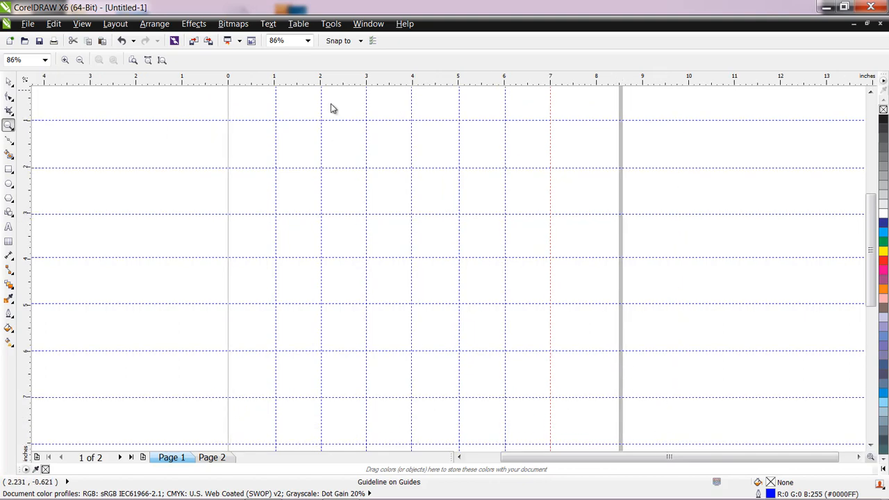
left_click(871, 92)
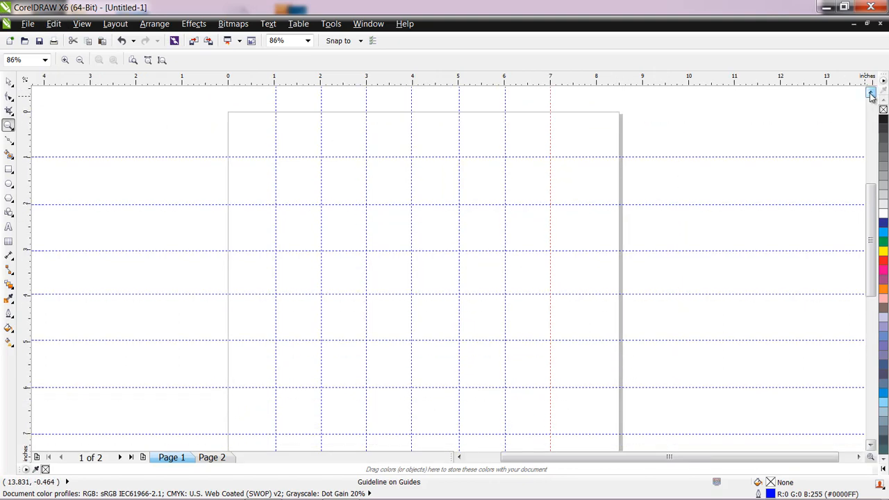
left_click(9, 82)
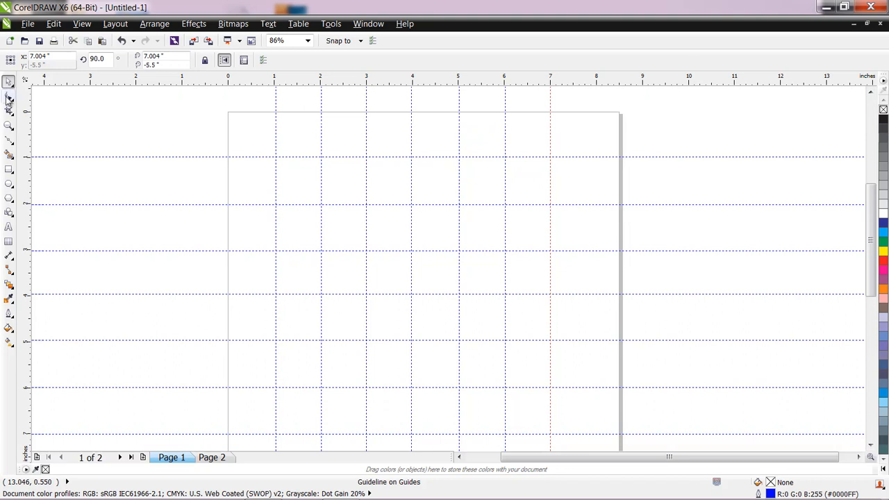
left_click(9, 141)
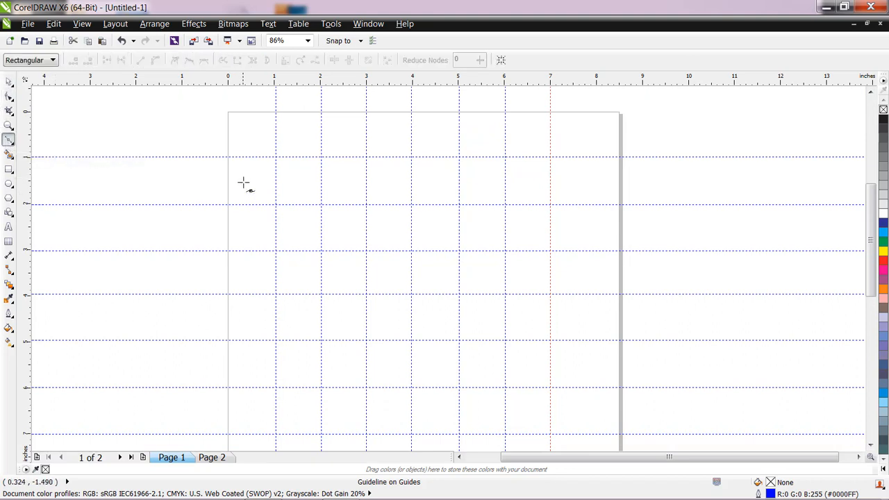
left_click(78, 24)
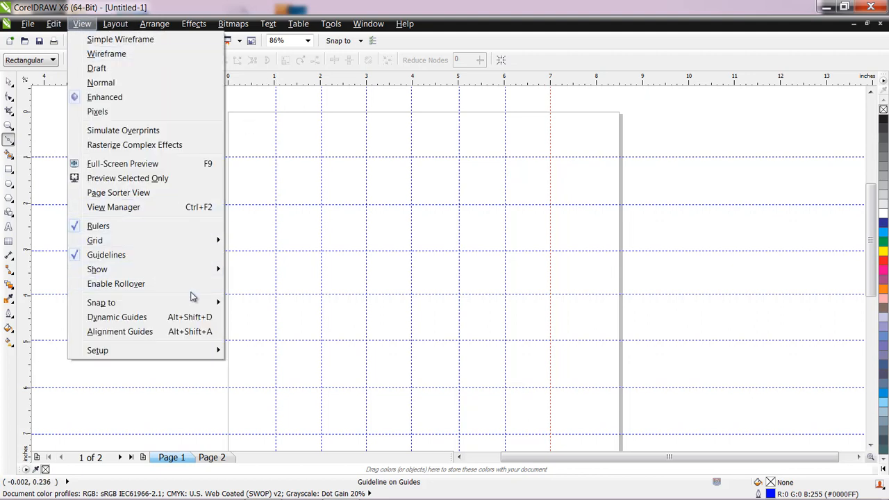
mouse_move(206, 304)
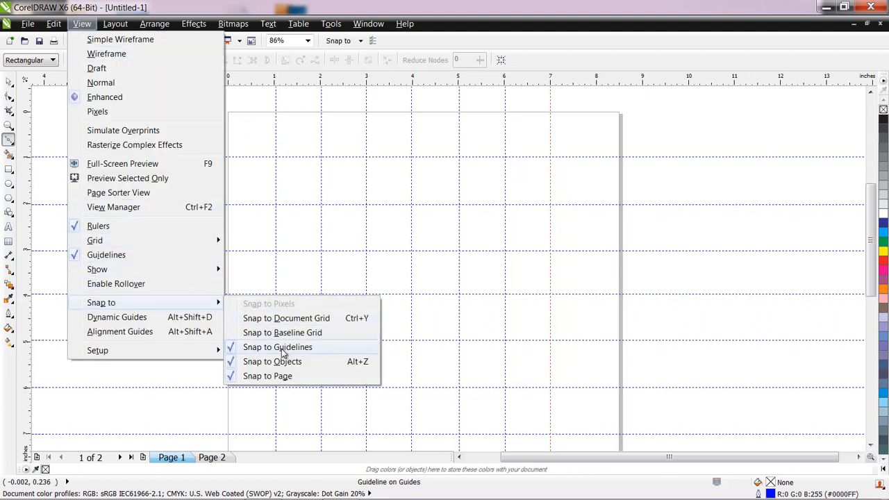
left_click(395, 42)
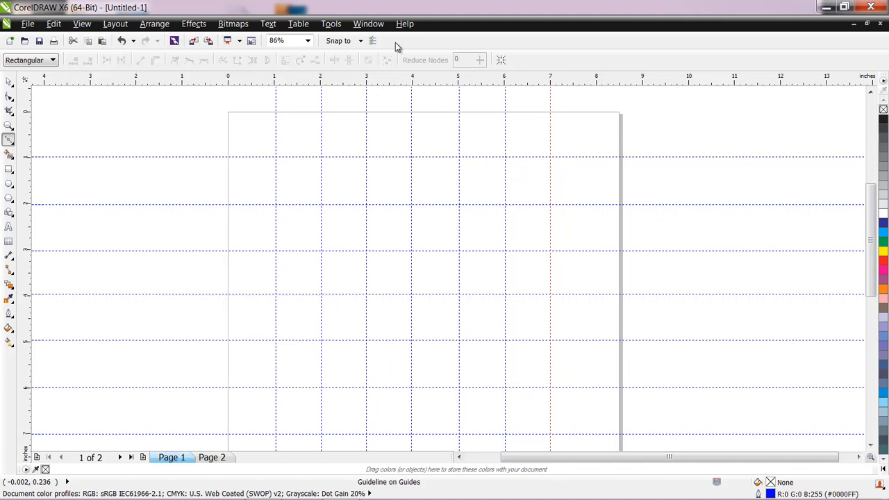
left_click(361, 43)
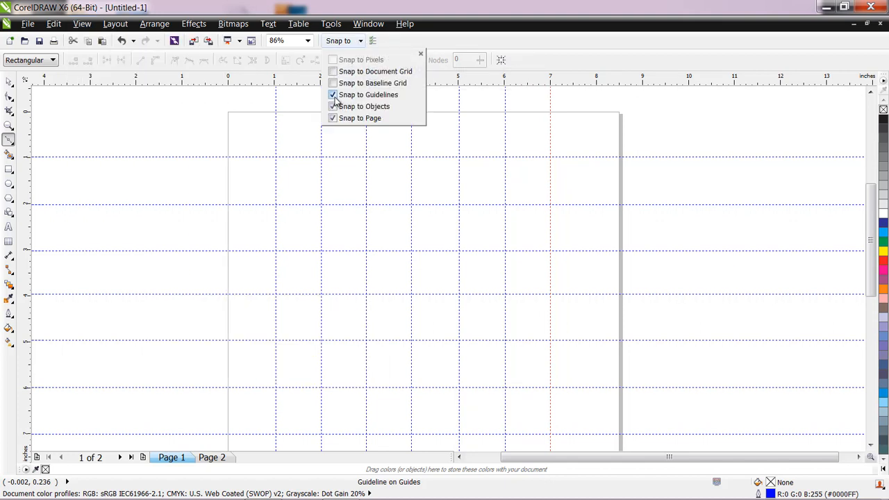
left_click(553, 20)
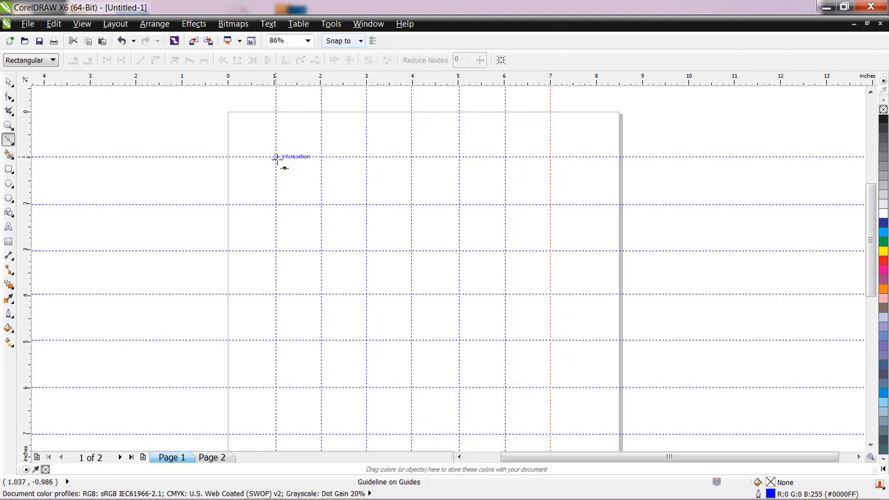
Step: Draw a horizontal line on the upper 1-inch guideline between the 1- and 2-inch vertical guidelines, and set its outline width to 3.0 pt
left_click(9, 141)
left_click(276, 157)
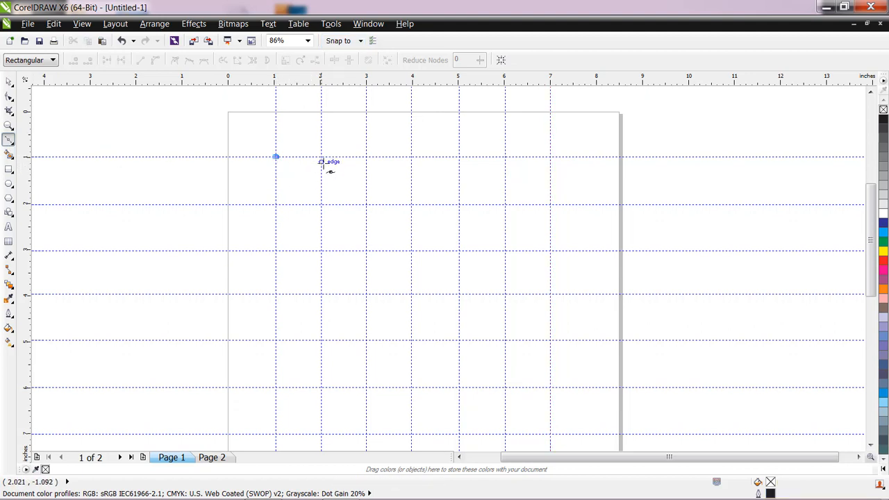
left_click(321, 157)
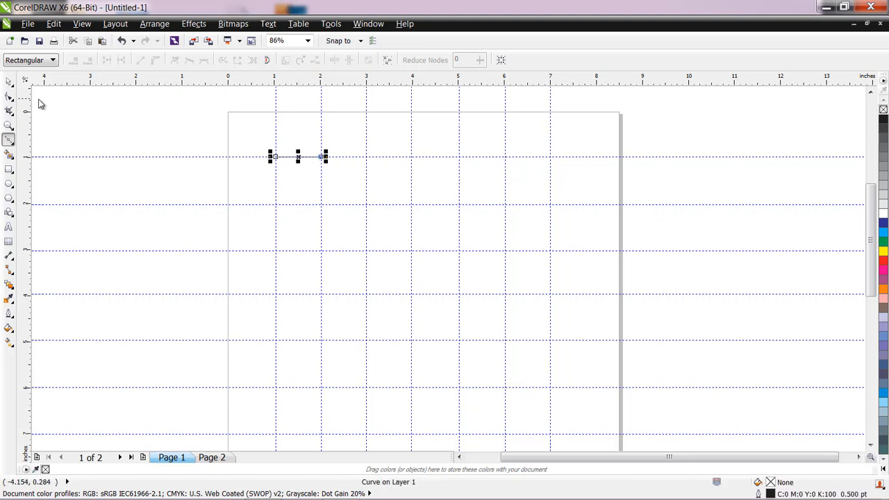
left_click(9, 84)
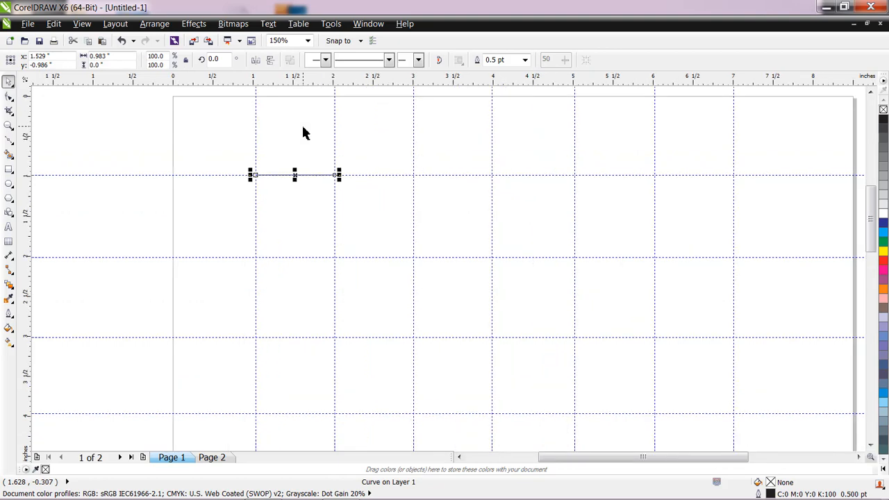
scroll(303, 132, "up", 2)
left_click(525, 60)
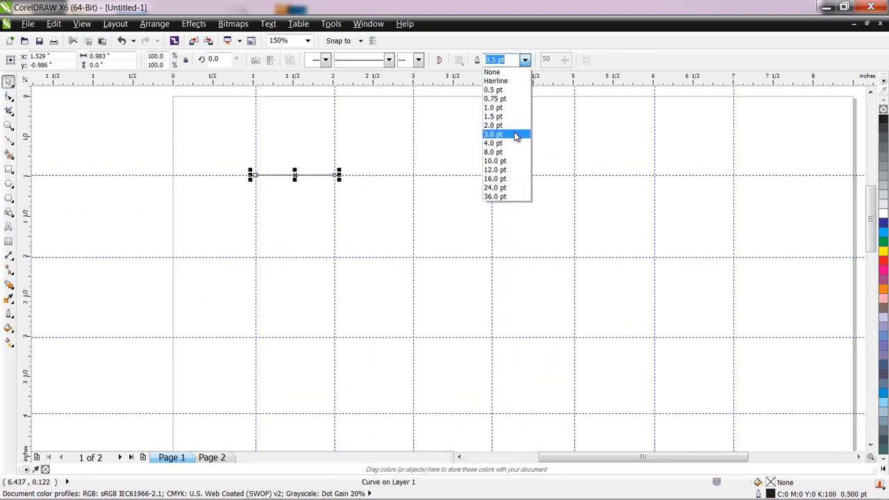
left_click(517, 135)
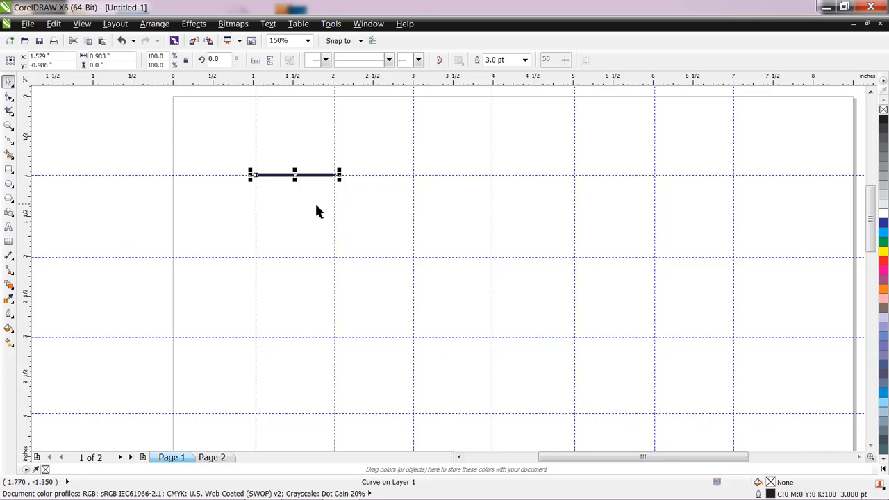
left_click(9, 96)
left_click_drag(333, 175, 328, 131)
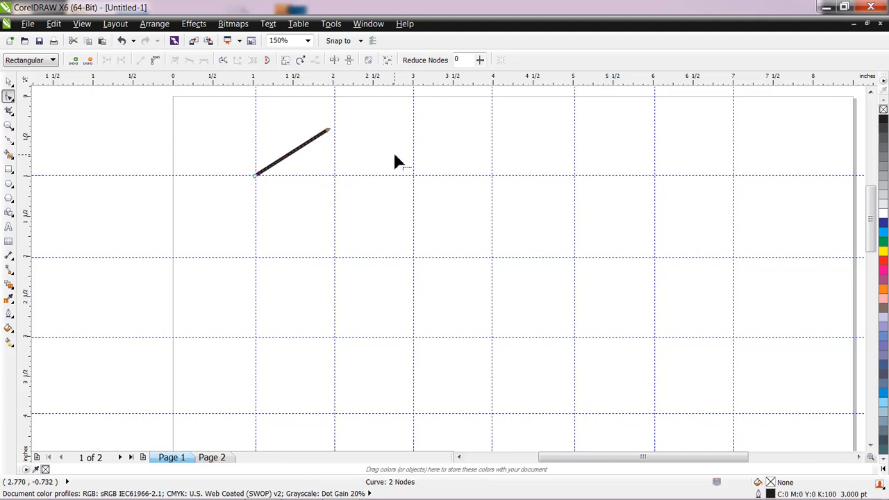
key("ctrl+z")
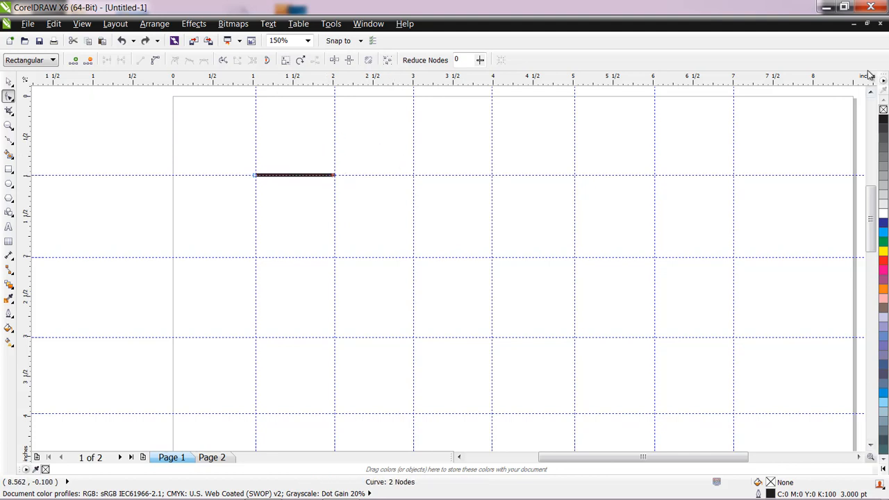
Step: Select both end nodes of the short line and convert its segment to a curve
left_click(871, 94)
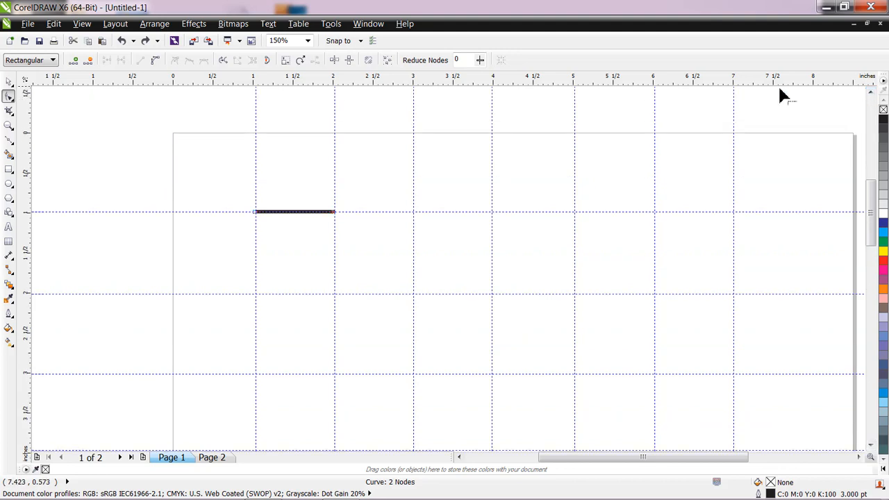
left_click(8, 83)
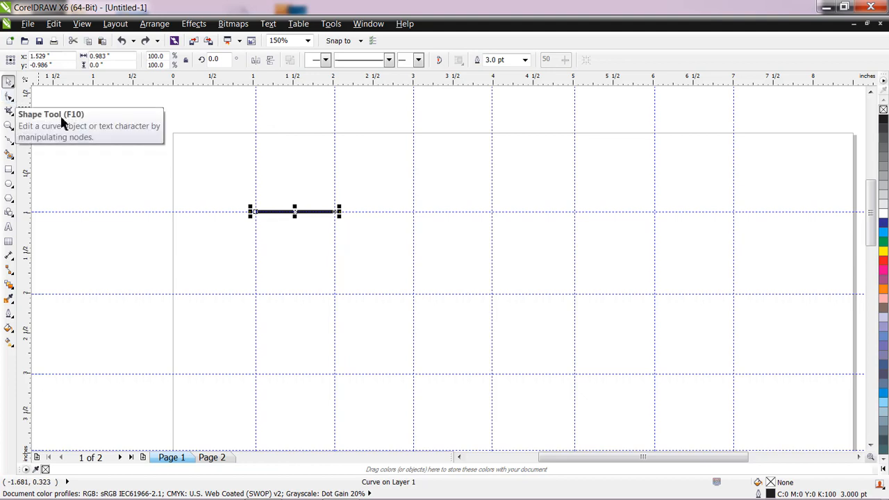
left_click(9, 98)
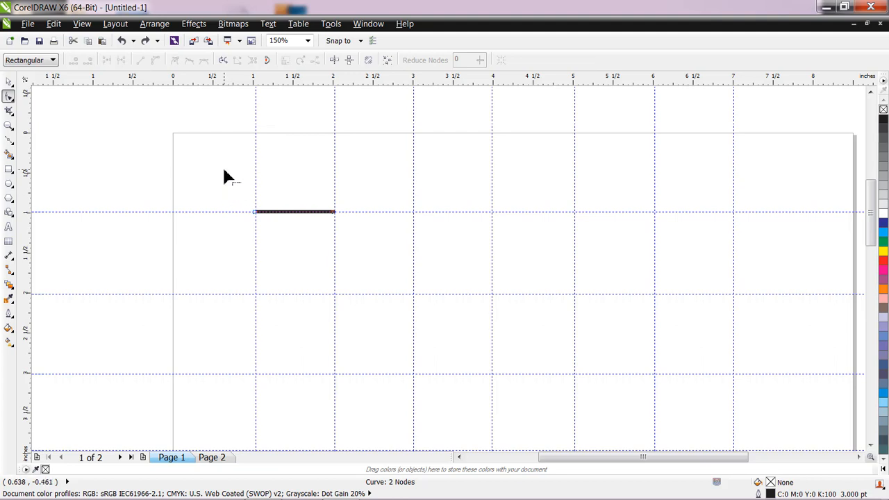
left_click_drag(223, 169, 369, 251)
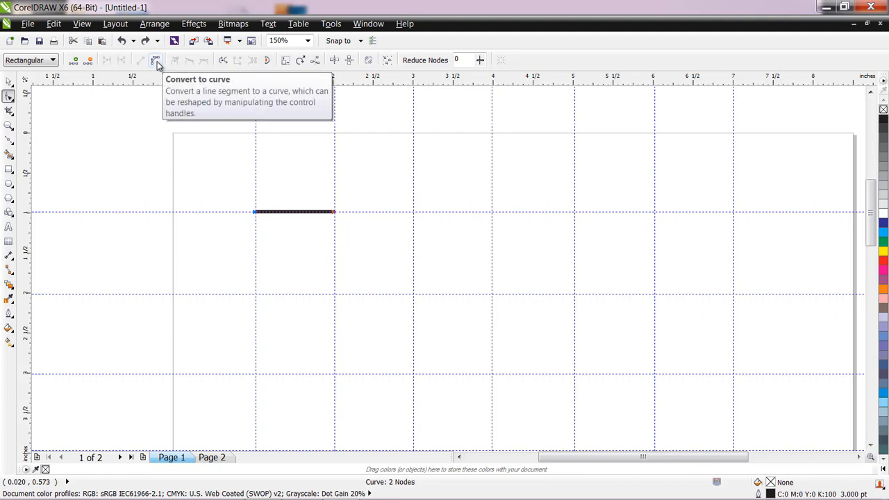
right_click(277, 218)
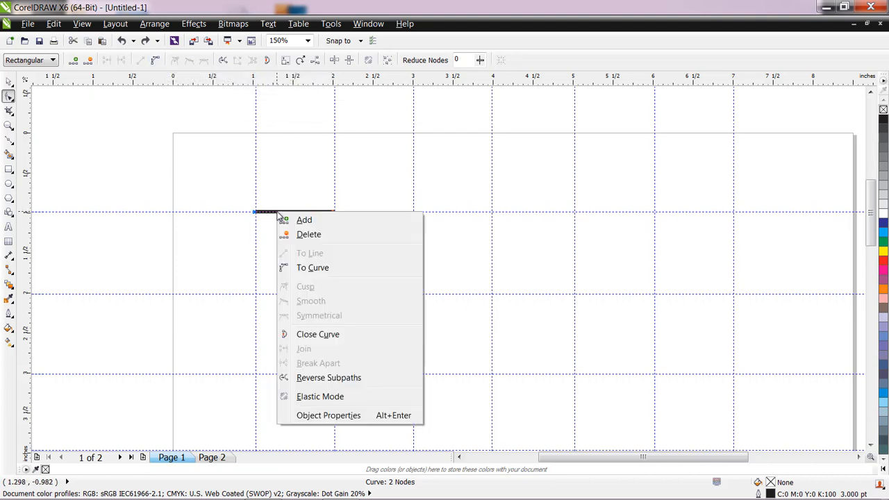
left_click(312, 268)
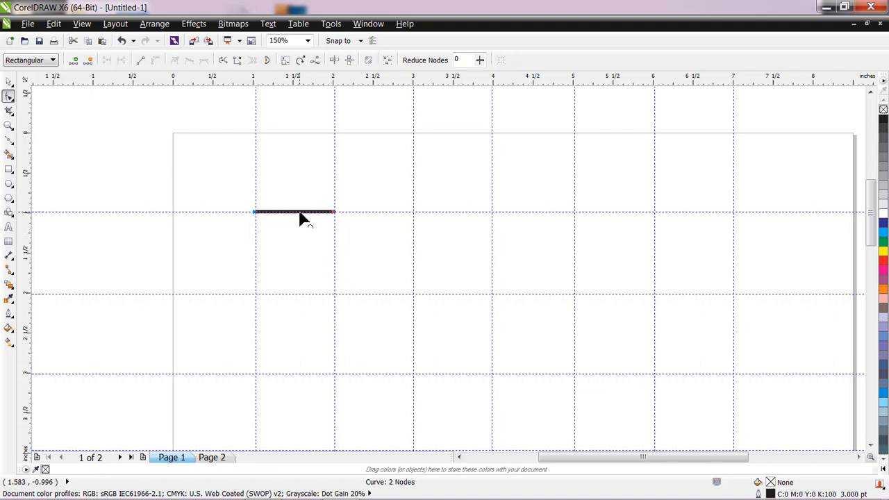
Step: Bend the short line upward into an arch, pulling both control handles straight up along the vertical guidelines to the sheet's upper edge
left_click_drag(300, 214, 300, 189)
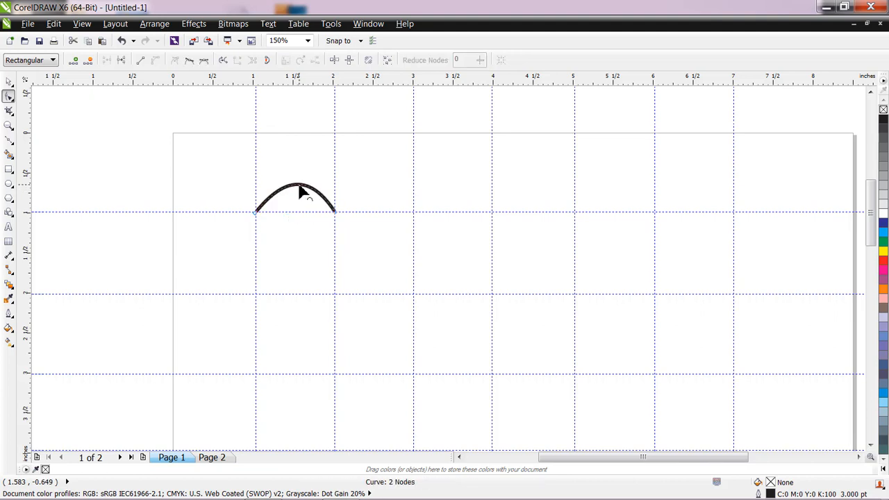
left_click(335, 218)
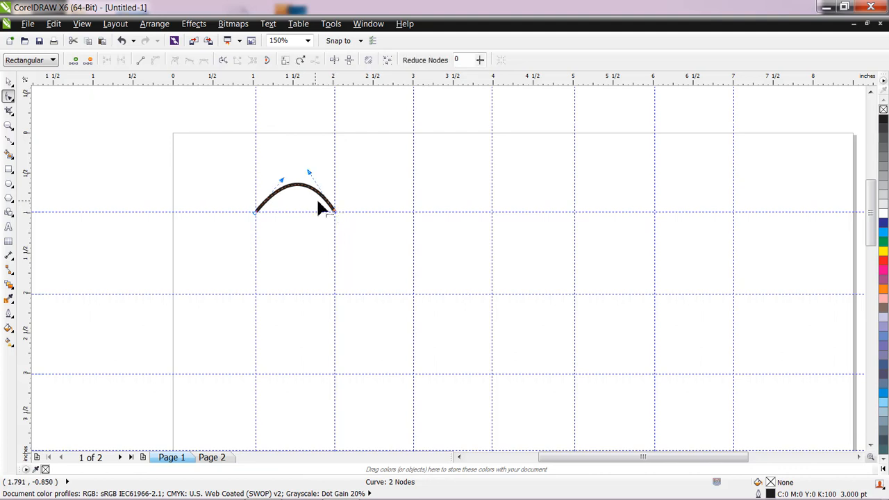
left_click_drag(283, 184, 256, 137)
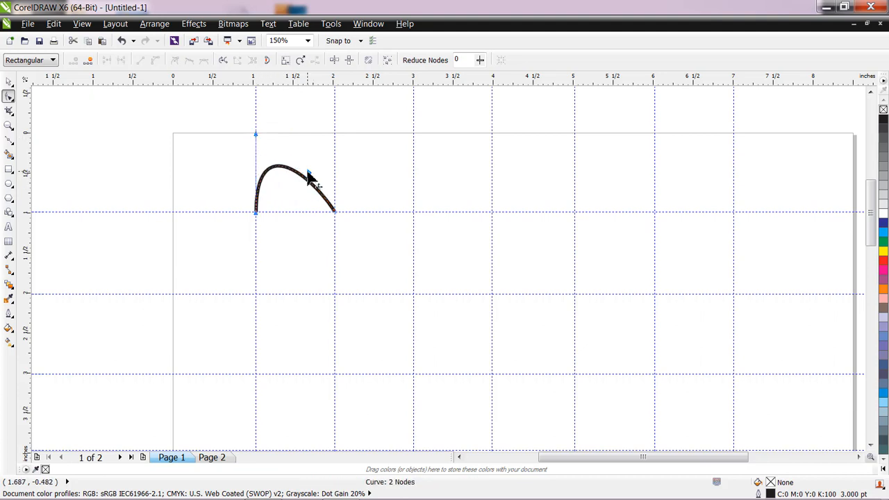
left_click_drag(309, 174, 335, 133)
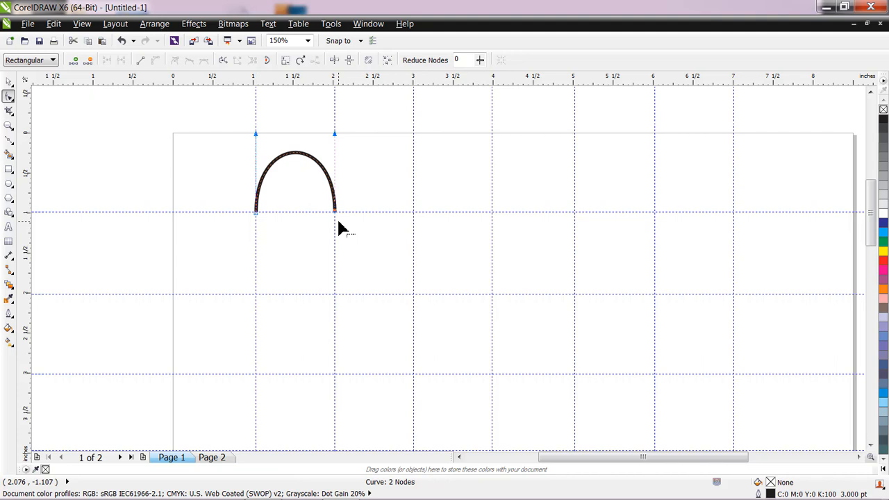
Step: Draw a horizontal line on the 2-inch guideline from the 1-inch to the 7-inch vertical guideline, with a 3.0 pt outline
left_click(9, 141)
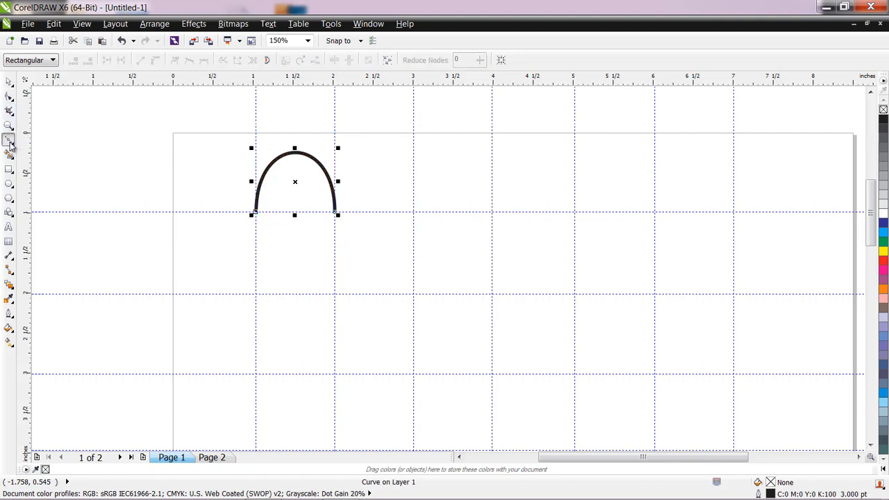
left_click(257, 295)
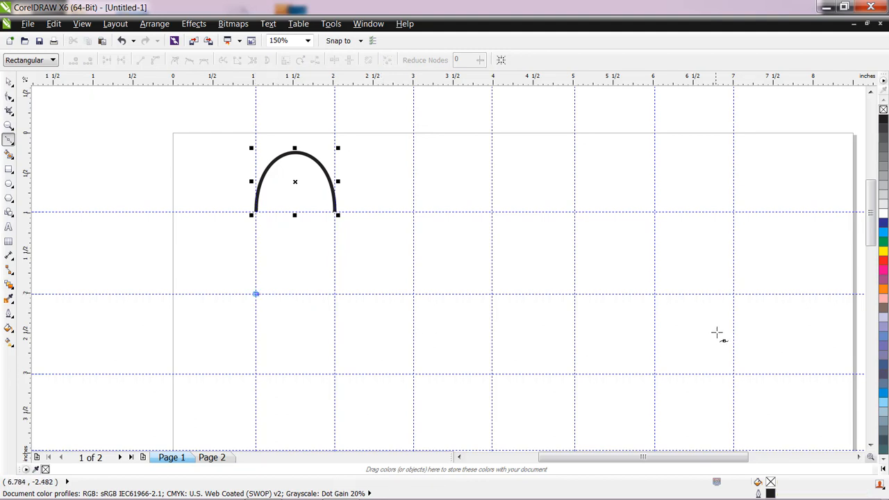
left_click(734, 295)
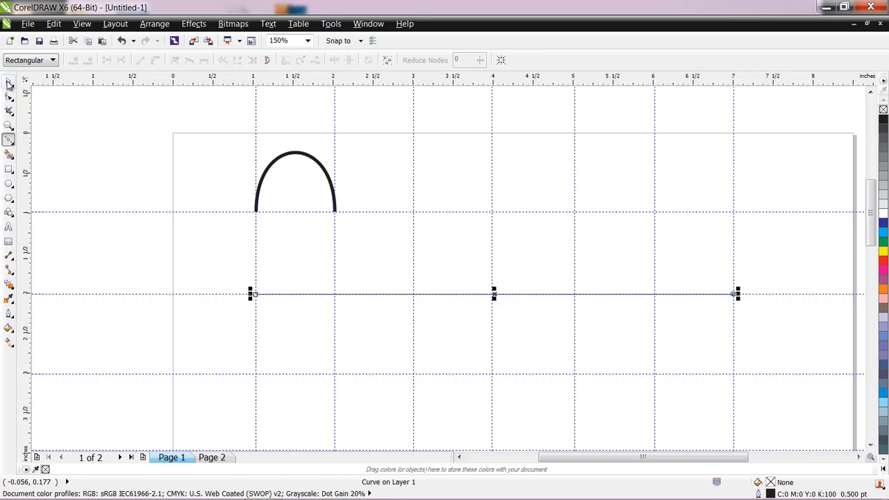
left_click(9, 83)
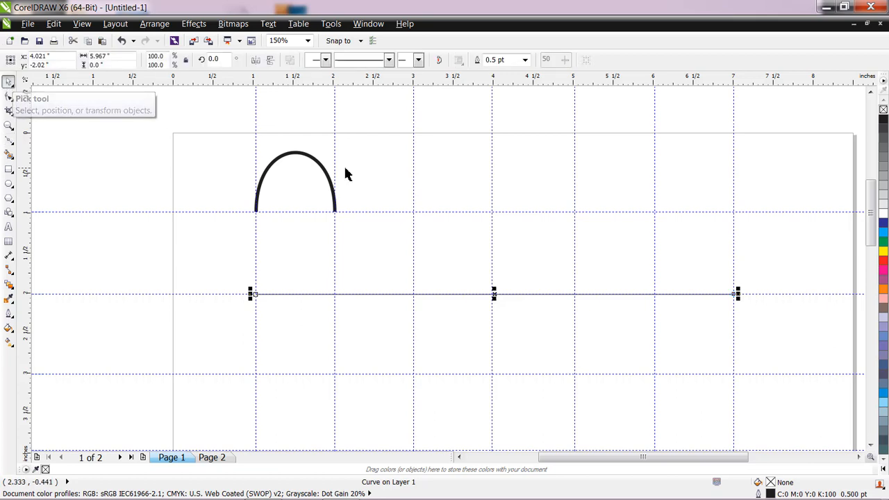
left_click(526, 60)
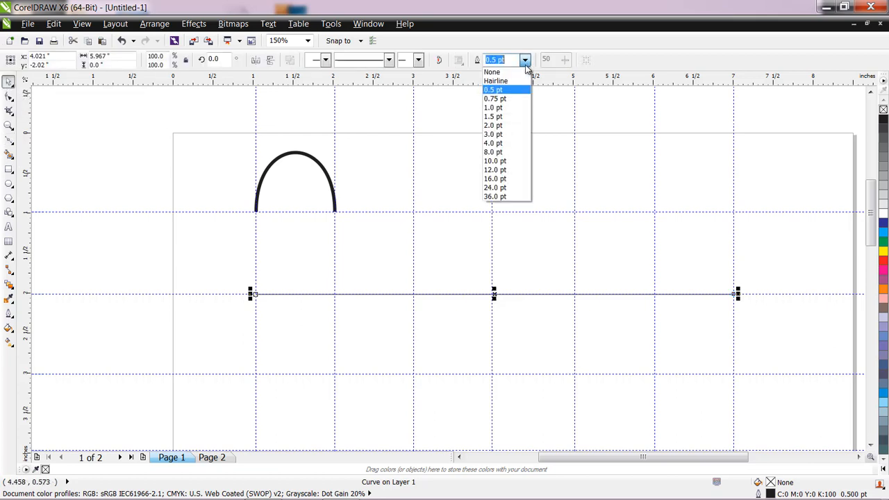
left_click(504, 134)
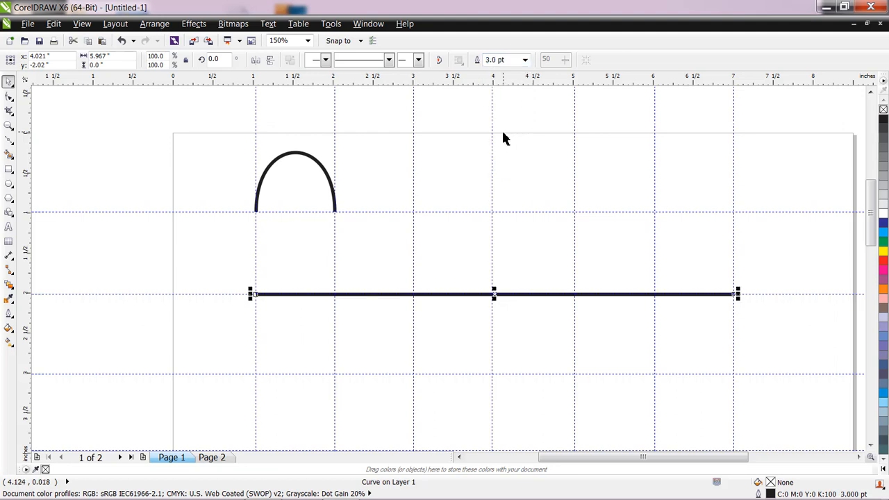
Step: Add nodes to the long line where it crosses the 2-, 3-, 4-, 5- and 6-inch vertical guidelines
left_click(10, 100)
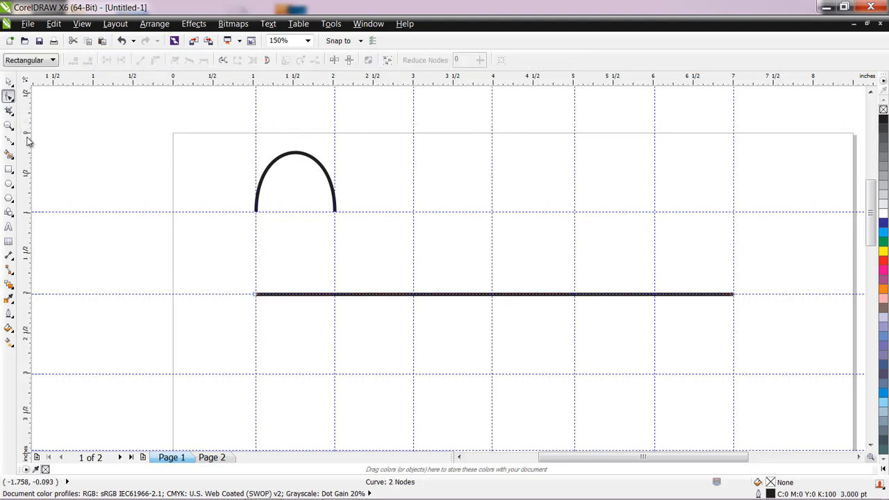
left_click(9, 82)
left_click(9, 126)
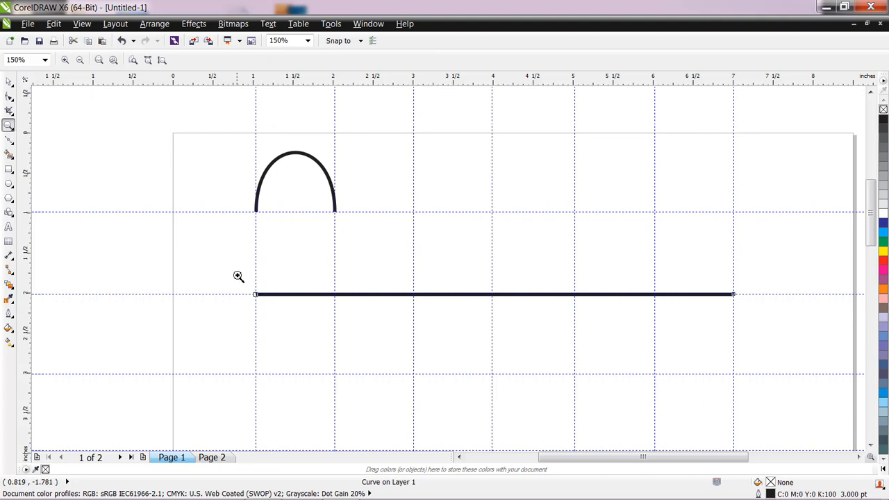
left_click_drag(214, 245, 726, 356)
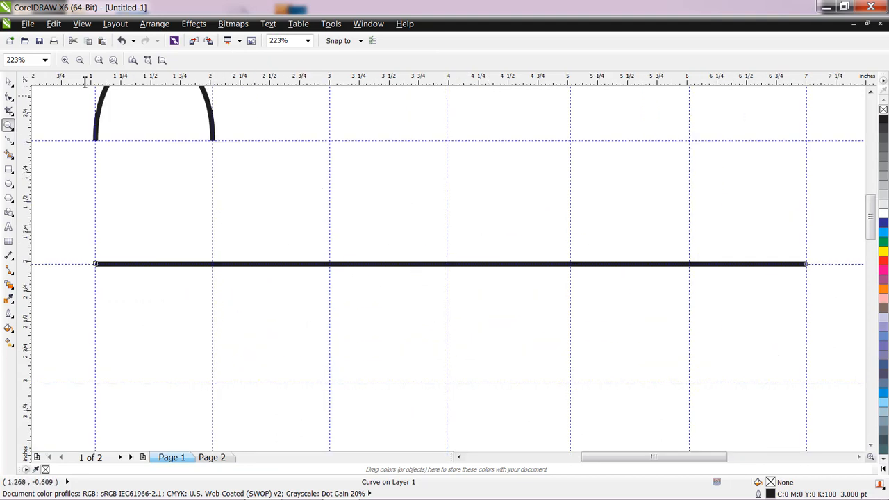
left_click(7, 100)
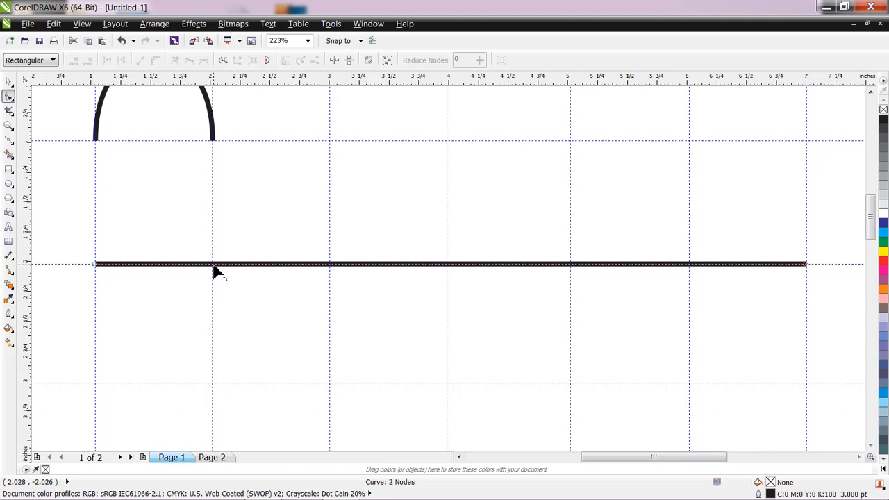
double_click(213, 264)
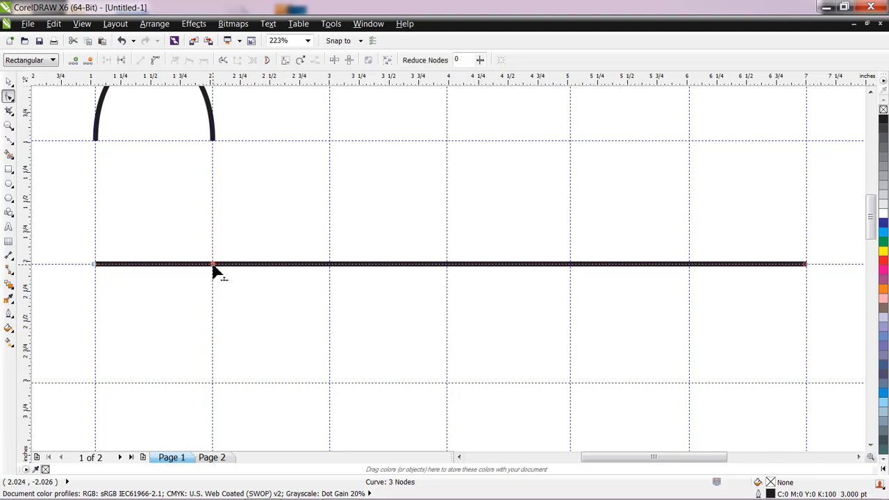
left_click(221, 265)
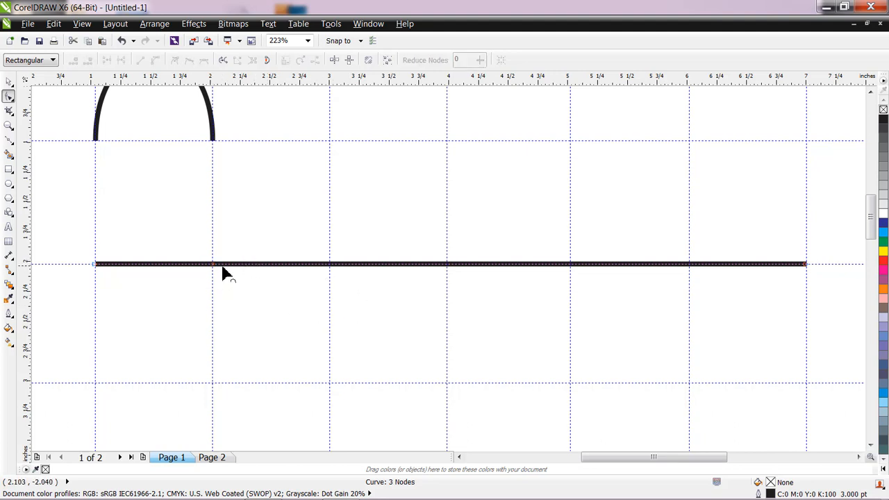
left_click(212, 265)
double_click(213, 266)
double_click(330, 265)
double_click(447, 264)
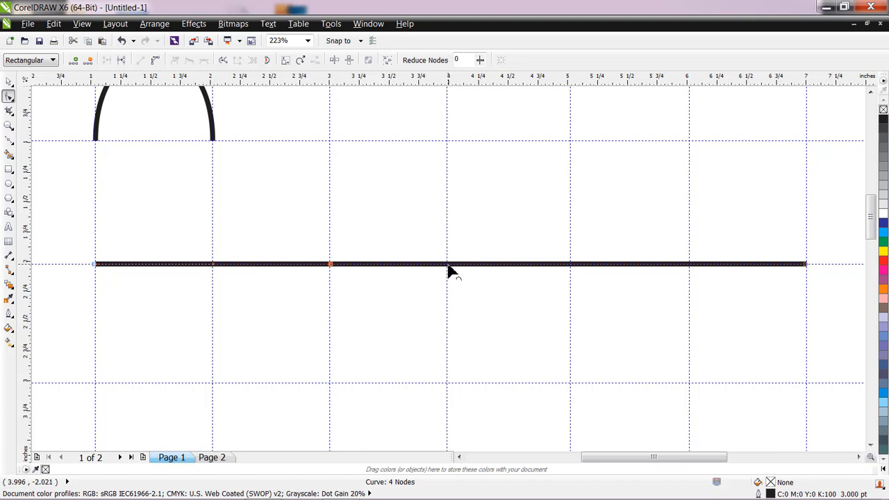
double_click(448, 265)
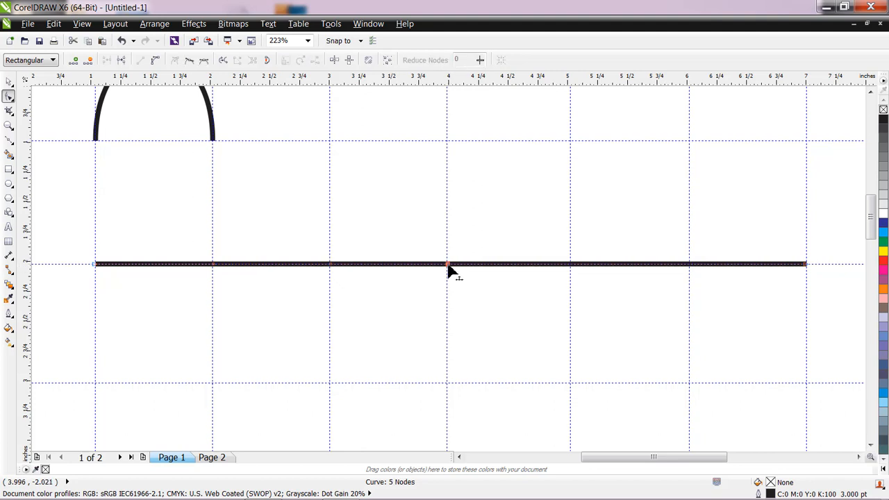
double_click(570, 264)
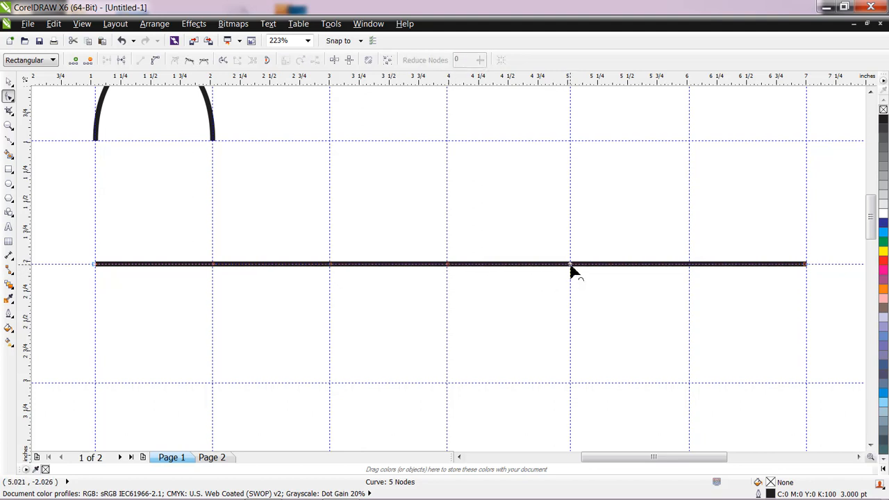
double_click(690, 266)
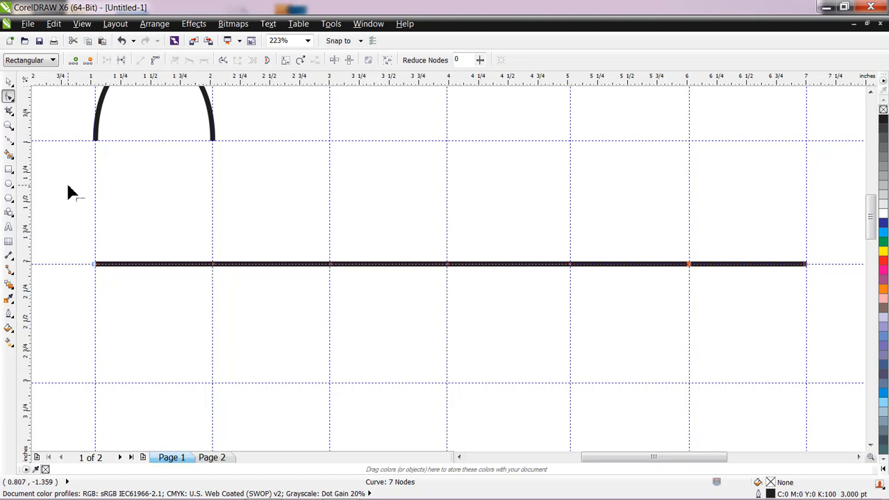
Step: Select all nodes of the long line on the 2-inch guideline and convert its segments to curves
left_click(8, 82)
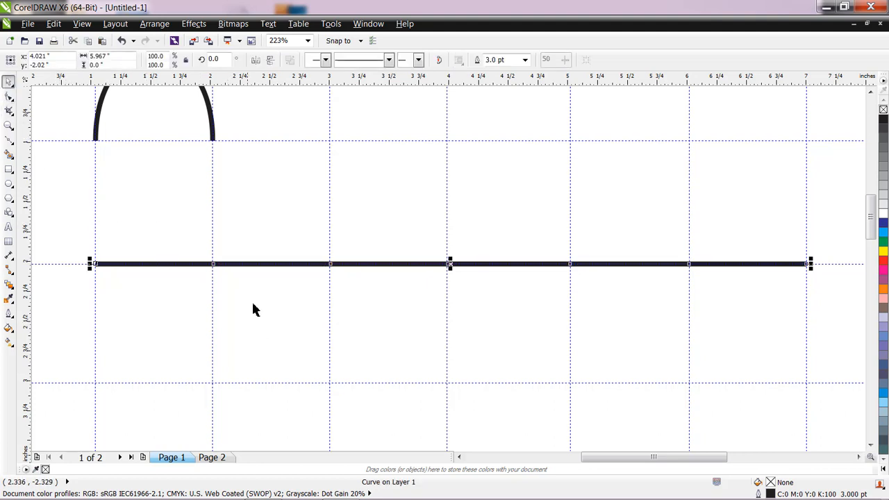
left_click(10, 99)
left_click_drag(64, 187, 834, 349)
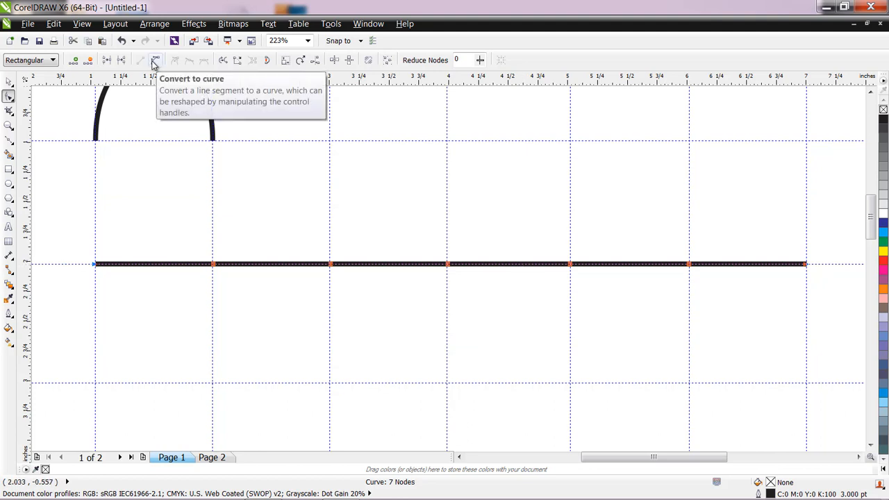
left_click(154, 62)
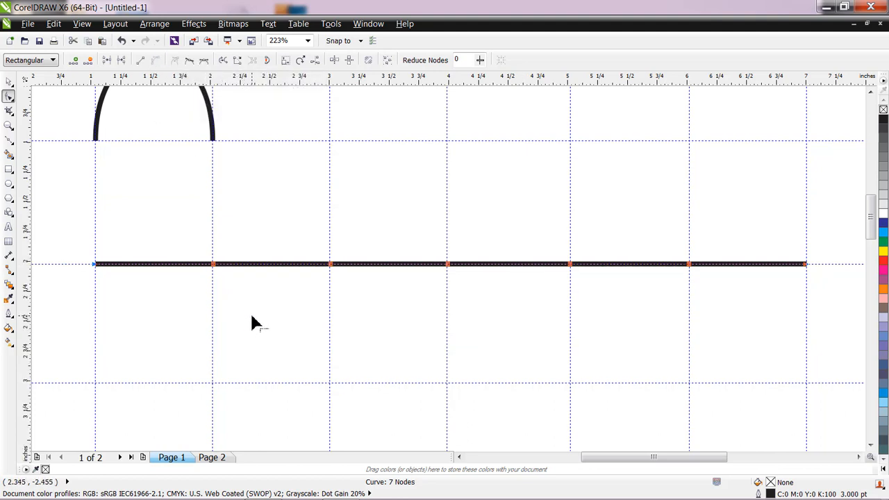
left_click(278, 203)
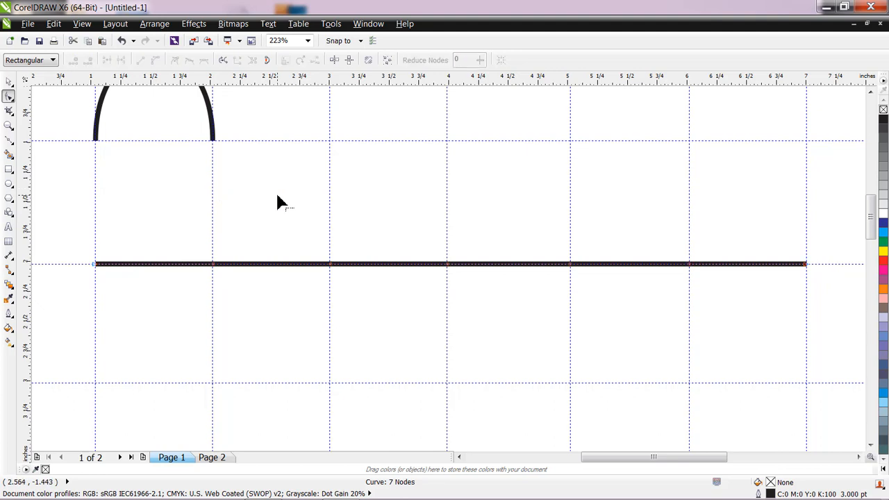
Step: Bend the 1–2 and 2–3 inch segments into upward arches by pulling their control handles vertically to the 1-inch guideline
left_click_drag(170, 270, 94, 141)
left_click(213, 266)
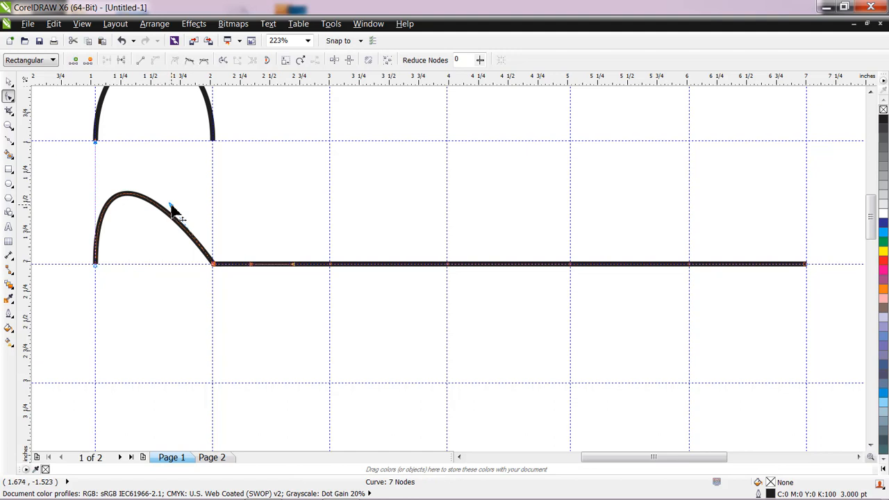
left_click_drag(172, 208, 221, 159)
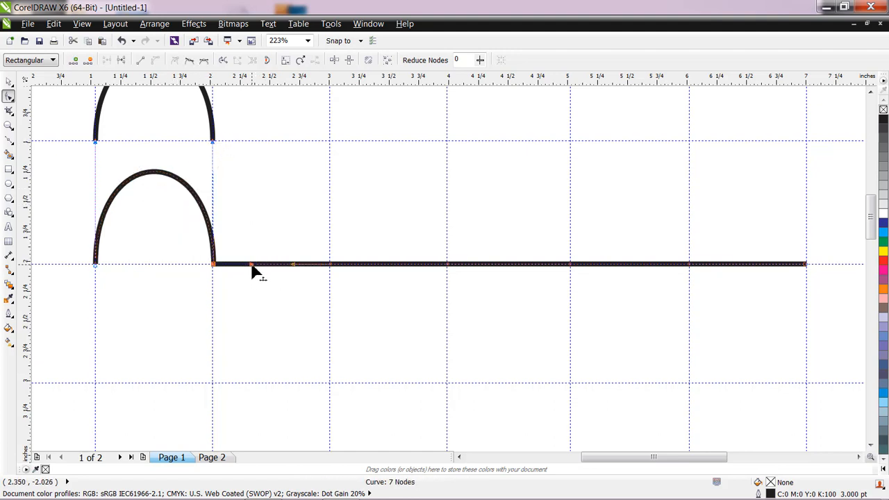
left_click_drag(252, 266, 215, 148)
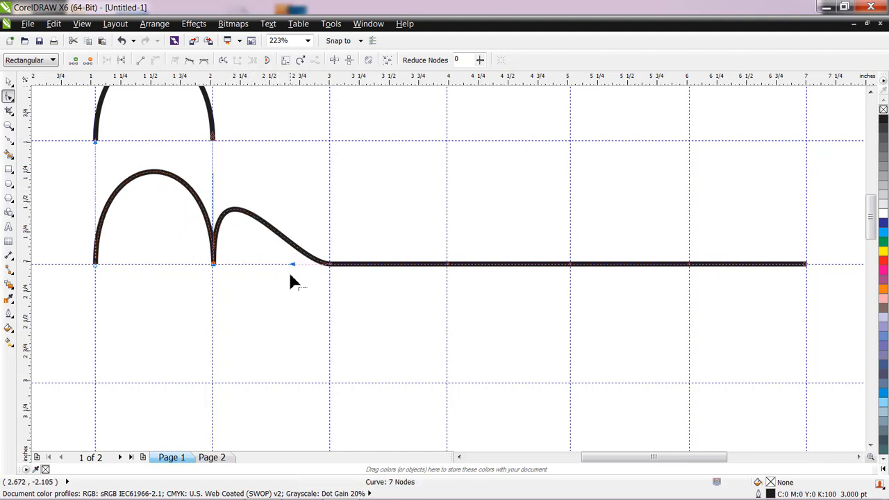
left_click_drag(293, 265, 329, 142)
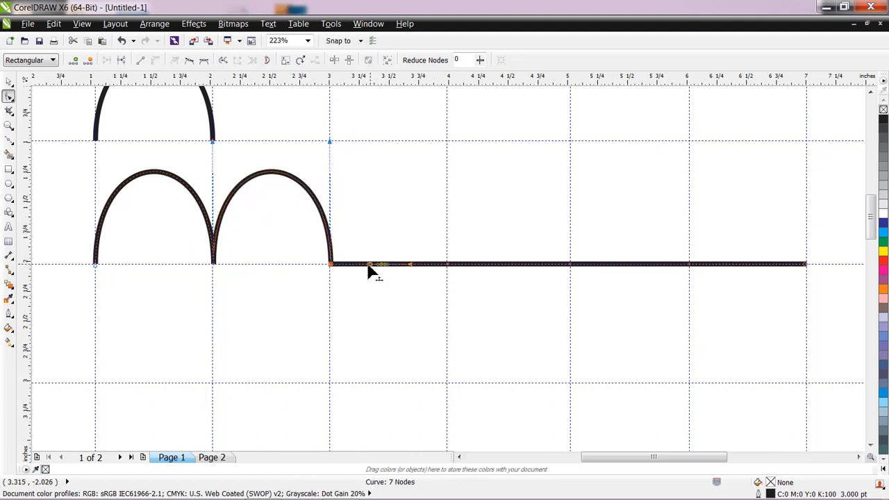
Step: Bend the 3–4 inch segment down with handles on the 3-inch guideline and the 4–5 inch segment up to the 1-inch guideline
left_click_drag(369, 266, 331, 383)
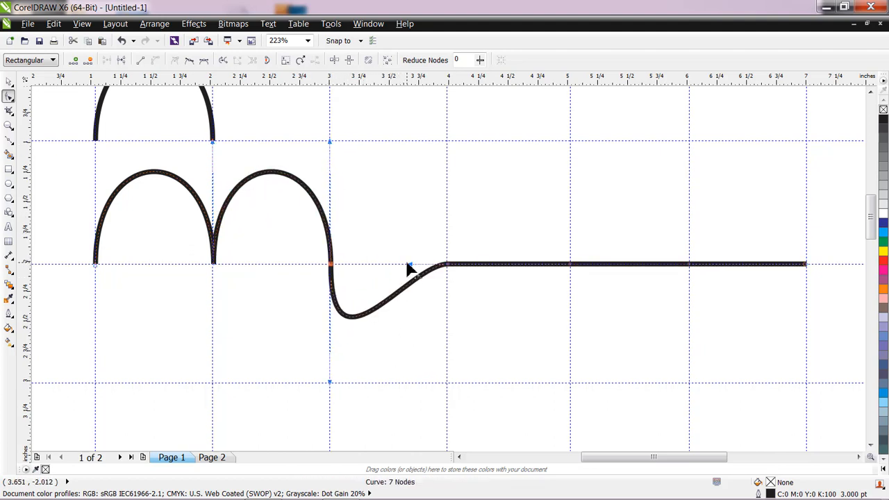
left_click_drag(412, 267, 449, 383)
left_click_drag(490, 265, 447, 142)
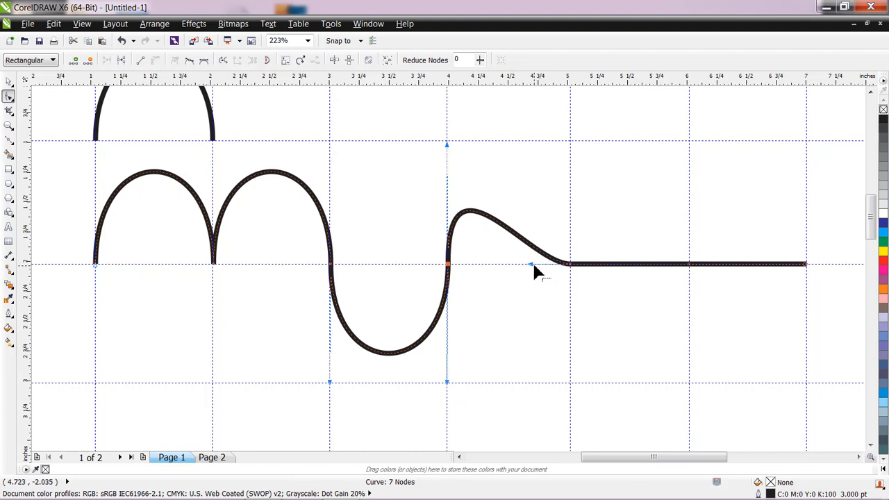
left_click_drag(531, 265, 570, 141)
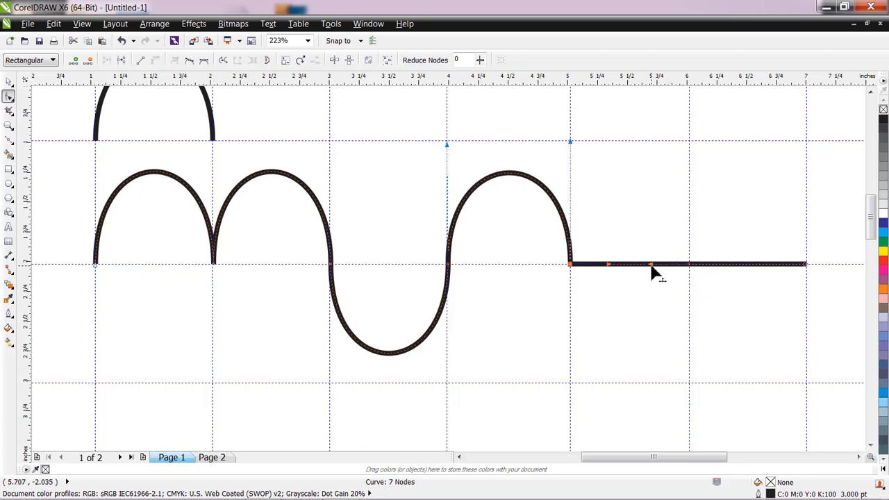
Step: Bend the 5–6 inch segment down with handles on the 3-inch guideline and the 6–7 inch segment up to the 1-inch guideline
left_click_drag(651, 266, 689, 381)
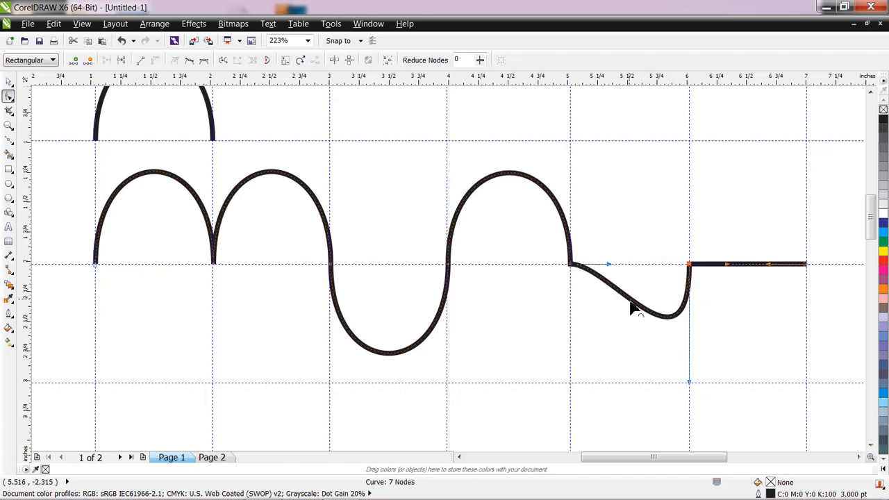
left_click_drag(612, 272, 570, 393)
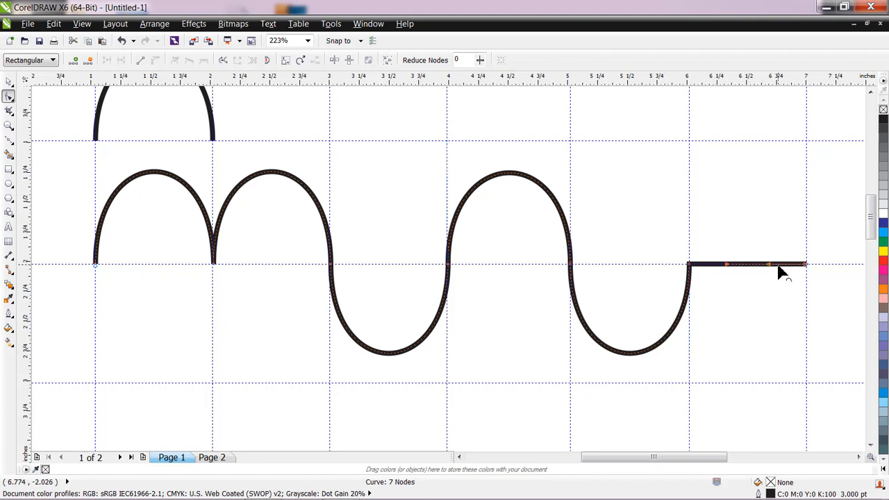
left_click_drag(777, 267, 808, 146)
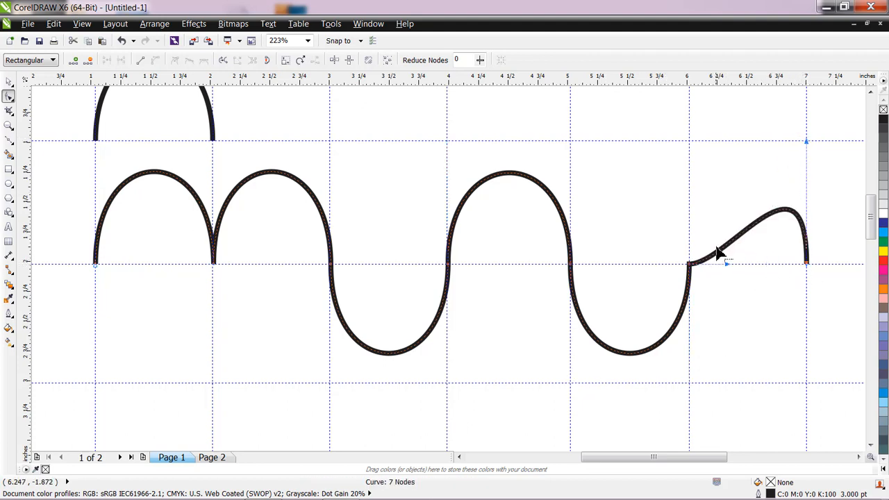
left_click(728, 265)
left_click_drag(703, 168, 689, 142)
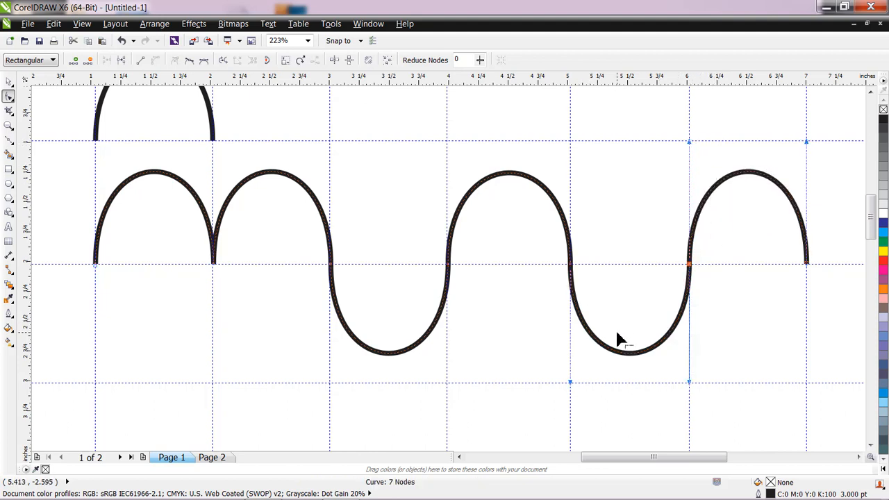
Step: Convert the wave's downward segment between the 5- and 6-inch vertical guidelines back to a straight line
left_click(648, 359)
left_click(644, 353)
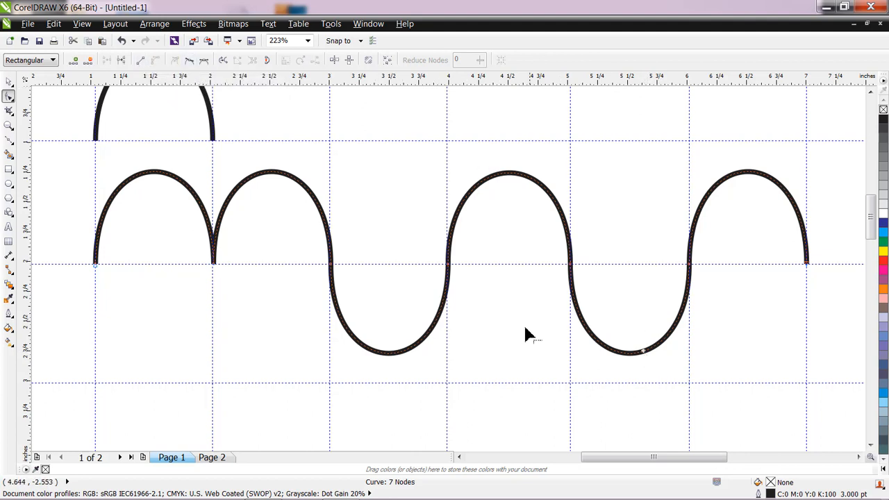
right_click(645, 355)
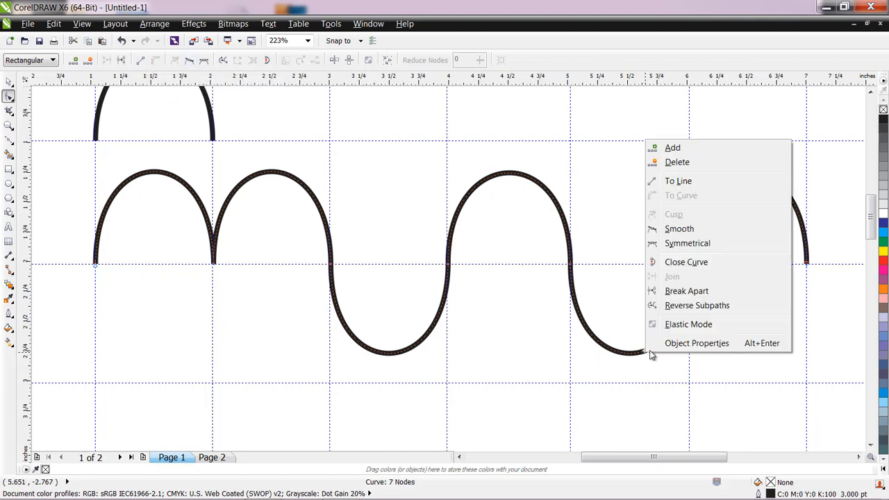
left_click(678, 180)
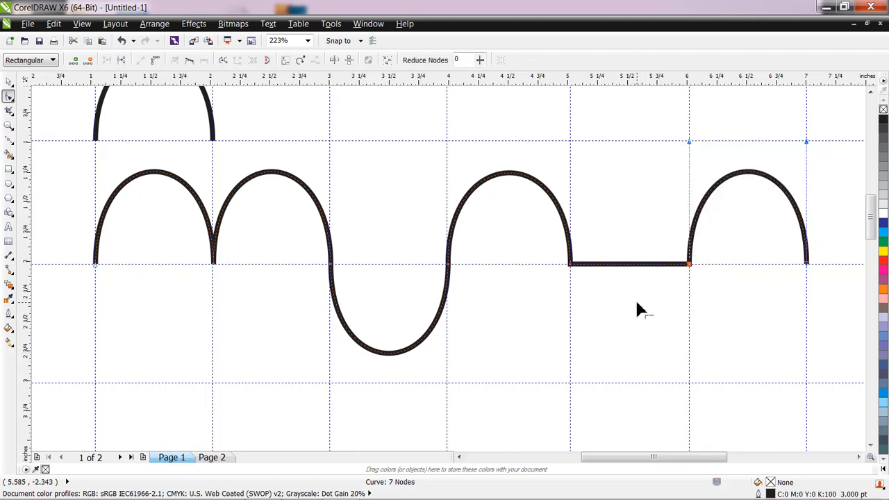
Step: Draw a single curved segment with the Pen tool on the 4-inch guideline, from the 1-inch to the 2-inch vertical guideline
scroll(636, 303, "down", 3)
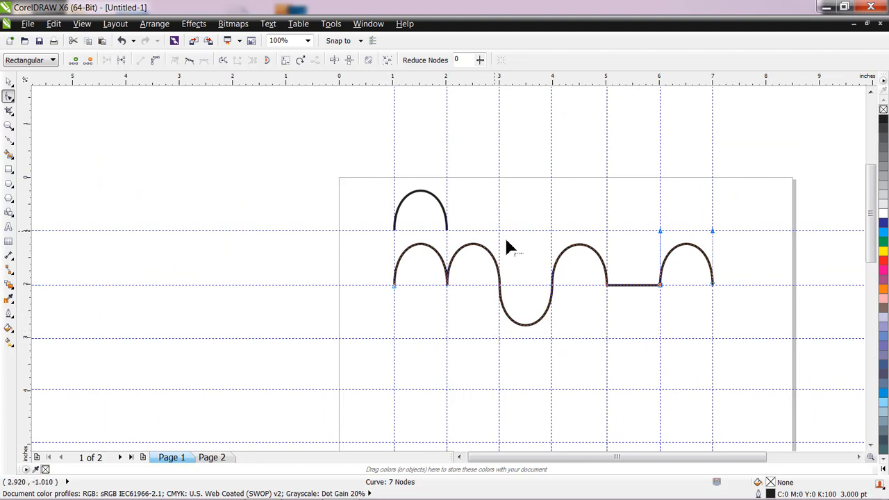
left_click(859, 457)
left_click(859, 458)
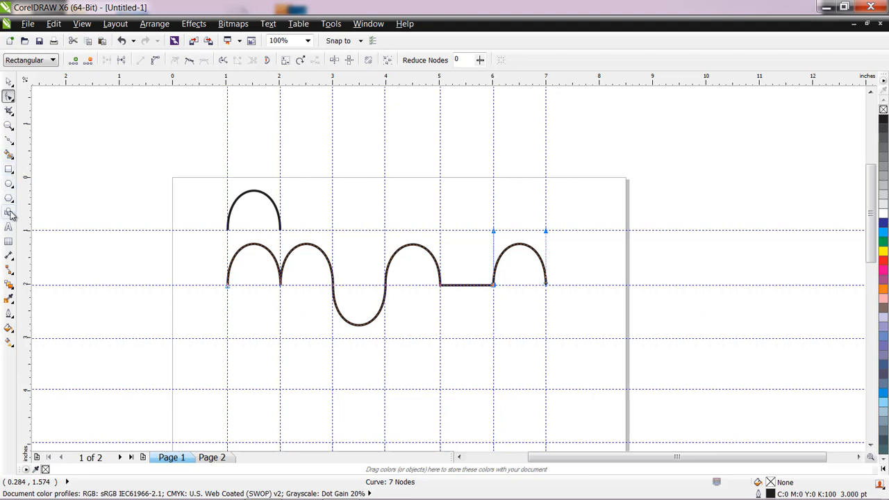
left_click(13, 158)
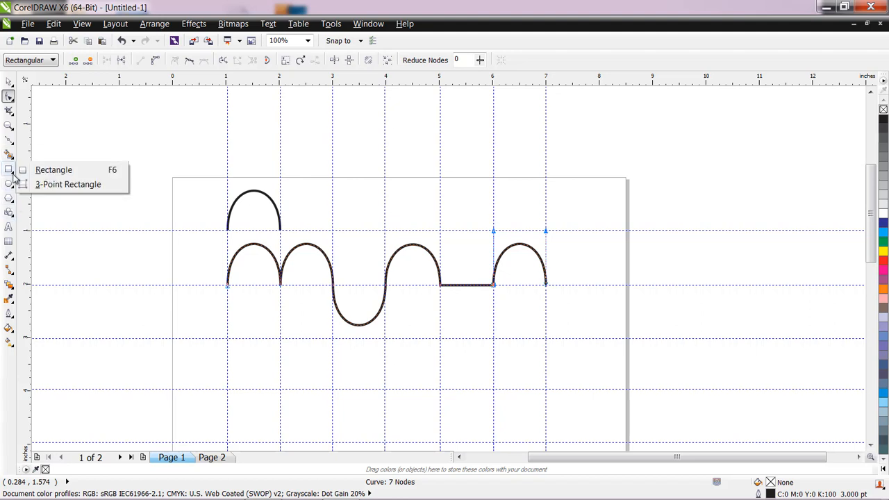
mouse_move(12, 147)
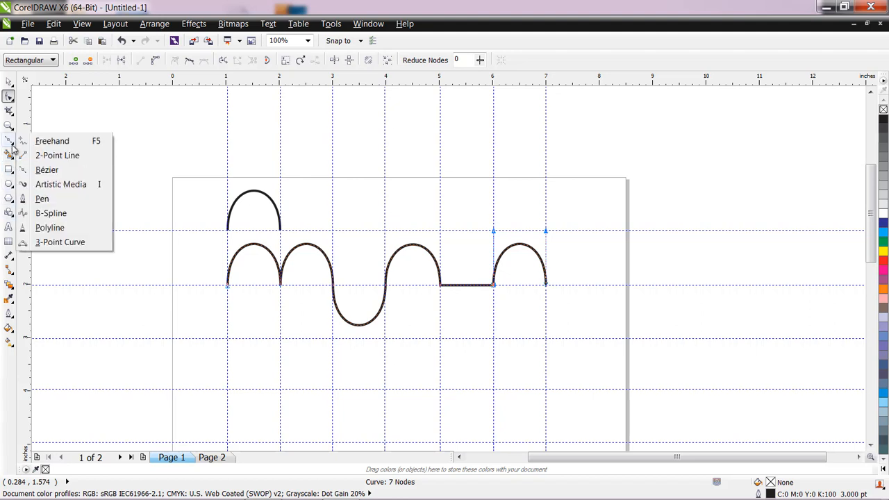
left_click(38, 198)
scroll(345, 411, "up", 1)
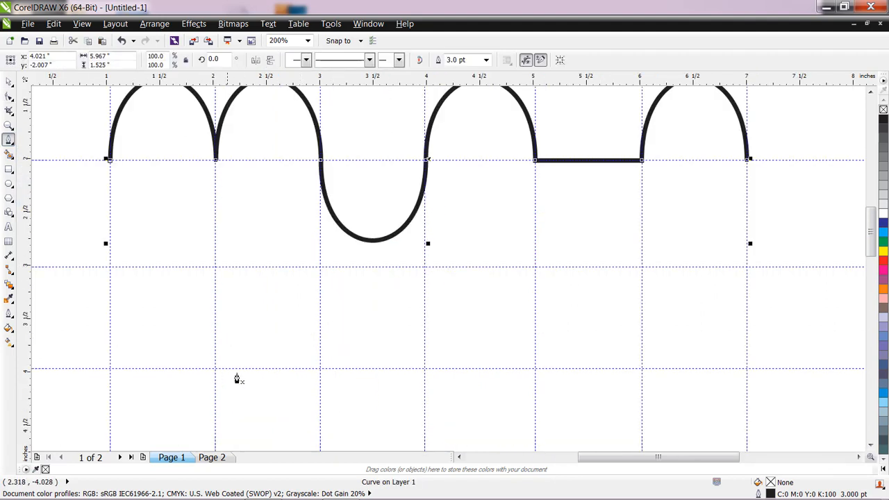
left_click(111, 370)
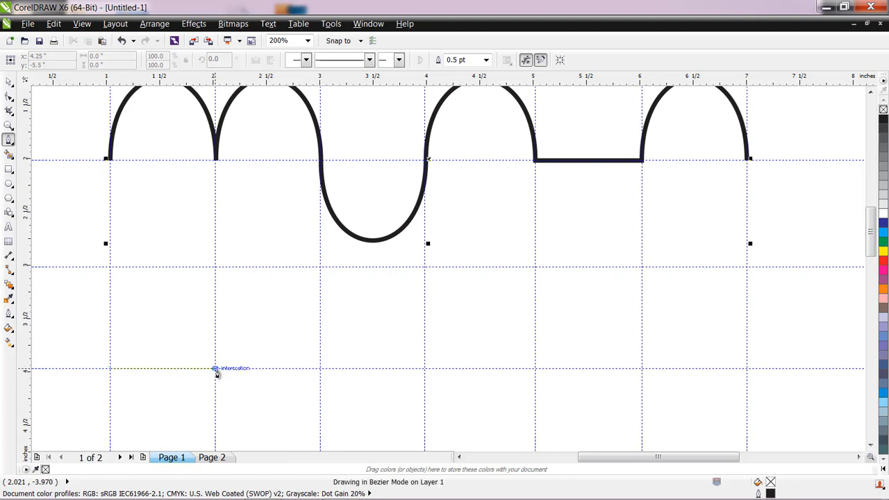
mouse_move(217, 370)
left_mouse_down()
mouse_move(246, 414)
mouse_move(262, 429)
mouse_move(268, 423)
mouse_move(245, 425)
left_mouse_up()
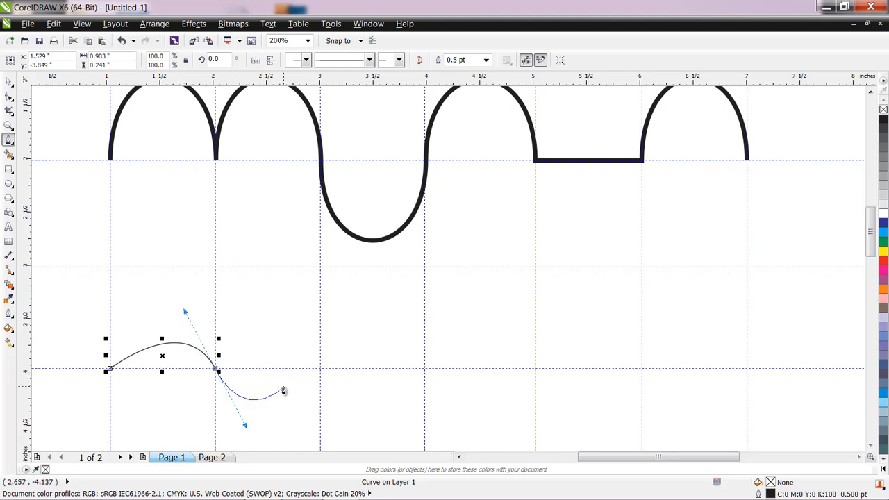
key("Escape")
Step: Shape the new curve into an upward arch, placing both control handles straight above its end nodes on the 3-inch guideline
left_click(9, 100)
left_click(215, 369)
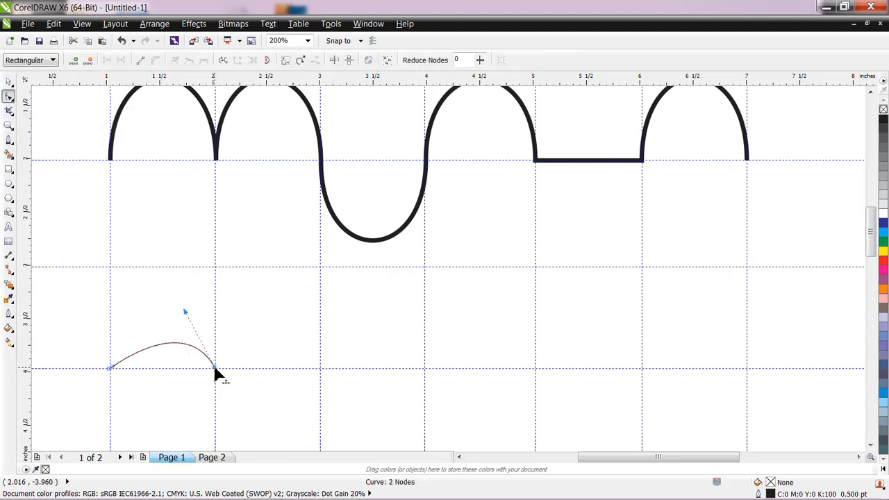
left_click_drag(185, 314, 216, 271)
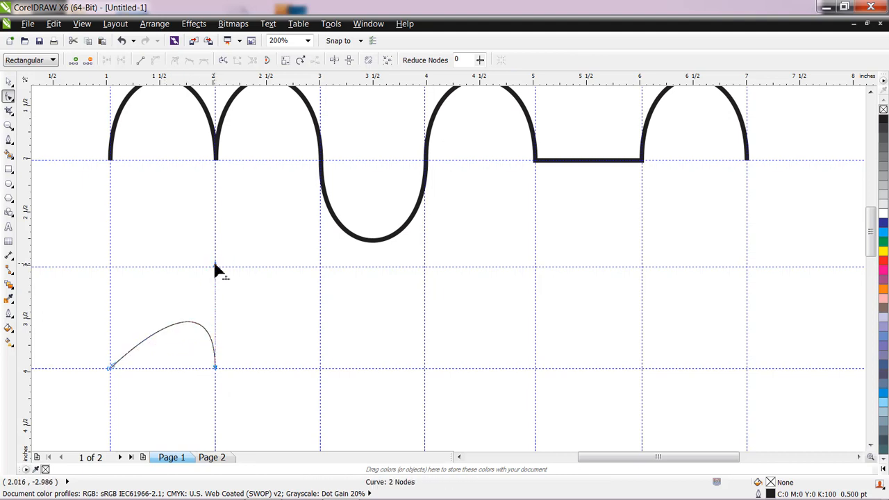
left_click(111, 368)
left_click_drag(111, 370, 108, 268)
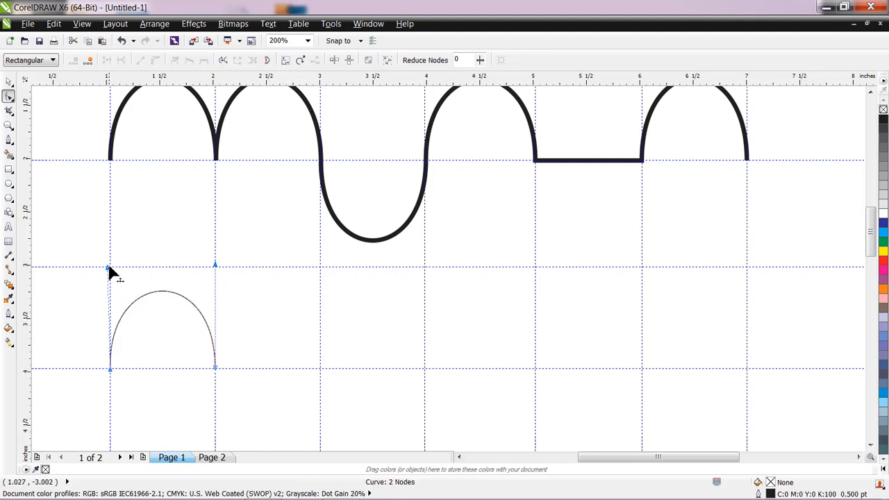
left_click_drag(108, 269, 110, 269)
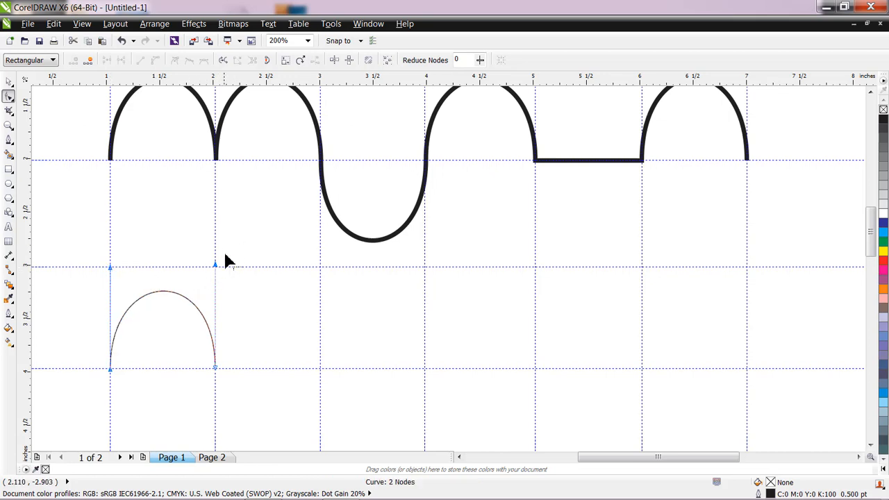
left_click_drag(217, 266, 216, 268)
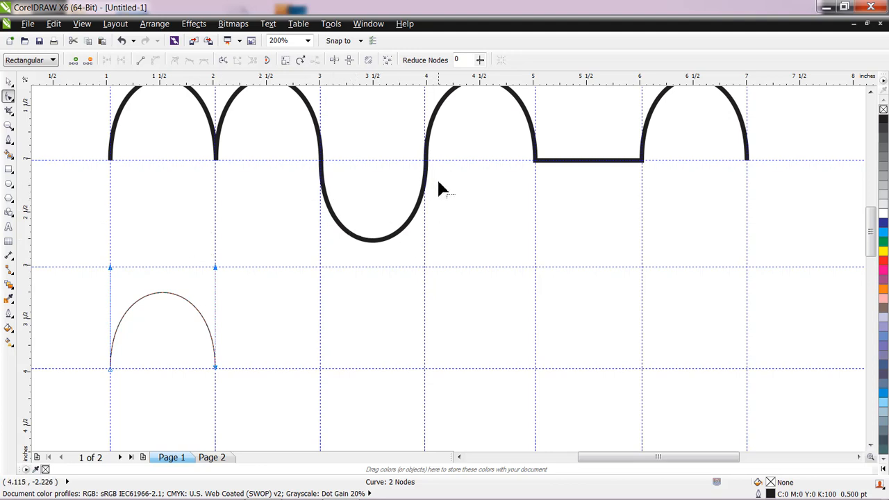
Step: Draw a Pen path along the 4-inch guideline between the 3- and 7-inch verticals, with straight end segments and a wave from 4 to 6 inches
left_click(10, 141)
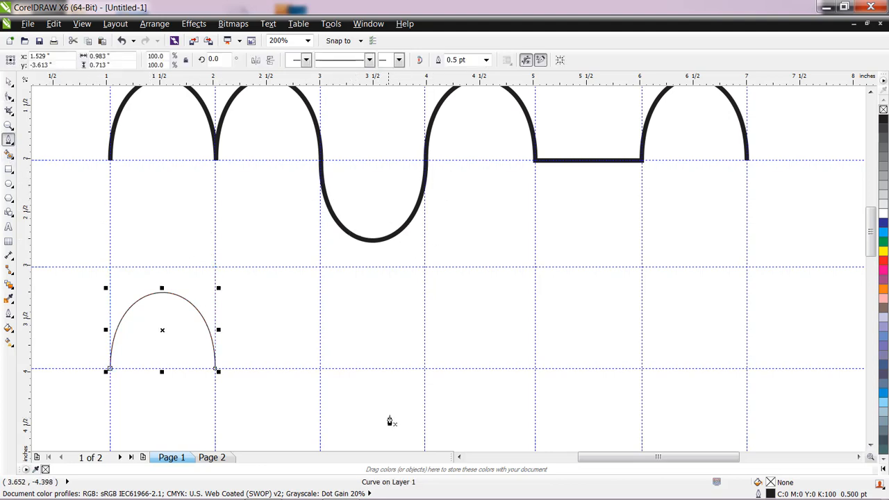
left_click(321, 371)
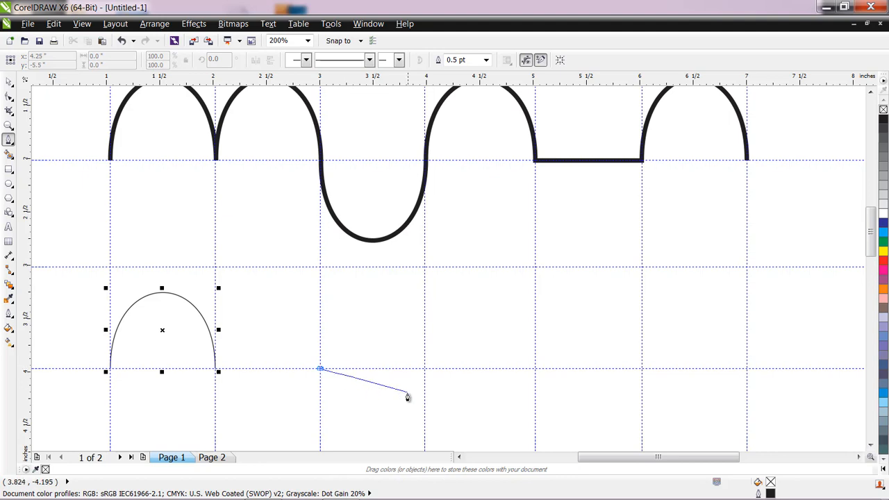
left_click(426, 369)
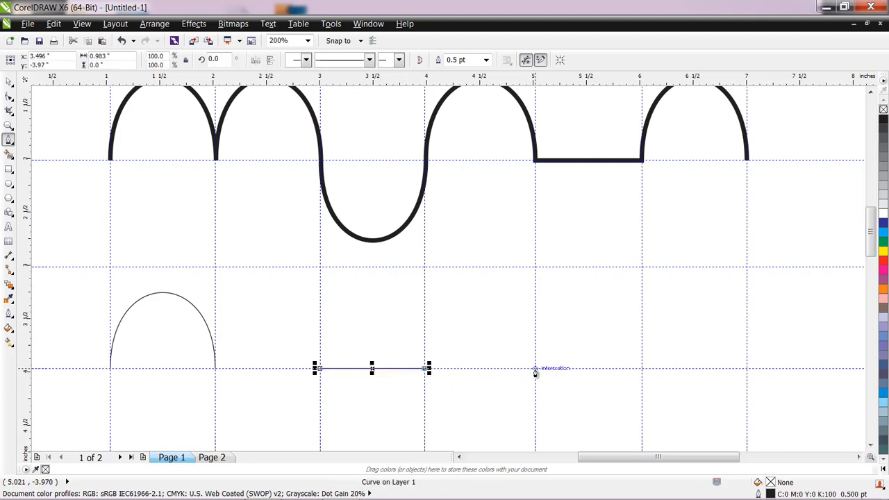
left_click(535, 370)
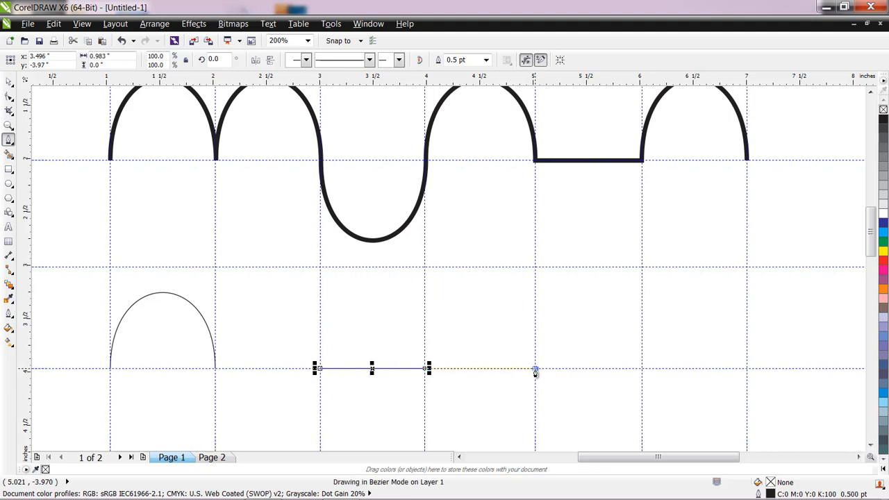
left_click_drag(535, 372, 599, 425)
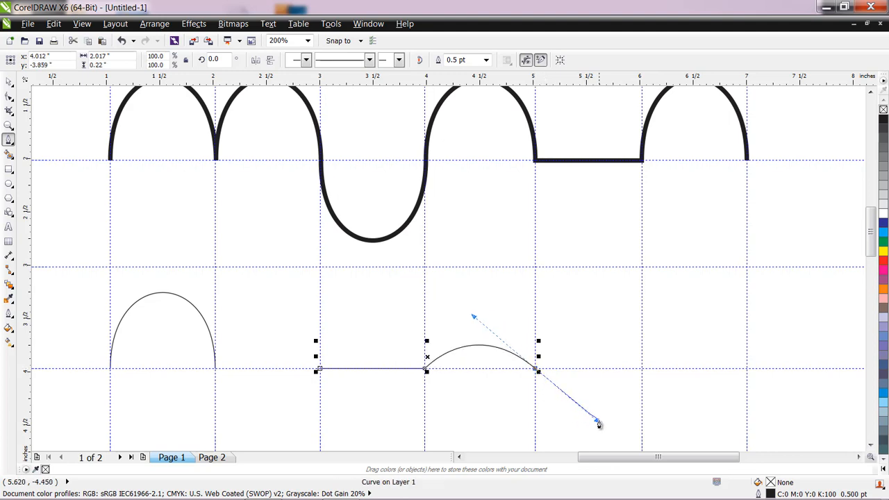
left_click(643, 370)
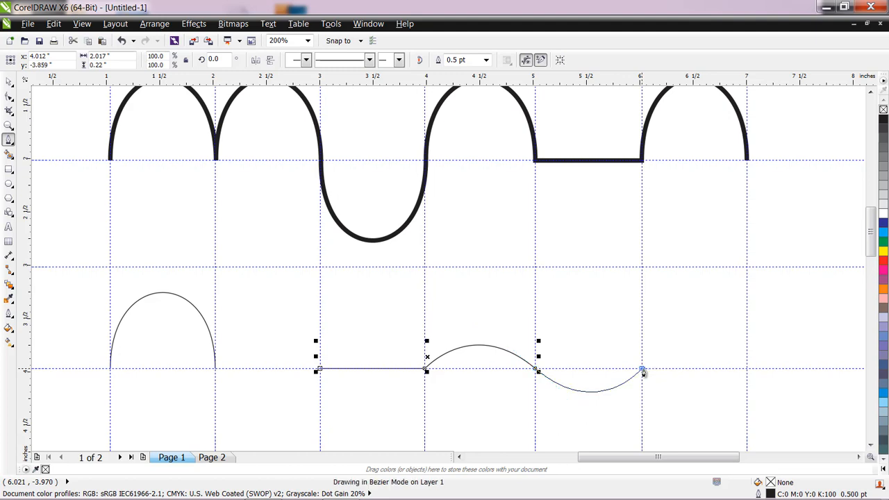
left_click(749, 370)
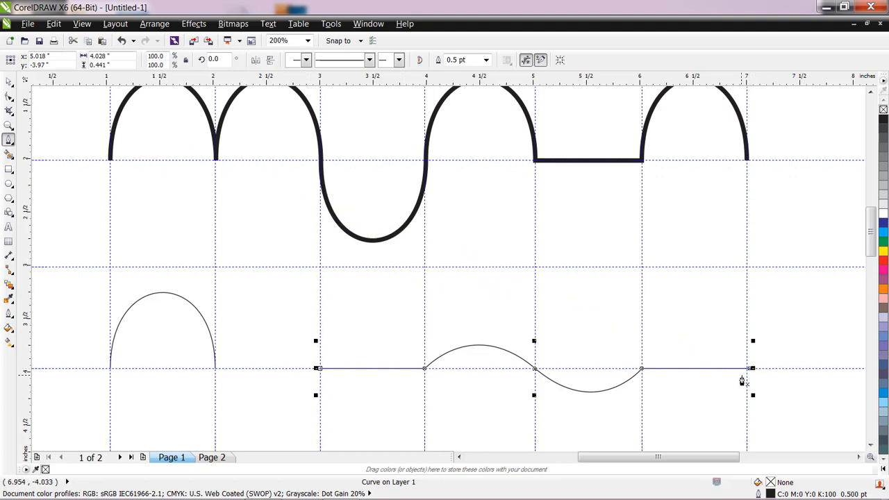
Step: Make the wave's middle node at 5 inches a cusp and set its upper handle straight above it on the 3-inch guideline
left_click(9, 98)
left_click(536, 369)
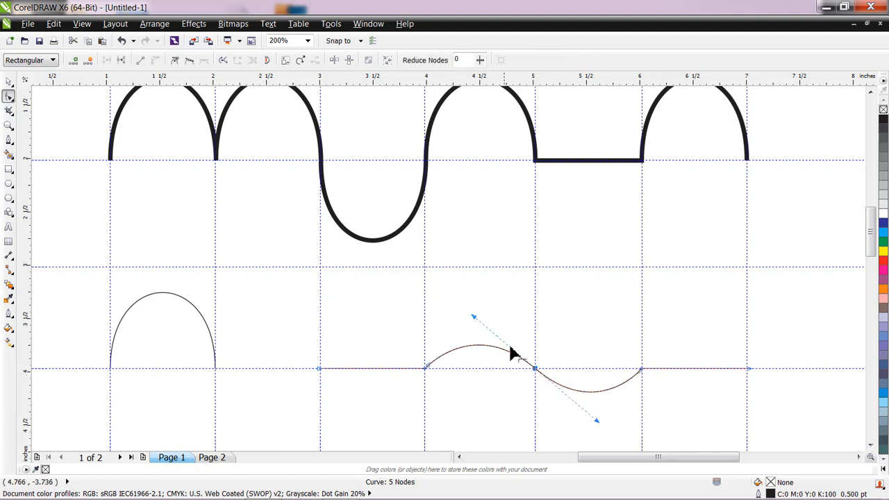
left_click_drag(475, 318, 534, 275)
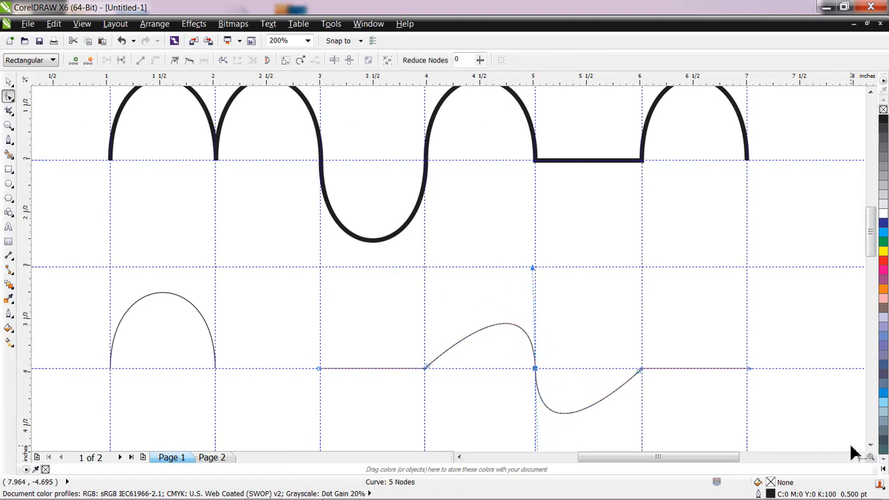
left_click(871, 446)
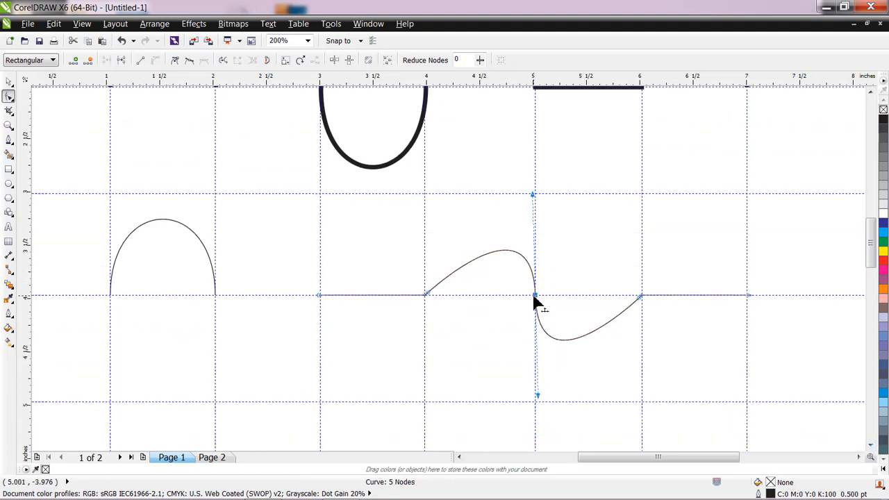
left_click_drag(537, 397, 561, 369)
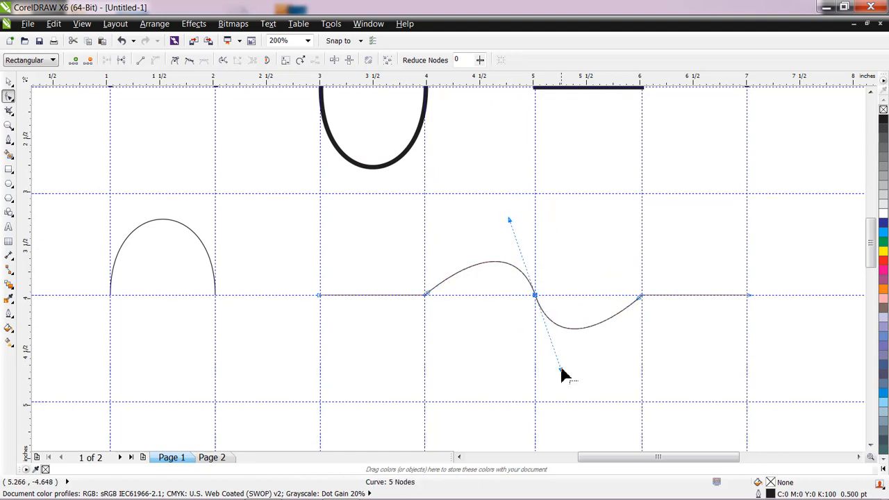
left_click(178, 63)
left_click_drag(509, 221, 528, 200)
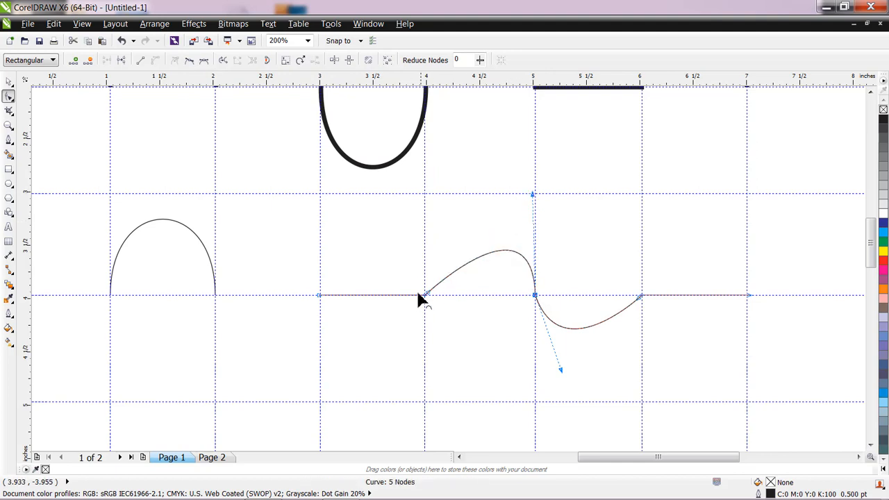
Step: Make the node at 4 inches a cusp and raise its handle straight up to the 3-inch guideline, forming an upward arch
left_click_drag(429, 298, 436, 269)
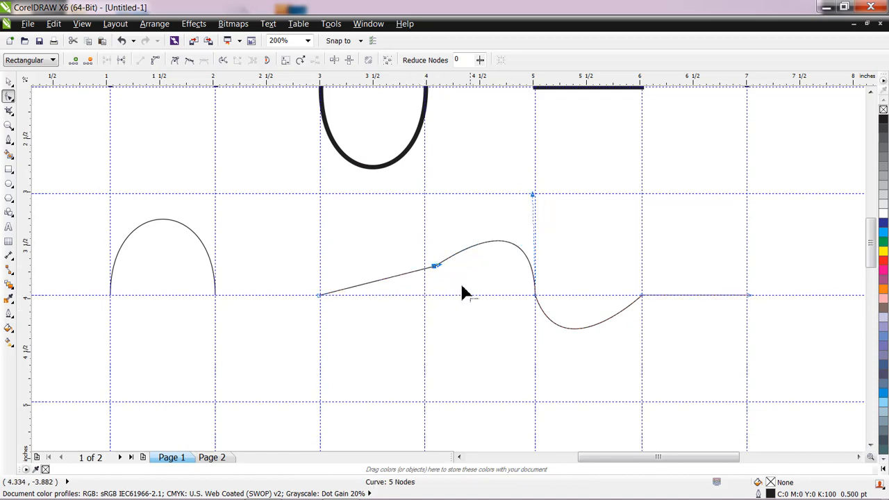
key("ctrl+z")
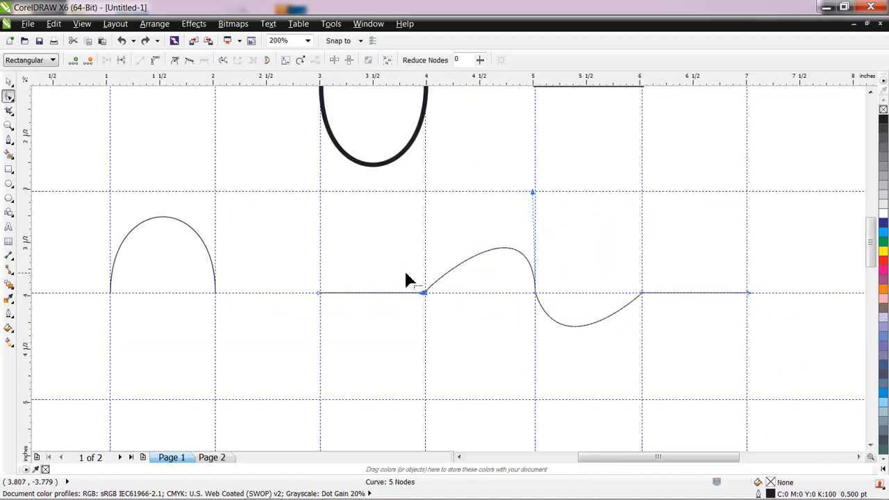
scroll(406, 299, "up", 2)
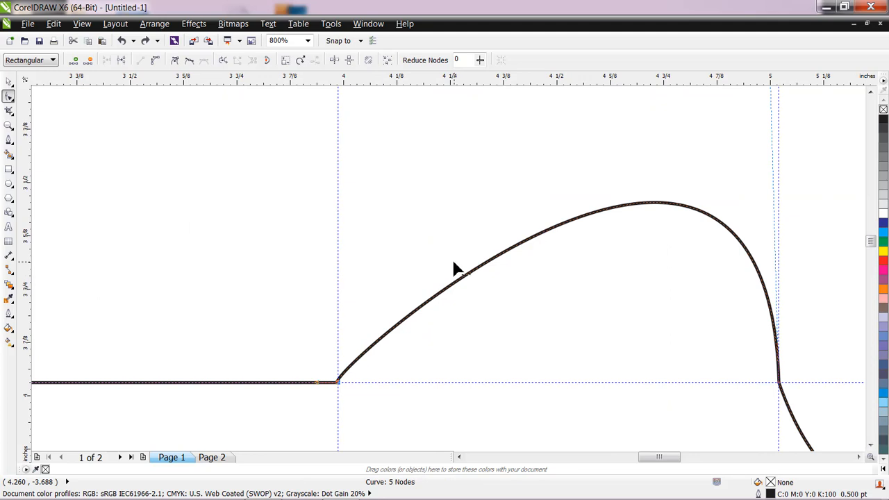
left_click_drag(352, 364, 412, 383)
left_click(339, 384)
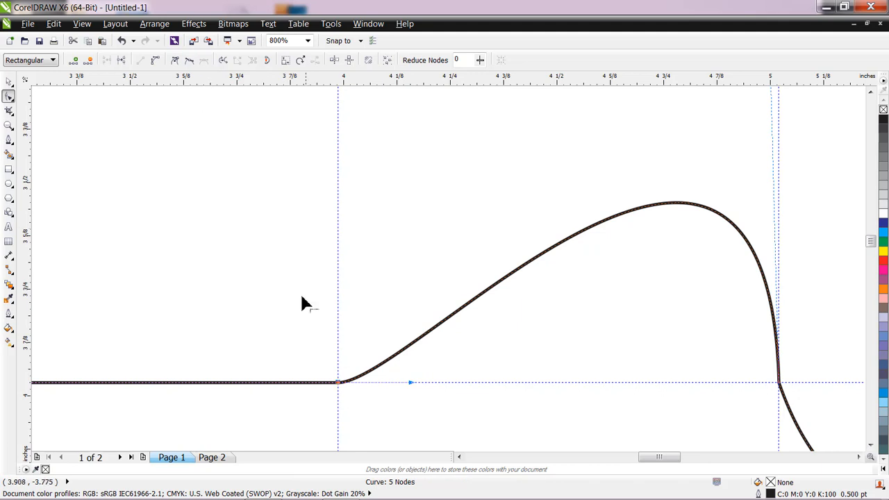
left_click(178, 63)
left_click_drag(412, 383, 340, 108)
scroll(340, 156, "down", 2)
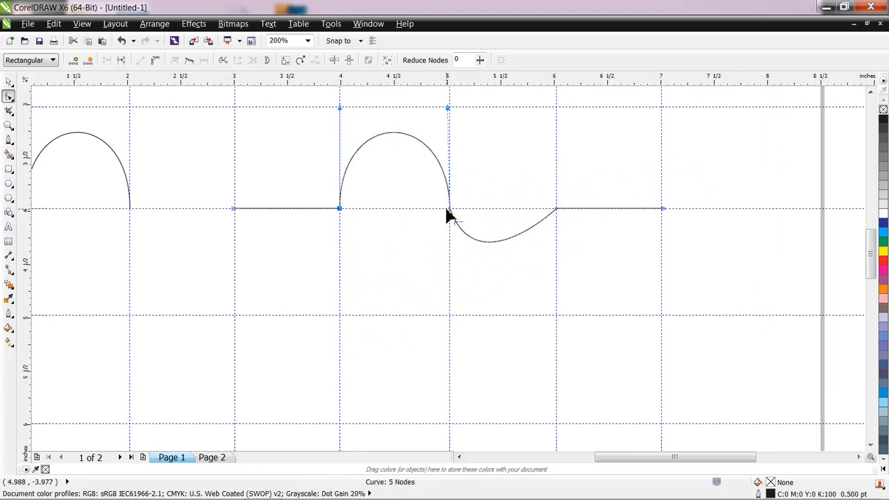
Step: Shape the segment between 5 and 6 inches into a downward arch, placing both control handles on the 5-inch guideline
left_click_drag(449, 209, 449, 314)
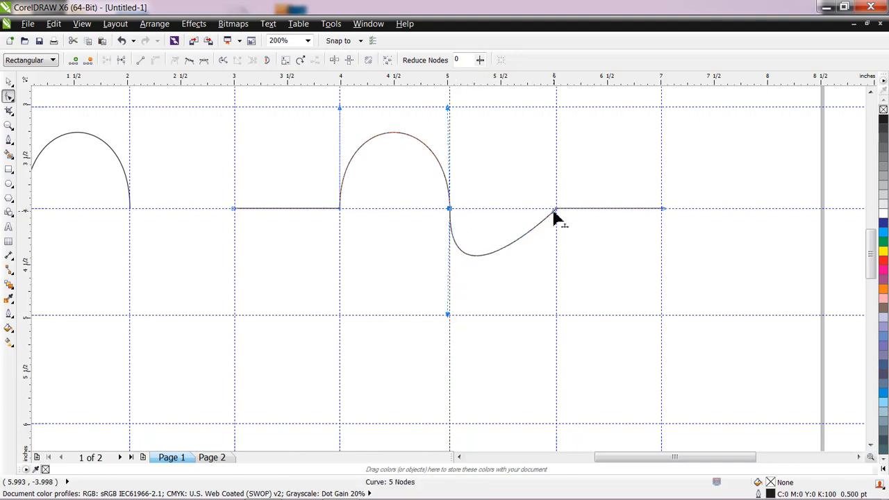
left_click(556, 210)
left_click_drag(554, 216, 558, 317)
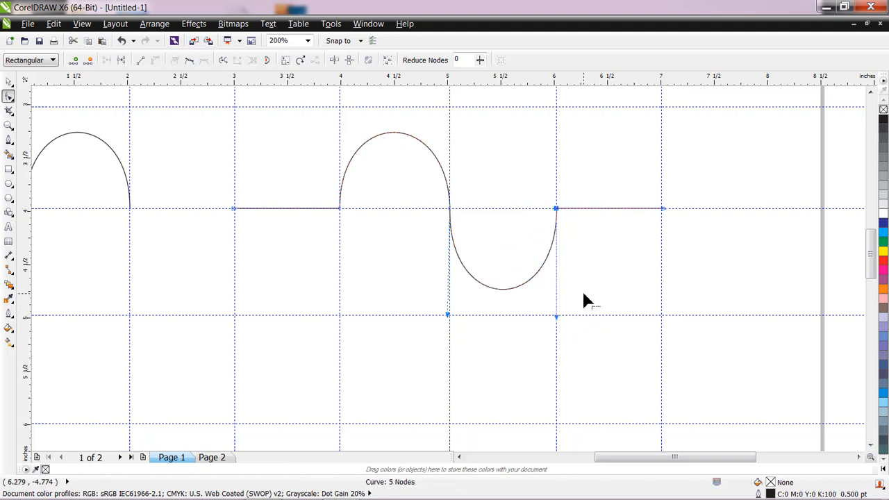
scroll(584, 300, "down", 1)
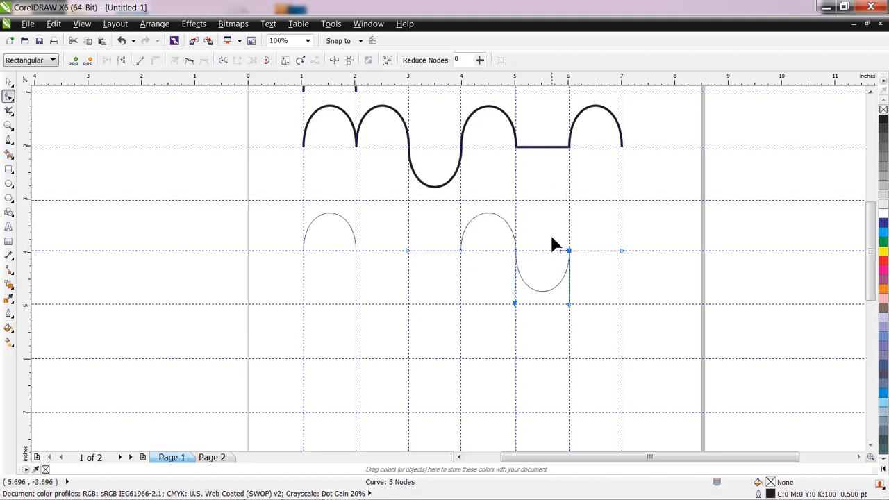
Step: Compare the curves drawn on Page 1 with the full set of arc and wave patterns on Page 2
left_click(870, 92)
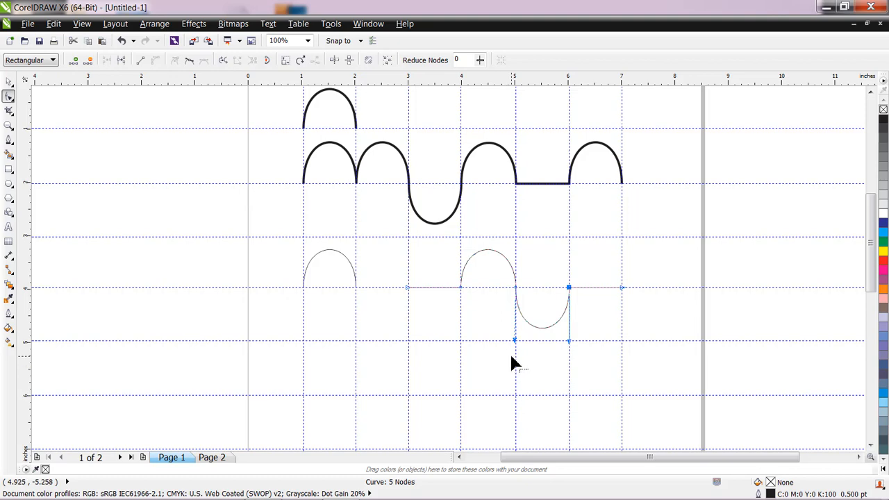
left_click(212, 457)
scroll(402, 395, "down", 1)
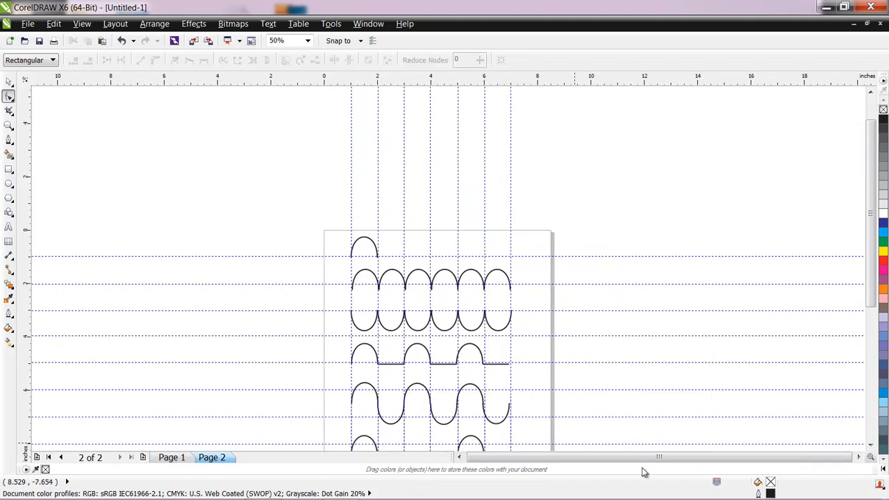
left_click(871, 447)
left_click(872, 447)
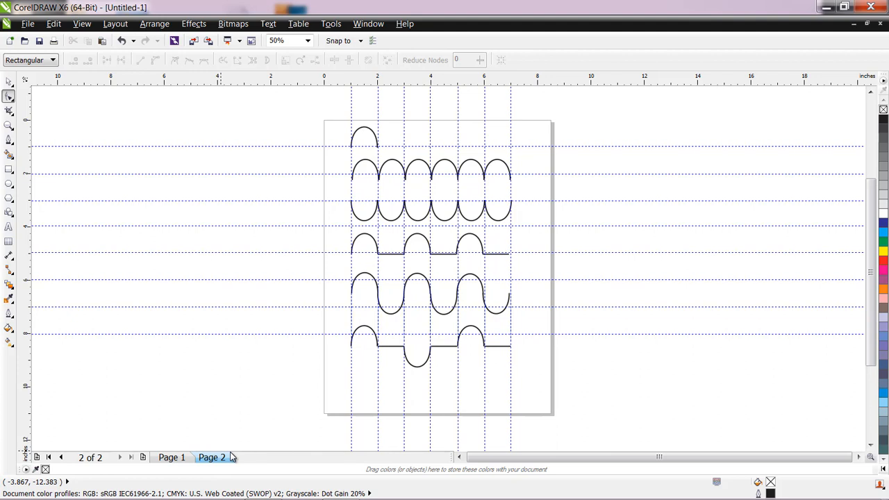
mouse_move(233, 457)
left_mouse_down()
mouse_move(239, 450)
mouse_move(183, 460)
left_mouse_up()
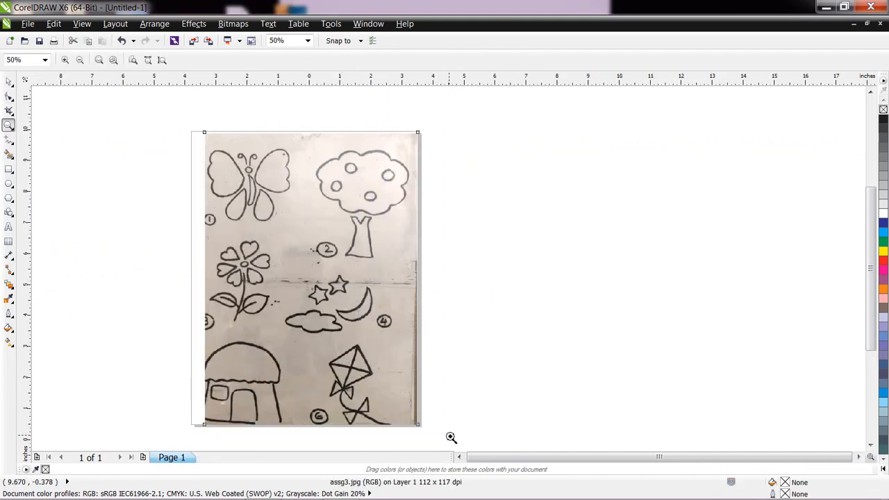
Step: Insert a blank second page after the page holding the scanned sketch image
left_click_drag(174, 118, 451, 436)
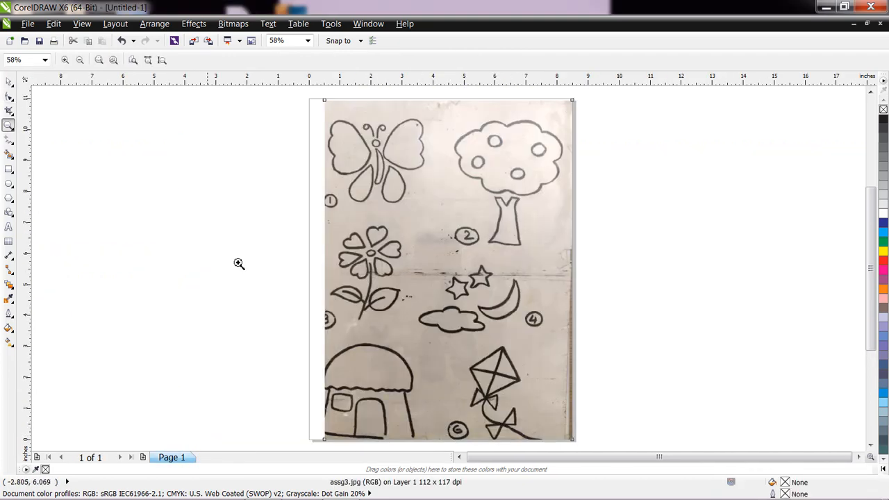
double_click(9, 82)
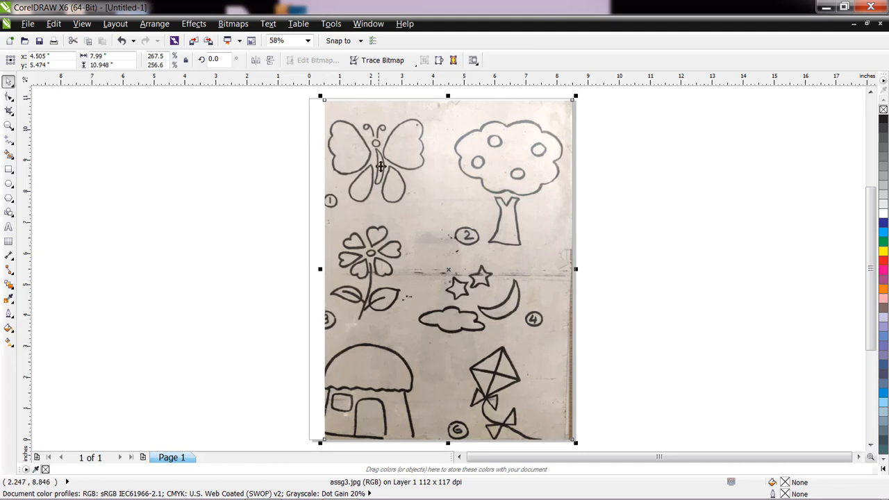
left_click(143, 458)
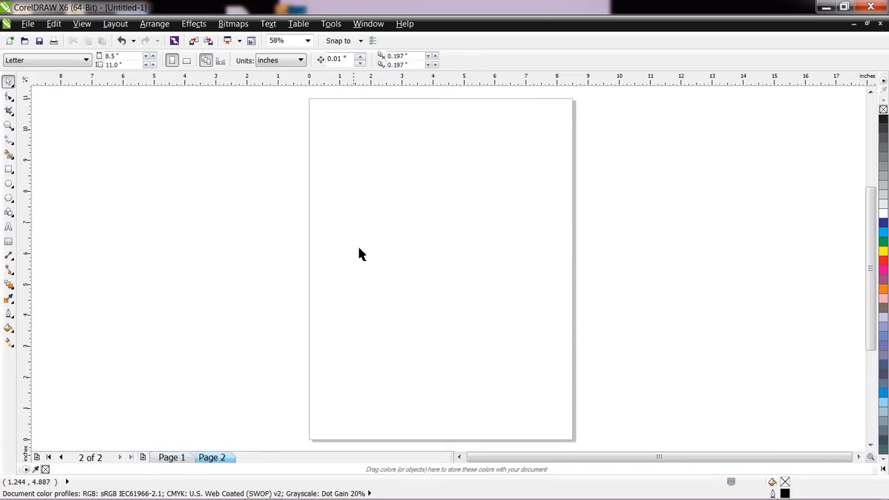
Step: Activate the Bézier tool for drawing on the blank second page
left_click(12, 142)
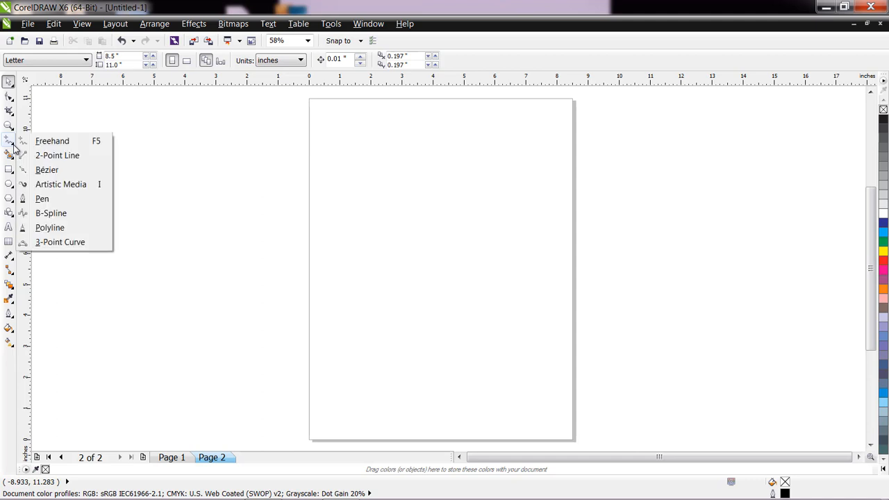
left_click(48, 170)
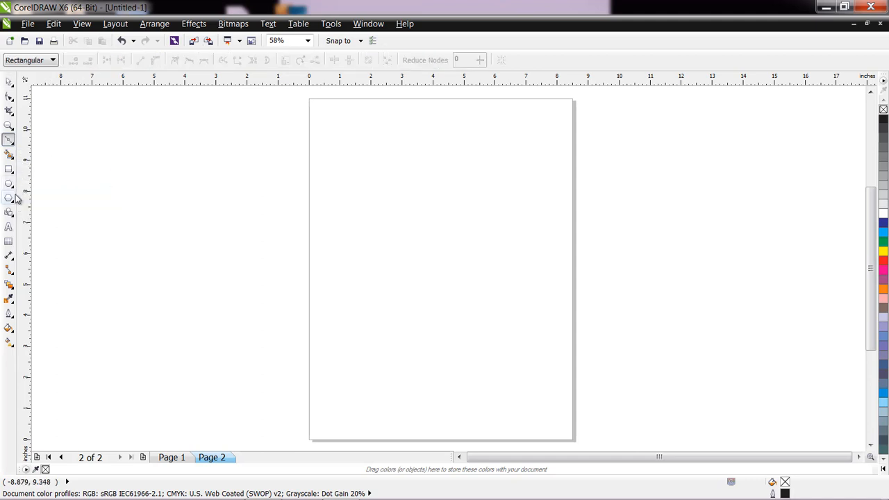
left_click(9, 126)
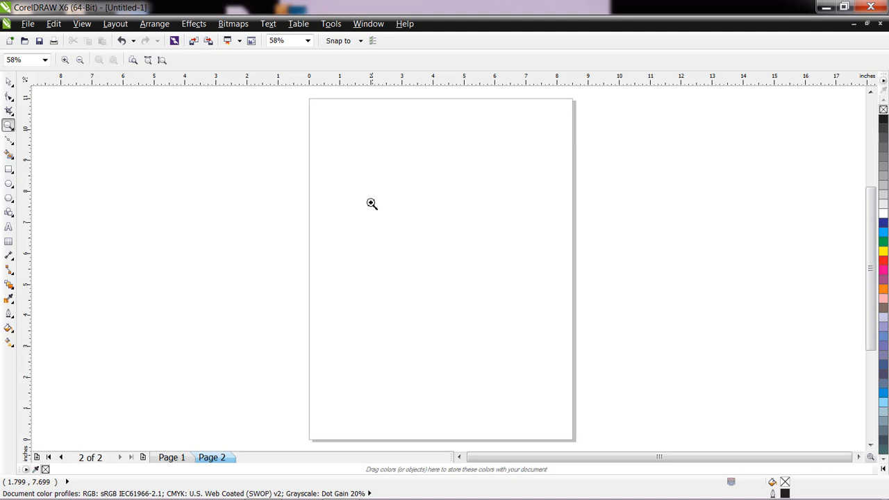
left_click(464, 228)
left_click(9, 139)
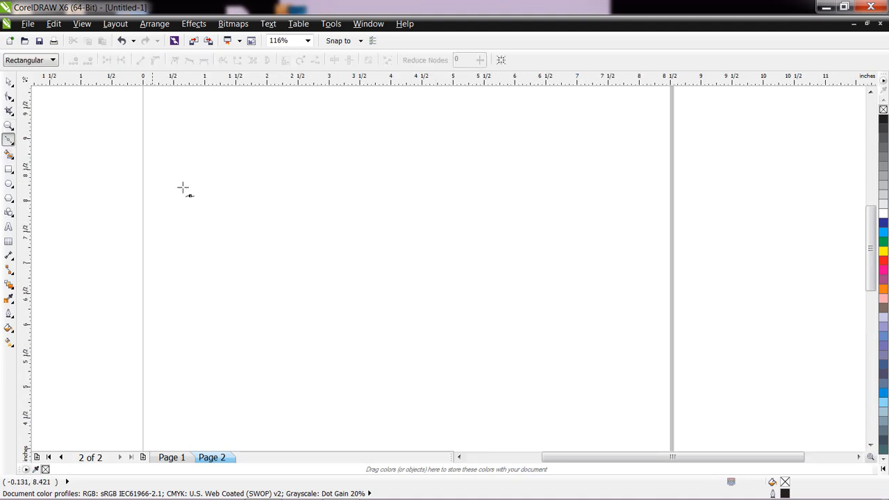
Step: Study the butterfly sketch on Page 1 as the drawing reference and return to the blank Page 2
left_click(171, 458)
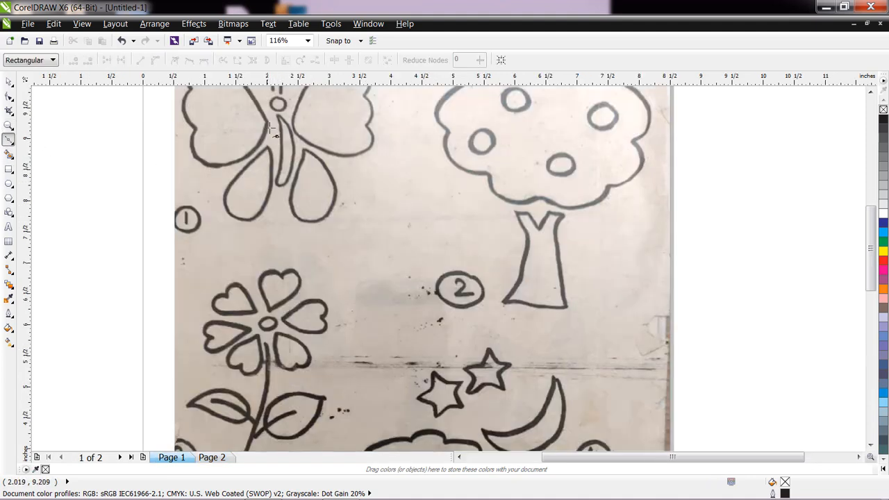
key("space")
scroll(310, 129, "up", 2)
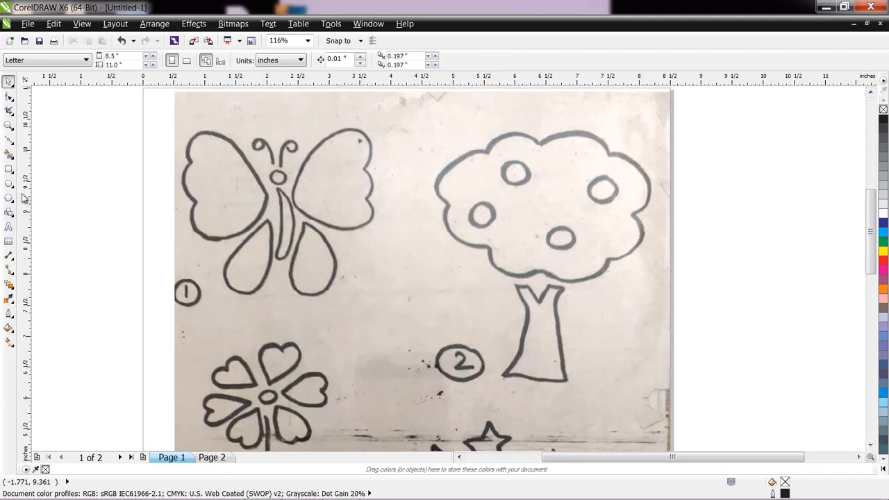
left_click(213, 458)
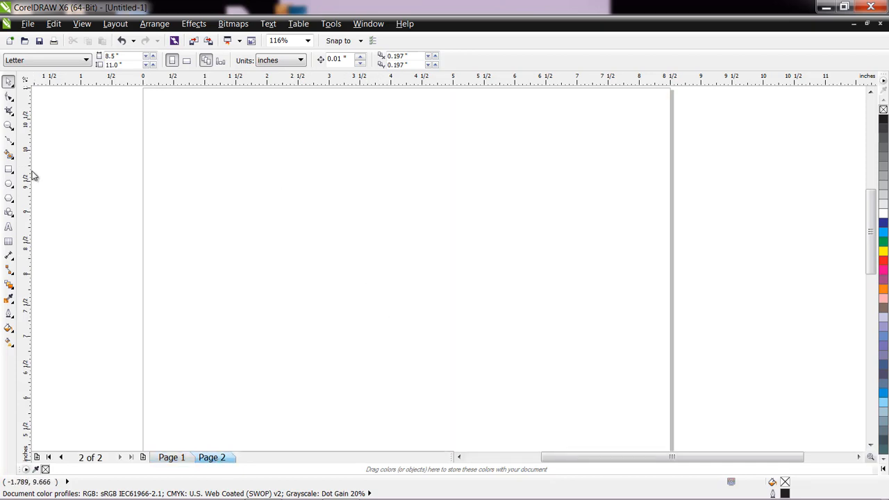
Step: Start the butterfly's left wing with the Bézier tool, placing short straight segments along the upper edge and around the upper lobe to its notch
left_click(8, 140)
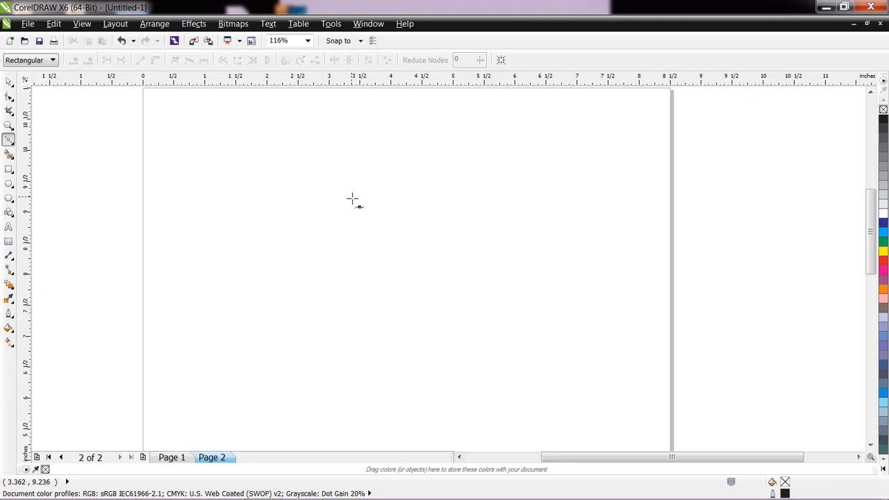
left_click(328, 194)
left_click(317, 181)
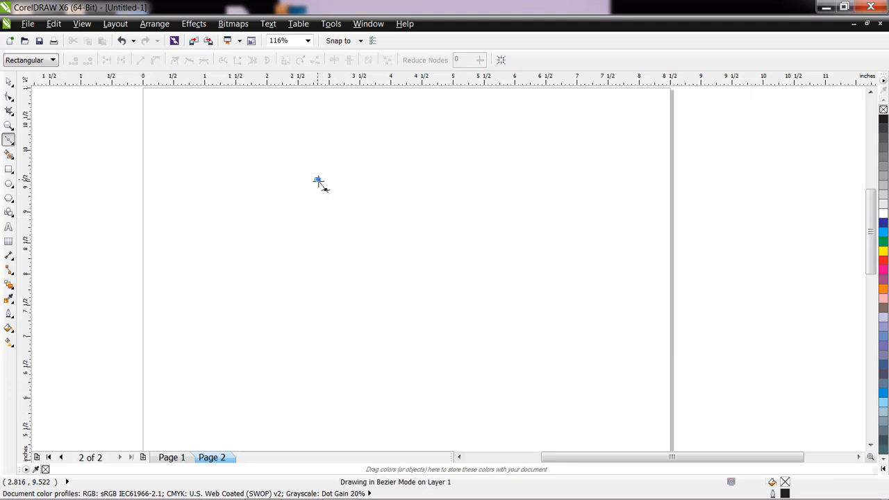
left_click(304, 171)
left_click(290, 161)
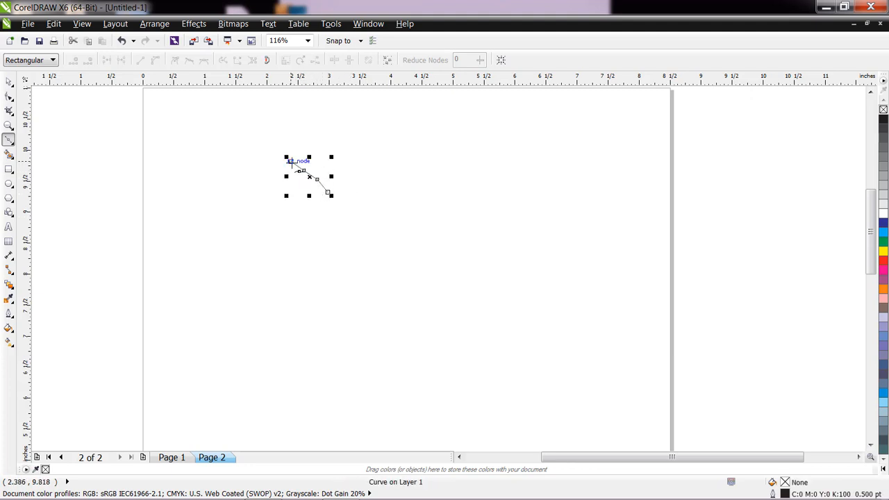
left_click(275, 153)
left_click(263, 153)
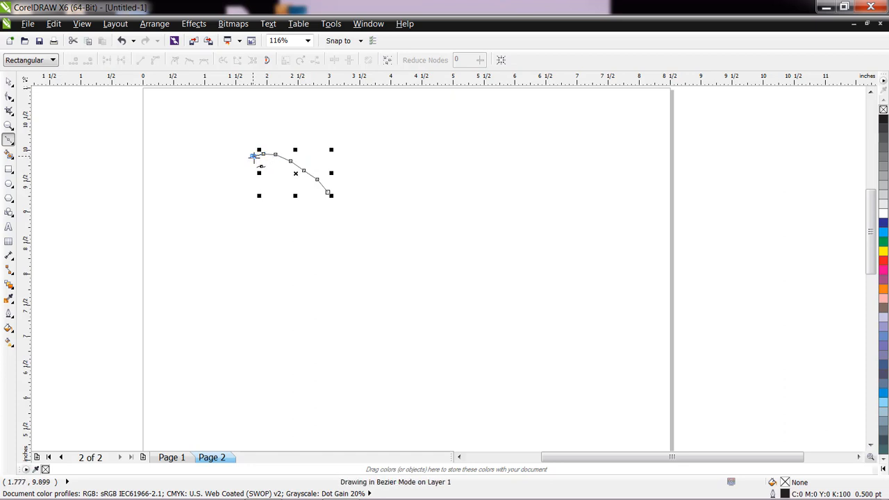
left_click(253, 157)
left_click(245, 162)
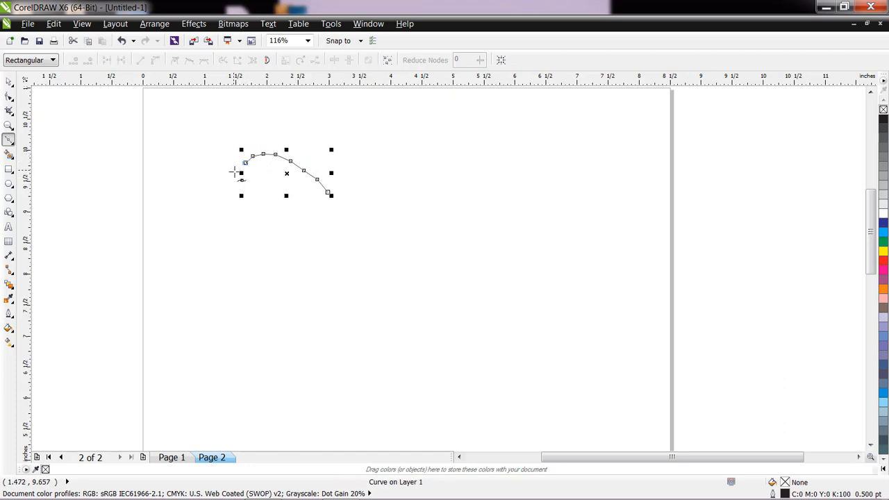
left_click(239, 177)
left_click(246, 187)
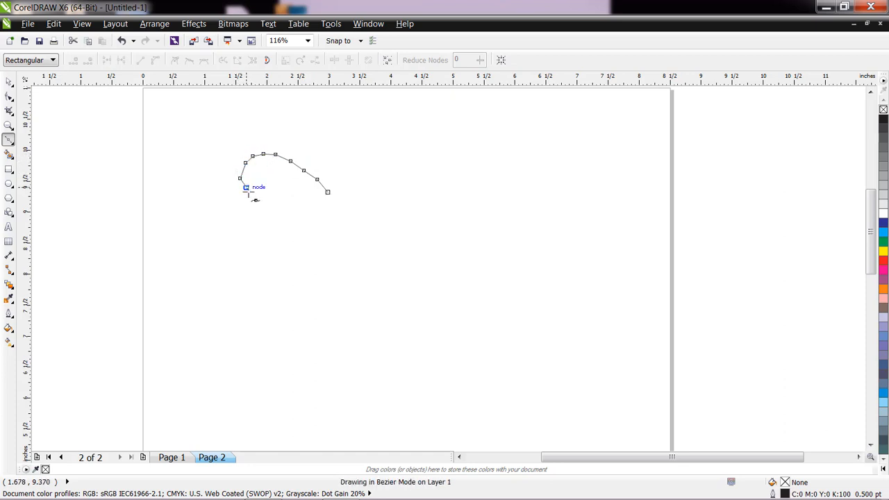
left_click(255, 194)
Step: Continue the wing outline with short straight segments around the middle lobe, ending at the lower notch
left_click(249, 202)
left_click(240, 210)
left_click(234, 218)
left_click(236, 228)
left_click(240, 237)
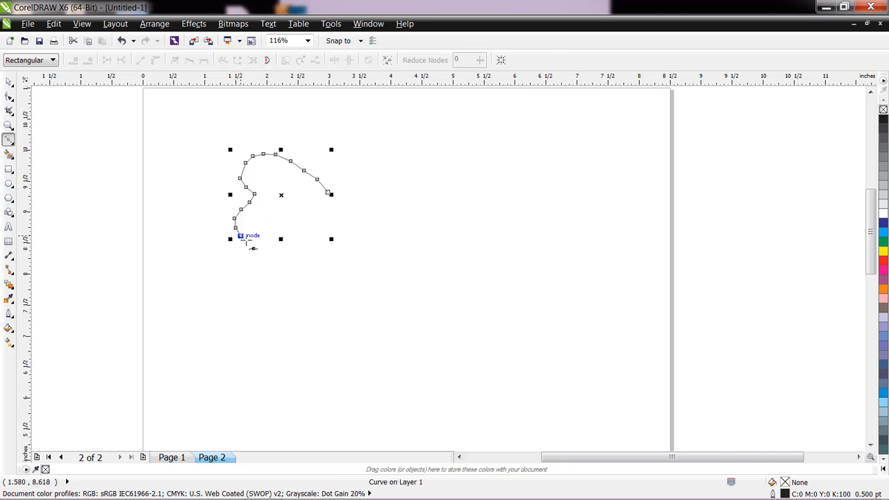
left_click(261, 239)
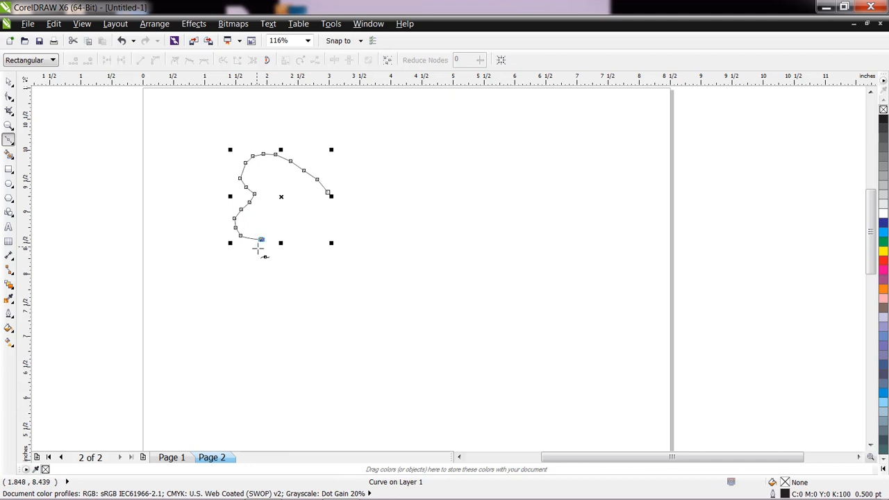
Step: Outline the lower lobe and the wing's pointed inner tip, and close the path at its starting node
left_click(257, 246)
left_click(246, 256)
left_click(252, 271)
left_click(273, 279)
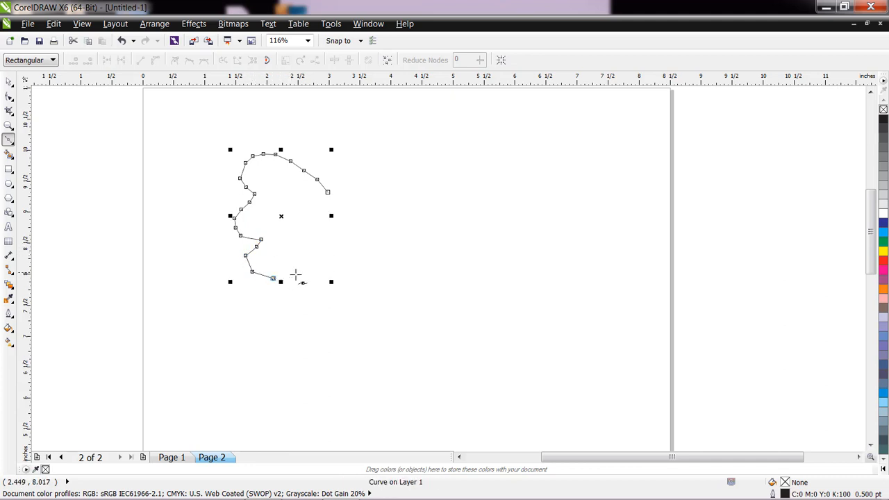
left_click(299, 269)
left_click(314, 258)
left_click(326, 238)
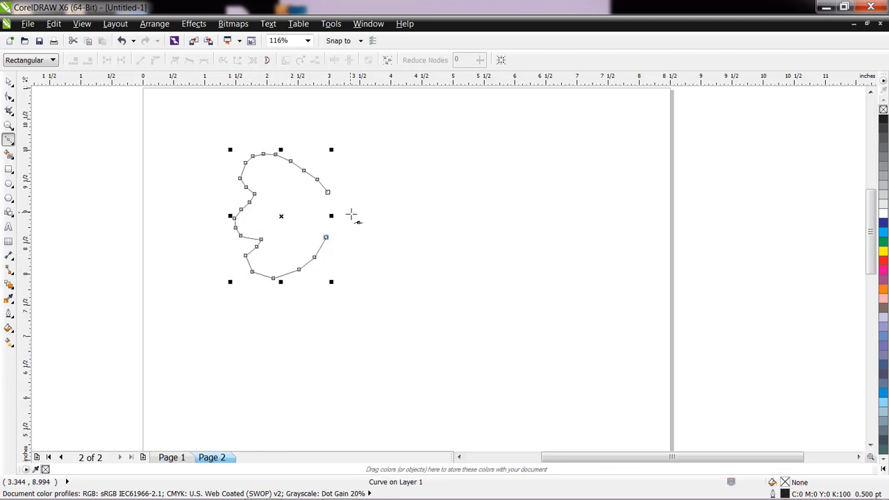
left_click(350, 212)
left_click(327, 191)
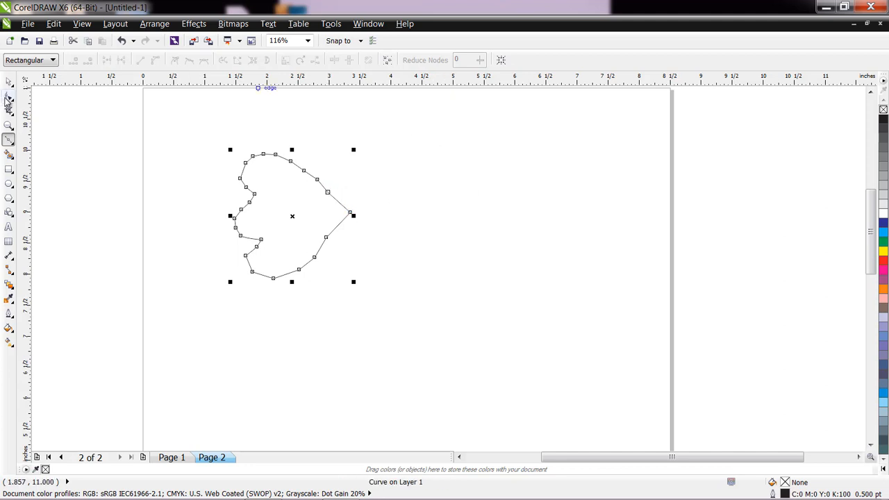
Step: Convert all the wing outline's straight segments to curves with the Shape tool
left_click(9, 98)
left_click_drag(192, 119, 293, 203)
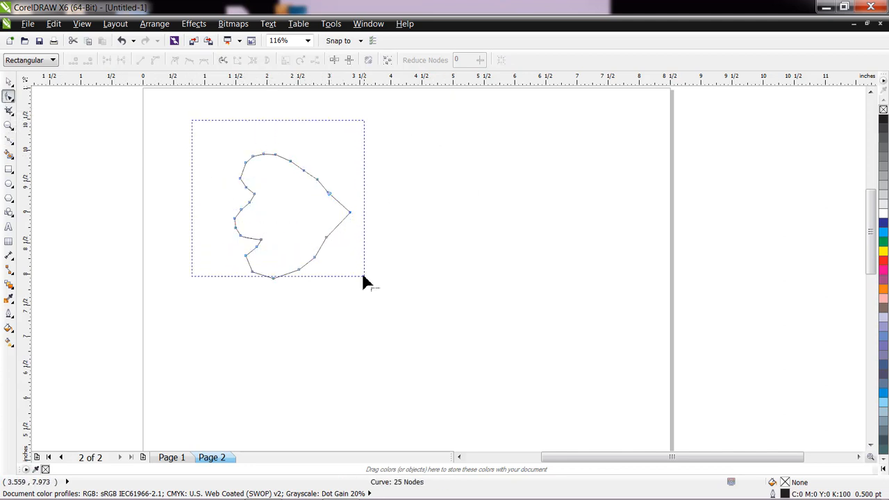
left_click_drag(363, 277, 436, 333)
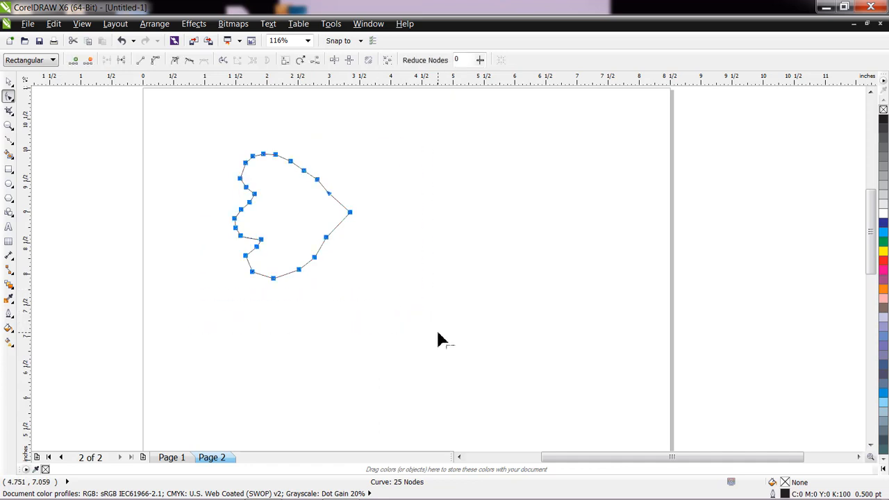
left_click(157, 63)
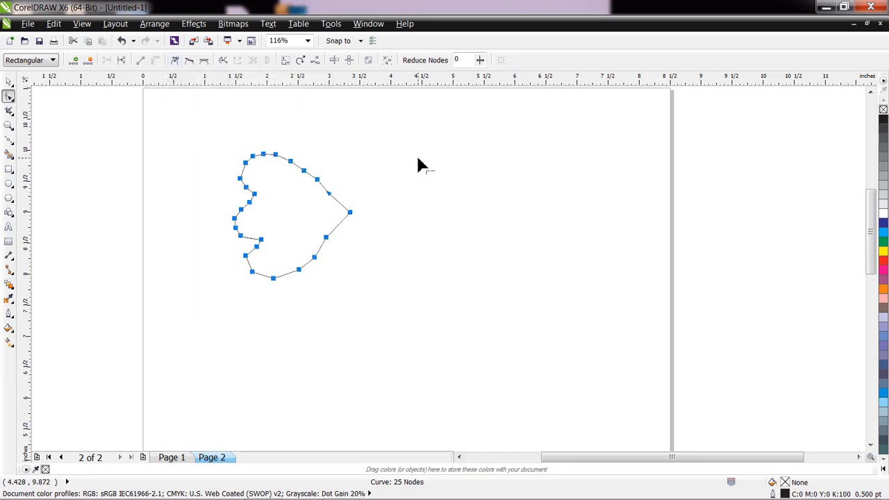
left_click(435, 175)
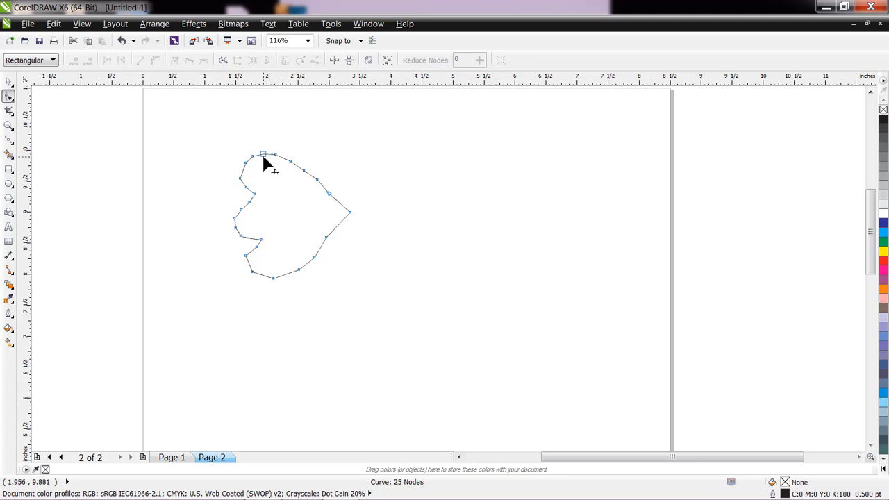
Step: Delete the intermediate nodes along the wing's upper edge and upper lobe, keeping the tip and the upper notch
scroll(263, 165, "up", 4)
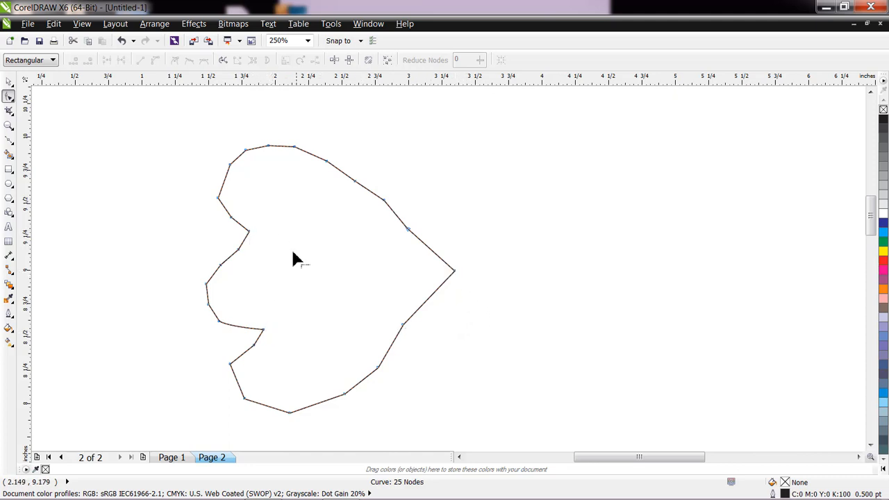
left_click_drag(261, 125, 487, 246)
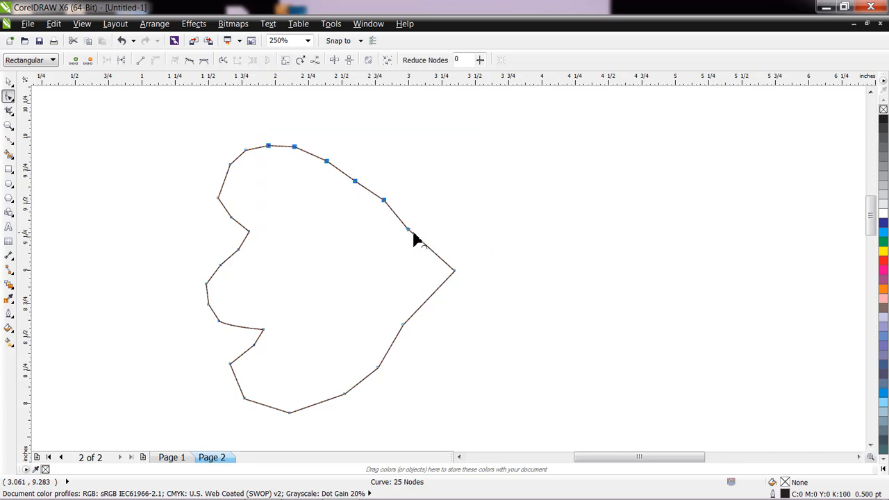
key("Delete")
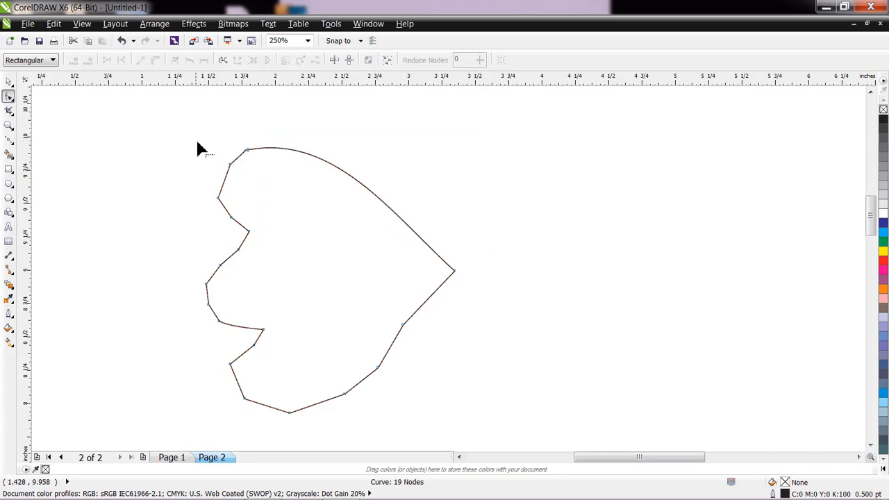
left_click_drag(235, 165, 282, 229)
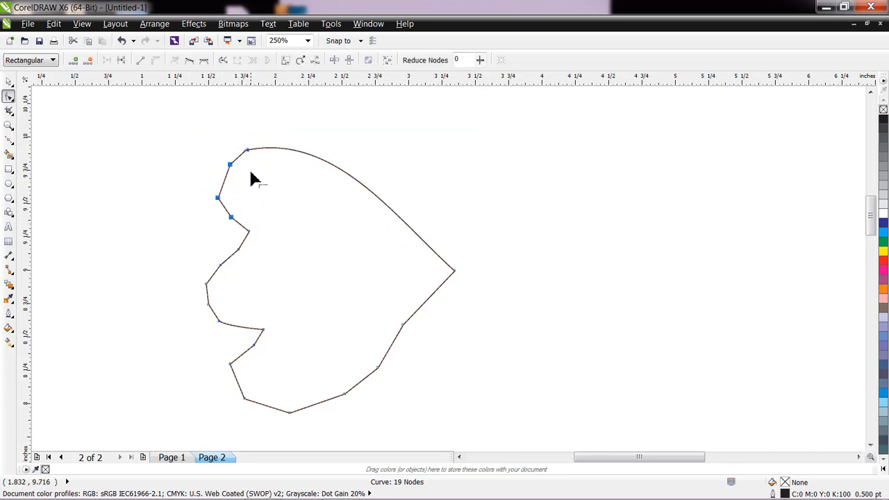
key("Delete")
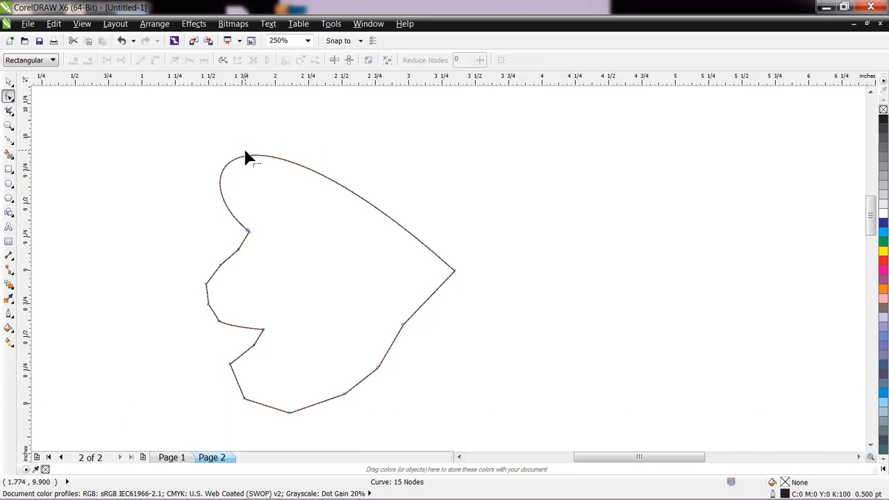
Step: Delete the intermediate nodes of the middle lobe, lower lobe and lower edge, keeping only the notch and tip nodes
left_click_drag(241, 298, 268, 417)
key("Delete")
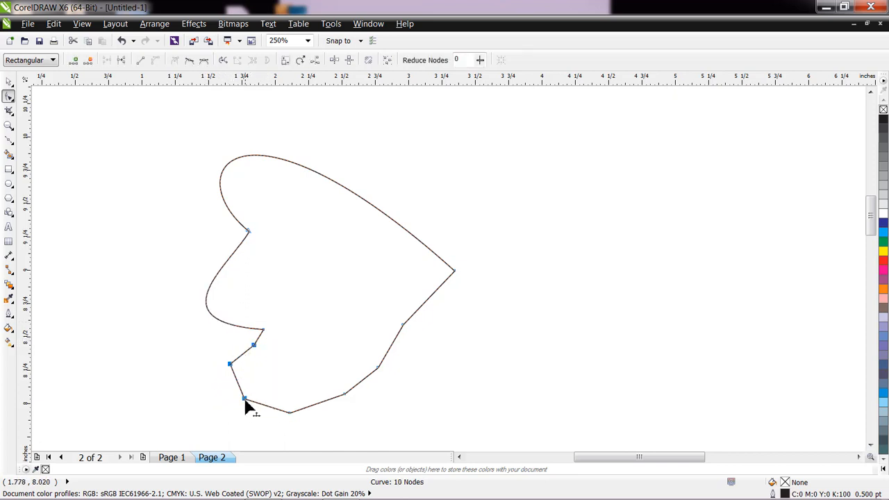
key("Delete")
left_click_drag(268, 355, 389, 421)
key("Delete")
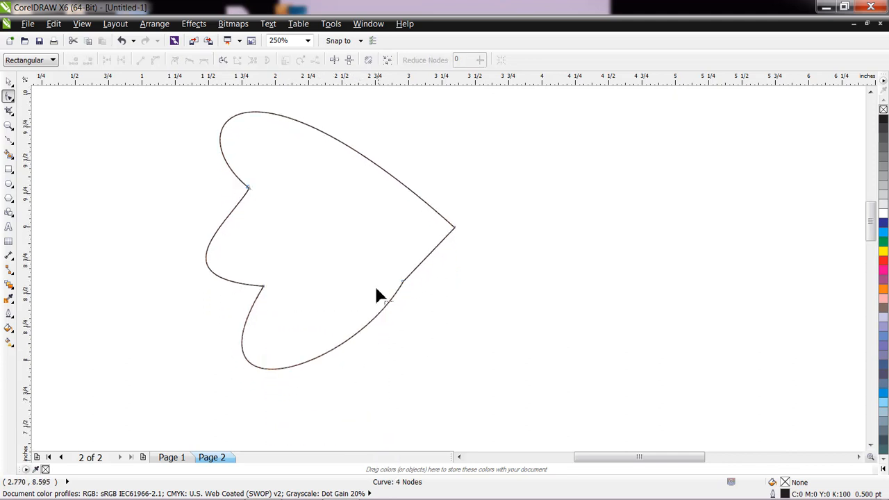
left_click_drag(437, 307, 437, 306)
key("Delete")
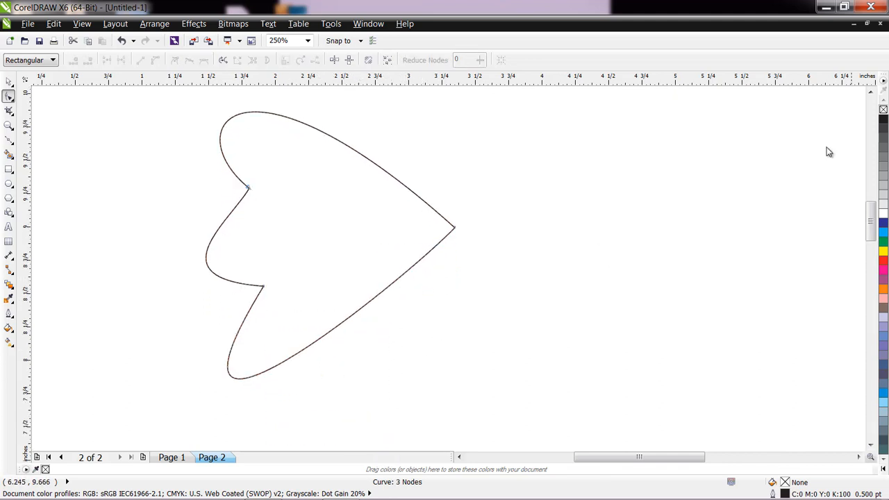
Step: Shorten the lower lobe's long control handle at the lower notch
left_click(870, 93)
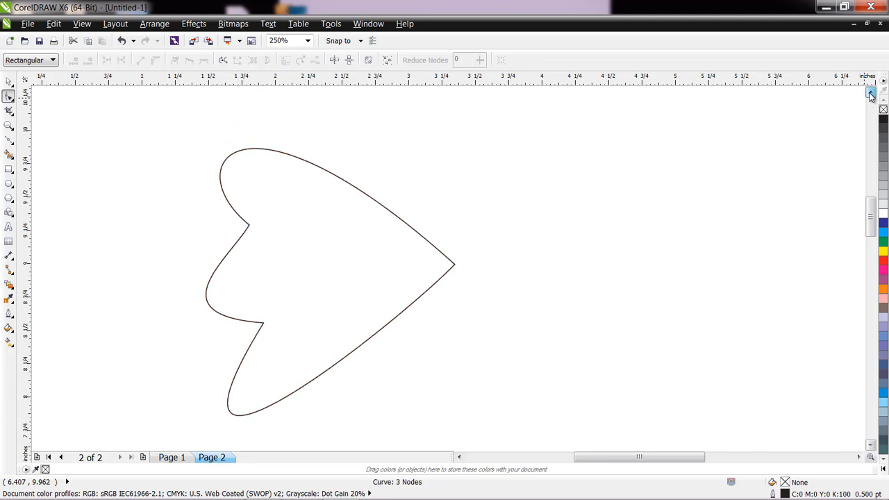
left_click(456, 268)
scroll(411, 291, "down", 2)
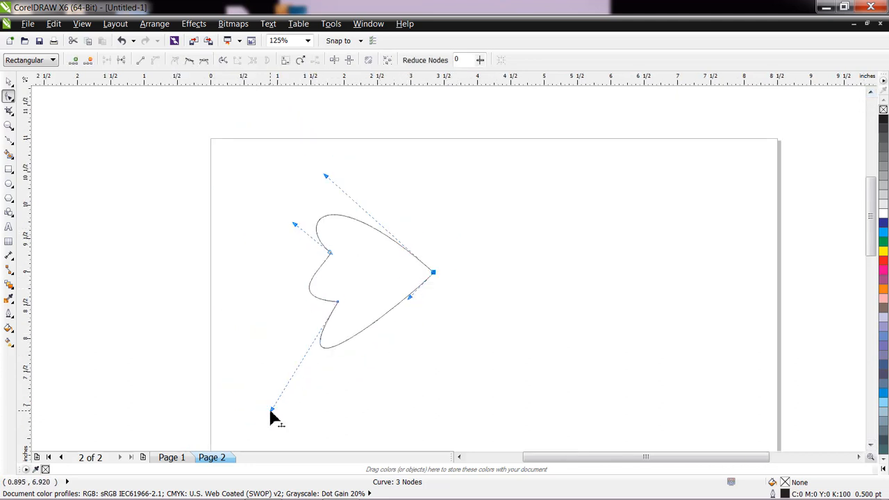
left_click_drag(271, 410, 289, 393)
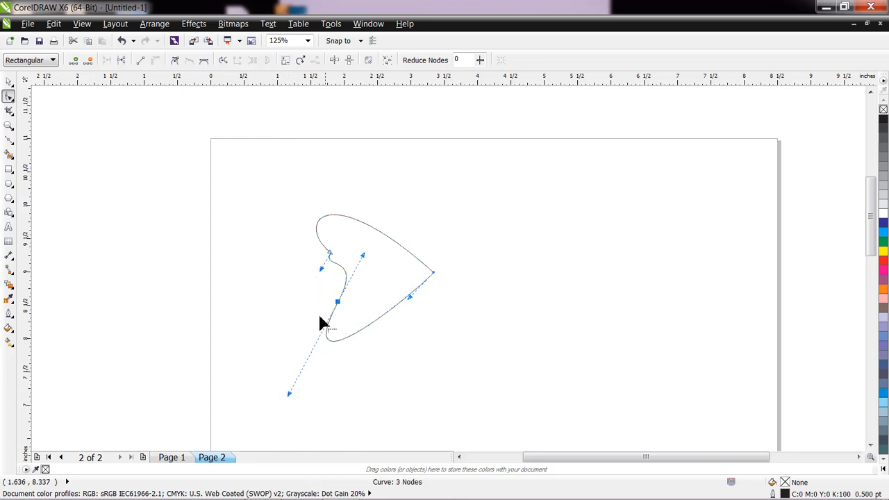
Step: Make the lower notch node a cusp and bow the middle lobe outward into a rounded arc with its control handles
left_click(344, 313)
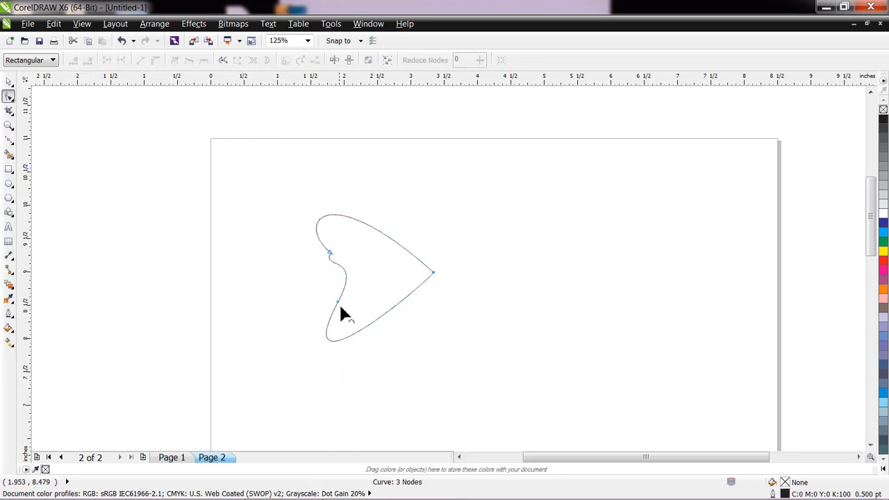
left_click(339, 303)
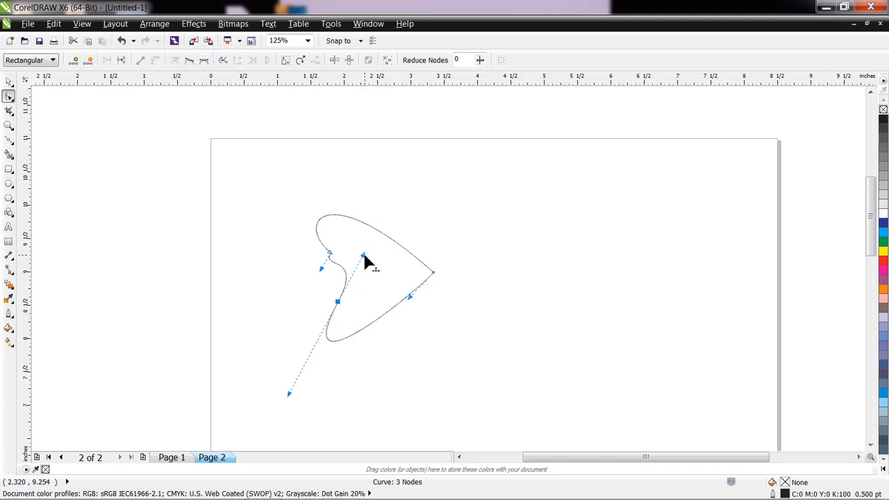
left_click_drag(364, 256, 306, 302)
left_click(324, 275)
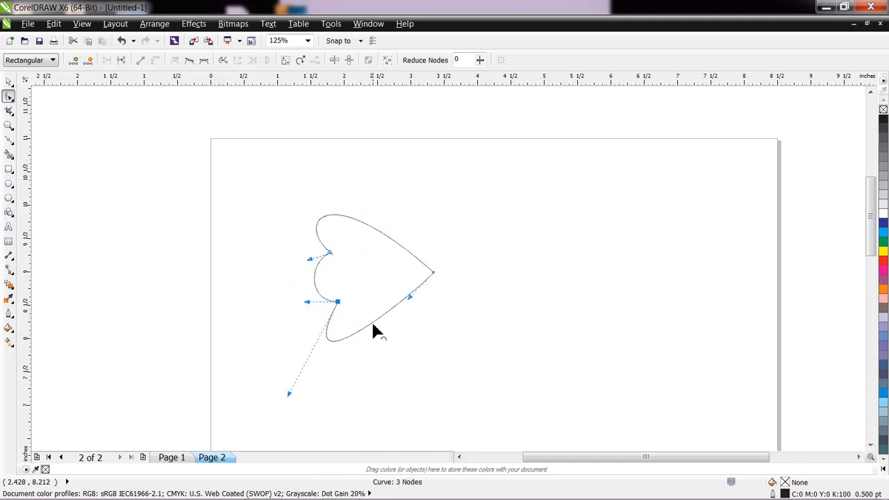
Step: Refine the lower lobe by shortening the notch's control handle and lengthening the tip's handle along the lower edge
left_click_drag(373, 325, 414, 299)
left_click(433, 273)
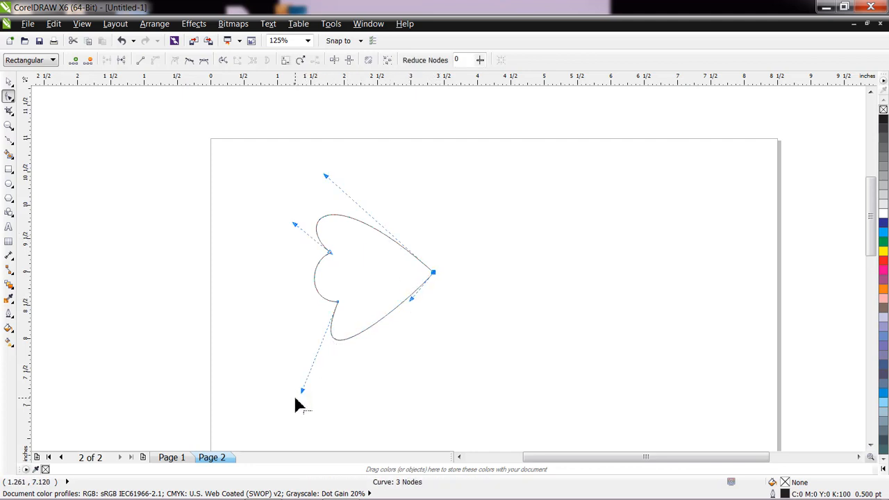
left_click_drag(302, 391, 296, 370)
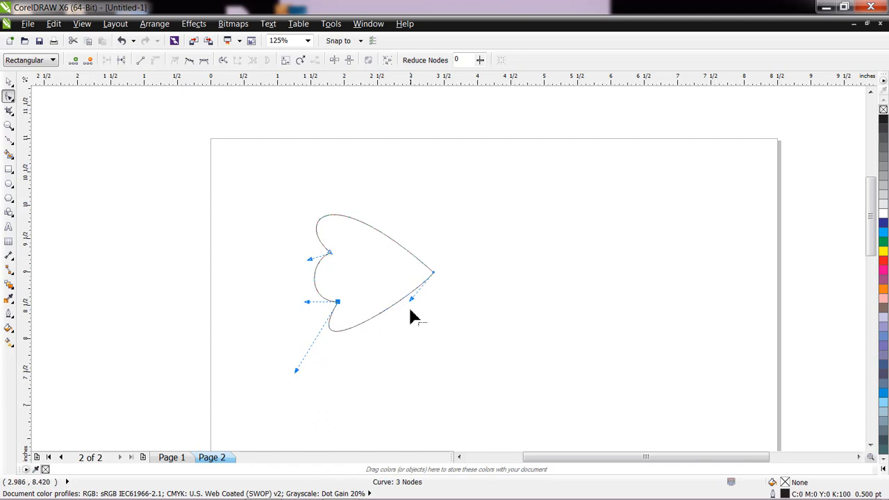
left_click_drag(412, 300, 385, 339)
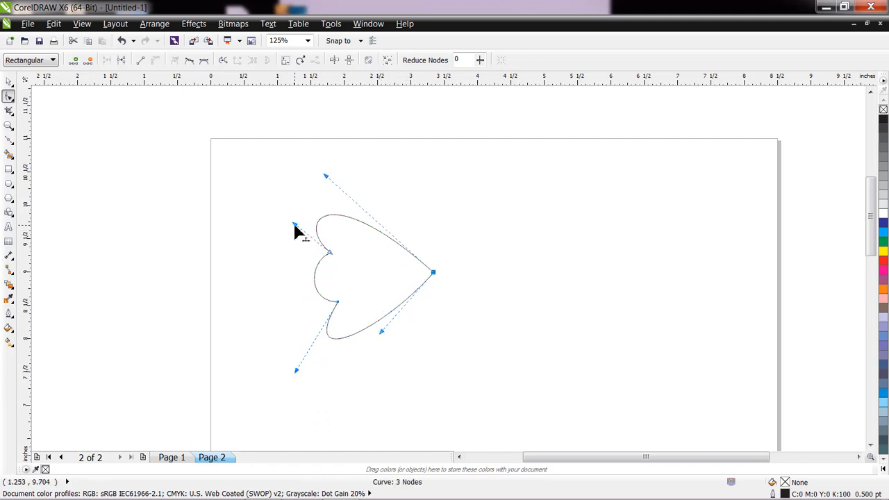
Step: Round the upper lobe with its control handles and move the finished wing to the page's upper left area
left_click_drag(294, 225, 292, 235)
left_click_drag(326, 176, 336, 170)
left_click(9, 82)
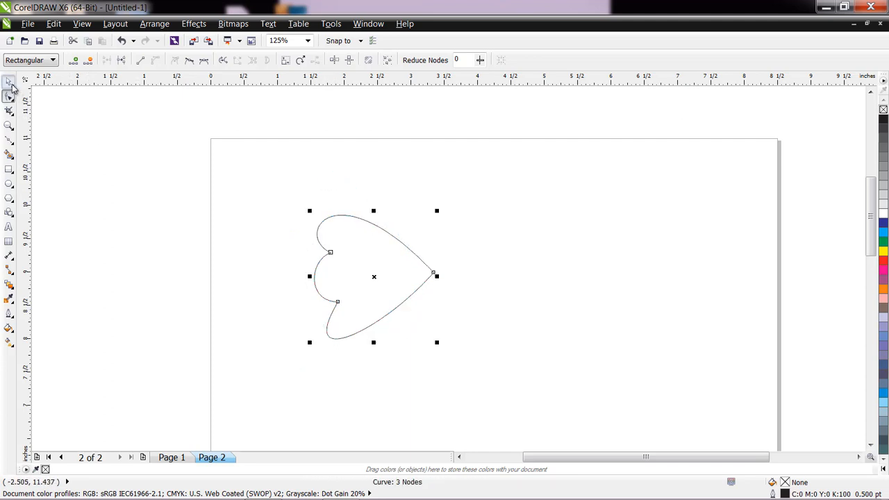
left_click_drag(377, 276, 320, 233)
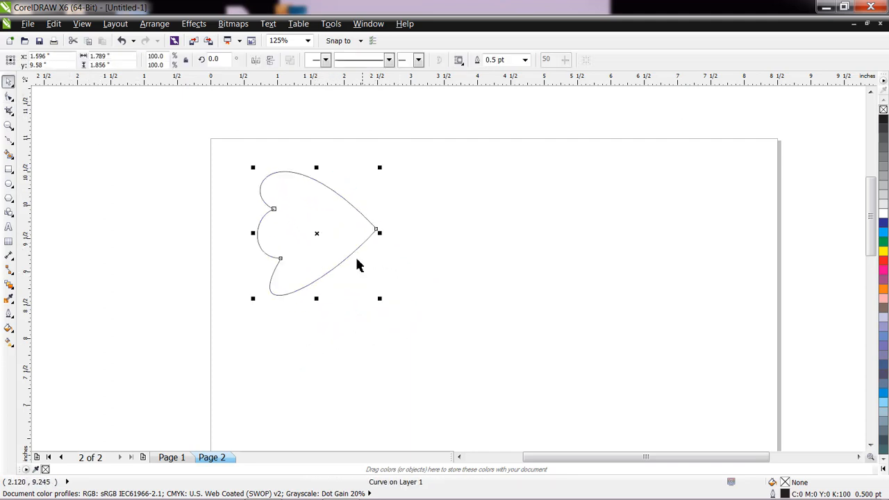
Step: Draw the butterfly's body on Page 2 as a closed, curved Bézier outline about 1.7 inches tall, following the Page 1 sketch
left_click(174, 458)
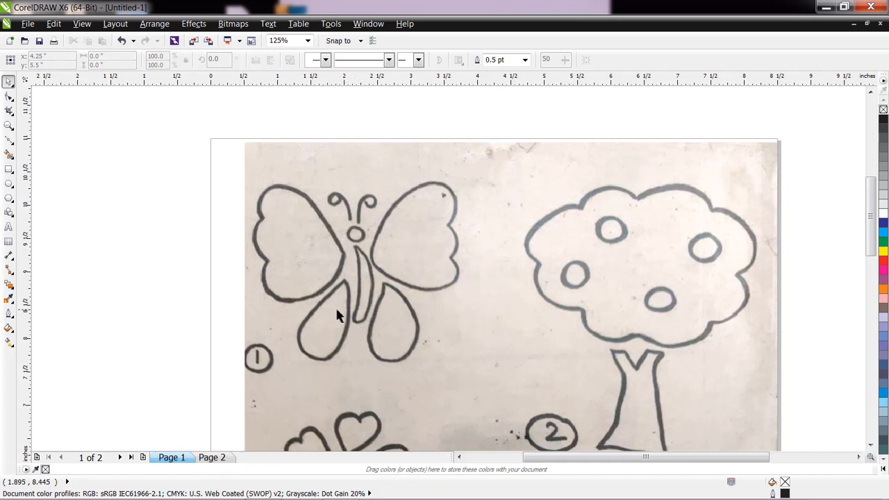
left_click(213, 458)
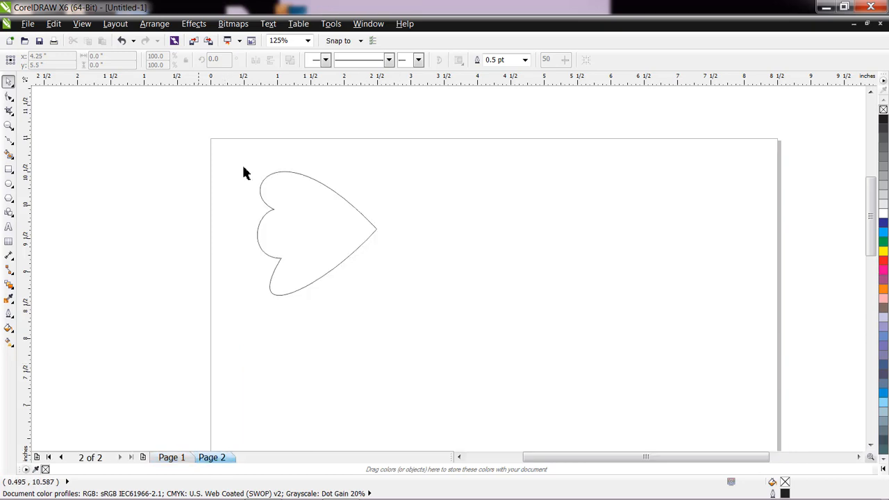
left_click(7, 141)
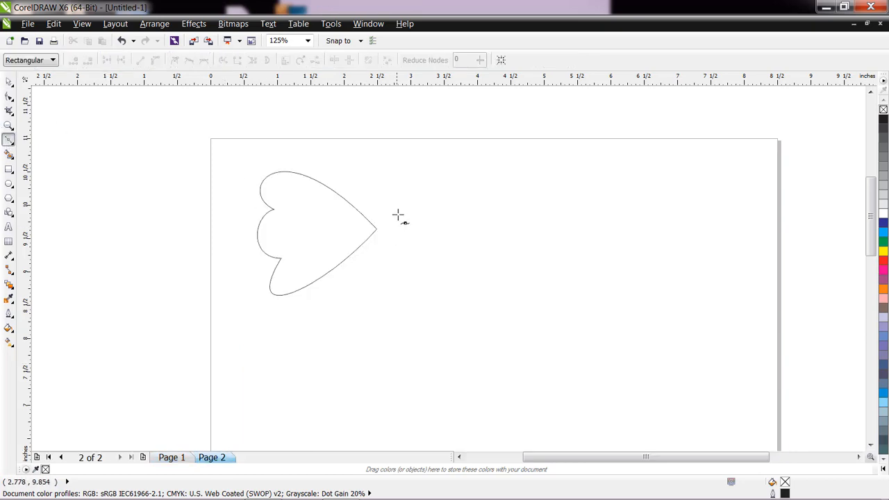
left_click(512, 218)
left_click(510, 245)
left_click(508, 272)
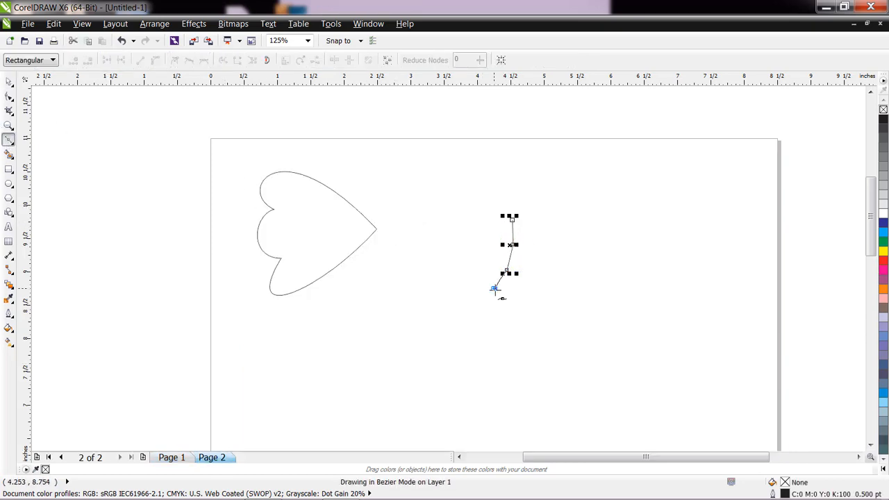
left_click(494, 289)
left_click(484, 301)
left_click(479, 321)
left_click(488, 333)
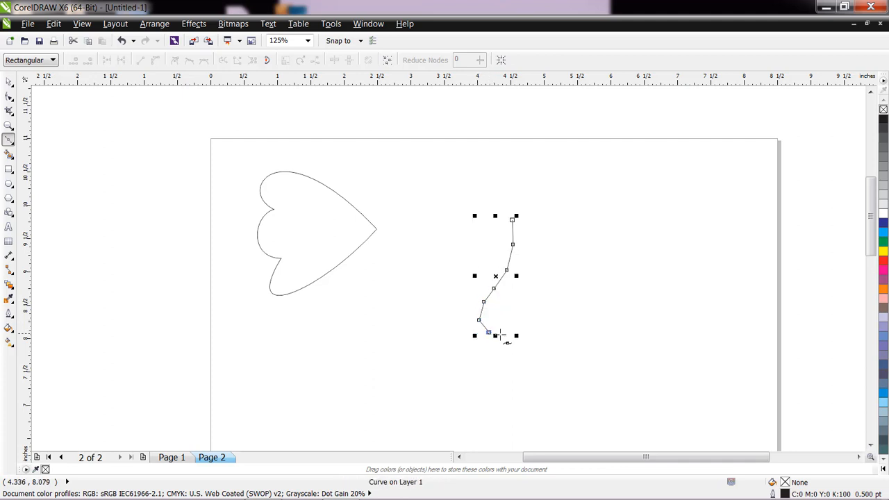
left_click(504, 336)
left_click(518, 328)
left_click(528, 310)
left_click(533, 292)
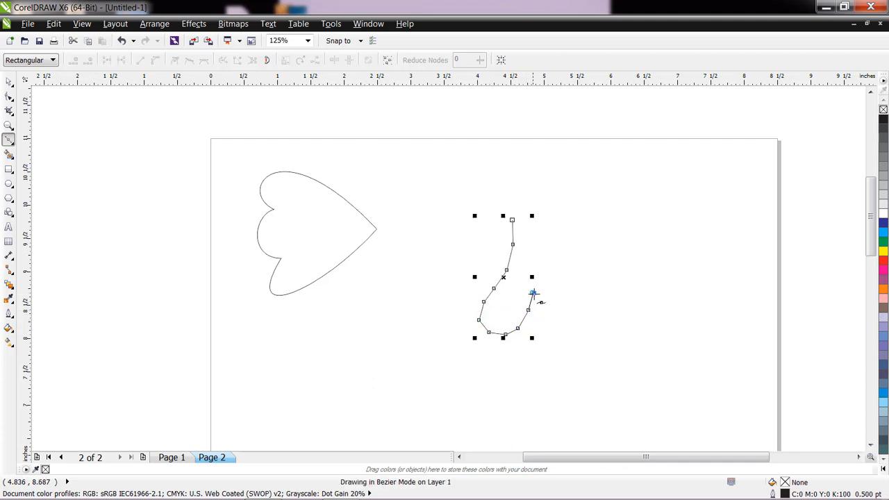
left_click(533, 270)
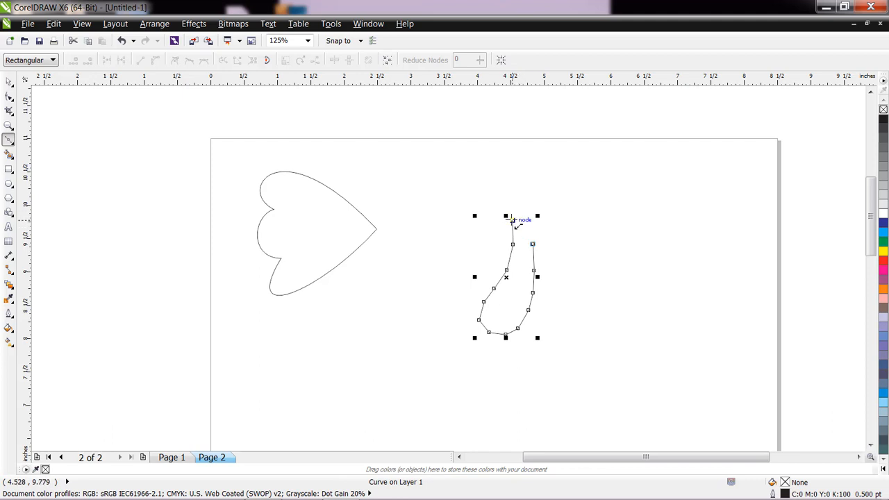
left_click(512, 220)
Step: Select all nodes of the body outline with the Shape tool and convert its line segments to curves
left_click(10, 96)
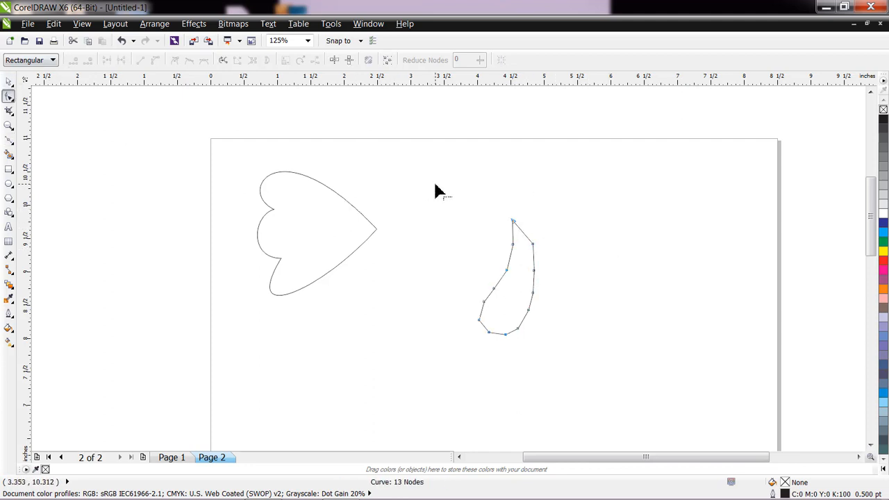
left_click_drag(437, 183, 638, 402)
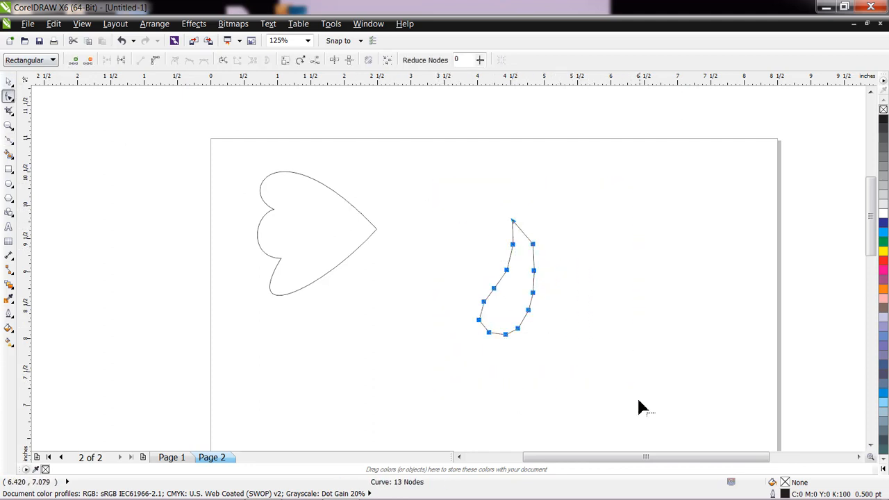
left_click(154, 62)
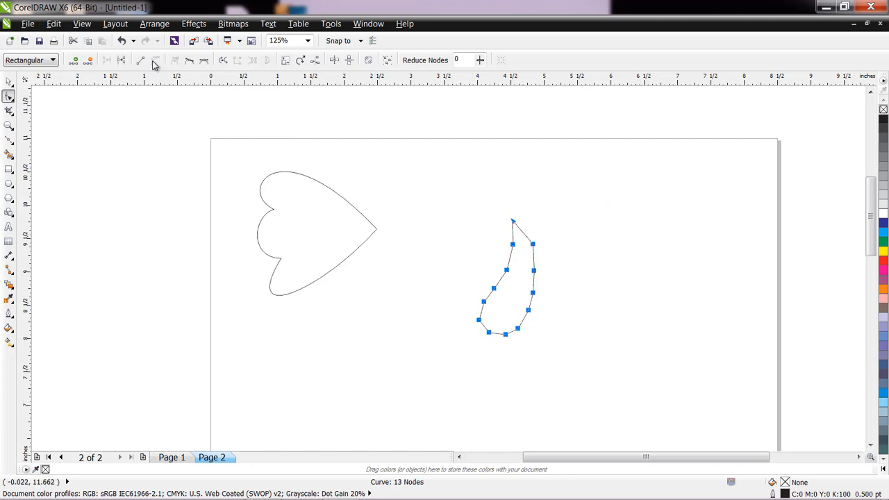
left_click(408, 203)
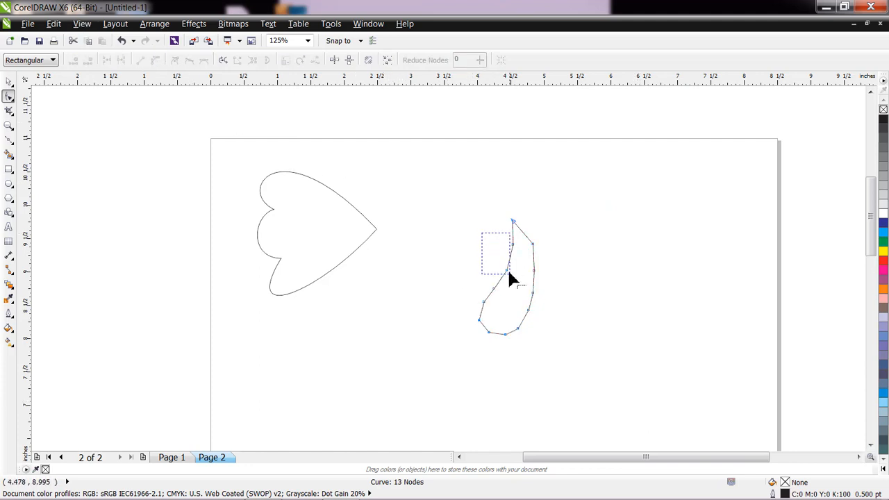
Step: Delete the intermediate nodes along the body's left edge and rounded lower end
left_click_drag(515, 337, 514, 341)
left_click_drag(461, 219, 546, 333)
double_click(513, 245)
double_click(507, 269)
double_click(493, 288)
double_click(484, 302)
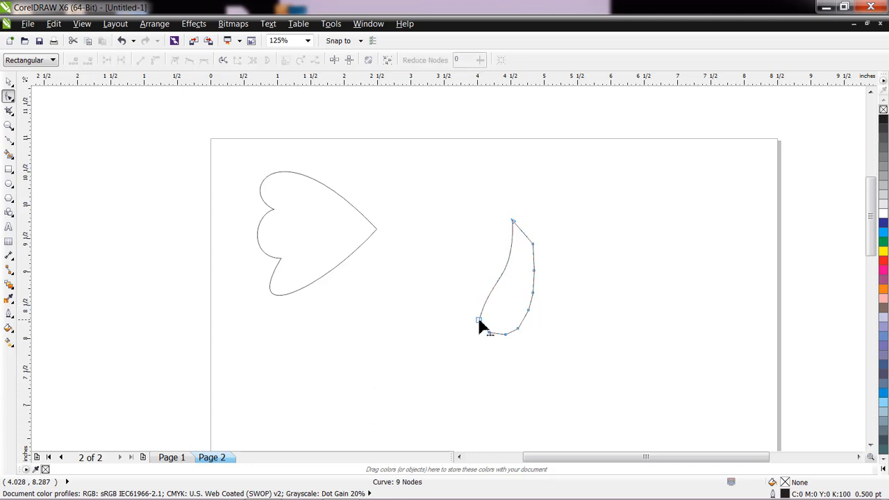
double_click(478, 320)
double_click(489, 332)
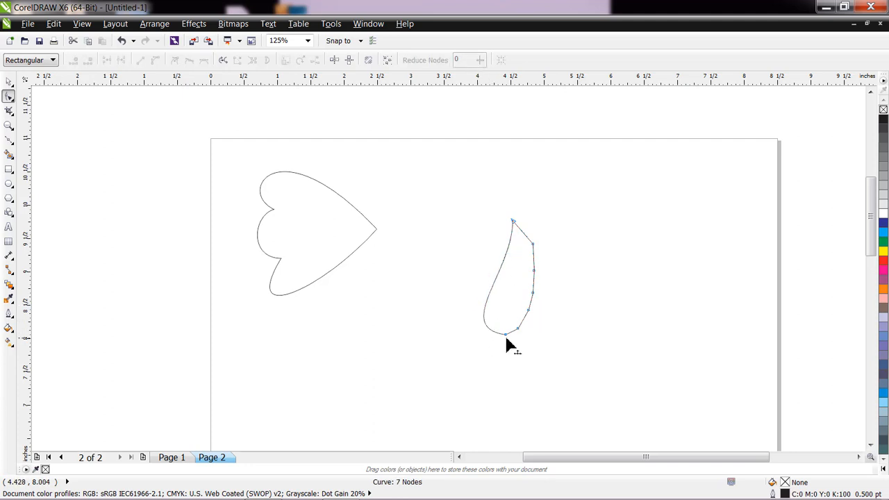
double_click(505, 335)
left_click(521, 331)
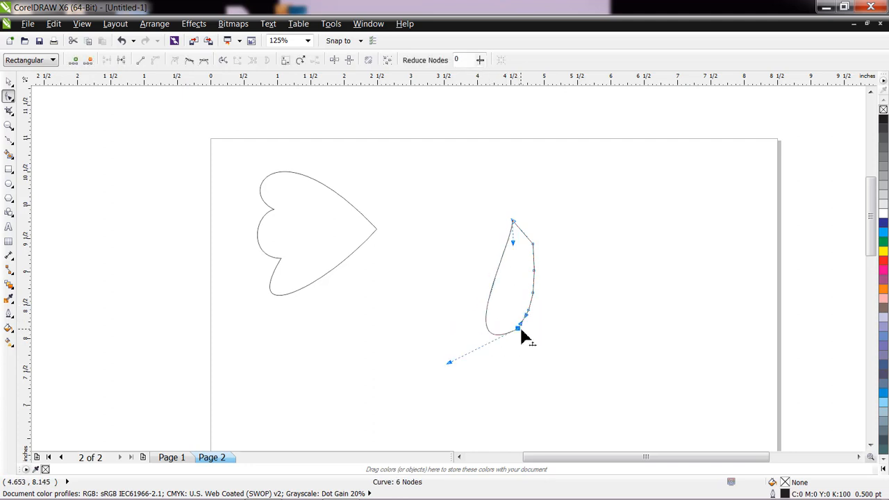
key("Delete")
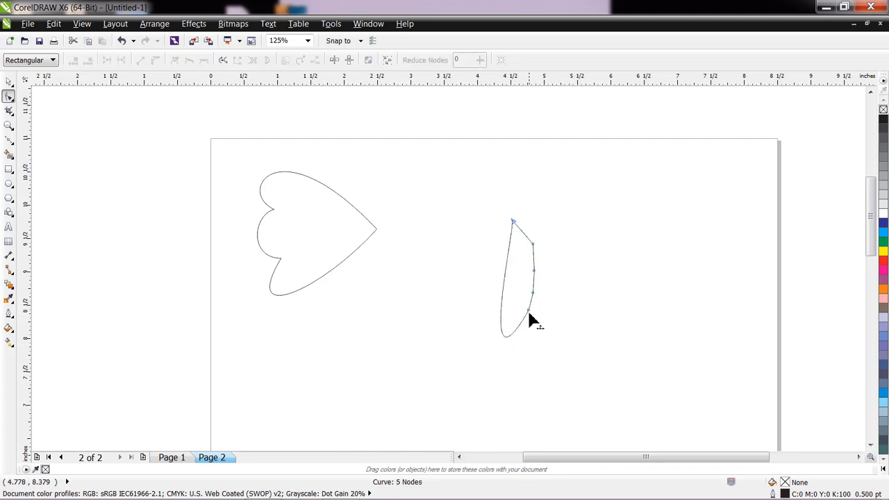
Step: Delete the remaining nodes on the body's right edge, keeping only the pointed top node
left_click(528, 311)
key("Delete")
left_click(533, 292)
key("Delete")
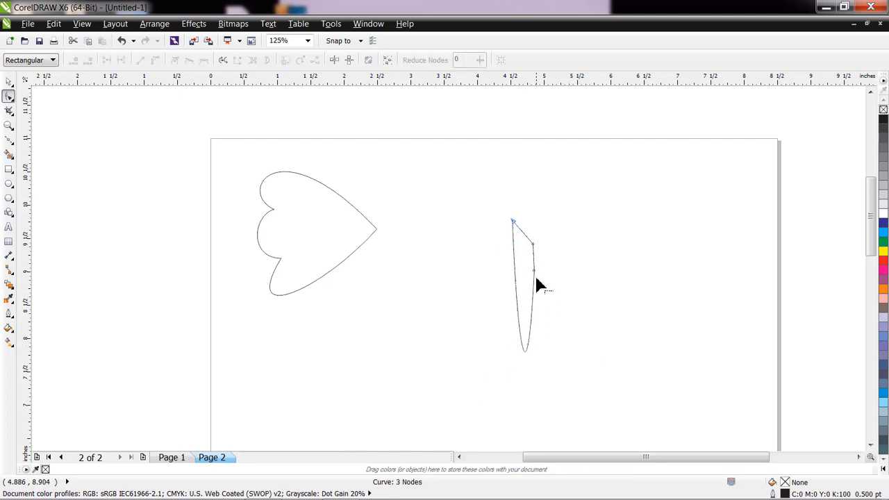
left_click(535, 271)
key("Delete")
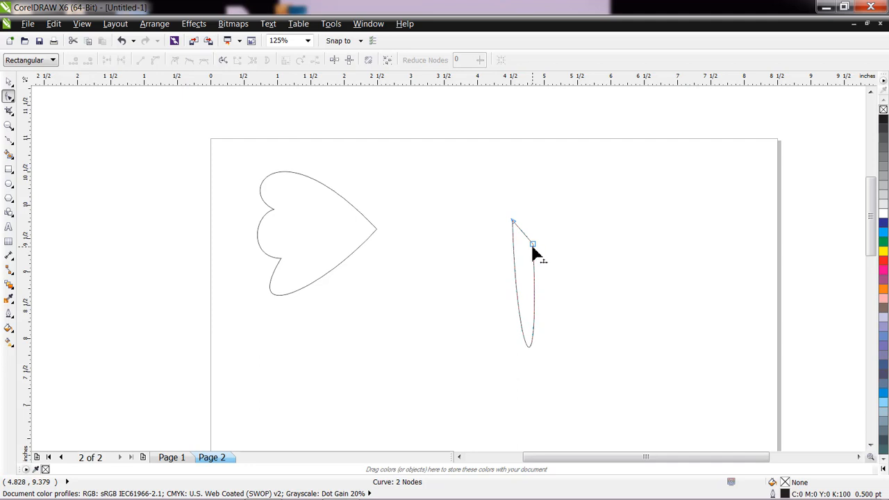
key("Delete")
Step: Shape the body into a slim teardrop with the top node's two control handles
left_click(514, 224)
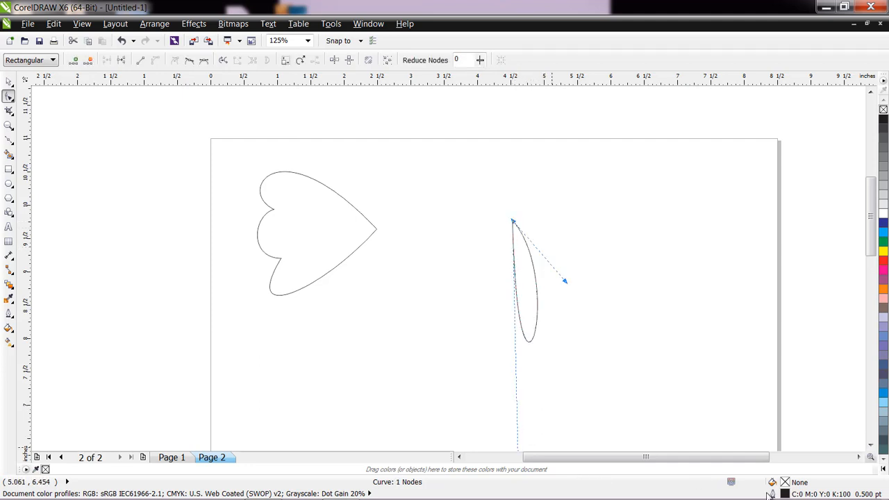
left_click(871, 444)
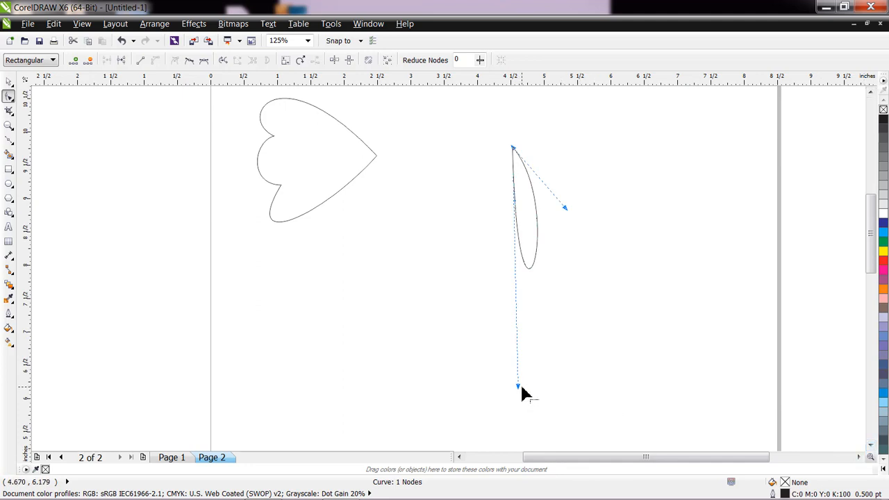
left_click_drag(517, 386, 435, 343)
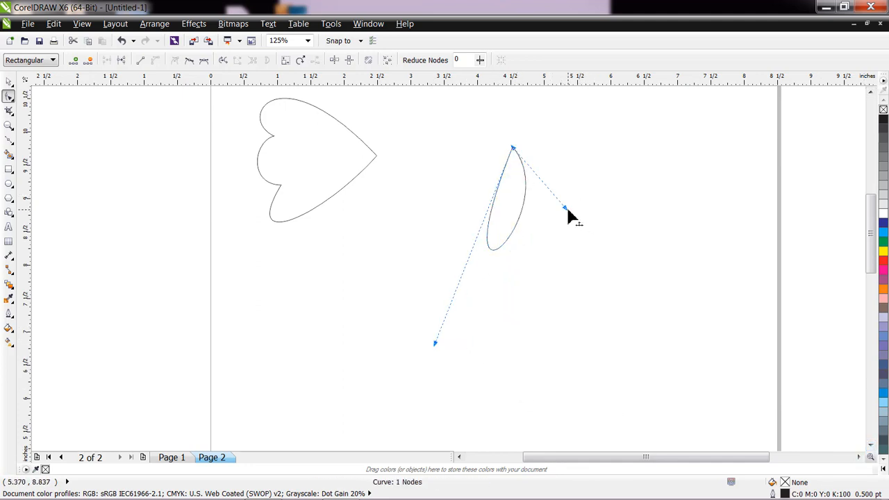
left_click_drag(566, 208, 555, 311)
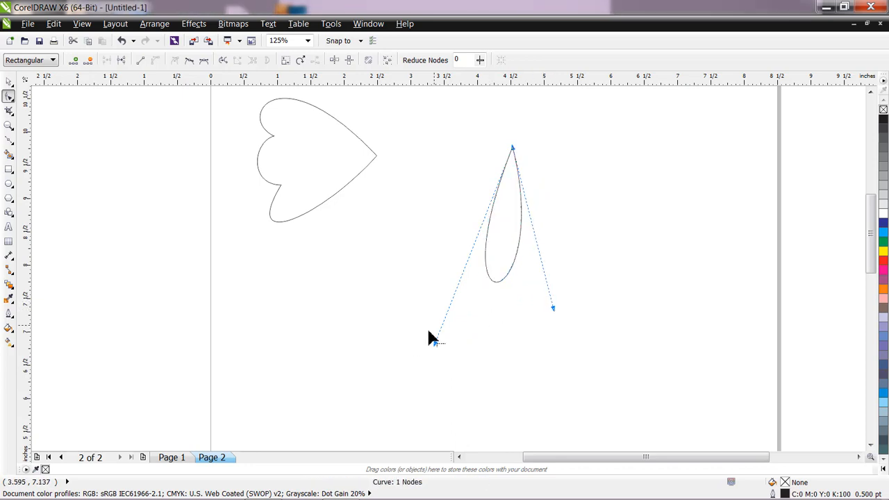
left_click_drag(435, 345, 451, 317)
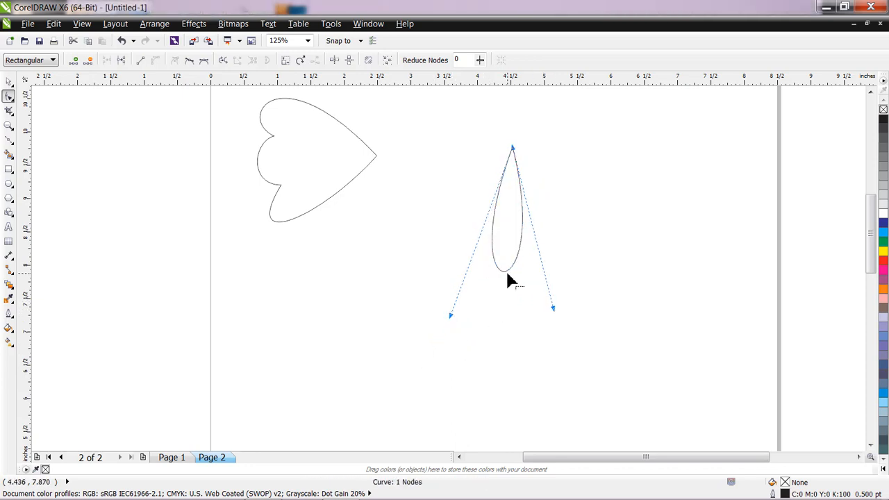
Step: Add a node at the teardrop's lower end and make it a cusp
double_click(505, 277)
mouse_move(504, 278)
left_mouse_down()
mouse_move(512, 282)
mouse_move(491, 274)
mouse_move(508, 255)
mouse_move(496, 285)
left_mouse_up()
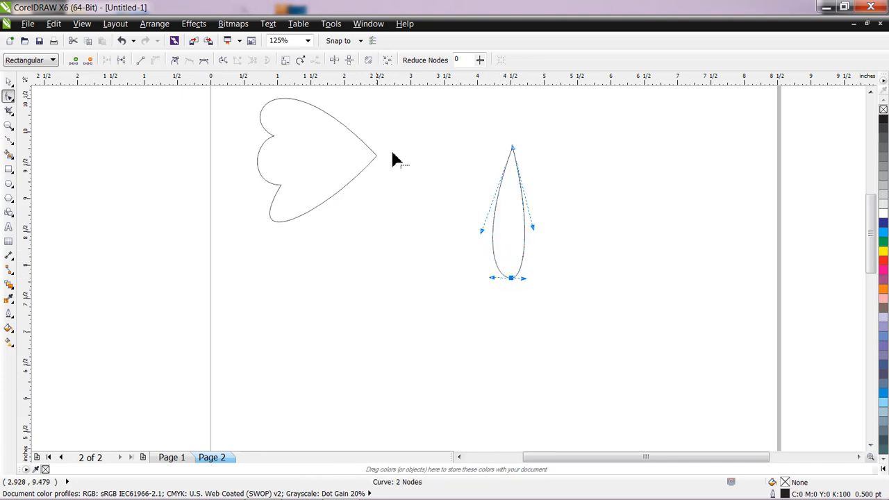
left_click(176, 64)
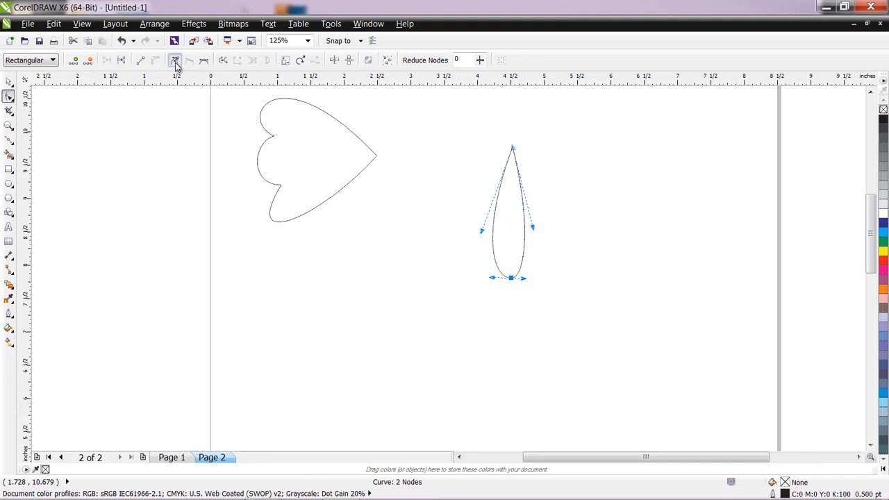
Step: Shift the body's lower node left and adjust the handles to curve the left edge inward and bow the right edge outward
left_click(490, 273)
left_click(511, 278)
left_click_drag(492, 278, 510, 298)
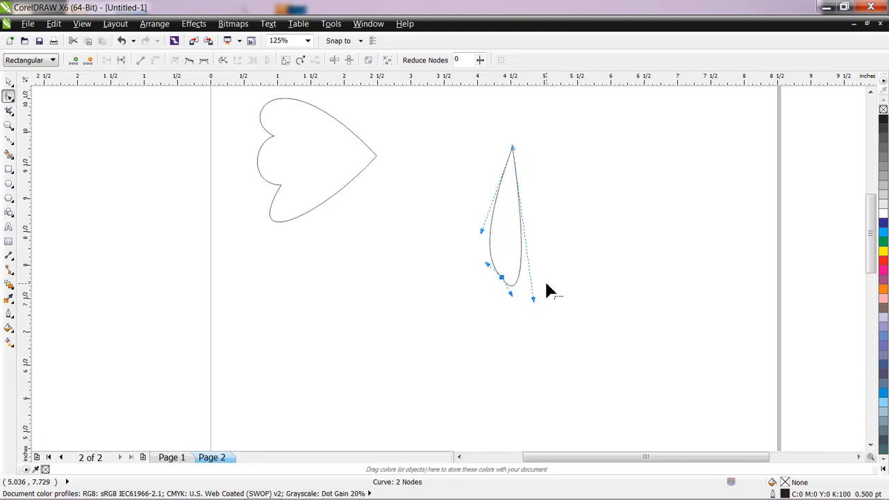
left_click(549, 290)
left_click(501, 277)
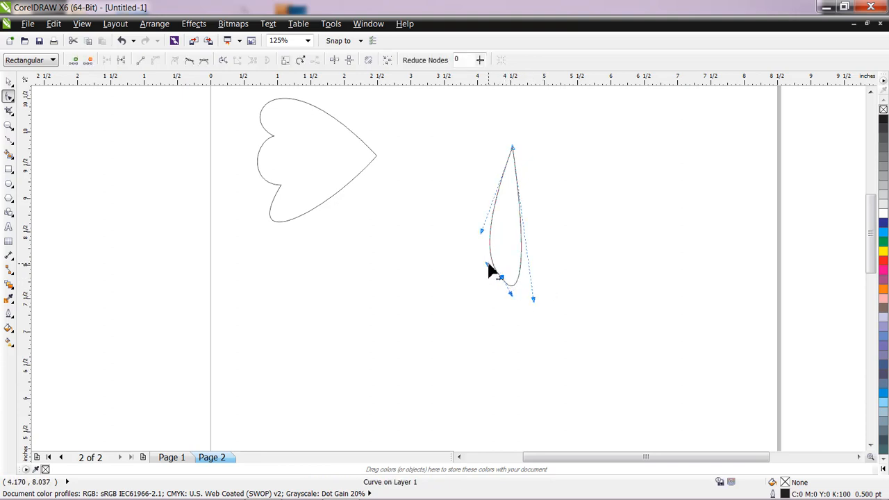
left_click_drag(489, 266, 504, 250)
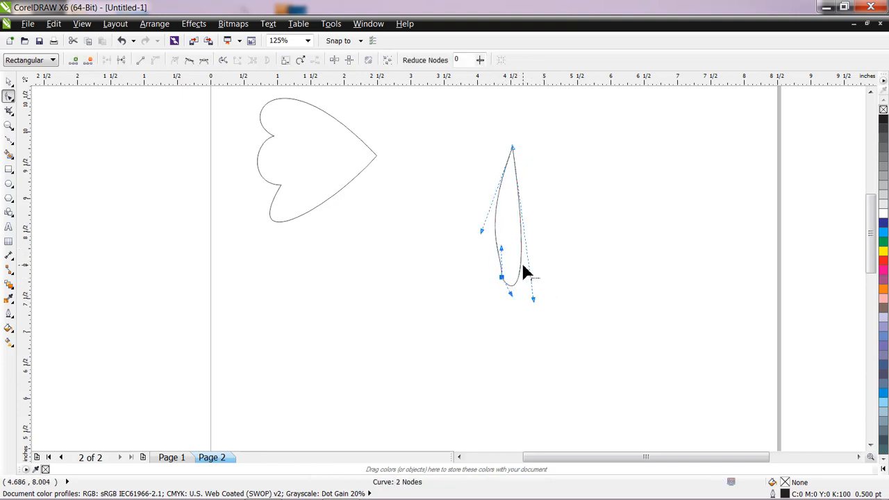
left_click(520, 300)
left_click(503, 279)
left_click_drag(535, 303, 507, 297)
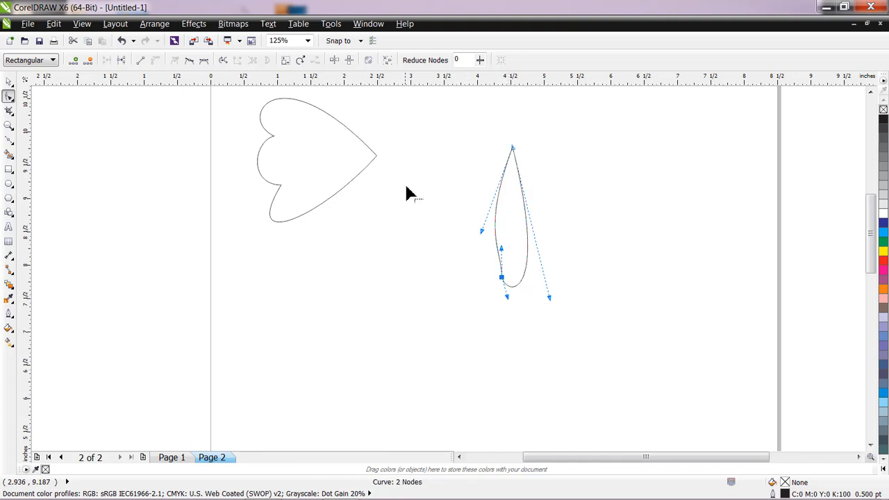
Step: Move the body just to the right of the wing's pointed tip and deselect it
left_click(9, 81)
left_click_drag(494, 218, 398, 194)
left_click(514, 281)
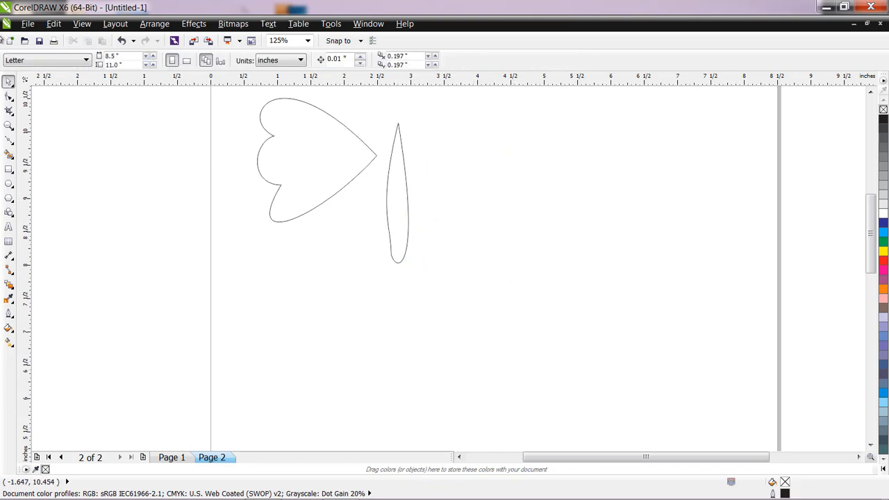
Step: Check the butterfly sketch on Page 1, and on Page 2 draw a closed ten-node Bézier outline for the lower wing, about 1.37 by 1.43 inches
left_click(171, 458)
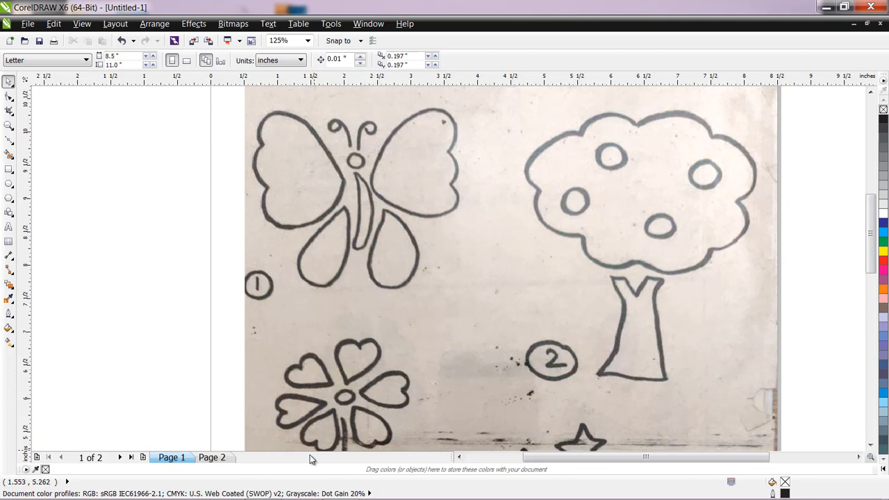
left_click(213, 458)
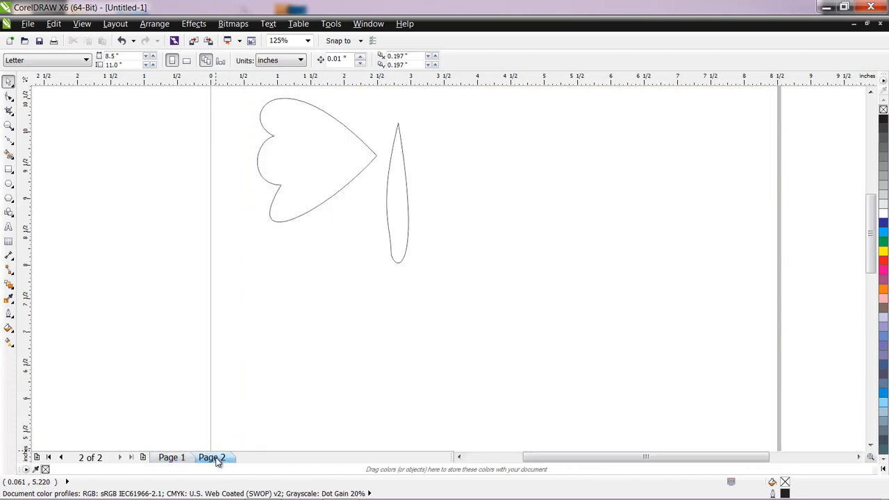
left_click(8, 139)
left_click(522, 252)
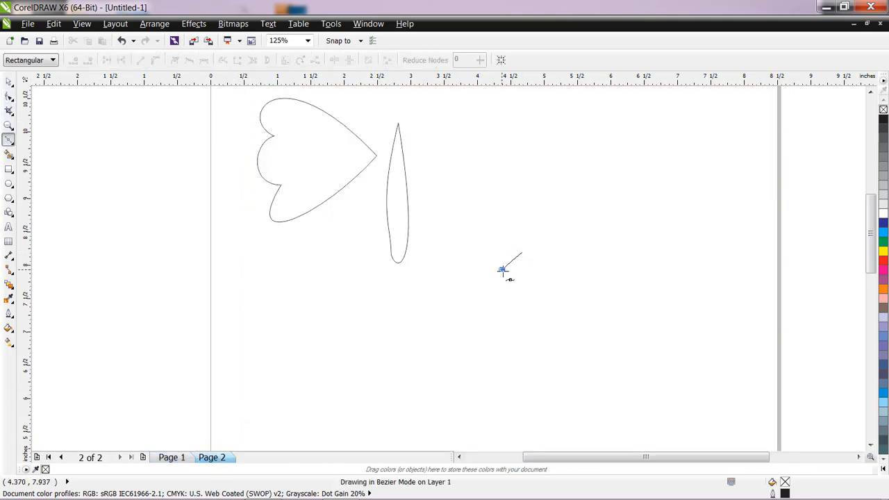
left_click(502, 269)
left_click(478, 288)
left_click(466, 309)
left_click(475, 329)
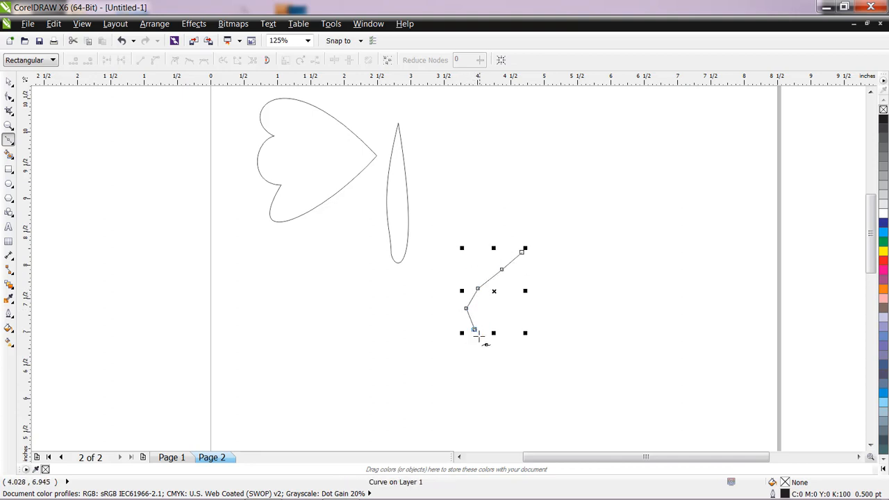
left_click(495, 346)
left_click(520, 347)
left_click(543, 334)
left_click(557, 313)
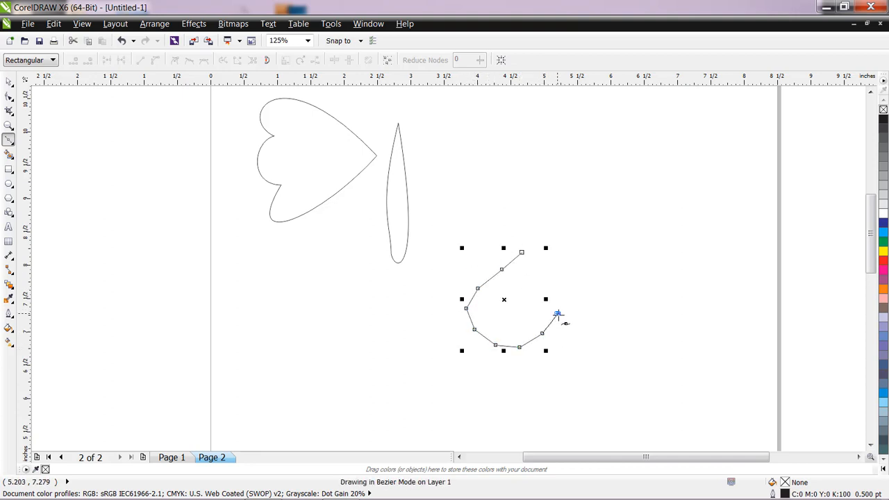
left_click(544, 268)
left_click(522, 252)
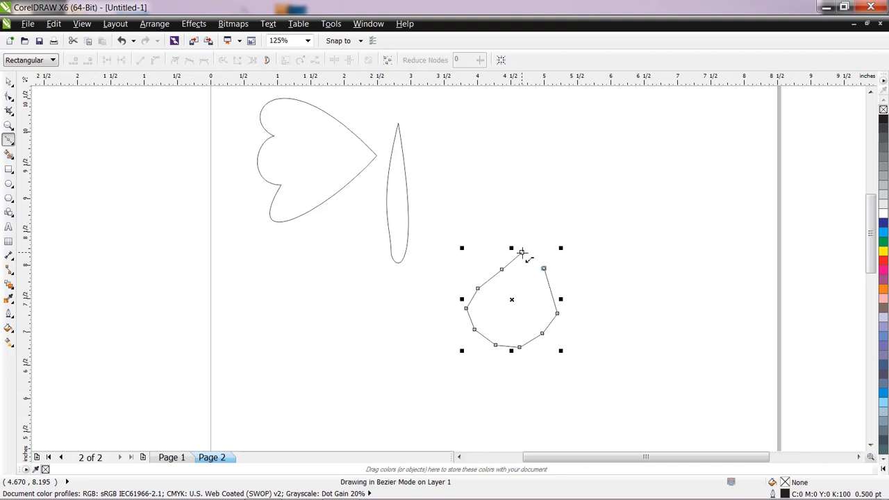
Step: Delete every node of the lower wing outline except the top one to turn it into a smooth curve
left_click(8, 98)
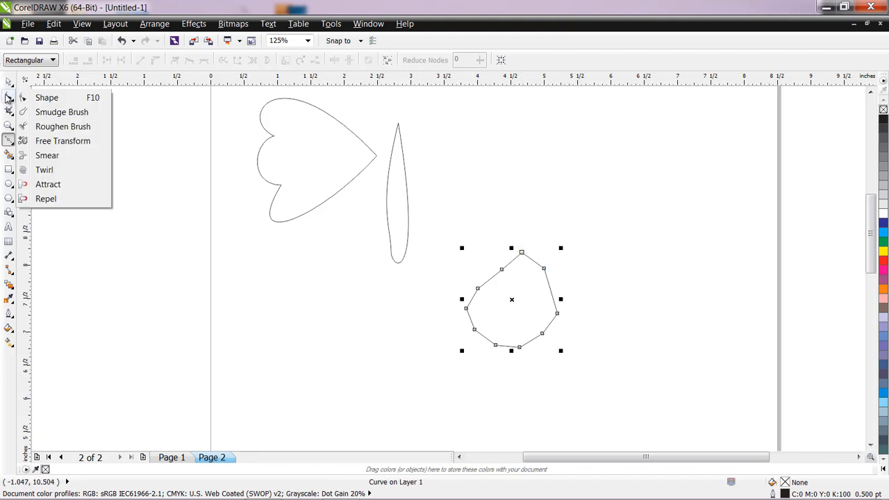
left_click(9, 83)
left_click(498, 378)
left_click(514, 336)
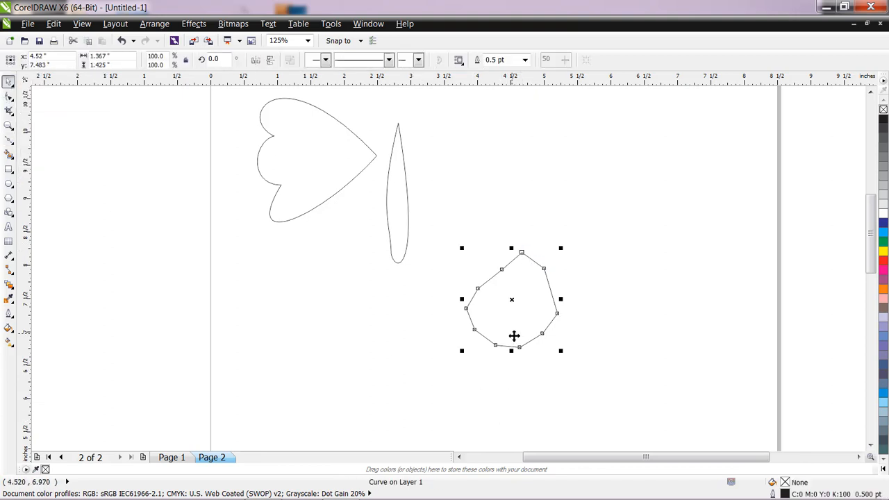
left_click(9, 98)
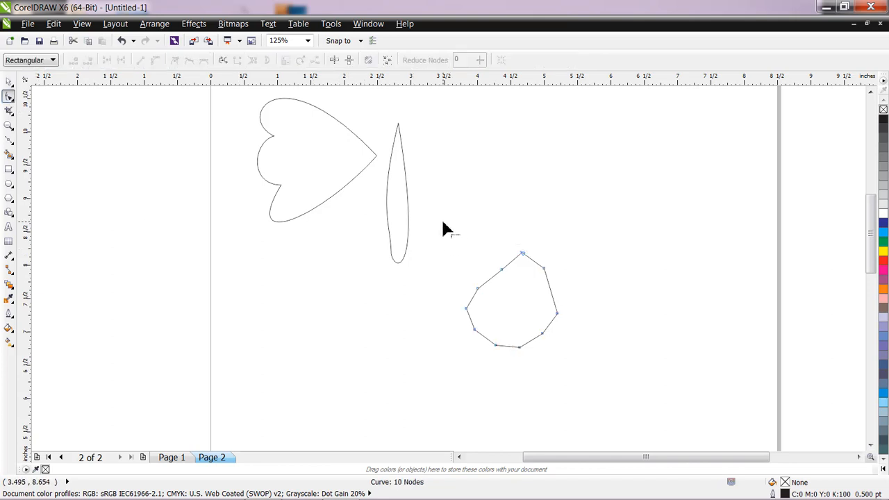
left_click_drag(444, 223, 633, 381)
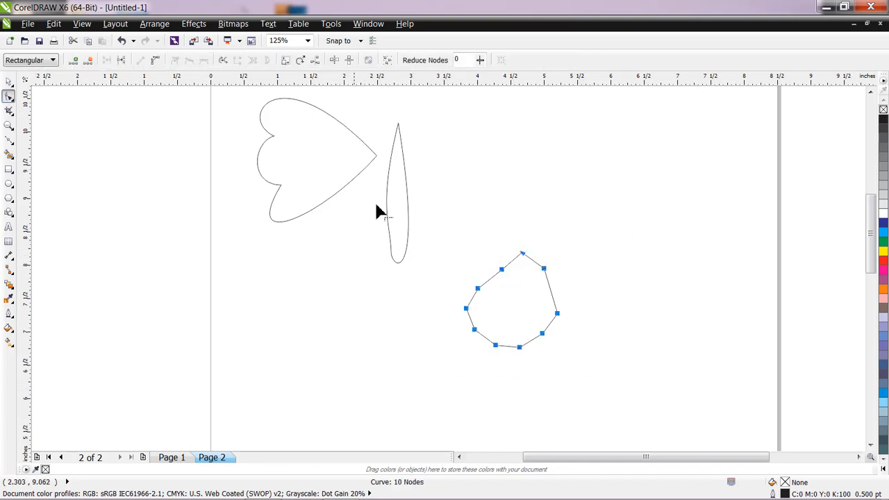
left_click(453, 340)
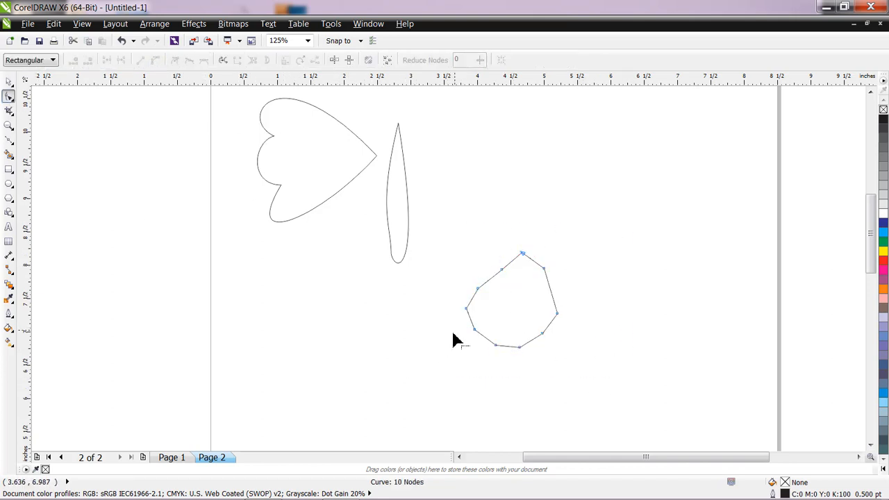
left_click_drag(453, 263, 524, 369)
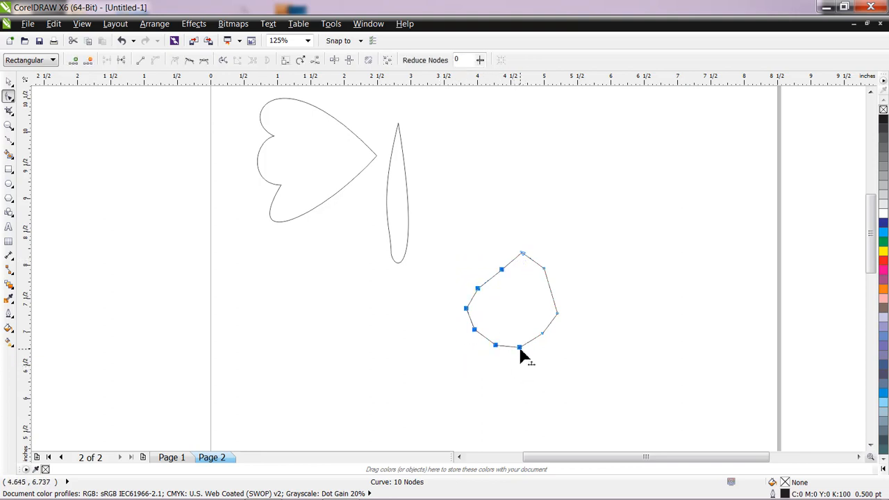
key("Delete")
left_click_drag(536, 254, 583, 355)
key("Delete")
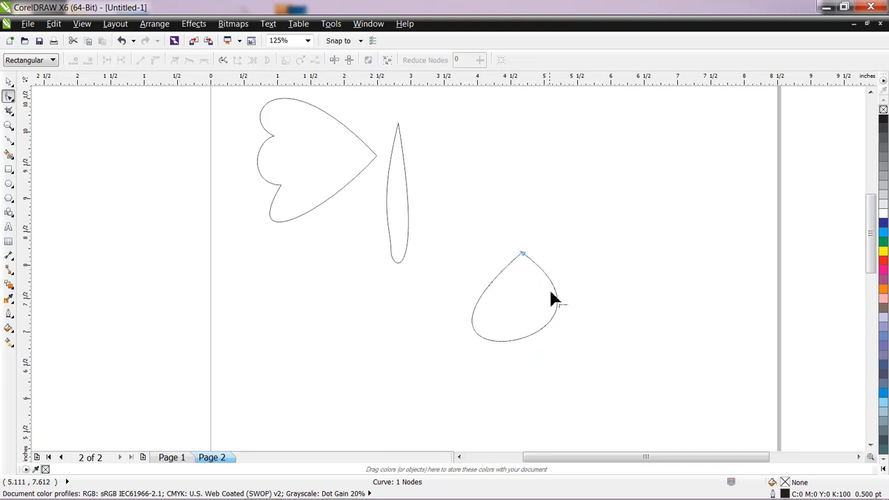
Step: Adjust both control handles of the lower wing's top node to shape a narrower teardrop about 0.78 by 1.23 inches
left_click(523, 255)
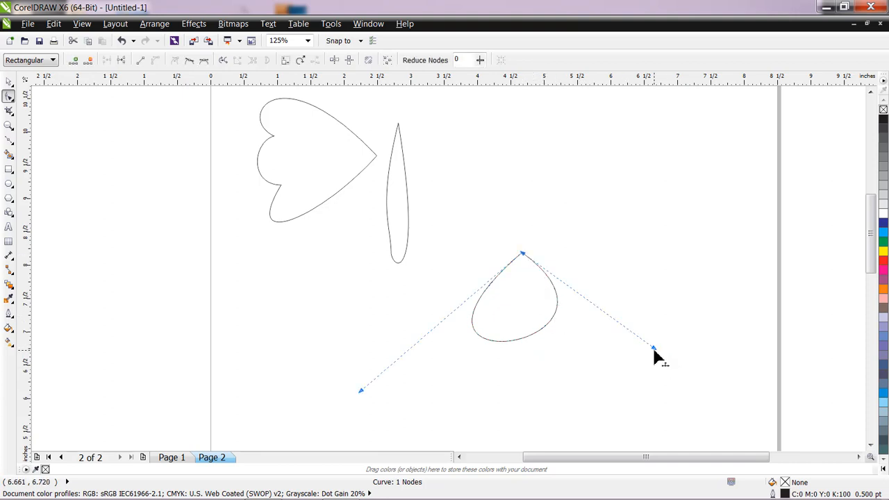
left_click_drag(656, 351, 563, 391)
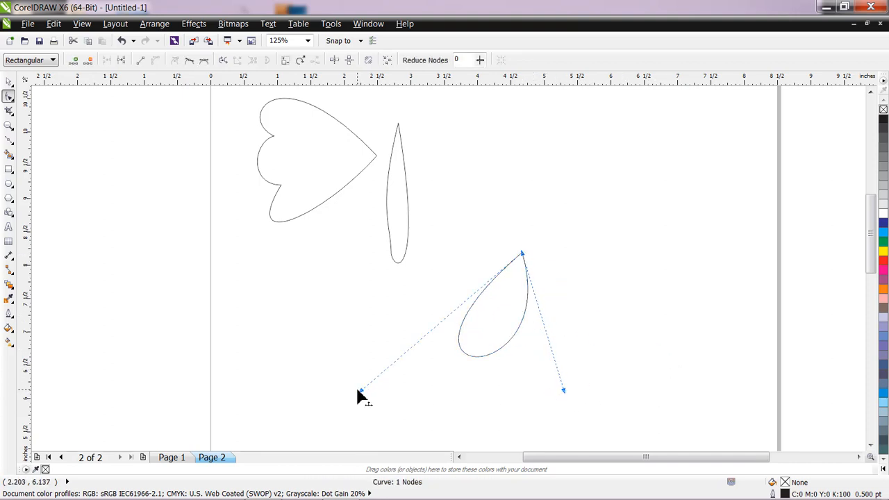
left_click_drag(357, 392, 403, 327)
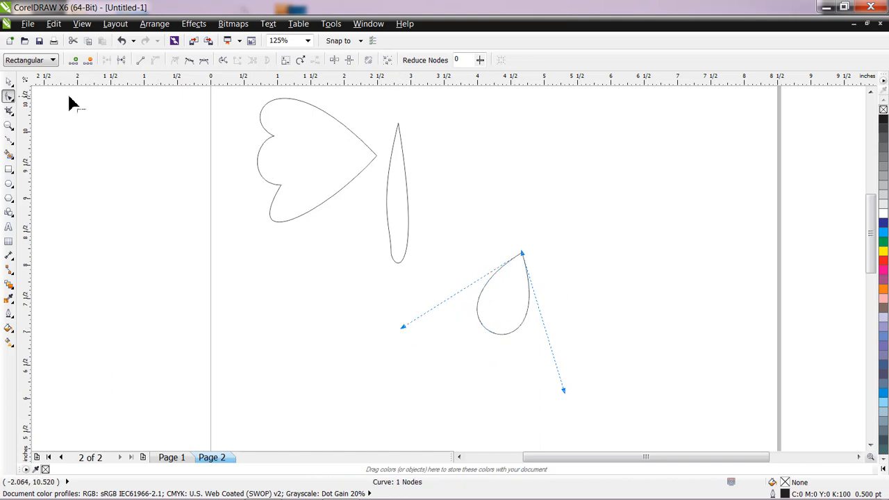
Step: Place the teardrop beneath the left upper wing and rotate it clockwise to 347.8°, with its tip toward the body
left_click(9, 81)
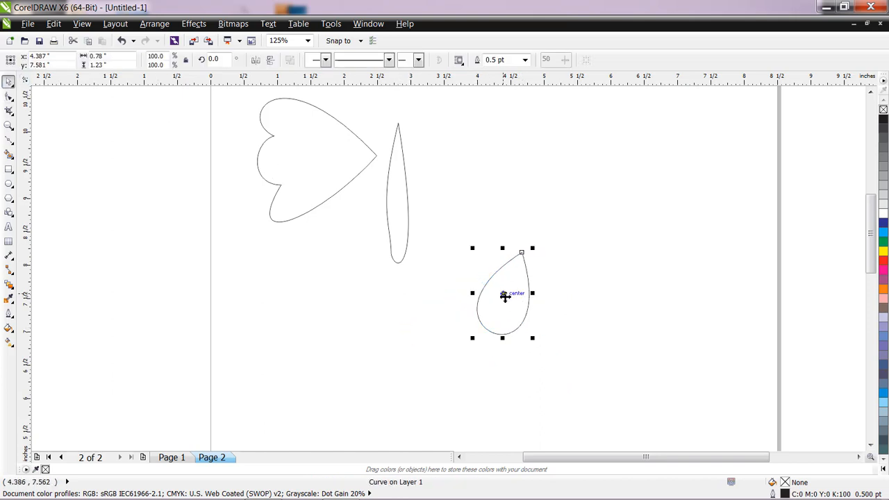
left_click_drag(504, 296, 337, 247)
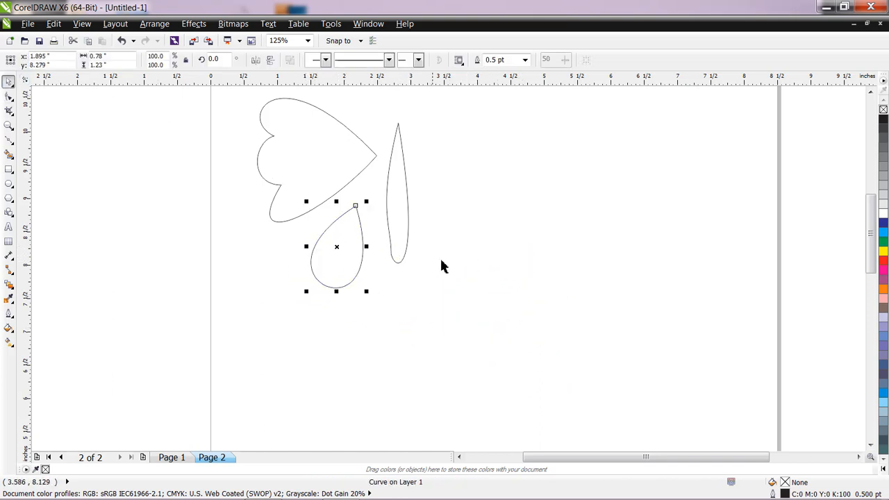
left_click(335, 249)
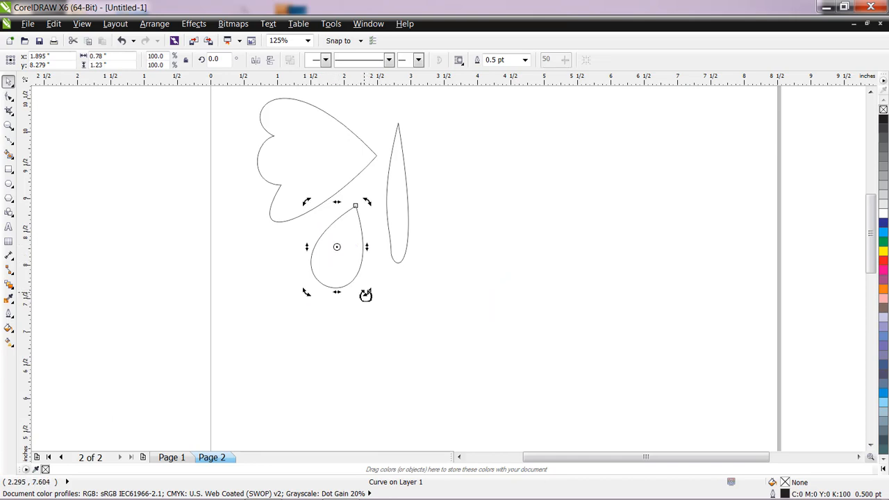
left_click_drag(365, 296, 357, 298)
left_click(350, 254)
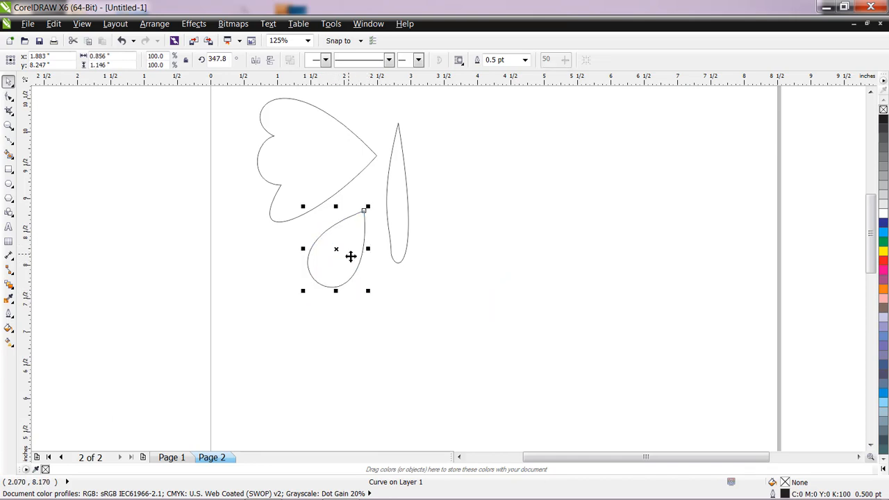
left_click_drag(351, 256, 350, 240)
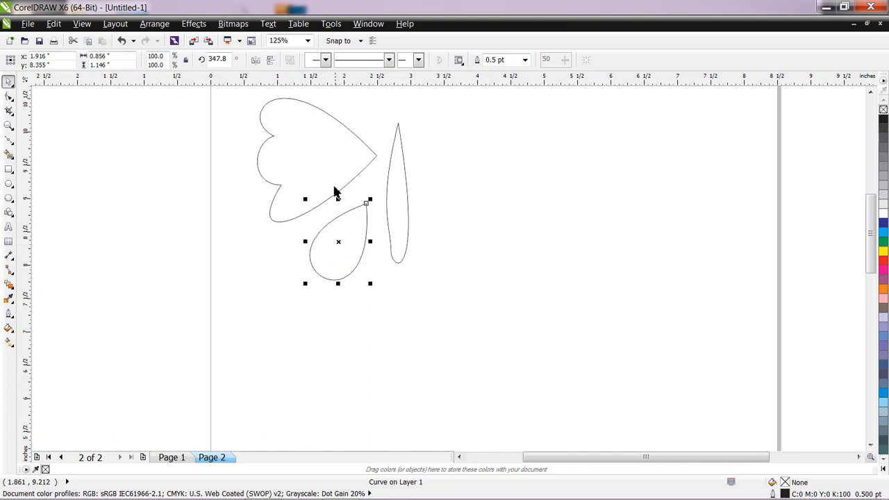
Step: Shift the left upper wing slightly right and down toward the body, and lower the body a little
left_click_drag(334, 192, 344, 176)
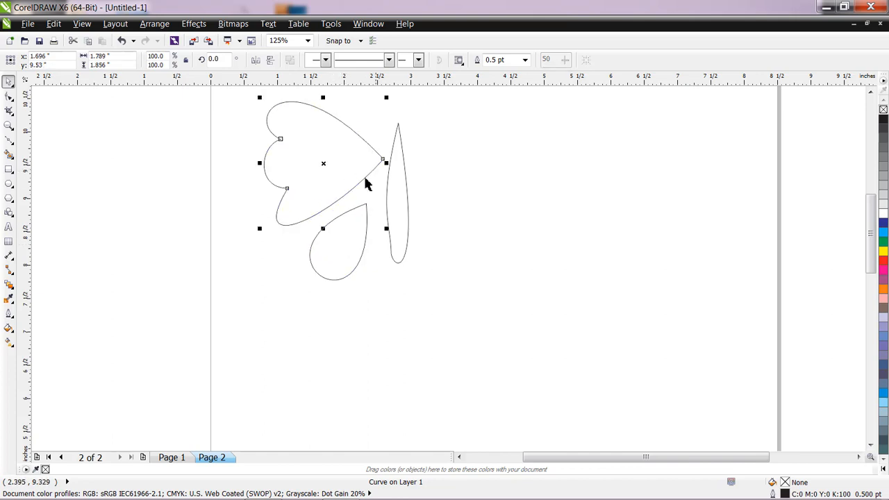
left_click(871, 91)
left_click(870, 91)
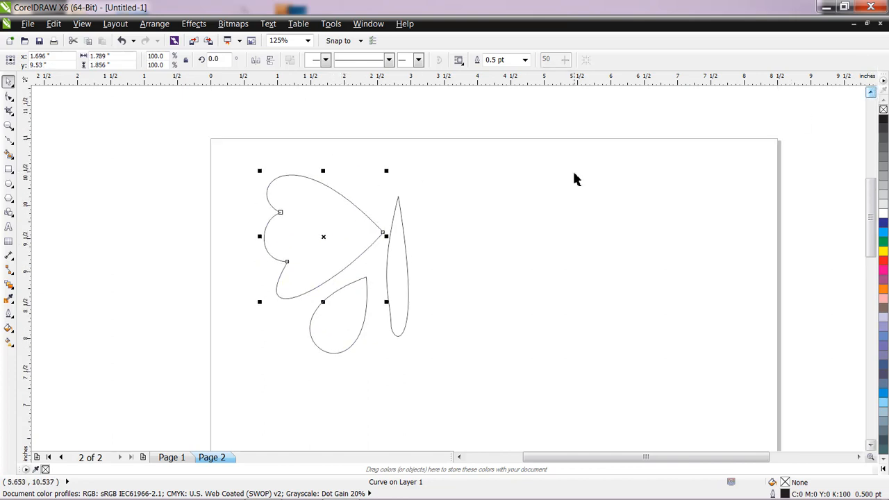
left_click(453, 249)
left_click_drag(394, 275, 395, 280)
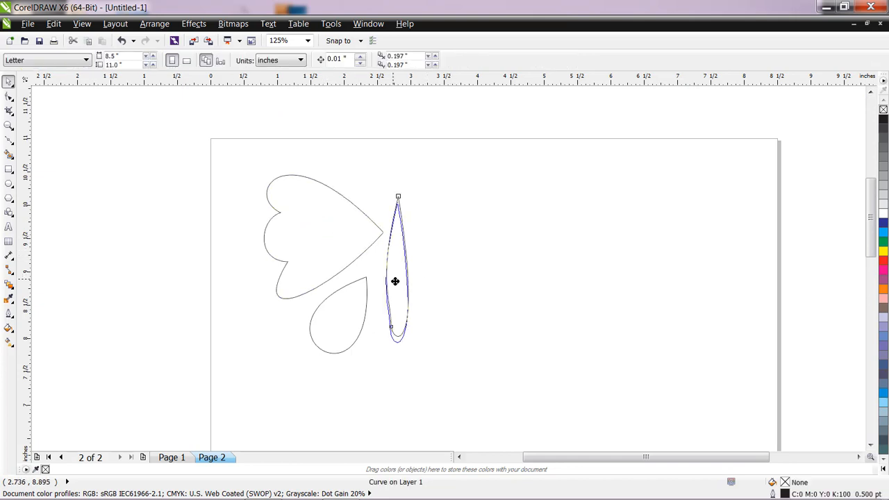
Step: Enlarge the lower wing slightly, move it closer to the body, and lower the upper wing a little
left_click(351, 293)
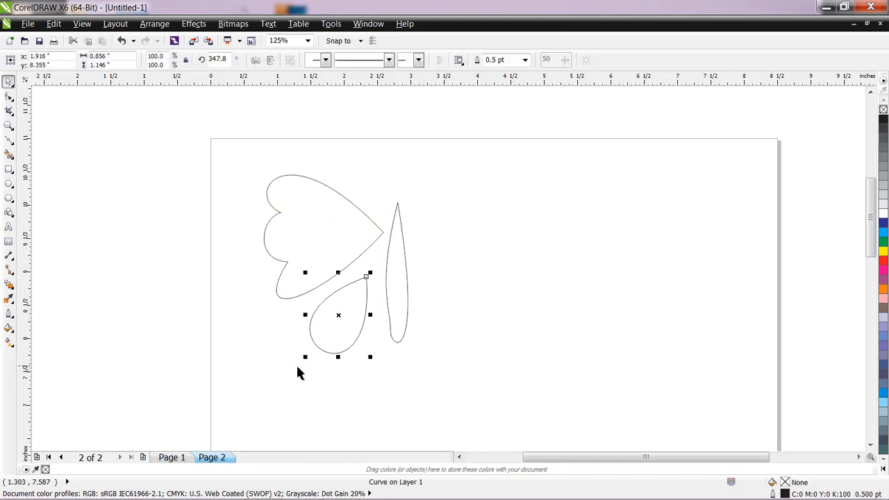
left_click_drag(305, 359, 276, 370)
left_click_drag(344, 318, 349, 322)
left_click_drag(324, 234, 324, 240)
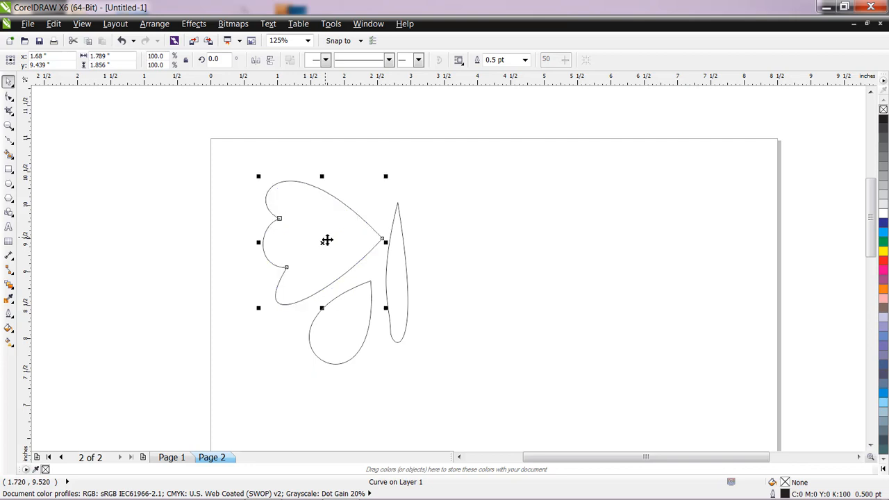
left_click(504, 254)
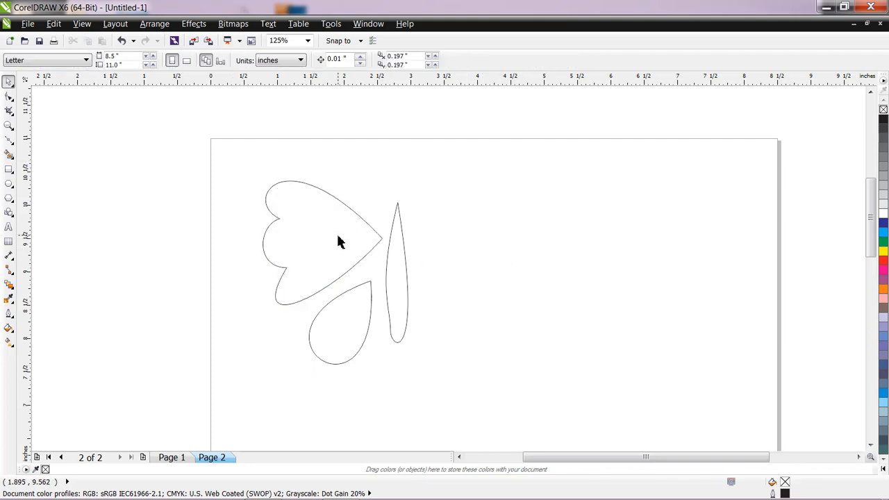
Step: Copy the left upper and lower wings together, paste them in place, and mirror the pasted pair horizontally
left_click(339, 240)
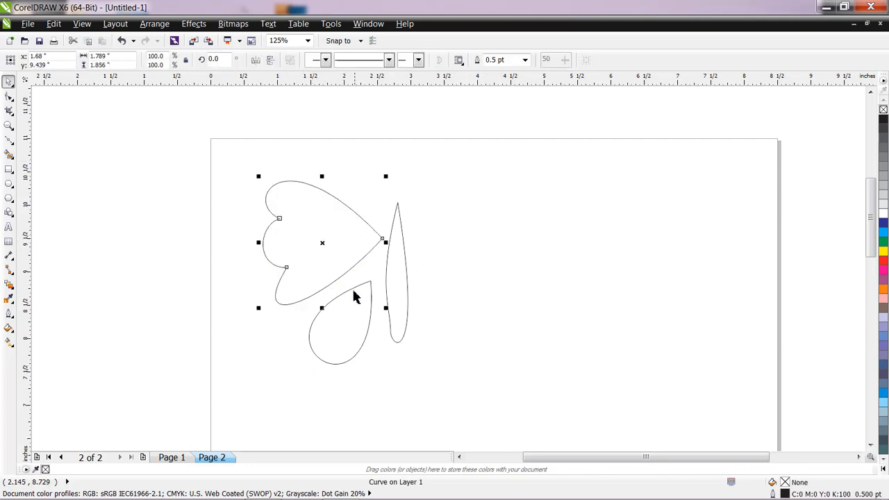
left_click(357, 312, "shift")
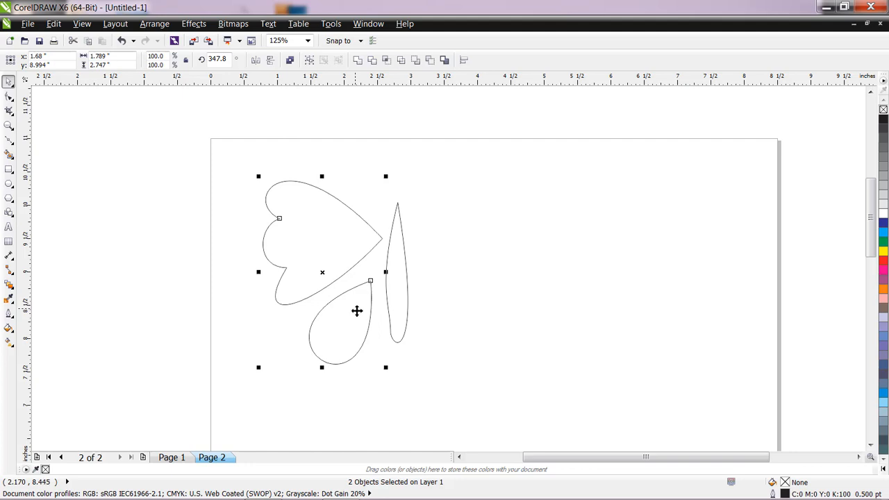
left_click(31, 24)
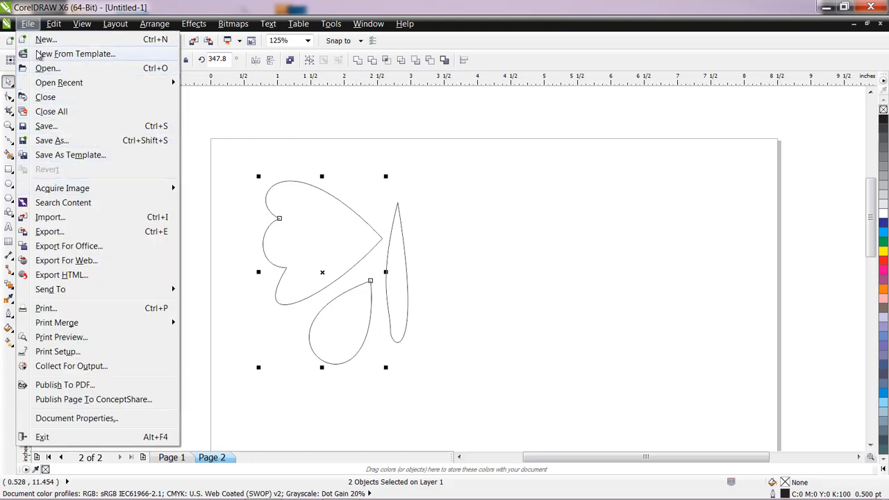
mouse_move(52, 23)
left_click(66, 99)
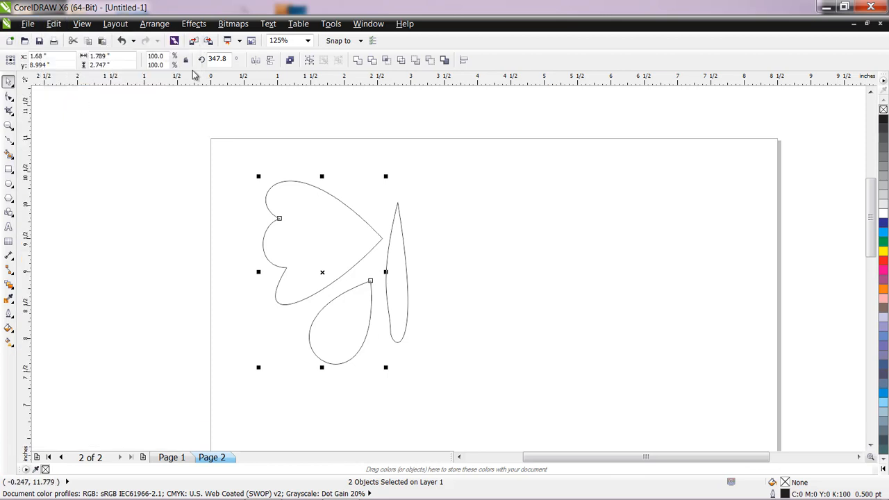
left_click(103, 40)
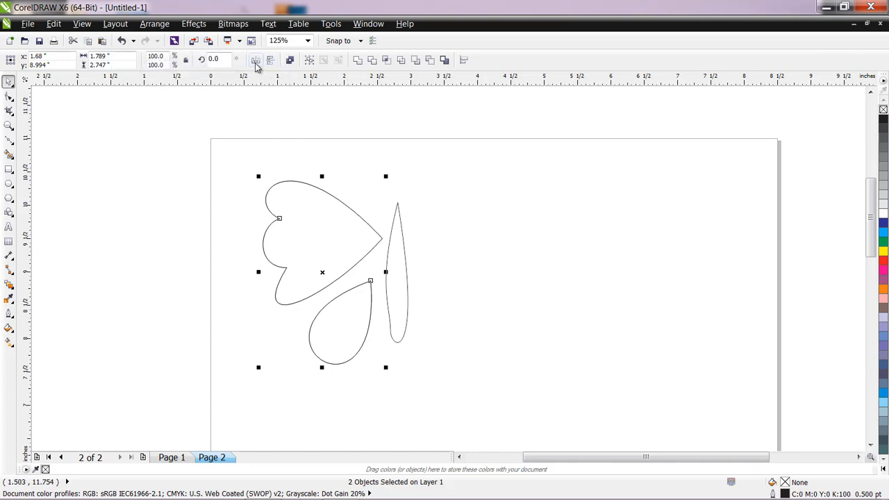
left_click(256, 64)
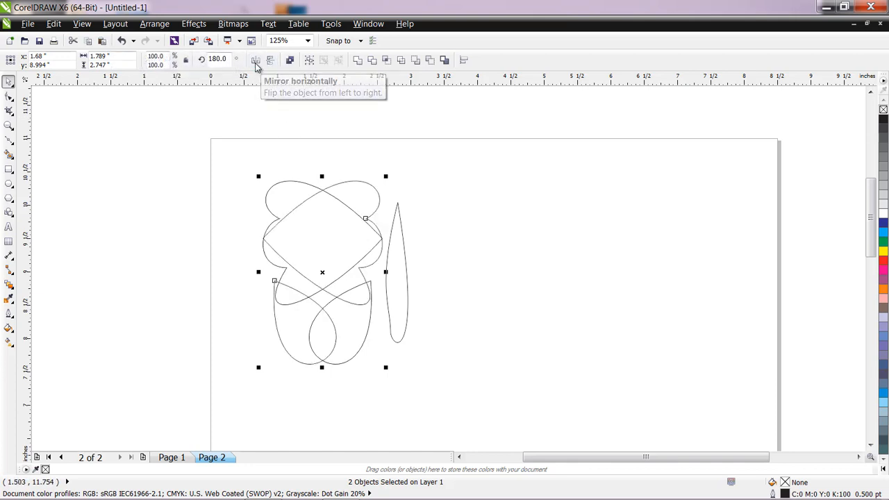
Step: Move the mirrored wing pair to the right side of the body, close to its edge, and deselect it
left_click_drag(324, 276, 482, 280)
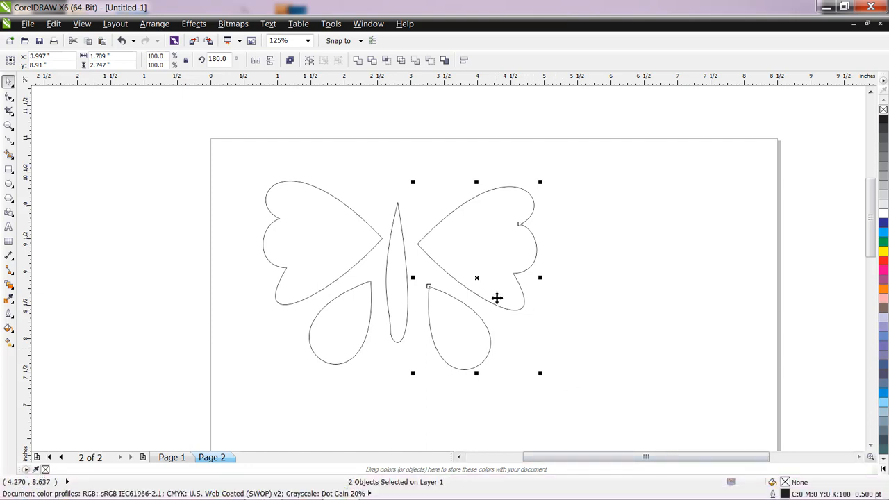
left_click_drag(479, 282, 471, 283)
left_click(654, 314)
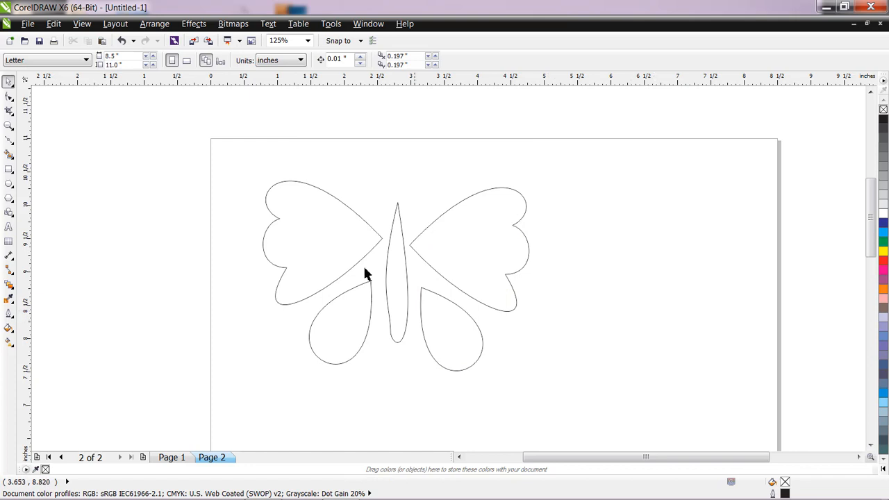
Step: Start a fountain fill for the left upper wing with the Conical type and a custom color blend
left_click(330, 263)
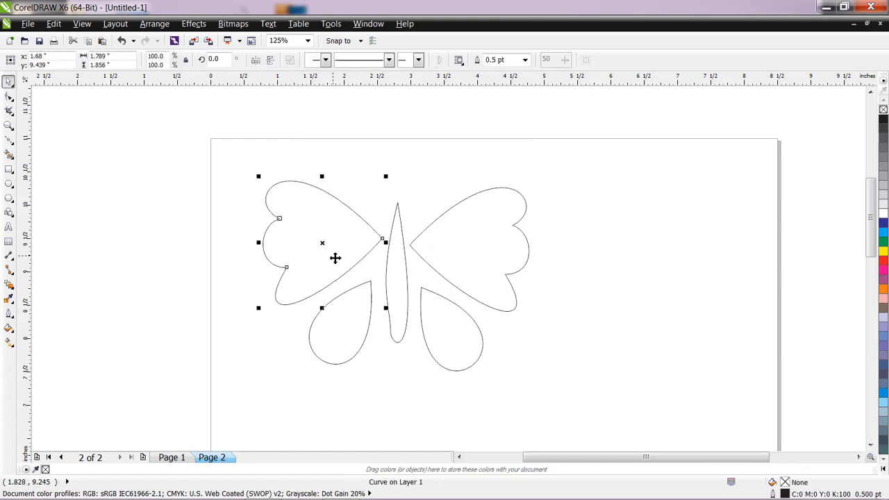
left_click(8, 328)
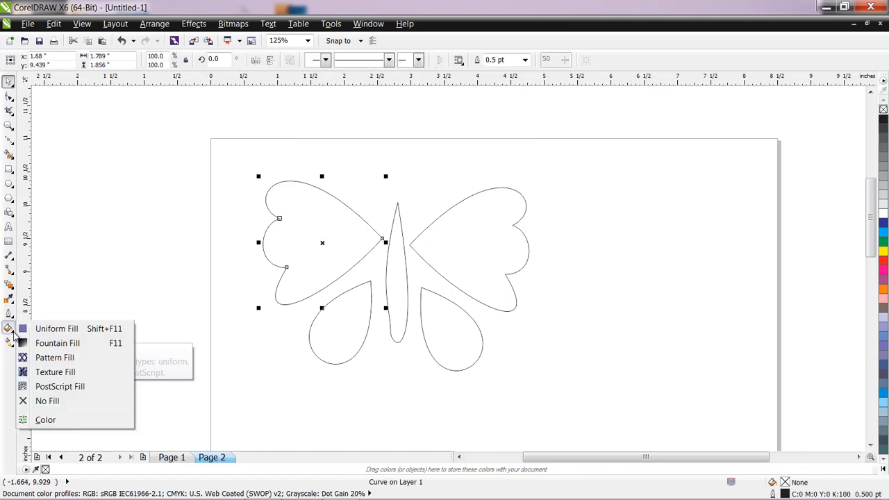
left_click(78, 344)
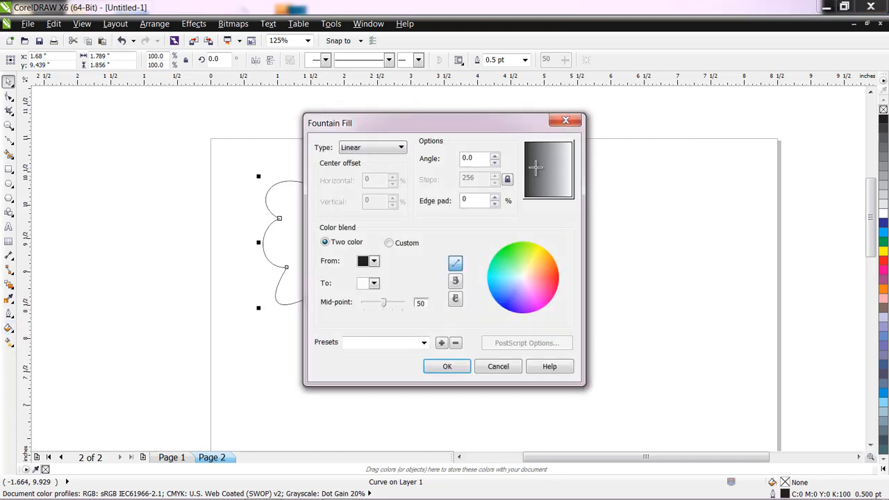
left_click(382, 155)
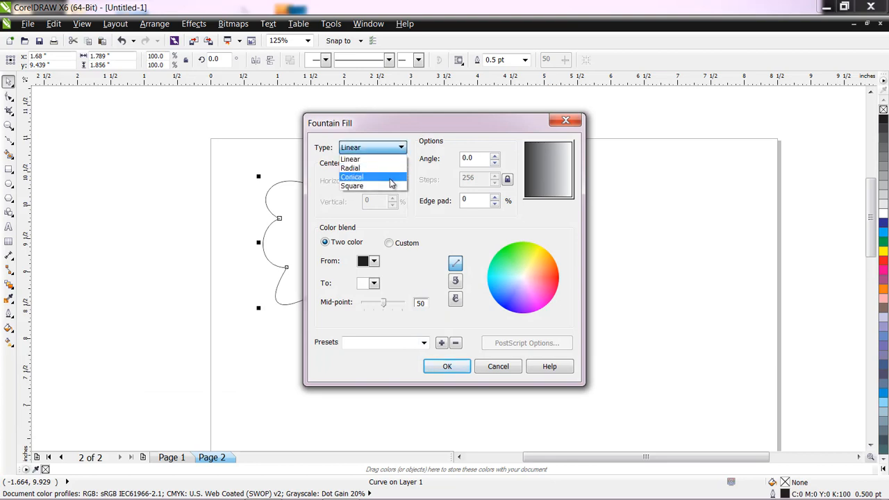
left_click(389, 178)
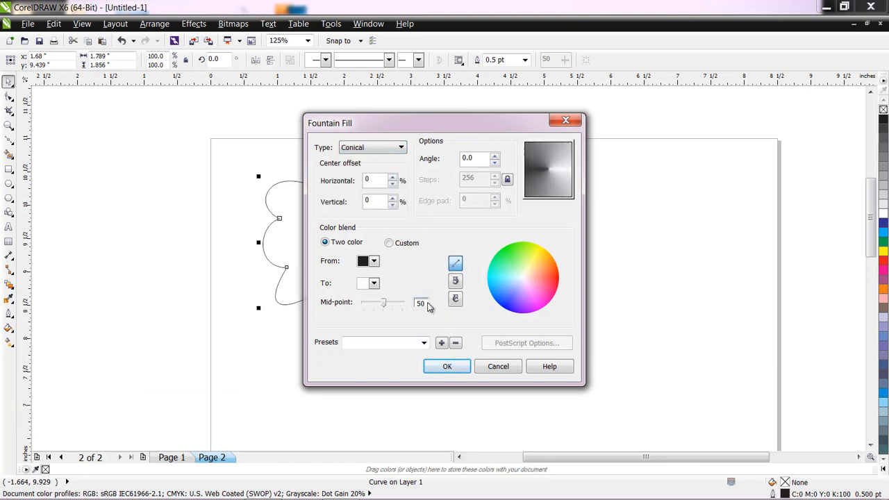
left_click(389, 242)
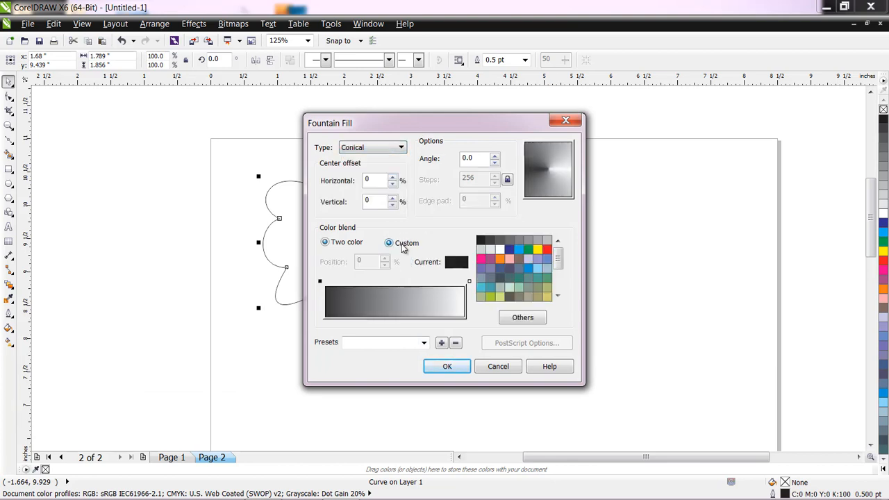
Step: Make the gradient's start color light blue and add a pink stop at 32% and a yellow stop at 55%
left_click(319, 282)
left_click(538, 268)
double_click(370, 282)
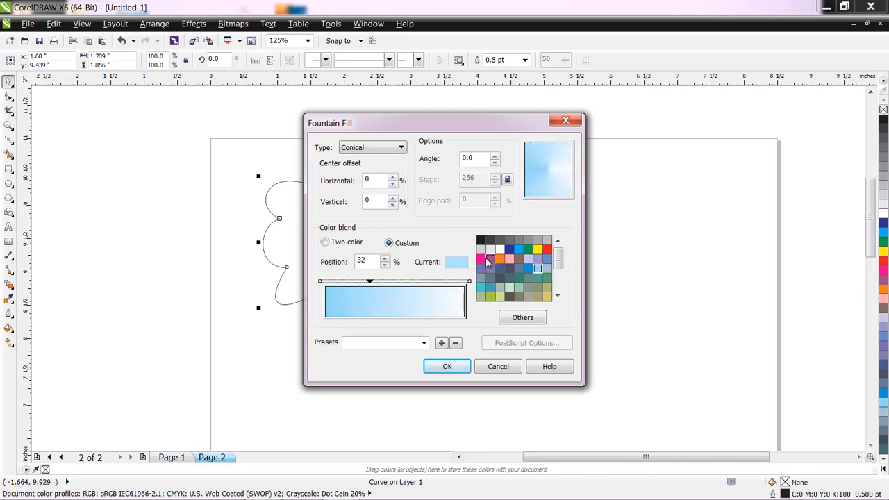
left_click(481, 259)
double_click(401, 281)
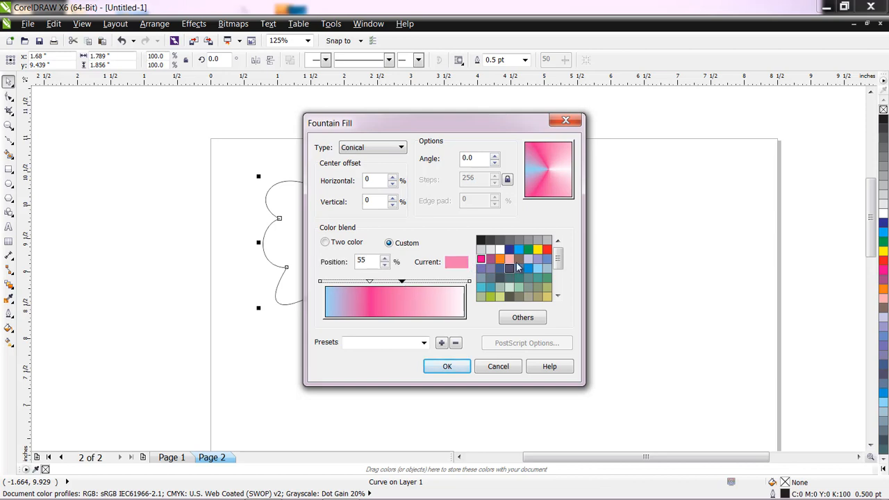
left_click(540, 249)
Step: Add a light orange stop at 78% in the gradient
double_click(434, 292)
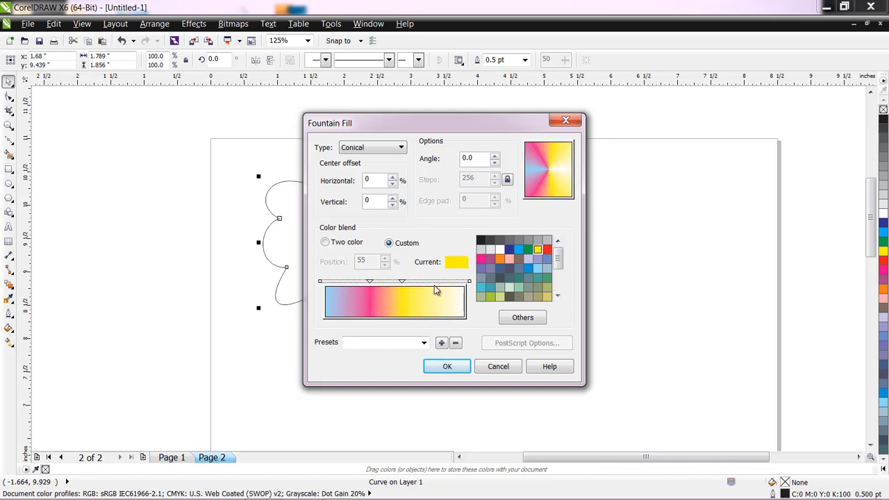
left_click(547, 296)
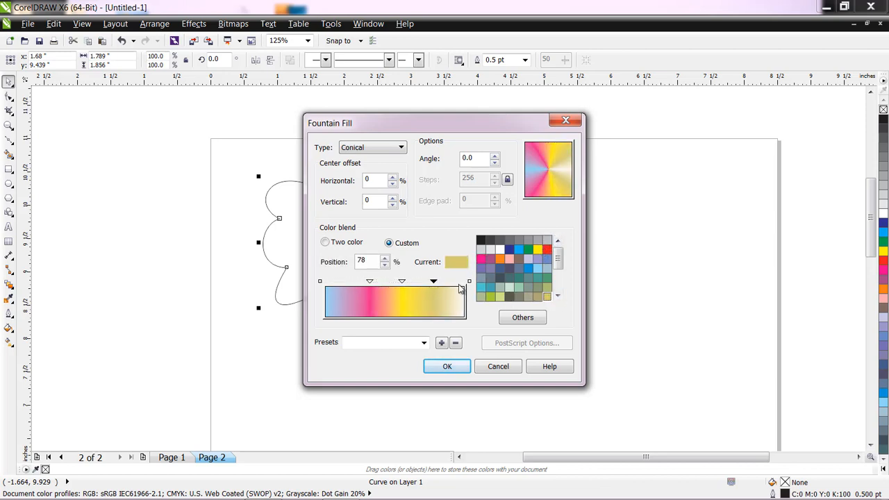
left_click(558, 296)
left_click(557, 296)
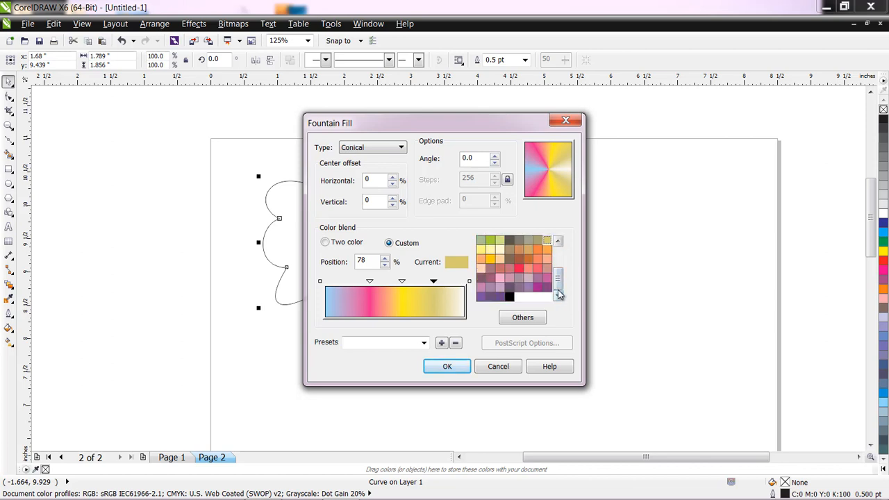
left_click(547, 249)
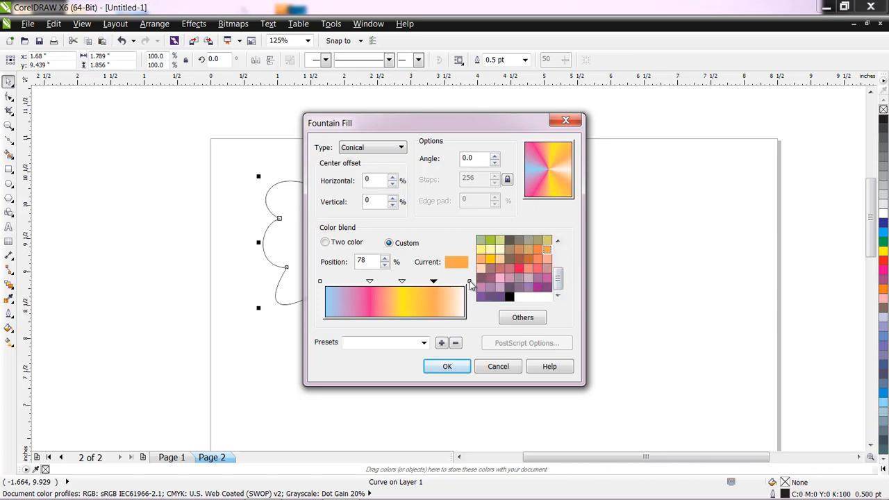
Step: Make the gradient's end color yellow-green, shift the cone's center slightly right and down, and apply the fill
left_click(469, 282)
left_click(491, 240)
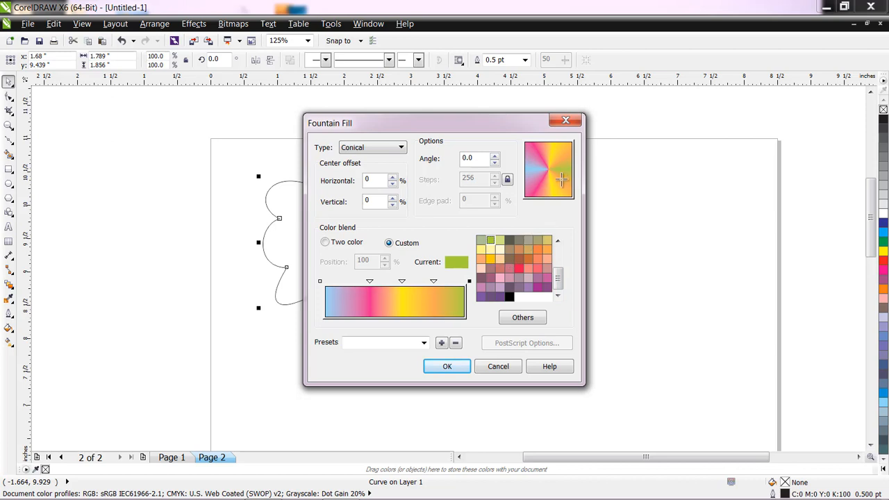
left_click_drag(553, 171, 557, 174)
left_click(447, 366)
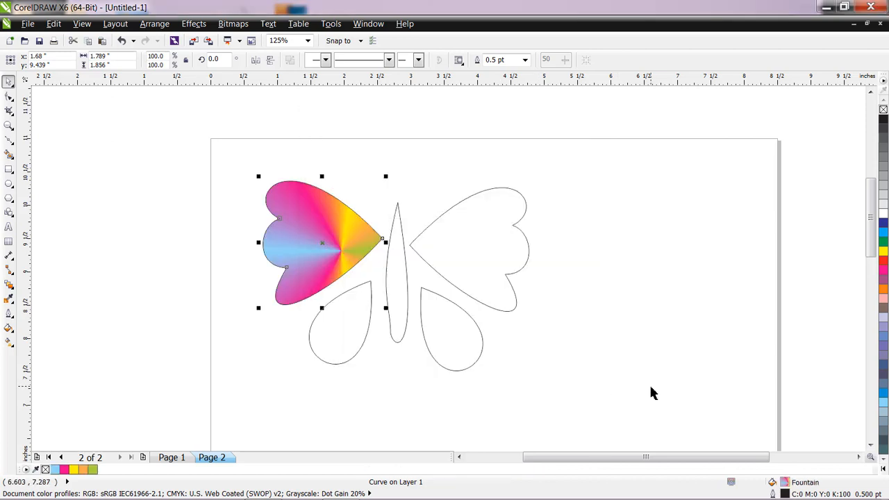
Step: Start a 2-color pattern fill for the left lower wing and choose the flower pattern
left_click(351, 323)
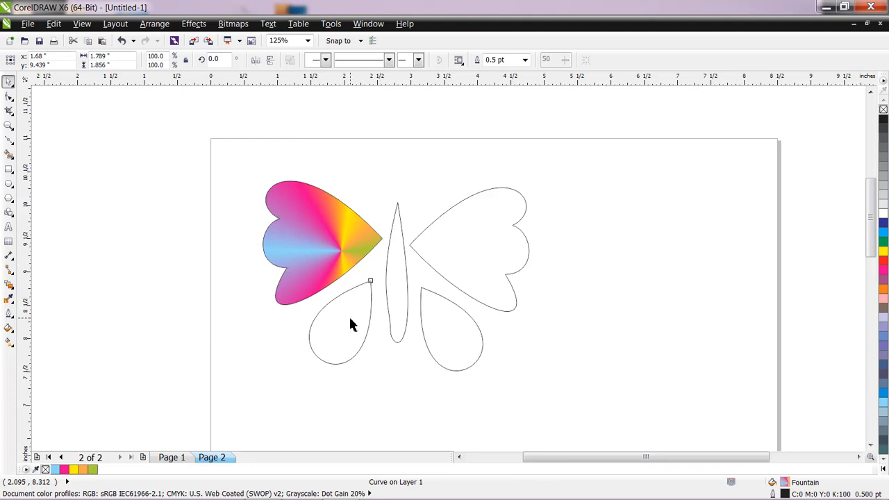
left_click(9, 329)
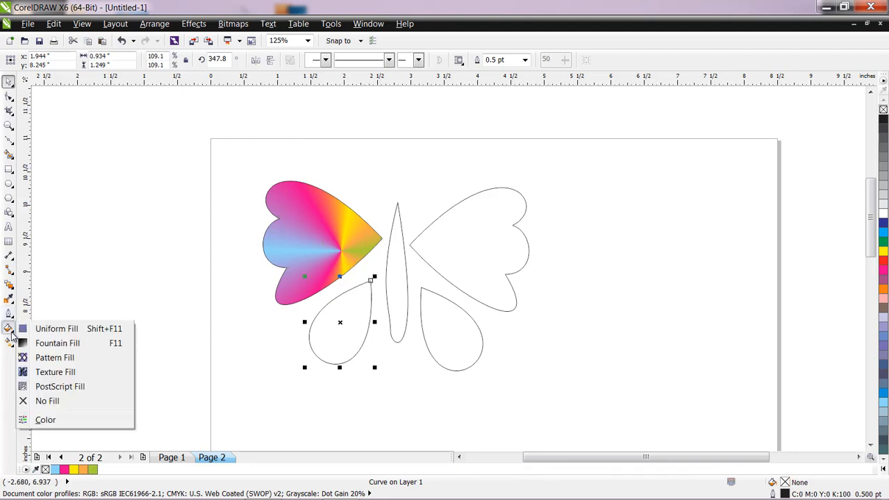
left_click(69, 359)
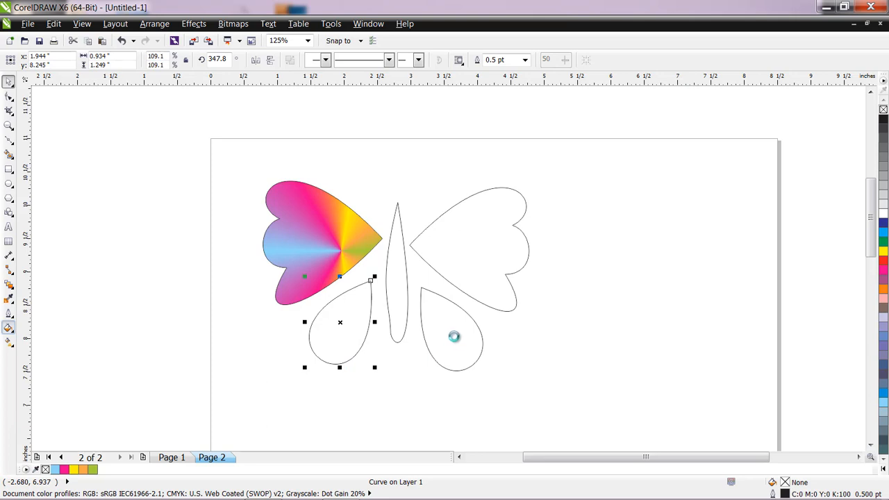
left_click(459, 171)
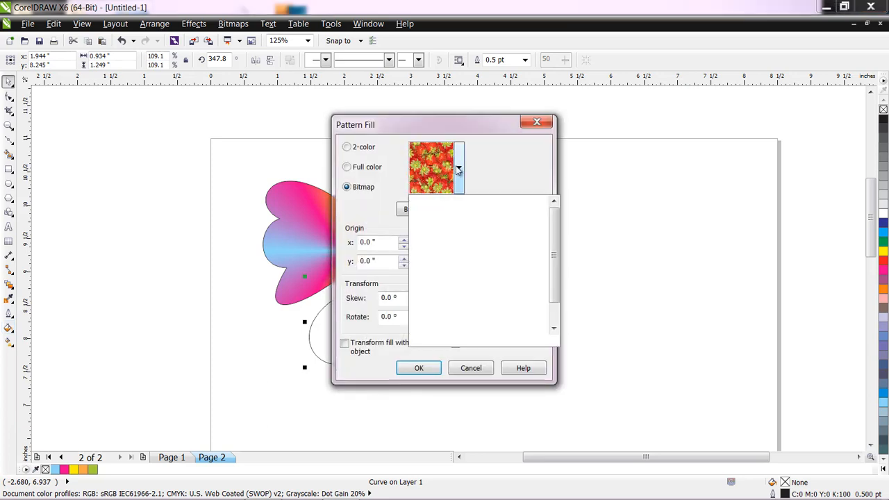
left_click(352, 148)
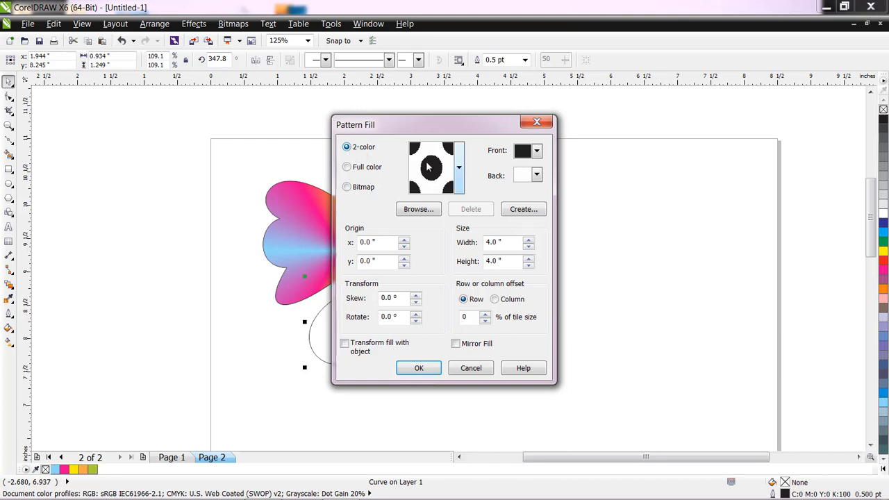
left_click(459, 171)
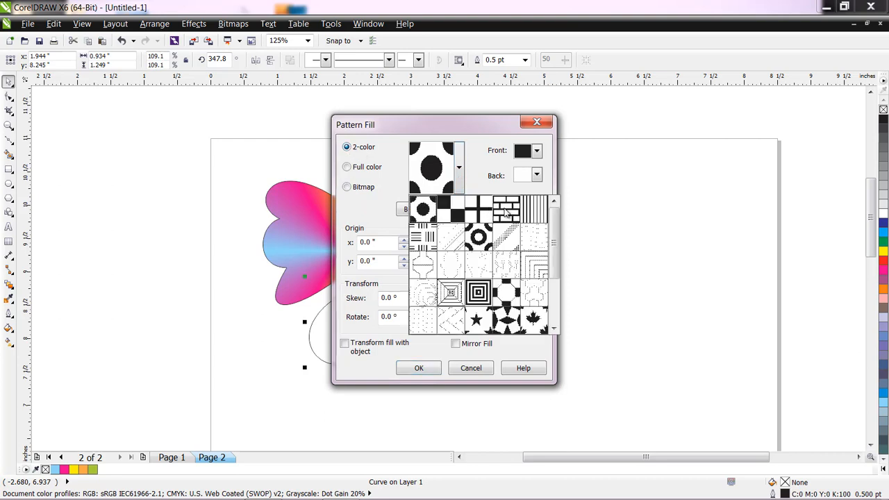
scroll(556, 237, "down", 3)
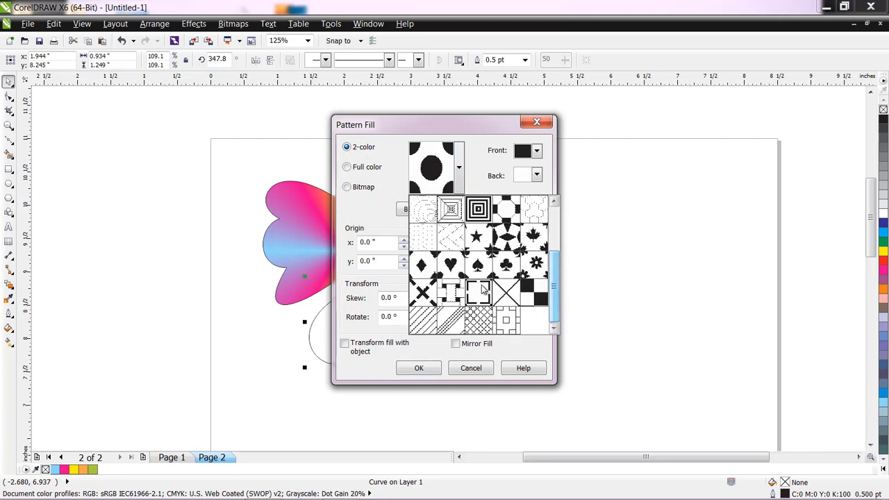
left_click(533, 273)
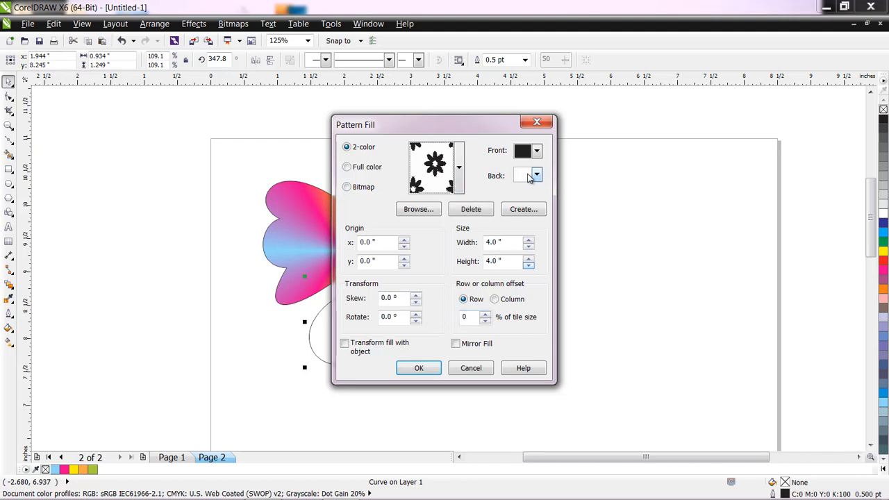
Step: Set the flower pattern's front color to red and its back color to yellow
left_click(537, 151)
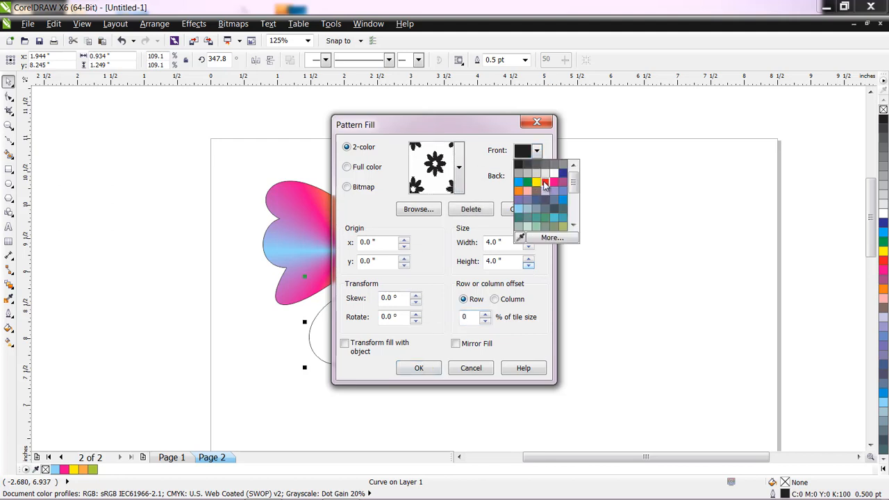
left_click(542, 184)
left_click(537, 175)
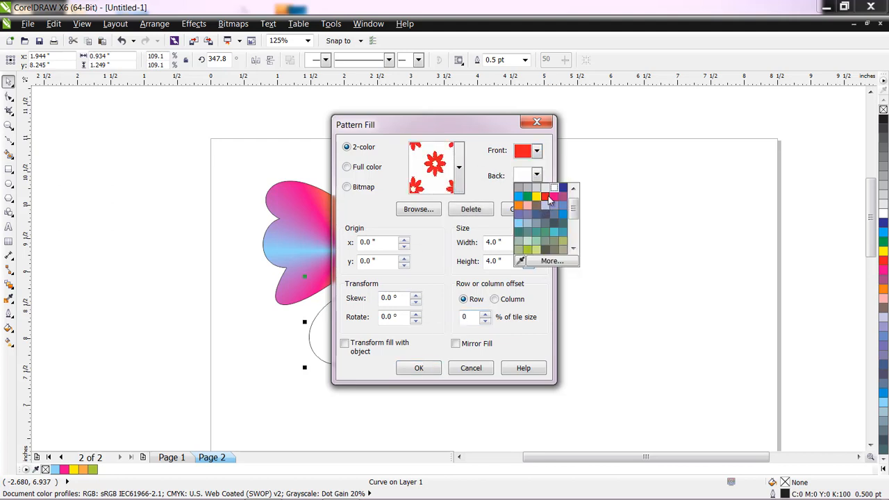
left_click(540, 200)
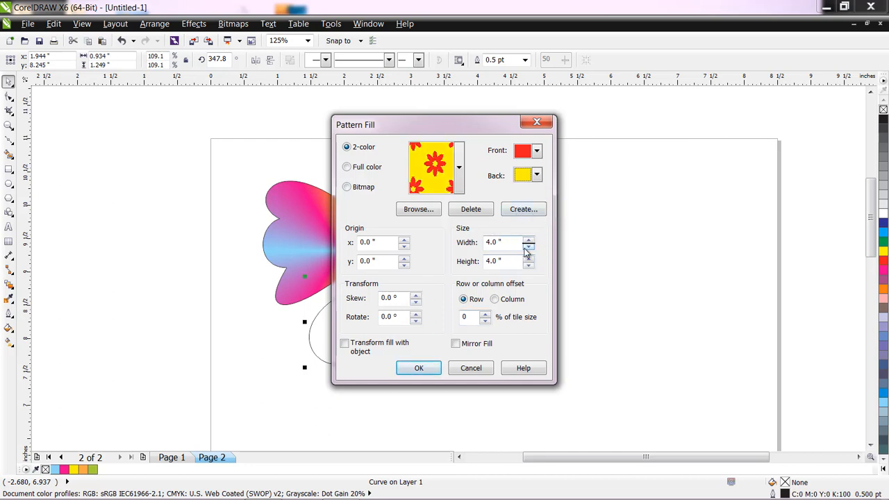
Step: Set the pattern size to 2 inches wide and 2 inches high and apply the fill
left_click_drag(508, 244, 464, 247)
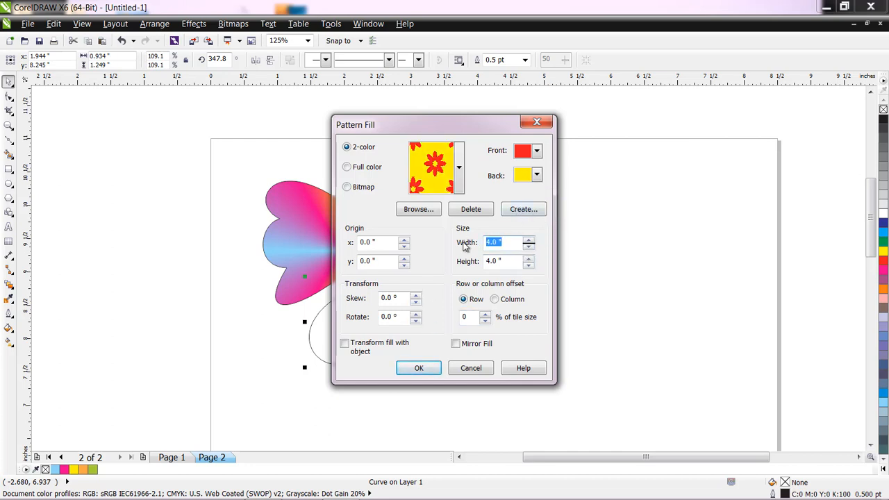
type("2")
key("Tab")
type("2")
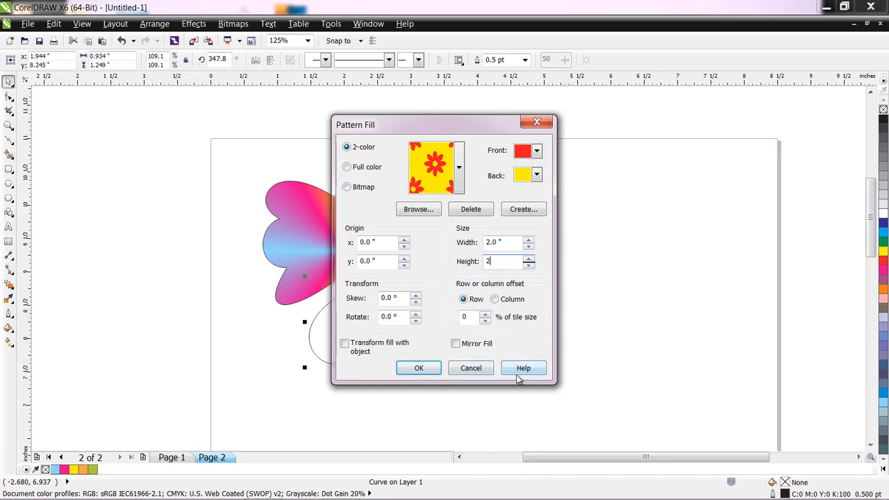
left_click(416, 369)
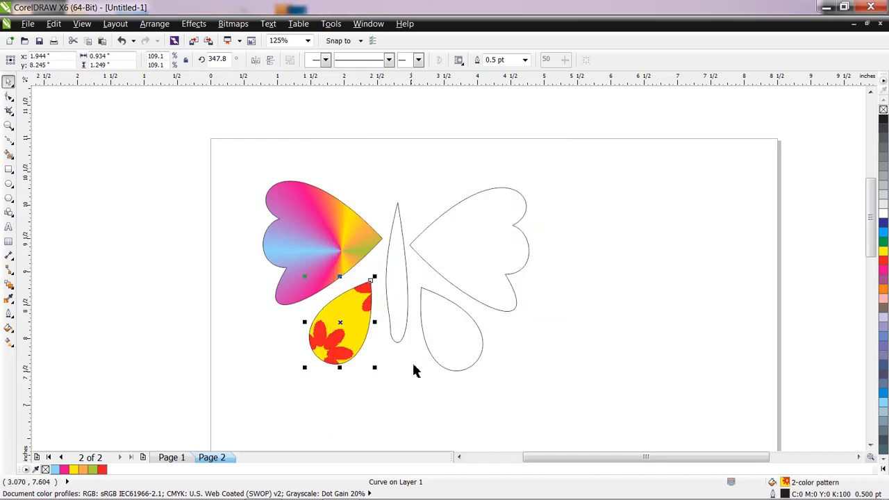
Step: Reduce the left lower wing's pattern tile to 0.5 by 0.5 inch with the Interactive Fill tool
left_click(9, 342)
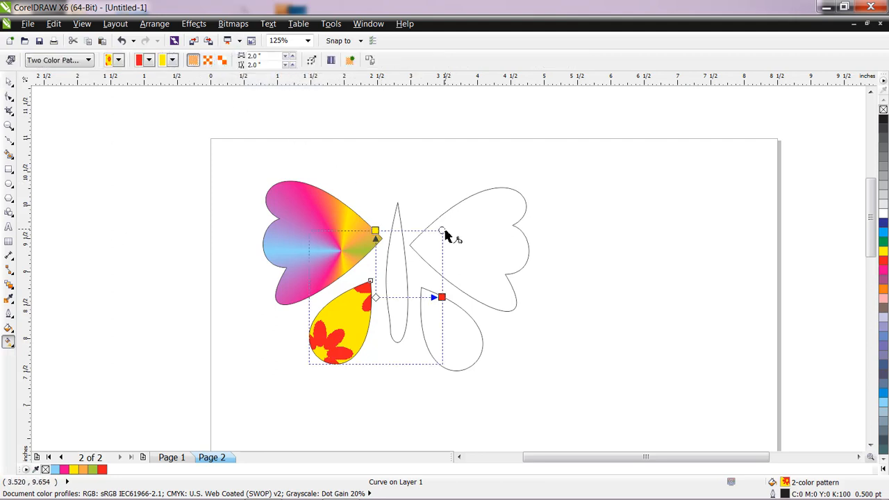
left_click(286, 57)
left_click(286, 56)
left_click(286, 57)
left_click(286, 57)
left_click(285, 57)
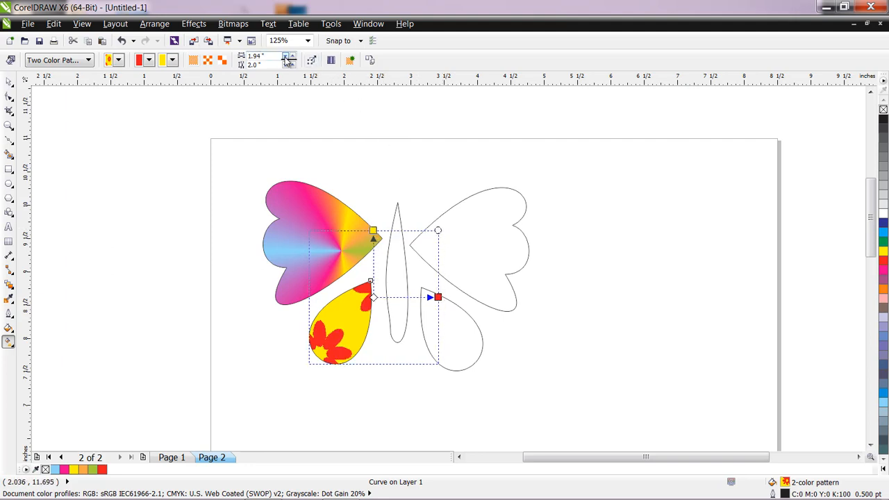
left_click(286, 57)
left_click(286, 57)
left_click(286, 57)
left_click(286, 57)
left_click_drag(264, 58, 242, 59)
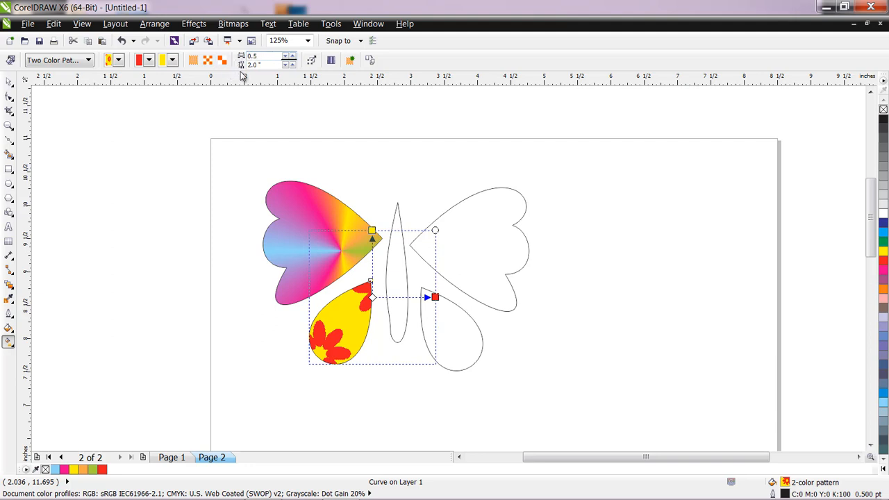
left_click_drag(271, 66, 249, 65)
type("0.")
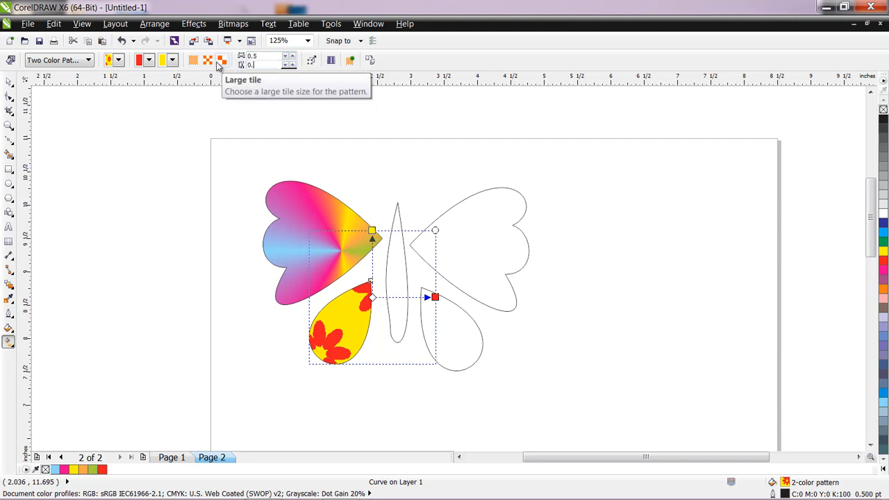
type("5")
key("Return")
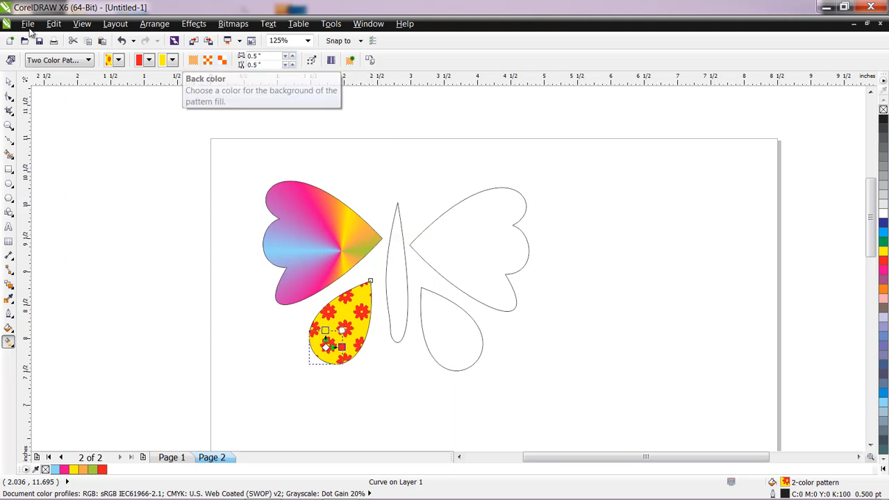
Step: Copy only the fill property from the left lower wing's flower pattern onto the right lower wing
left_click(9, 81)
left_click(266, 369)
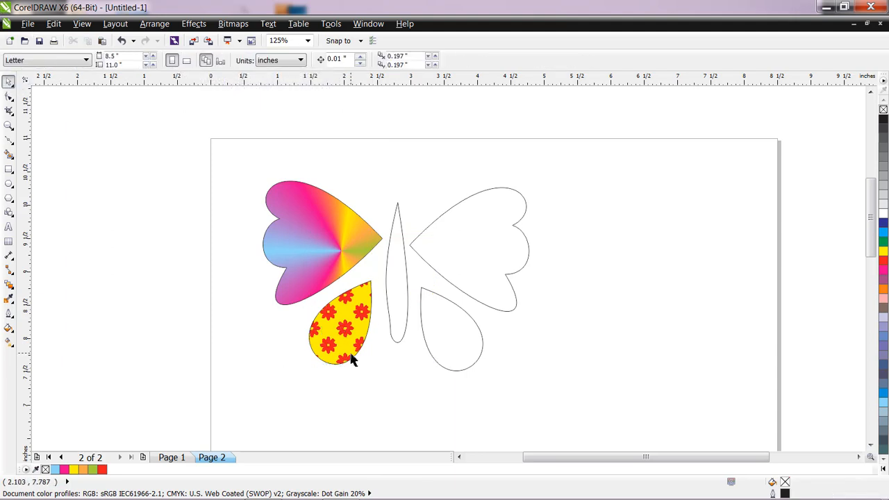
left_click(356, 342)
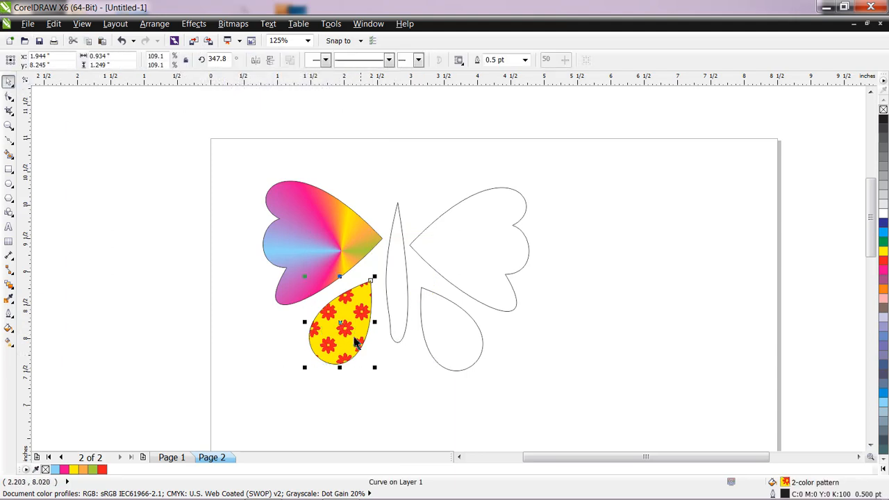
left_click(463, 335)
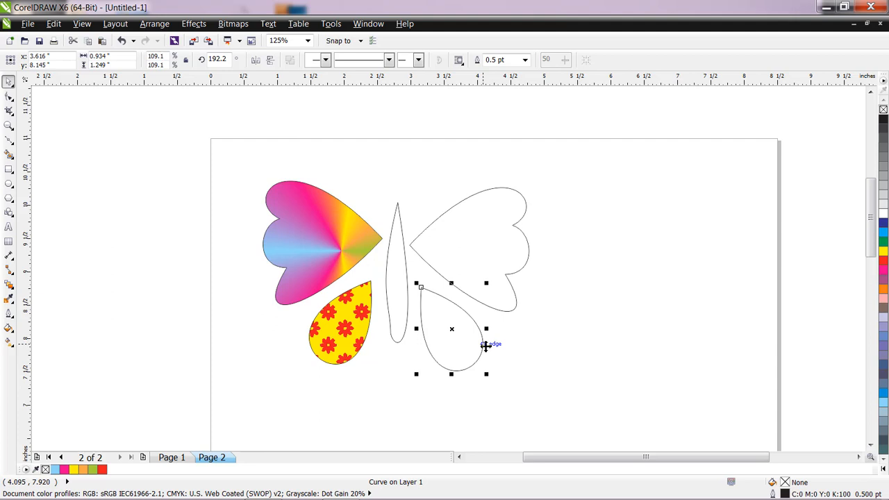
left_click(55, 24)
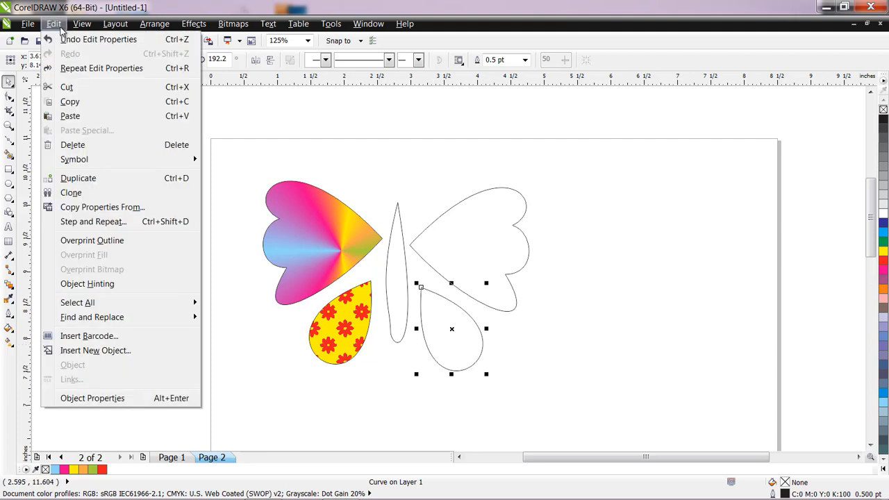
left_click(109, 211)
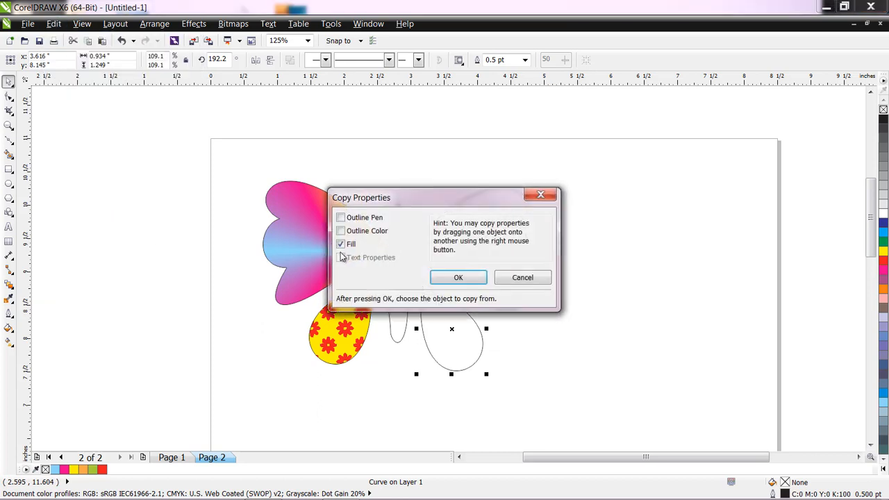
left_click(467, 281)
left_click(346, 331)
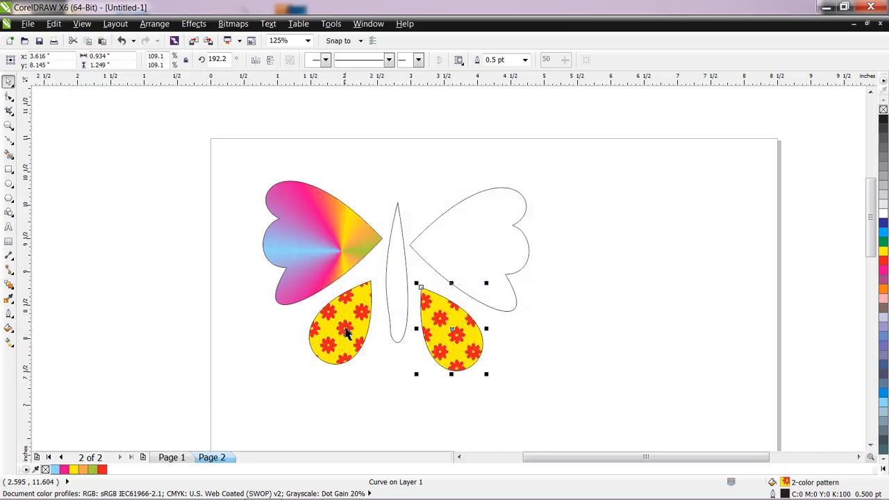
Step: Copy only the fill property from the left upper wing's rainbow fountain fill onto the right upper wing
left_click(470, 241)
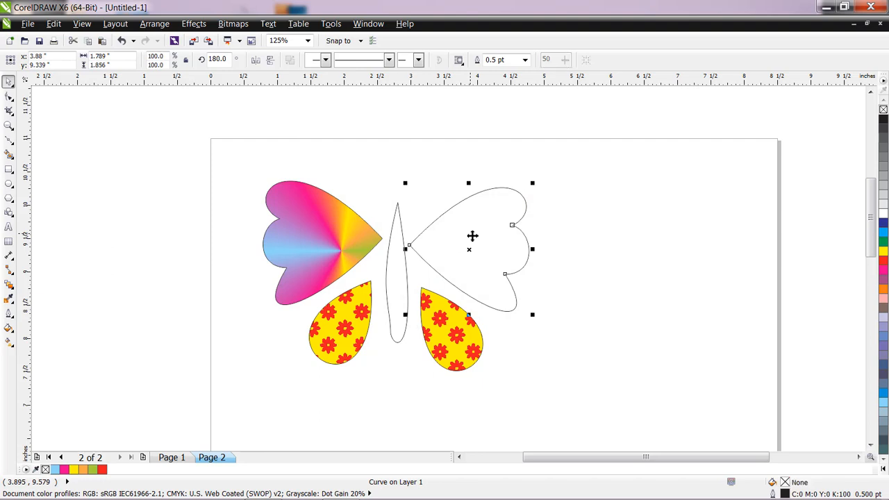
left_click(46, 26)
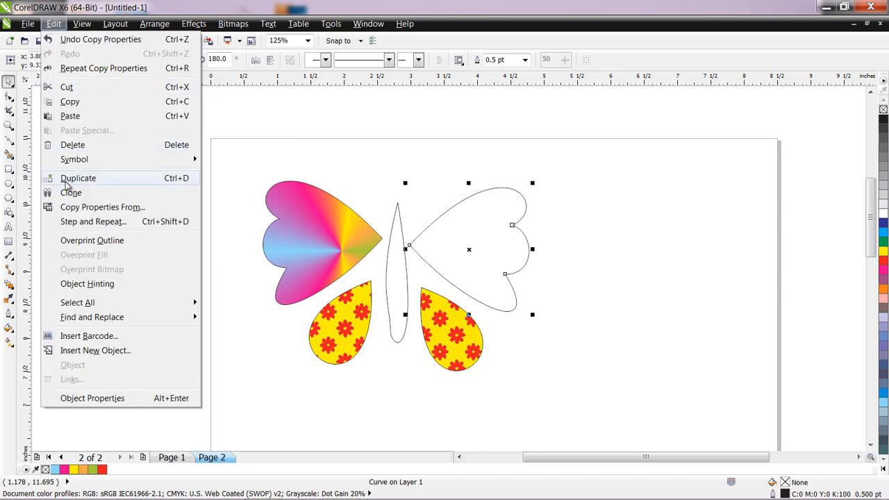
left_click(80, 208)
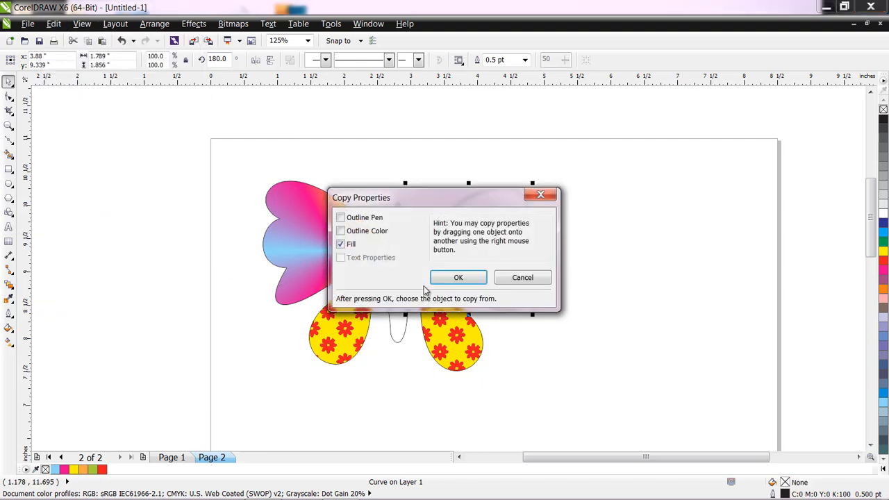
left_click(458, 278)
left_click(289, 259)
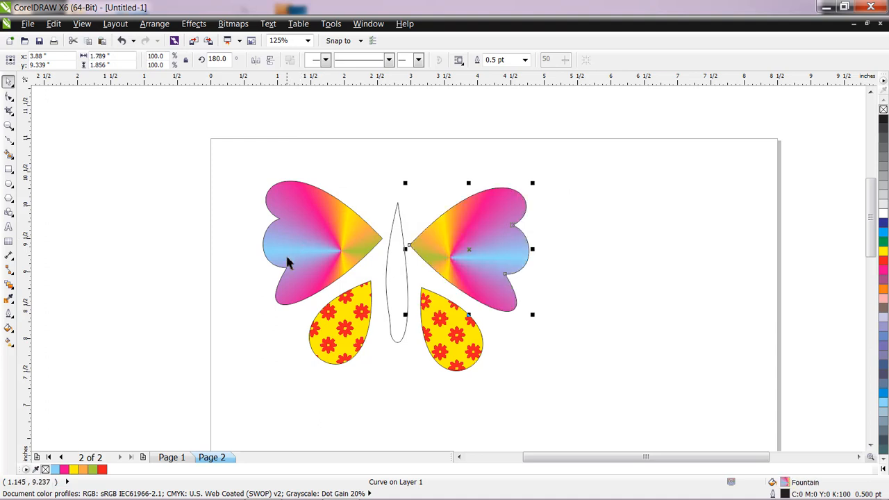
left_click(599, 295)
Step: Apply a texture fill to the butterfly's body using the Autumn Cloth texture from the Samples 7 library
left_click(395, 300)
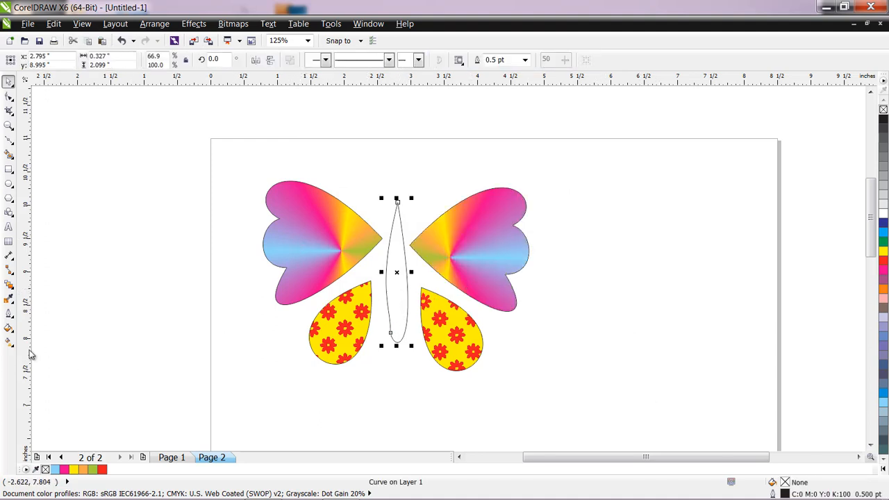
left_click(10, 332)
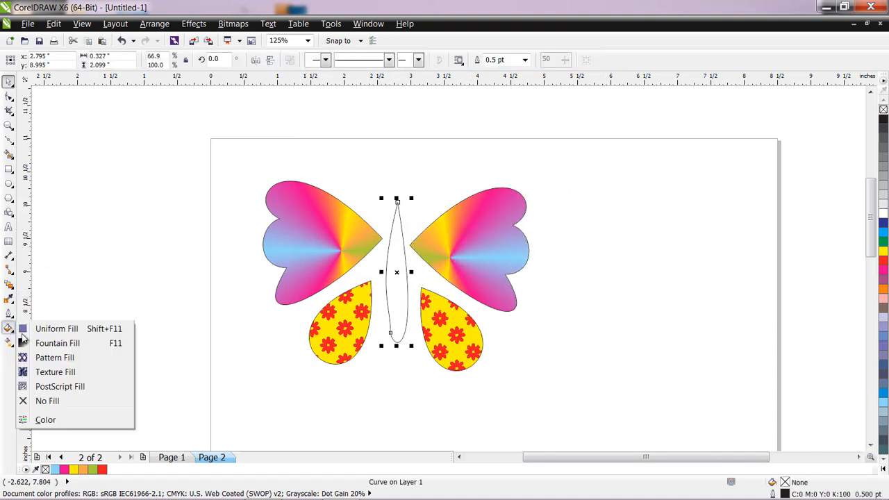
left_click(61, 372)
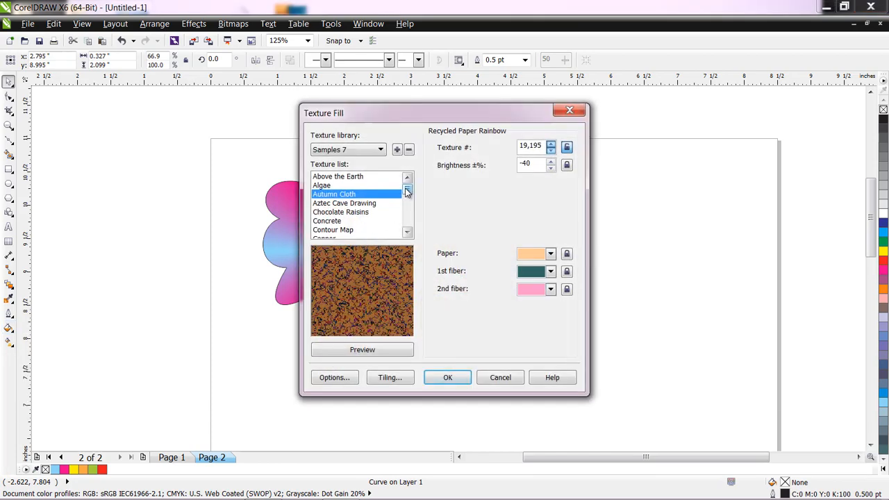
left_click(445, 377)
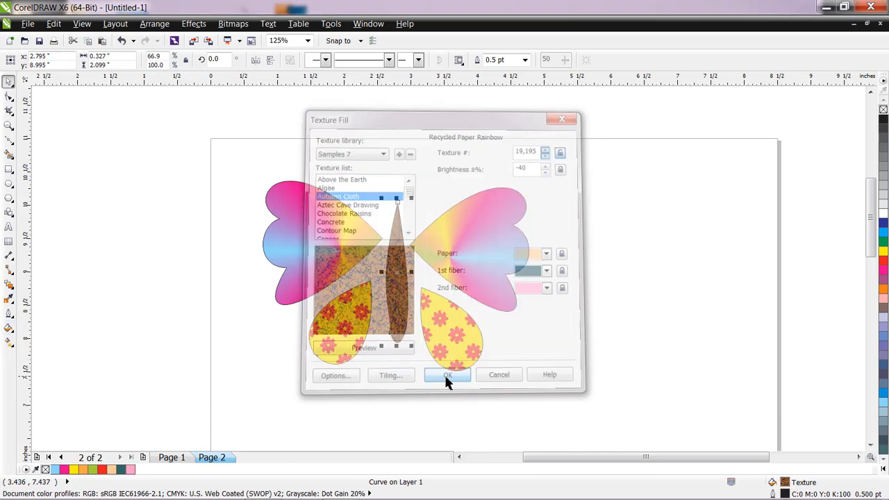
left_click(577, 321)
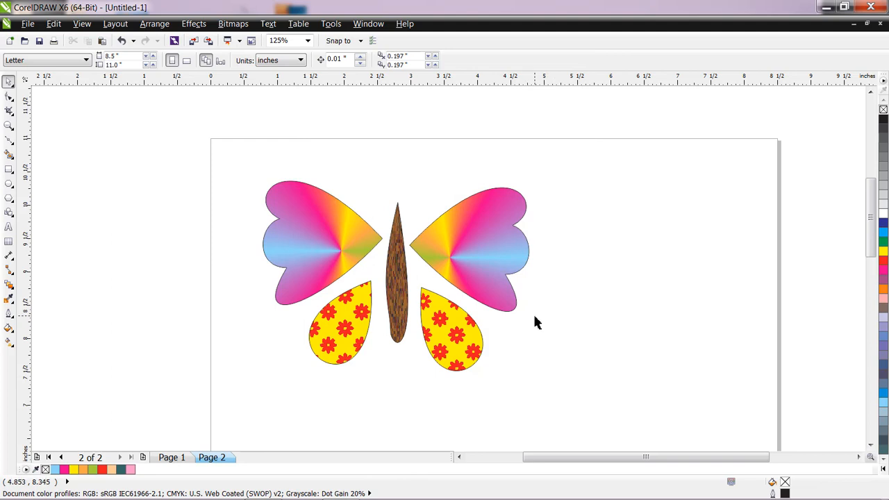
Step: Set the outline width to None for the left upper wing and the left lower wing
left_click(320, 238)
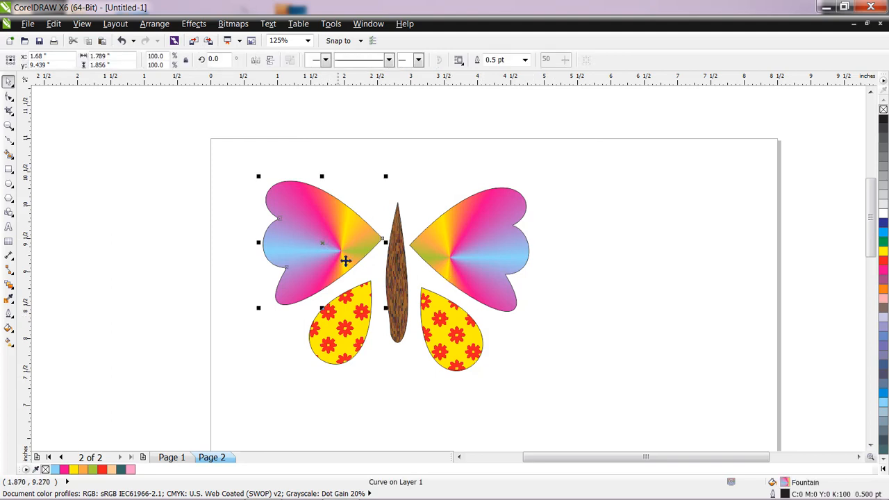
left_click(478, 271)
left_click(301, 253)
left_click(526, 62)
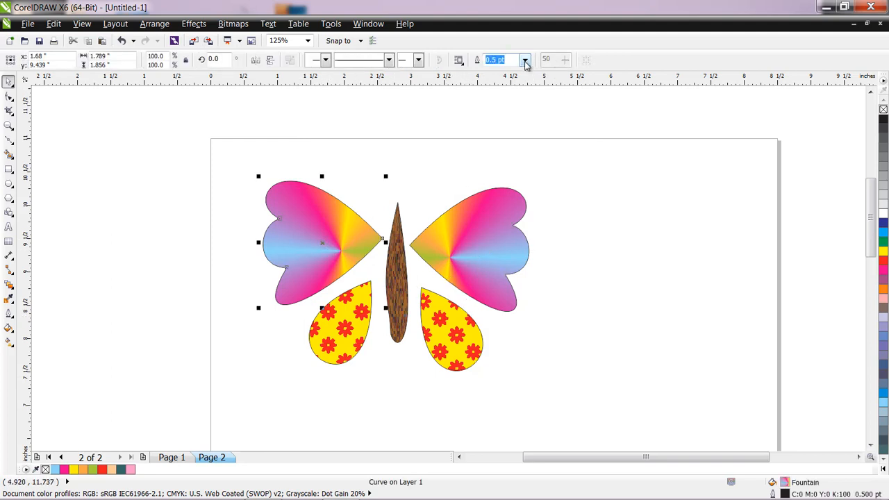
left_click(526, 61)
left_click(515, 72)
left_click(349, 342)
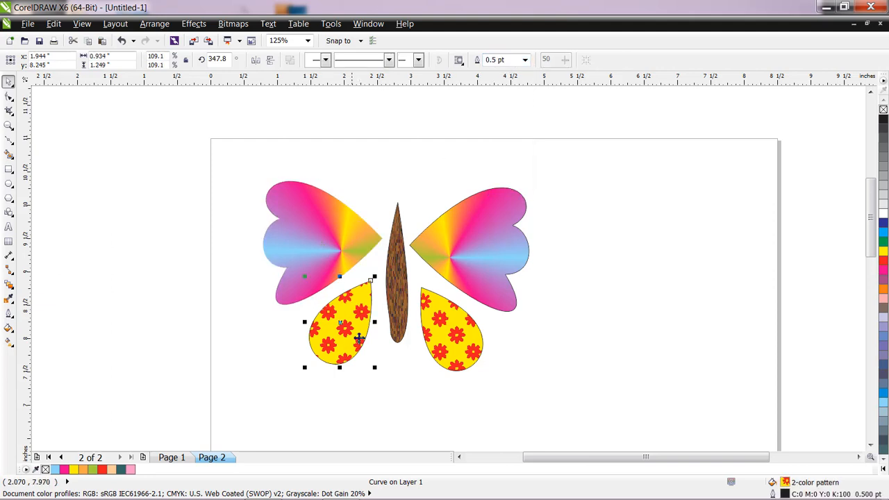
left_click(526, 61)
left_click(515, 72)
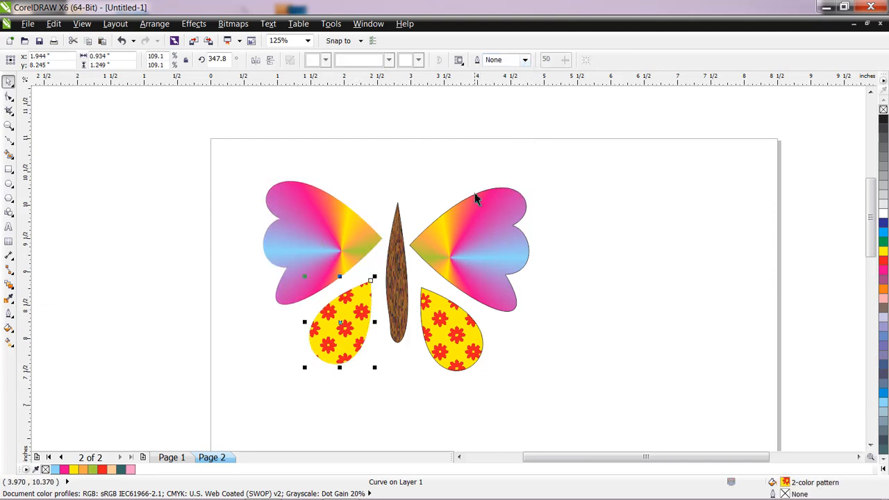
Step: Set the outline width to None for the right upper wing and the right lower wing
left_click(476, 202)
left_click(526, 62)
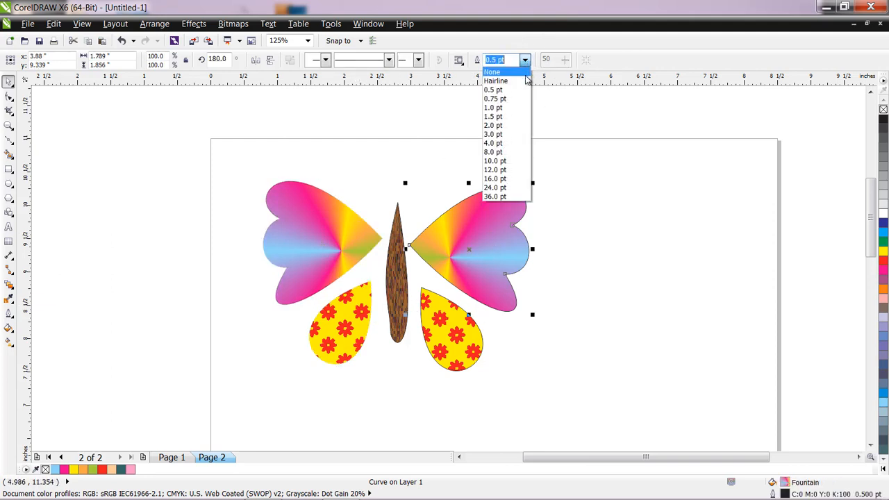
left_click(515, 71)
left_click(445, 351)
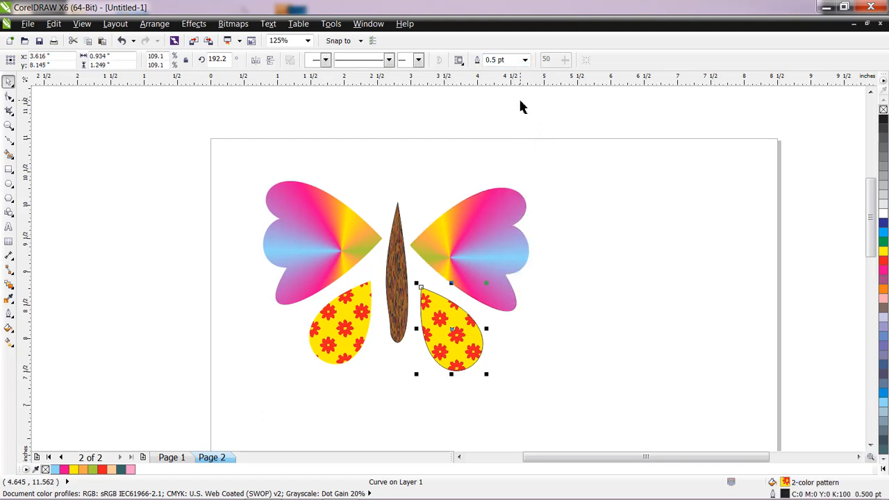
left_click(526, 61)
left_click(515, 71)
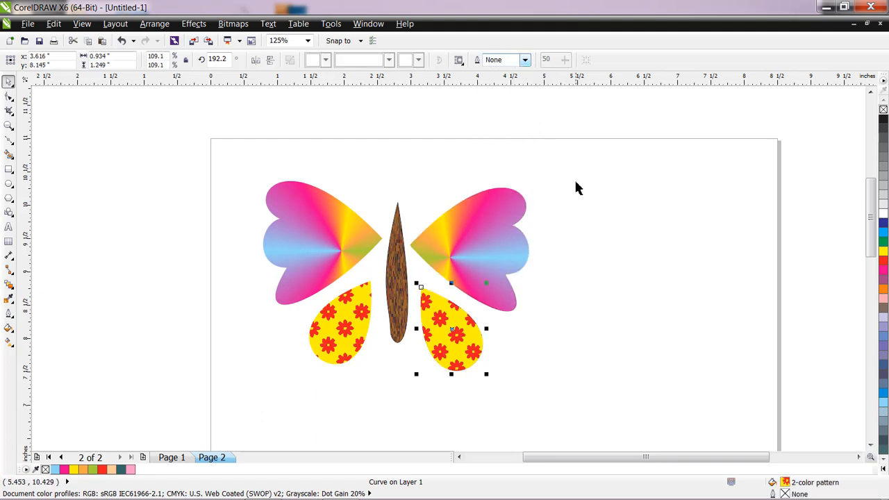
left_click(564, 202)
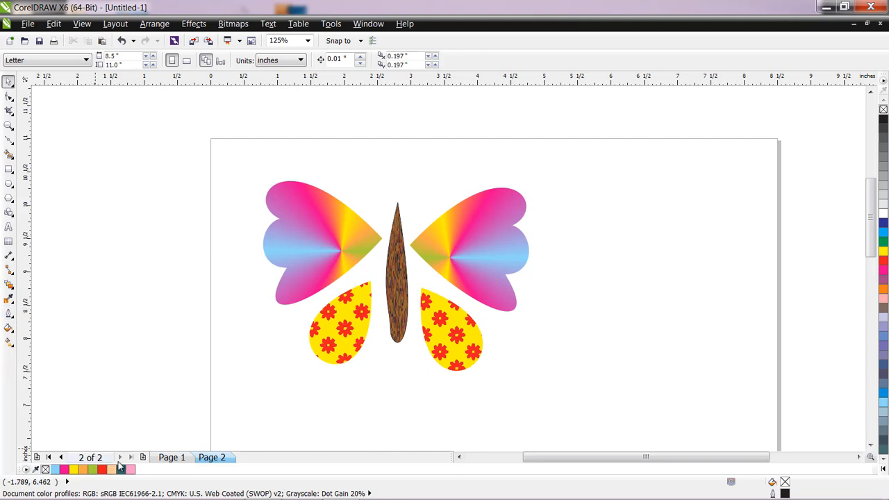
Step: Check the antennae in the Page 1 sketch and draw one freehand on Page 2 beside the butterfly, about 0.54 by 0.89 inch
left_click(171, 458)
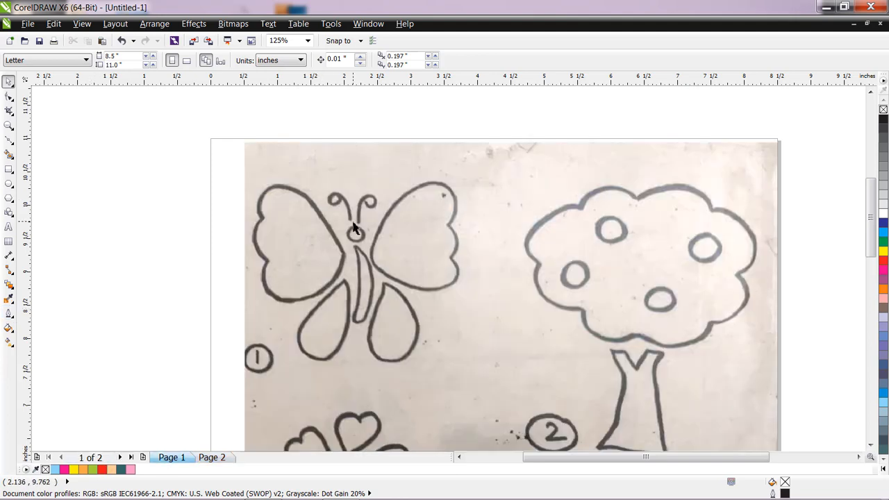
left_click(203, 458)
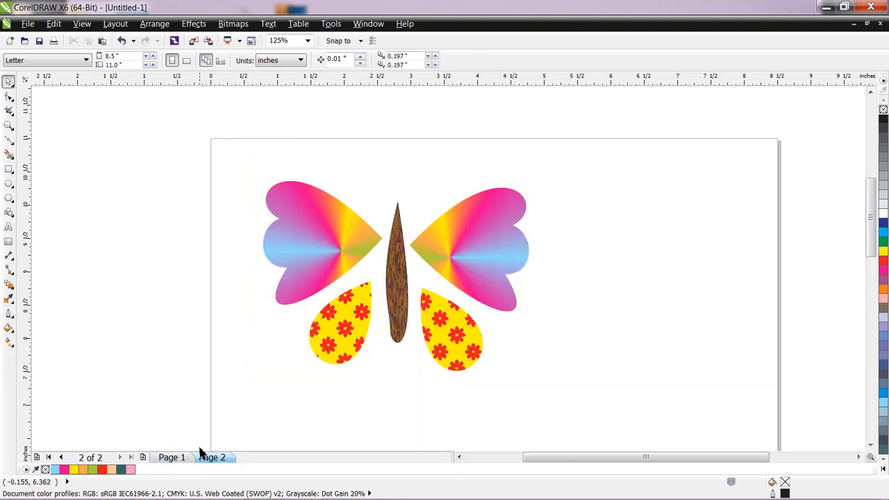
left_click(10, 142)
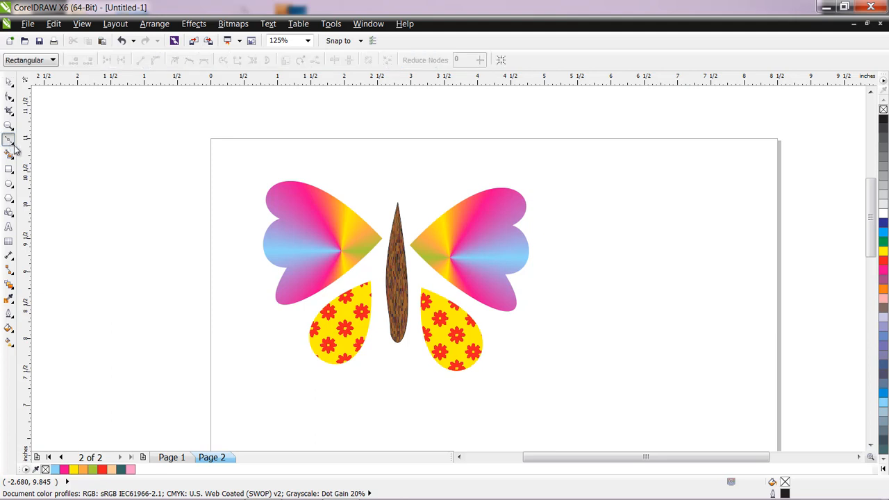
left_click(15, 147)
left_click(52, 143)
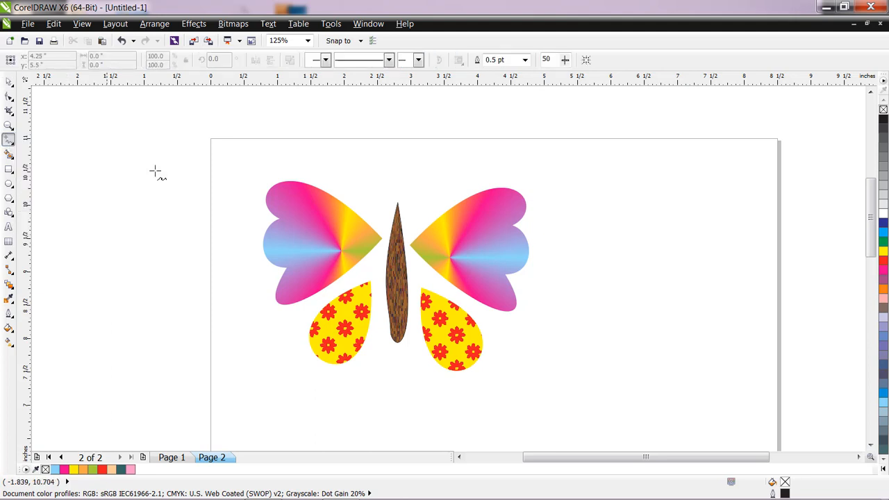
mouse_move(602, 210)
left_mouse_down()
mouse_move(600, 202)
mouse_move(620, 217)
mouse_move(635, 260)
left_mouse_up()
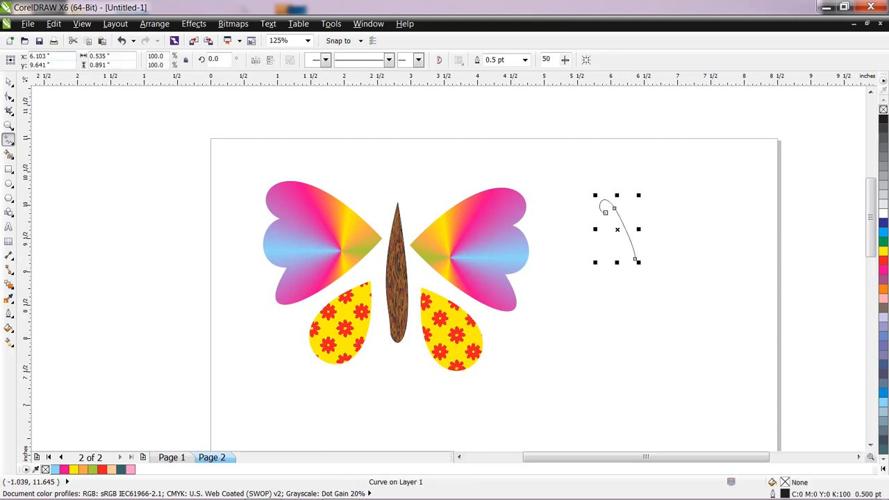
Step: Reshape the antenna's curled end with the Shape tool by raising its middle node and adjusting the tip's curve handle
left_click(9, 97)
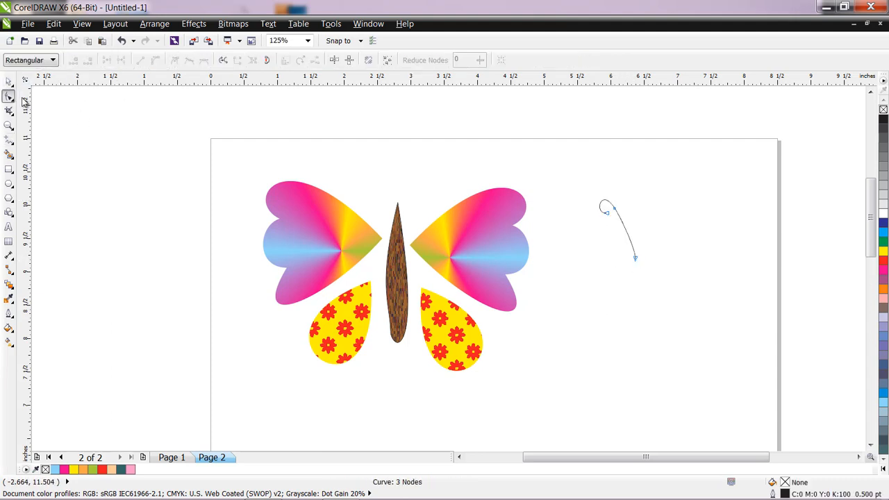
left_click(615, 210)
left_click_drag(614, 210, 621, 189)
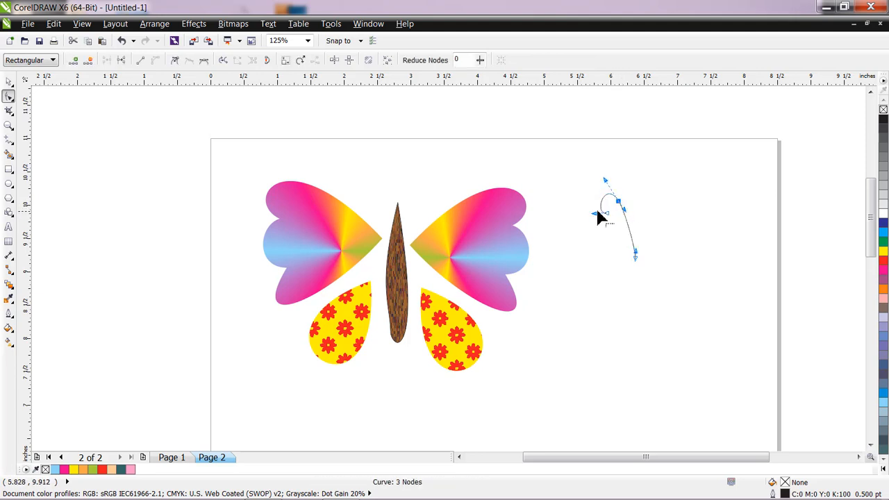
left_click_drag(594, 215, 597, 206)
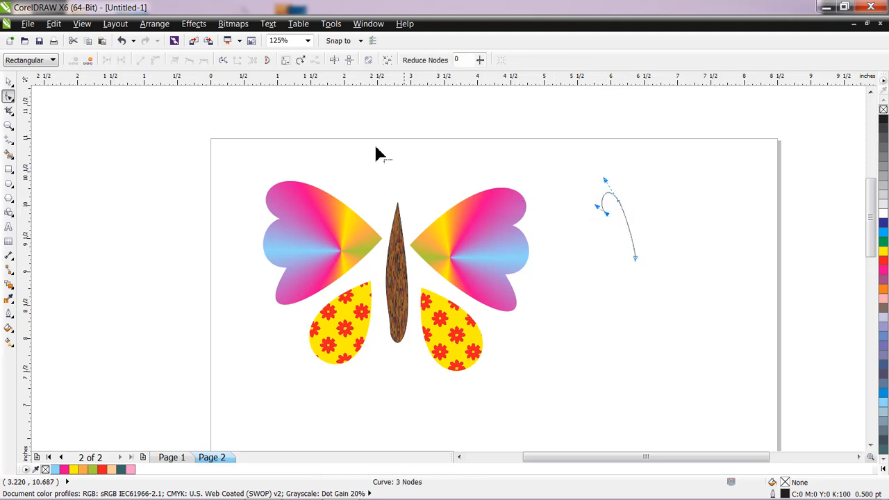
Step: Set the antenna's outline width to 3.0 pt and move it onto the upper tip of the butterfly's body
left_click(9, 82)
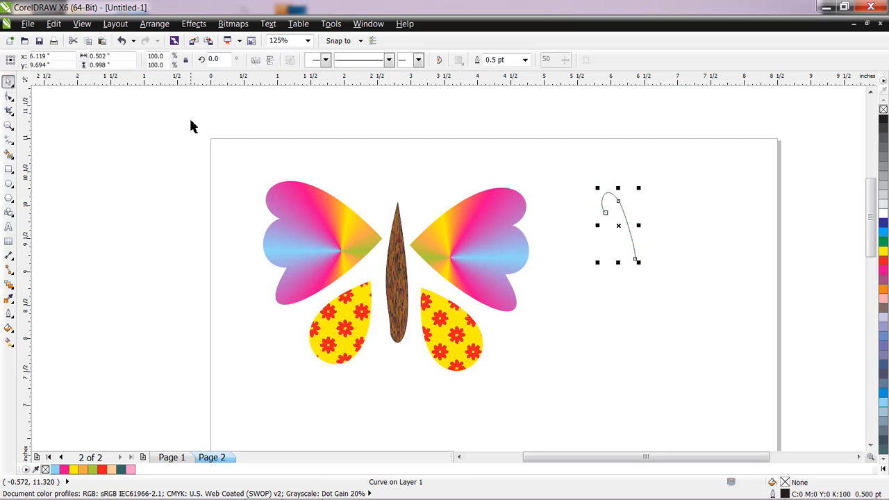
left_click(526, 60)
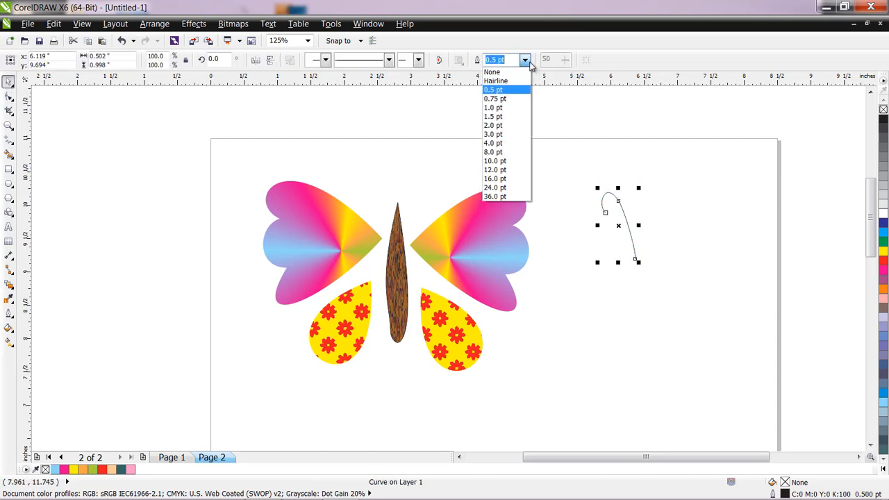
left_click(513, 141)
left_click(526, 59)
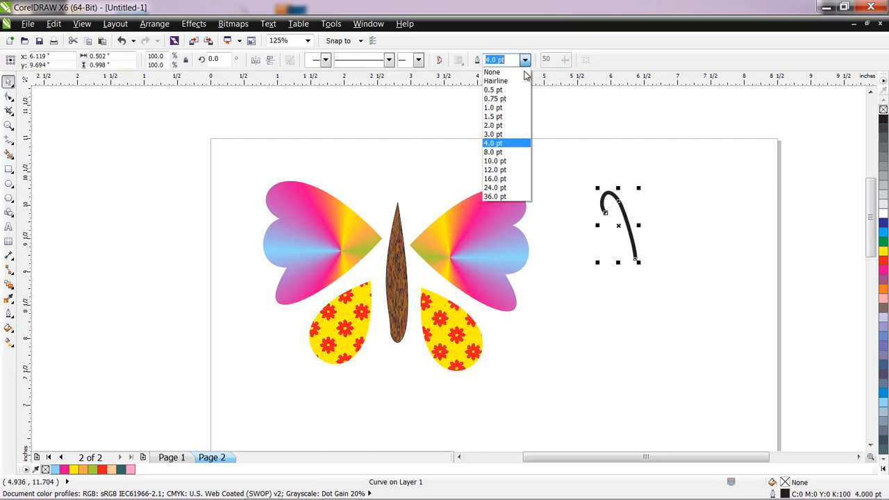
left_click(504, 131)
left_click_drag(617, 227, 386, 166)
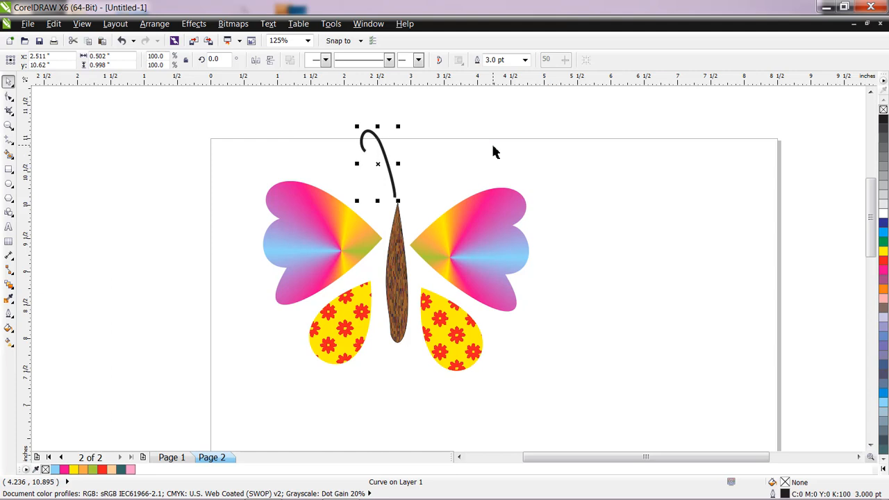
Step: Mirror a copy of the antenna horizontally and place it opposite the original to form a V above the butterfly's body
left_click(271, 60)
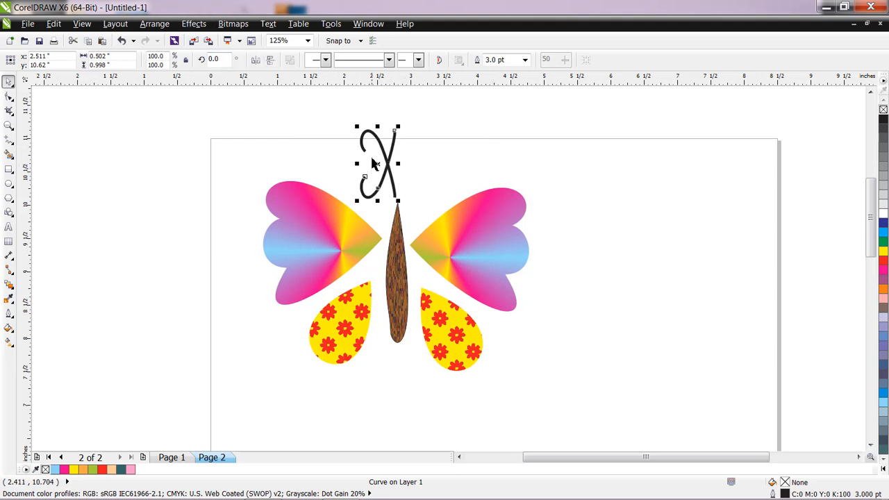
left_click(256, 60)
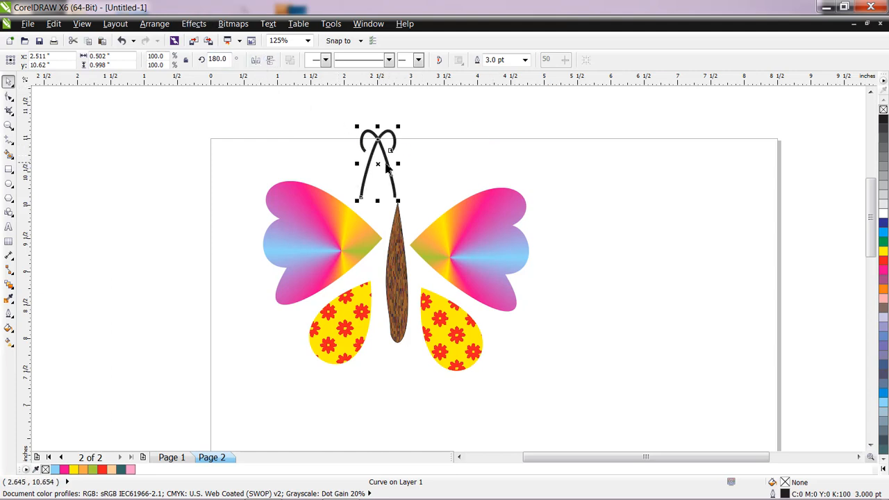
left_click_drag(387, 167, 417, 164)
left_click(571, 174)
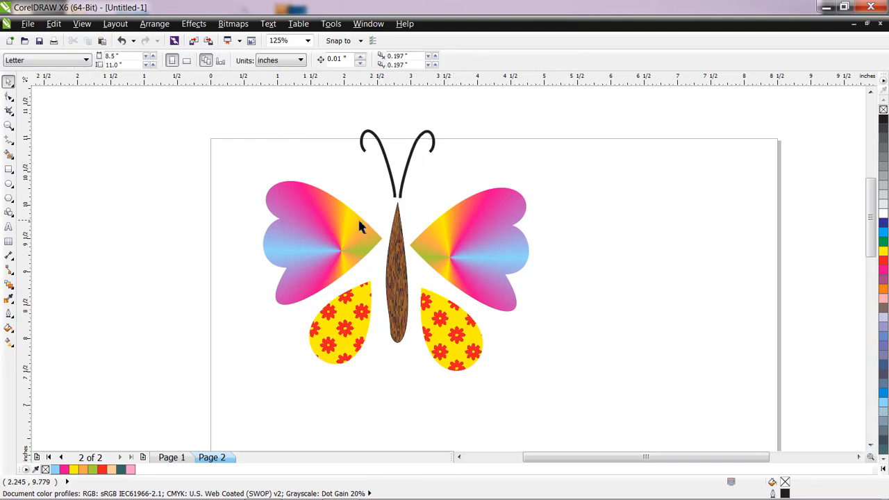
Step: Shorten the butterfly's body by lowering its upper end, leaving a gap for the head below the antennae
left_click(400, 292)
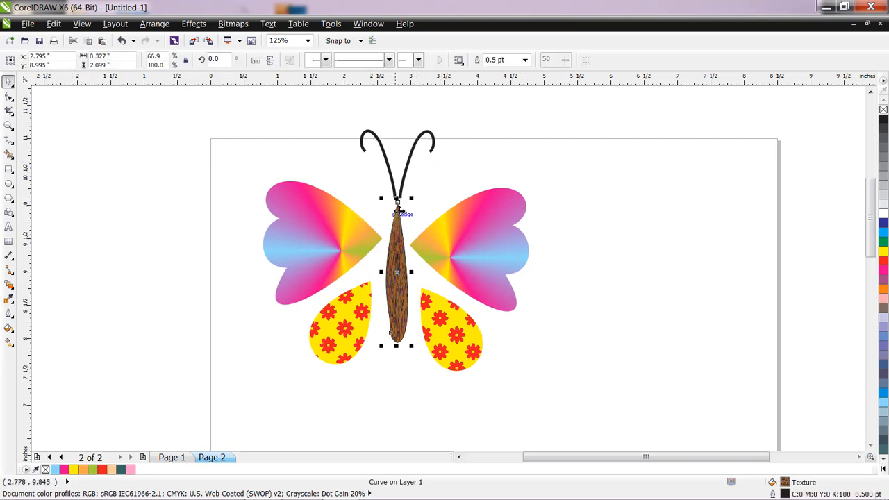
left_click_drag(401, 200, 400, 215)
left_click(472, 179)
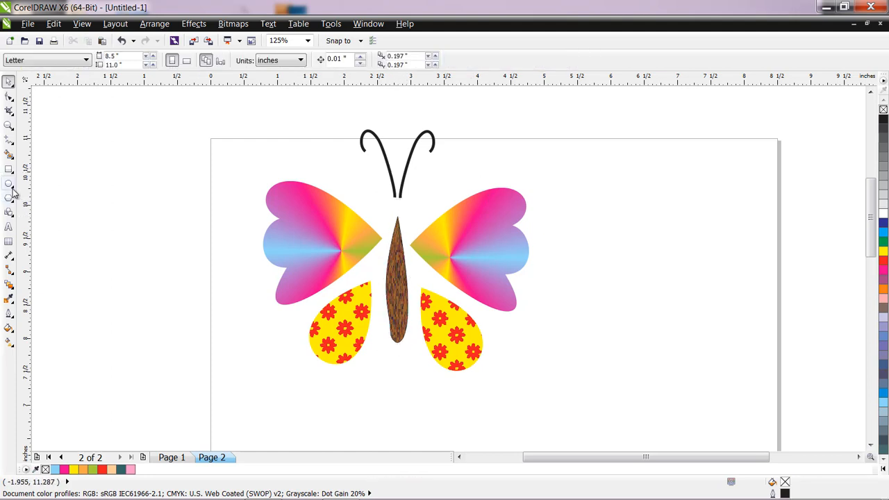
Step: Draw an ellipse about 0.325 by 0.3 inch between the antennae and body as the head and fill it orange (C:0 M:60 Y:100 K:0)
left_click(9, 185)
left_click_drag(107, 220, 400, 209)
left_click(9, 81)
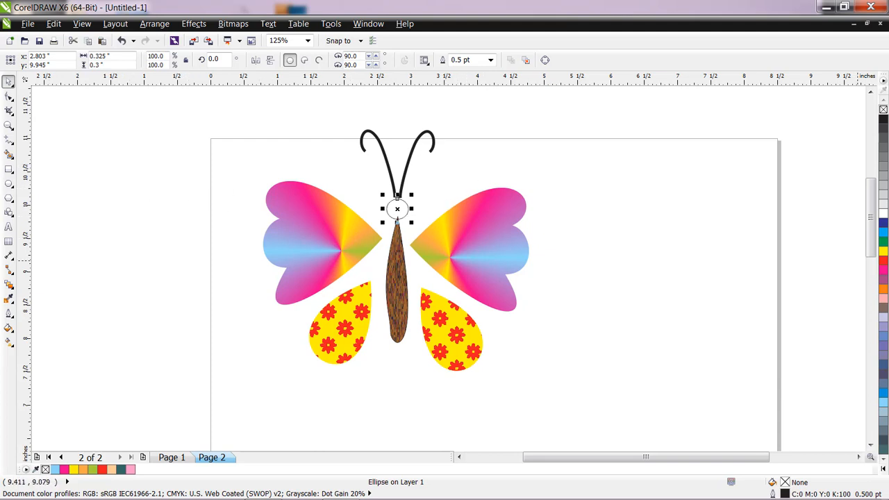
left_click(883, 289)
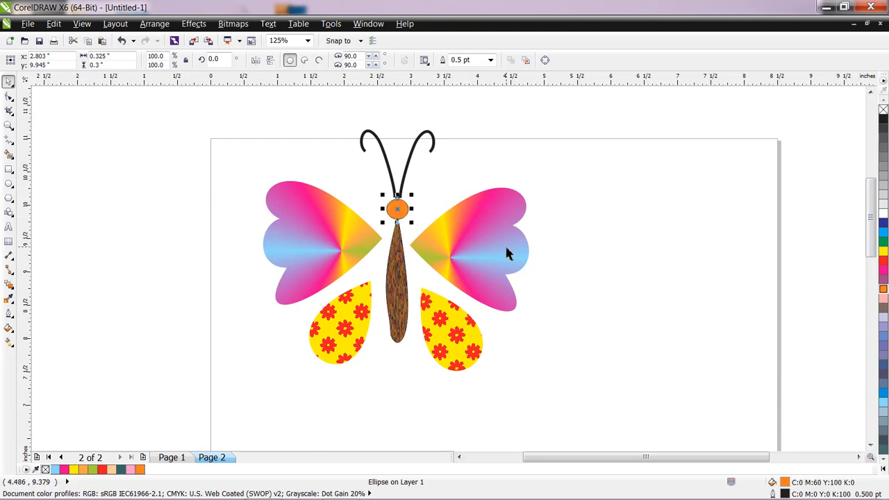
left_click(468, 179)
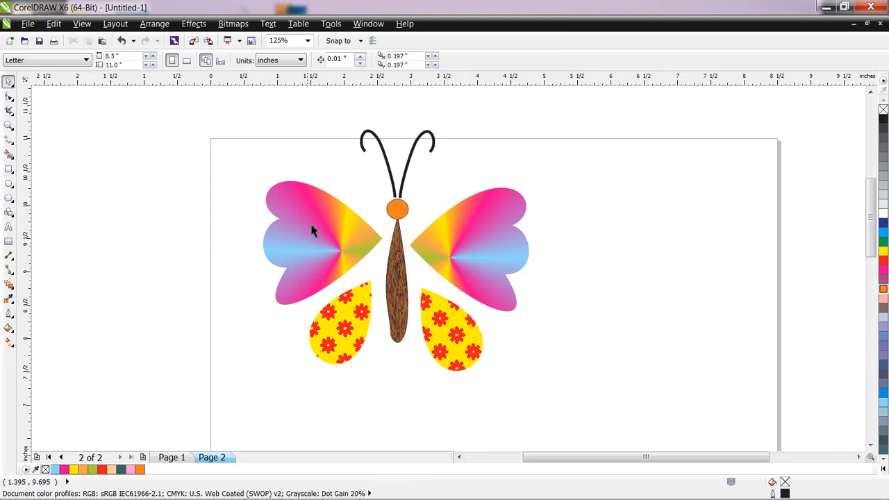
Step: Draw a circle about 0.046 inch wide for an eye, fill it black, and move it onto the upper left edge of the head
scroll(403, 192, "up", 2)
left_click(8, 185)
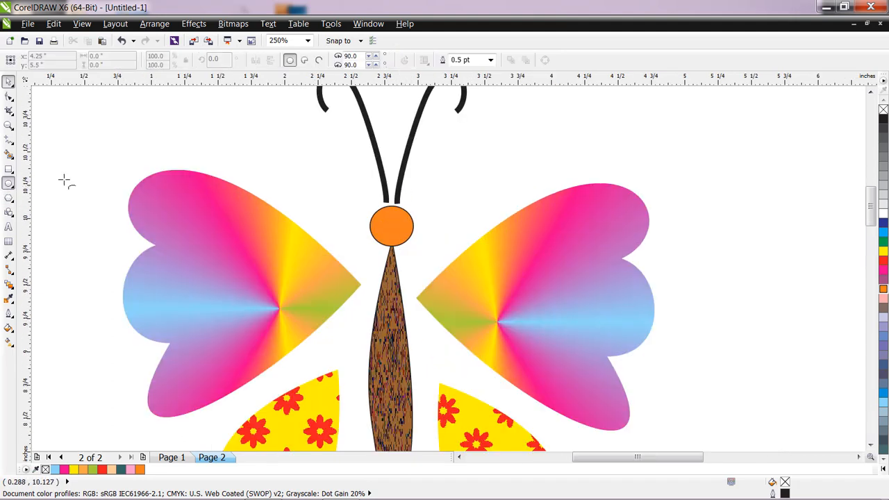
left_click_drag(342, 185, 343, 189)
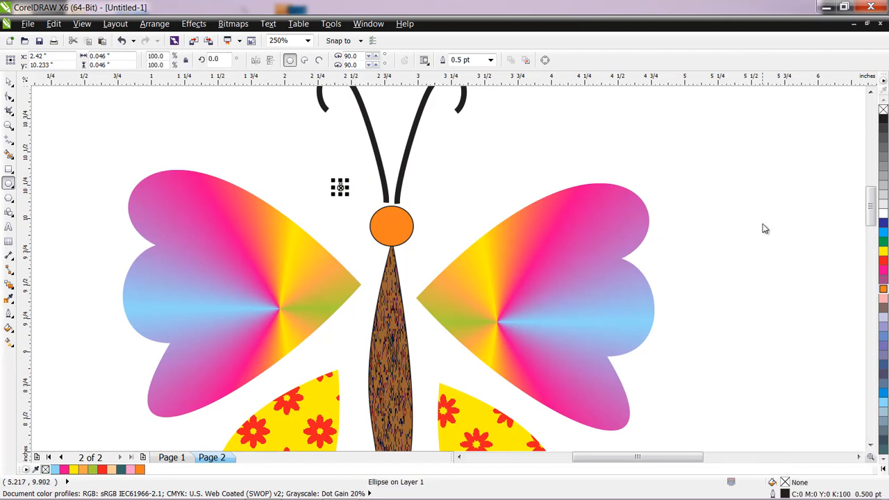
left_click(883, 120)
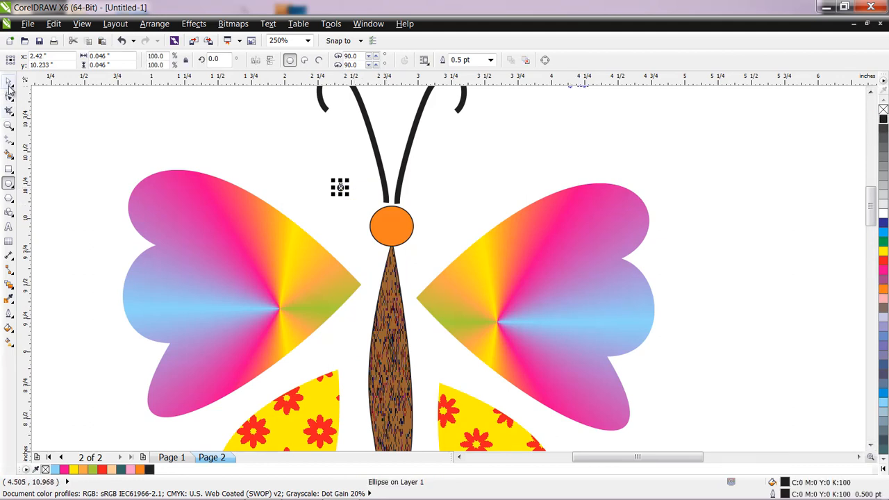
left_click(8, 81)
left_click_drag(341, 187, 380, 208)
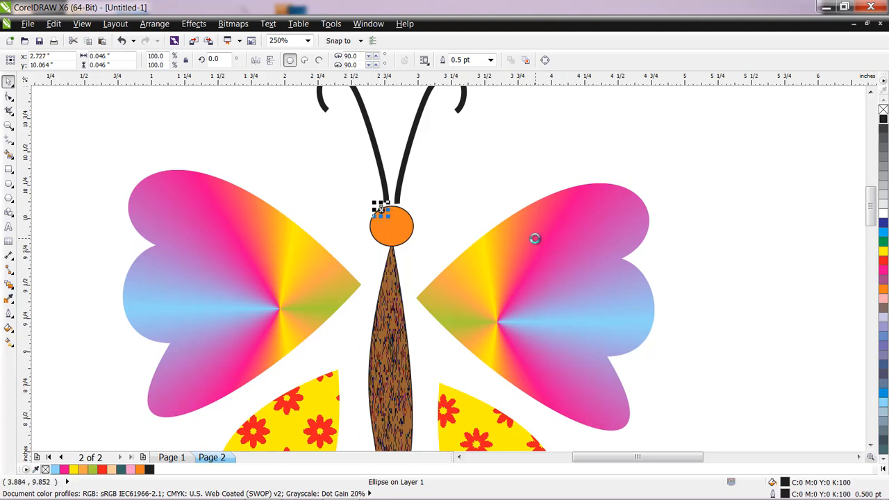
Step: Place a copy of the black eye 0.17 inch to the right of the original, on the head's upper right edge
key("Right")
key("Right")
key("Right")
key("Right")
key("Right")
key("Right")
key("Right")
key("Right")
key("Right")
key("Right")
key("Right")
key("Right")
key("Right")
key("Right")
key("Right")
key("Right")
key("Right")
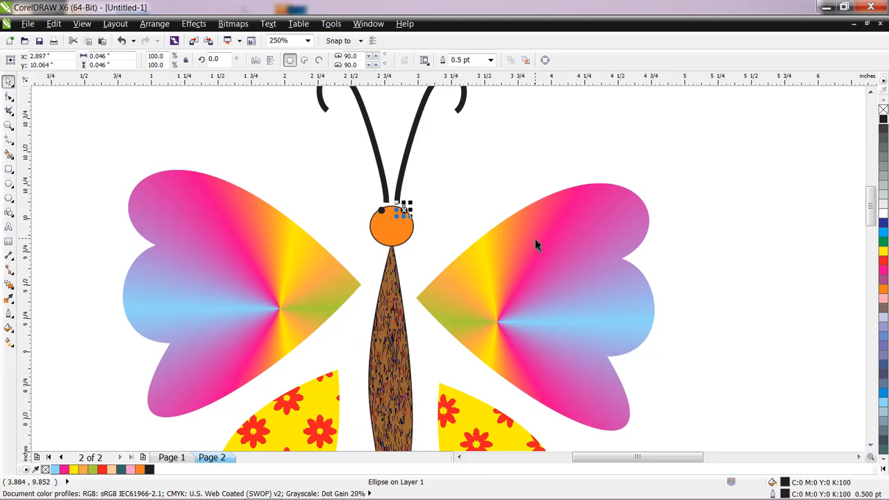
left_click(470, 182)
Step: Select all parts of the butterfly and move them about 0.5 inch right and 0.82 inch down on the page
scroll(552, 203, "down", 3)
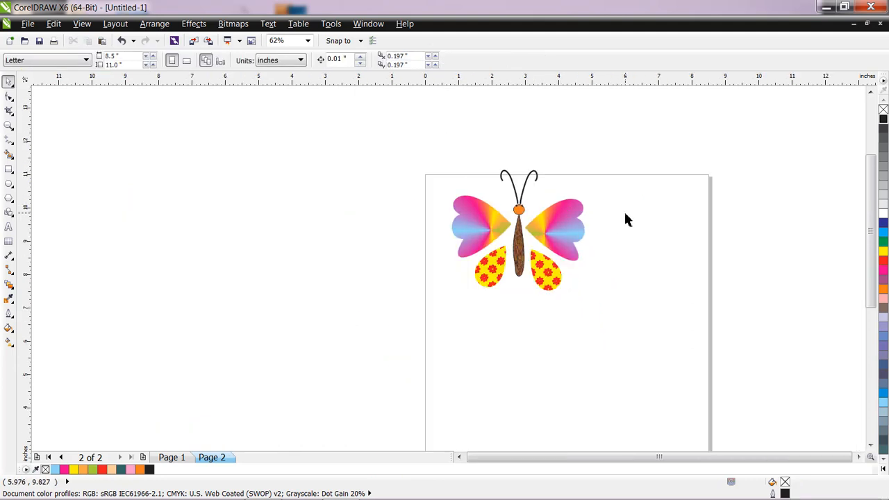
scroll(626, 219, "up", 2)
left_click_drag(291, 121, 609, 405)
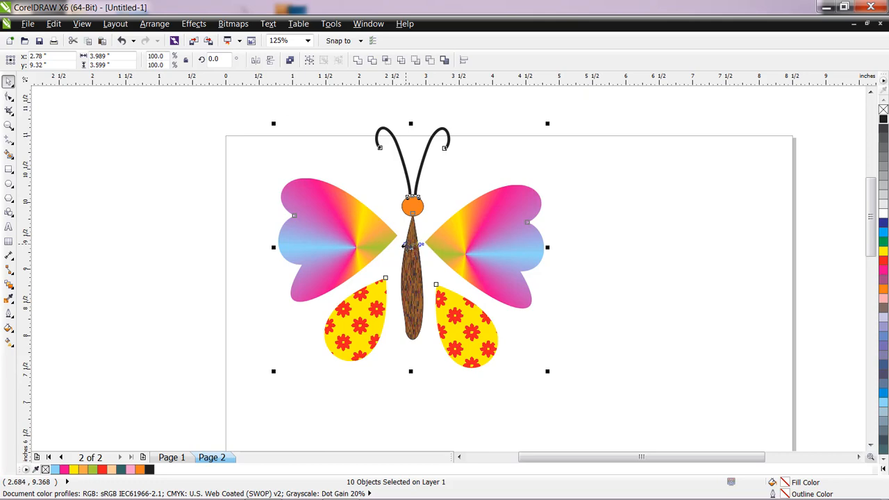
left_click_drag(420, 256, 548, 299)
scroll(553, 296, "down", 2)
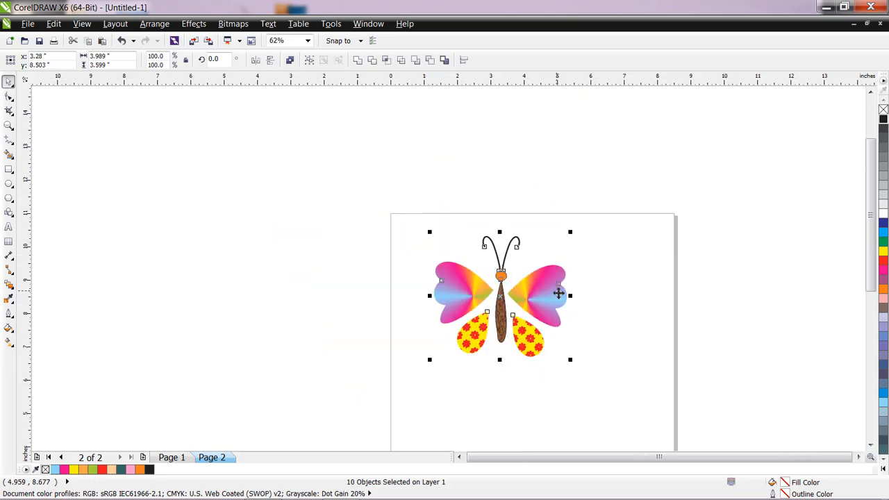
Step: Check the right wings, body and left lower wing individually, and select all parts of the butterfly together
left_click(649, 320)
left_click(539, 312)
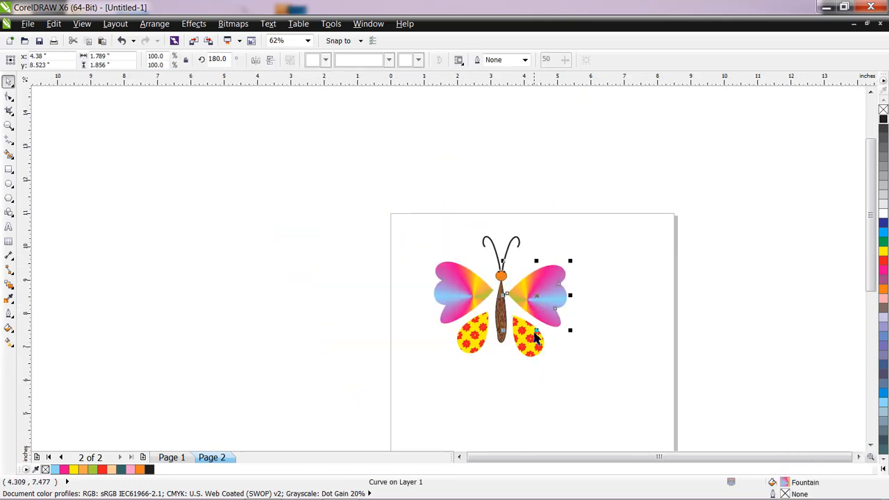
left_click(531, 338)
left_click(502, 326)
left_click(473, 328)
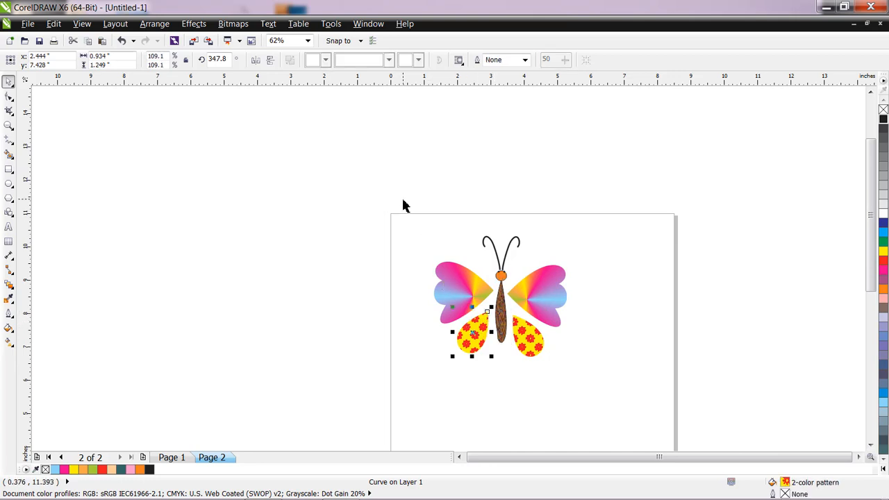
left_click_drag(405, 203, 624, 400)
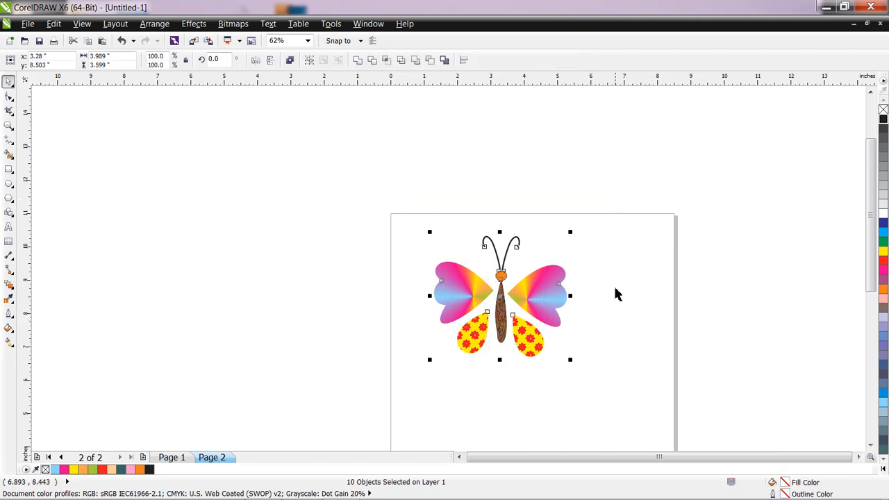
Step: Group the ten butterfly objects and scale the group down proportionally to about 67.5% of its size
left_click(311, 62)
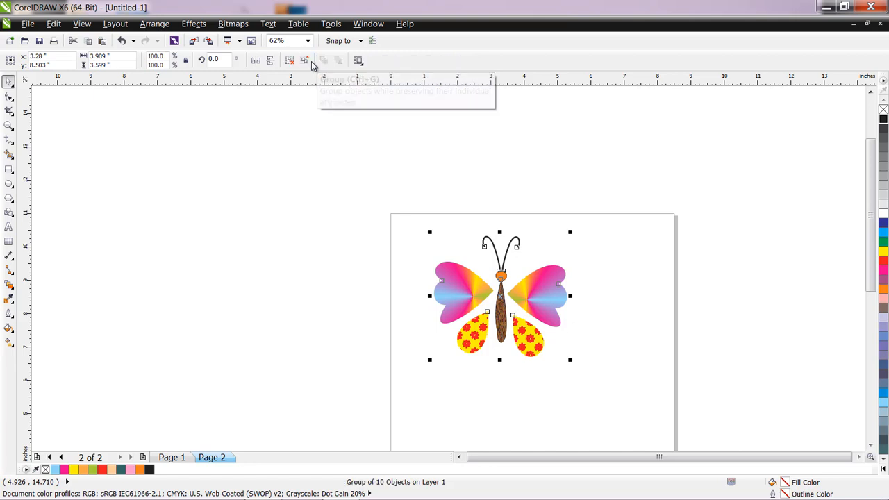
left_click_drag(508, 308, 533, 337)
left_click_drag(595, 391, 554, 353)
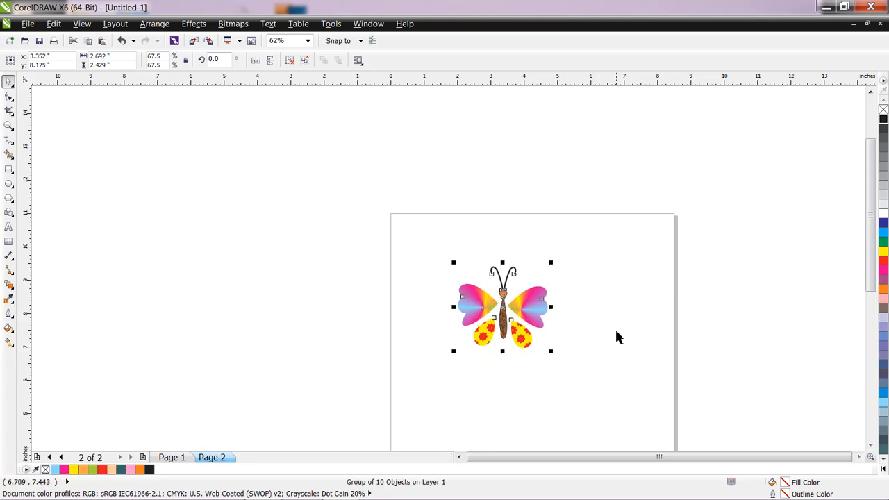
left_click(618, 338)
Step: Examine the grouped butterfly up close and compare it with the reference sketches on page 1
scroll(542, 343, "up", 4)
scroll(535, 339, "down", 4)
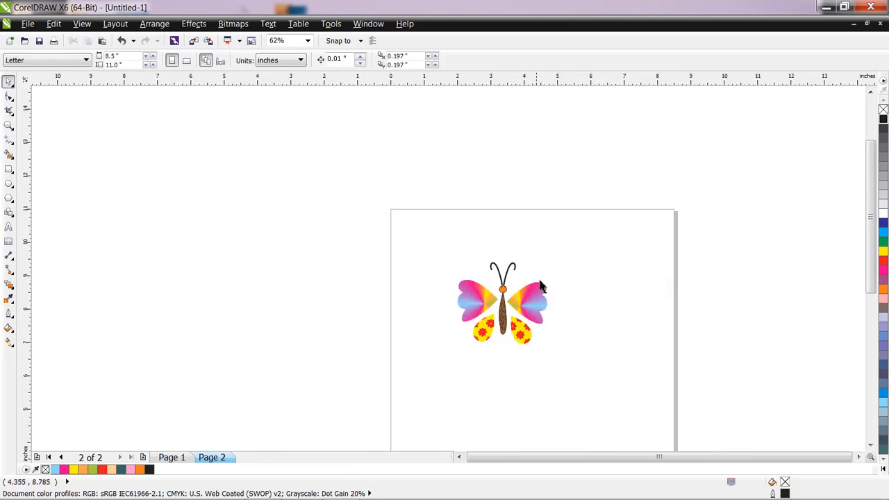
scroll(541, 290, "up", 2)
scroll(540, 294, "up", 2)
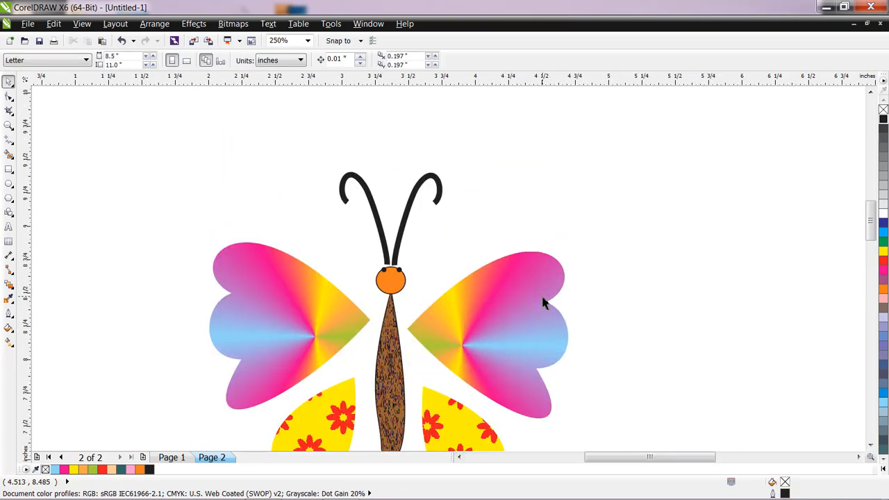
scroll(544, 305, "down", 2)
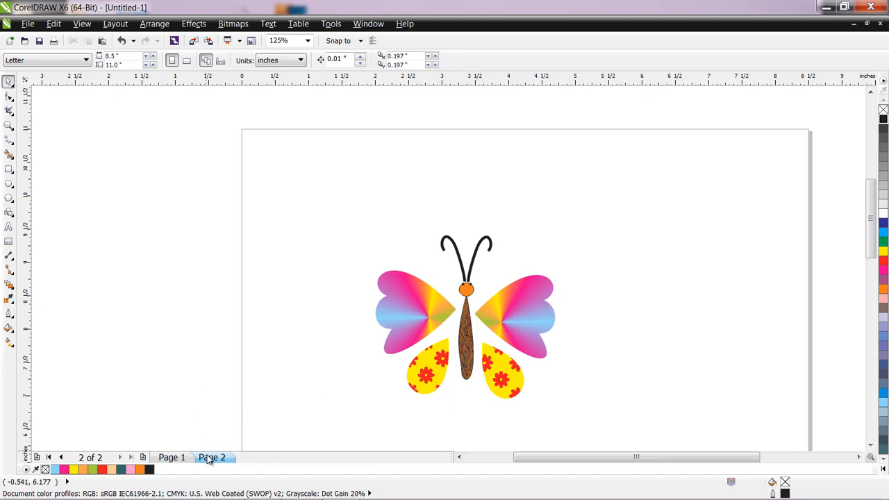
left_click(172, 458)
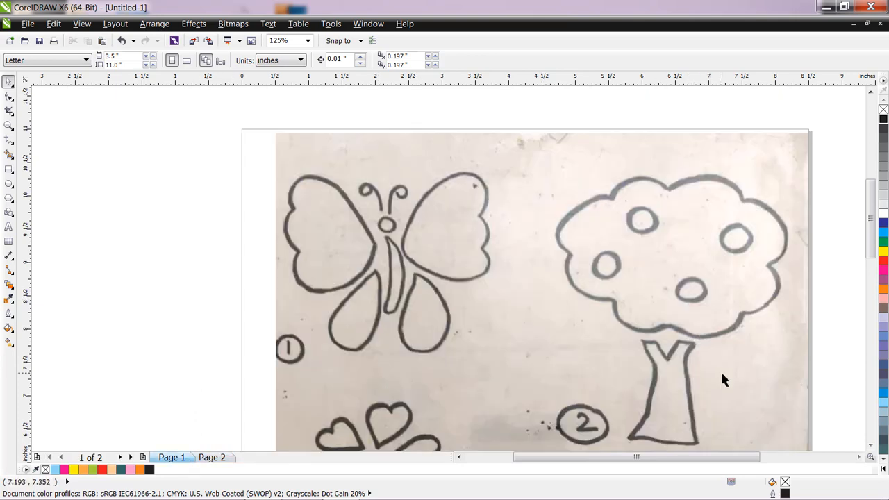
left_click(870, 446)
left_click(870, 446)
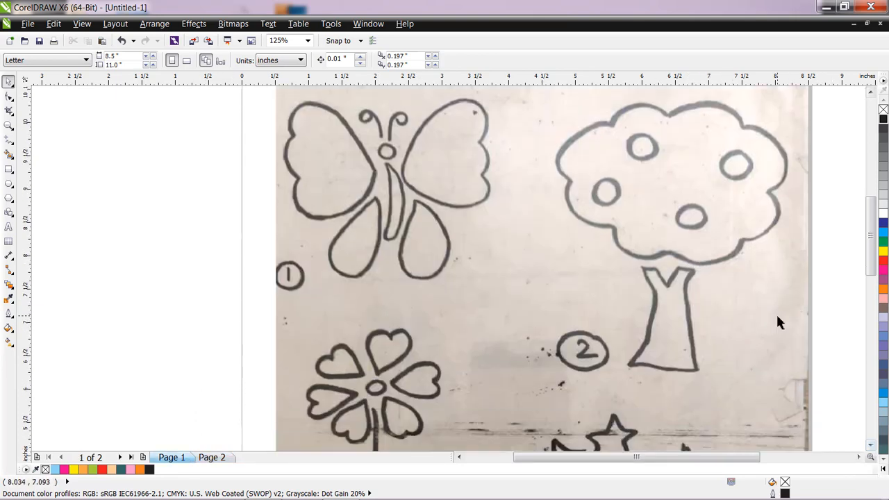
left_click(871, 445)
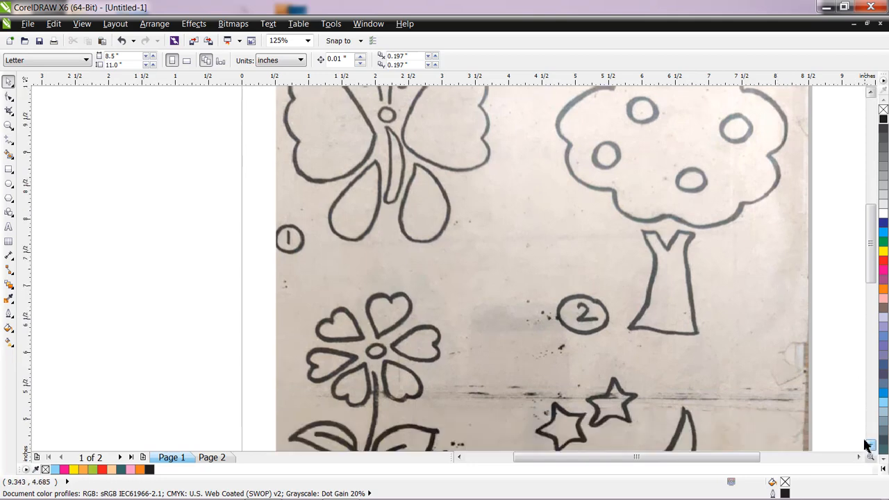
left_click(870, 91)
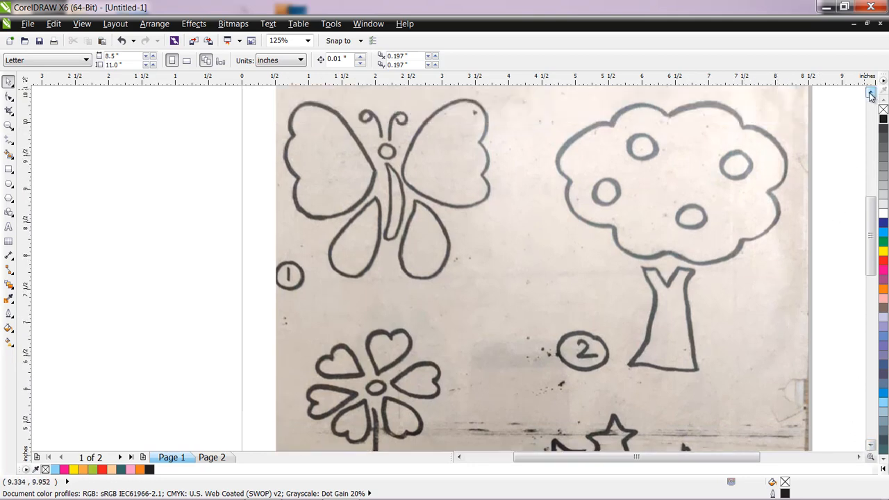
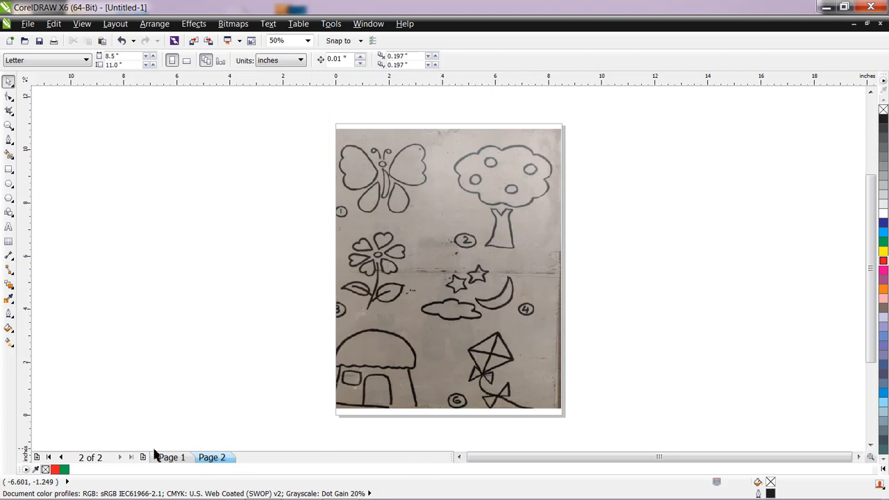
Step: Examine the reference sketches on page 2 at 100% zoom, down to the kite drawing numbered 6
left_click(170, 458)
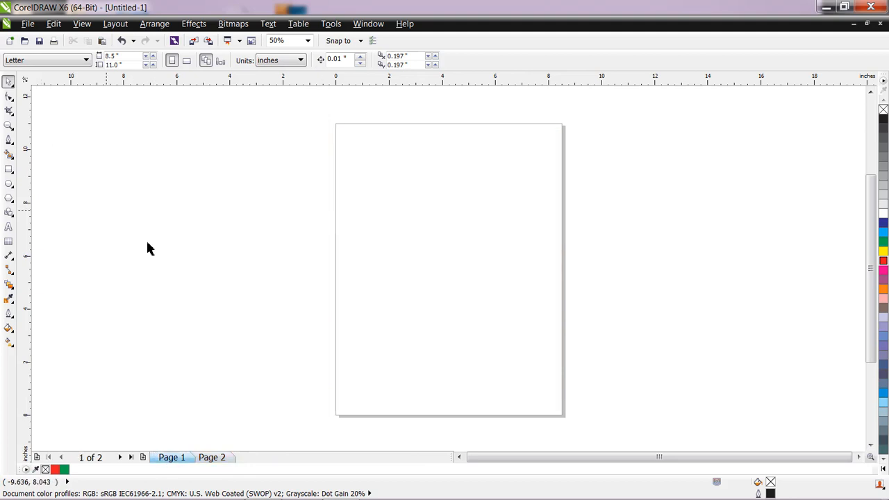
left_click(858, 457)
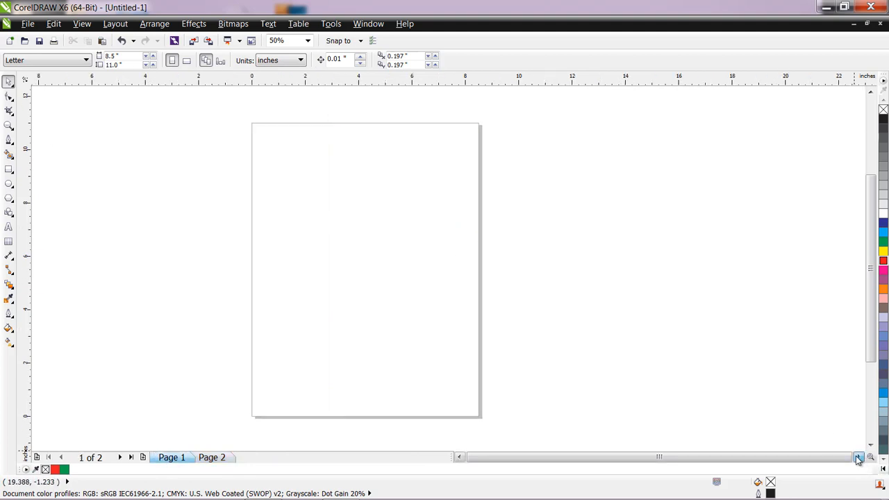
left_click(8, 125)
left_click(341, 206)
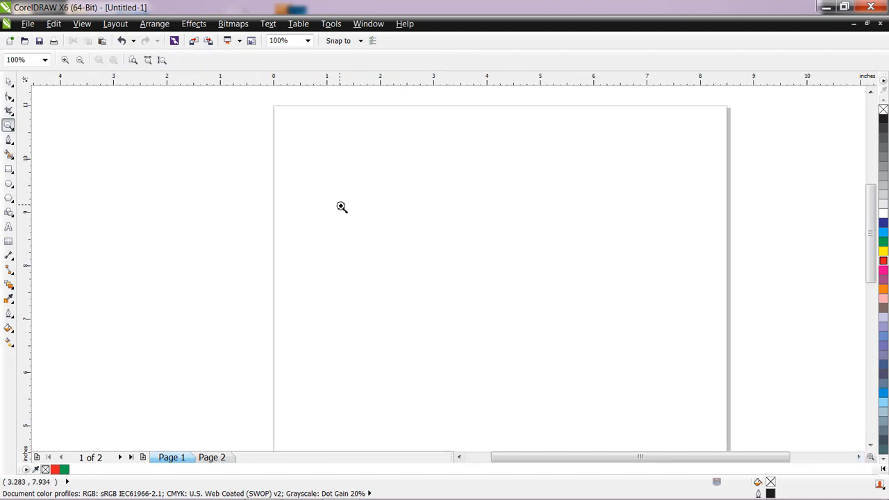
left_click(212, 458)
scroll(666, 380, "down", 5)
scroll(668, 389, "up", 5)
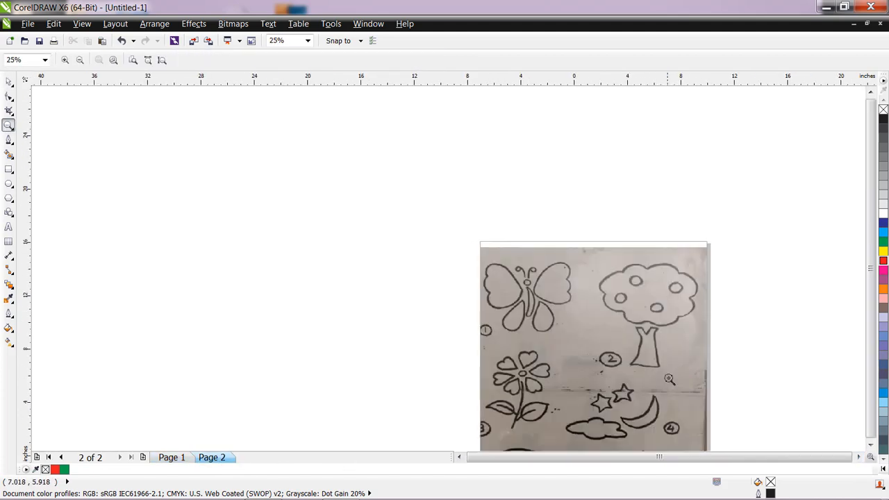
left_click(871, 444)
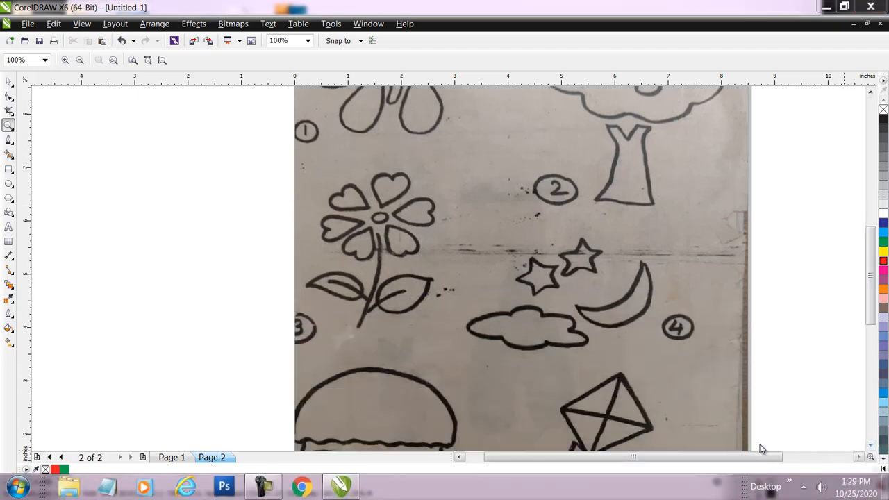
left_click(872, 446)
left_click(872, 447)
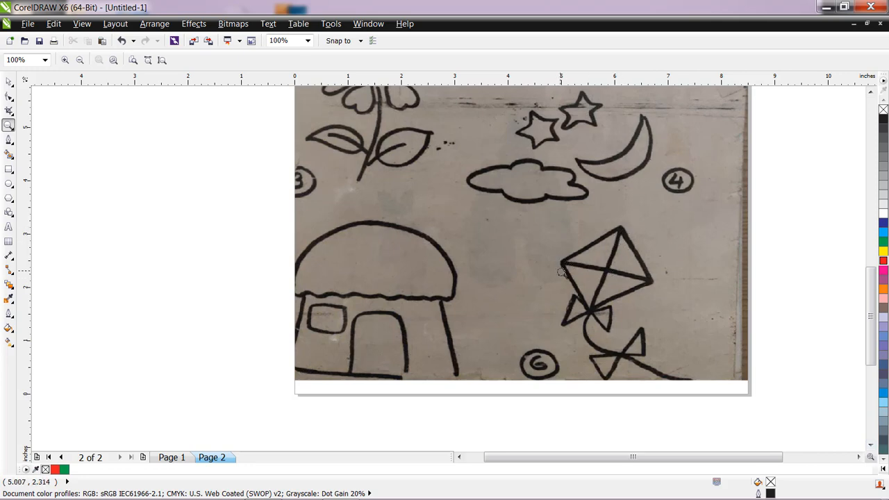
Step: Draw a closed right triangle about 1.33 in wide and 1.9 in high on page 1 with the Pen tool and fill it yellow
left_click(8, 81)
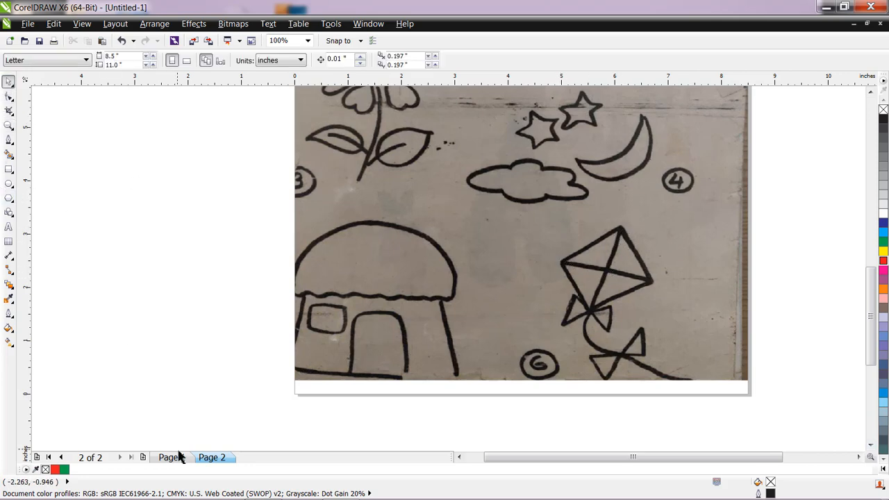
left_click(170, 458)
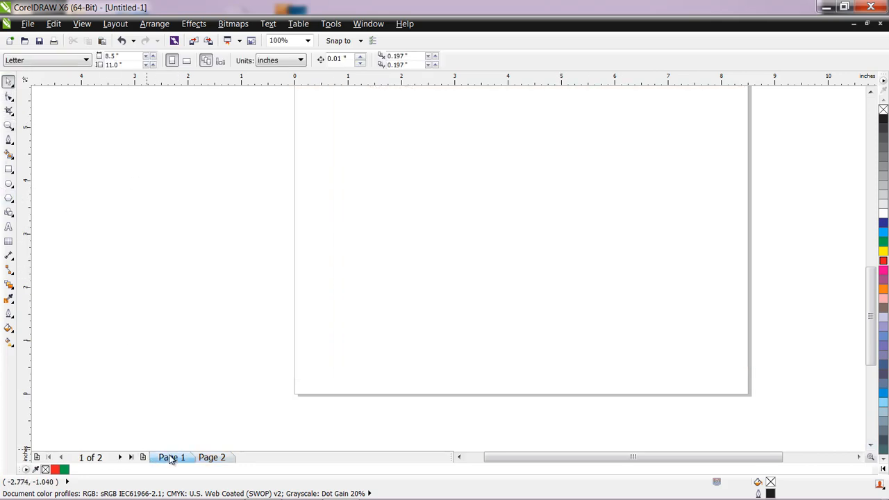
left_click(872, 92)
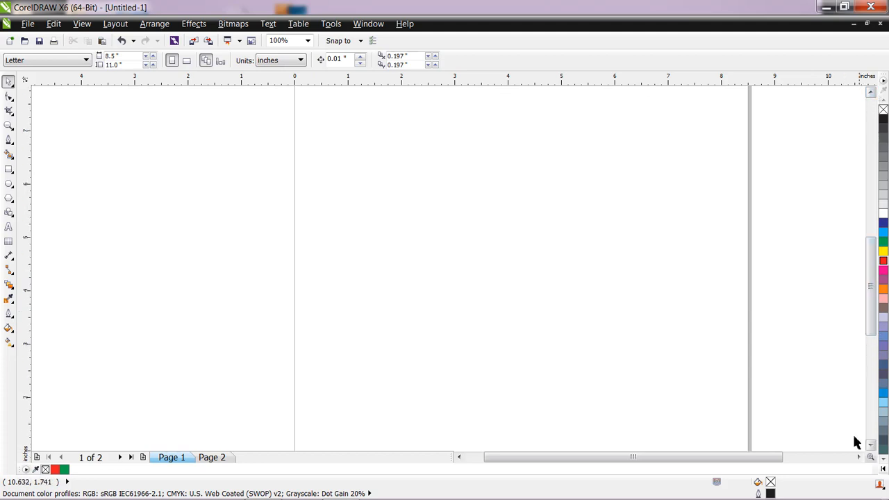
left_click(859, 458)
left_click(859, 458)
left_click(859, 458)
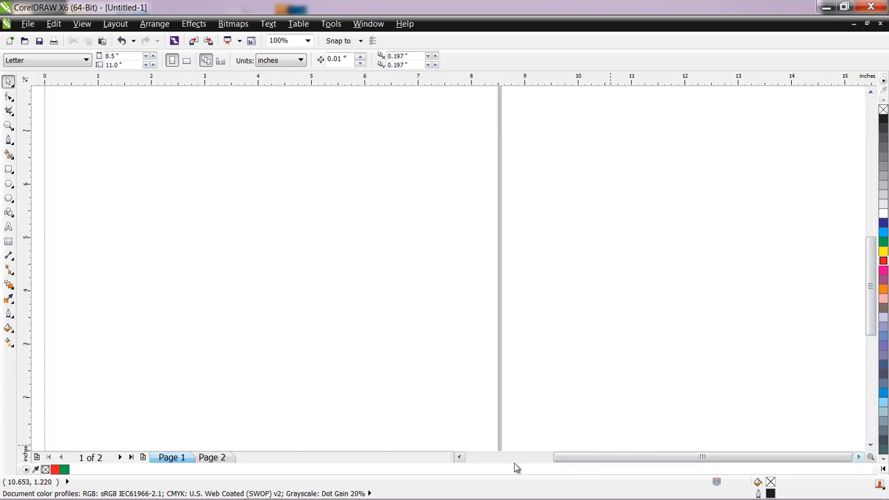
left_click(460, 457)
left_click(459, 457)
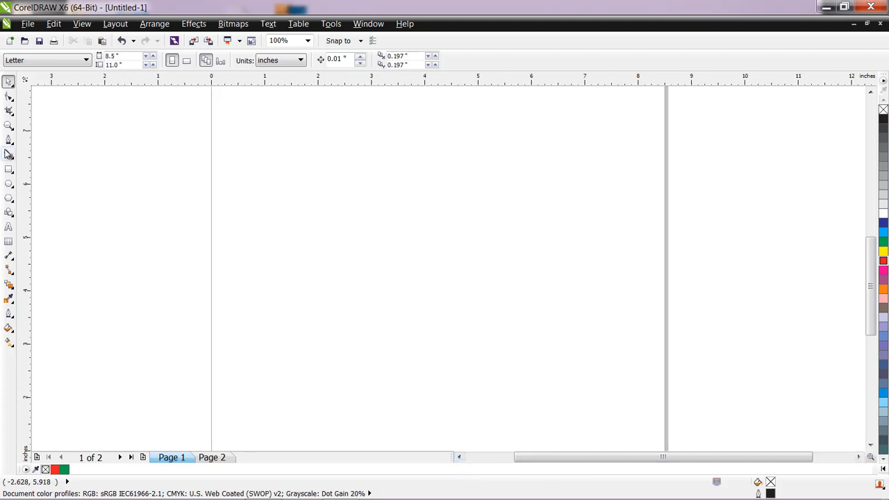
left_click(9, 139)
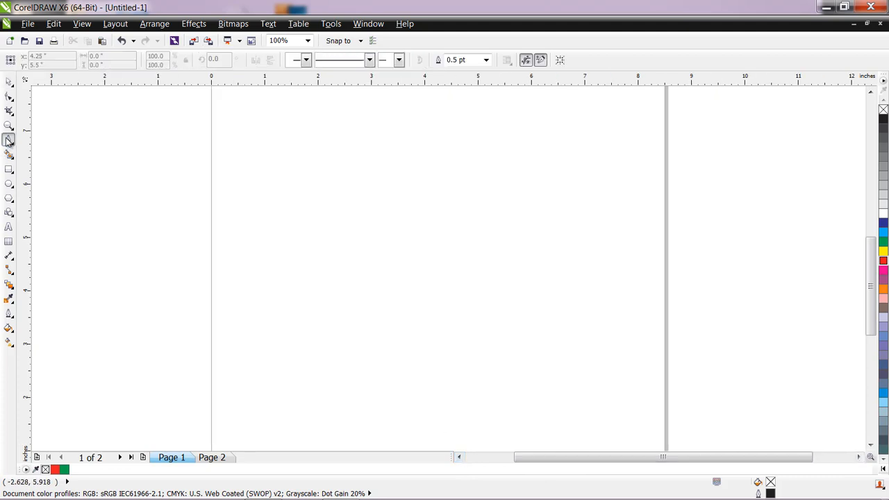
left_click(320, 248)
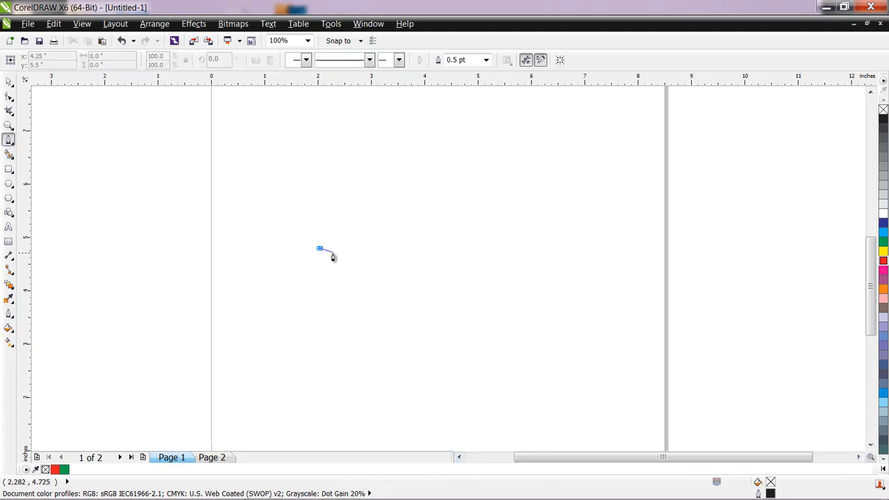
left_click(391, 248)
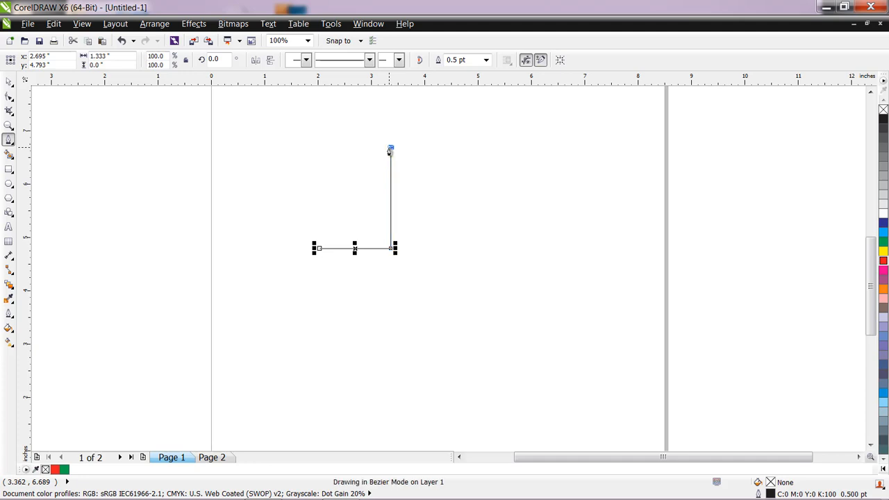
left_click(390, 147)
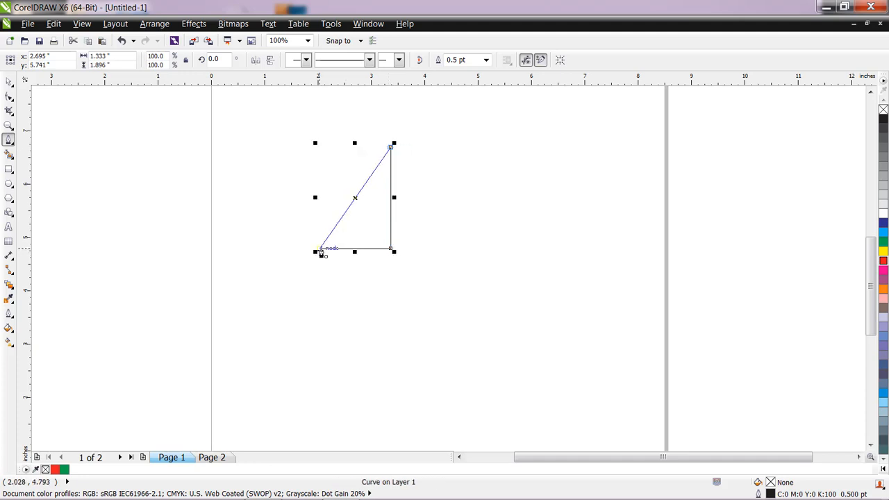
left_click(319, 250)
key("space")
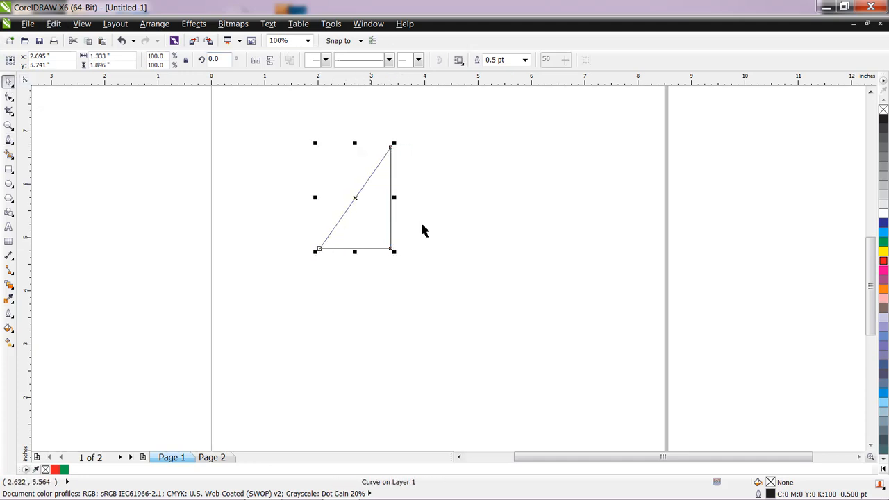
left_click(883, 251)
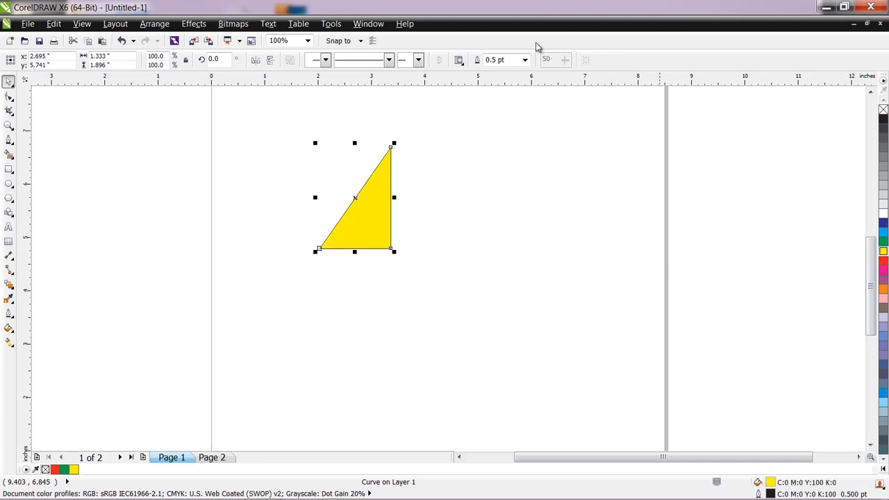
Step: Create a horizontally mirrored copy of the yellow triangle and shift it right until the two vertical edges meet
left_click(256, 61)
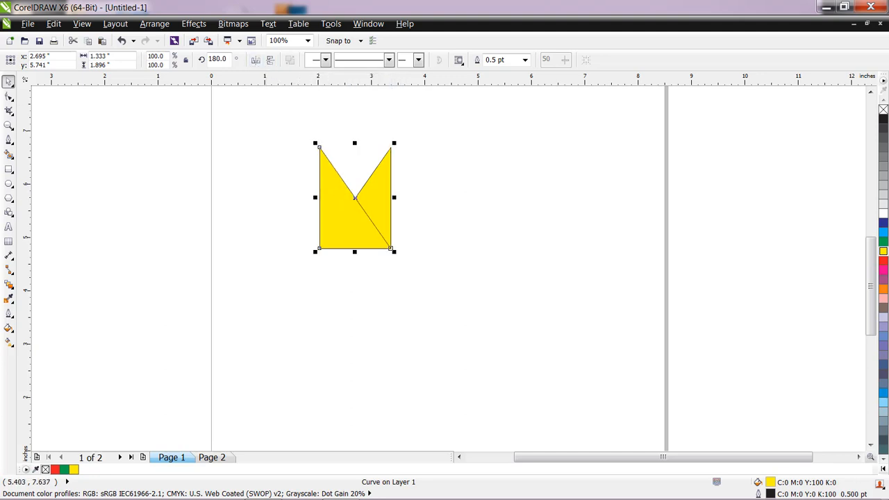
key("Right")
key("Right")
key("Right")
key("Right")
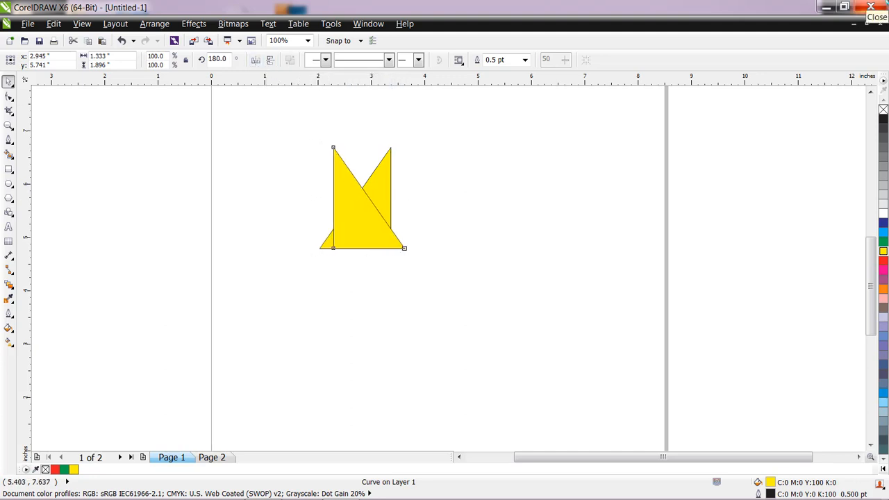
key("Right")
key("Right")
key("Right")
key("Right")
key("Right")
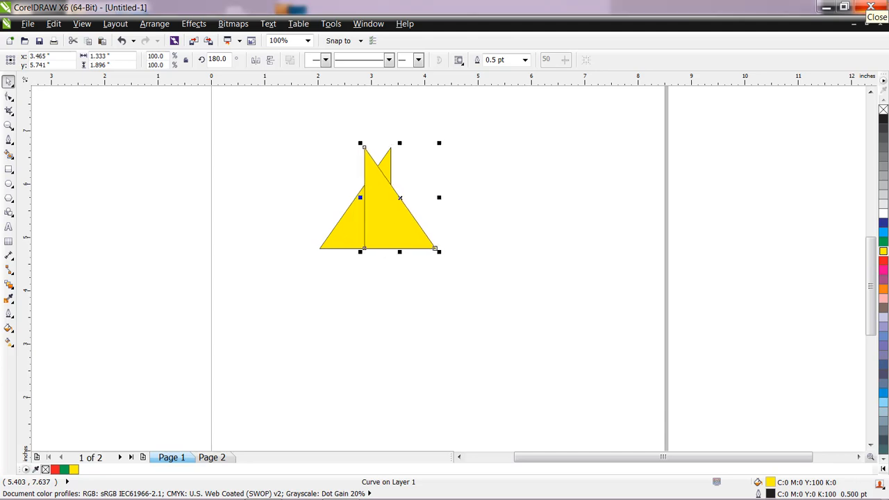
key("Right")
key("Right")
key("Right")
key("Right")
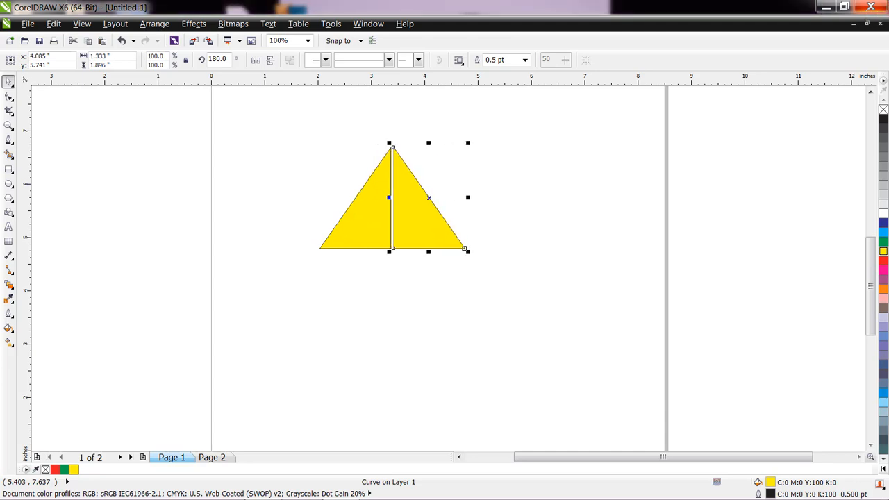
key("Left")
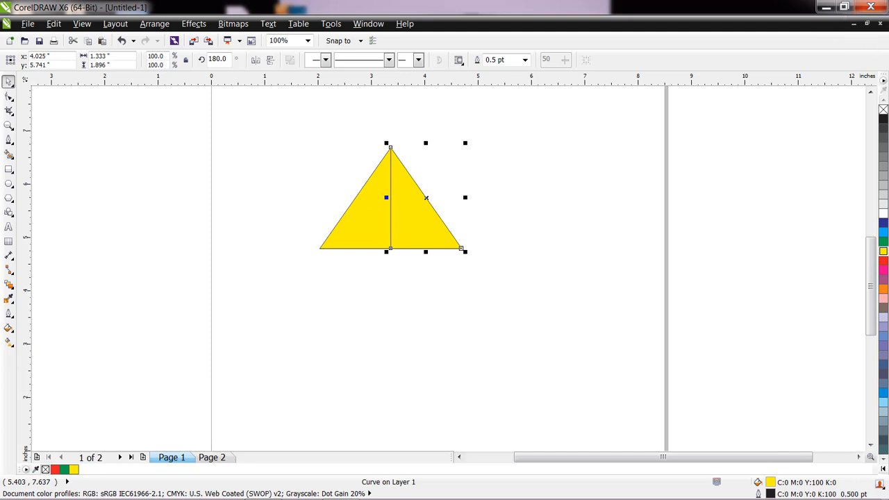
Step: Fill the mirrored triangle with cyan (C:100 M:0 Y:0 K:0) and check the shared edge up close
left_click(884, 234)
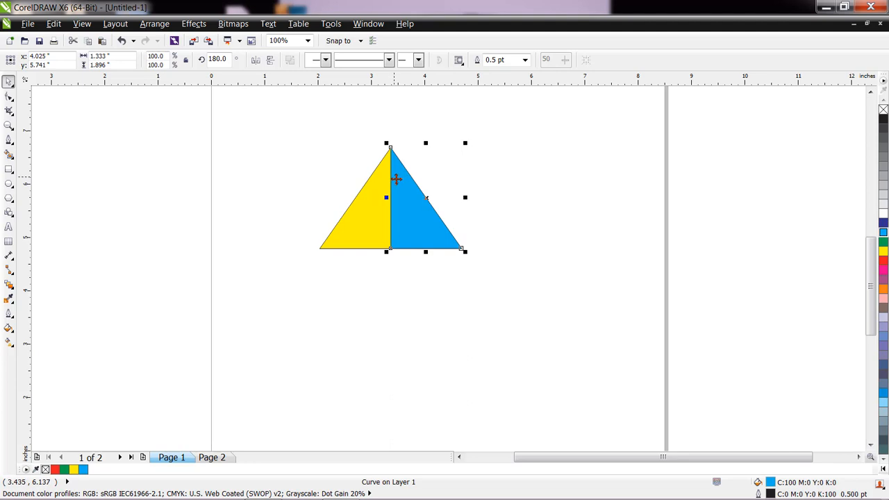
scroll(392, 182, "up", 5)
scroll(392, 183, "down", 1)
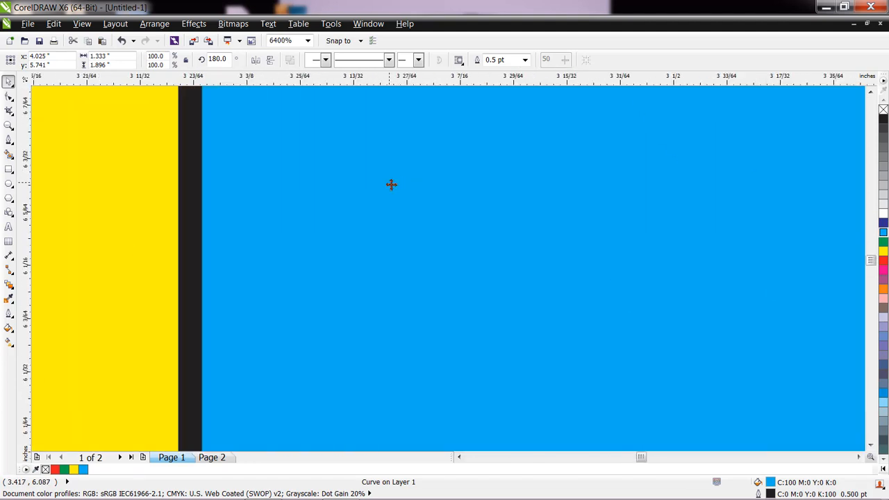
scroll(390, 184, "down", 1)
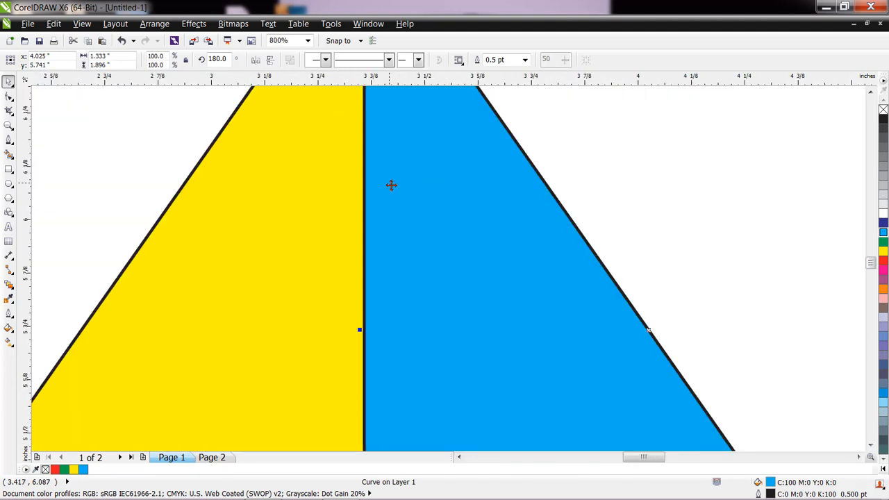
Step: Remove the outlines from the cyan and yellow triangles by setting their outline width to None, and check their shared edge
left_click(525, 60)
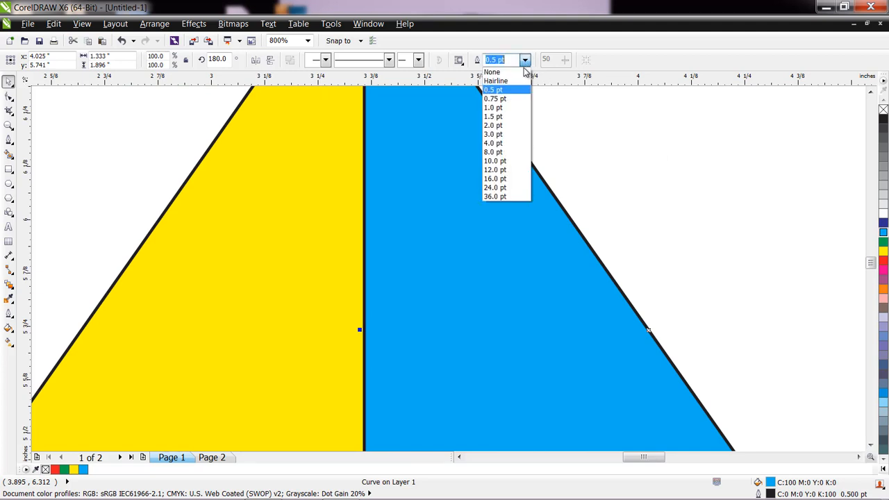
left_click(518, 72)
left_click(340, 201)
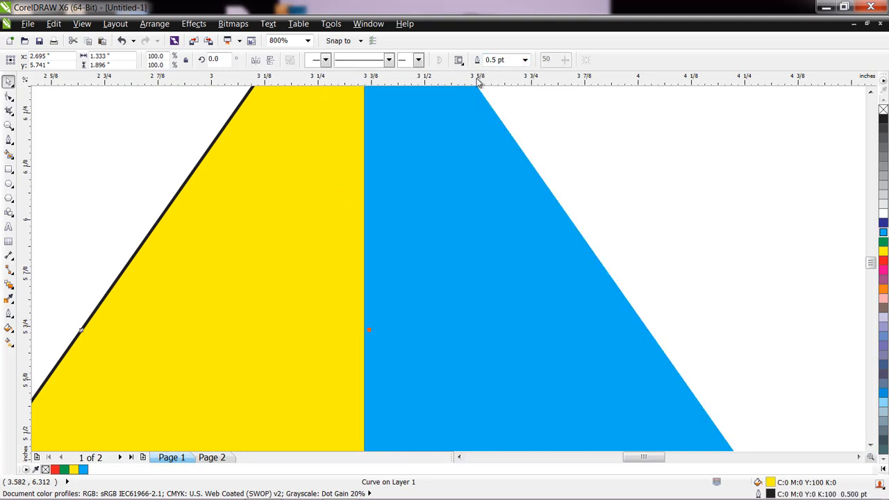
left_click(525, 59)
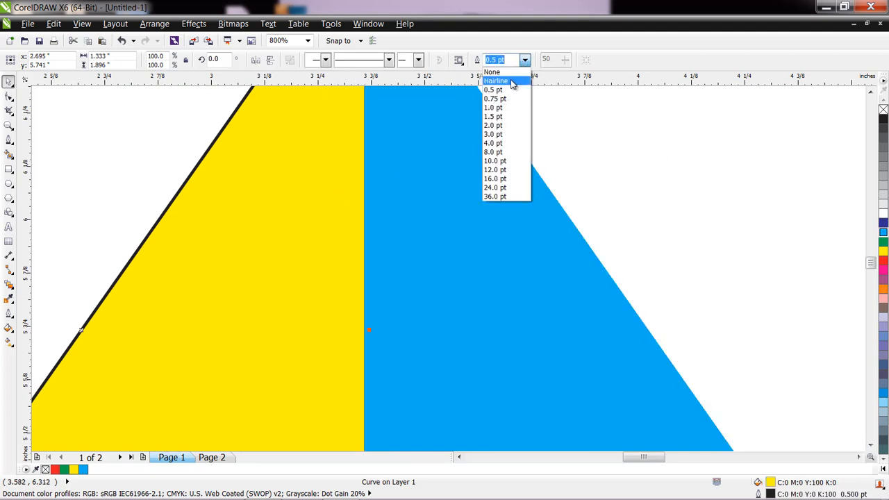
left_click(492, 72)
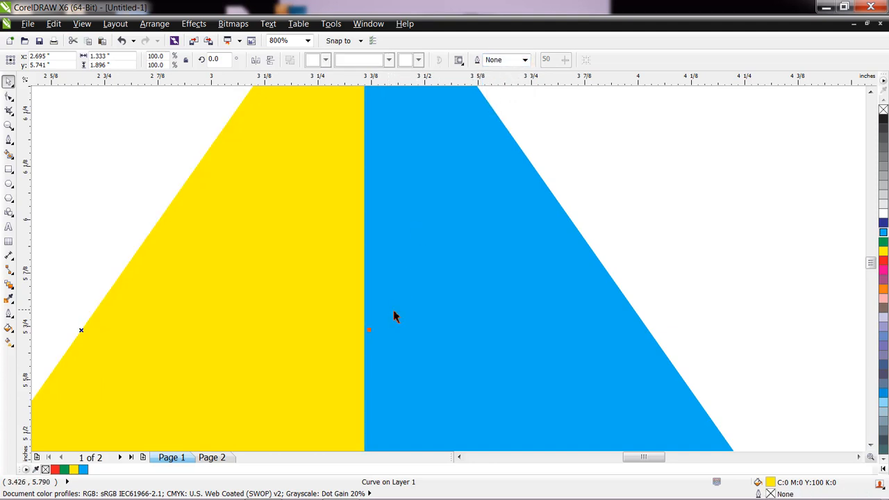
scroll(397, 306, "up", 1)
scroll(400, 299, "up", 3)
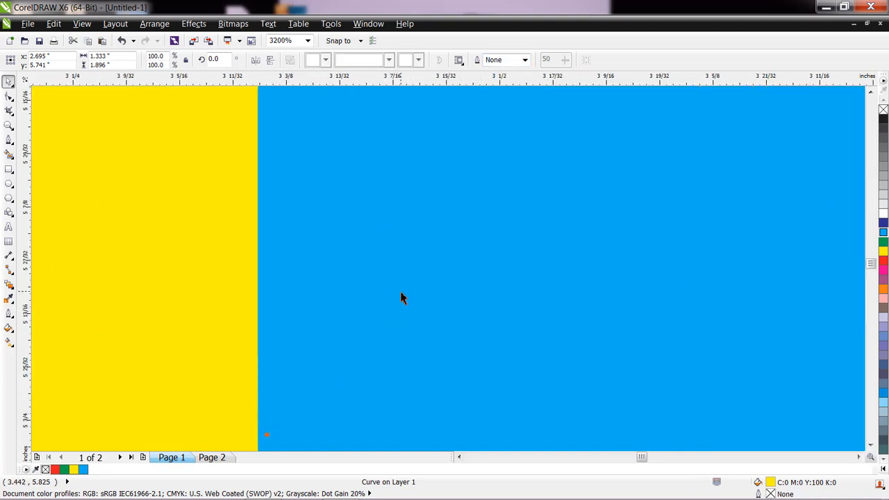
Step: Create a vertically mirrored copy of the yellow triangle and fill it magenta (C:0 M:100 Y:0 K:0)
scroll(402, 299, "down", 7)
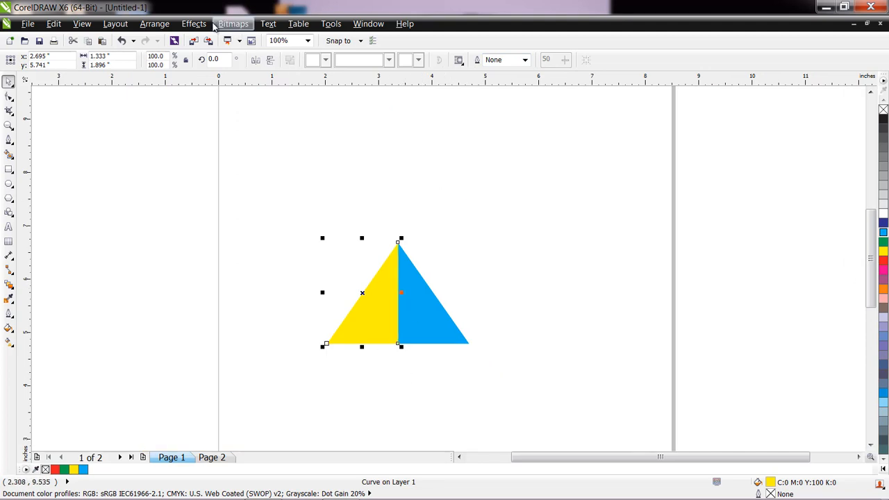
left_click(270, 60)
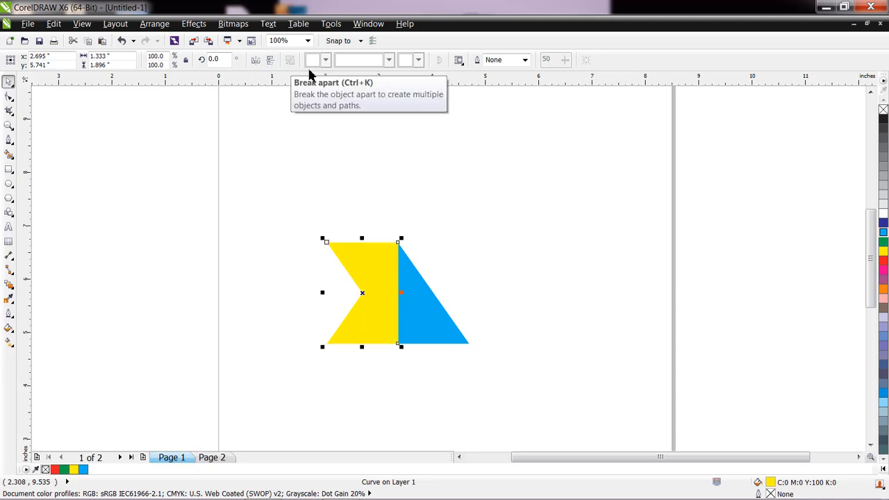
left_click(884, 271)
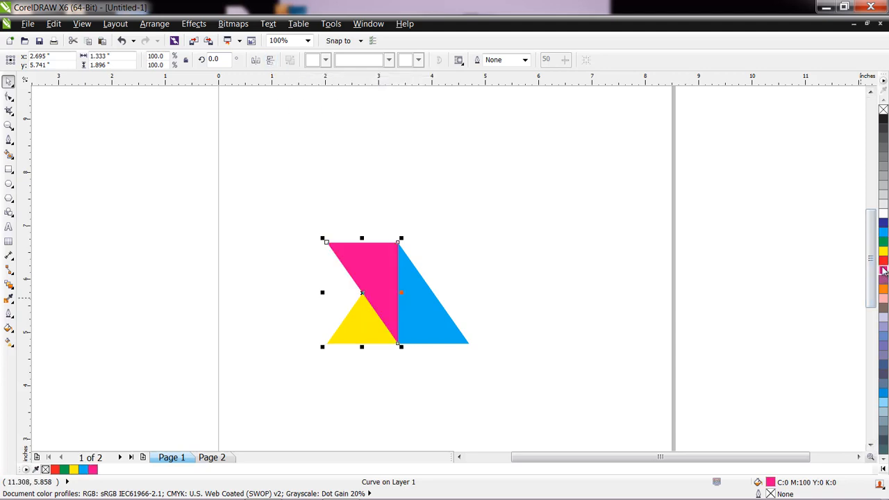
Step: Move the magenta triangle straight down until its horizontal edge sits at the base of the yellow triangle
key("Down")
key("Down")
key("Down")
key("Down")
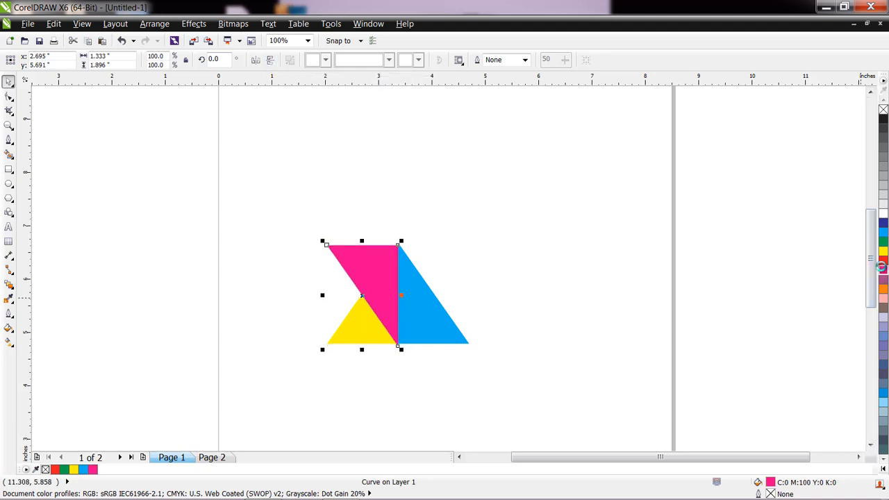
key("Down")
key("Down")
key("Down")
key("Down")
key("Down")
key("Down")
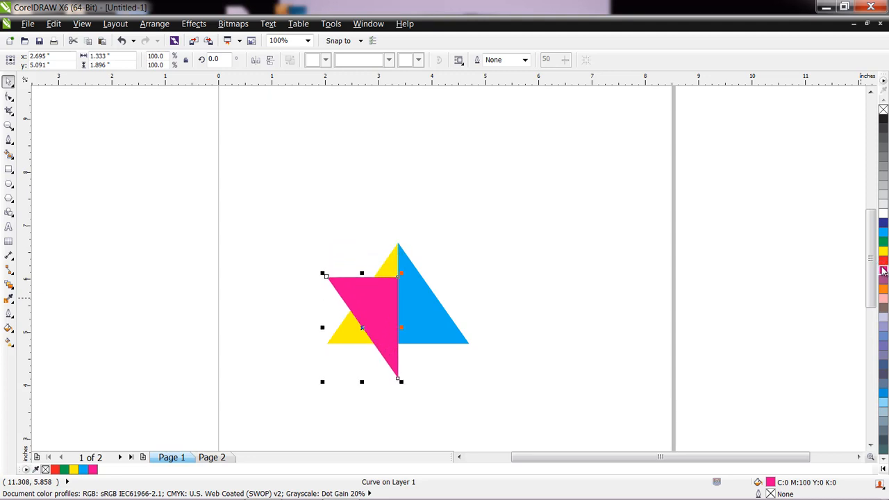
key("Down")
key("Down")
key("Down")
key("Down")
key("Down")
key("Down")
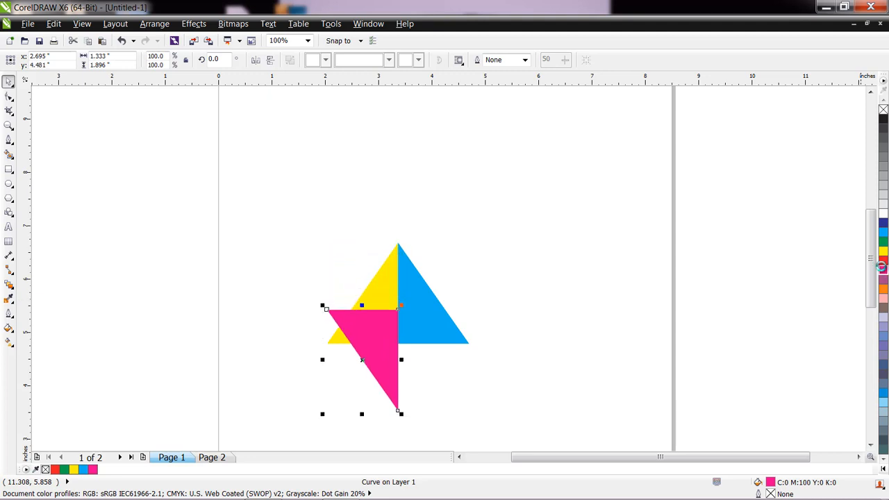
key("Down")
key("Down")
key("Down")
key("Down")
key("Down")
key("Down")
key("Down")
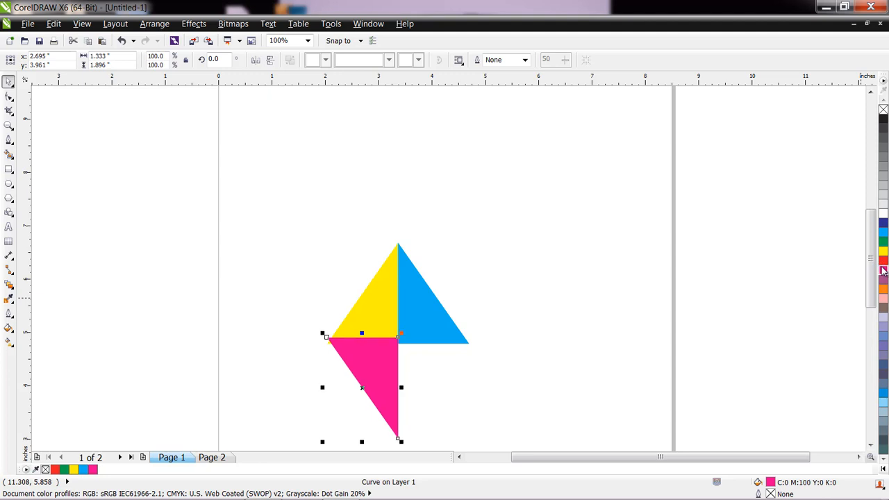
key("Down")
key("Down")
key("Down")
key("Down")
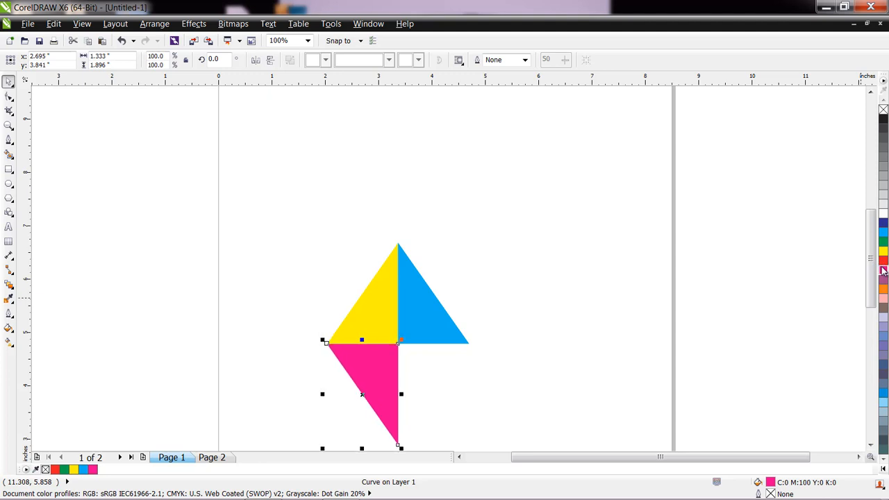
key("Up")
key("Up")
key("Up")
Step: Fine-tune the magenta triangle's vertical position so its outer corner coincides with the yellow triangle's corner without a gap or overlap
scroll(350, 364, "up", 1)
scroll(364, 358, "up", 3)
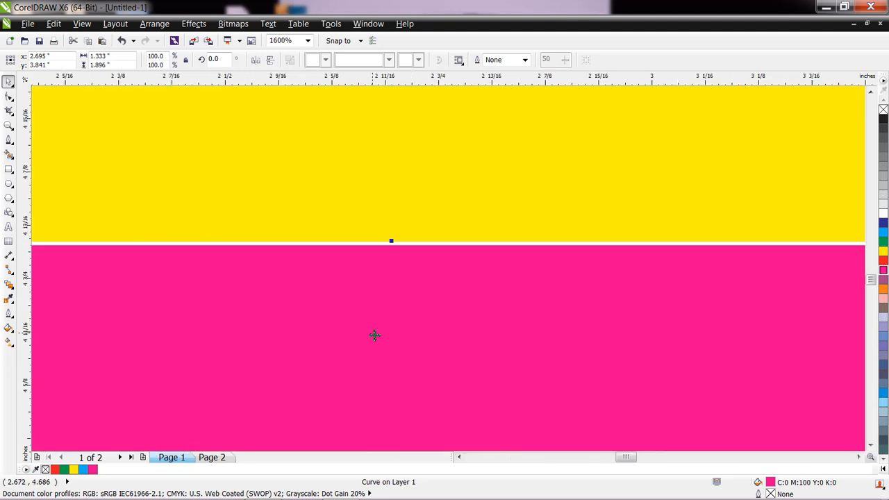
key("Up")
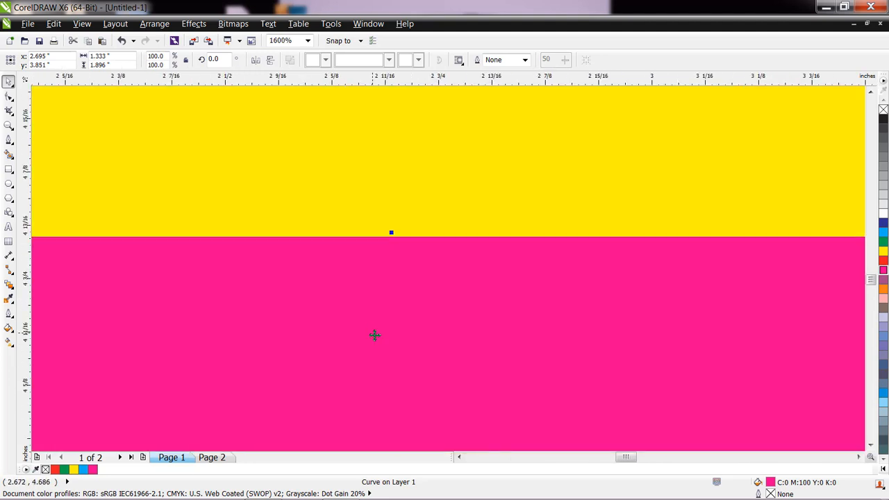
scroll(386, 251, "down", 1)
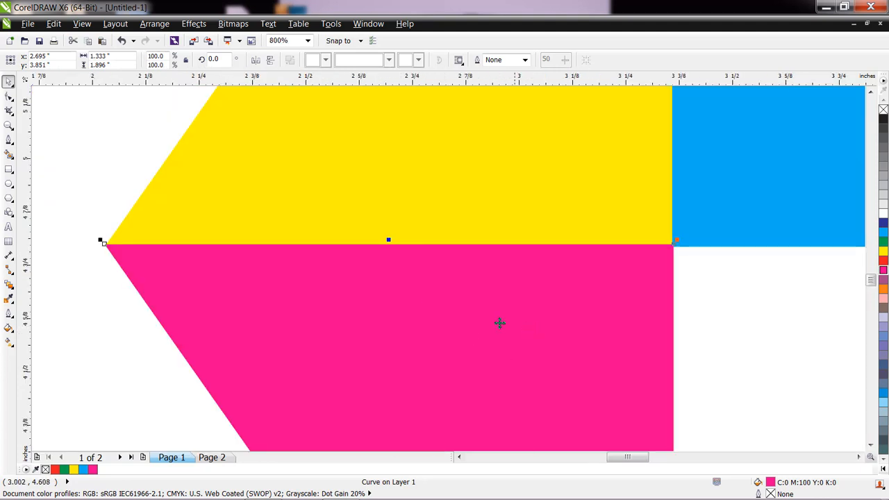
scroll(105, 246, "up", 4)
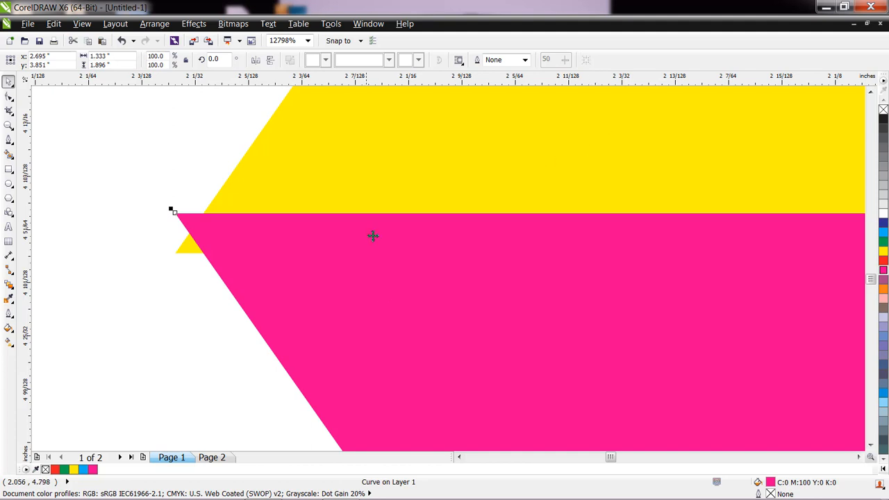
left_click_drag(409, 303, 414, 338)
scroll(461, 281, "down", 3)
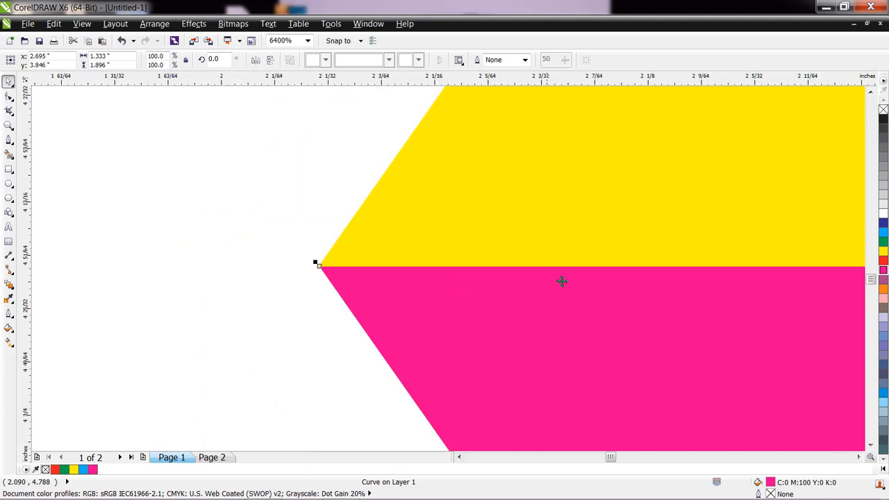
Step: Create a horizontally mirrored copy of the magenta triangle and fill it green (C:100 M:0 Y:100 K:0)
left_click(859, 458)
left_click(860, 457)
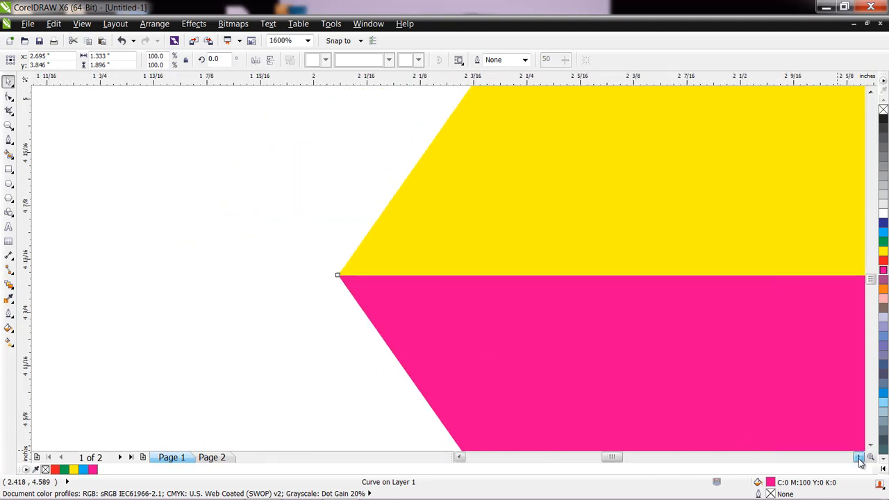
left_click(859, 457)
scroll(715, 318, "down", 3)
scroll(716, 318, "up", 1)
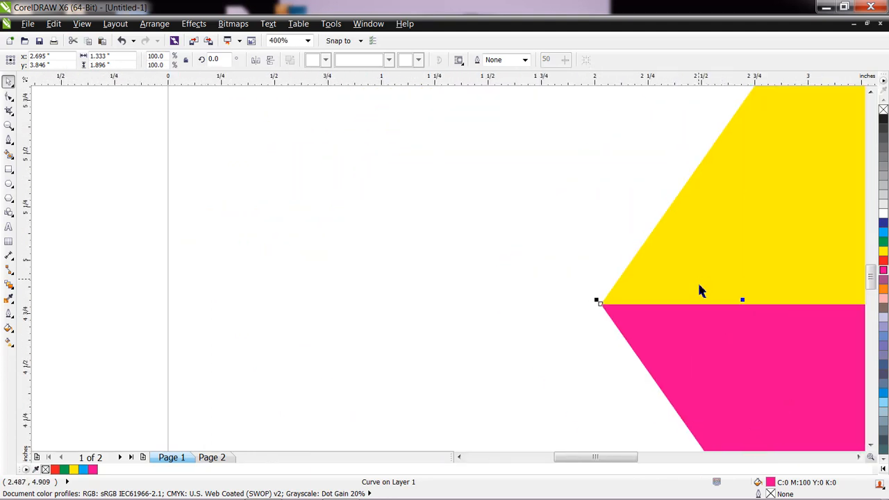
scroll(699, 291, "down", 1)
left_click(859, 457)
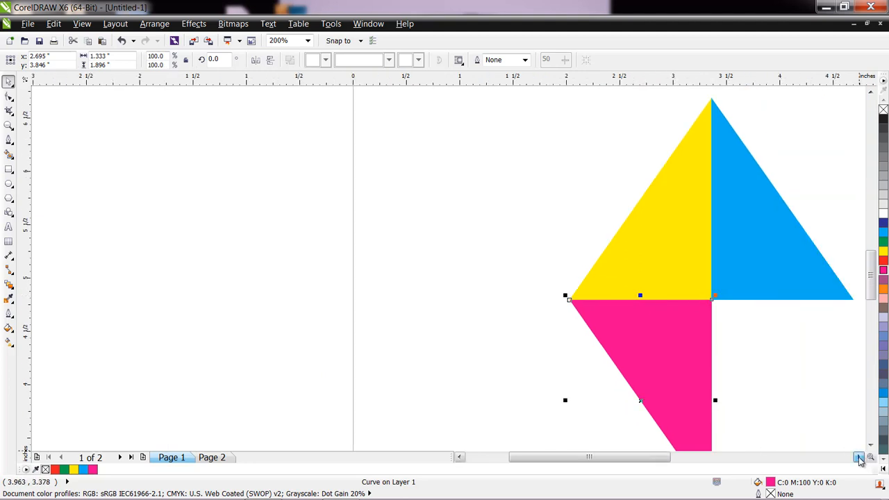
left_click(871, 447)
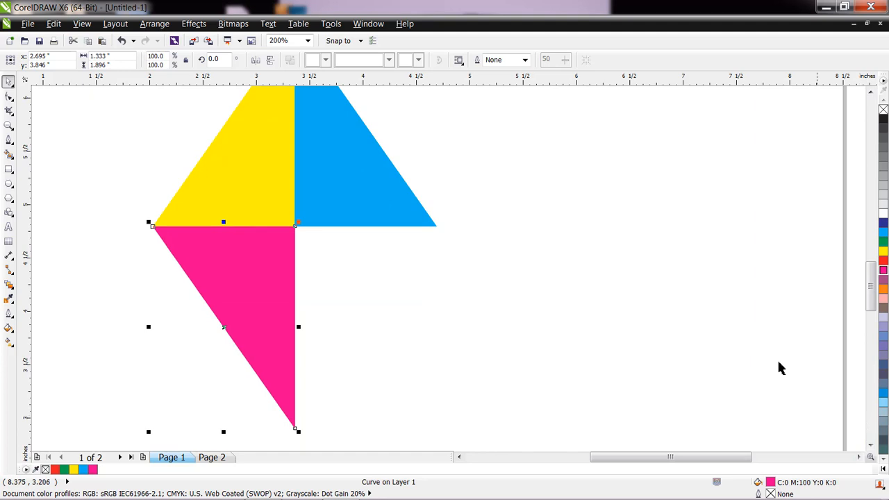
left_click(256, 61)
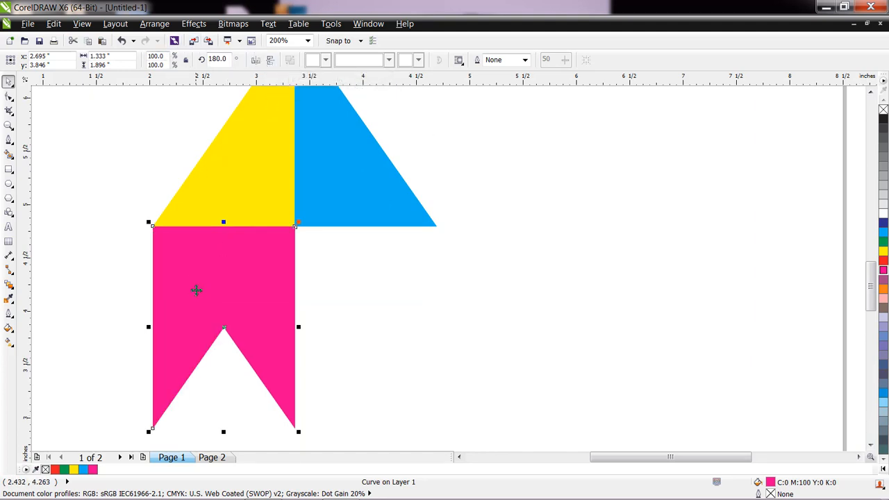
left_click(883, 242)
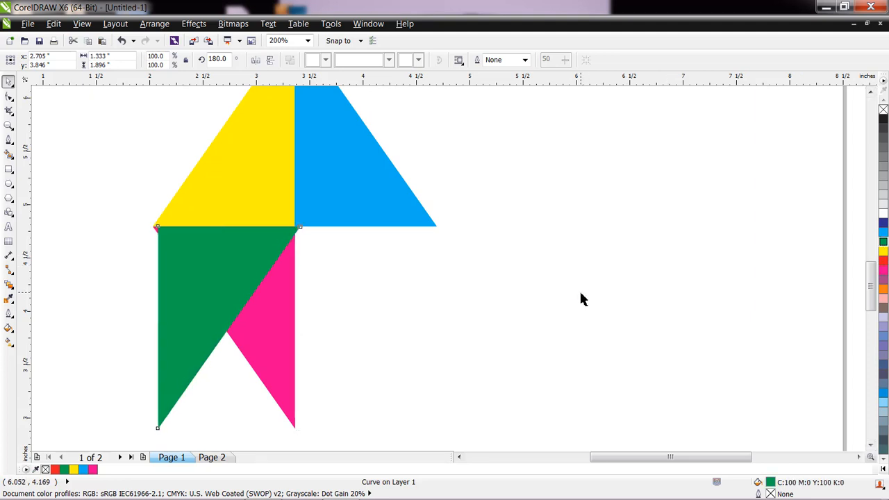
Step: Move the green triangle right until its vertical edge meets the magenta triangle's, completing the kite, and deselect it
key("Right")
key("Right")
key("Right")
key("Right")
key("Right")
key("Right")
key("Right")
key("Right")
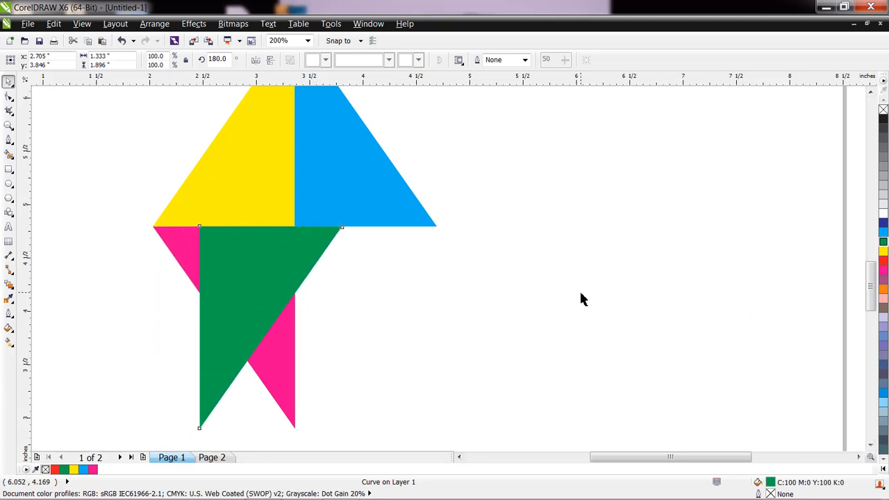
key("Right")
key("Right")
key("Right")
key("Right")
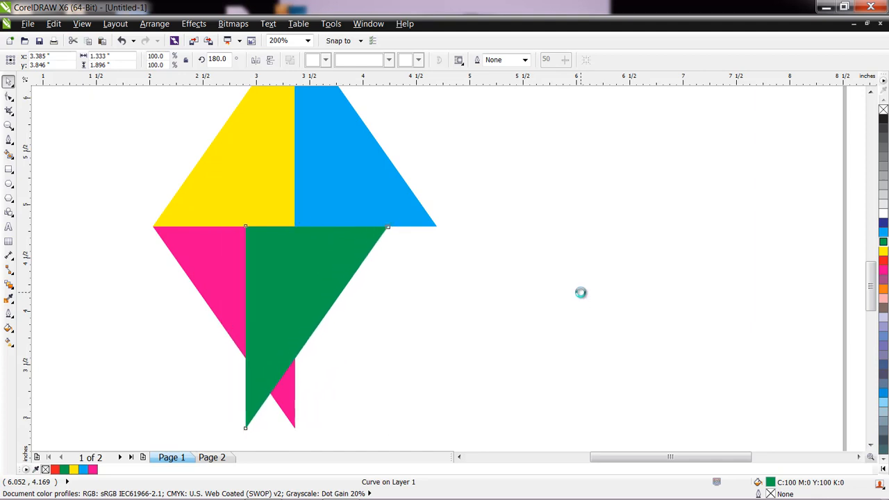
key("Right")
key("Right")
key("Right")
key("Right")
key("Right")
key("Right")
key("Right")
key("Right")
key("Right")
key("Right")
key("Right")
key("Right")
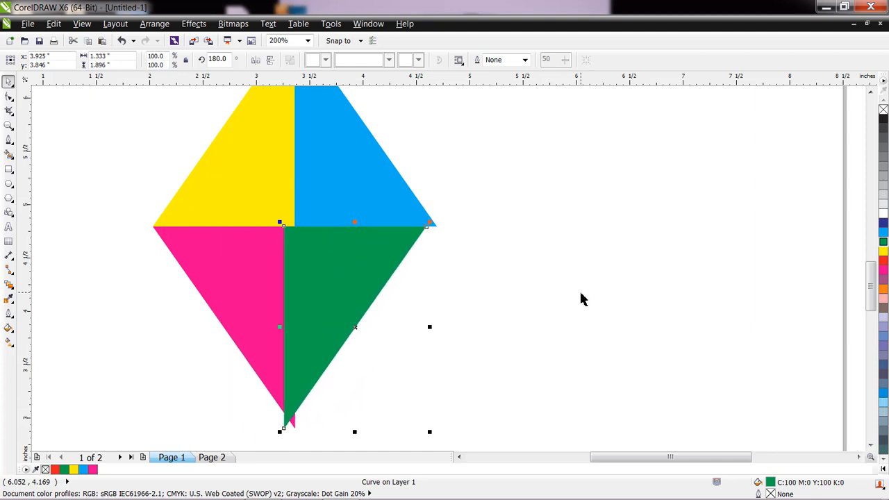
key("Right")
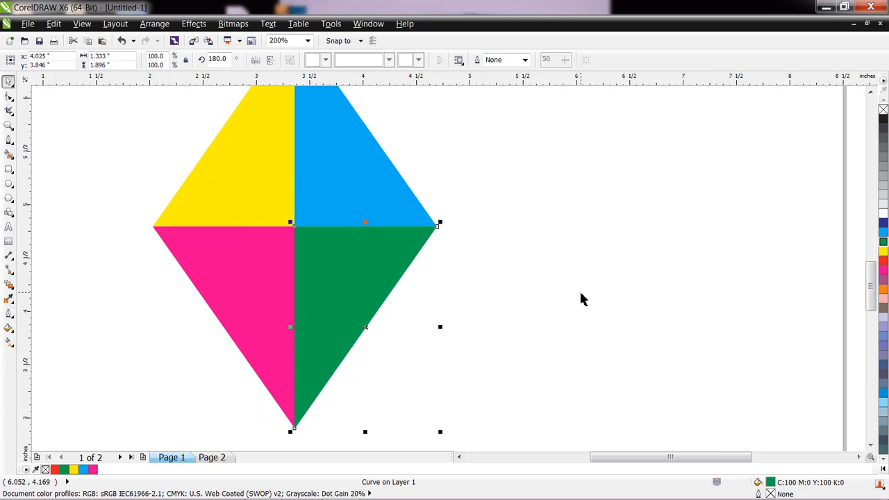
left_click(593, 192)
Step: Shift the cyan triangle slightly right at the kite's apex so its tip and vertical edge match the yellow triangle's
scroll(593, 191, "down", 2)
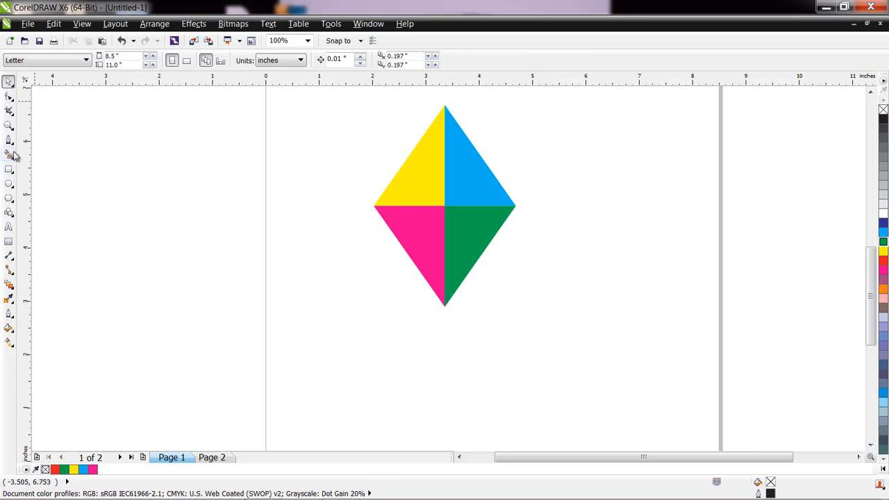
left_click(8, 125)
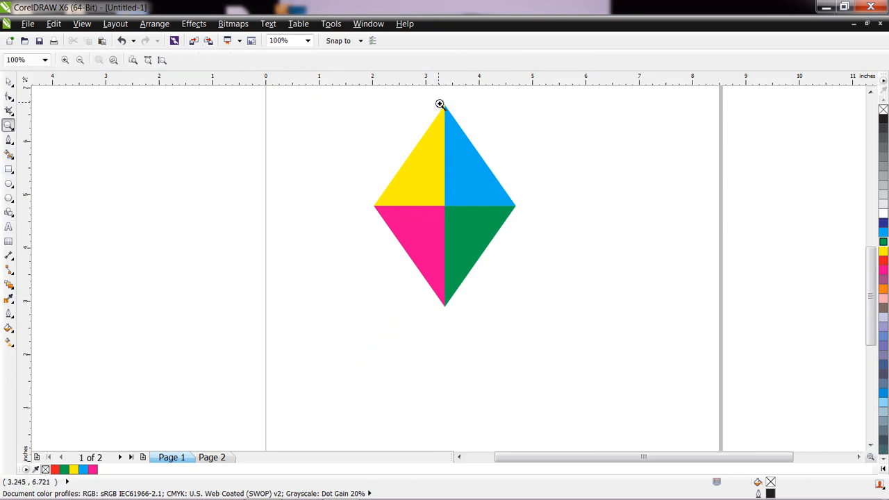
left_click_drag(440, 104, 458, 118)
left_click_drag(351, 145, 401, 178)
left_click(8, 82)
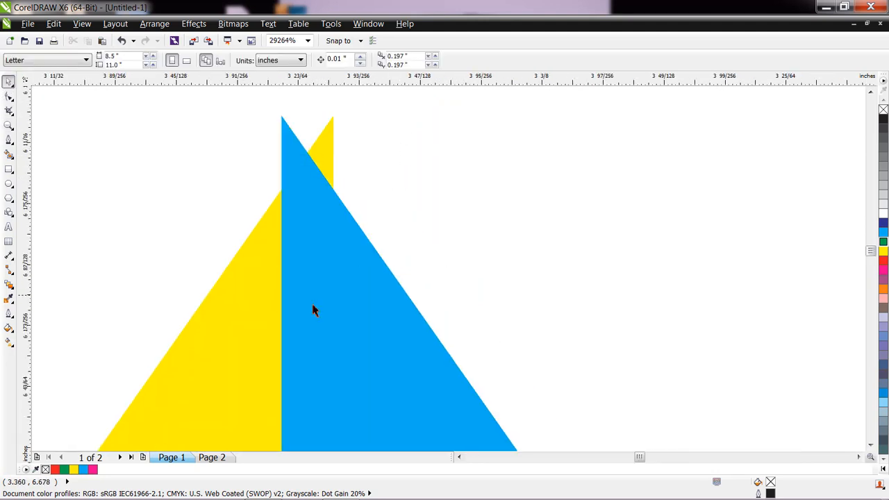
left_click(358, 313)
left_click_drag(334, 300, 383, 301)
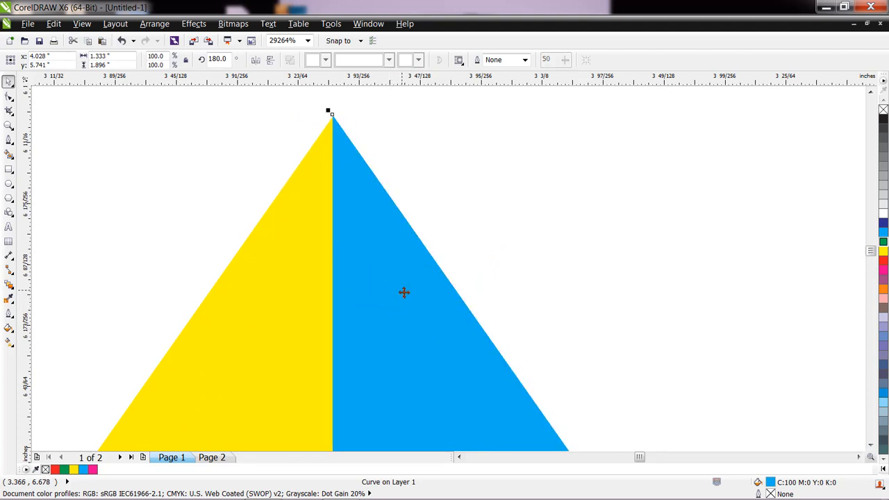
Step: Examine the seam between the yellow and cyan triangles from the kite's apex down to the horizontal centre line
scroll(403, 294, "down", 5)
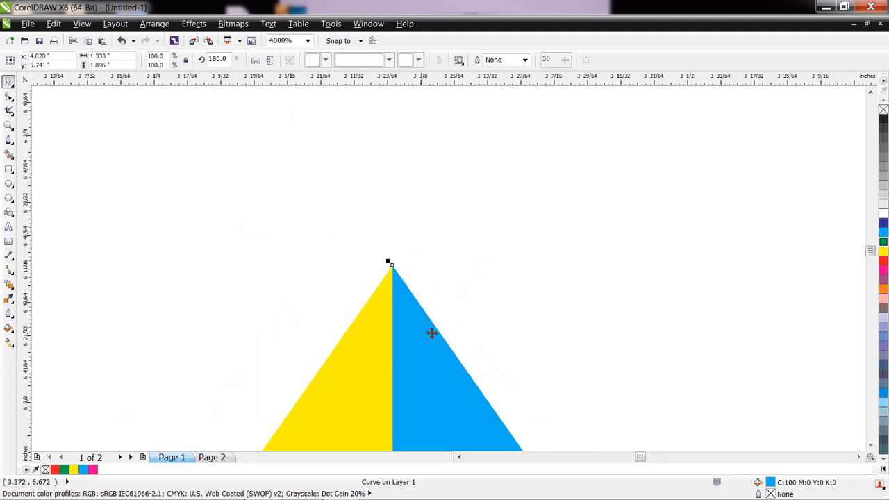
left_click(9, 127)
left_click(12, 130)
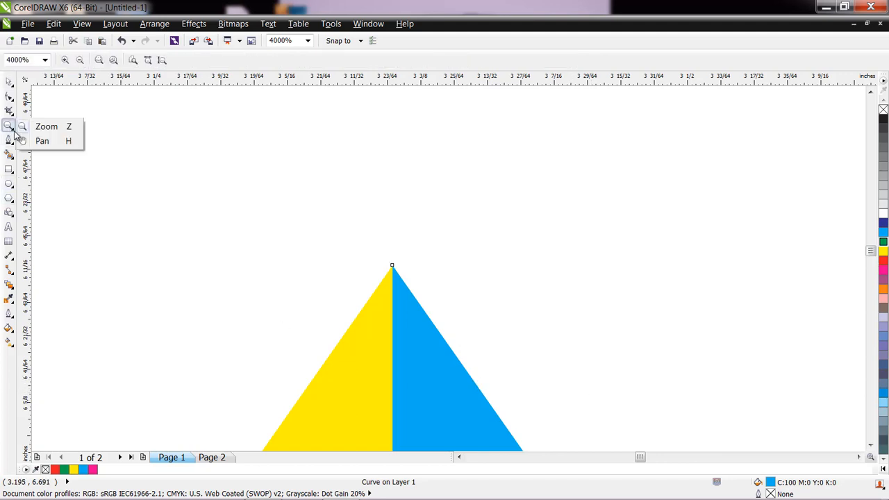
left_click(41, 141)
left_click_drag(391, 423, 394, 256)
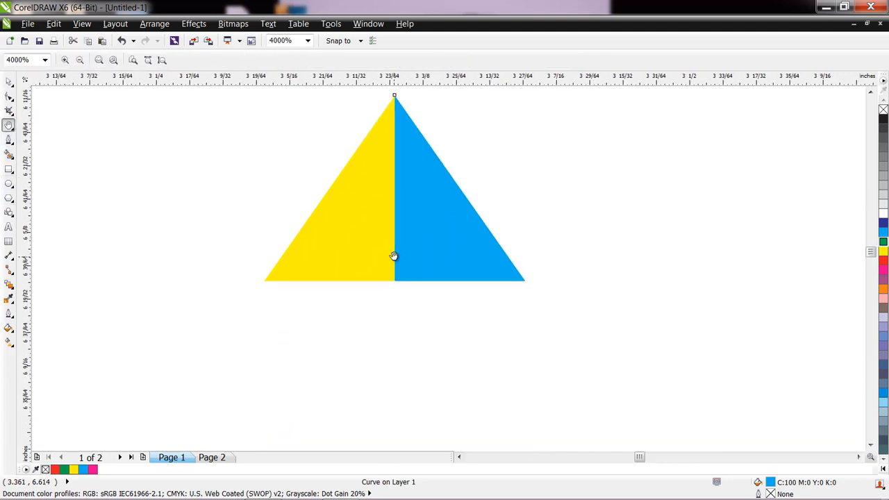
scroll(376, 387, "up", 2)
left_click_drag(376, 387, 372, 256)
left_click_drag(392, 404, 425, 245)
left_click_drag(434, 377, 481, 118)
left_click_drag(423, 447, 497, 94)
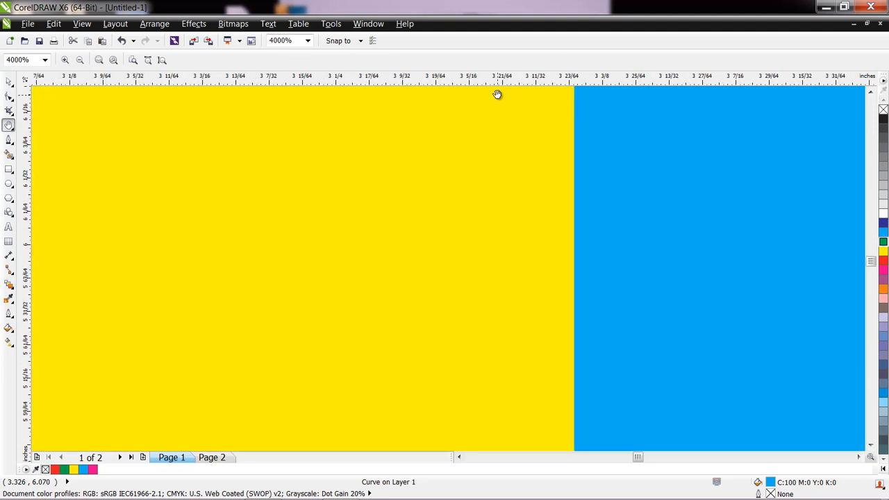
left_click_drag(467, 380, 560, 170)
left_click_drag(310, 329, 572, 268)
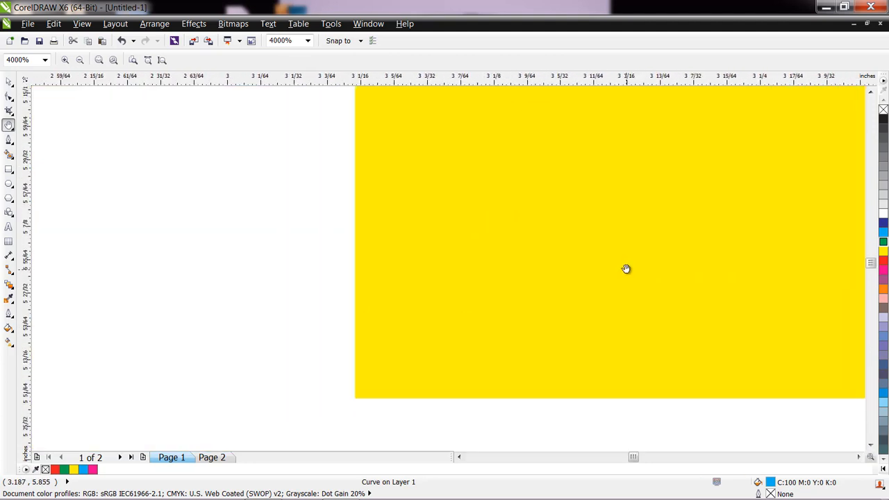
Step: Move the magenta triangle's outer corner node onto the yellow triangle's outer corner so both tips coincide, then deselect the node
scroll(436, 326, "down", 5)
left_click_drag(441, 385, 564, 174)
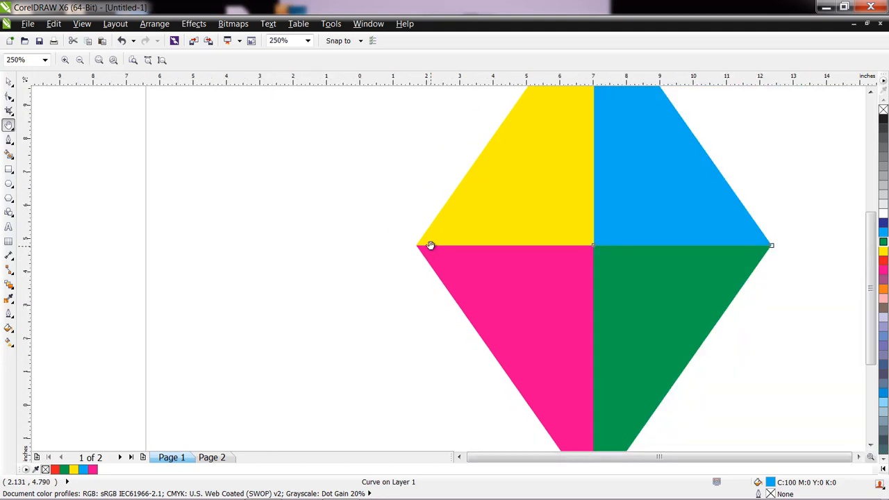
scroll(429, 247, "down", 4)
scroll(434, 247, "up", 11)
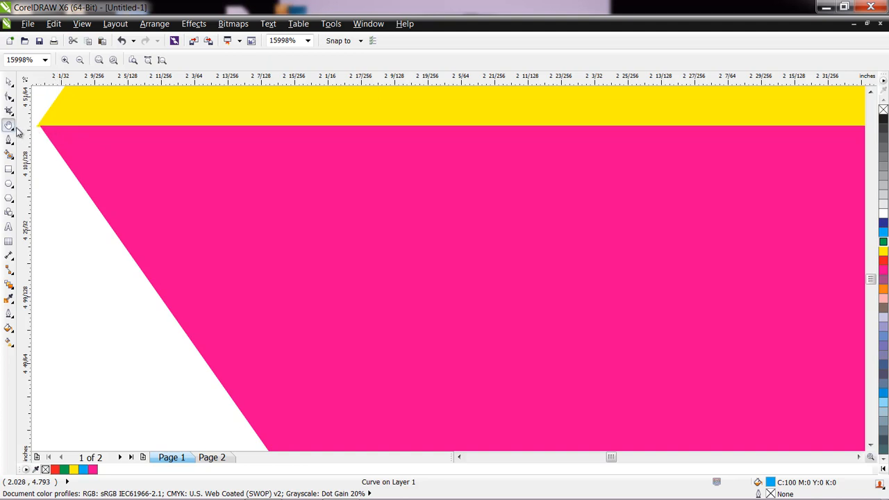
left_click_drag(95, 141, 201, 179)
scroll(139, 159, "up", 2)
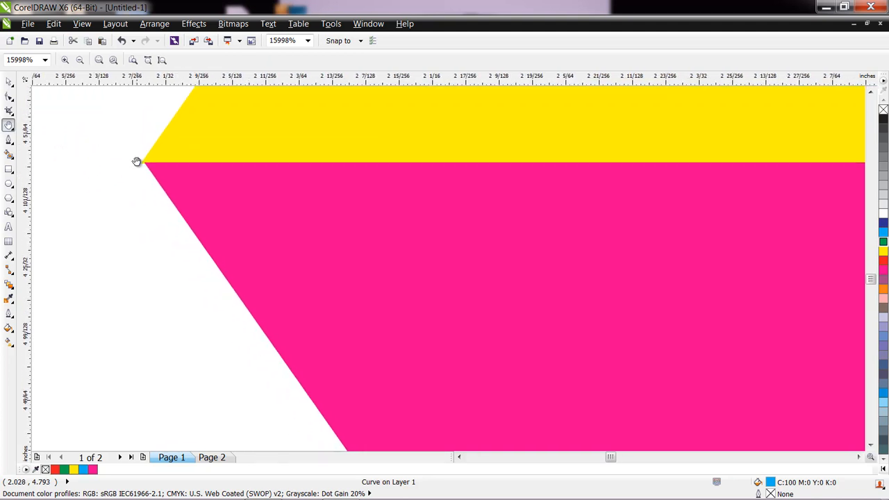
left_click(9, 97)
left_click(242, 209)
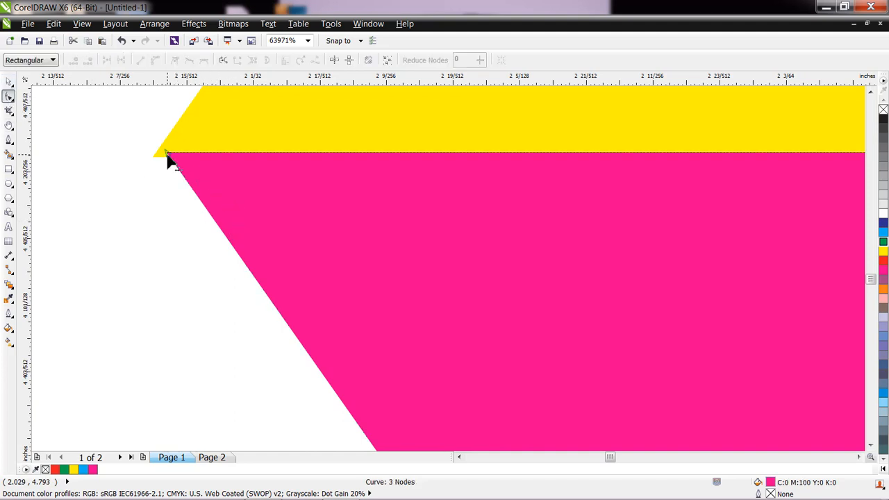
left_click_drag(168, 154, 156, 157)
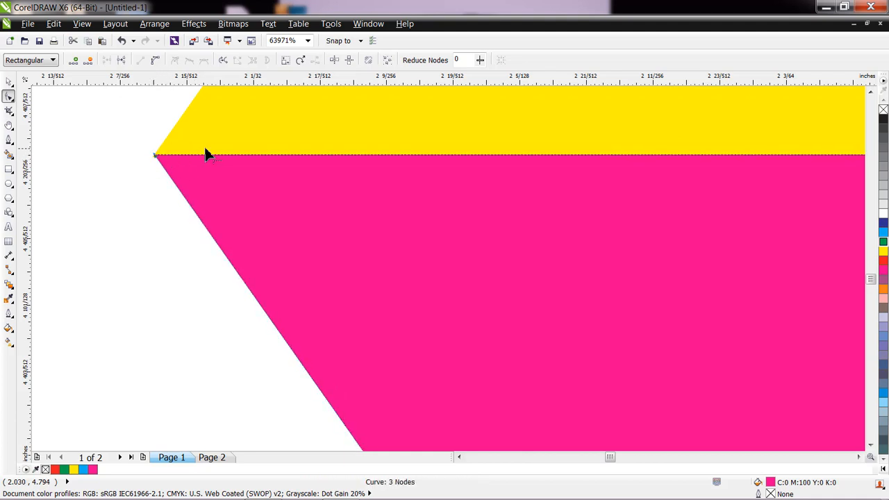
left_click(217, 183)
Step: Move the cyan triangle's outer corner node inward so it coincides with the green triangle's outer corner
scroll(216, 183, "down", 7)
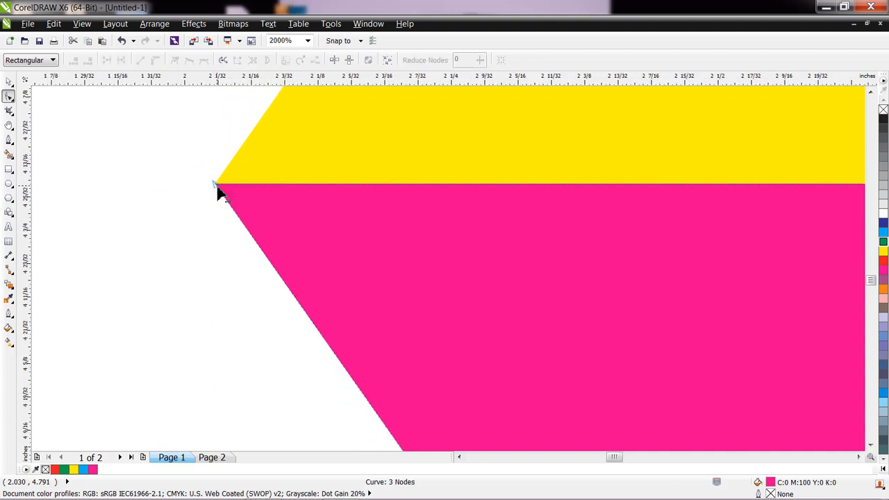
left_click(9, 126)
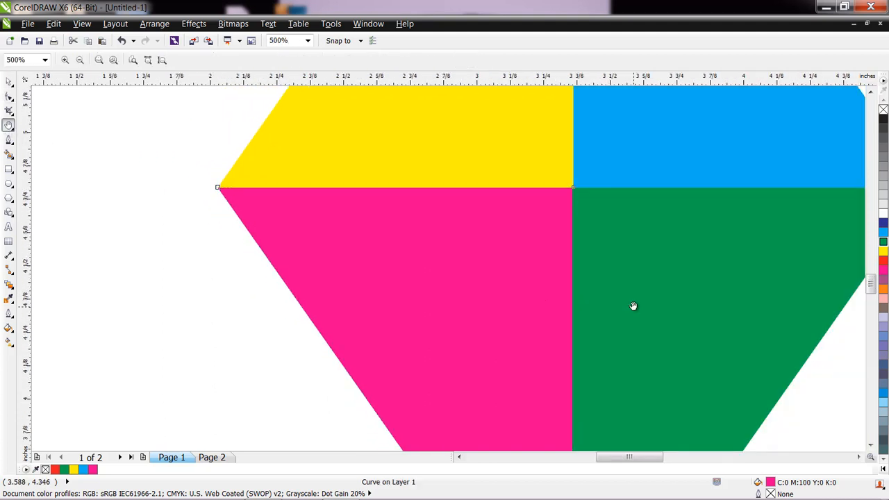
left_click_drag(633, 304, 360, 303)
scroll(539, 235, "up", 4)
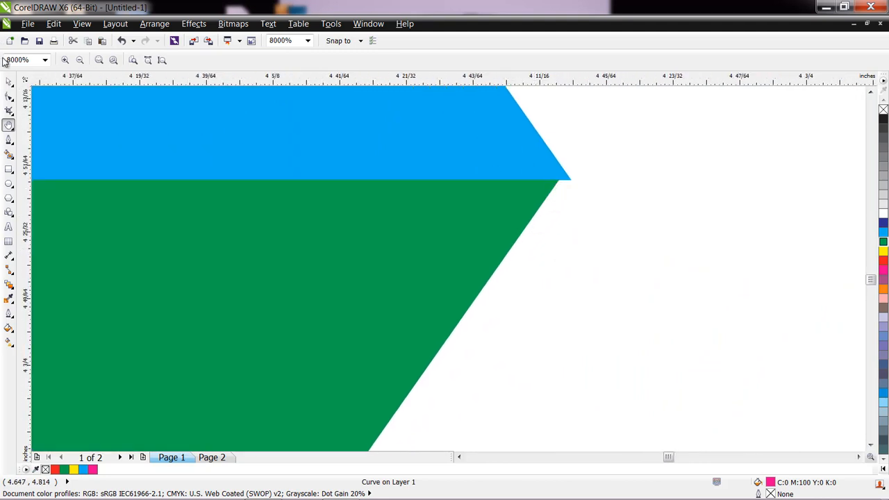
left_click(8, 97)
left_click(528, 164)
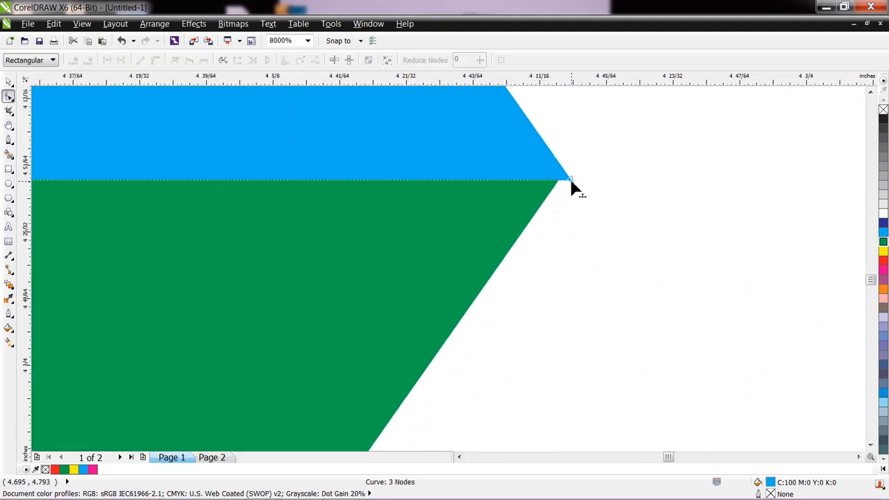
left_click_drag(571, 182, 560, 180)
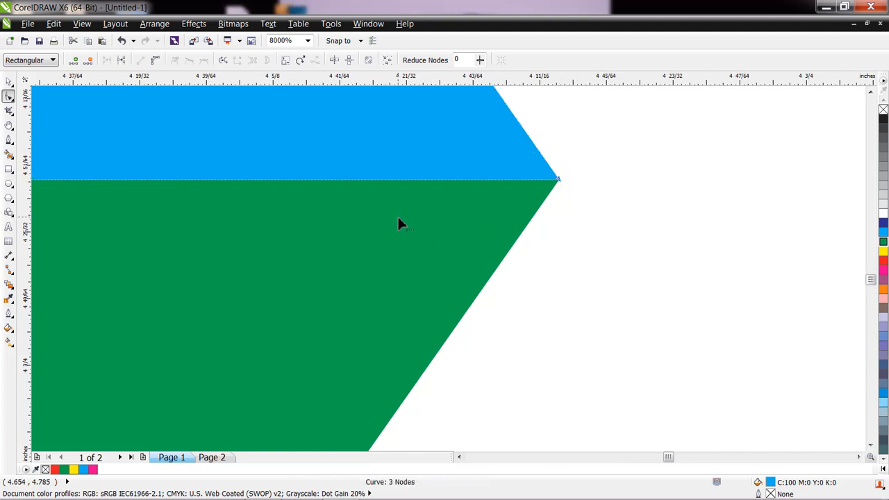
Step: Place a horizontal and a vertical guideline through the point where the yellow and cyan triangles meet at the kite's centre
scroll(400, 222, "down", 1)
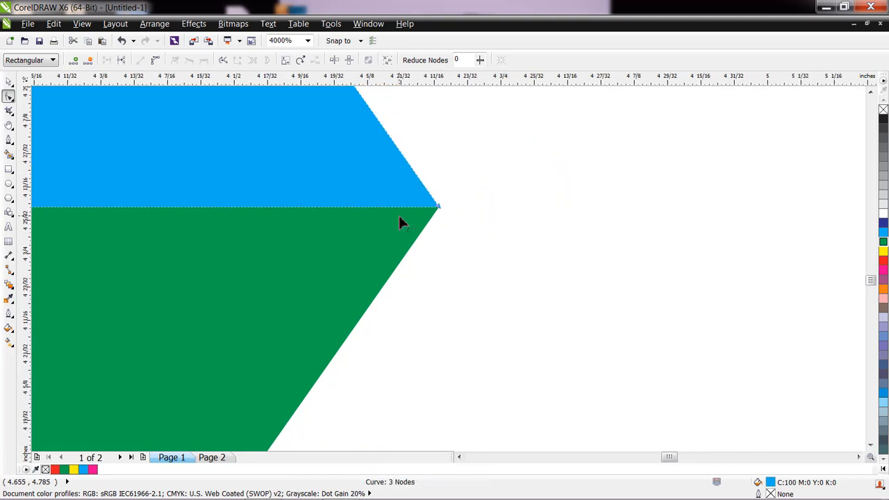
left_click(9, 125)
left_click_drag(108, 229, 496, 253)
scroll(386, 265, "down", 2)
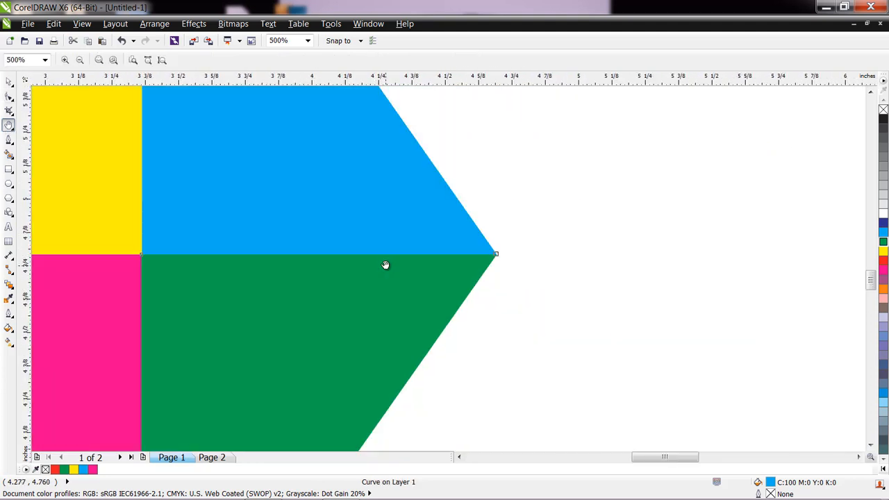
left_click_drag(137, 285, 262, 250)
scroll(262, 237, "up", 3)
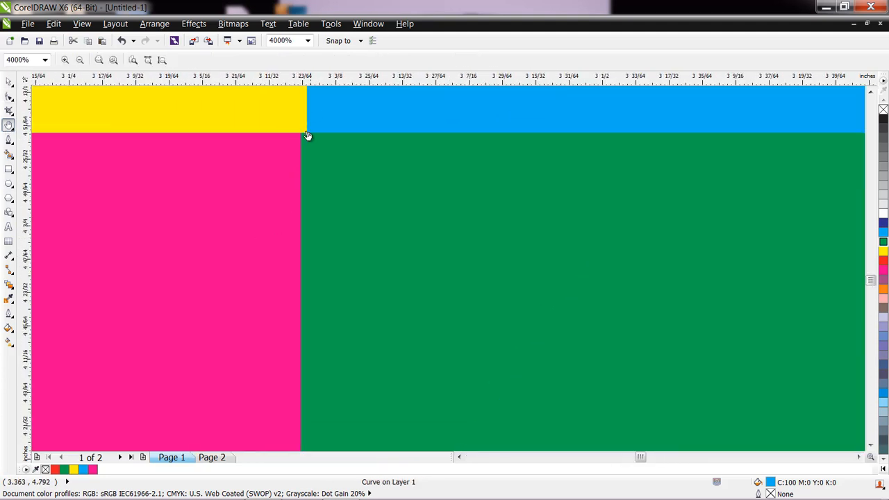
scroll(309, 132, "up", 2)
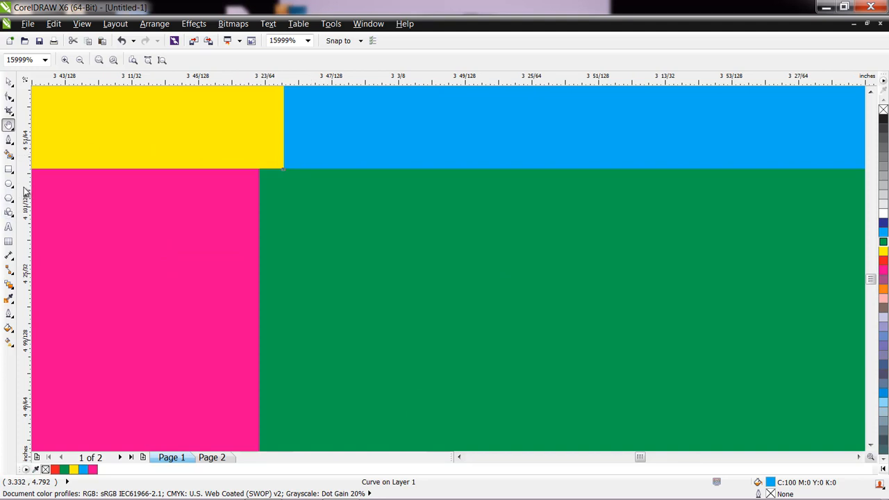
left_click(284, 217)
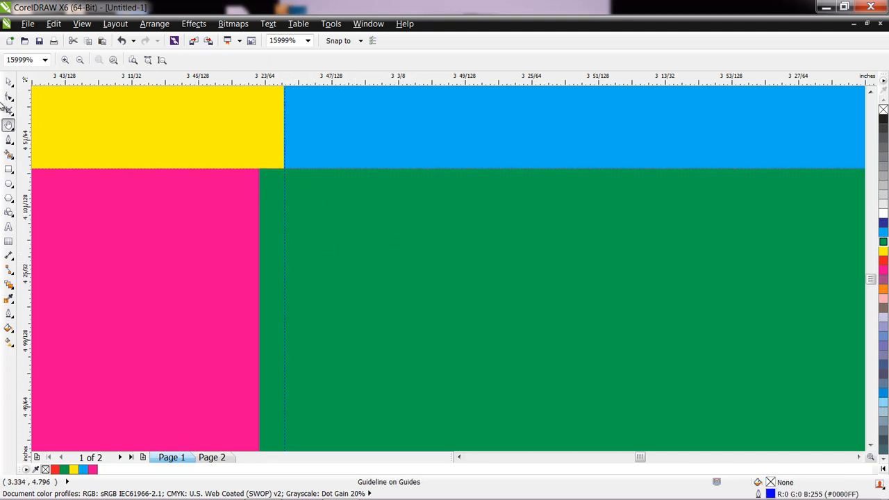
Step: Move the green triangle right until its inner corner sits on the intersection of the two guidelines
left_click(9, 83)
left_click_drag(367, 286, 392, 292)
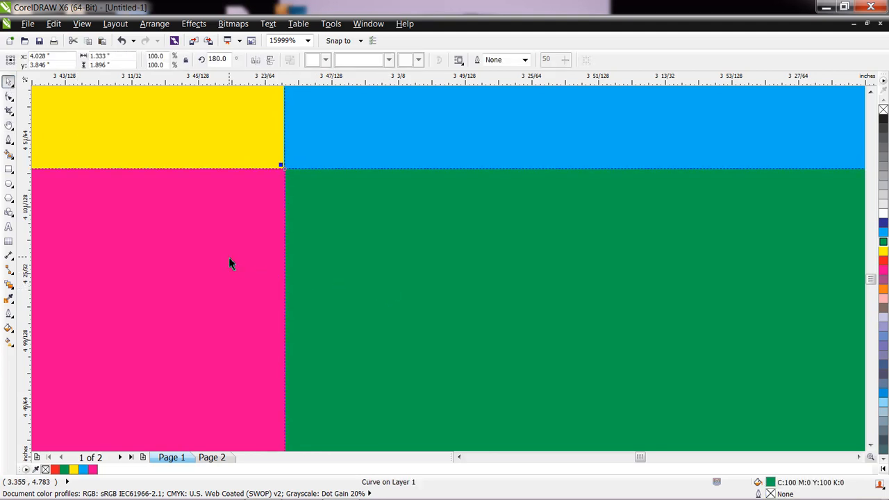
scroll(326, 258, "down", 2)
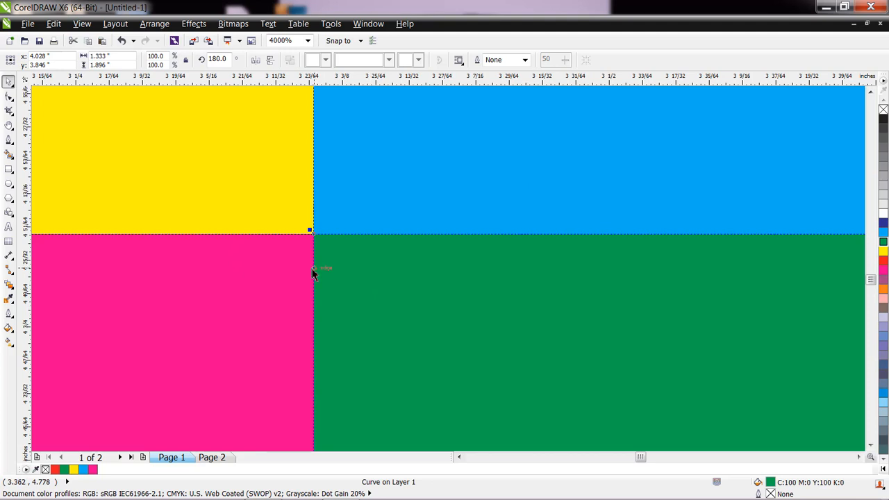
scroll(345, 283, "down", 2)
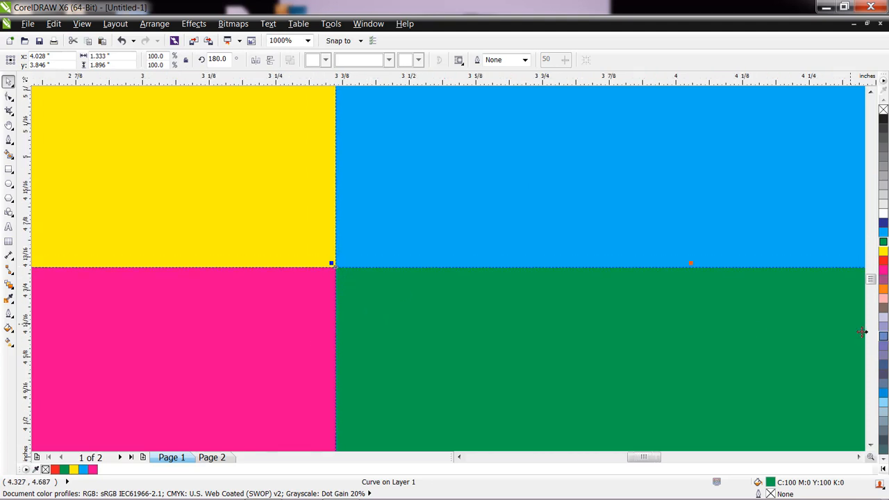
scroll(494, 302, "down", 3)
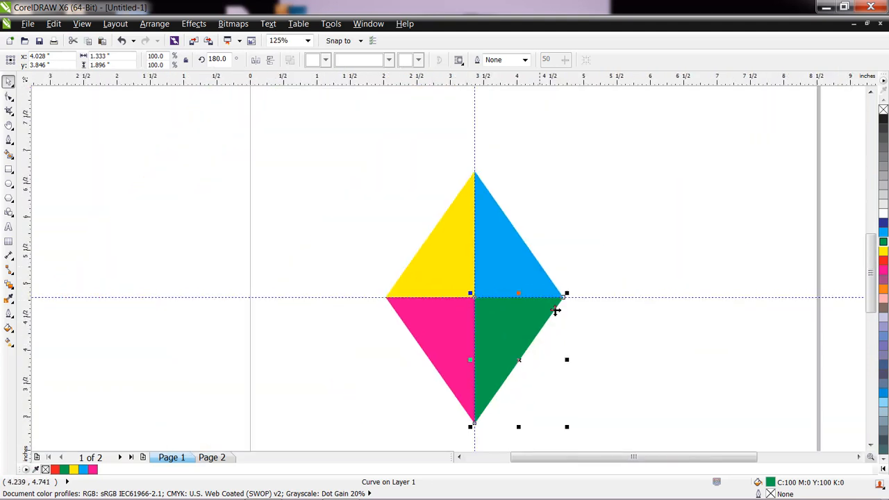
Step: Extend the cyan triangle's outer corner node along the horizontal guideline to the green triangle's outer corner
left_click(8, 125)
left_click(31, 141)
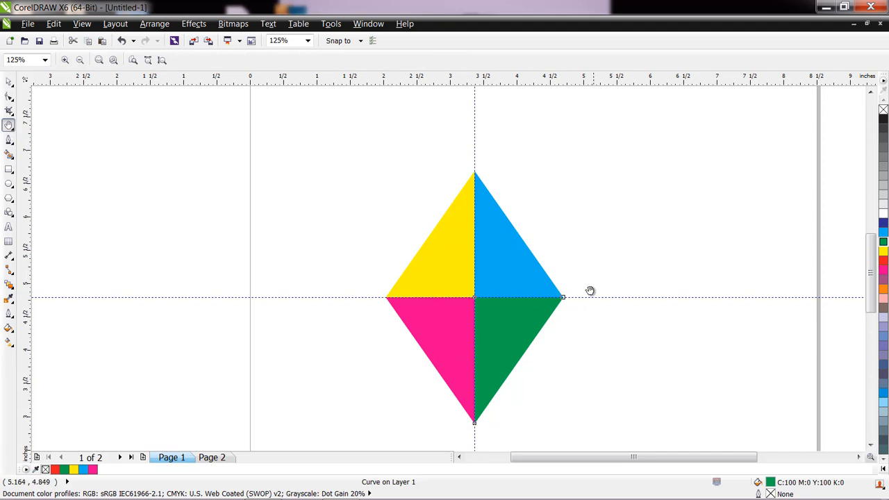
left_click_drag(583, 293, 429, 282)
scroll(429, 282, "up", 7)
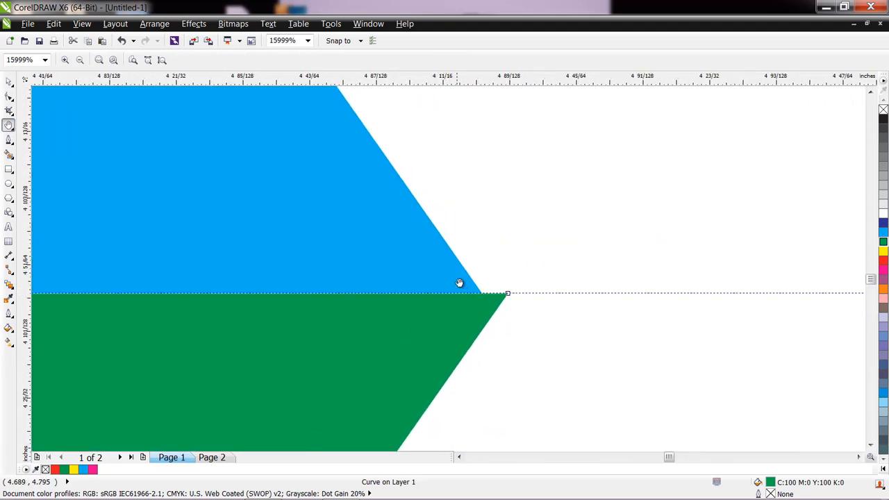
left_click(9, 97)
left_click(403, 254)
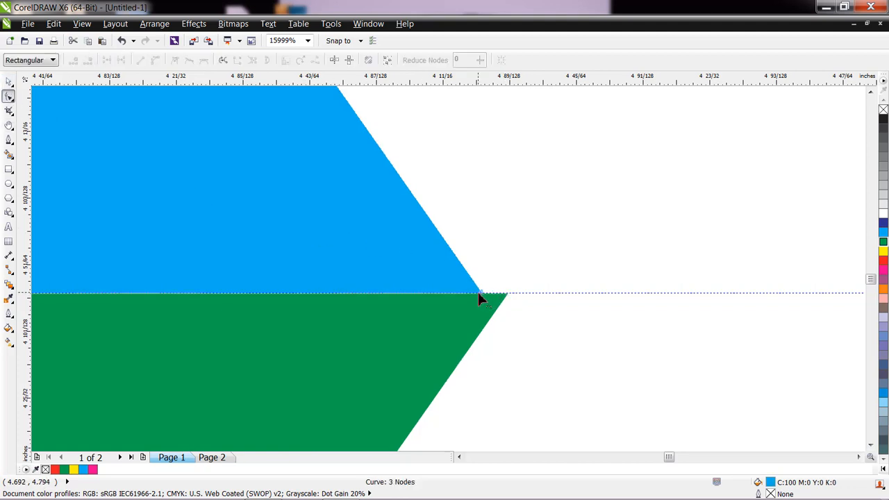
left_click_drag(480, 291, 508, 293)
scroll(418, 263, "down", 5)
scroll(418, 266, "down", 2)
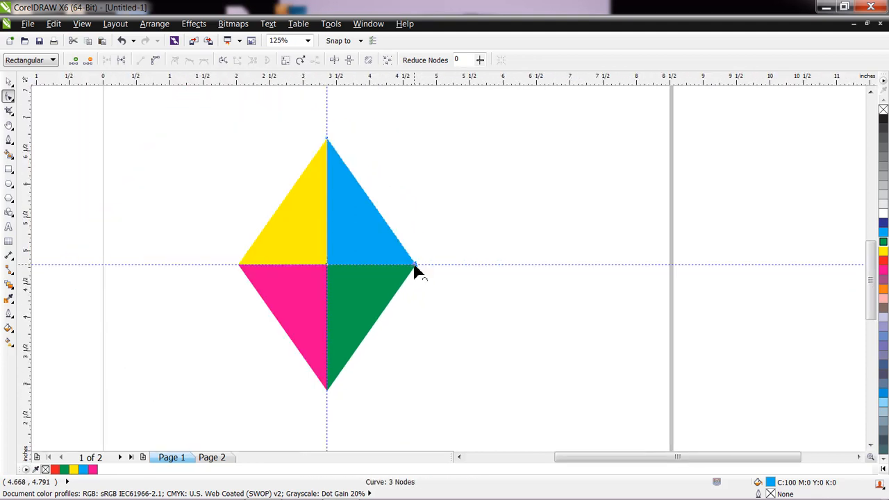
Step: Move the magenta triangle's bottom tip node left onto the vertical guideline so it no longer overlaps the green triangle
scroll(238, 267, "up", 3)
scroll(248, 267, "up", 2)
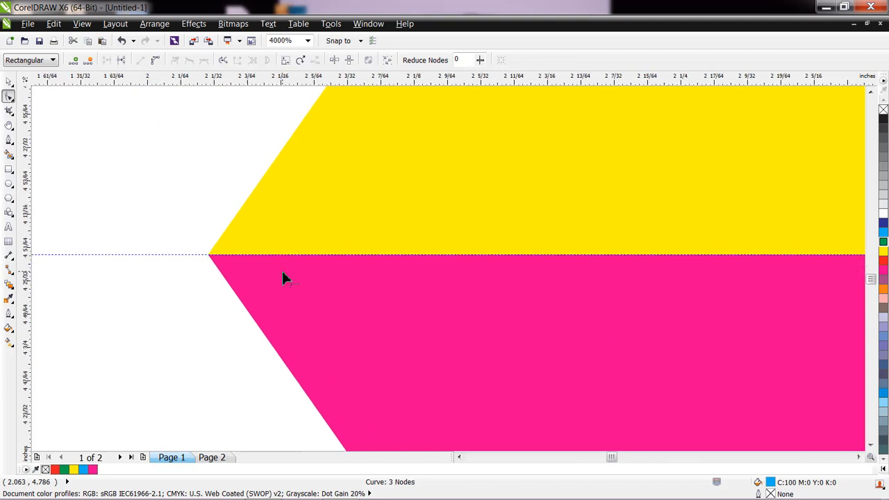
scroll(282, 271, "down", 5)
scroll(376, 402, "up", 7)
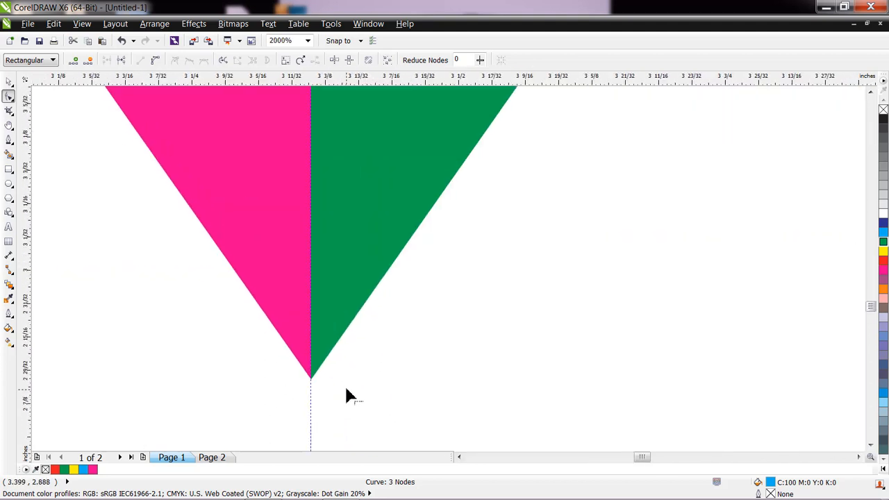
scroll(275, 378, "up", 1)
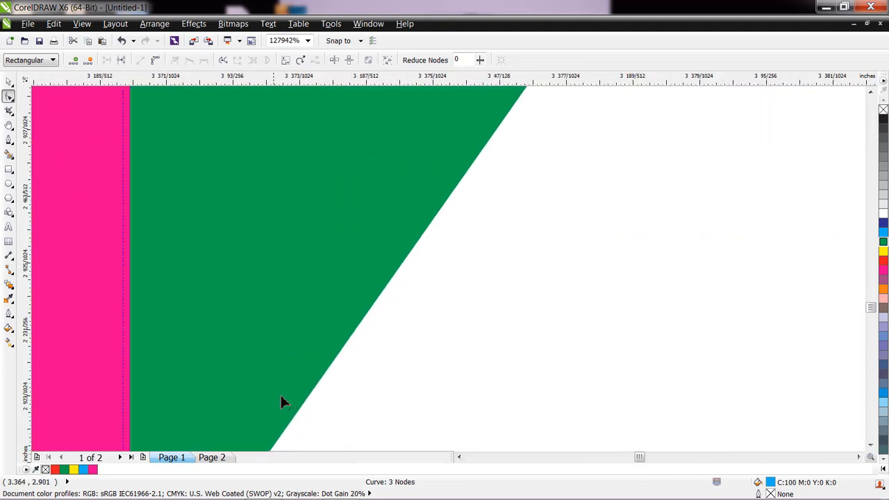
left_click(9, 125)
left_click_drag(191, 316, 282, 187)
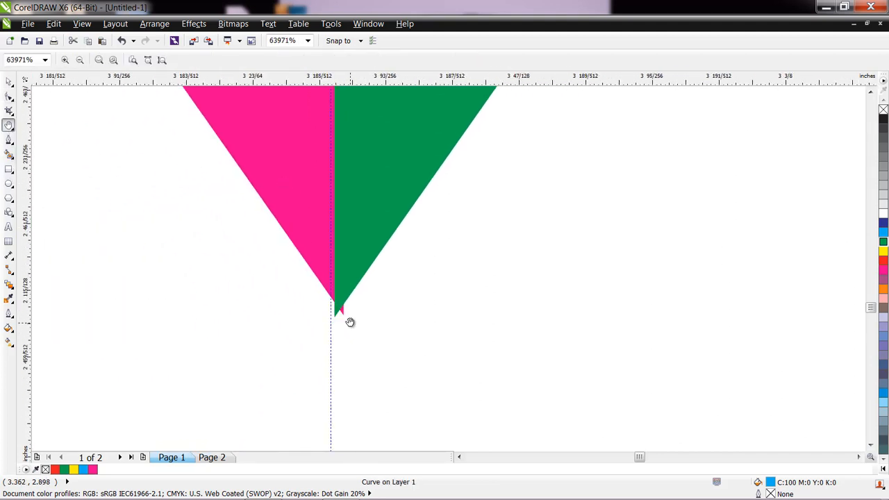
scroll(344, 318, "up", 3)
left_click(7, 98)
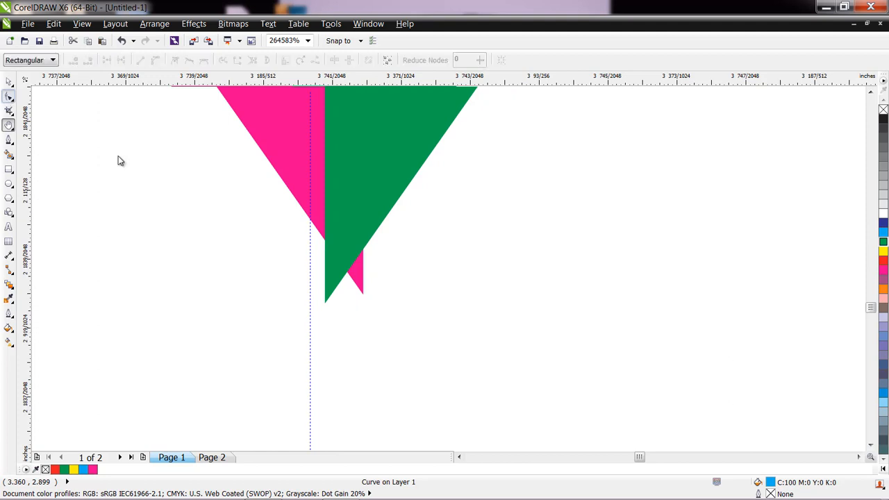
left_click(358, 278)
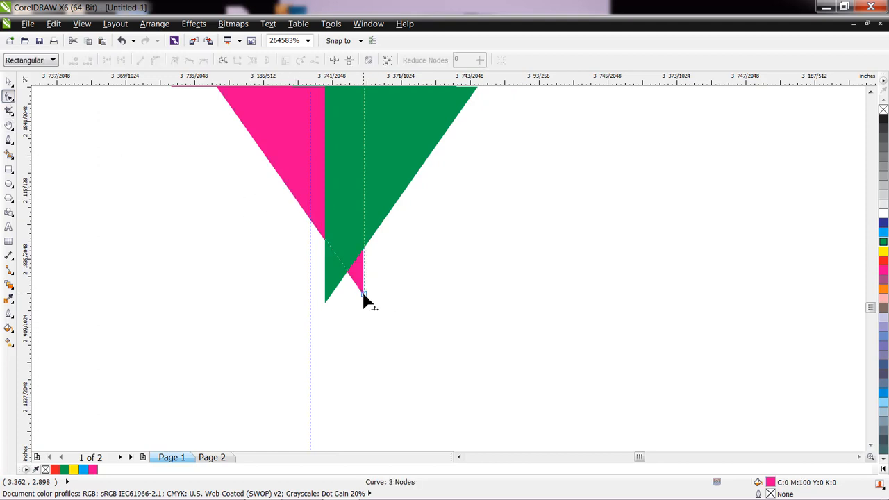
left_click_drag(362, 293, 334, 284)
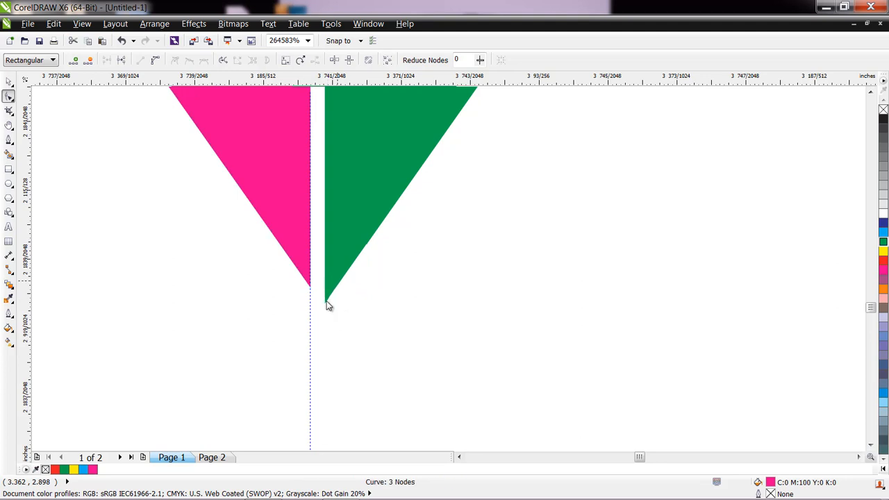
Step: Move the green triangle's bottom tip node left onto the vertical guideline to meet the magenta triangle's tip
left_click(326, 303)
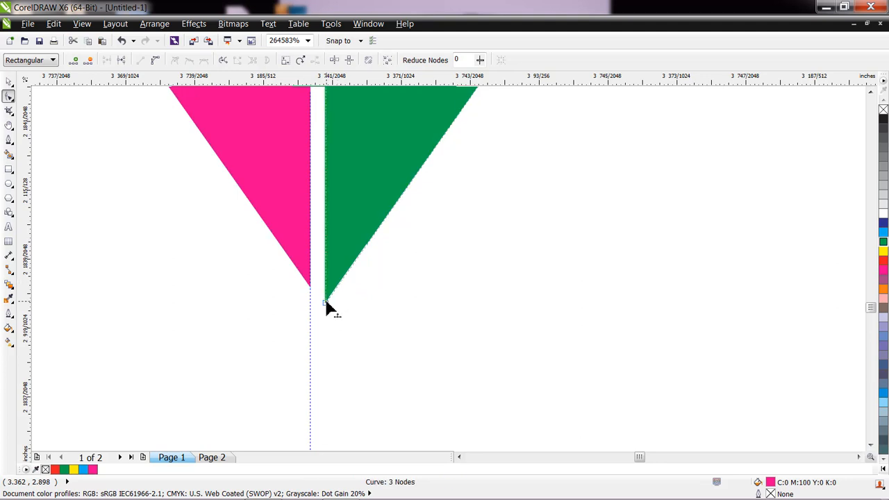
left_click(369, 312)
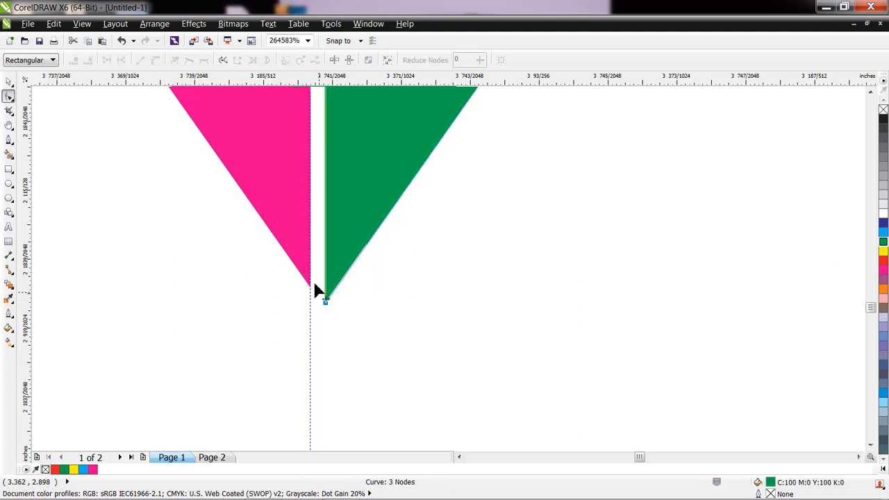
mouse_move(321, 295)
left_mouse_down()
mouse_move(310, 284)
mouse_move(313, 293)
left_mouse_up()
scroll(366, 300, "down", 3)
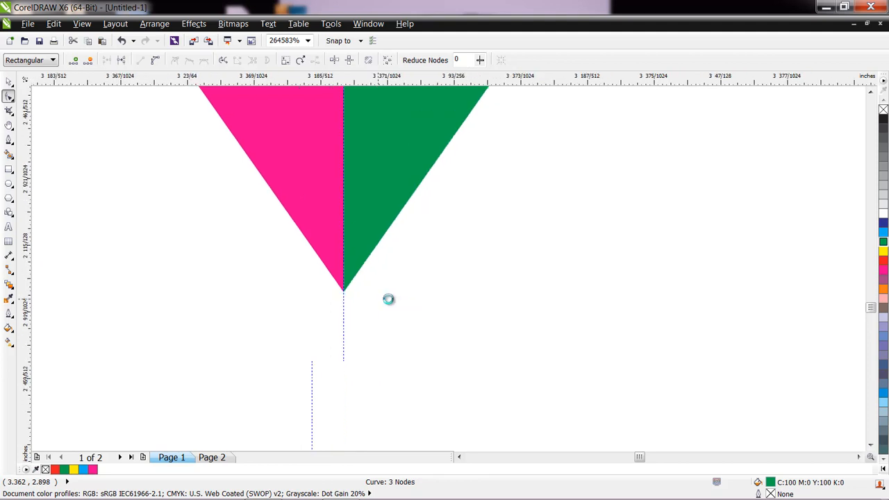
Step: Examine the whole kite to check how its four triangles meet along the guidelines
left_click(10, 126)
left_click(17, 133)
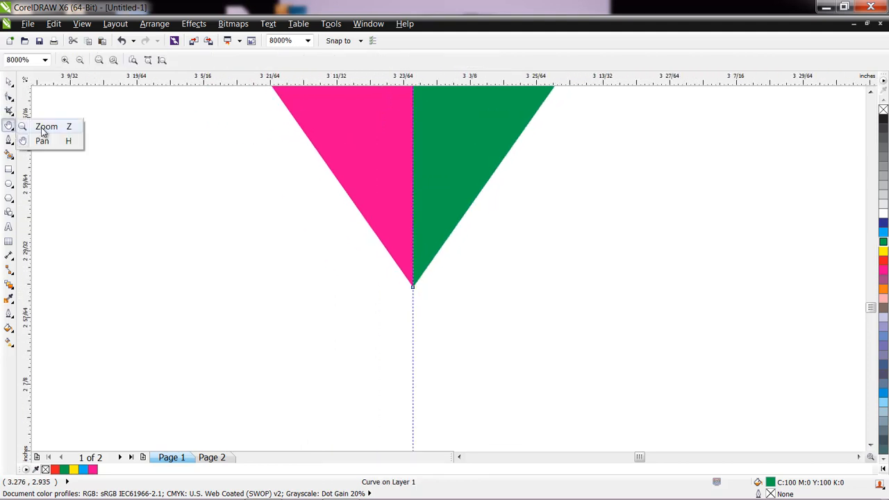
left_click(43, 130)
right_click(419, 173)
right_click(471, 142)
right_click(477, 135)
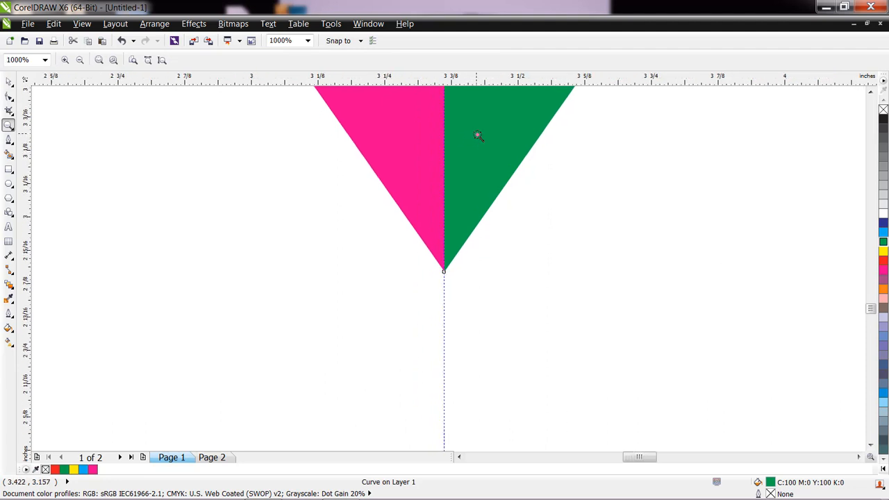
right_click(477, 137)
right_click(475, 136)
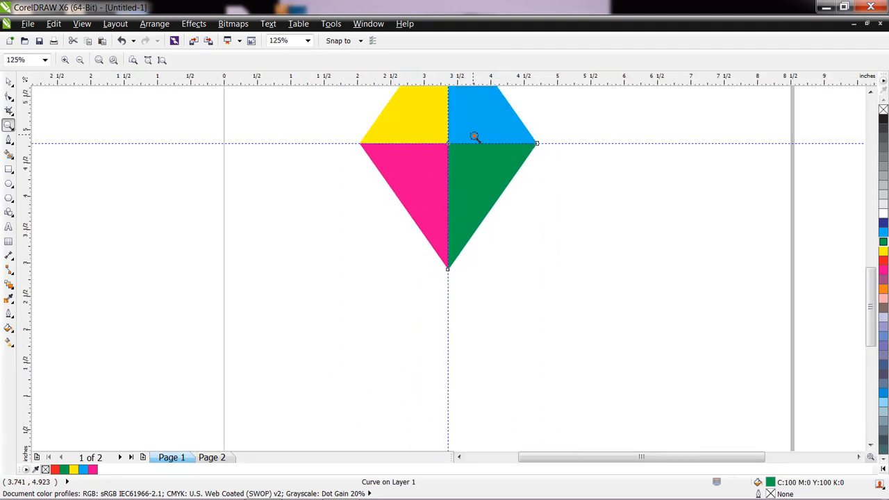
right_click(479, 125)
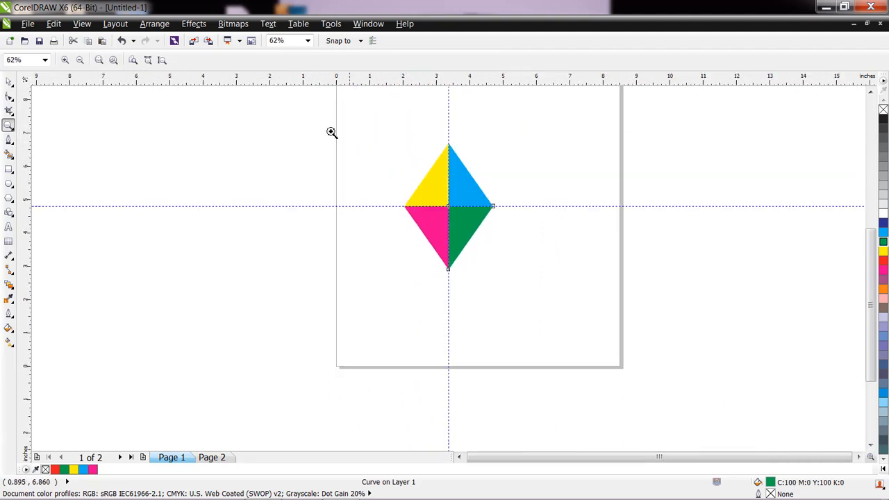
left_click_drag(391, 136, 526, 267)
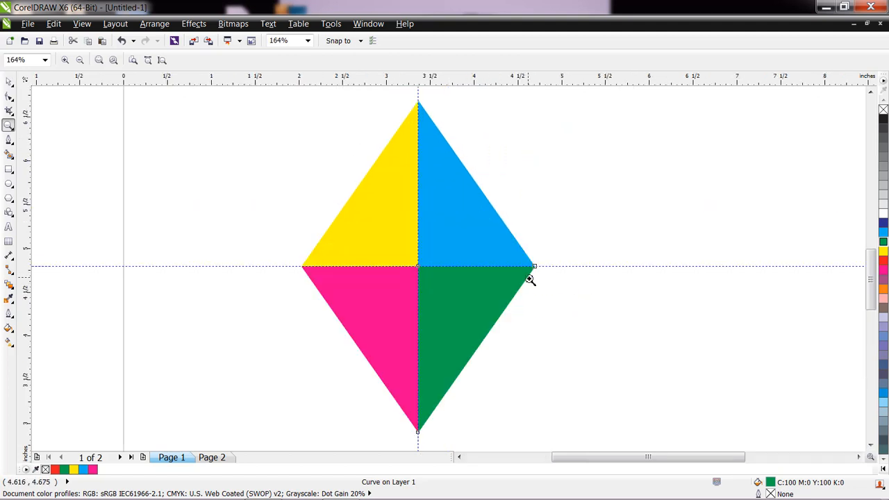
left_click_drag(308, 108, 587, 432)
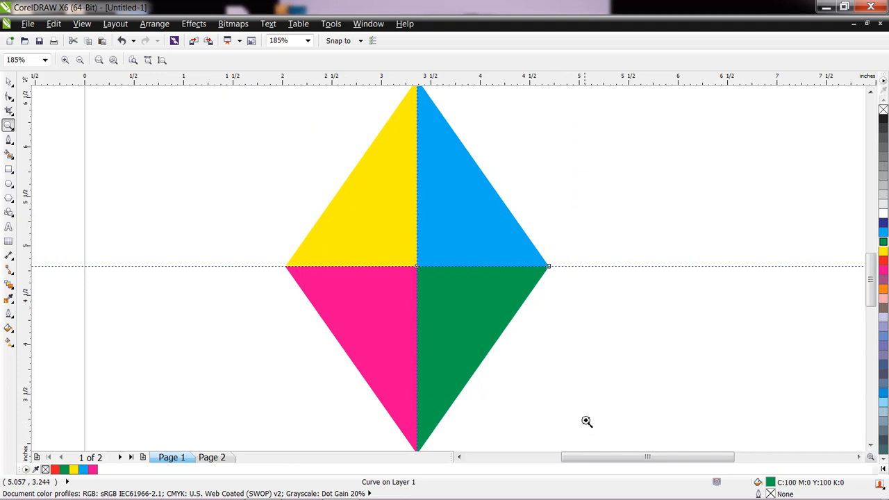
Step: Select all four kite triangles and group them into one object
left_click(8, 81)
scroll(323, 163, "down", 2)
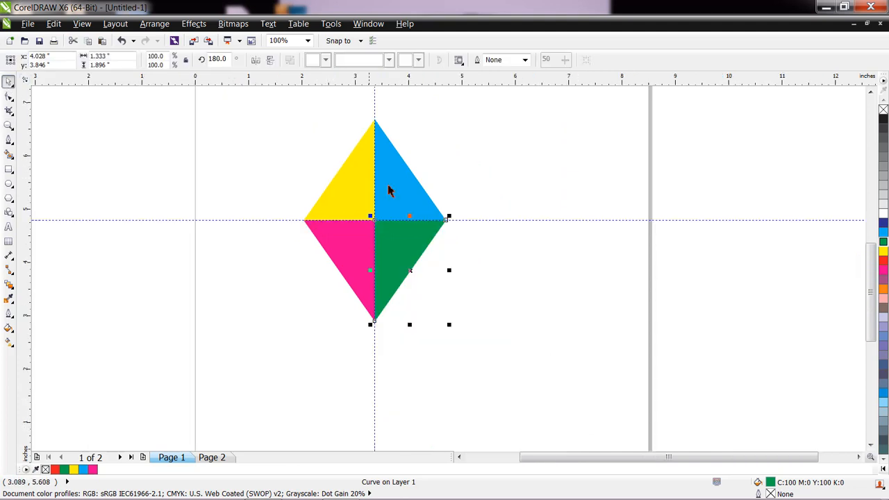
left_click(517, 176)
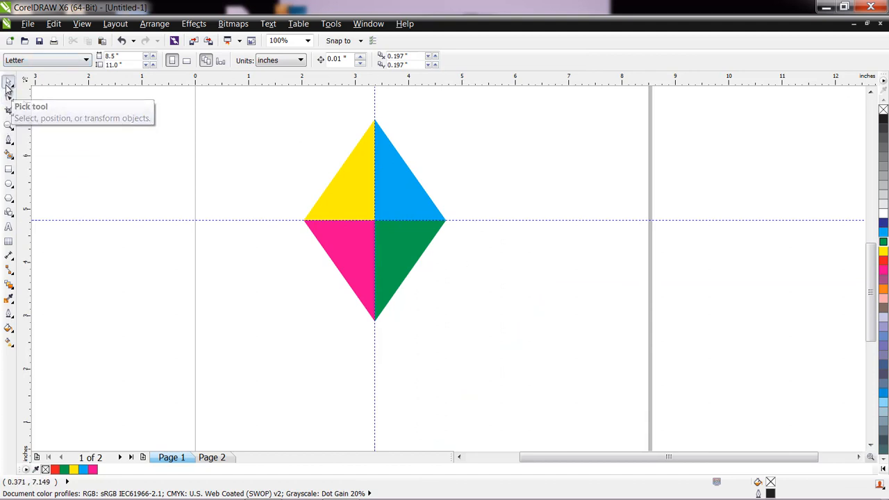
left_click_drag(393, 201, 525, 362)
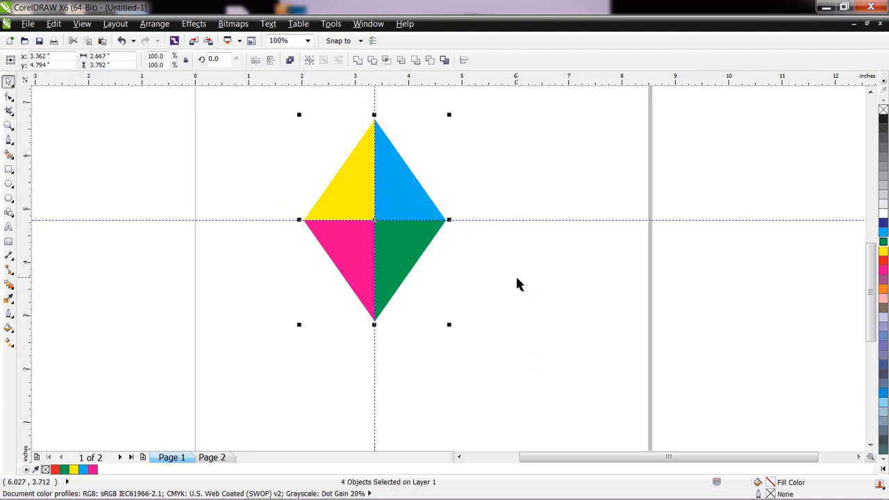
key("ctrl+g")
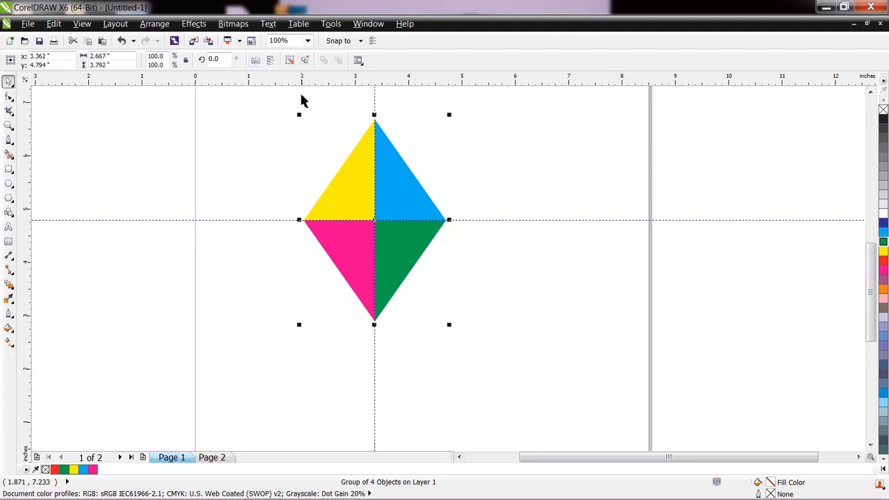
Step: Move the grouped kite right, clear of the guideline intersection, and delete the guidelines
left_click_drag(445, 217, 535, 210)
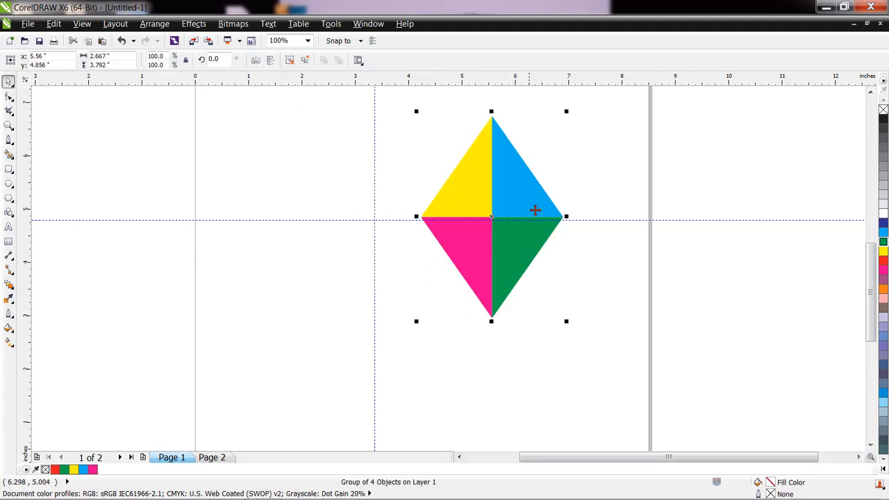
left_click(393, 221)
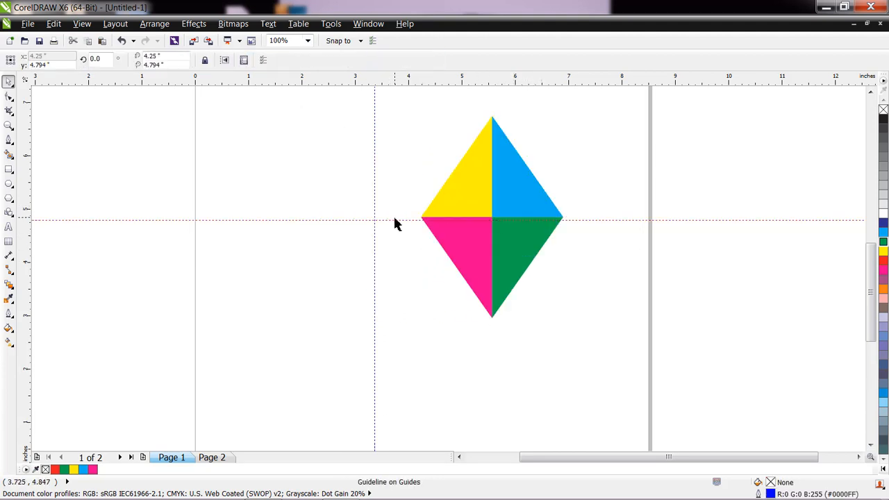
key("Delete")
Step: Move the kite back left on the page and tilt it counterclockwise so its upper tip leans left
left_click_drag(508, 237, 388, 240)
left_click_drag(446, 329, 480, 292)
left_click(514, 301)
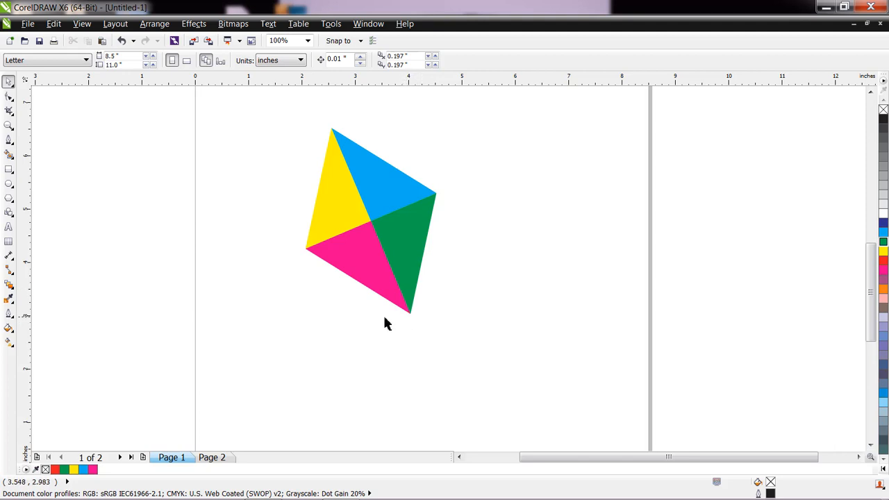
Step: Examine the kite's bows and tail in the reference sketch on Page 2, returning to Page 1
scroll(414, 343, "up", 10)
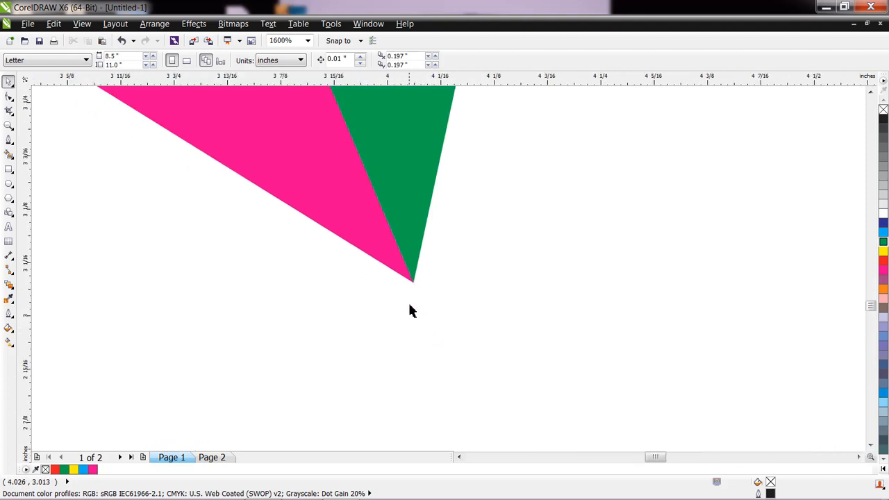
left_click(223, 458)
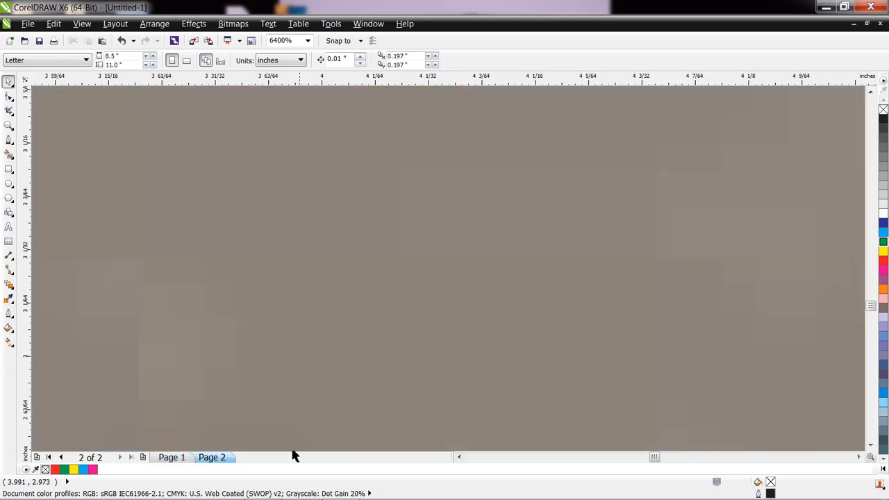
scroll(451, 345, "down", 8)
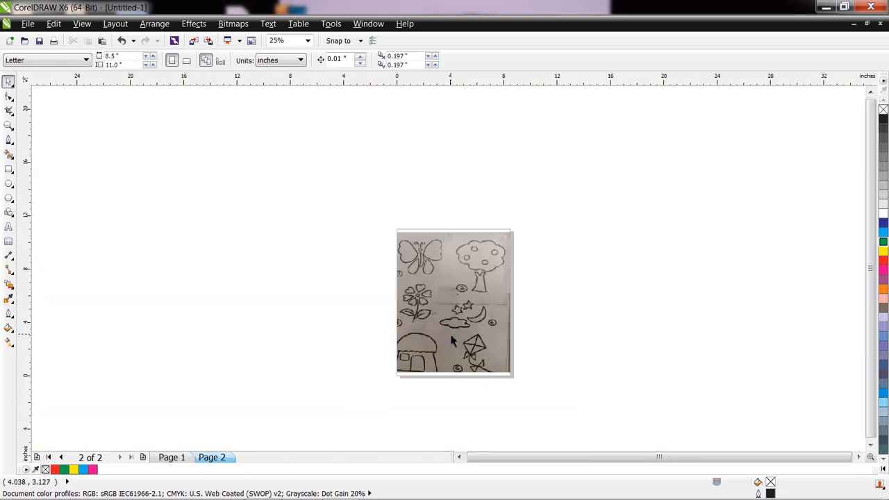
scroll(475, 366, "up", 3)
scroll(474, 365, "up", 2)
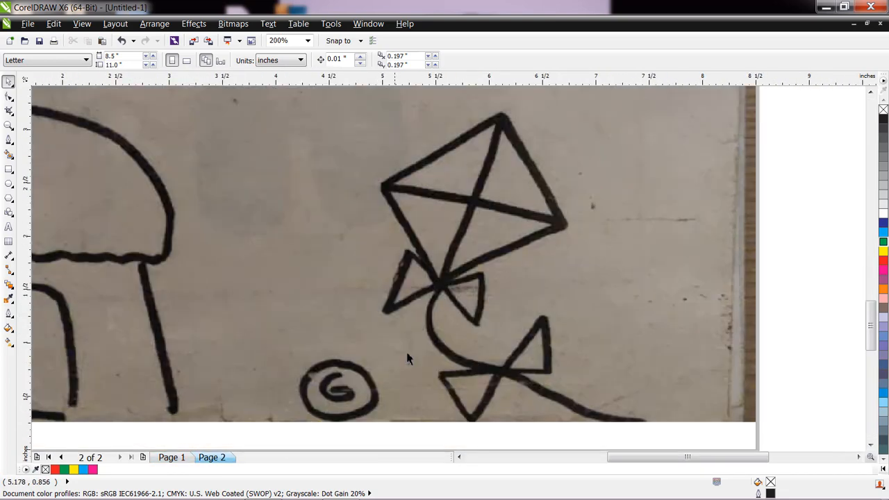
left_click(182, 459)
scroll(291, 239, "down", 1)
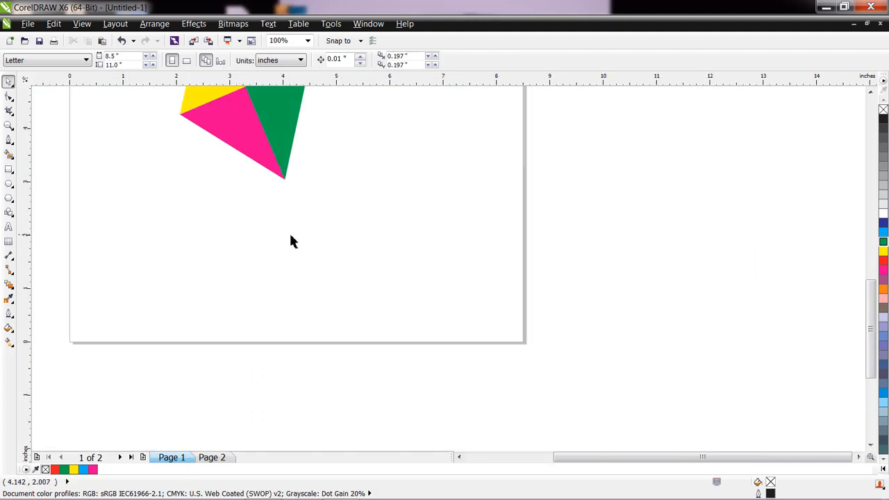
Step: Draw a Bézier triangle about 0.62 by 0.81 inches from the kite's bottom tip and fill it dark blue
left_click(15, 146)
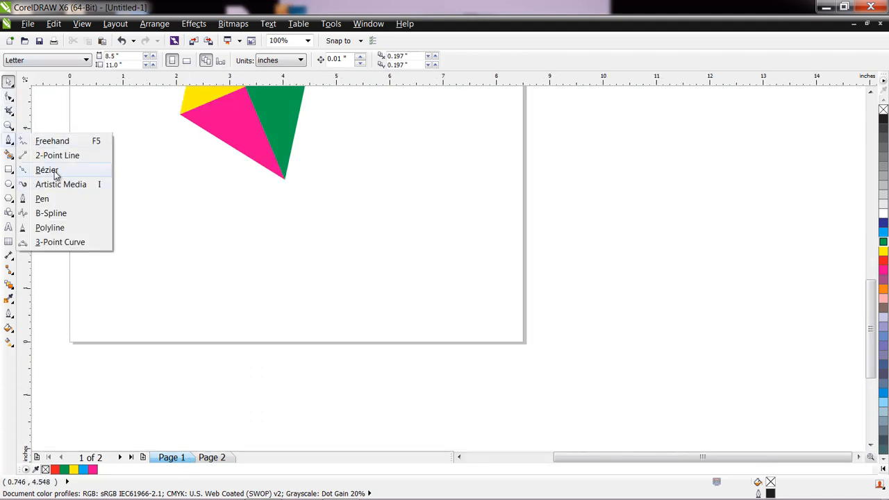
left_click(50, 172)
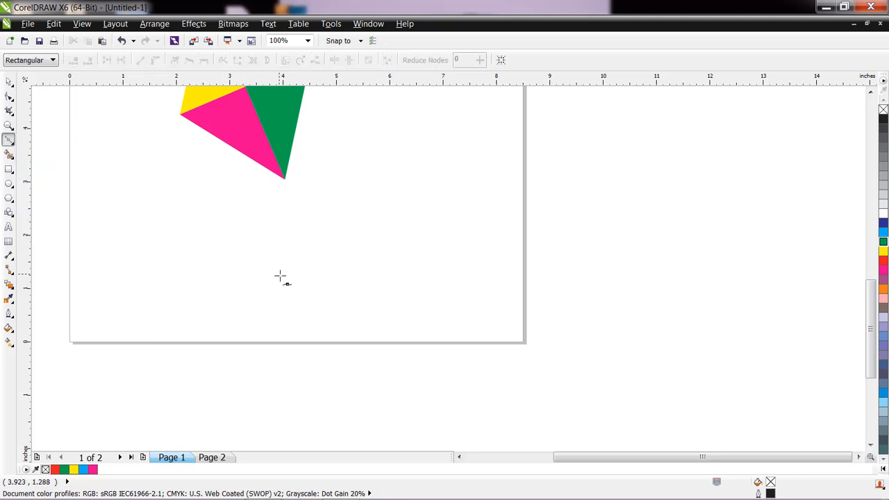
left_click(284, 179)
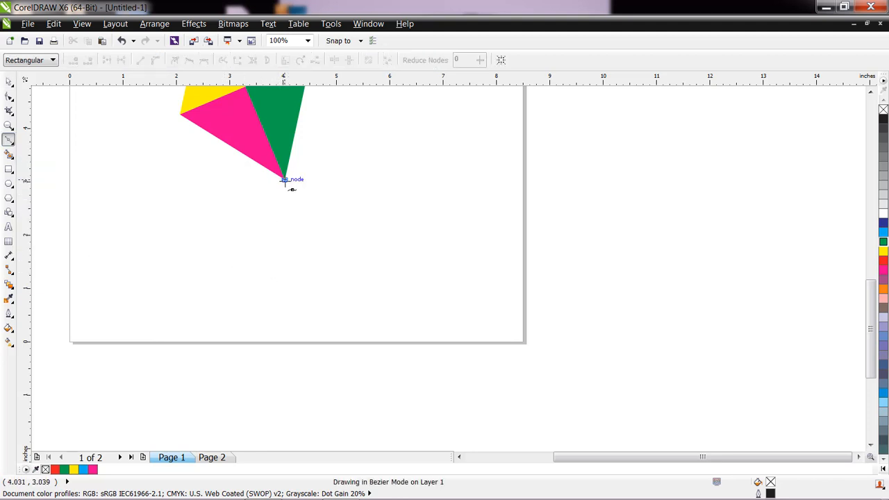
left_click(250, 185)
left_click(270, 224)
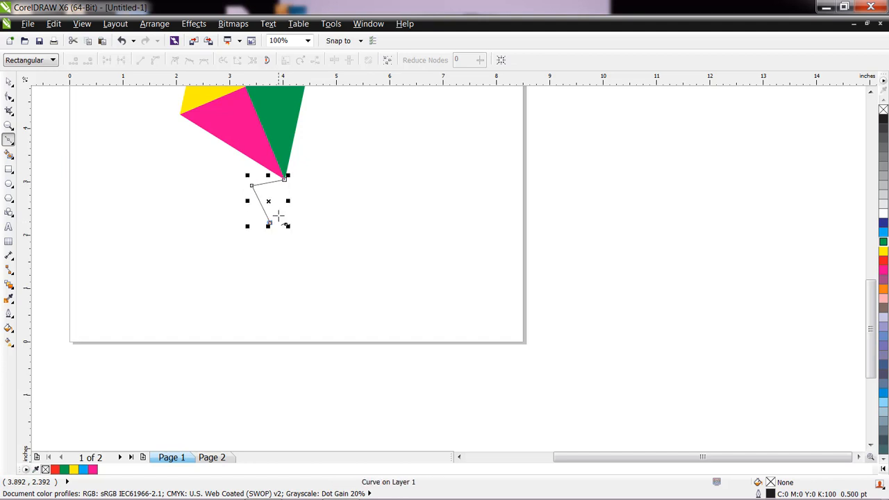
left_click(285, 180)
left_click(8, 82)
left_click(883, 223)
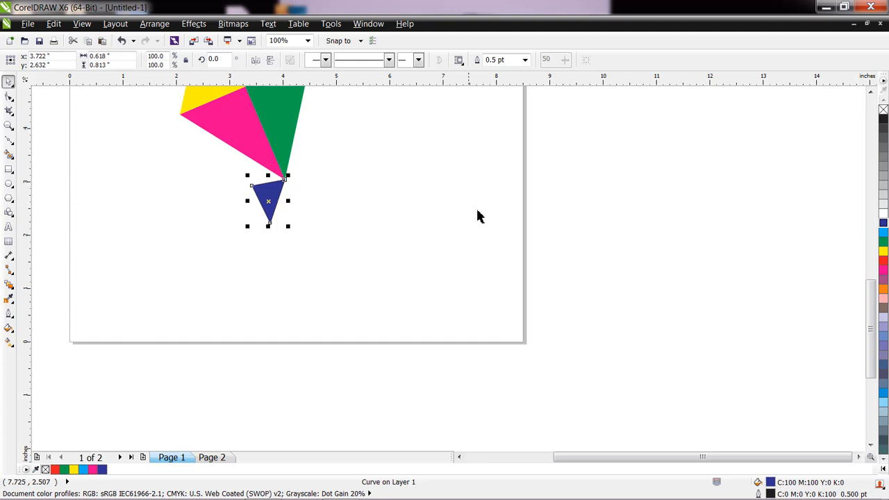
Step: Create a horizontally mirrored copy of the blue triangle, rotated about 41.6°, on the other side of the kite's bottom tip
left_click(256, 62)
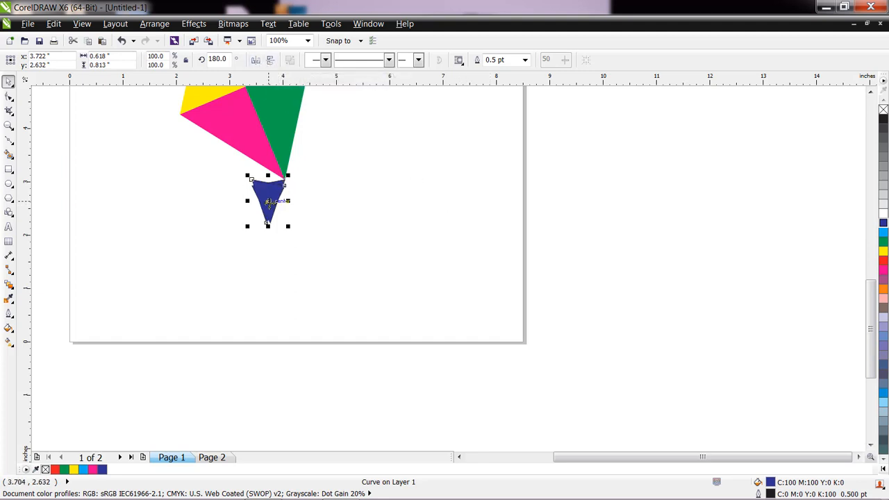
left_click_drag(270, 201, 307, 199)
left_click(256, 61)
scroll(284, 182, "up", 3)
left_click(327, 264)
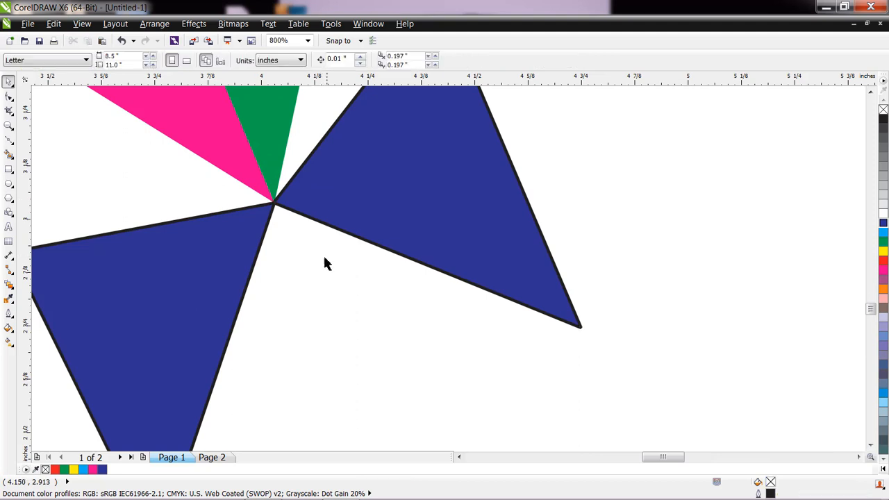
Step: Set the outline width of both blue bow triangles to None
left_click(386, 211)
left_click(525, 60)
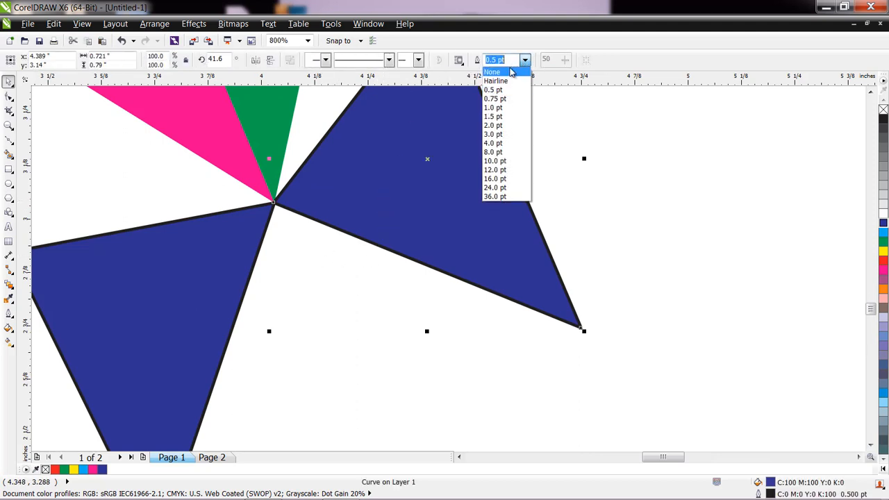
left_click(511, 72)
left_click(215, 278)
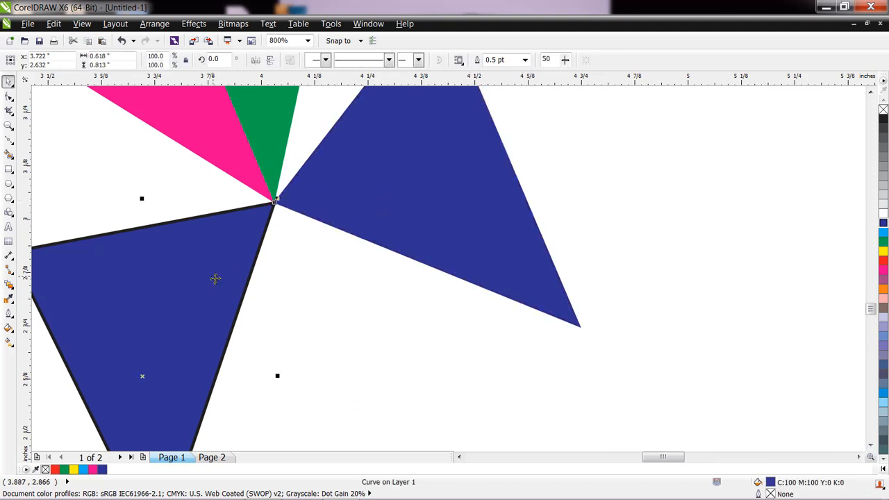
left_click(525, 60)
left_click(512, 71)
left_click(278, 229)
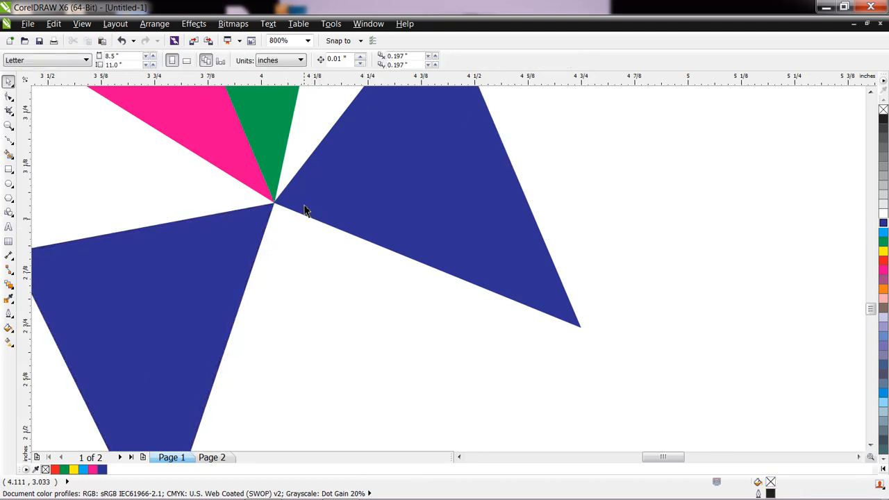
Step: Nudge the two blue bow triangles so their inner corners meet exactly at the kite's bottom tip
scroll(305, 211, "up", 3)
left_click(171, 248)
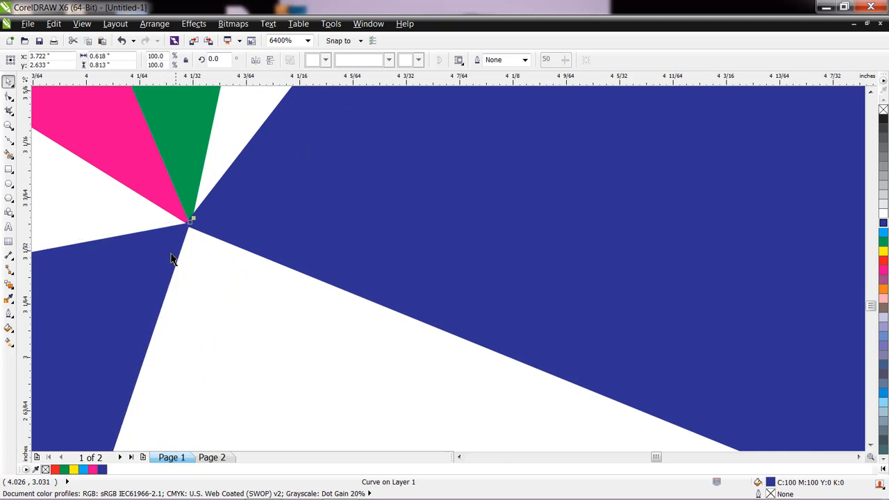
left_click(271, 299)
left_click(249, 234)
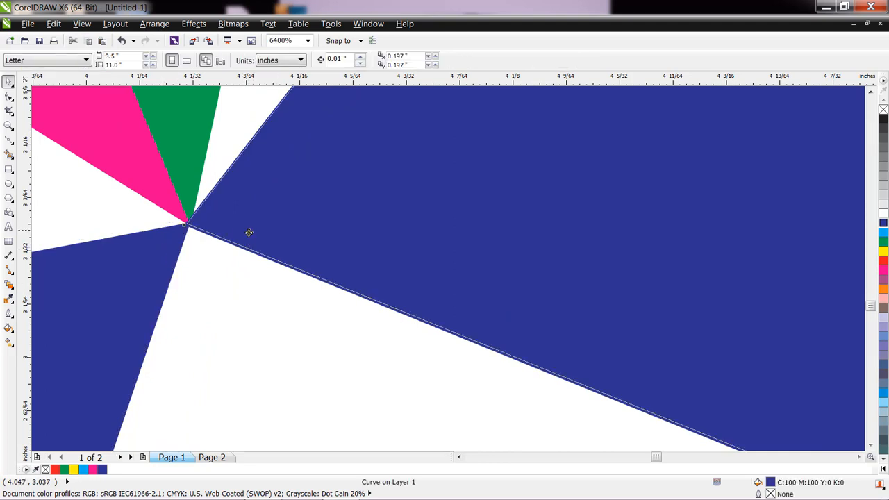
left_click(178, 246)
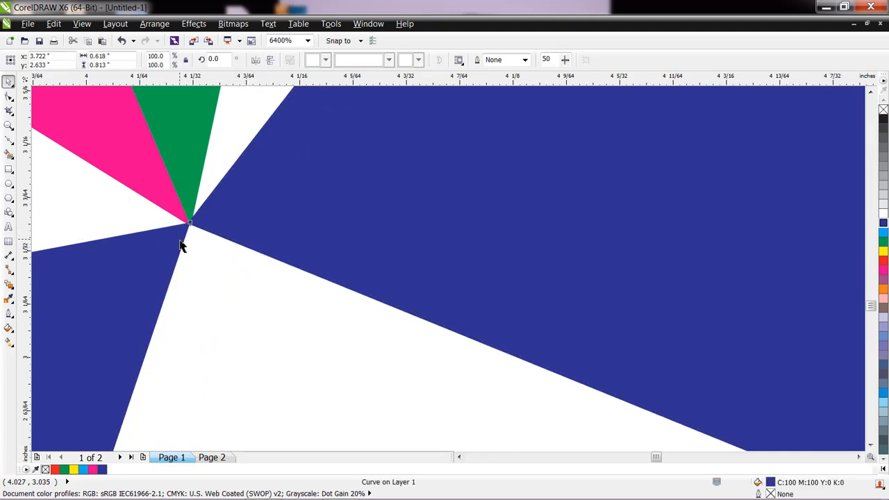
left_click_drag(179, 245, 183, 240)
left_click(216, 229)
left_click(215, 239)
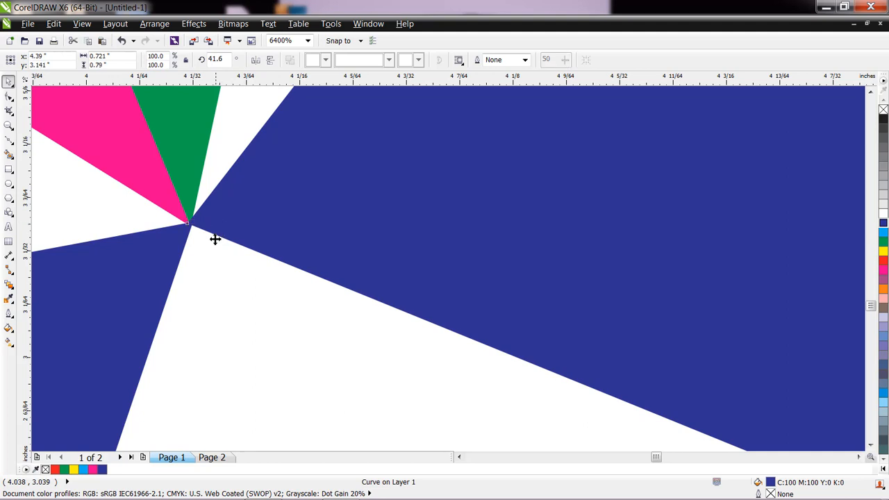
scroll(238, 257, "down", 6)
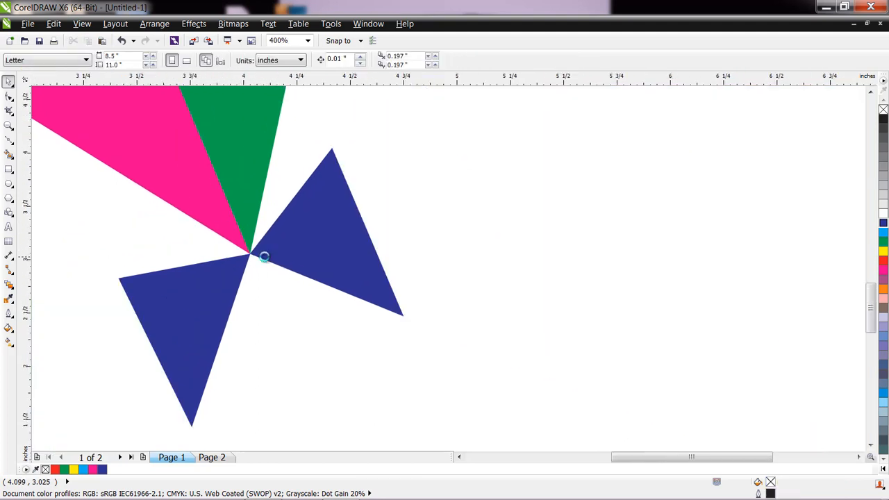
Step: Draw a freehand wavy tail about 3.02 by 2.19 inches from the kite's bottom tip and set its outline width to 2.0 pt
left_click(16, 148)
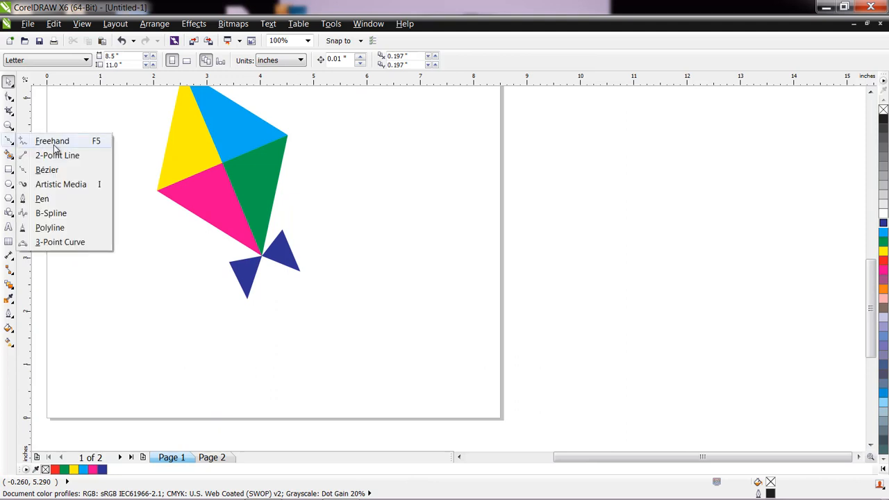
left_click(42, 147)
mouse_move(258, 255)
left_mouse_down()
mouse_move(298, 304)
mouse_move(423, 375)
left_mouse_up()
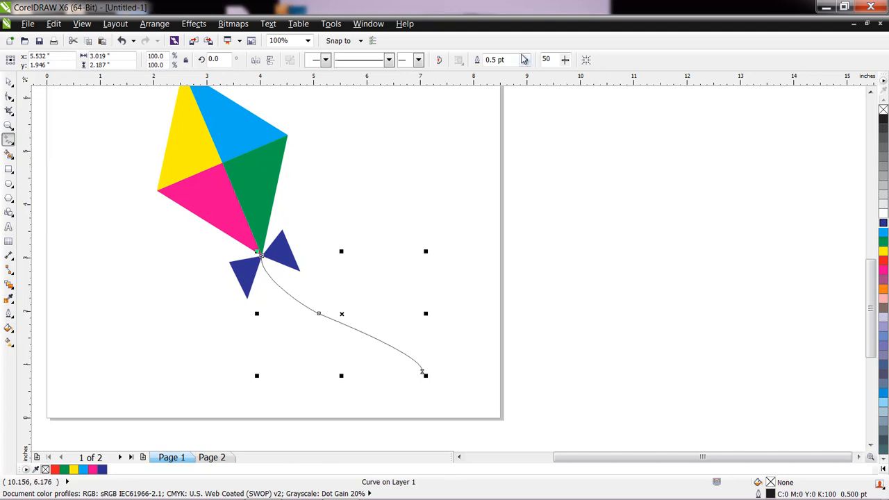
left_click(525, 60)
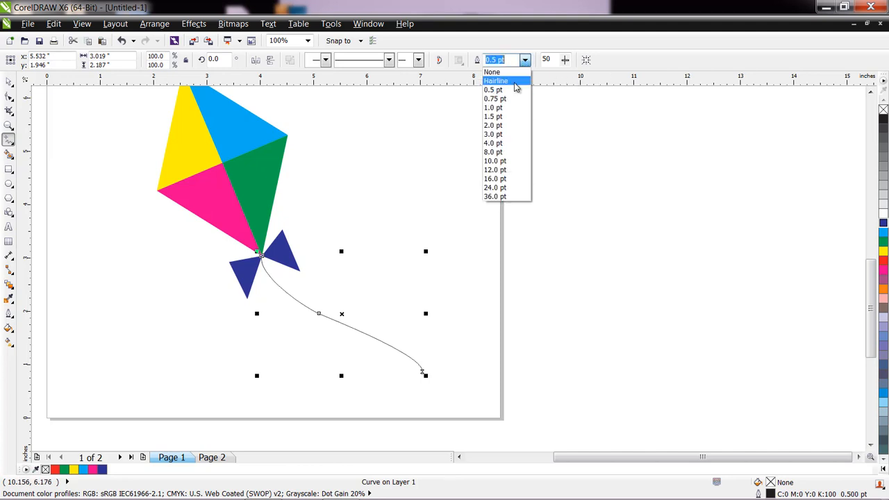
left_click(495, 117)
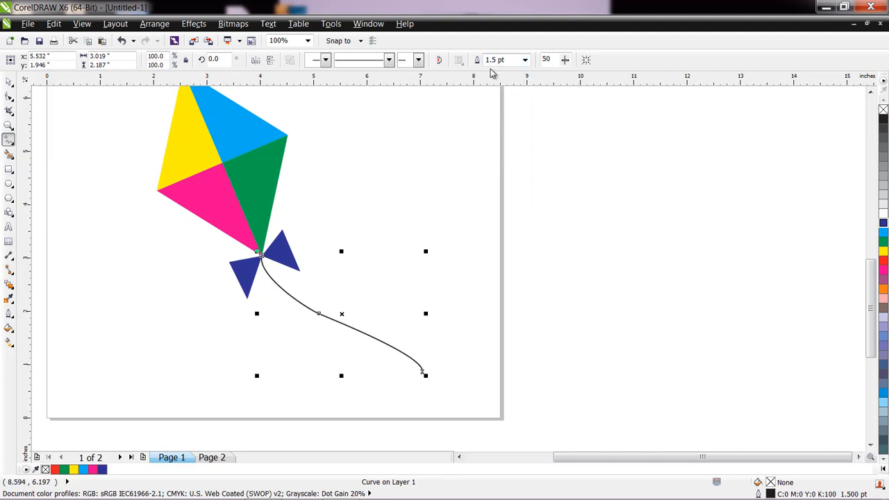
left_click(525, 60)
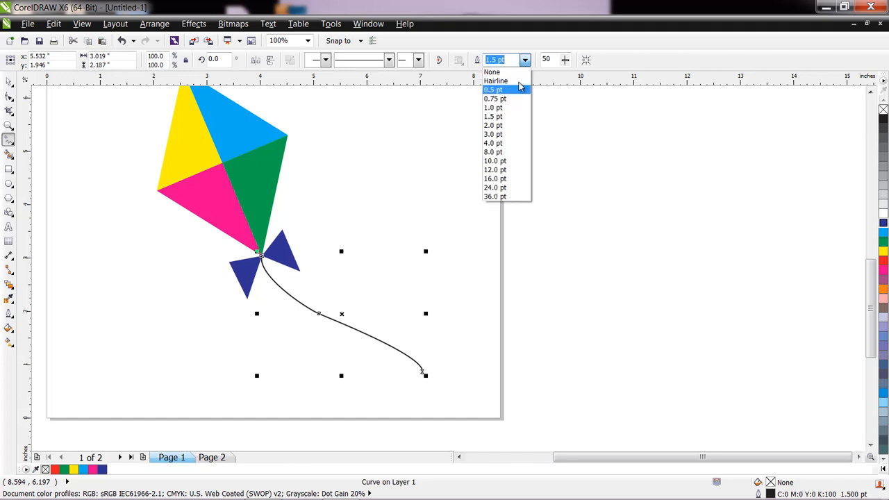
left_click(501, 127)
Step: Move the tail curve slightly up so its start sits on the kite's bottom tip
scroll(258, 255, "up", 3)
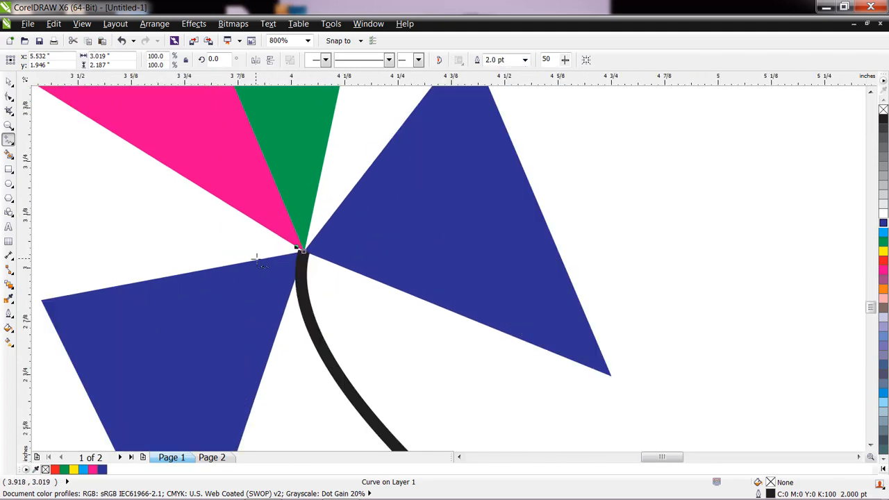
left_click(8, 82)
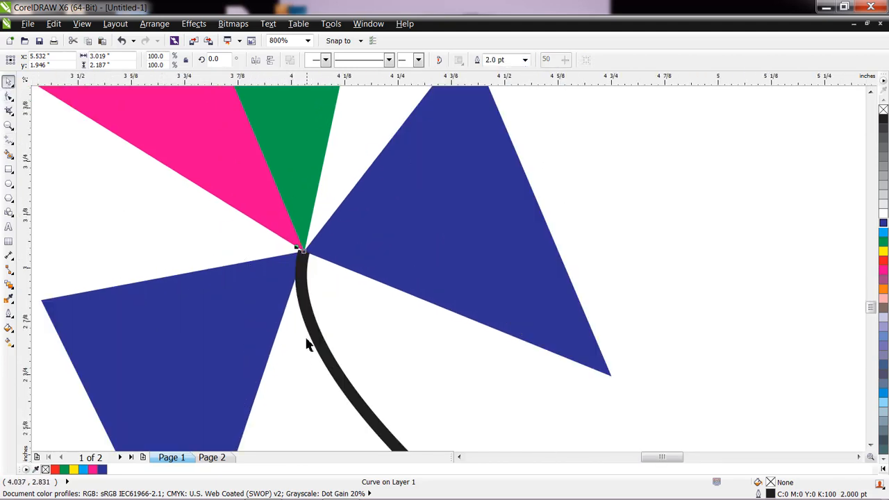
left_click_drag(313, 324, 312, 320)
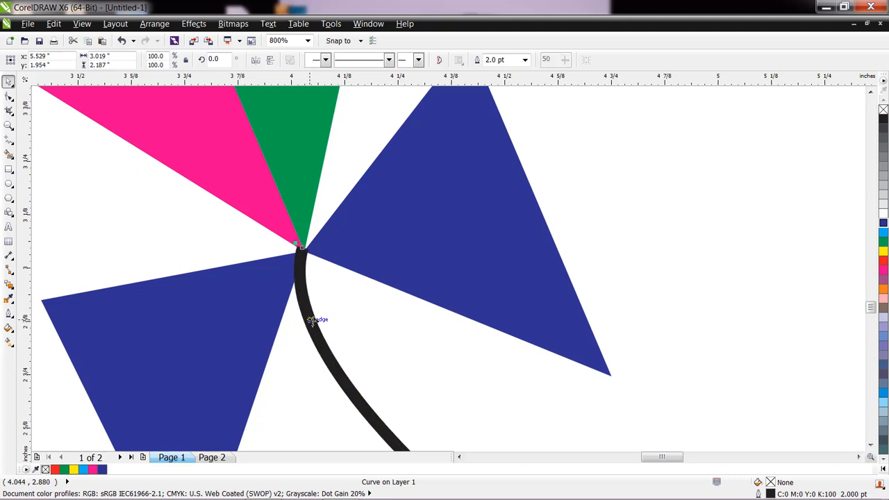
Step: Try ordering the tail curve one level back and at the front of the page
right_click(312, 320)
mouse_move(429, 199)
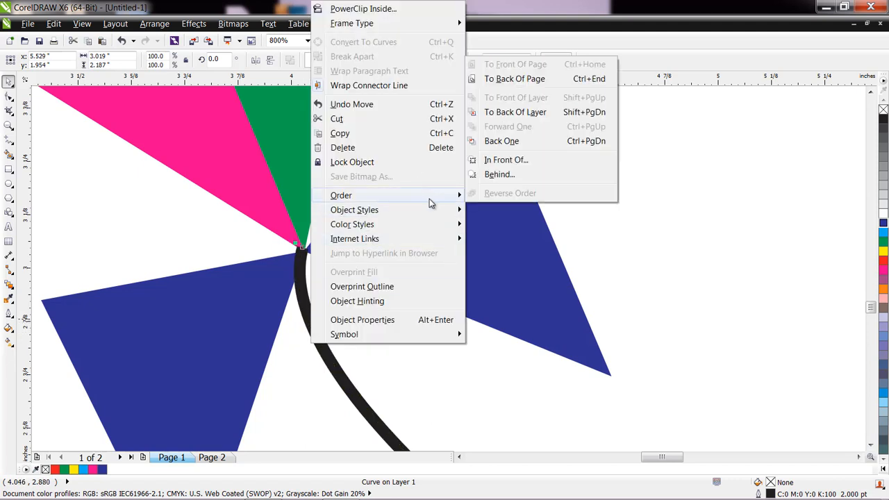
left_click(536, 141)
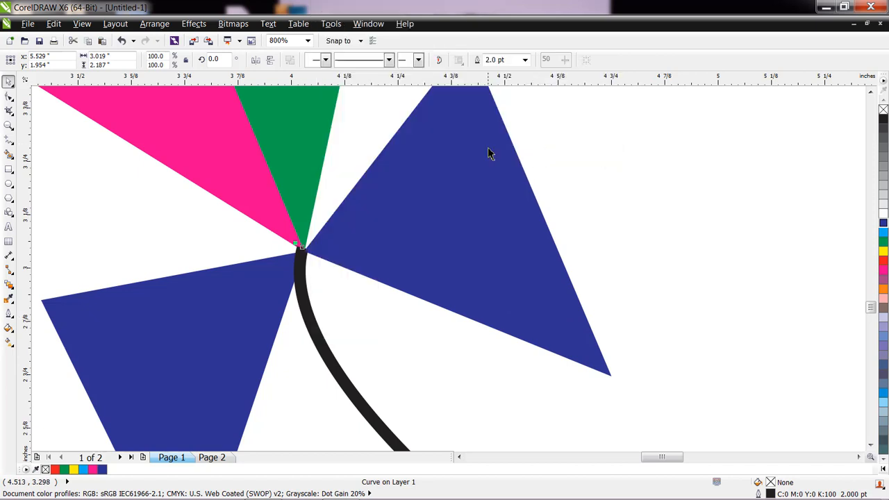
right_click(302, 295)
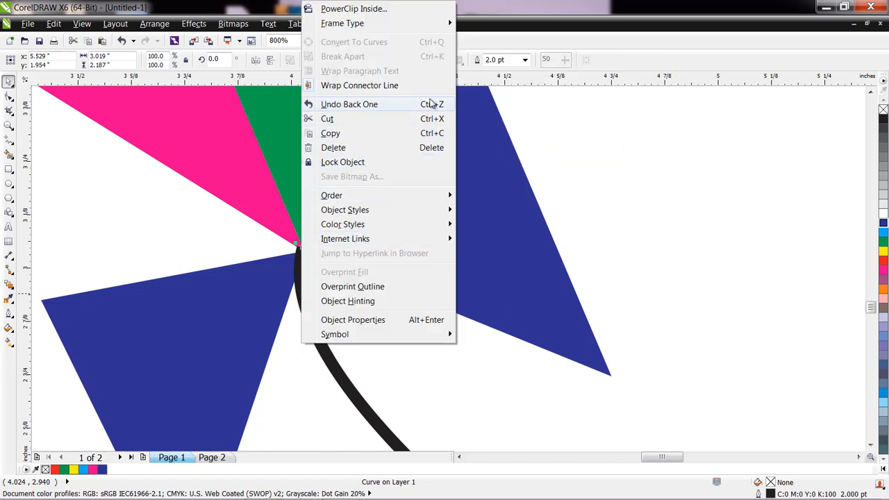
mouse_move(432, 197)
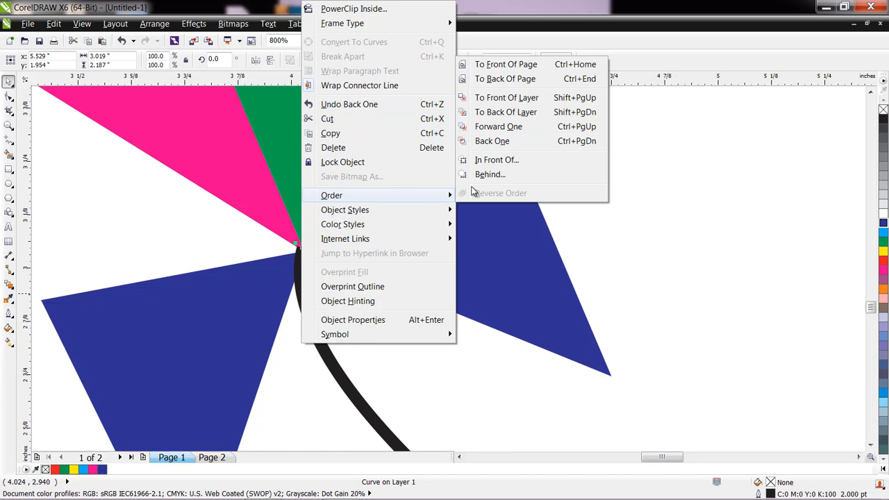
left_click(532, 67)
Step: Send the tail curve to the back of the page and move it up so its start lies behind the kite's tip
right_click(308, 283)
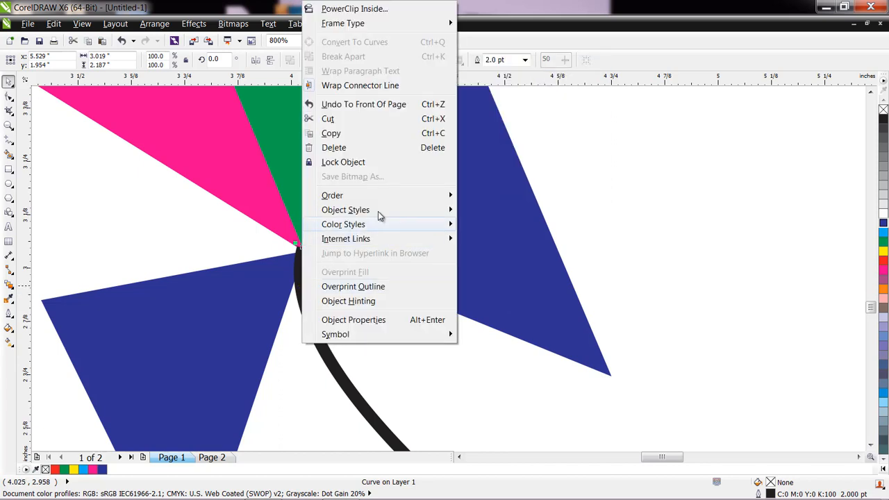
mouse_move(433, 196)
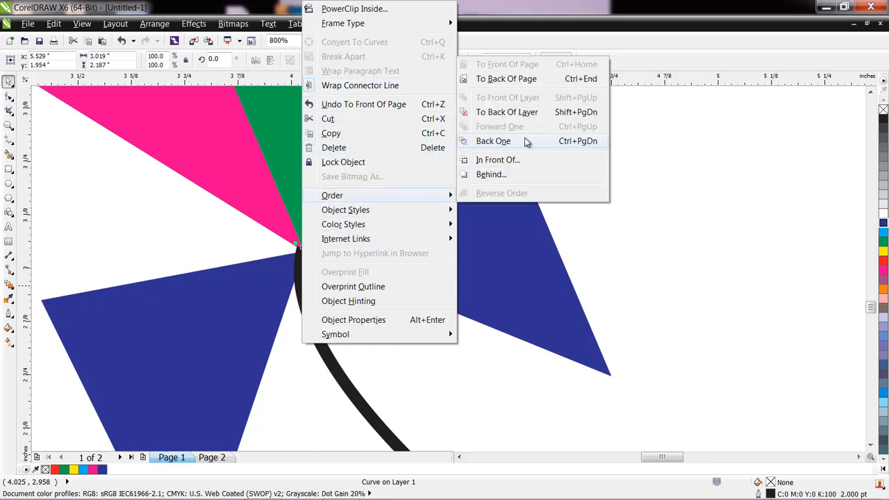
left_click(506, 79)
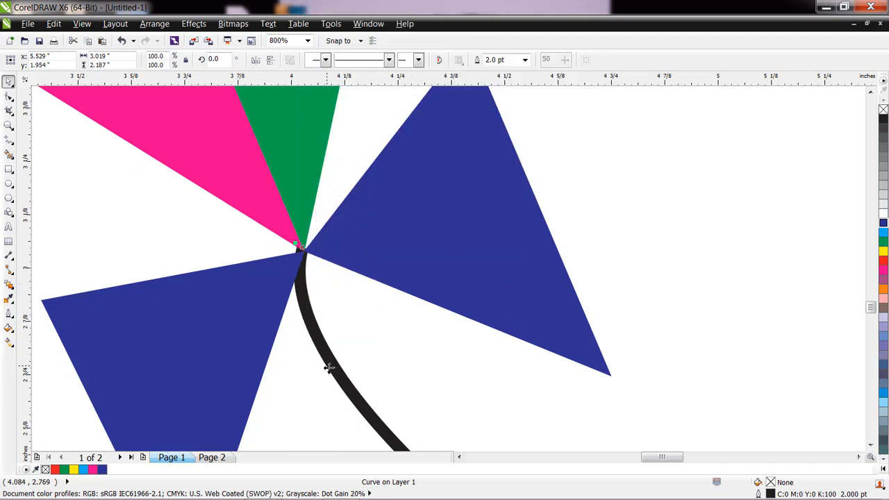
left_click_drag(330, 369, 330, 346)
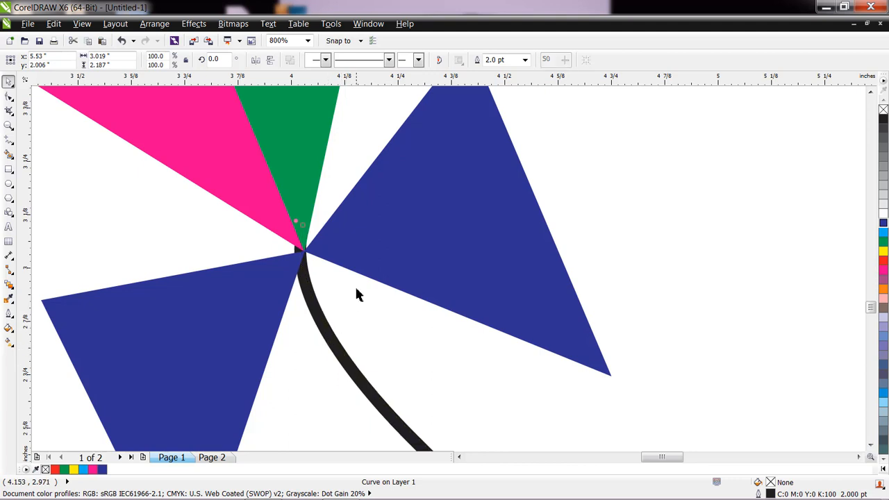
left_click_drag(313, 301, 320, 302)
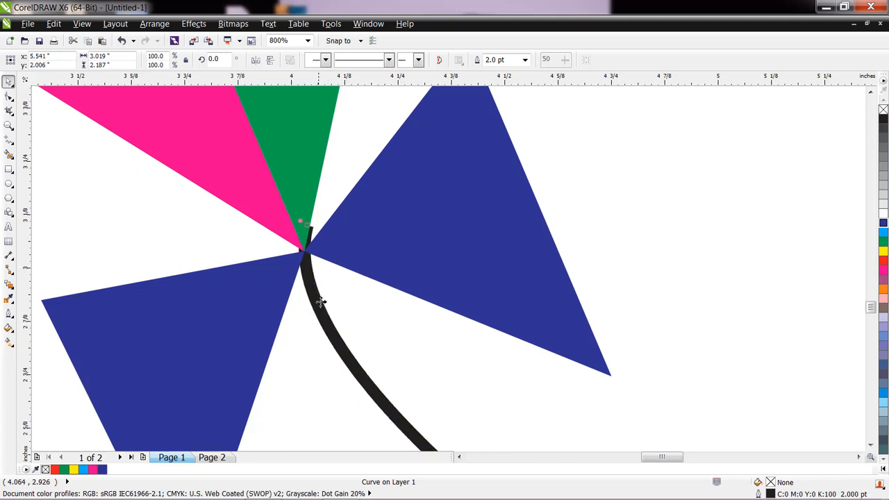
Step: Reshape the tail's beginning by moving its first node inside the kite and bending the curve so it emerges from the tip
left_click(9, 96)
left_click_drag(308, 225, 293, 213)
left_click_drag(251, 365, 319, 354)
scroll(579, 287, "down", 4)
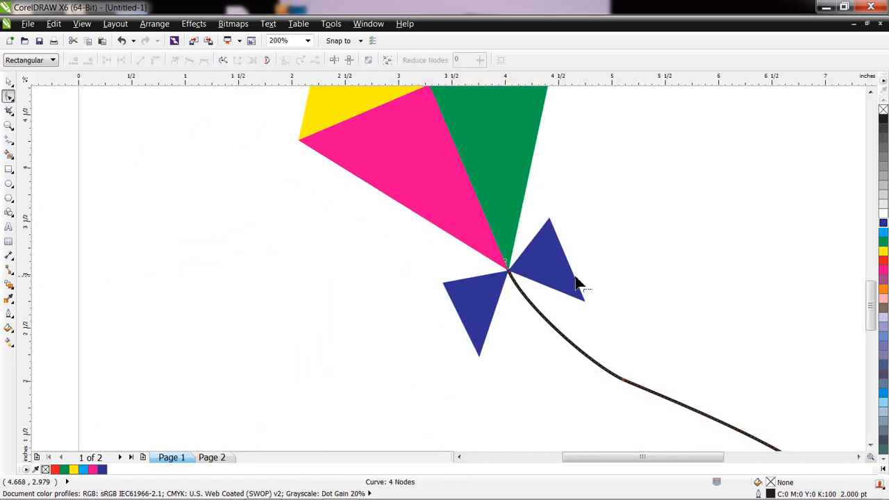
scroll(635, 312, "up", 2)
scroll(632, 311, "down", 2)
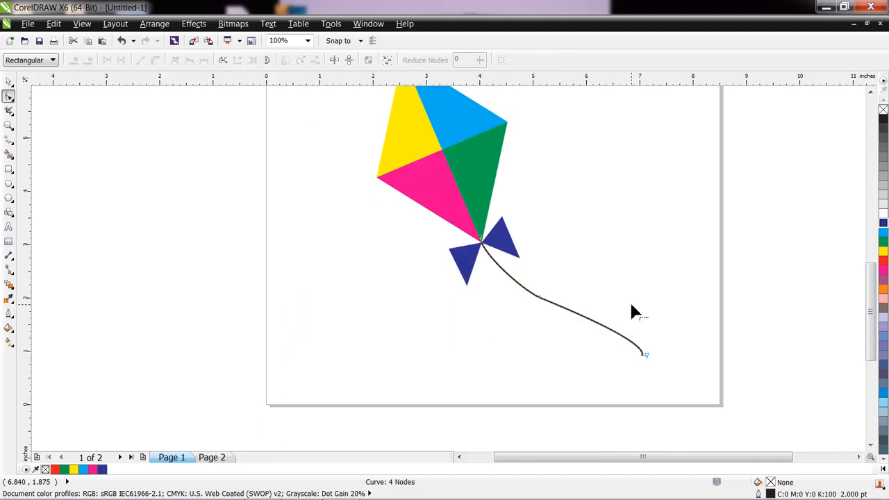
scroll(643, 254, "up", 1)
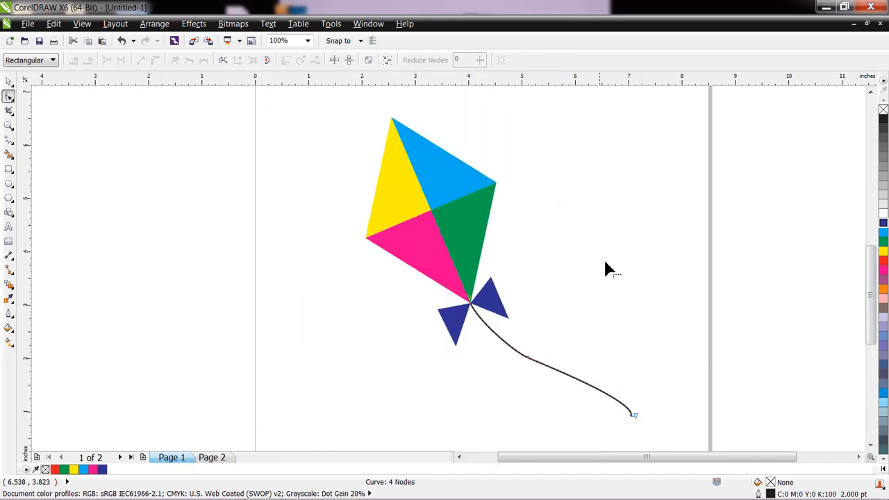
Step: Insert a blank page after Page 1, check the flower sketch on Page 3, and return to the blank Page 2
left_click(143, 457)
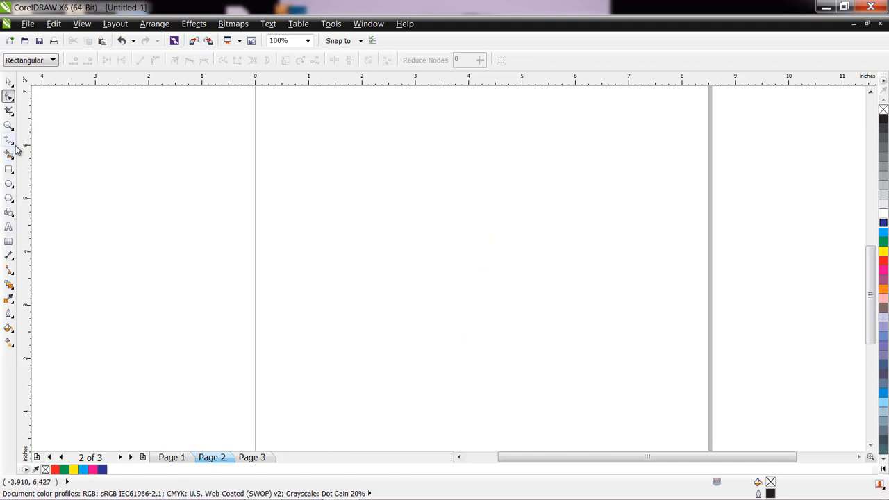
left_click(258, 461)
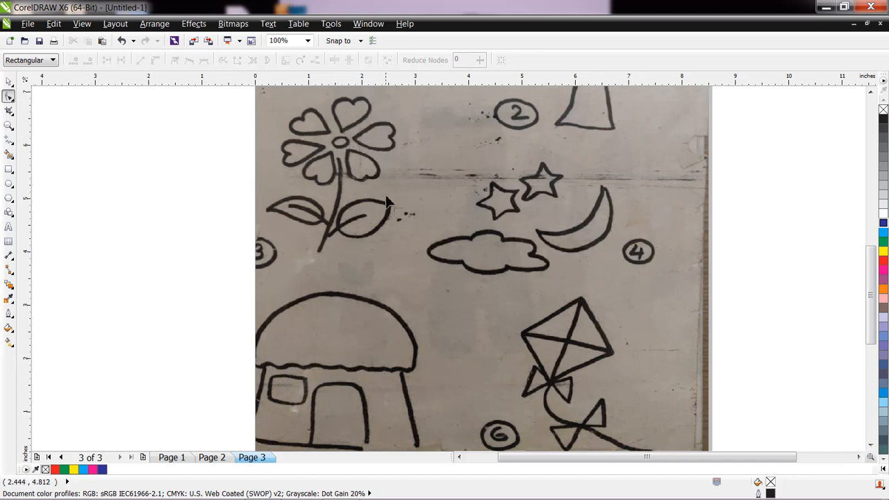
left_click(173, 459)
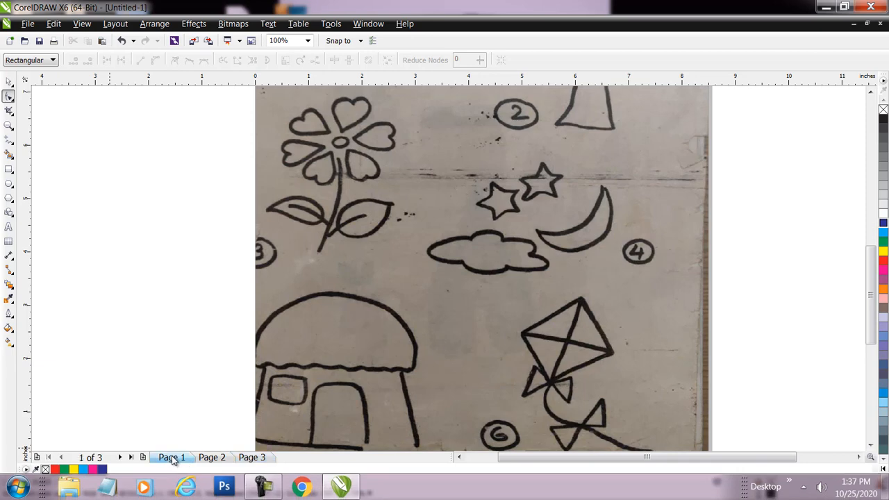
left_click(213, 458)
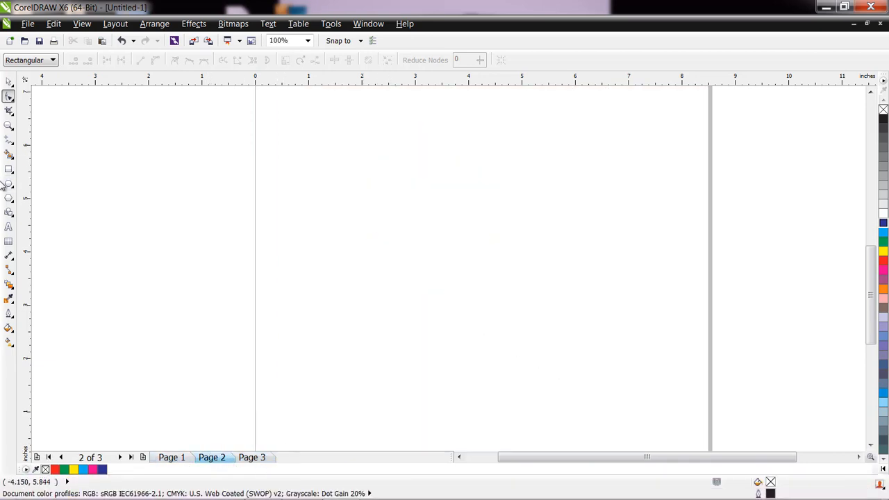
Step: Draw the left half of a heart-shaped petal with the Bézier tool, from the lower left around the lobe to the notch
left_click(12, 150)
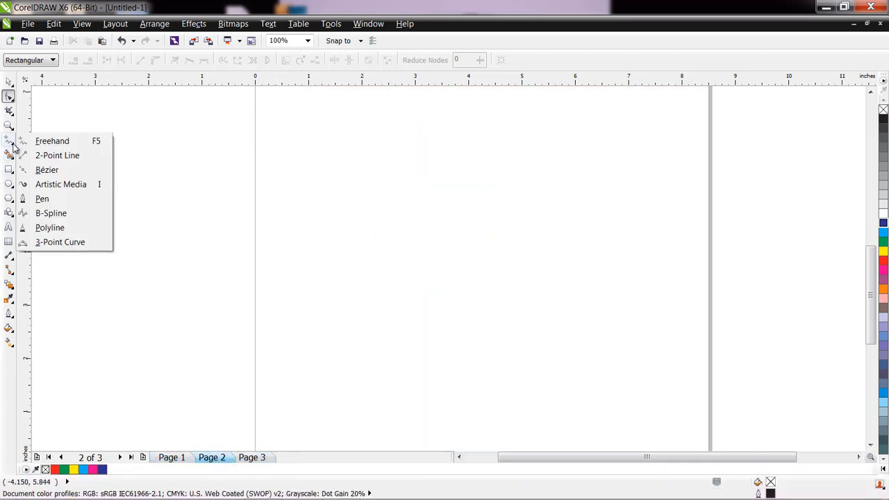
left_click(44, 172)
left_click(362, 271)
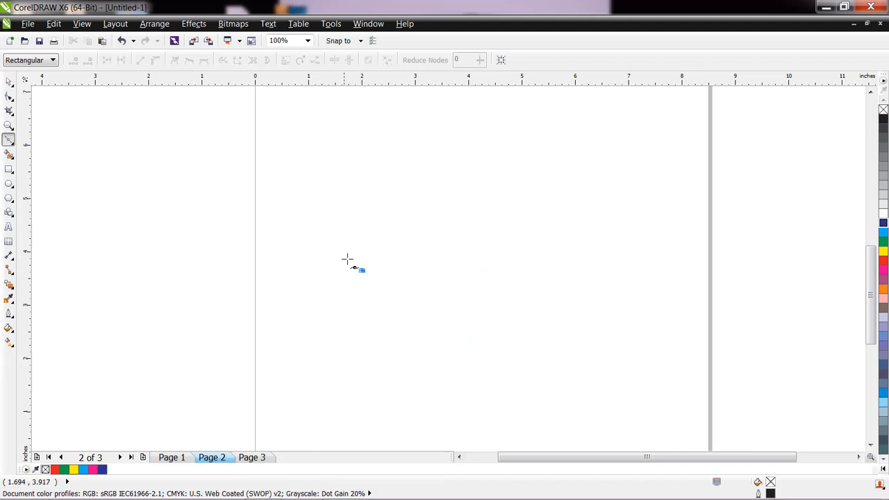
left_click(345, 249)
left_click(335, 228)
left_click(333, 207)
left_click(338, 188)
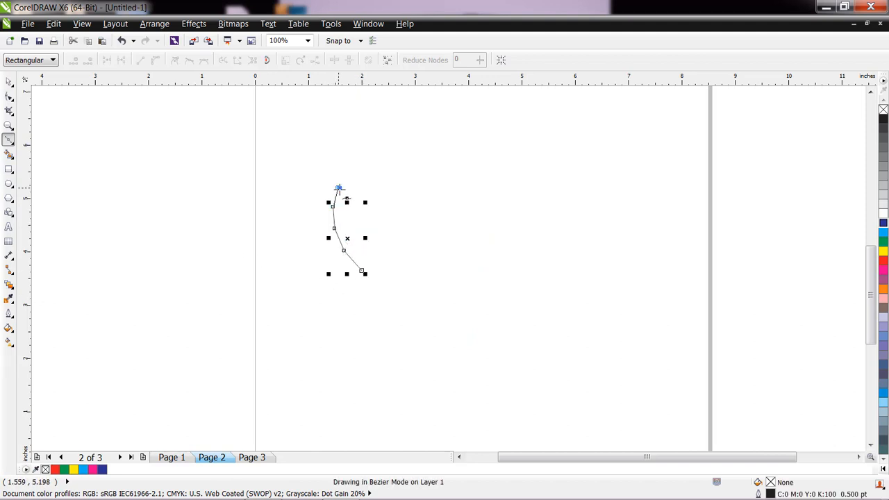
left_click(352, 177)
left_click(372, 176)
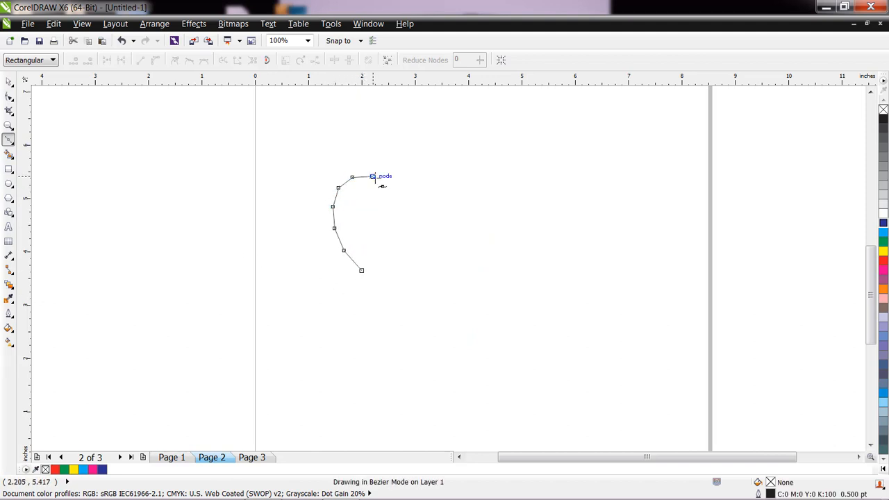
left_click(380, 183)
left_click(383, 193)
Step: Continue the outline around the right lobe and down to a pointed tip, closing the heart shape
left_click(392, 183)
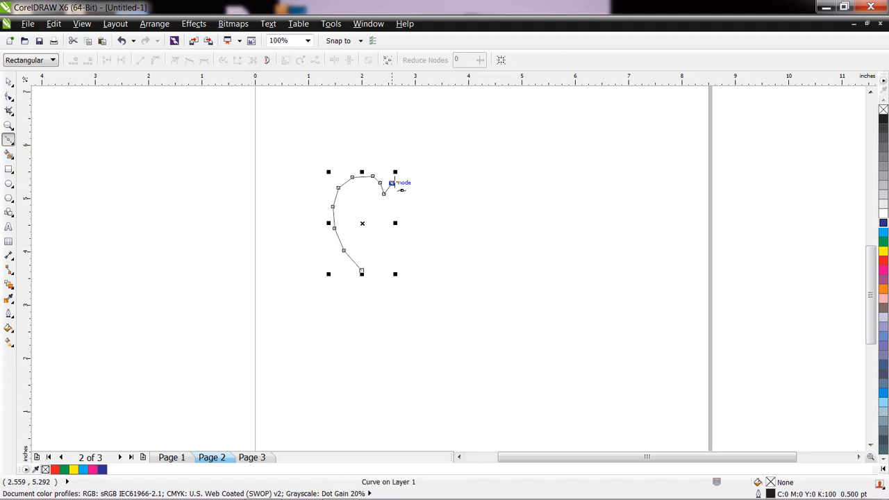
left_click(403, 178)
left_click(415, 179)
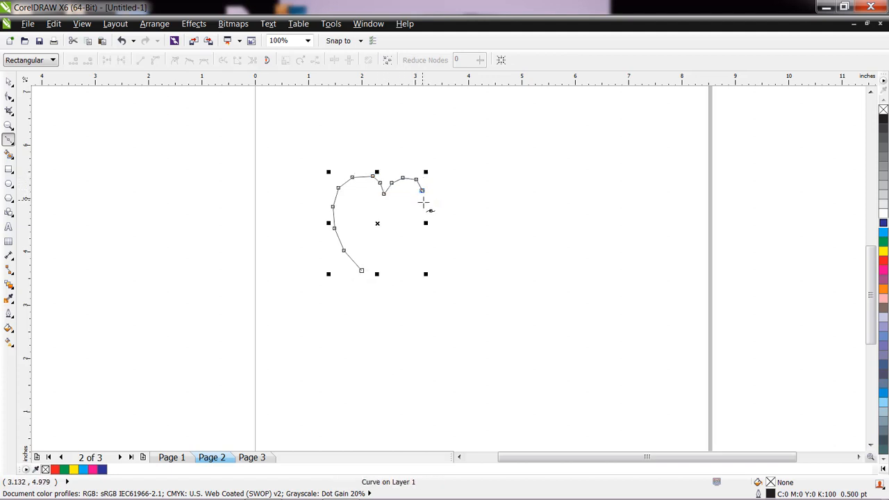
left_click(422, 190)
left_click(422, 206)
left_click(403, 255)
left_click(383, 287)
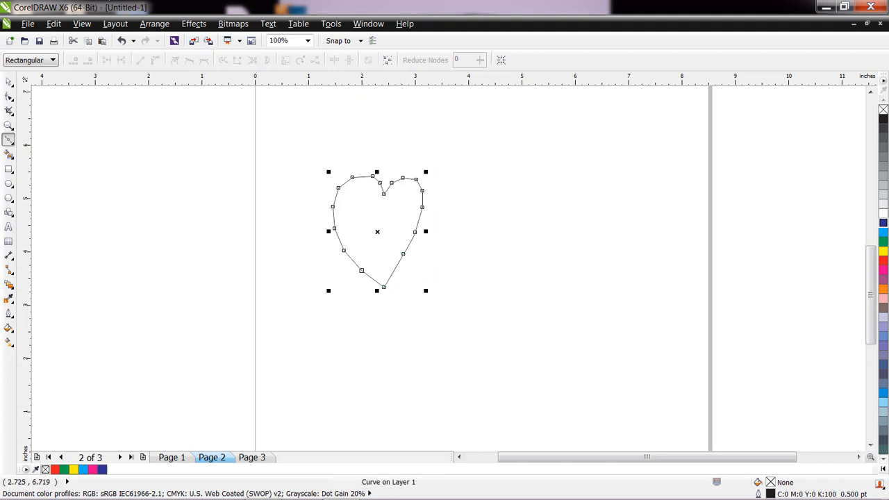
Step: Smooth the heart outline by deleting all intermediate nodes, keeping only the nodes at the notch and the tip
left_click(9, 97)
left_click_drag(313, 135, 485, 336)
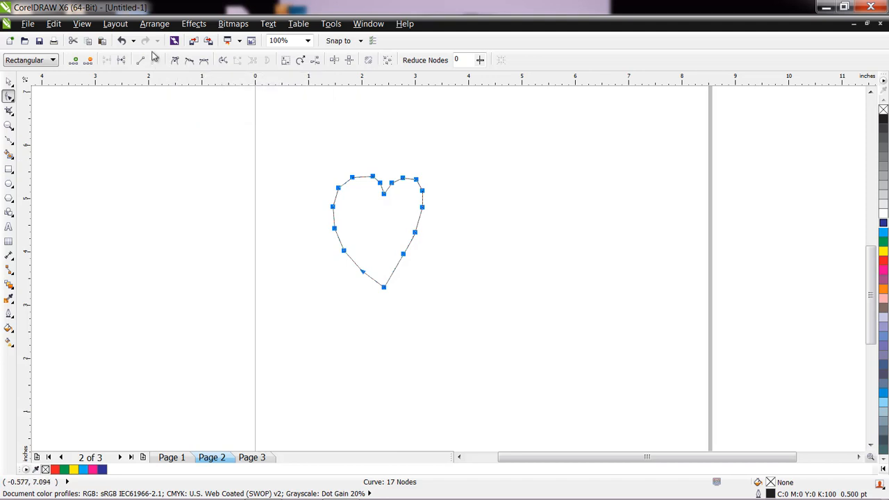
left_click(293, 173)
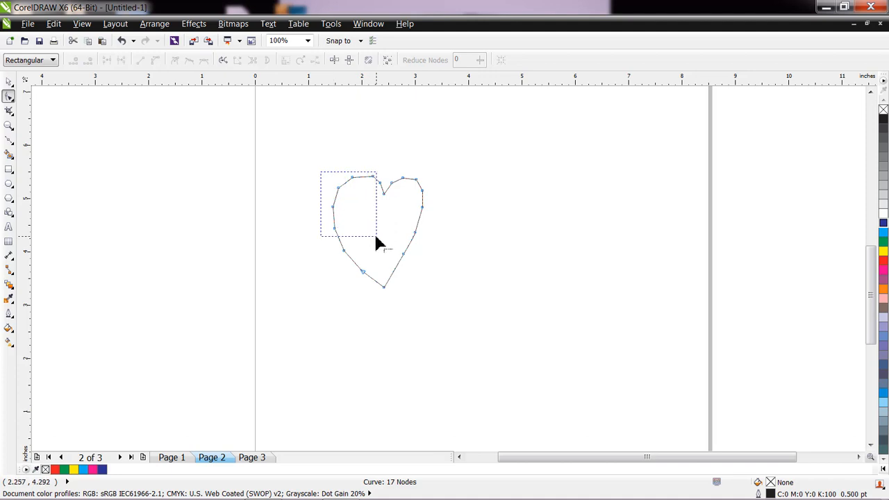
left_click_drag(375, 236, 381, 238)
key("Delete")
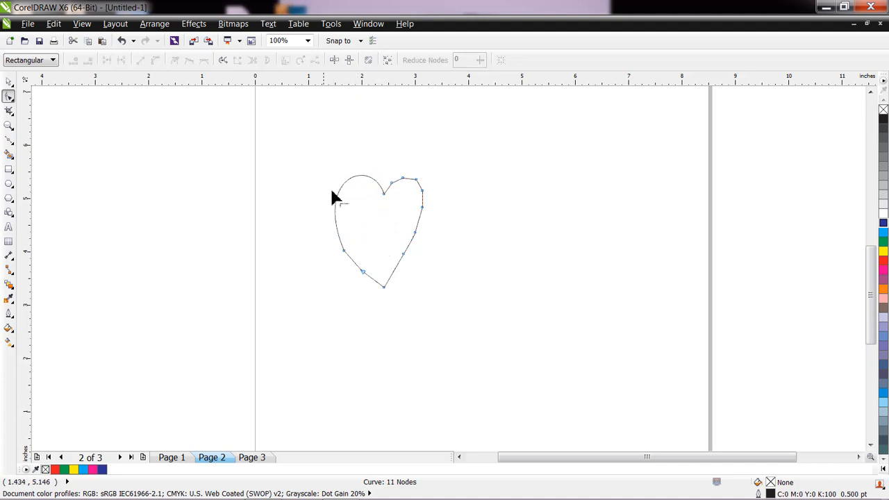
left_click_drag(313, 206, 378, 312)
key("Delete")
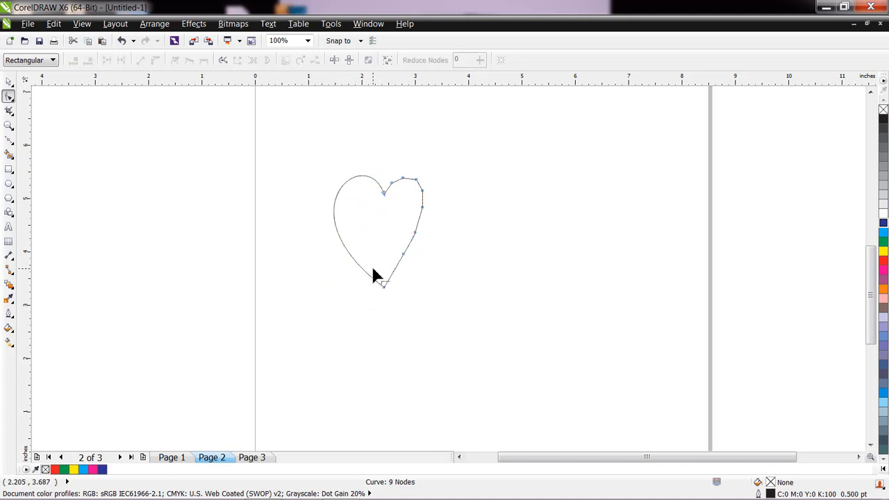
left_click_drag(388, 167, 444, 263)
key("Delete")
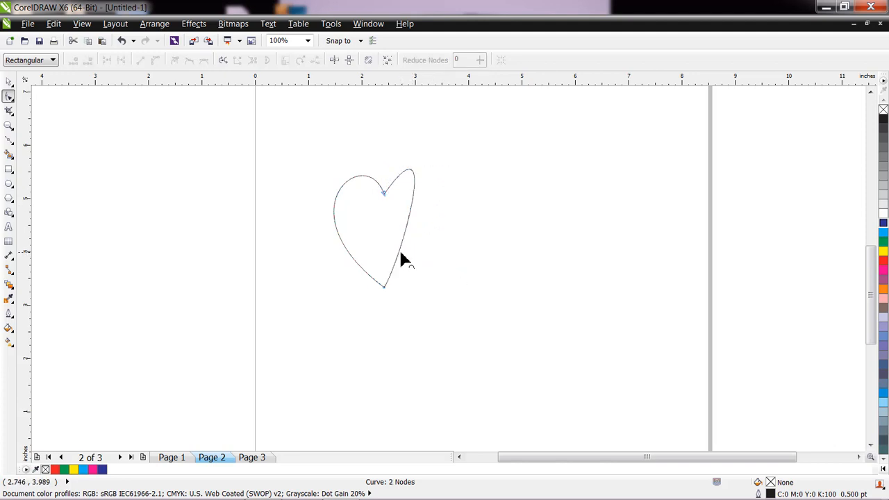
Step: Adjust the curve handles at the notch and tip to round the right lobe and narrow the left side of the petal
left_click(384, 289)
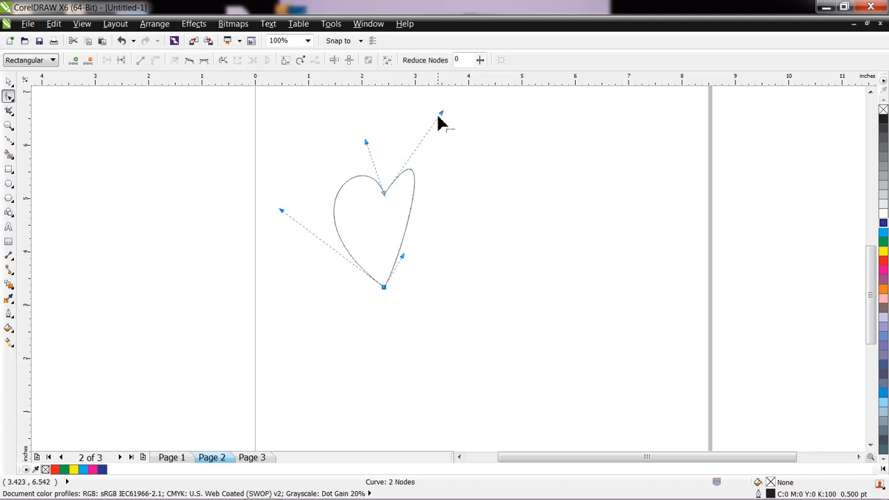
left_click_drag(442, 113, 468, 158)
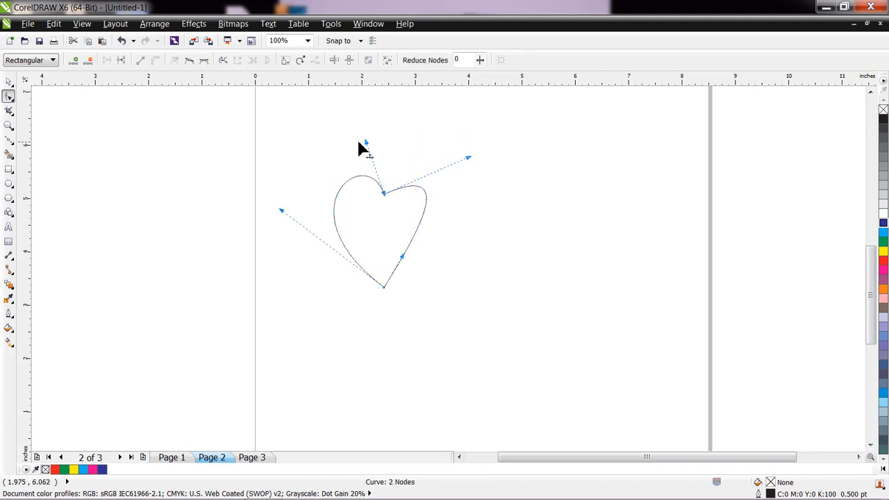
left_click_drag(367, 143, 358, 154)
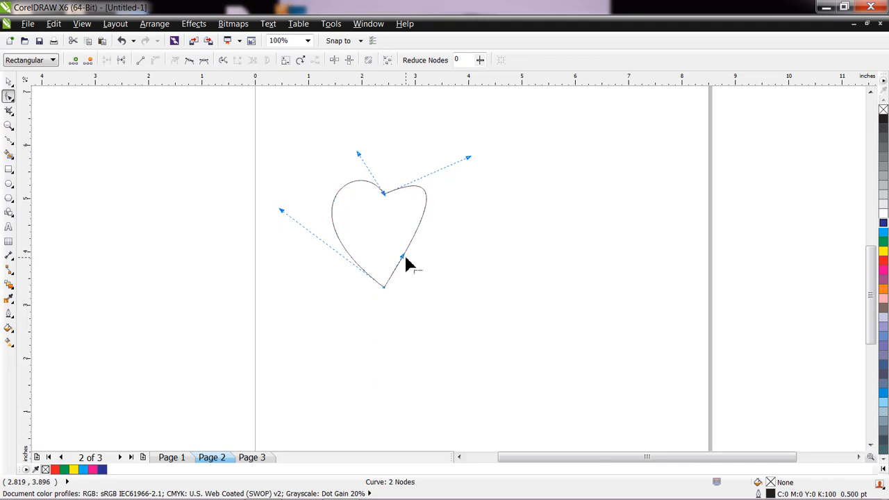
left_click_drag(403, 257, 416, 280)
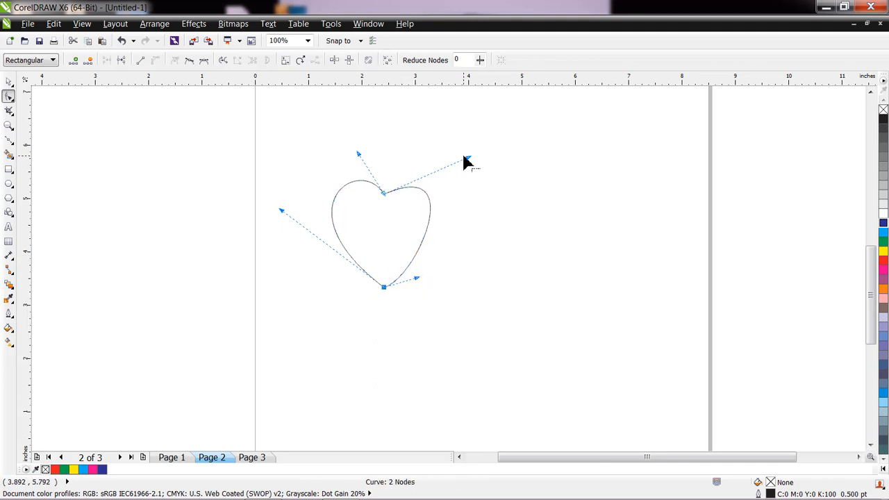
left_click_drag(469, 157, 446, 144)
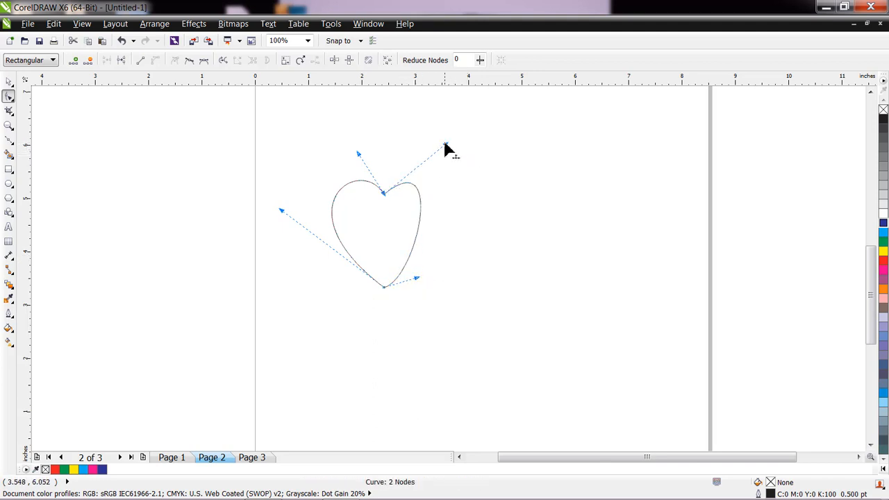
left_click_drag(282, 211, 323, 236)
left_click_drag(359, 151, 348, 159)
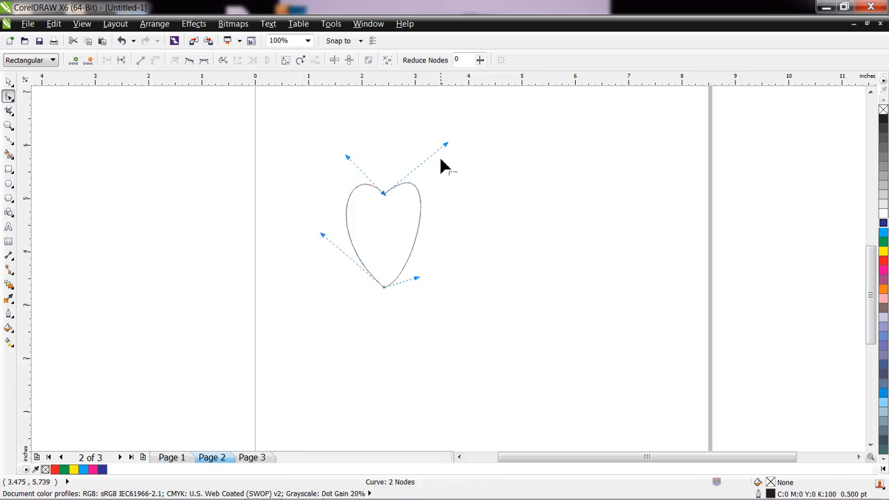
left_click_drag(446, 147, 452, 155)
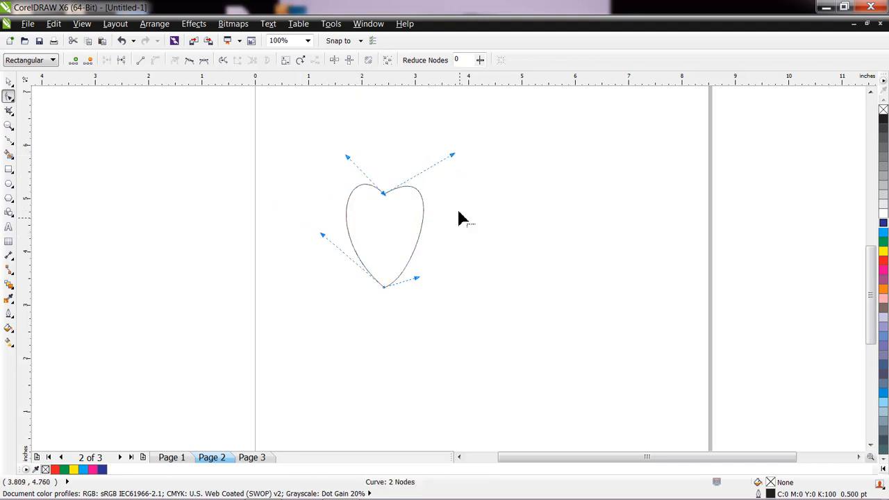
Step: Fine-tune both tip handles and the left notch handle to balance the petal's two sides
left_click_drag(418, 280, 423, 261)
left_click_drag(321, 236, 328, 239)
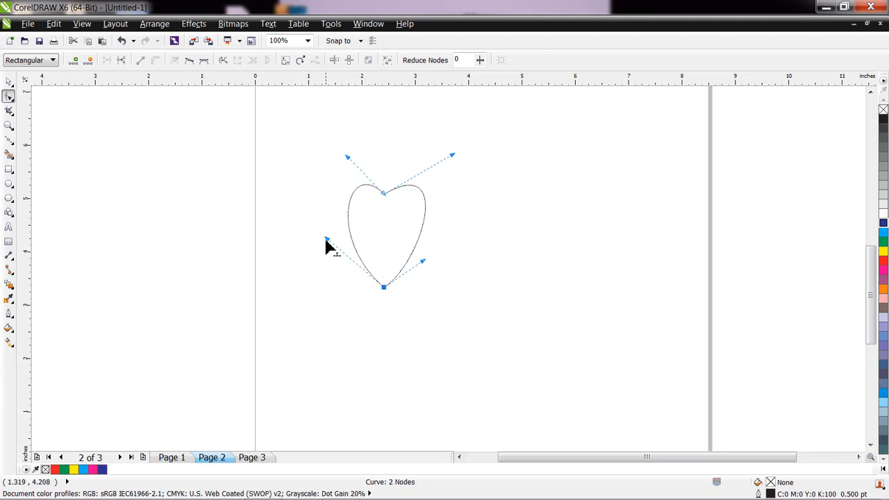
left_click_drag(326, 241, 337, 258)
left_click_drag(423, 264, 424, 271)
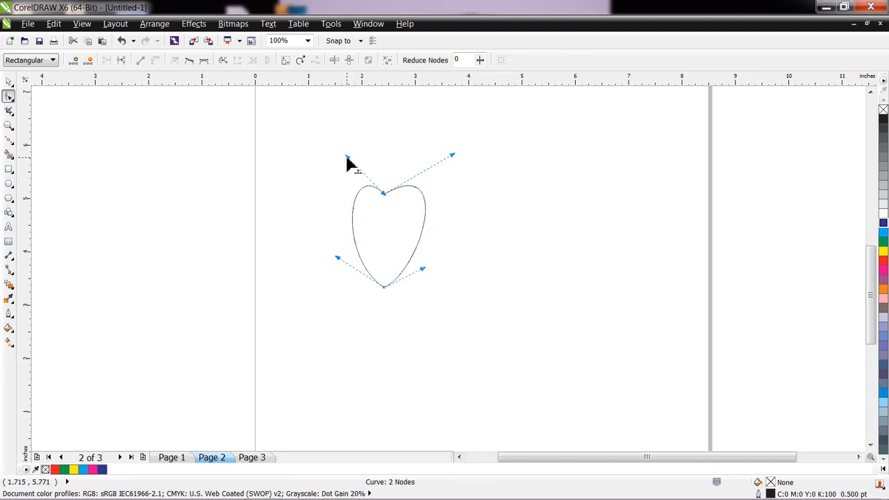
left_click_drag(347, 158, 337, 153)
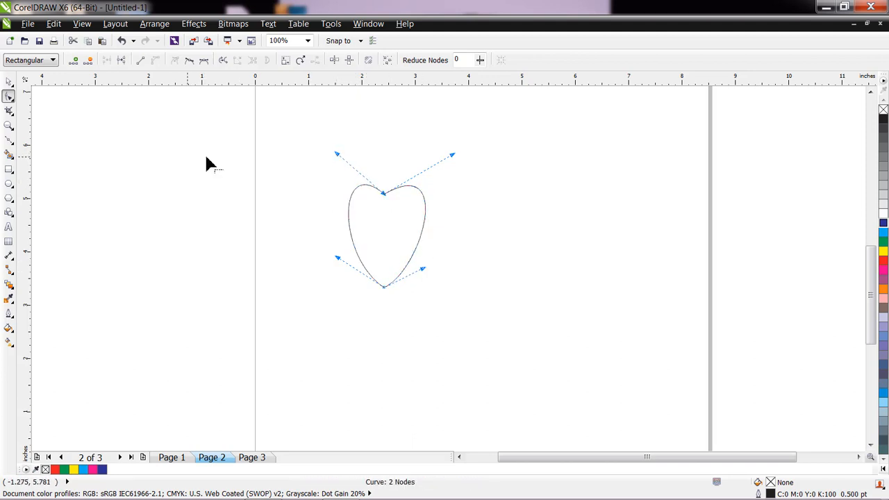
Step: Fill the petal with a linear gradient from magenta just above the notch to yellow at the tip, with the midpoint at 62%
left_click(10, 330)
left_click(9, 342)
left_click_drag(391, 204, 389, 300)
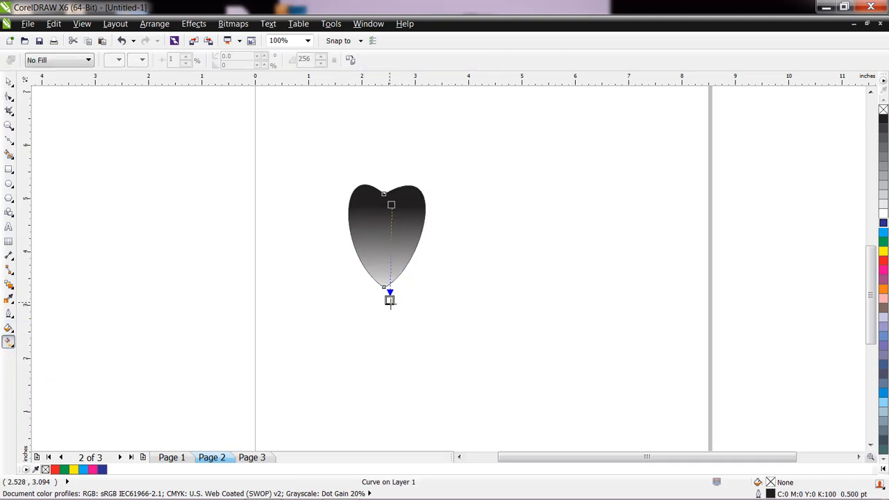
left_click(119, 61)
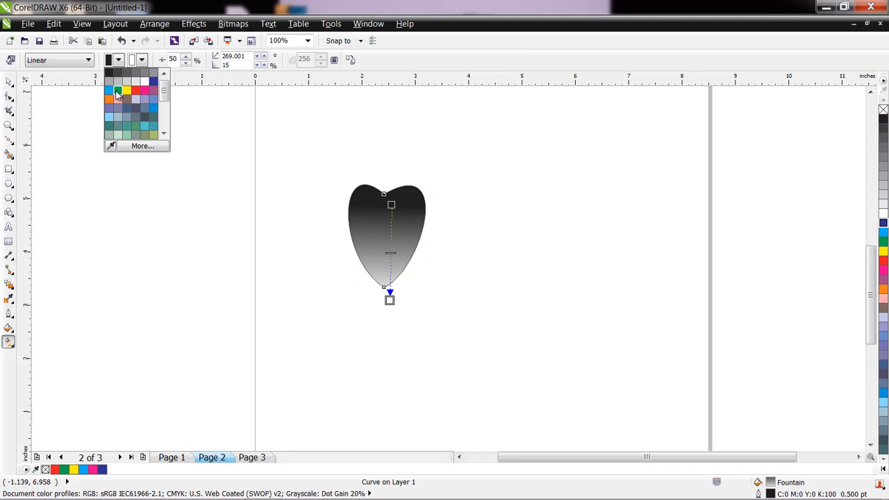
left_click(144, 90)
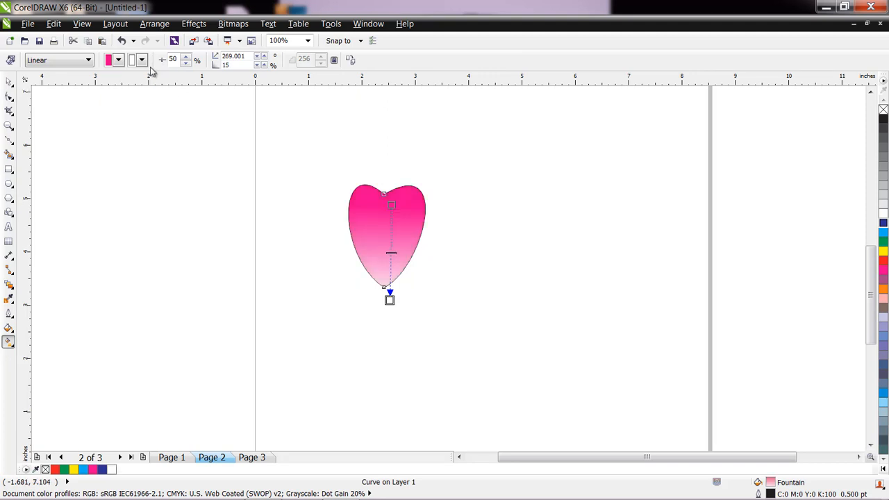
left_click(142, 60)
left_click(151, 84)
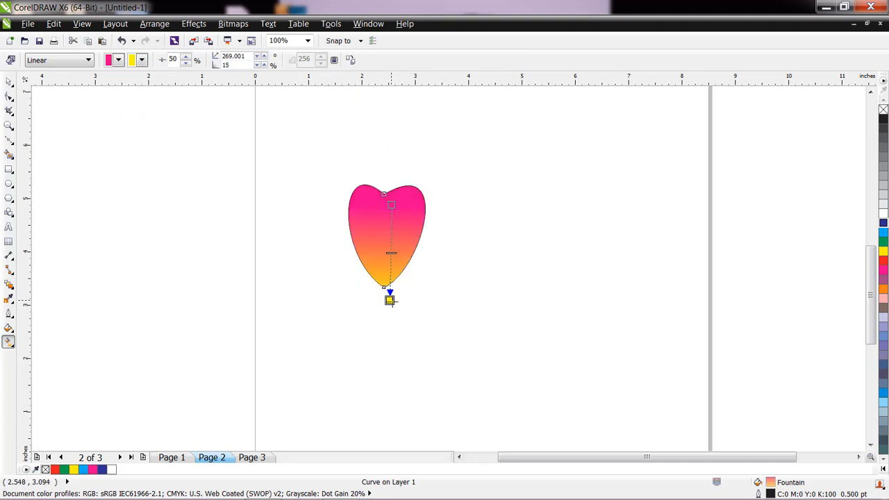
left_click_drag(390, 300, 388, 285)
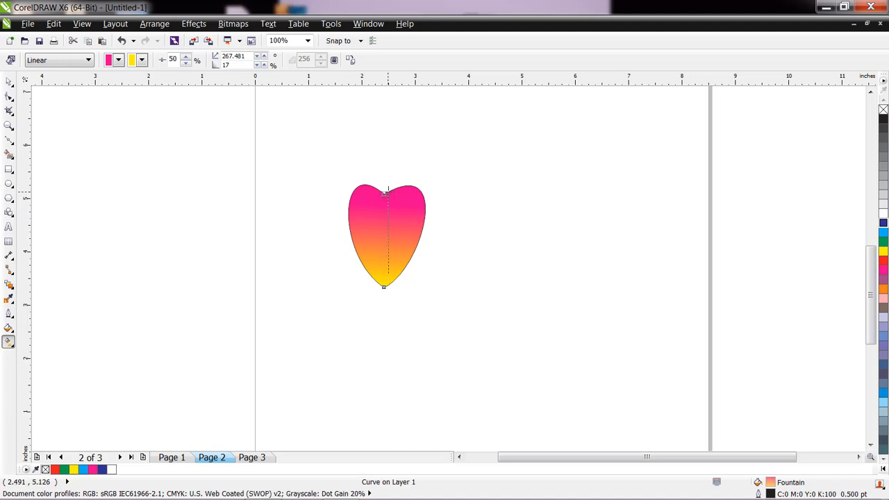
left_click_drag(391, 205, 387, 181)
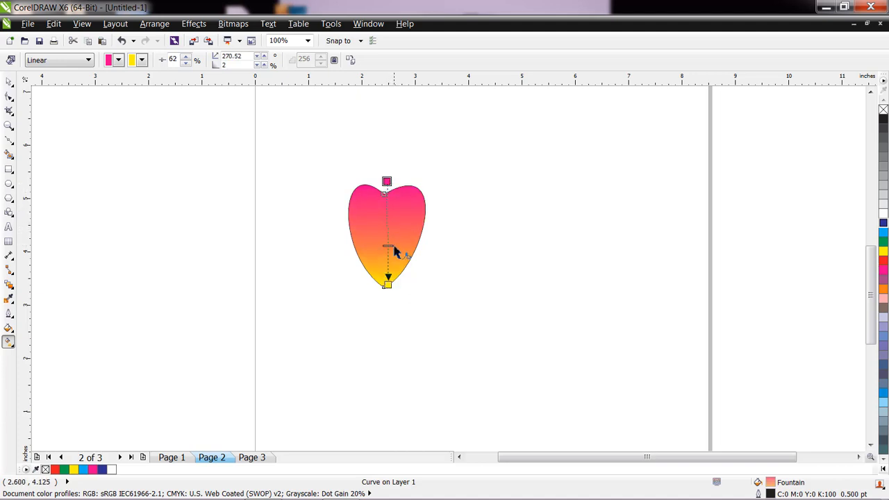
Step: Remove the petal's outline and move the petal up toward the page's upper left
left_click(8, 82)
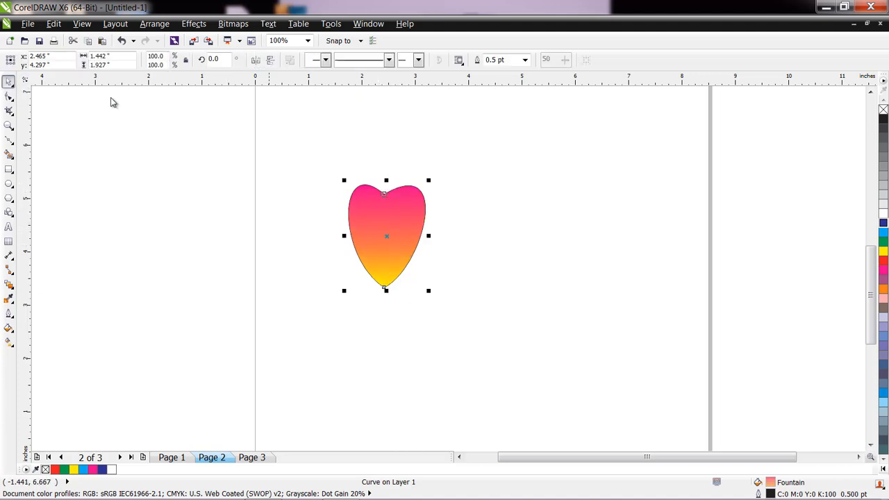
left_click(528, 59)
left_click(510, 72)
left_click_drag(368, 248, 333, 194)
Step: Draw a dark blue circle about 0.65 inch across, move it to mid-page and place the petal directly above it
left_click(8, 184)
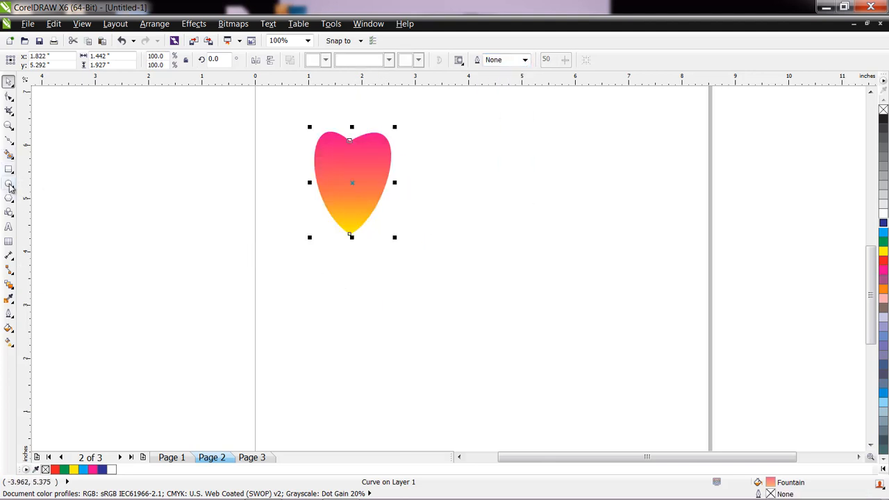
left_click_drag(332, 257, 355, 266)
left_click_drag(353, 262, 474, 254)
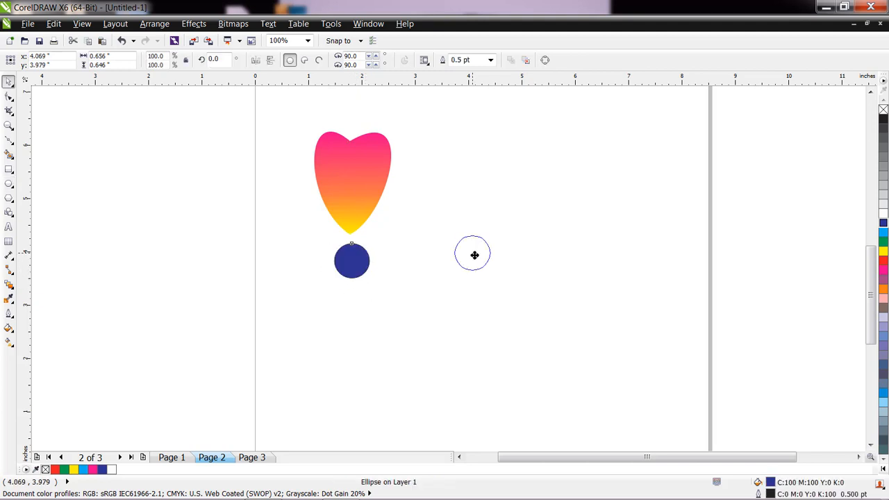
left_click_drag(353, 189, 471, 178)
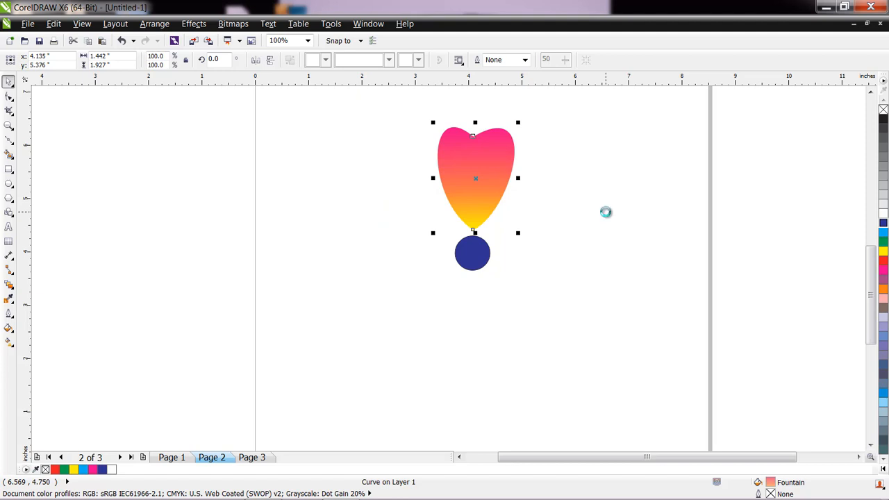
Step: Place a vertically mirrored copy of the petal directly below the circle, with its yellow tip pointing at the circle
left_click(270, 61)
left_click_drag(481, 181, 476, 331)
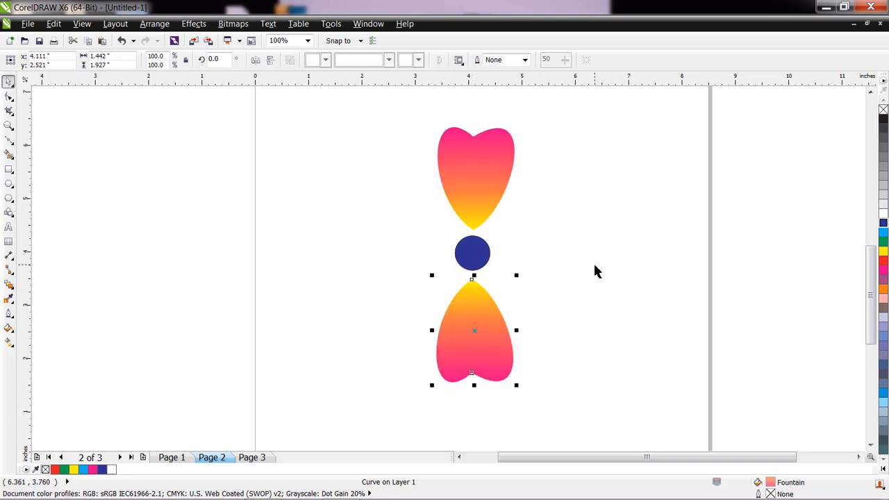
left_click(595, 271)
Step: Place a copy of the upper petal at the circle's upper left, rotated 48.7 degrees with its tip toward the circle
left_click(503, 203)
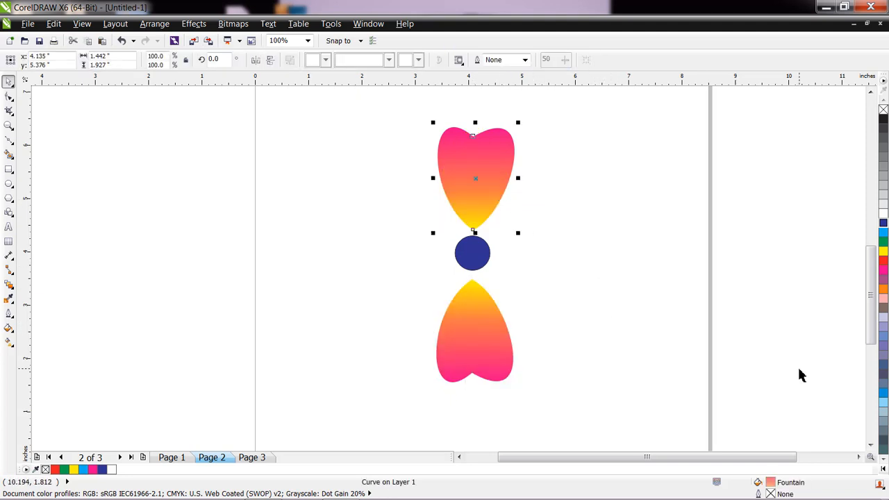
left_click_drag(487, 181, 382, 199)
left_click(383, 198)
left_click_drag(415, 260, 441, 205)
left_click_drag(382, 211, 417, 221)
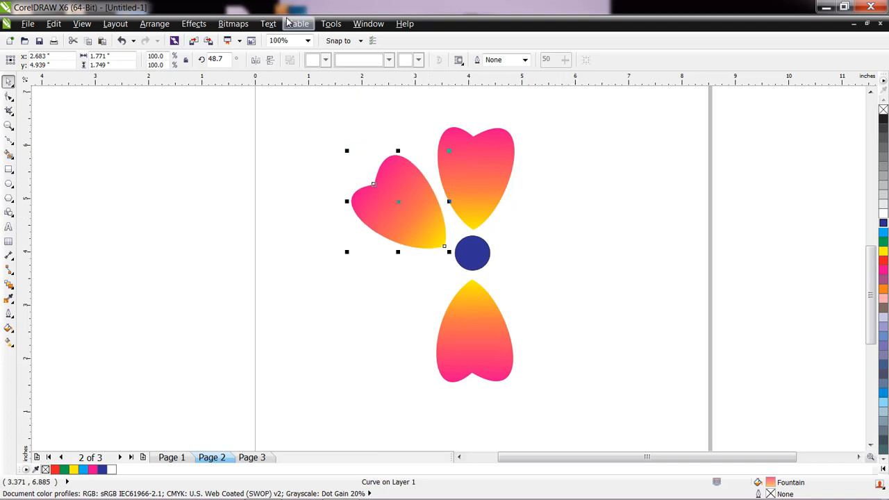
Step: Place a vertically mirrored copy of the upper-left petal at the circle's lower left, and a horizontally mirrored copy of that at its lower right
left_click(271, 62)
left_click_drag(398, 207, 396, 312)
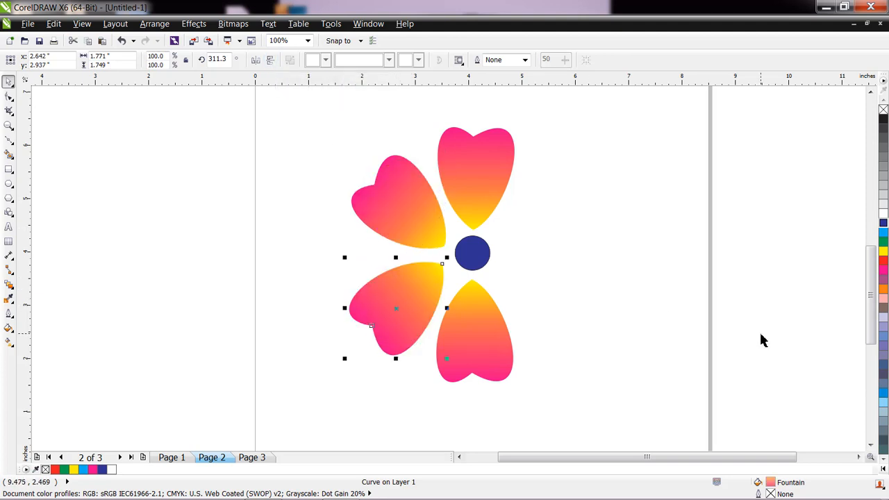
left_click(256, 60)
left_click_drag(397, 312, 555, 301)
Step: Place a horizontally mirrored copy of the upper-left petal at the circle's upper right to complete the six-petal flower
left_click(425, 210)
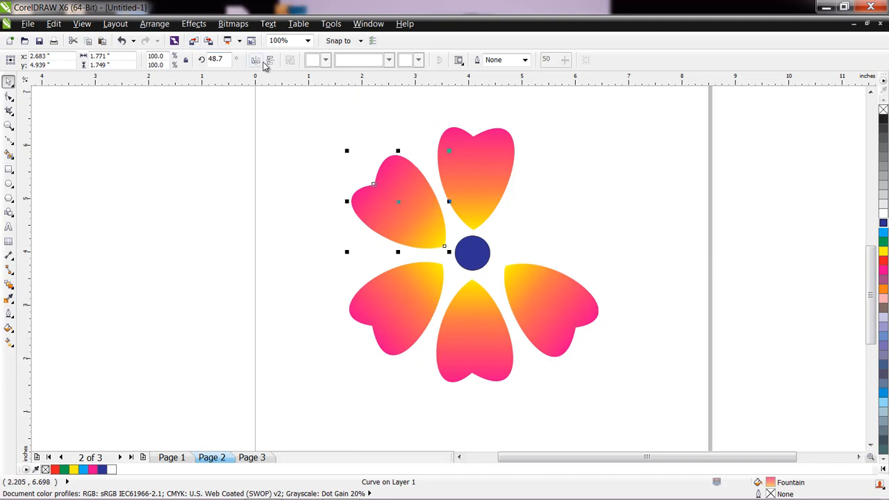
left_click(257, 62)
left_click_drag(411, 219, 569, 217)
left_click(654, 252)
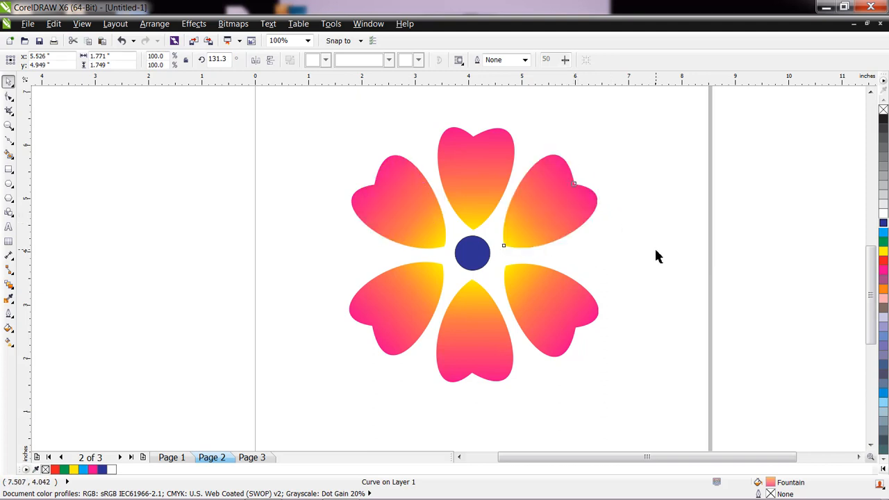
Step: Scale the whole flower down to about 3.6 by 3.7 inches and move it to the page's upper left
scroll(648, 252, "down", 2)
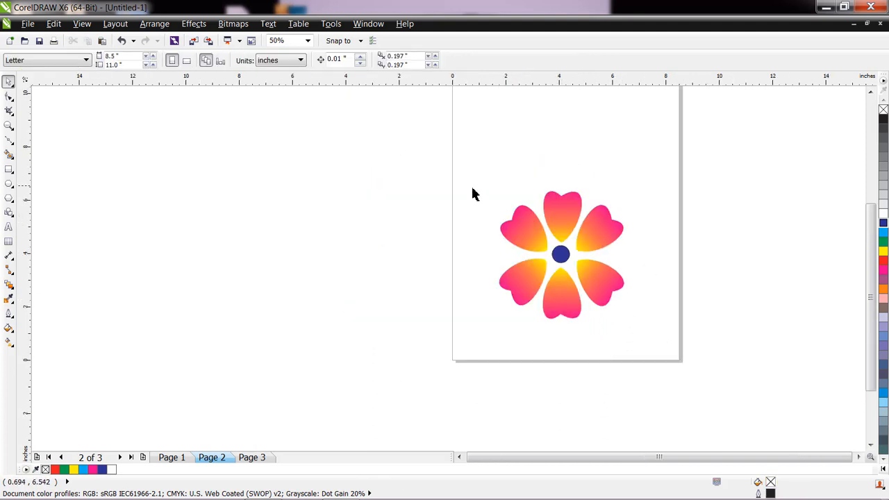
left_click_drag(472, 195, 681, 358)
left_click_drag(627, 323, 599, 292)
left_click_drag(547, 240, 523, 165)
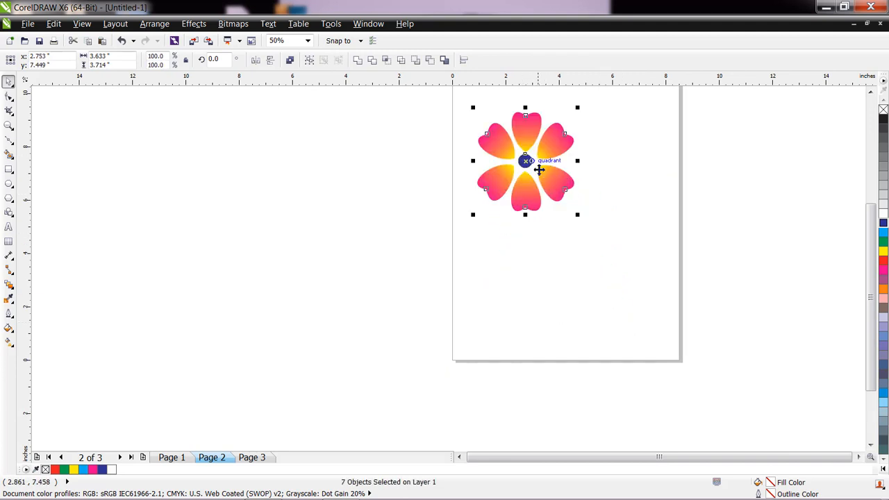
left_click(613, 263)
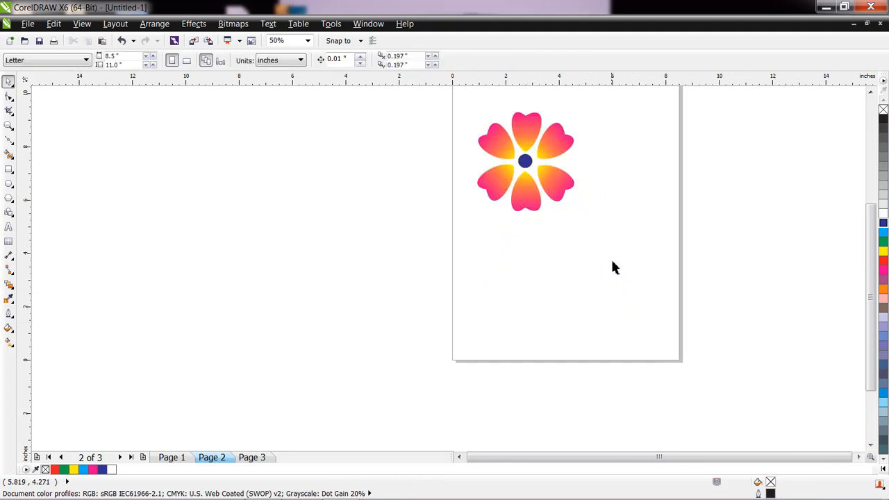
Step: Draw a freehand S-shaped stem about 4.1 inches tall running down from the flower's lower petals
left_click(13, 143)
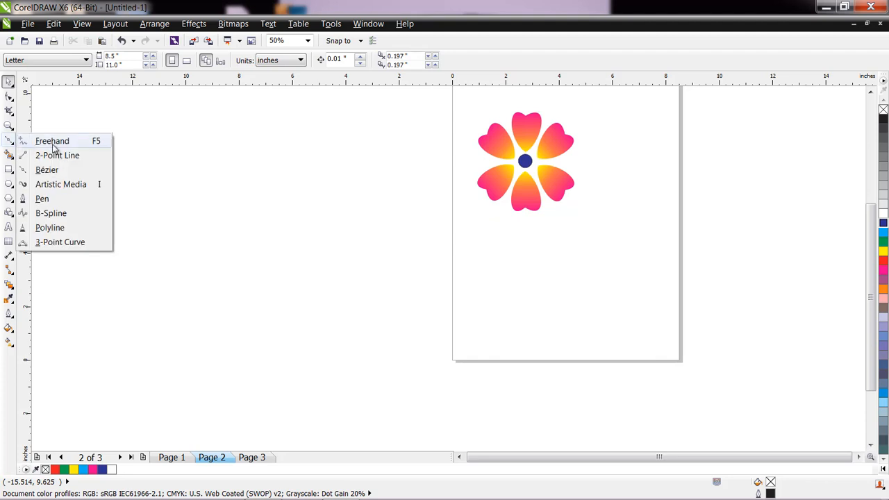
left_click(39, 142)
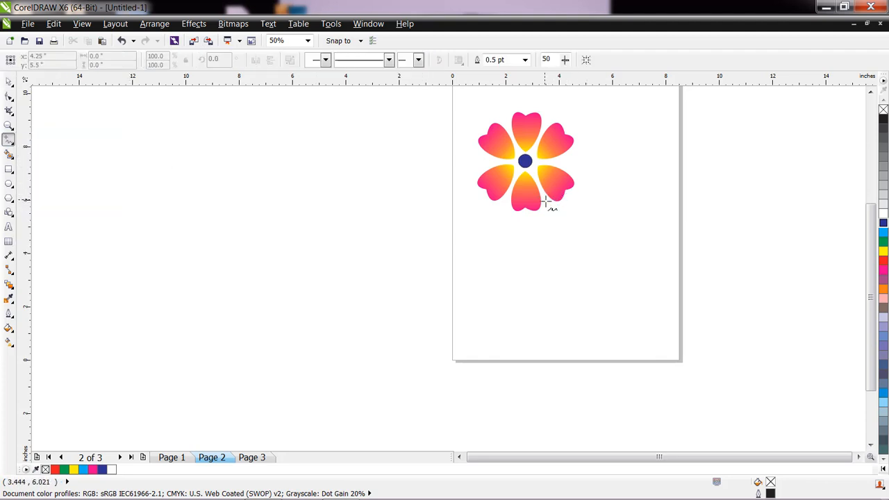
mouse_move(546, 201)
left_mouse_down()
mouse_move(555, 224)
mouse_move(521, 277)
mouse_move(527, 308)
left_mouse_up()
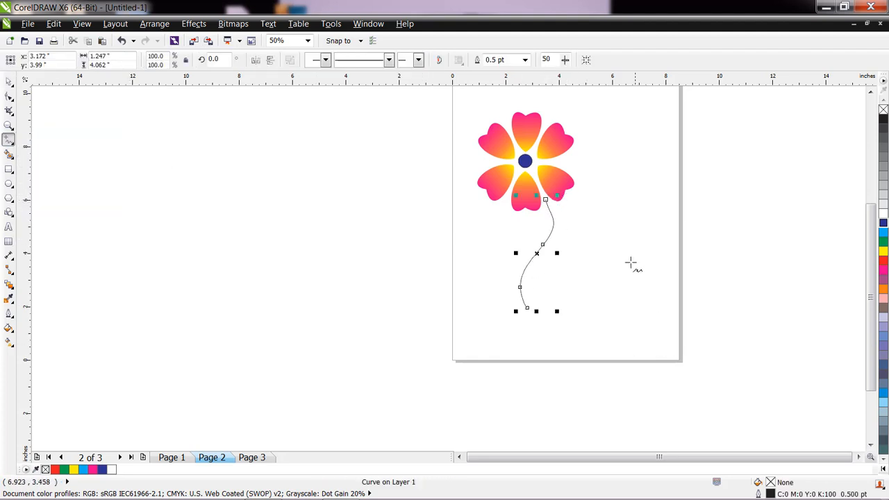
left_click(8, 81)
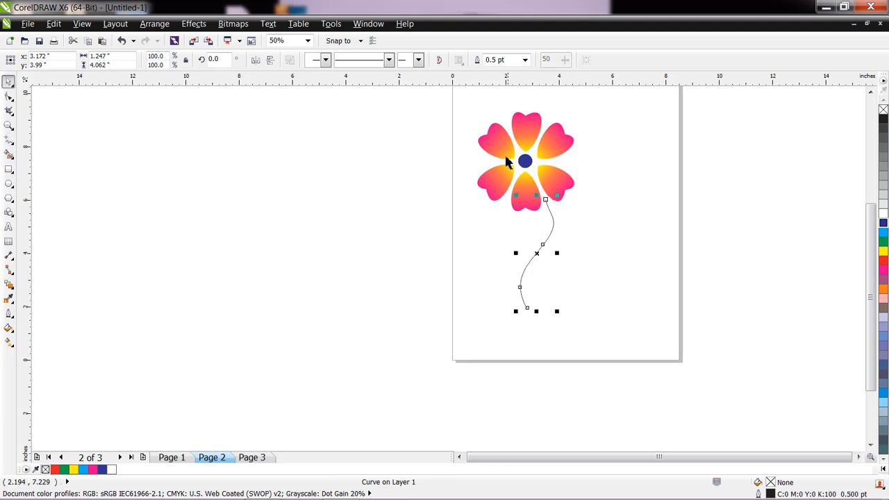
Step: Rotate the flower so a gap between petals faces straight down, and move the stem's upper end into that gap
left_click_drag(470, 109, 606, 138)
left_click(529, 162)
left_click(544, 303)
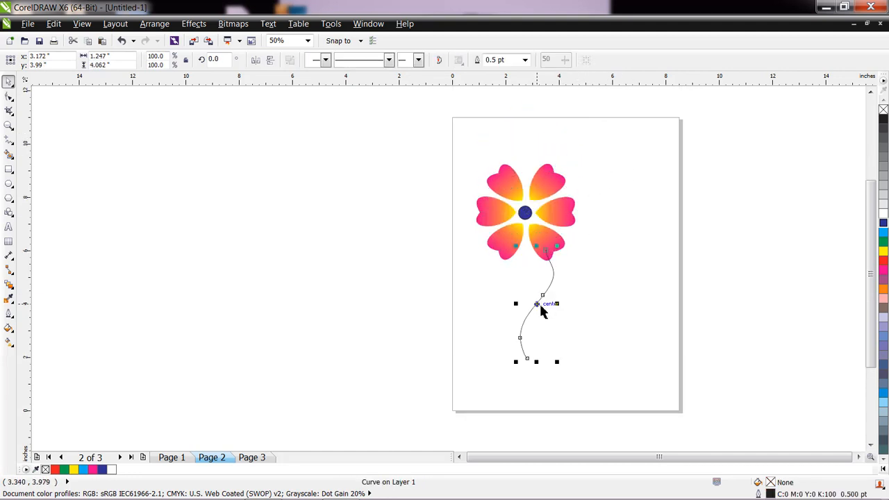
left_click_drag(542, 307, 516, 295)
left_click(611, 323)
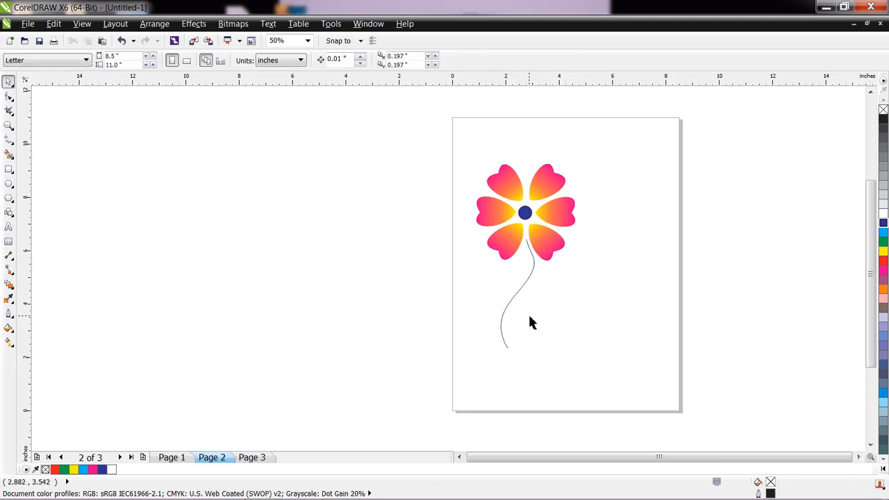
Step: Check the flower sketch on Page 3, return to Page 2 and set the stem's outline width to 2.0 pt
left_click(258, 461)
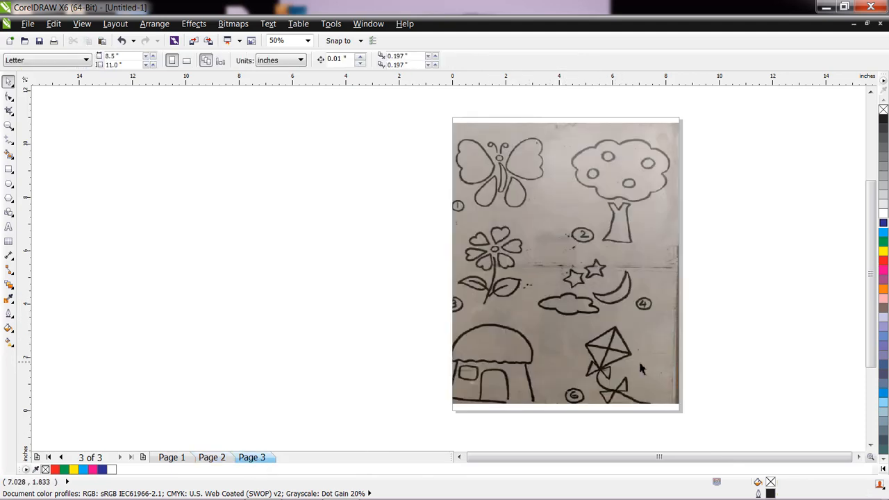
left_click(212, 459)
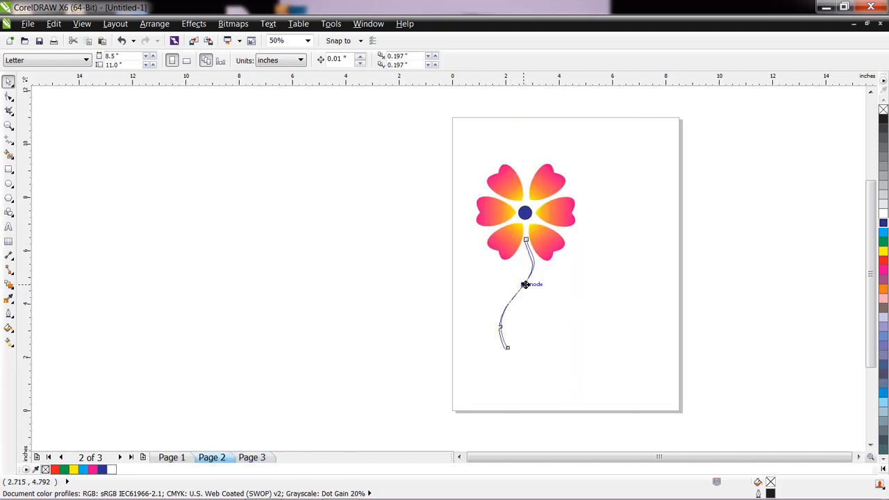
left_click(523, 284)
left_click(523, 60)
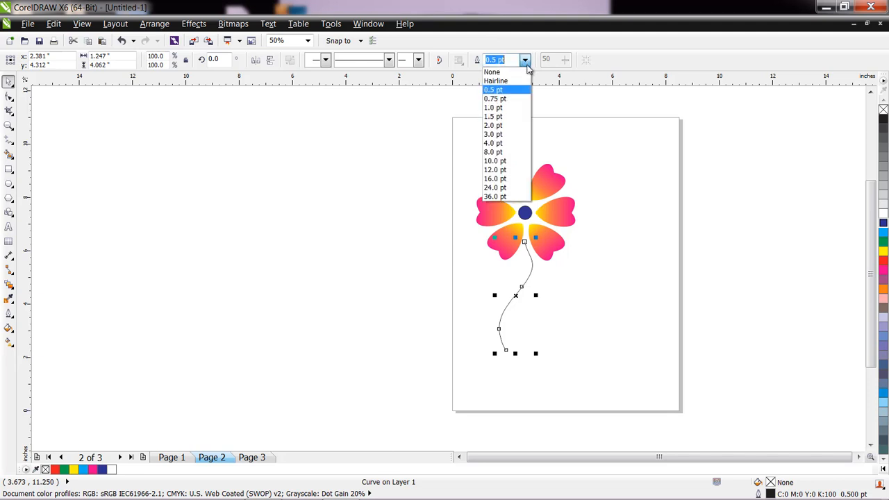
left_click(509, 110)
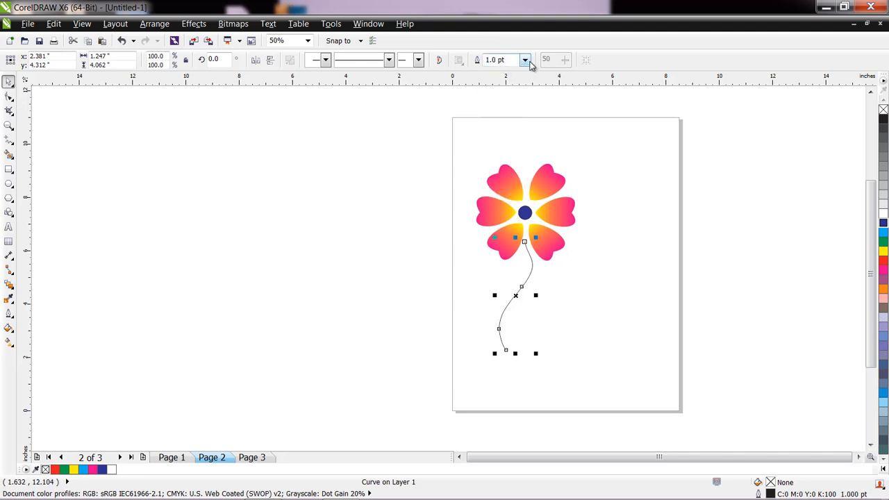
left_click(524, 60)
left_click(512, 117)
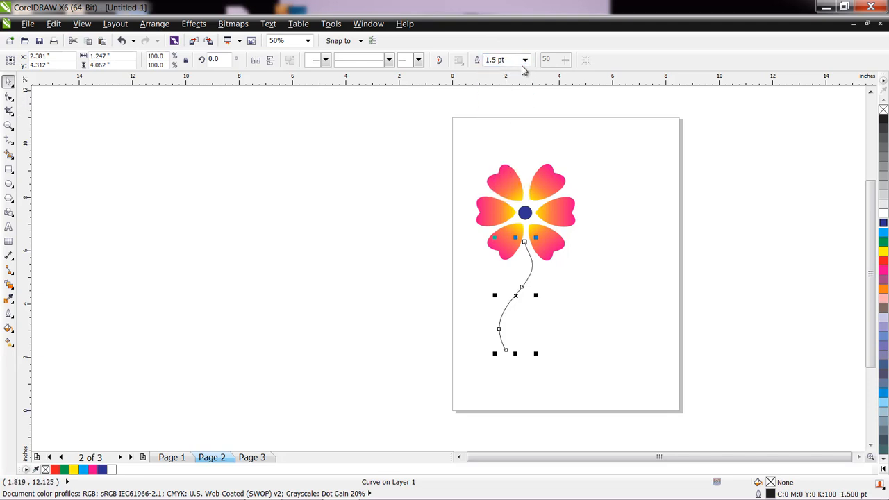
left_click(524, 59)
left_click(512, 125)
scroll(561, 297, "up", 1)
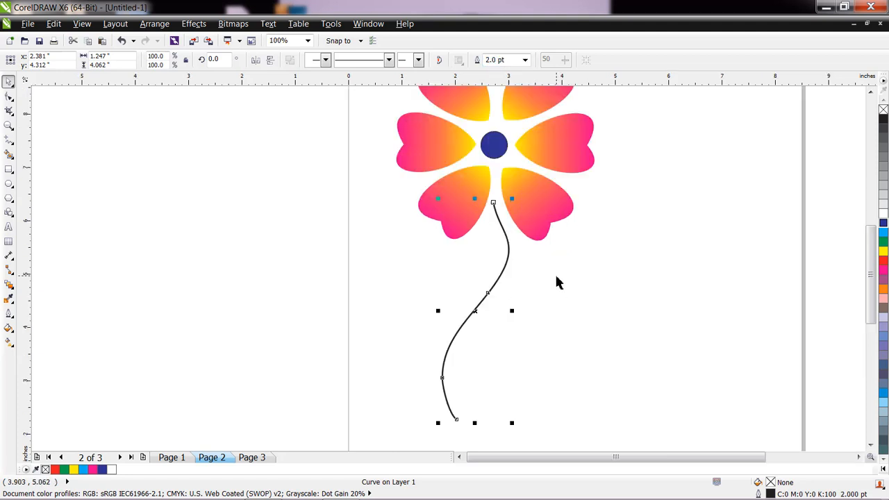
left_click(569, 323)
Step: Draw a closed straight-sided leaf outline with eight nodes using the Bézier tool, beside the page
left_click(9, 144)
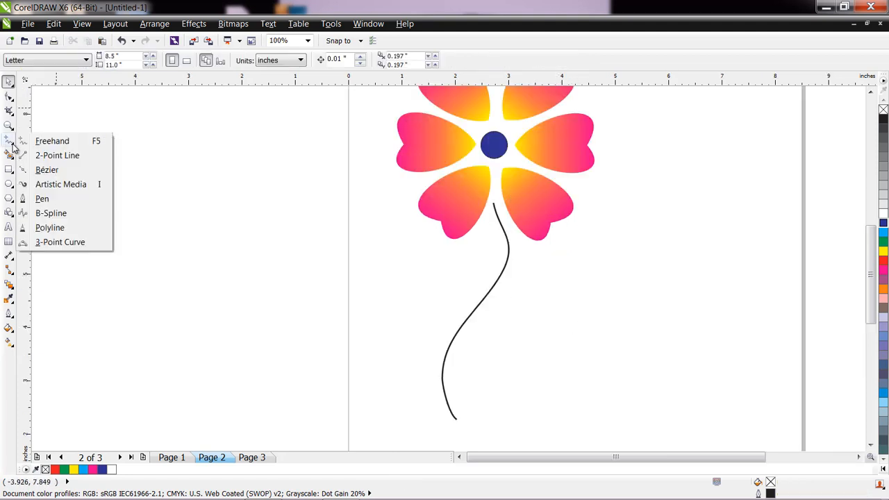
left_click(43, 169)
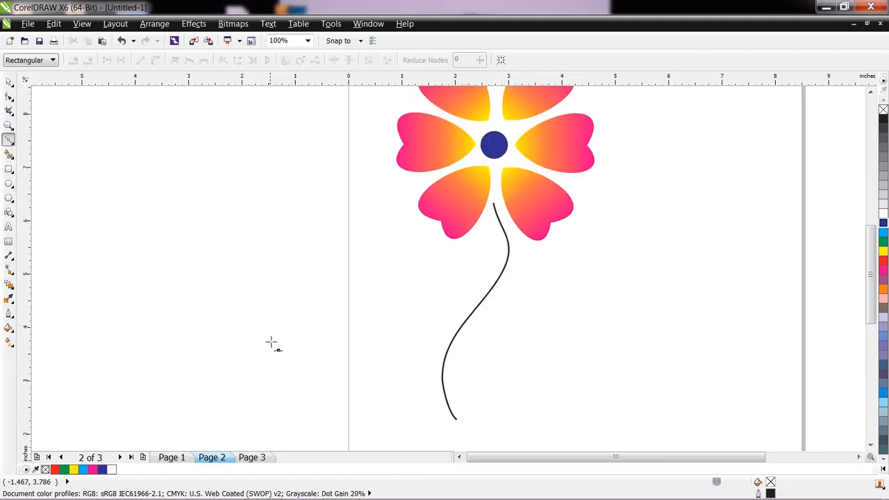
left_click(245, 328)
left_click(235, 306)
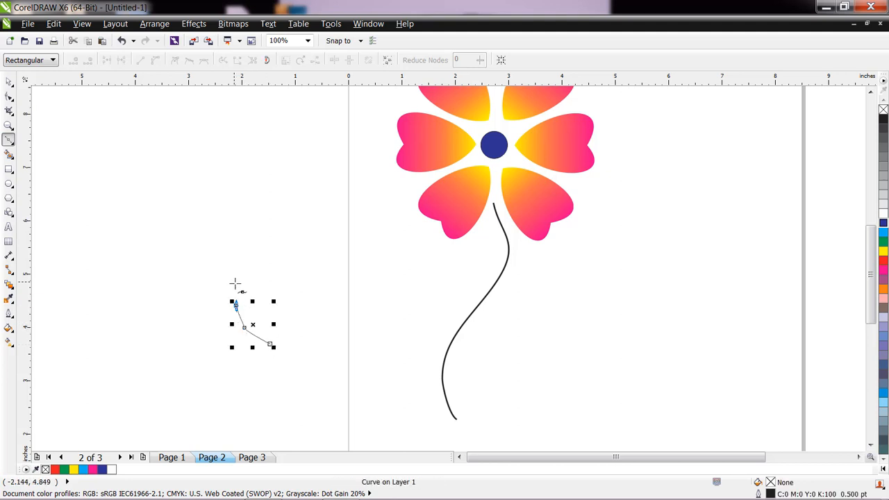
left_click(234, 276)
left_click(240, 260)
left_click(260, 271)
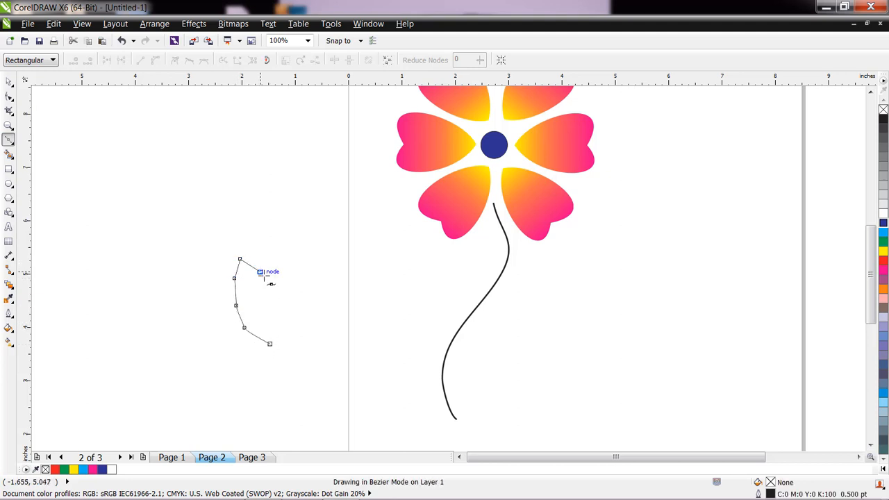
left_click(272, 284)
left_click(278, 312)
left_click(270, 344)
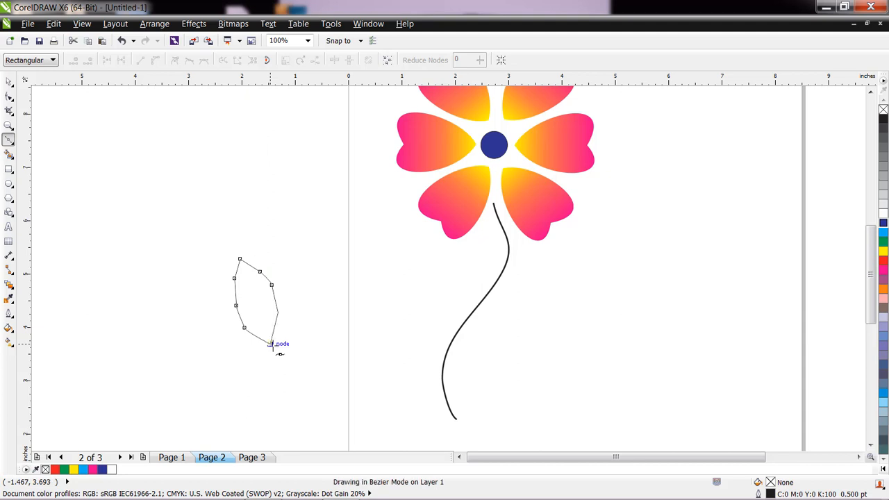
Step: Convert the leaf's segments to curves and delete the intermediate nodes, keeping only the two pointed ends
left_click(10, 98)
left_click_drag(185, 237, 330, 380)
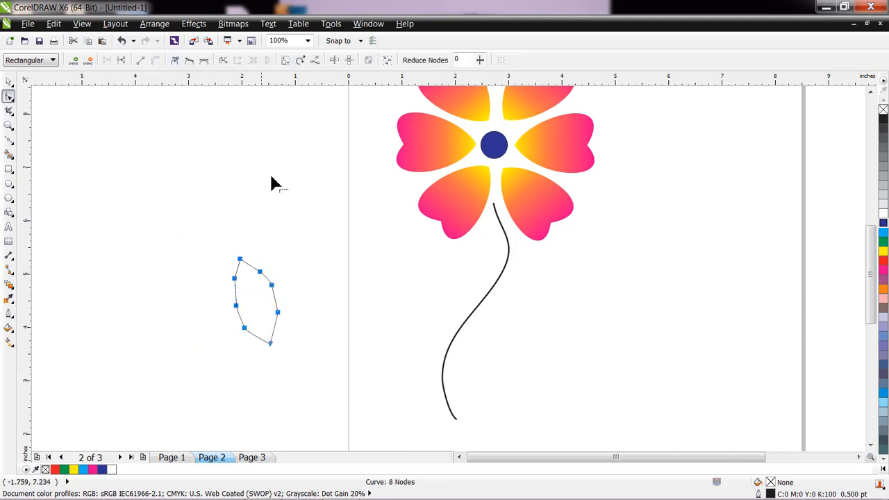
left_click(246, 298)
left_click_drag(222, 269, 277, 341)
key("Delete")
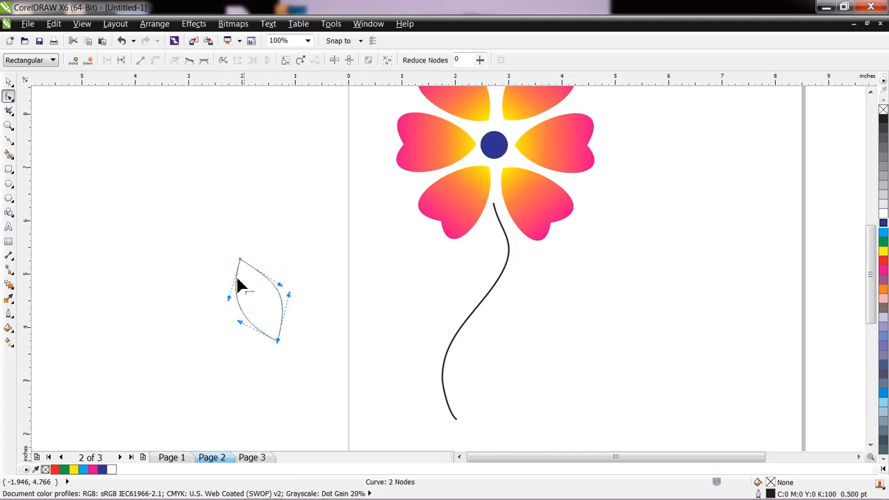
Step: Move the leaf to the left side of the stem, rotated to 12.8 degrees with its lower tip touching the stem
left_click(9, 82)
left_click_drag(261, 308, 417, 299)
left_click(417, 298)
left_click_drag(442, 339, 464, 328)
left_click(421, 302)
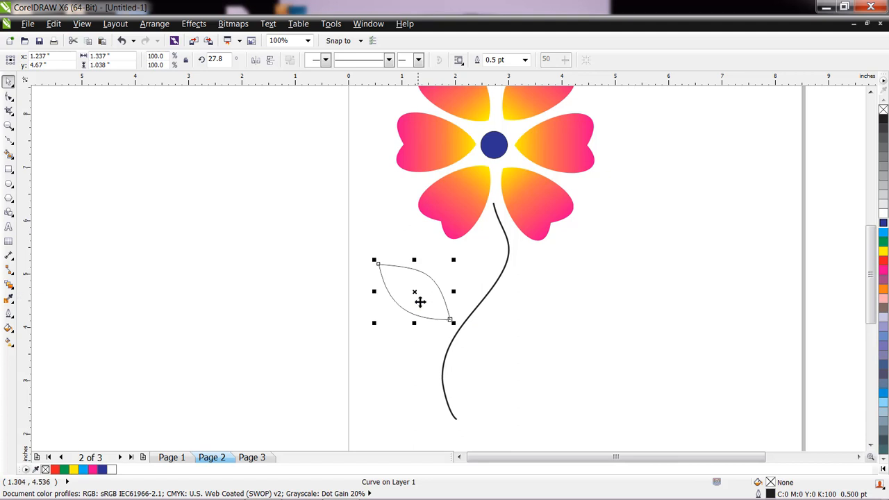
left_click_drag(421, 301, 431, 298)
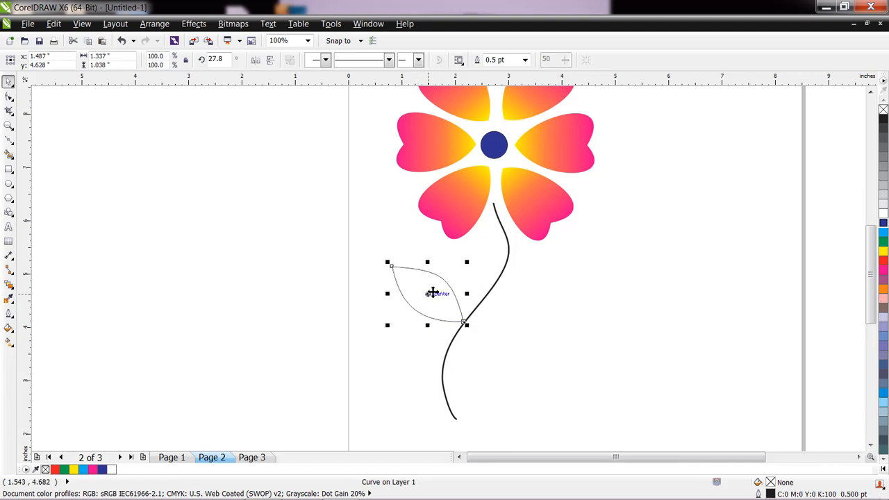
left_click(431, 293)
left_click_drag(390, 263, 398, 255)
left_click_drag(438, 306, 452, 306)
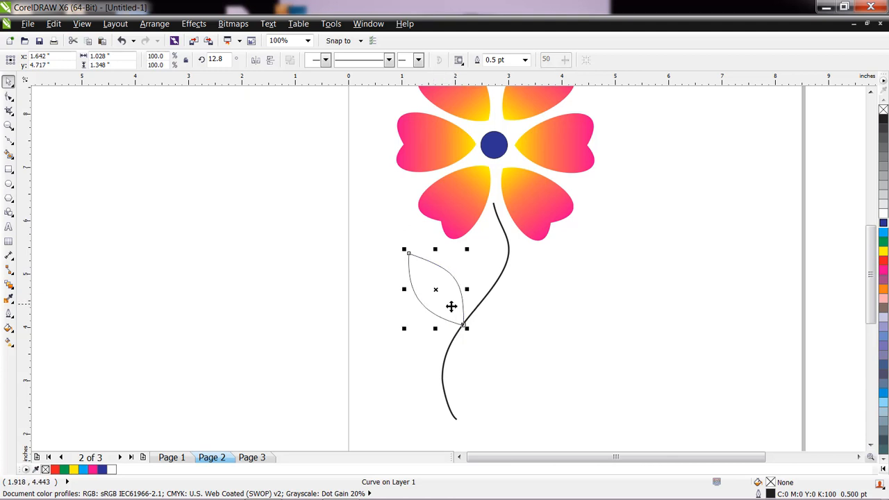
Step: Fill the leaf with the green shade C:70 M:0 Y:100 K:0 and remove its outline
left_click(884, 243)
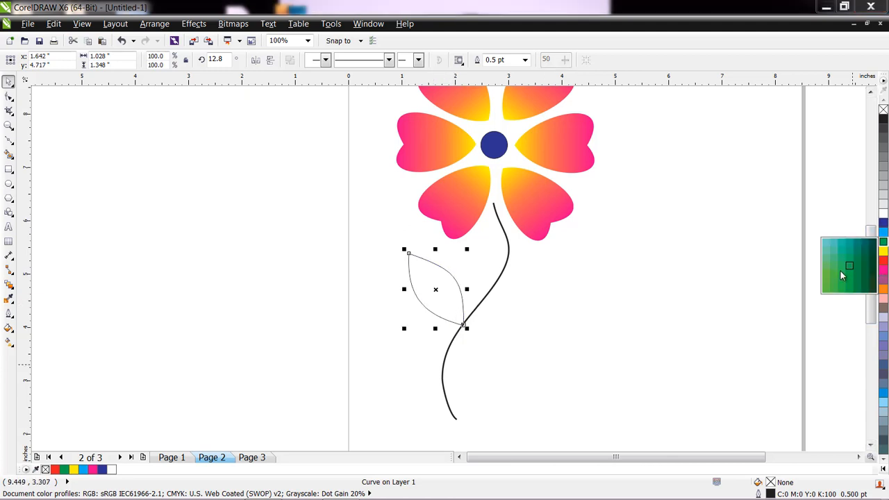
left_click(835, 275)
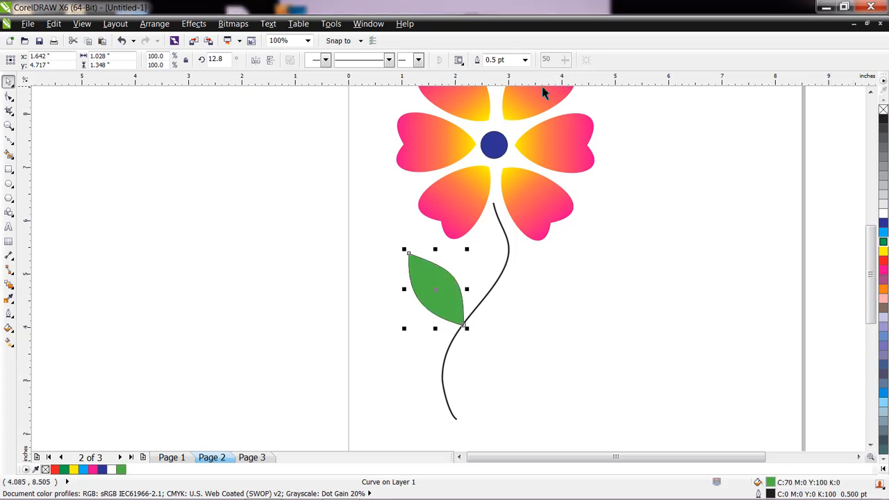
left_click(525, 59)
left_click(514, 72)
left_click(586, 347)
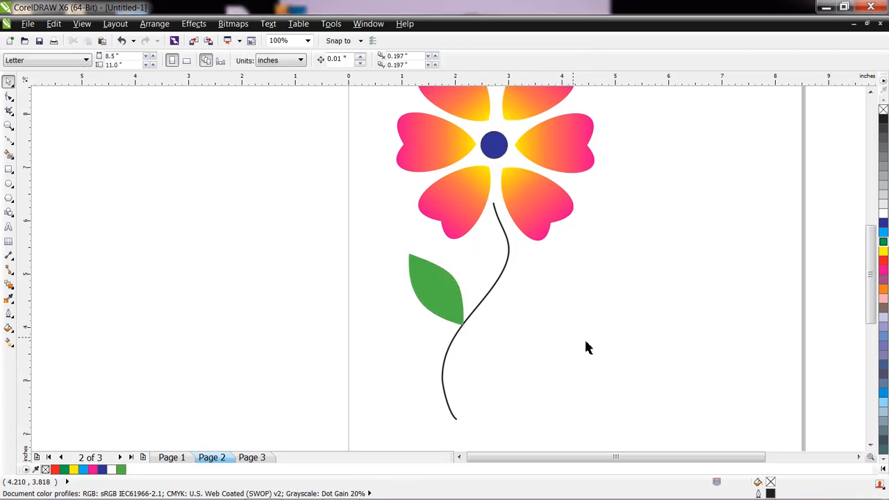
Step: Draw a freehand vein line about 0.5 by 0.7 inches from the leaf's lower tip towards its centre
left_click(9, 110)
left_click(14, 145)
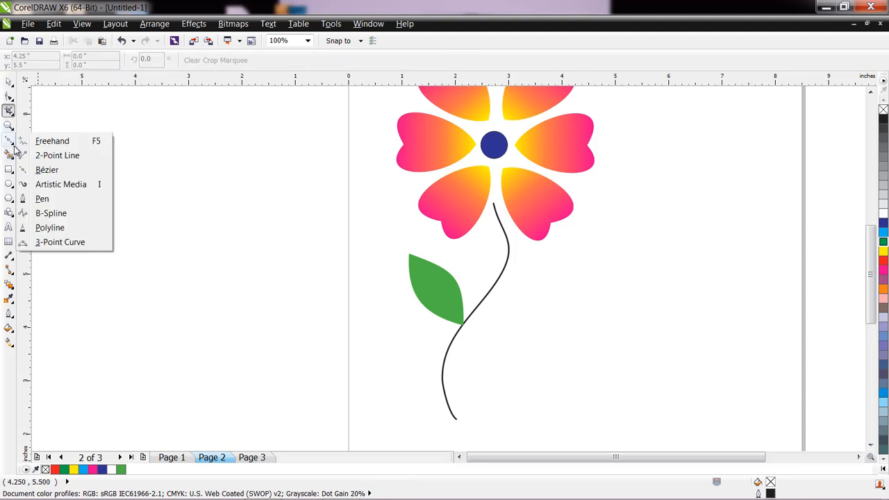
left_click(35, 146)
scroll(452, 320, "up", 1)
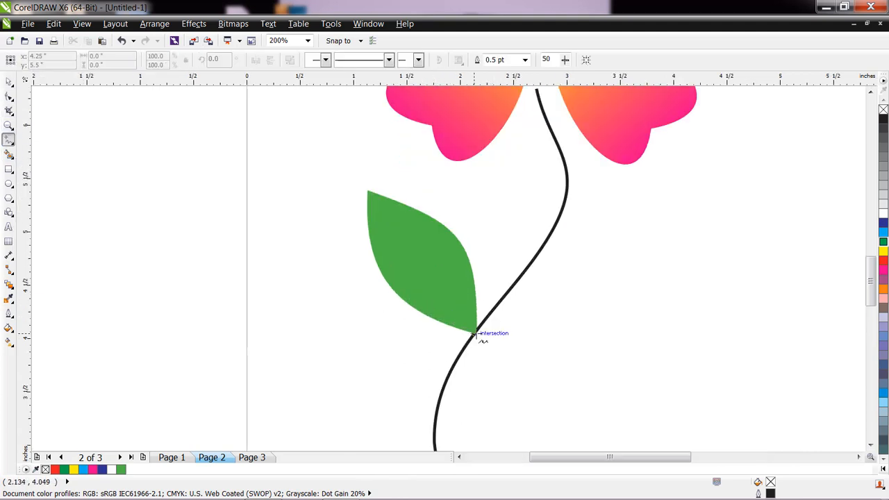
left_click_drag(476, 333, 417, 261)
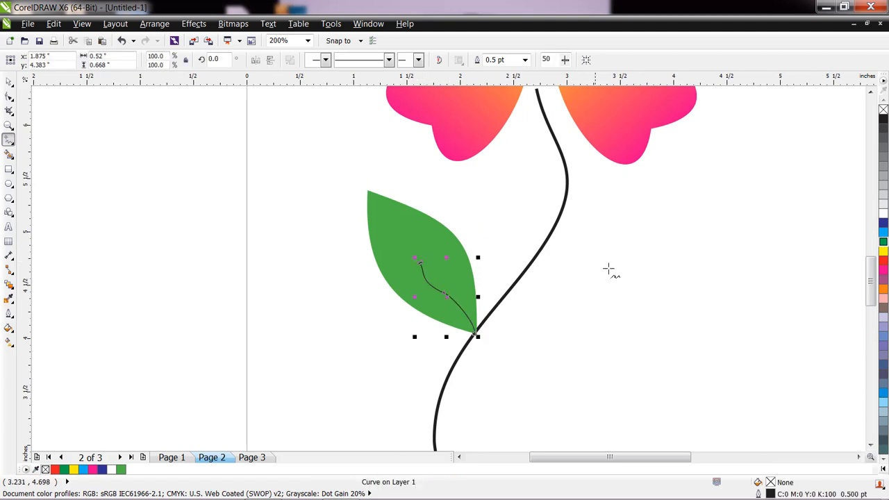
Step: Delete the vein's intermediate nodes, leaving two, and extend its free end towards the leaf's upper tip
left_click(9, 97)
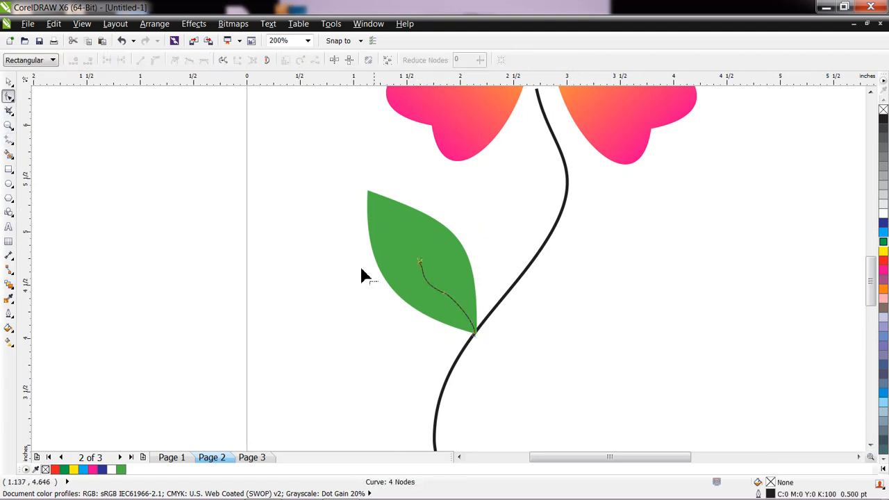
left_click(443, 290)
key("Delete")
left_click_drag(419, 264, 386, 225)
left_click(421, 262)
key("Delete")
left_click(387, 226)
Step: Bend the straight vein into a gentle S-curve by adjusting the control handles at both end nodes
scroll(428, 278, "up", 3)
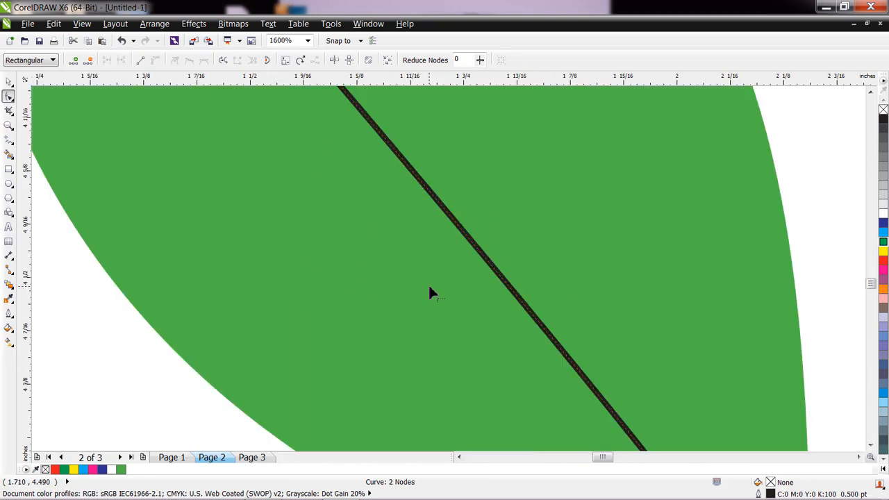
scroll(428, 281, "down", 2)
left_click_drag(349, 158, 438, 186)
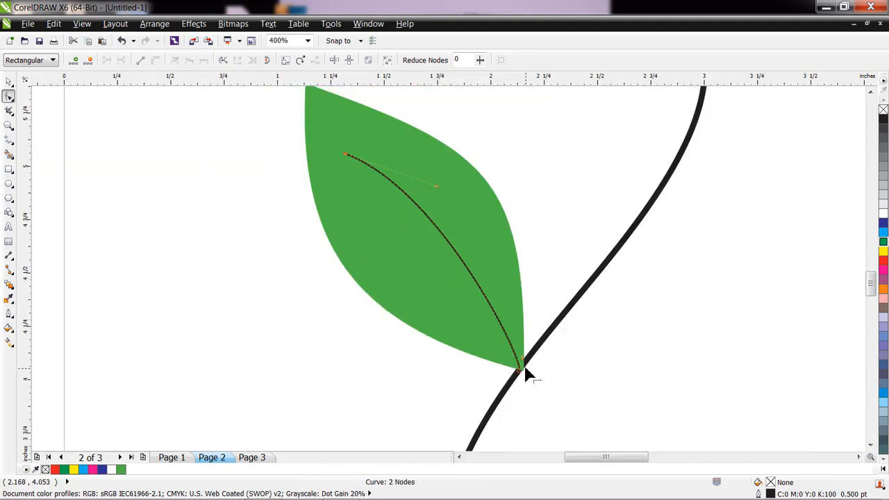
left_click_drag(524, 366, 436, 306)
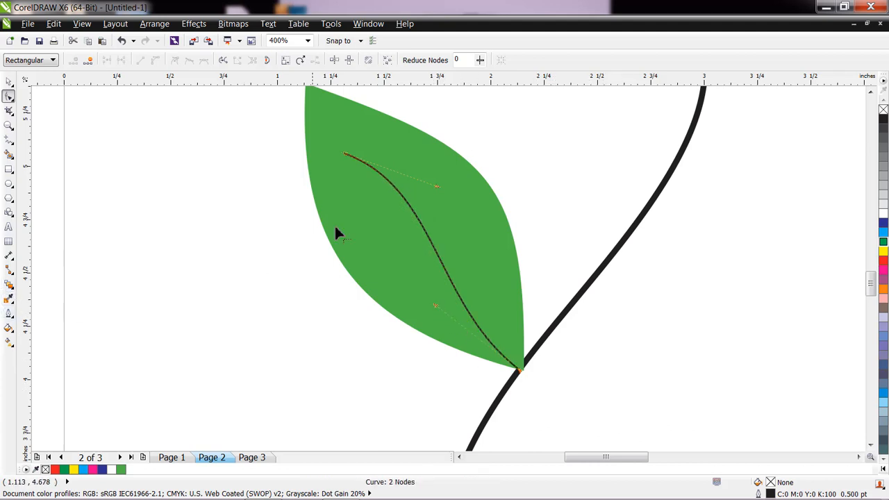
Step: Set the vein's outline colour to the dark green C:97 M:38 Y:100 K:40
left_click(10, 315)
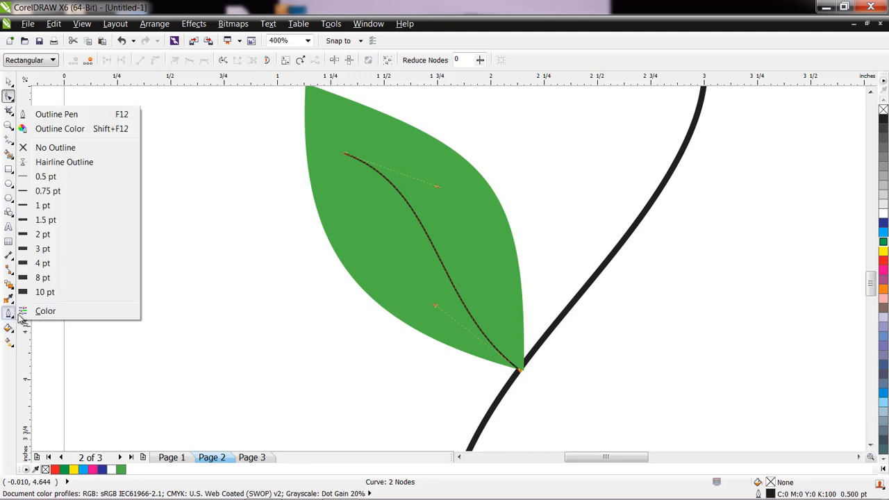
left_click(59, 129)
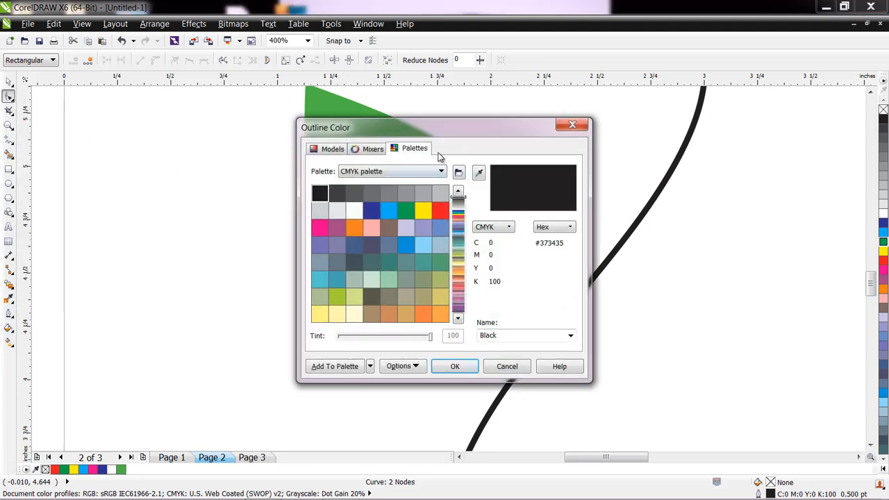
left_click_drag(459, 129, 243, 172)
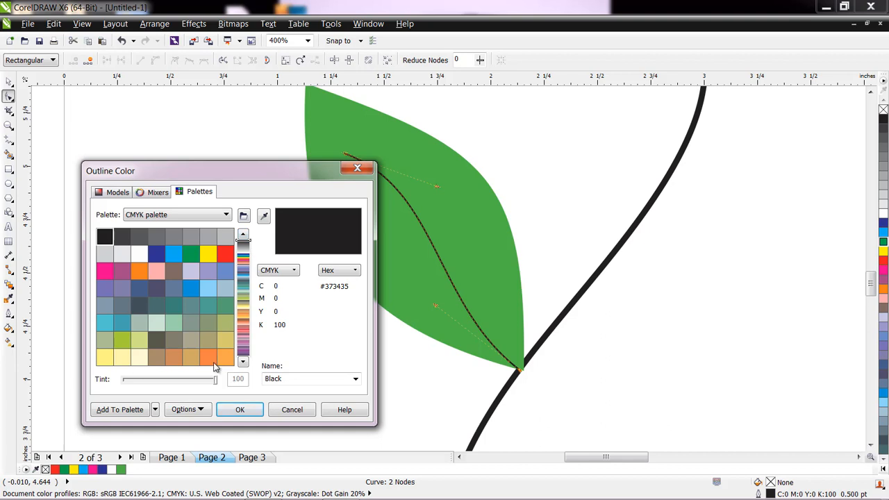
left_click(190, 253)
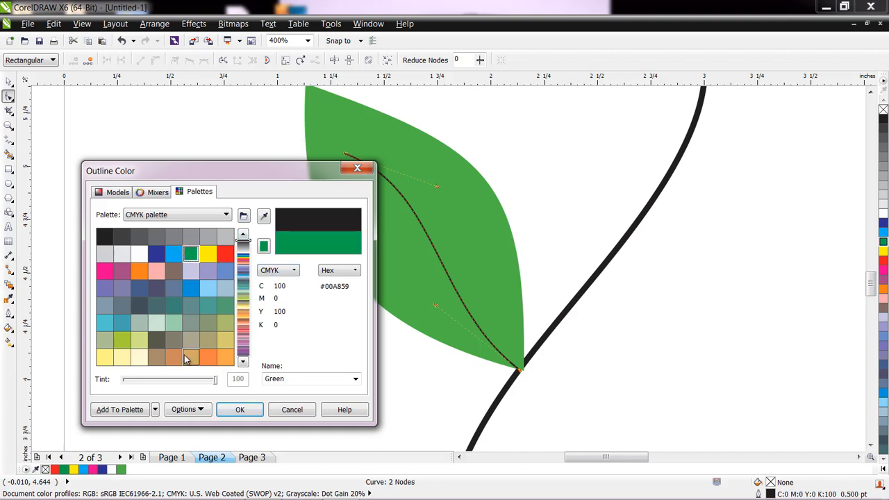
left_click(157, 197)
left_click(118, 192)
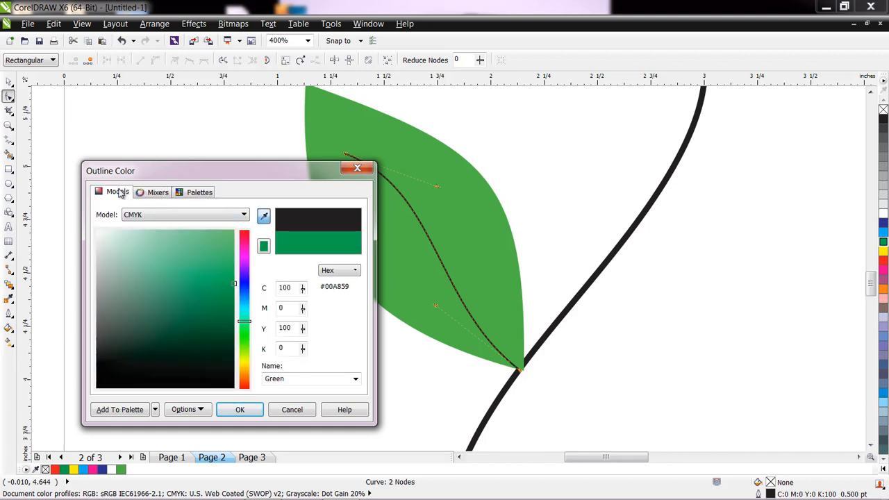
left_click_drag(234, 287, 232, 327)
left_click(244, 410)
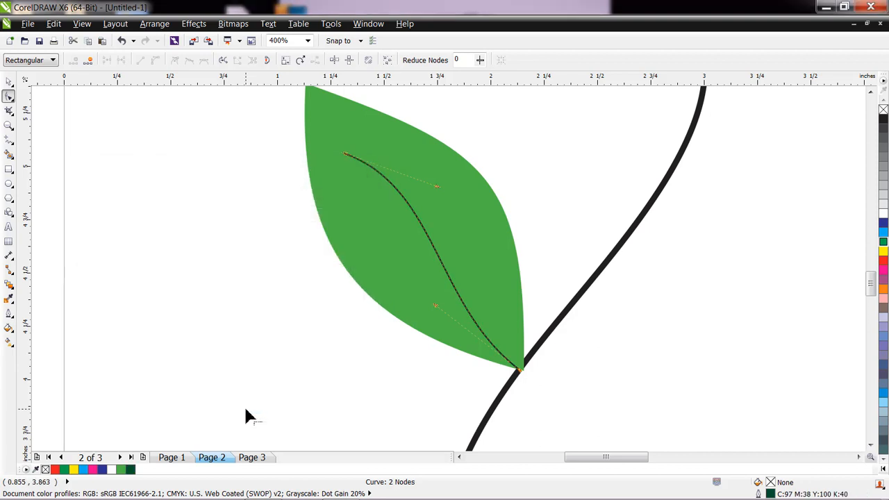
Step: Make a horizontally mirrored copy of the leaf and its vein, and move it to the right of the stem
scroll(490, 264, "down", 2)
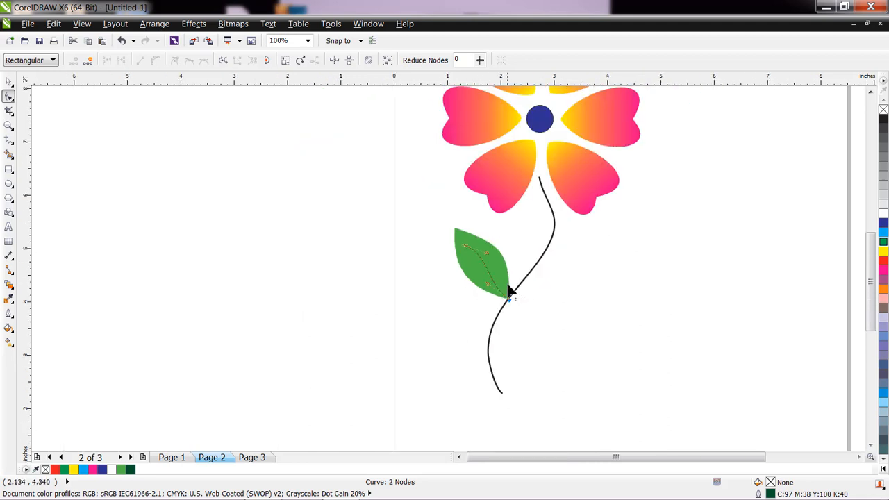
left_click(9, 82)
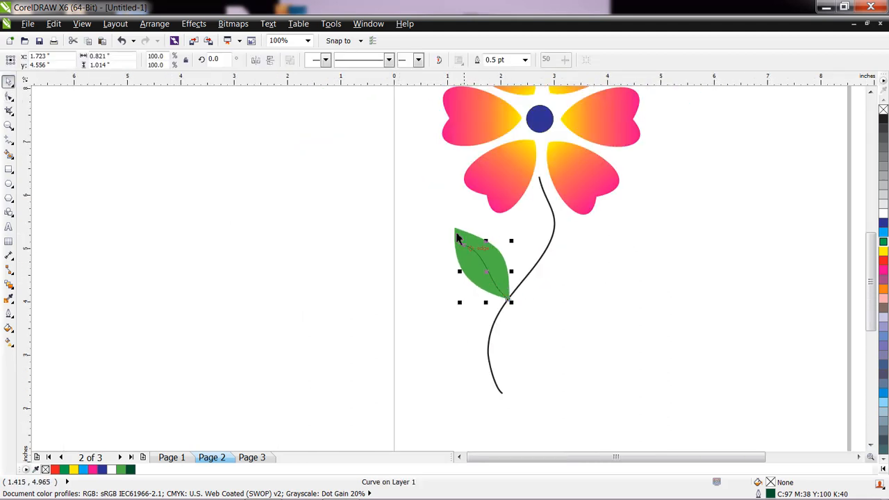
left_click_drag(429, 212, 526, 326)
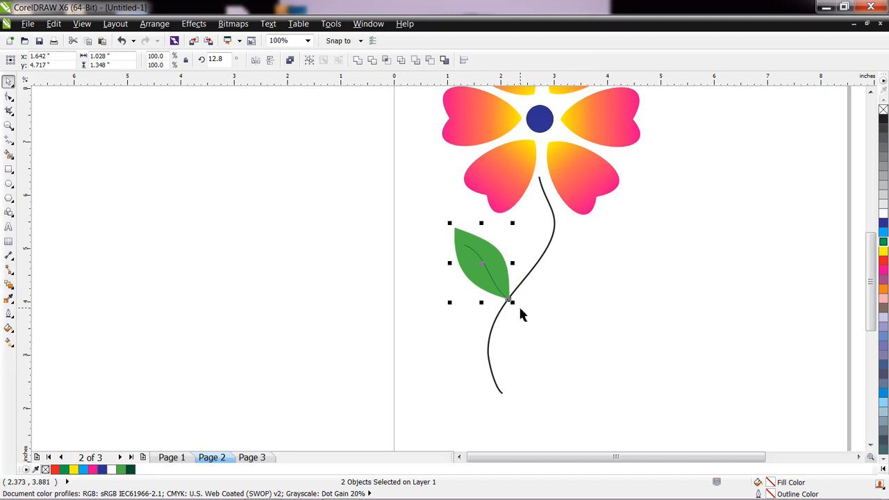
left_click(255, 61)
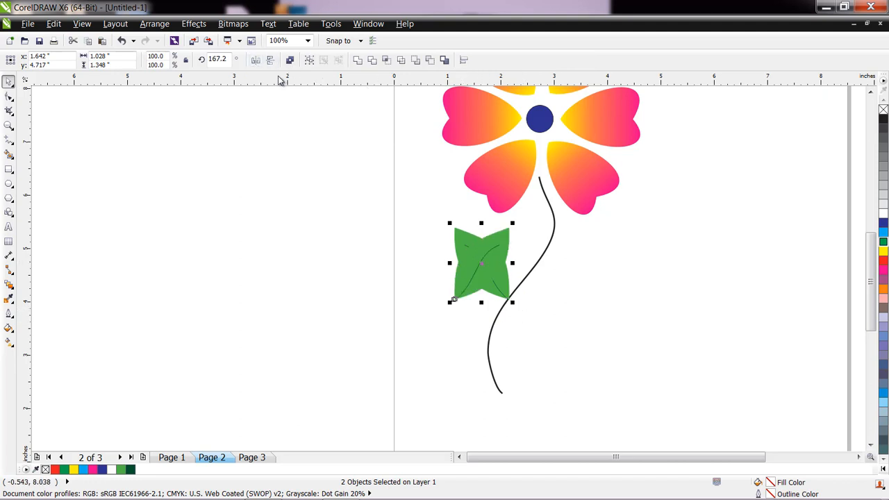
left_click_drag(482, 261, 566, 285)
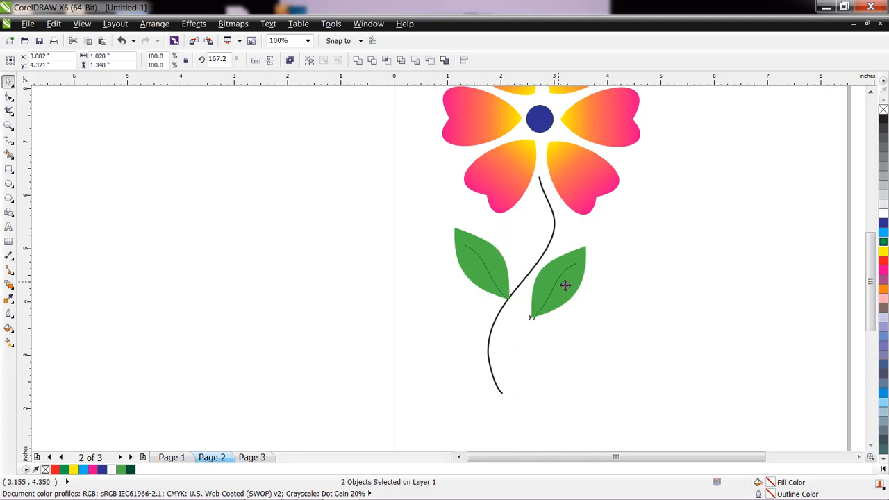
Step: Rotate the mirrored leaf and its vein clockwise to lie nearly horizontal, with the base touching the stem below the first leaf
left_click(566, 285)
left_click_drag(591, 240, 532, 314)
left_click(565, 291)
left_click(535, 312)
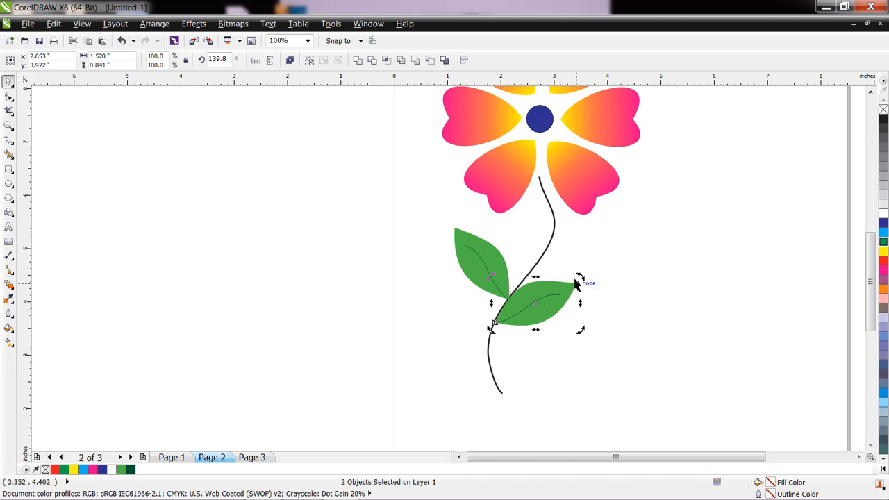
left_click_drag(577, 283, 557, 318)
left_click(606, 303)
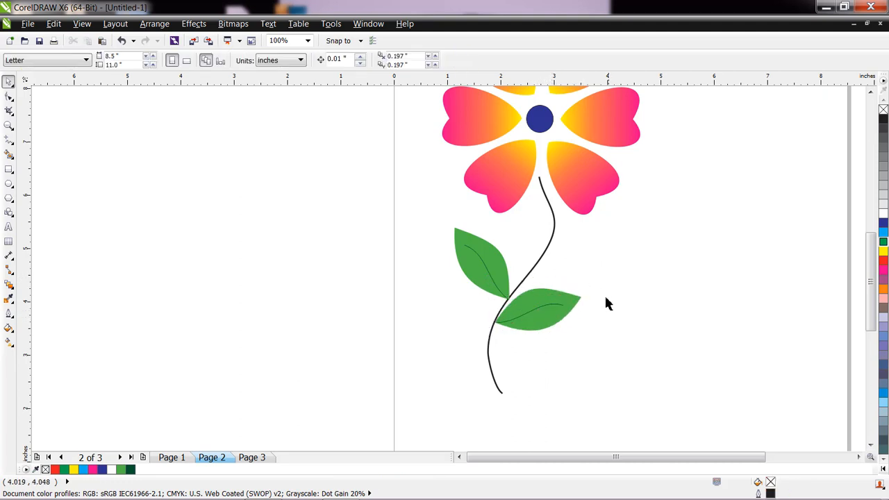
Step: Reshape the second leaf by flattening its upper edge, and lower and shorten its vein to match
left_click(9, 96)
left_click(560, 314)
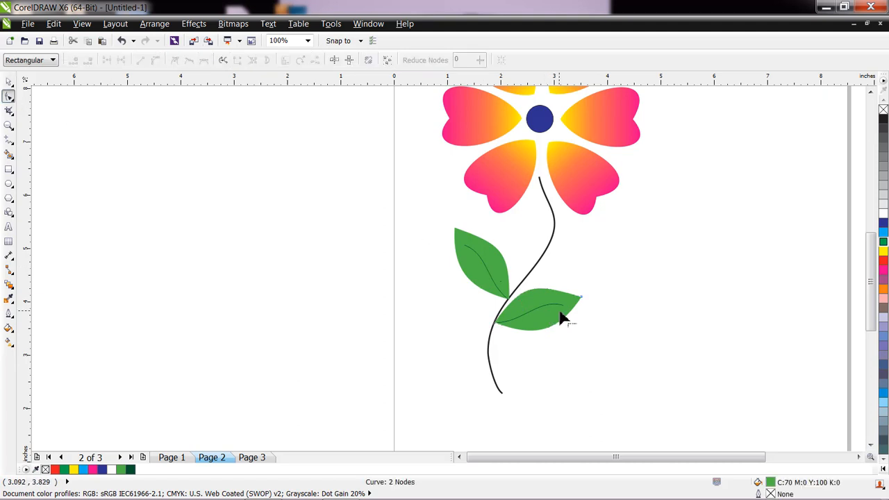
left_click(579, 297)
left_click_drag(535, 288, 546, 315)
left_click(553, 305)
left_click(632, 344)
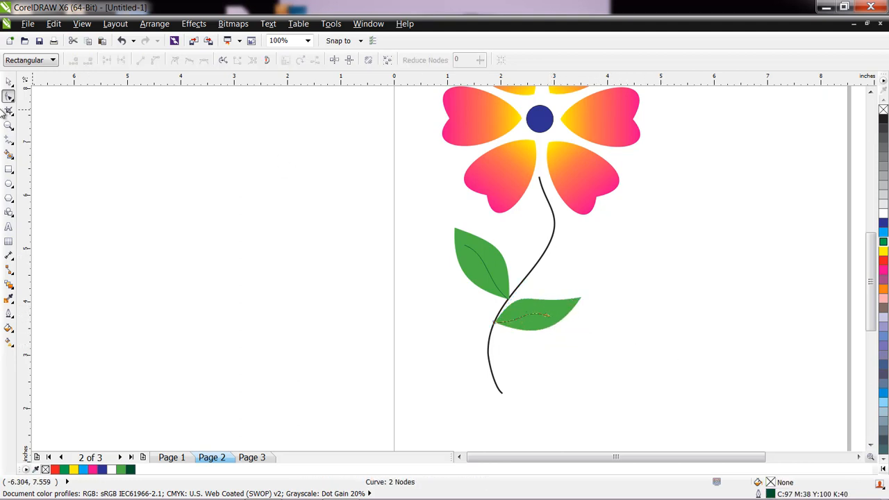
Step: Group all 12 objects of the flower and move the group towards the centre of the page, to X 4.588" and Y 6.251"
left_click(10, 83)
left_click(533, 333)
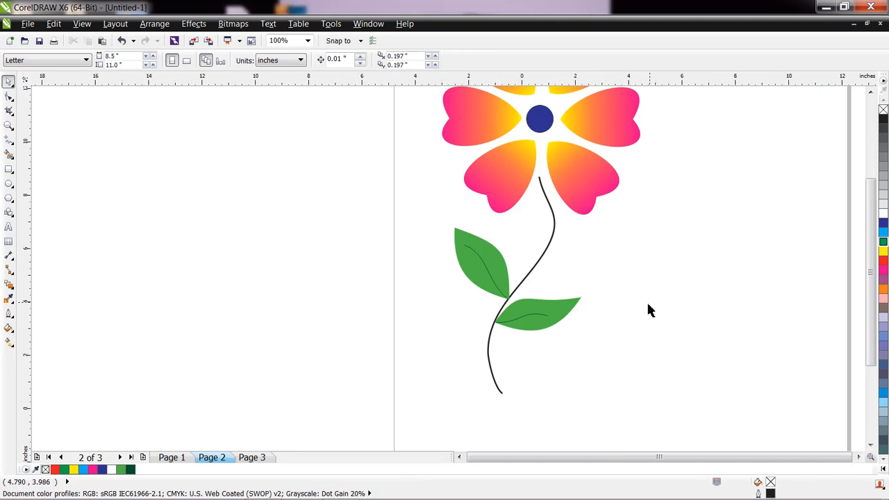
scroll(650, 306, "down", 1)
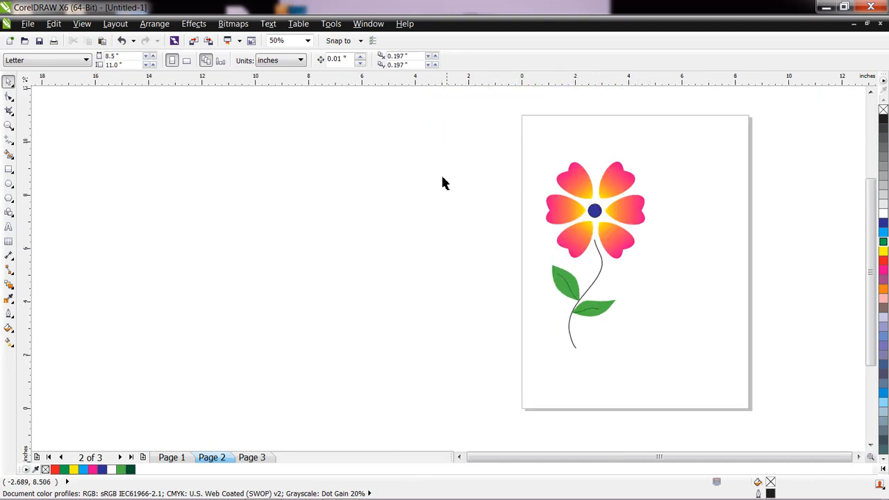
left_click_drag(477, 146, 718, 406)
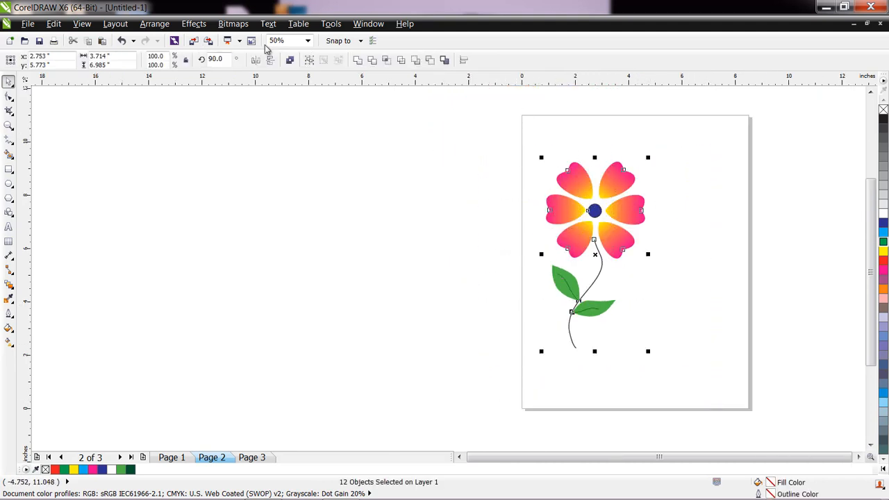
left_click(310, 60)
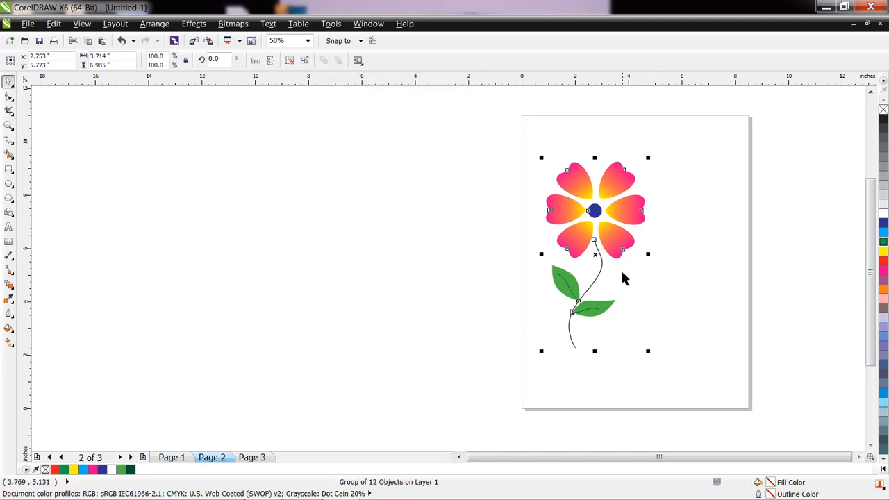
left_click_drag(634, 256, 677, 239)
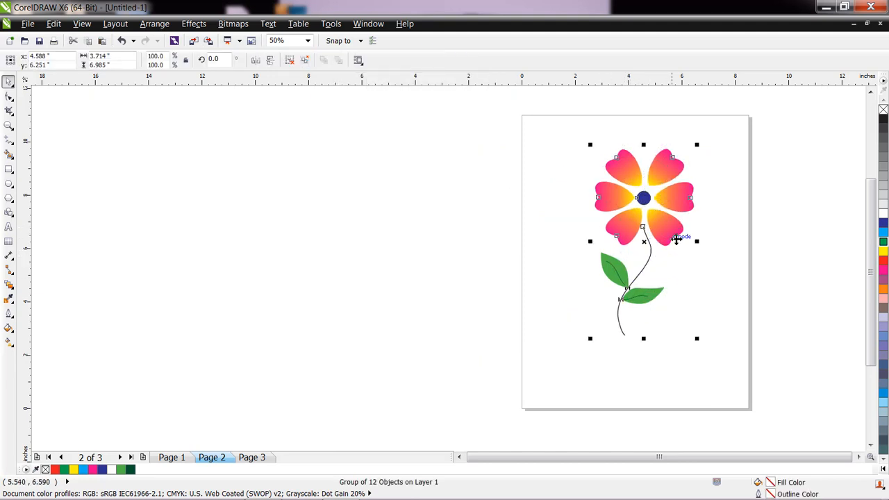
left_click(860, 457)
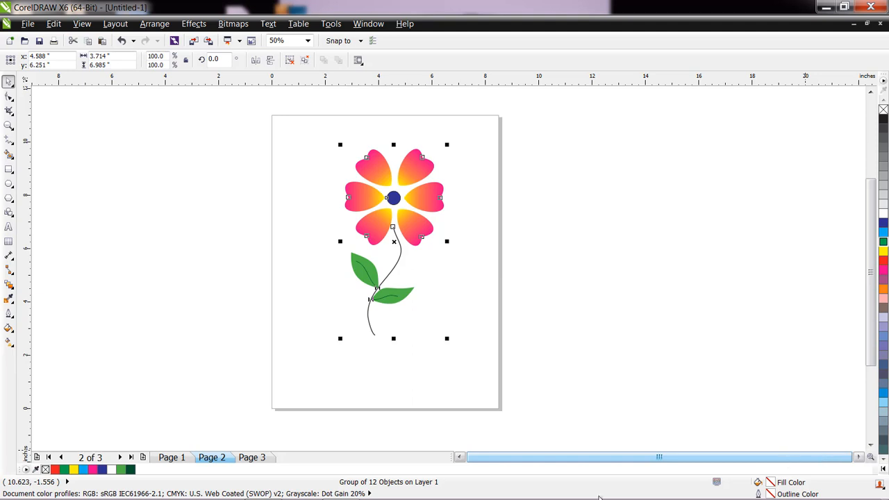
Step: Draw the closed watermelon slice outline on Page 2 with straight Bezier segments, following the Page 1 reference, about 2.4 inches wide and 1.9 inches high
left_click(251, 458)
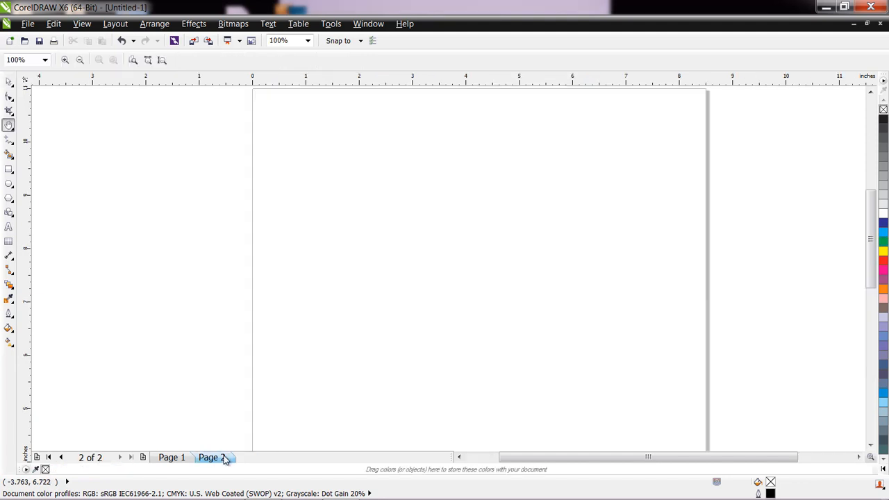
left_click(182, 457)
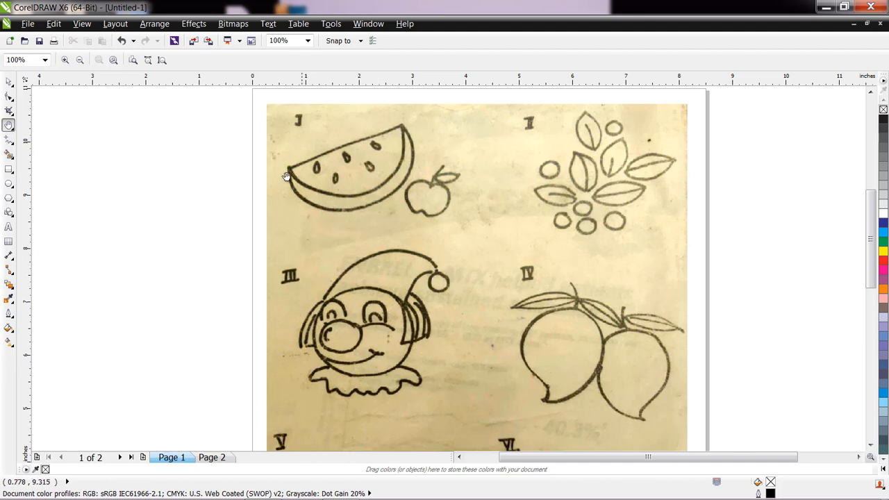
left_click(219, 460)
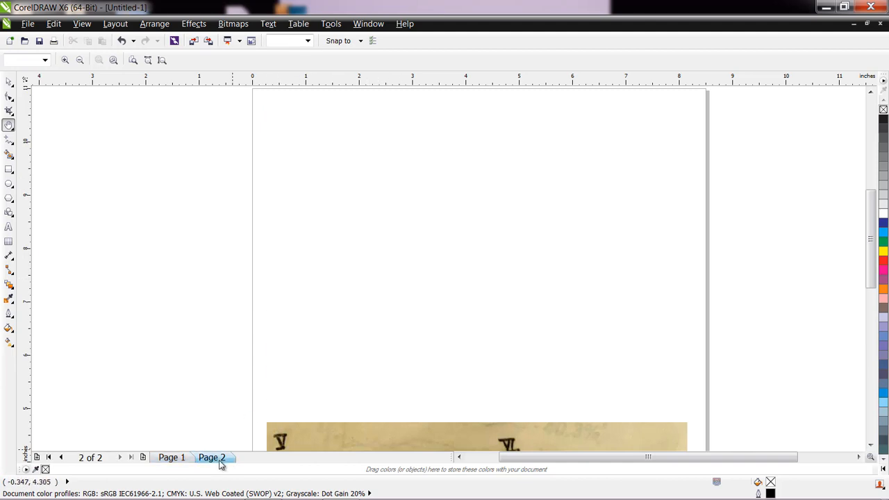
left_click(11, 143)
left_click(44, 172)
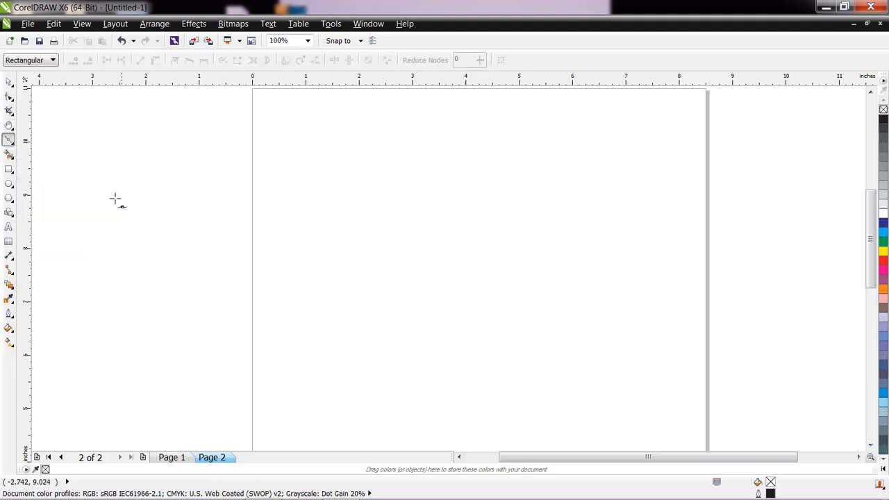
left_click(327, 222)
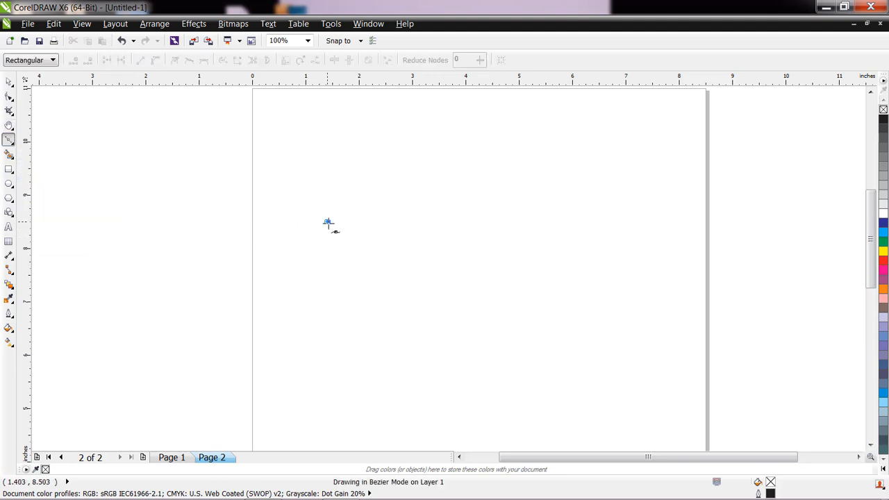
left_click(444, 153)
left_click(454, 169)
left_click(457, 195)
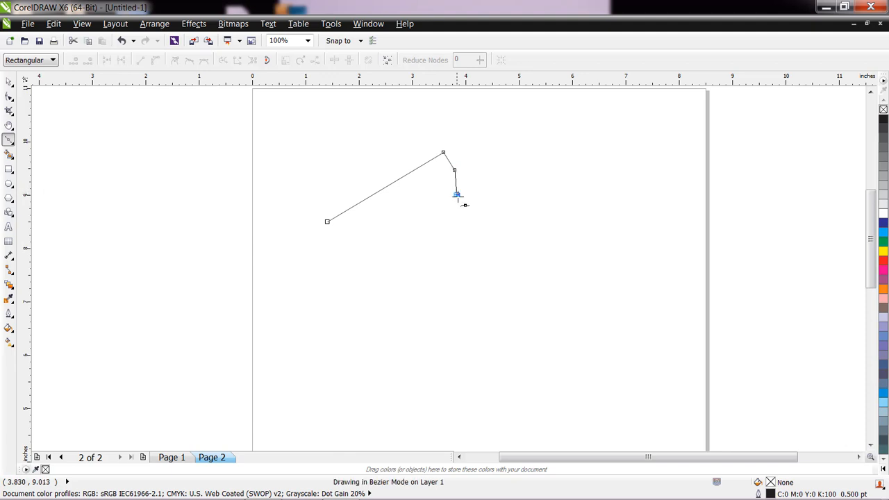
left_click(452, 217)
left_click(442, 230)
left_click(427, 243)
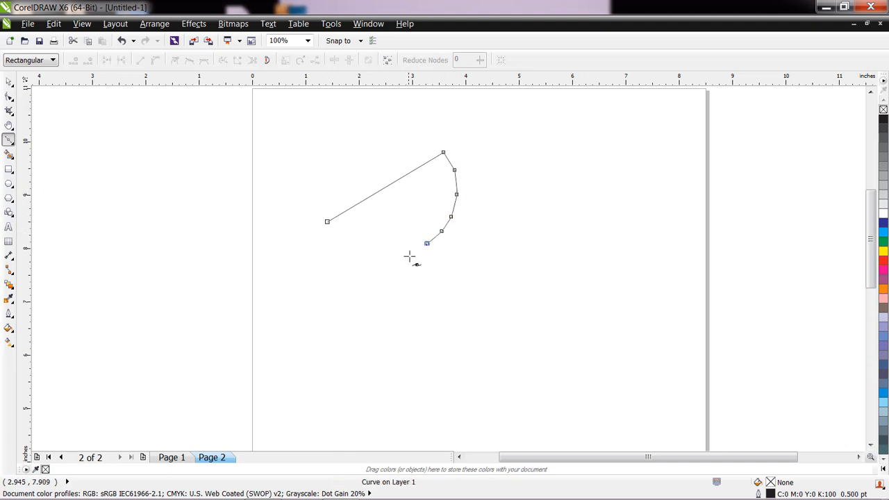
left_click(405, 253)
left_click(385, 254)
left_click(361, 249)
left_click(343, 243)
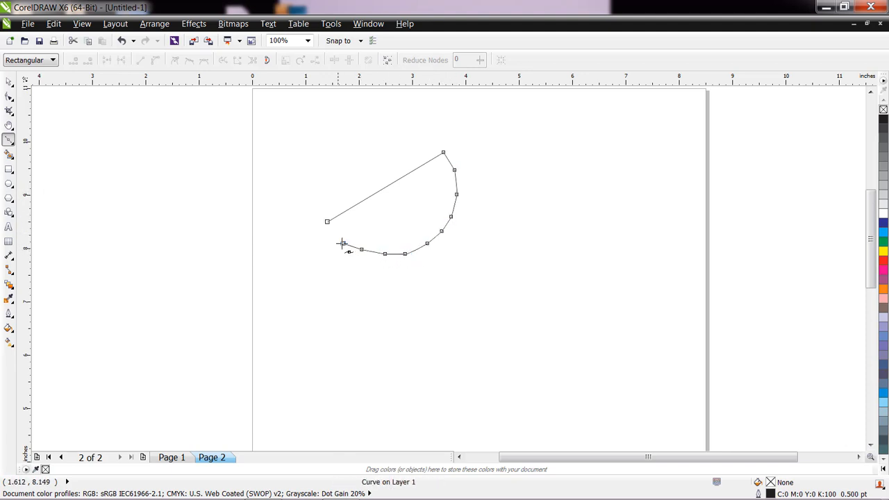
left_click(328, 221)
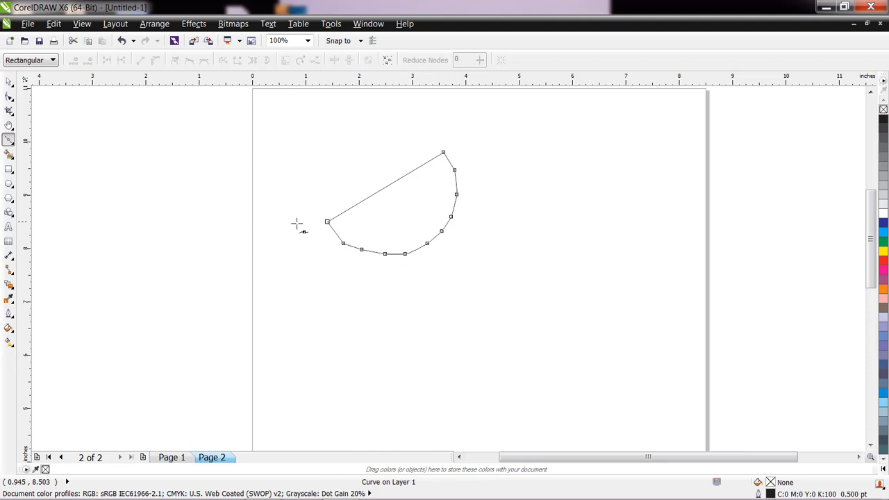
Step: Convert all outline segments to curves and delete every node between the two tips, forming one smooth rounded arc below the straight edge
left_click(9, 98)
left_click_drag(281, 124, 528, 325)
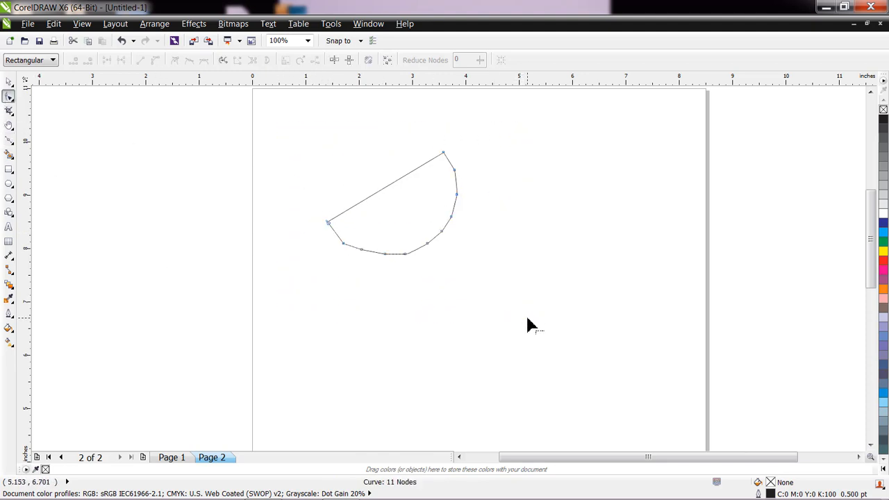
left_click(156, 61)
left_click(469, 303)
left_click_drag(445, 162, 497, 274)
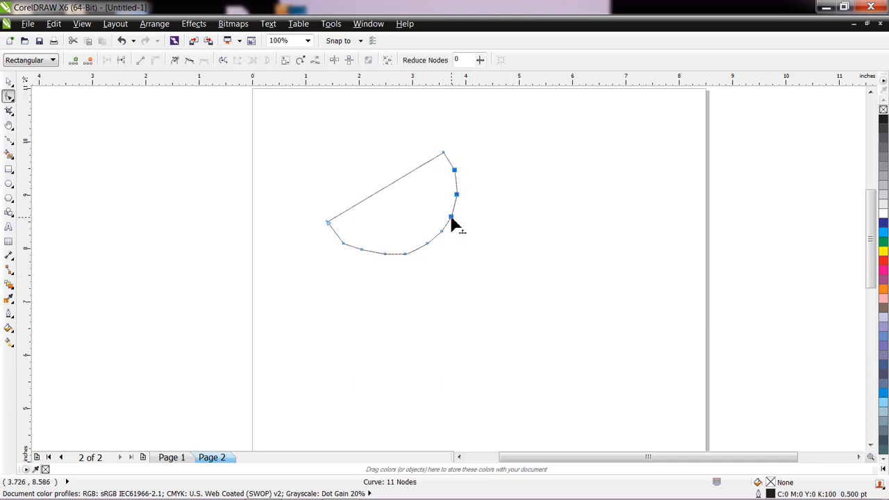
key("Delete")
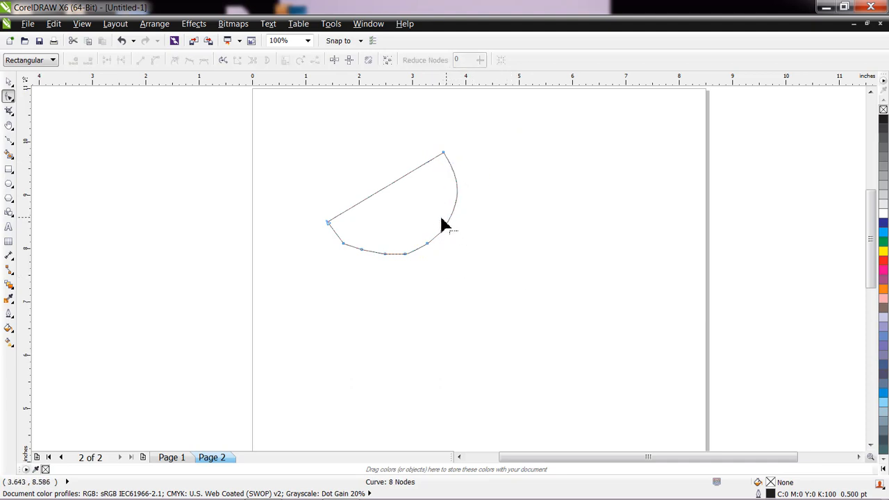
left_click_drag(324, 244, 454, 282)
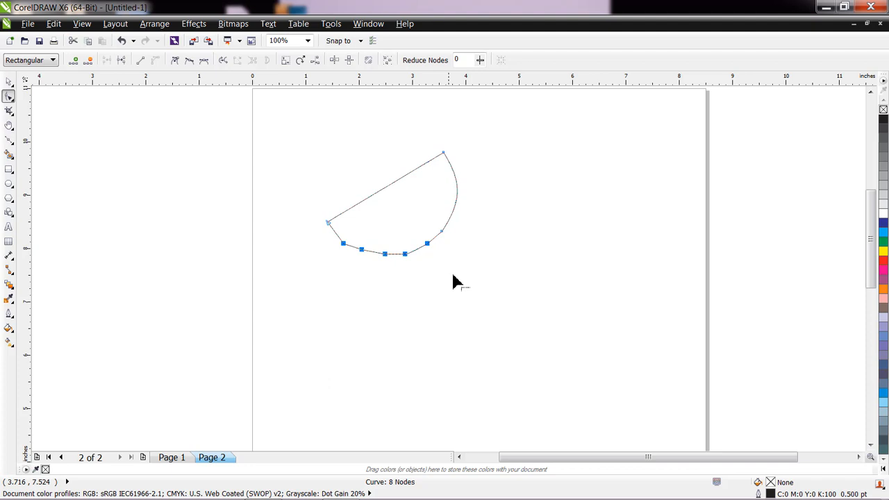
key("Delete")
left_click(442, 234)
key("Delete")
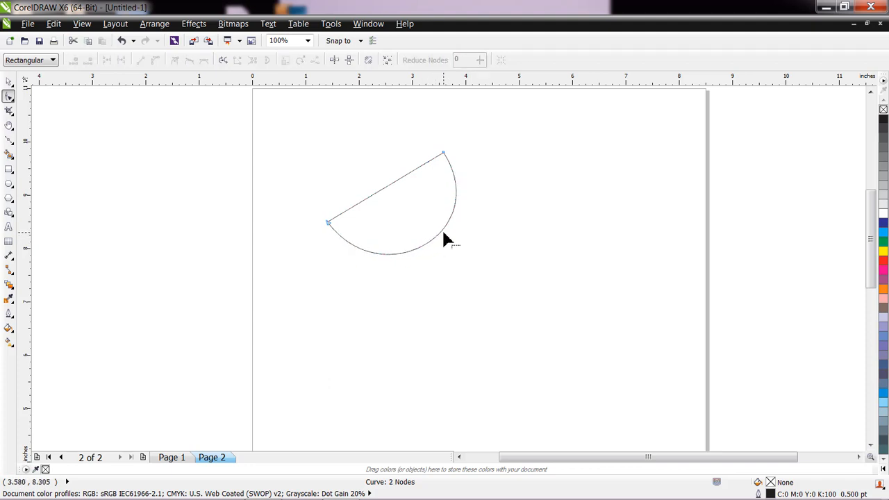
Step: Fill the slice with green (C100 Y100) and place a red (M100 Y100) copy directly on top of it
left_click(8, 81)
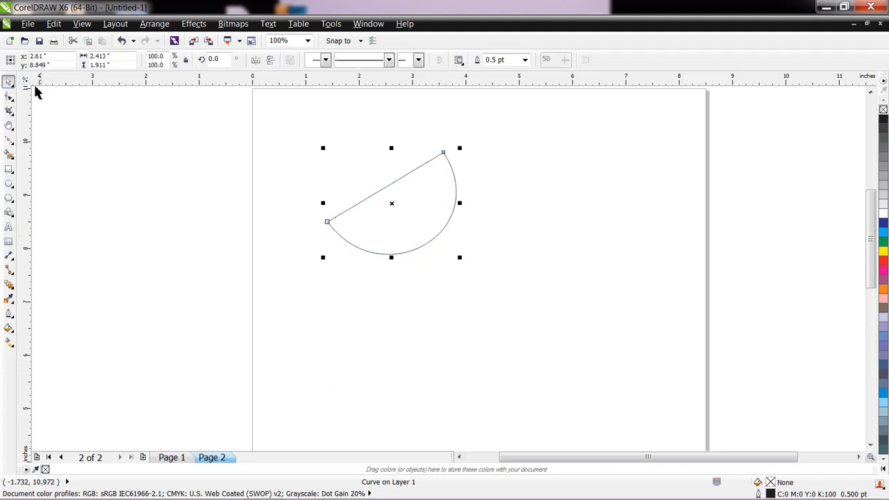
left_click(884, 242)
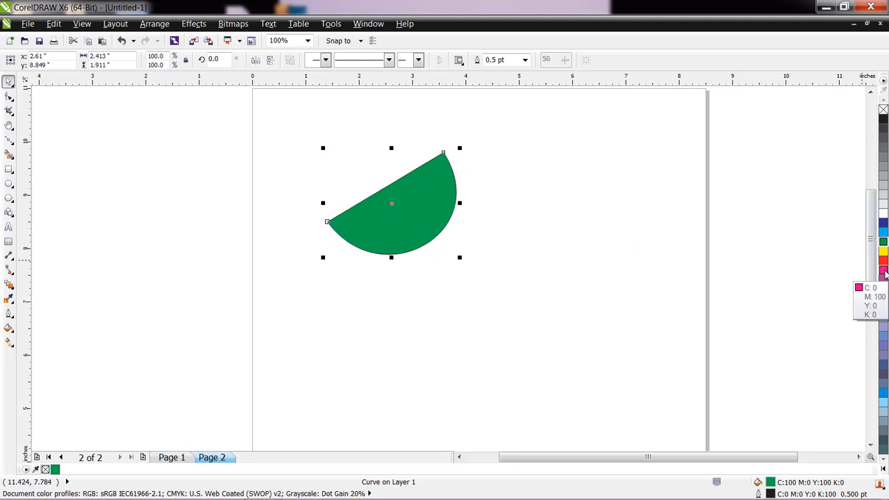
left_click(884, 263)
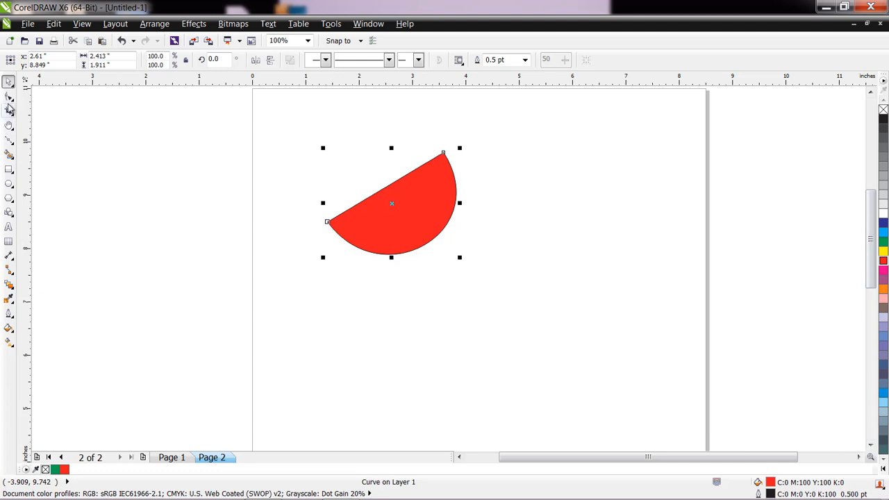
Step: Pull the red copy's arc inward by its curve handles, exposing a green rind of fairly even thickness between the fixed tips
left_click(9, 97)
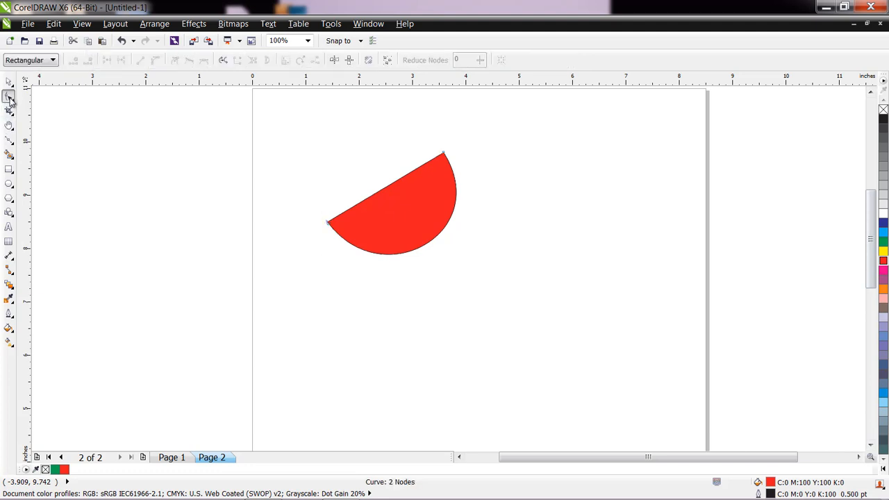
left_click(328, 224)
left_click_drag(382, 296, 392, 275)
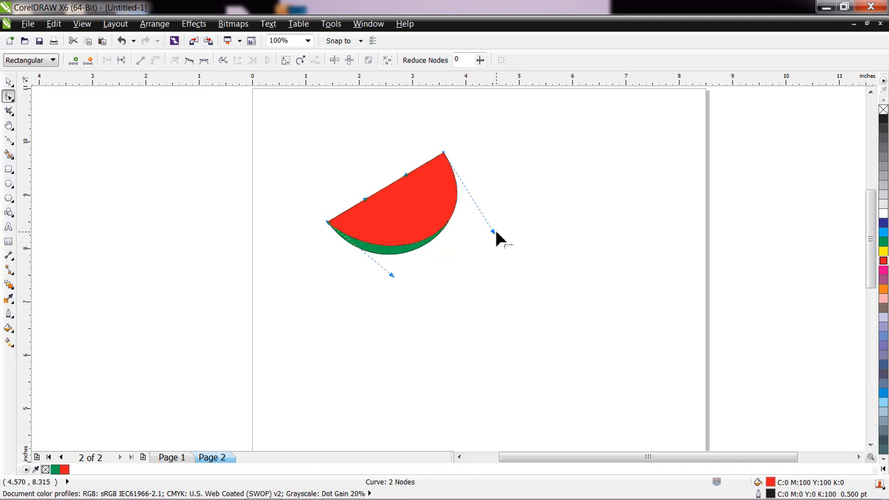
left_click_drag(493, 232, 457, 232)
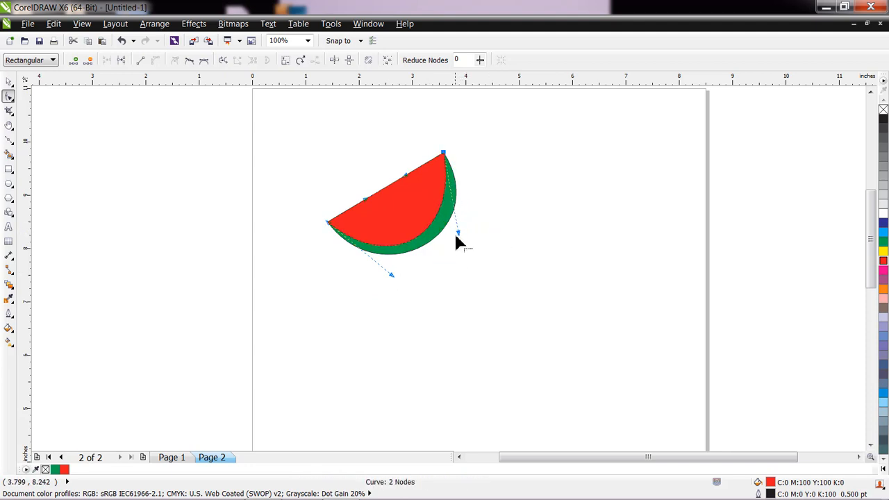
left_click_drag(390, 276, 403, 280)
left_click_drag(459, 233, 466, 228)
left_click_drag(403, 280, 401, 264)
left_click_drag(467, 230, 453, 230)
left_click(476, 266)
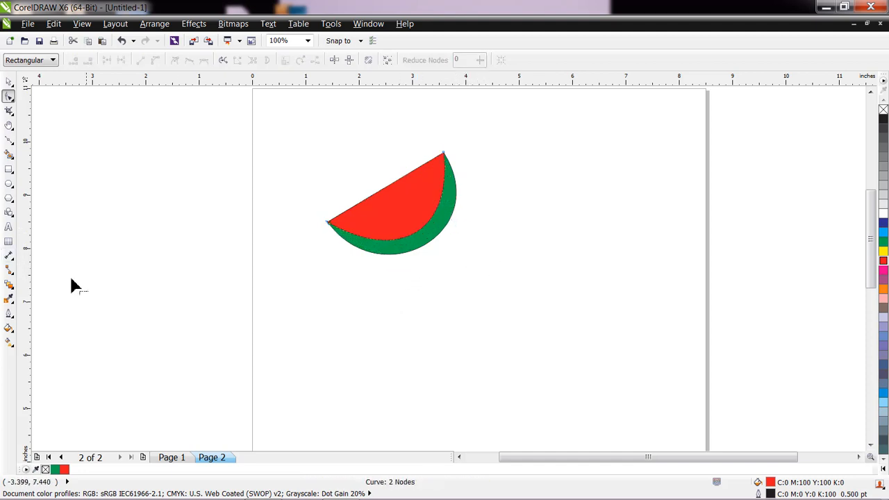
Step: Remove the black outline from both the red flesh and the green rind
left_click(10, 82)
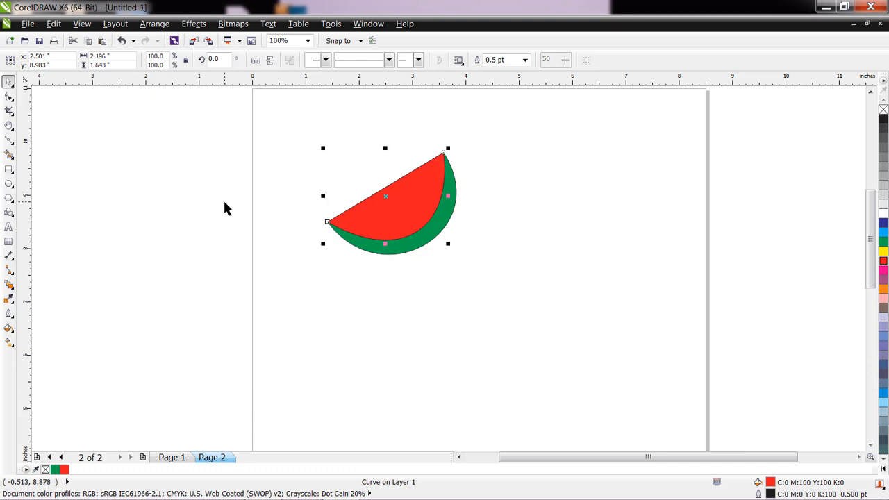
key("z")
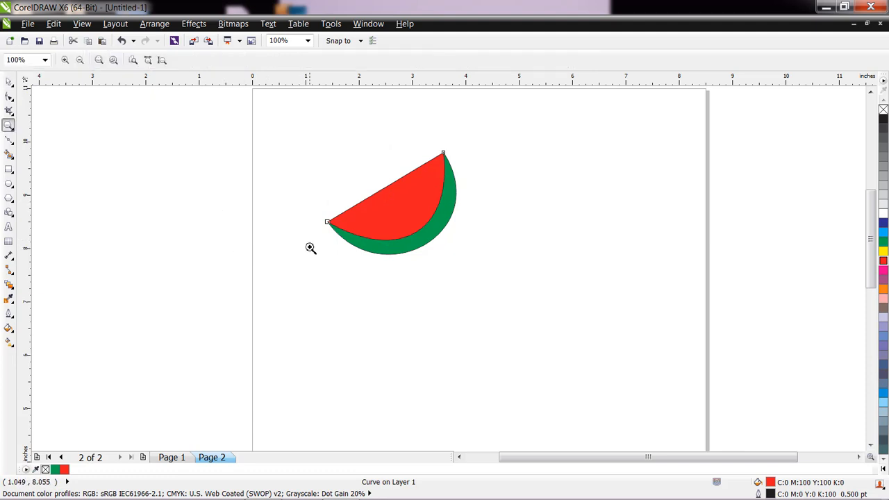
left_click_drag(318, 215, 343, 230)
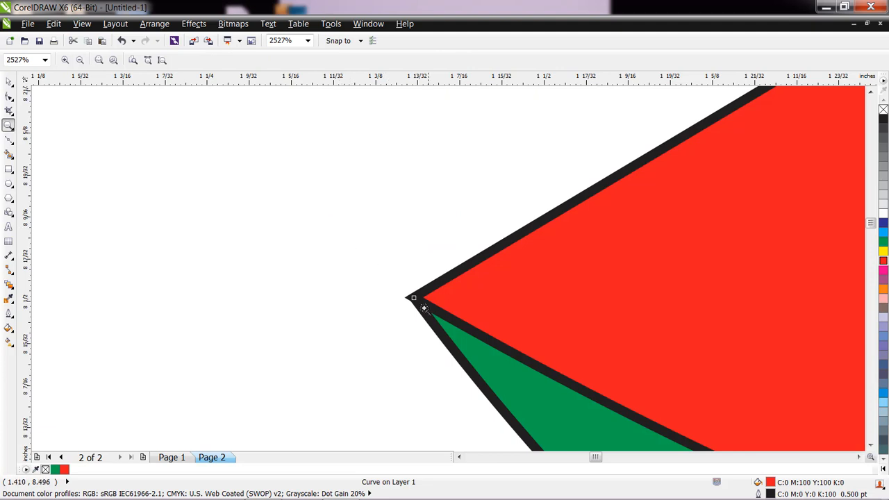
left_click_drag(417, 292, 439, 314)
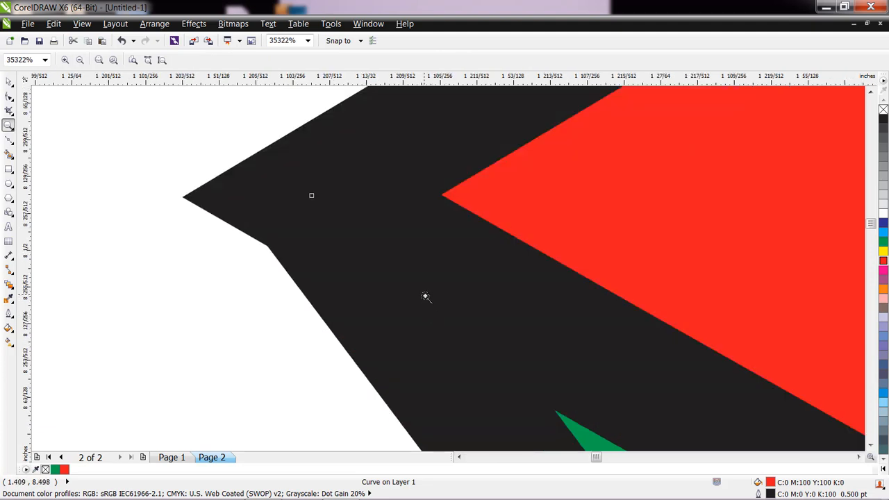
left_click(426, 297, "shift")
left_click(505, 301, "shift")
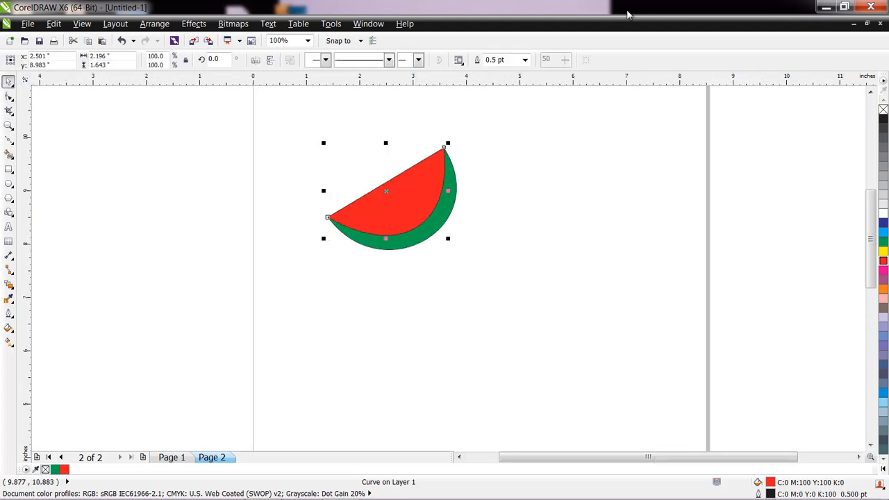
left_click_drag(291, 123, 510, 308)
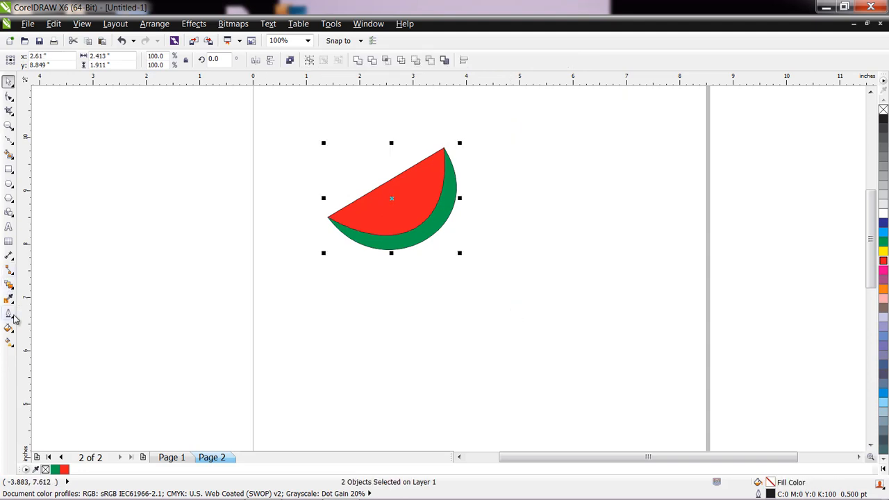
left_click(14, 318)
left_click(62, 148)
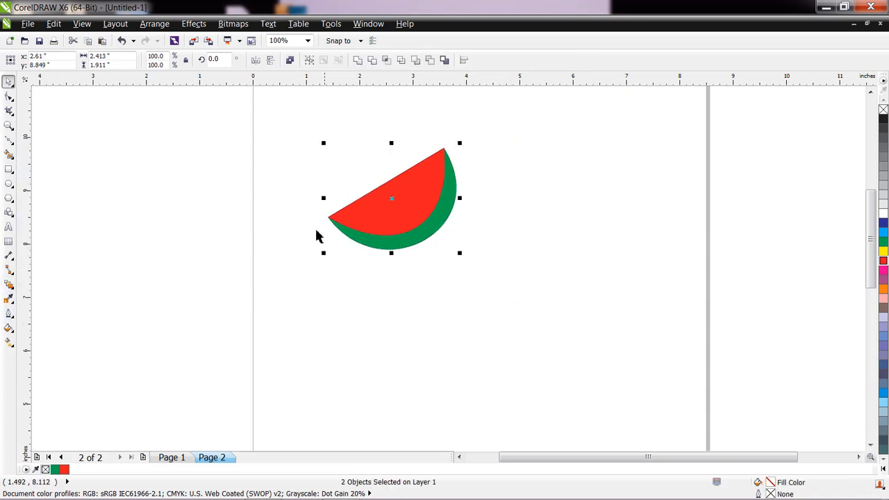
Step: Examine both pointed tips of the watermelon slice up close for how the red and green shapes meet
key("z")
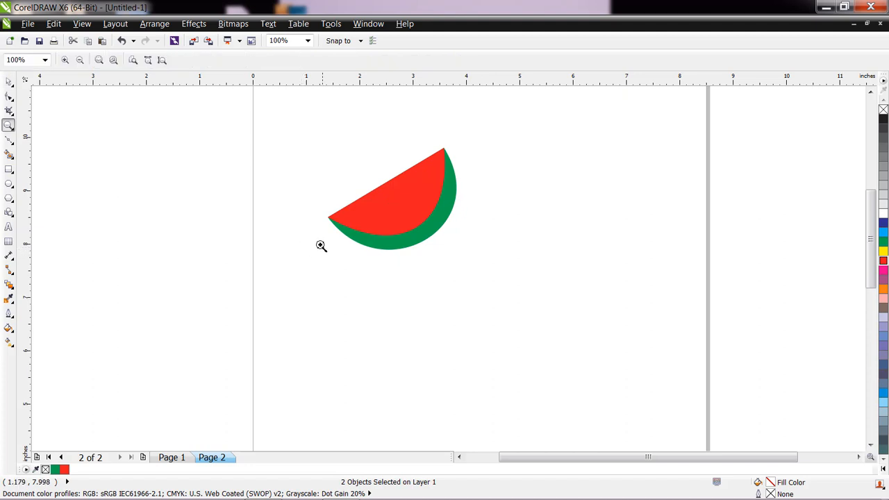
left_click(334, 221)
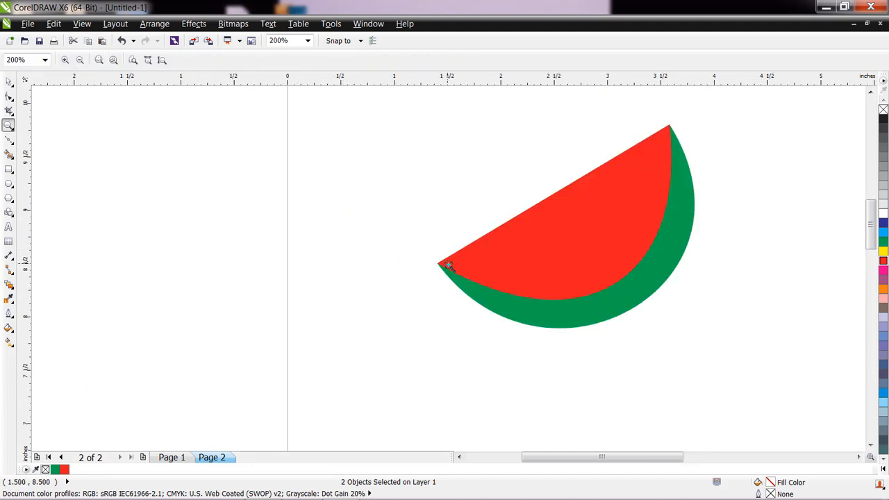
left_click(449, 264)
left_click(433, 266)
left_click(435, 274)
left_click(431, 285)
left_click(430, 276)
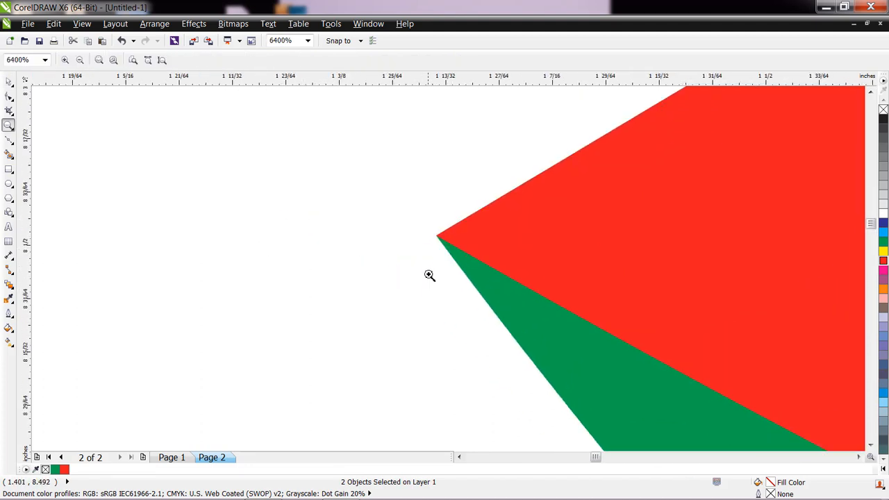
left_click(452, 247)
left_click(454, 248)
left_click(451, 248)
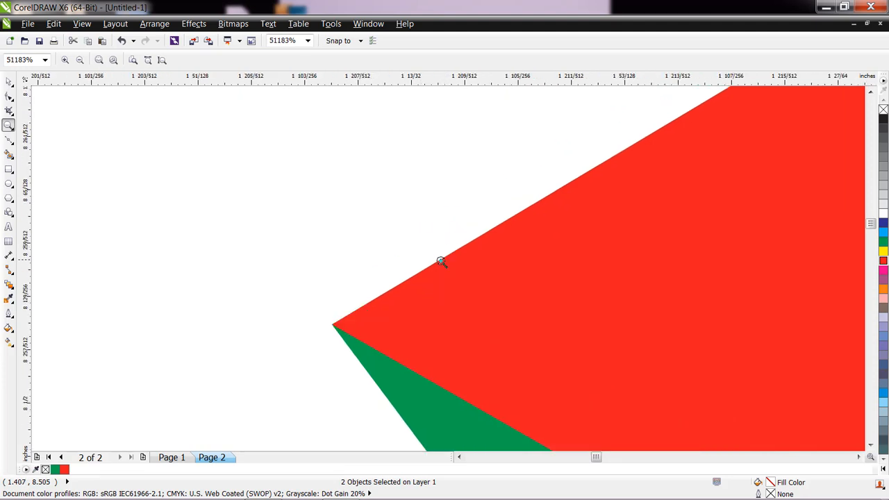
scroll(429, 258, "down", 6)
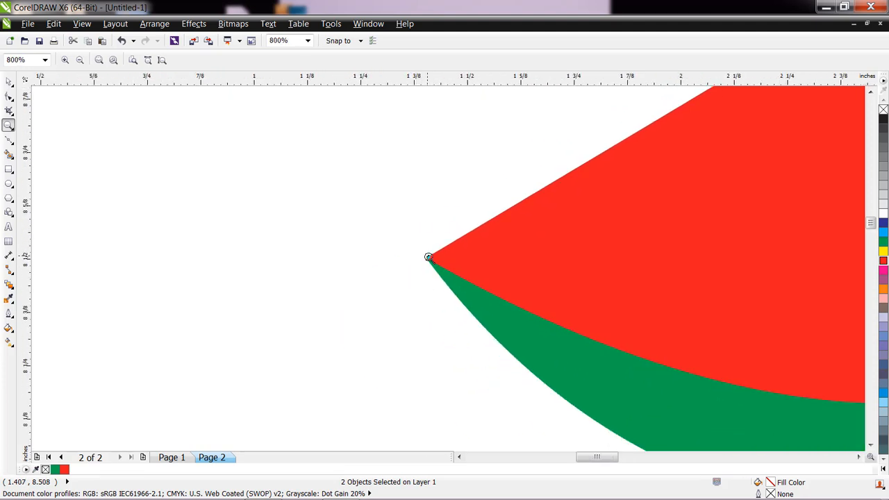
scroll(428, 259, "down", 3)
left_click(542, 190)
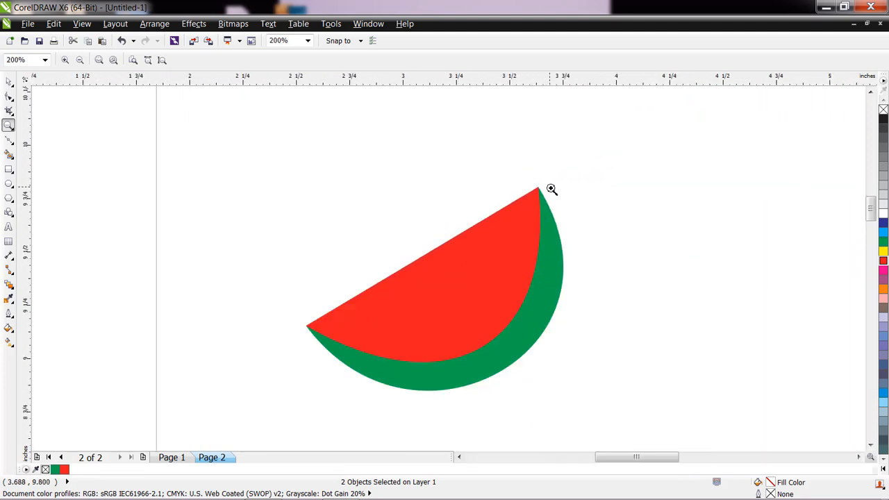
scroll(551, 189, "up", 9)
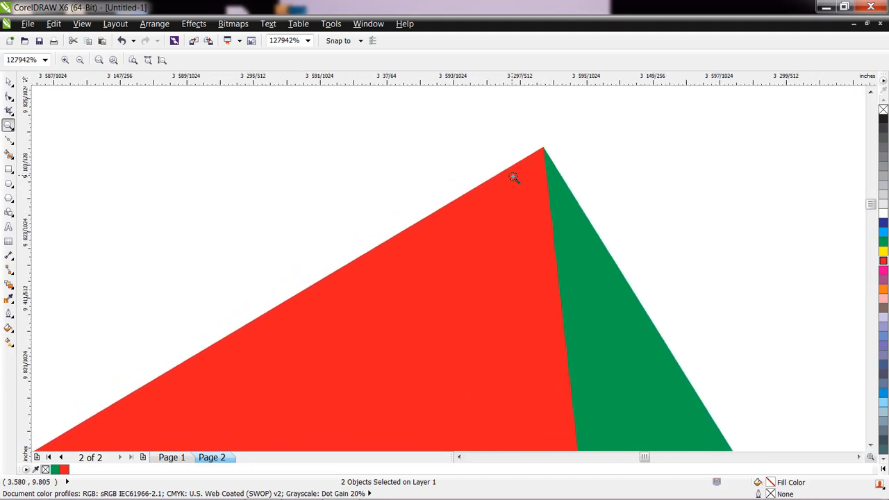
Step: Draw a small upright ellipse about 0.054 by 0.1 inches beside the watermelon slice and fill it with black (K100)
scroll(513, 178, "down", 9)
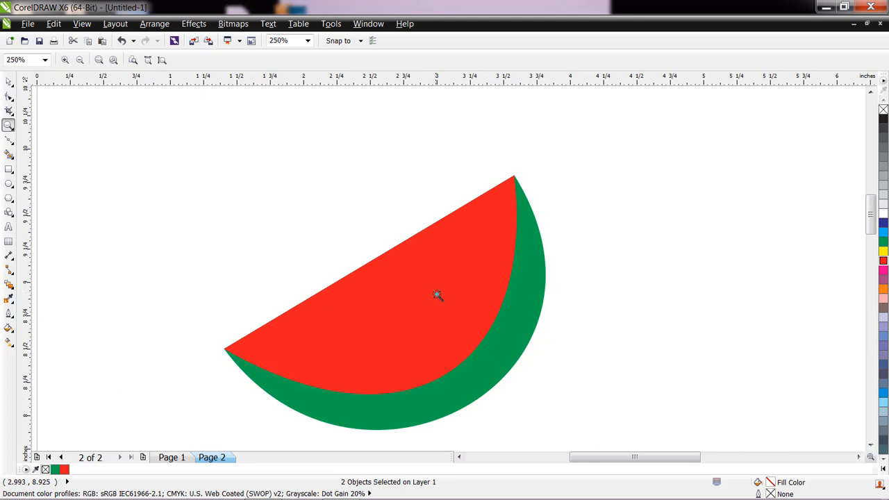
key("h")
left_click_drag(411, 322, 439, 292)
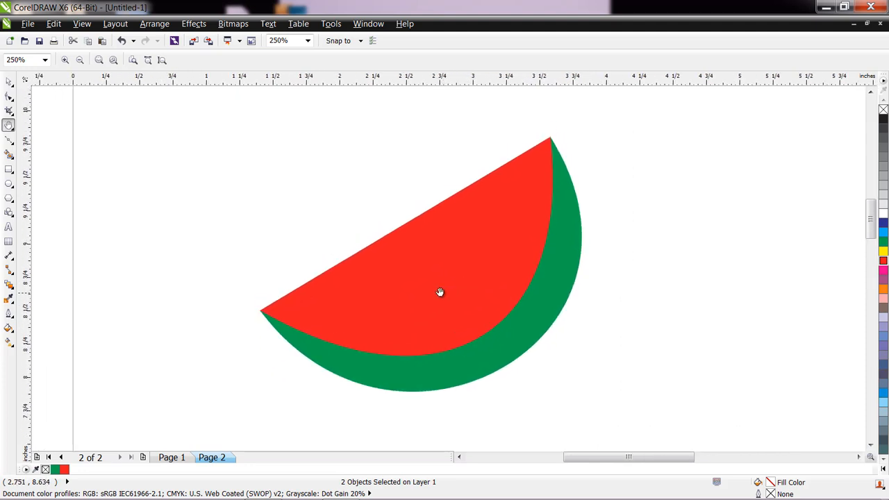
left_click(9, 83)
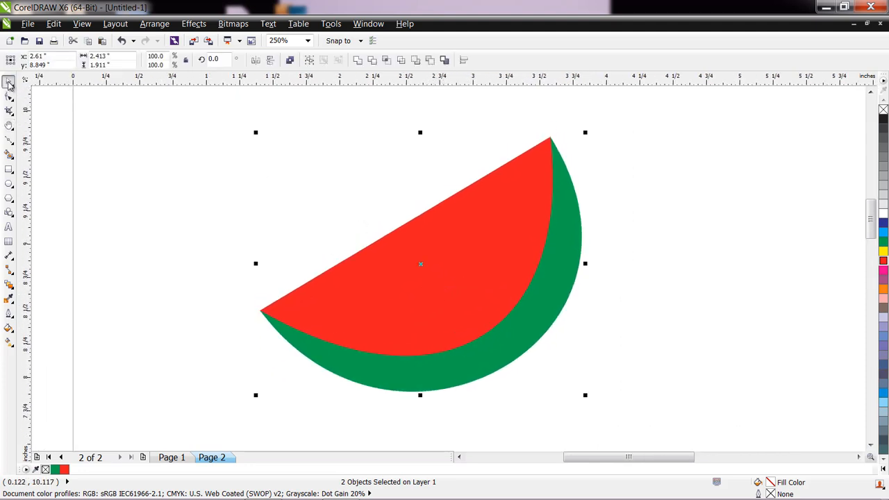
left_click(13, 189)
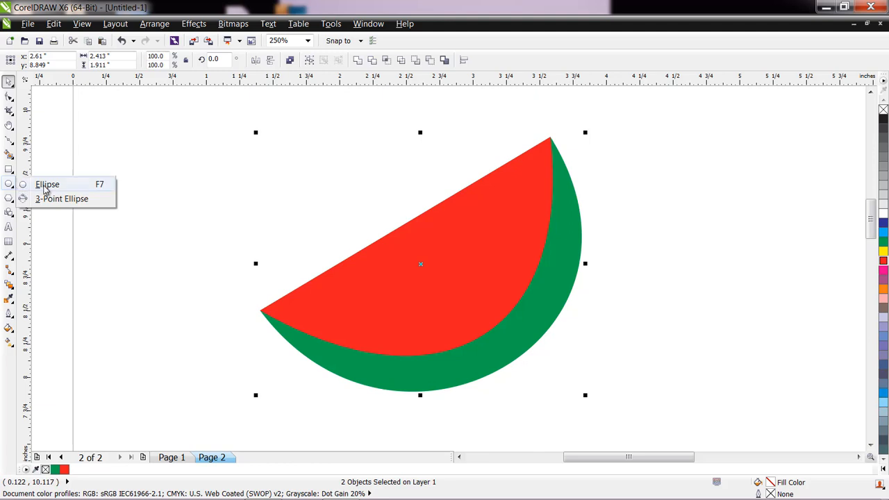
left_click(44, 188)
left_click_drag(180, 193, 185, 206)
left_click(875, 119)
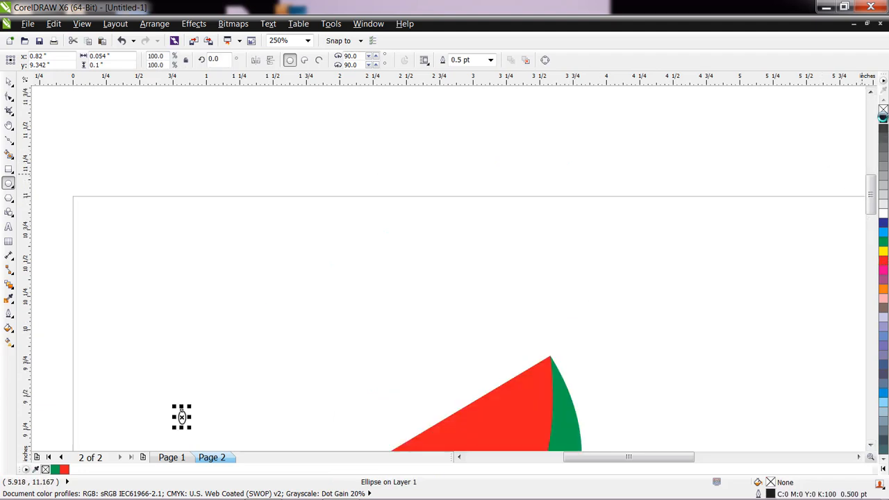
left_click(884, 119)
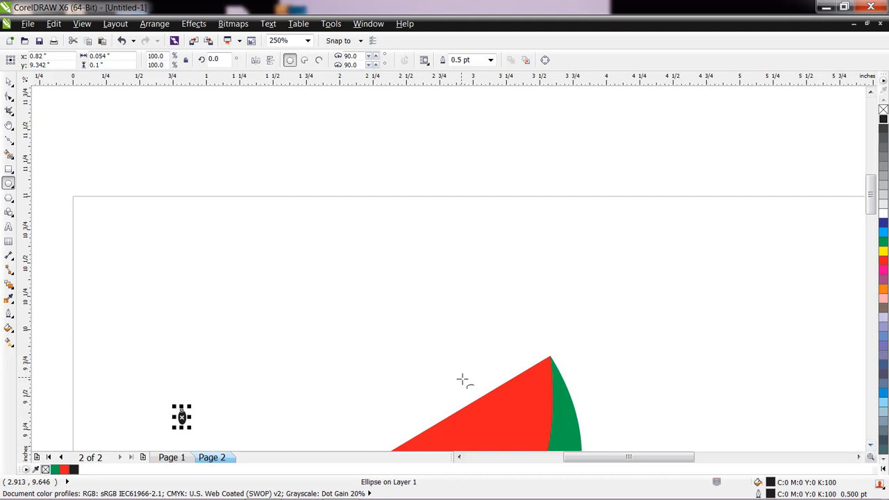
Step: Rotate the black seed to about 41.9 degrees and place it on the red flesh near the slice's lower-left tip
key("h")
left_click_drag(423, 389, 458, 202)
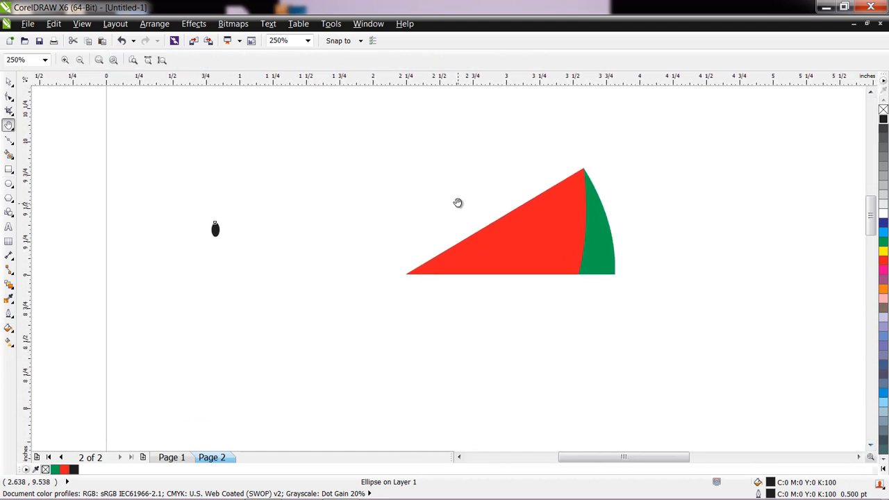
left_click(9, 81)
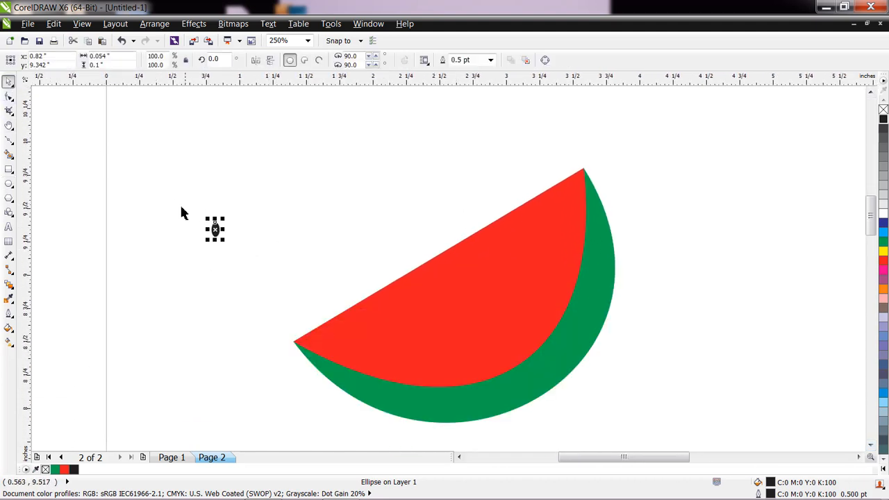
left_click(215, 229)
left_click_drag(225, 241, 371, 346)
left_click(219, 258)
left_click(219, 234)
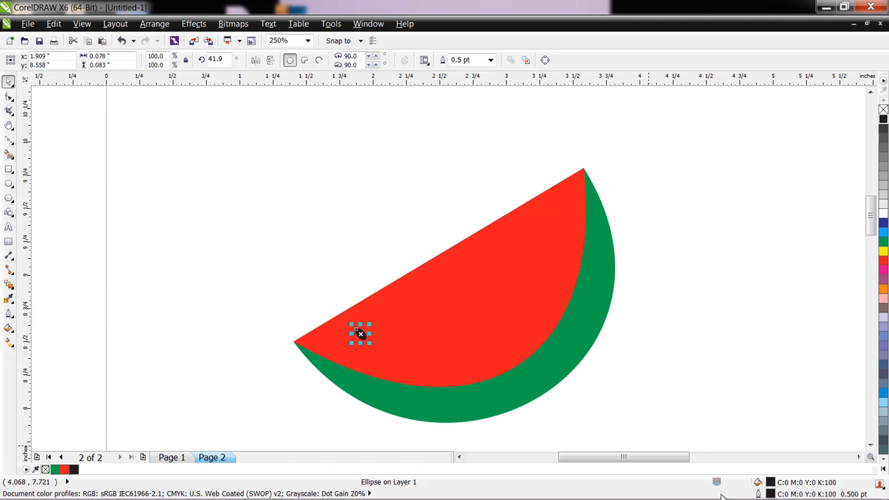
Step: Place four copies of the tilted seed across the lower-left and middle parts of the red flesh
left_click_drag(359, 332, 415, 315)
left_click_drag(359, 333, 431, 362)
key("Tab")
left_click_drag(360, 333, 481, 318)
key("Tab")
left_click_drag(359, 332, 471, 265)
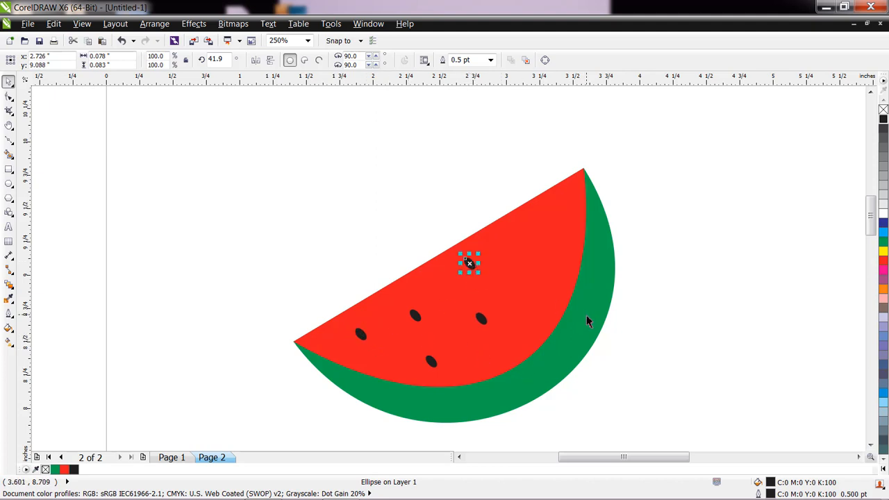
Step: Place three more copies of the seed across the upper-right part of the red flesh, the last near the upper tip
key("Tab")
left_click_drag(360, 333, 539, 289)
left_click_drag(519, 259, 519, 258)
key("Tab")
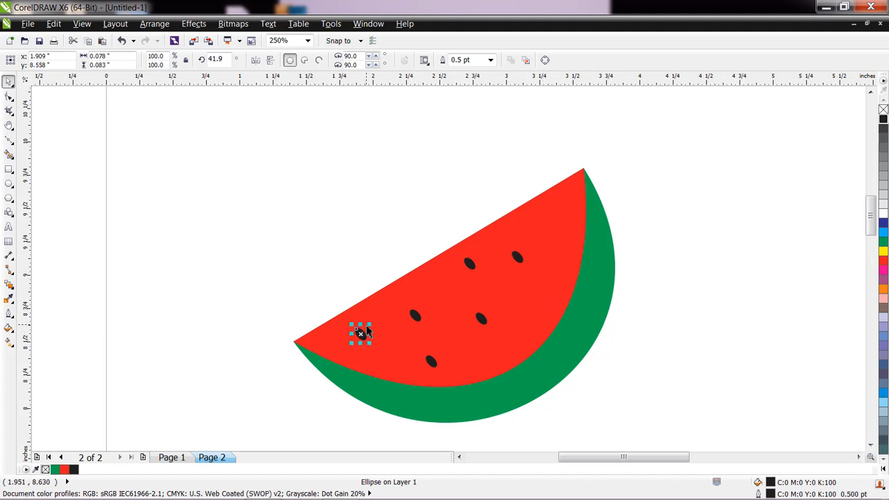
left_click_drag(361, 334, 535, 310)
key("Tab")
left_click_drag(361, 334, 556, 217)
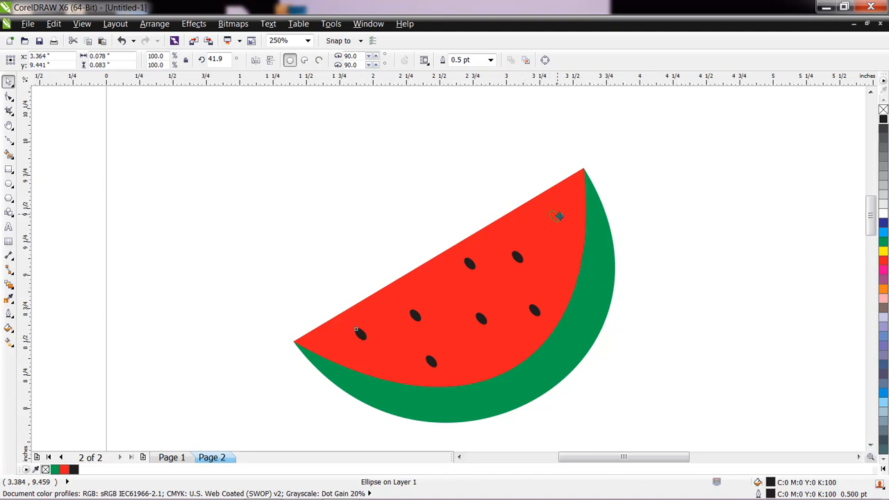
left_click(679, 283)
scroll(635, 314, "up", 3)
scroll(597, 311, "down", 3)
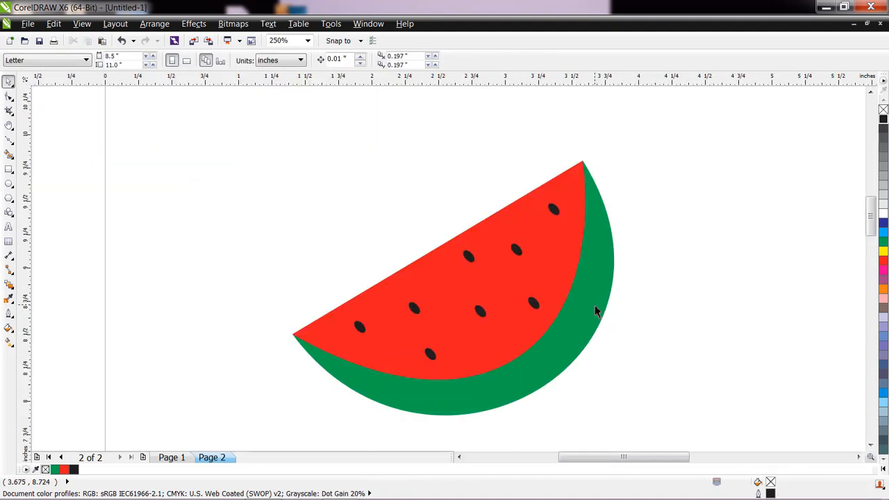
Step: Group the rind, flesh and all the seeds, and move the group toward the page's upper-left corner
scroll(596, 311, "down", 2)
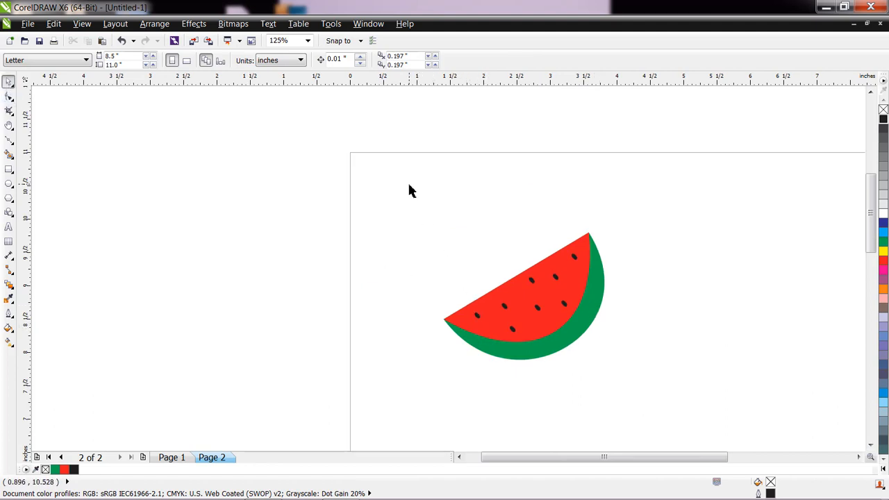
left_click_drag(409, 187, 652, 410)
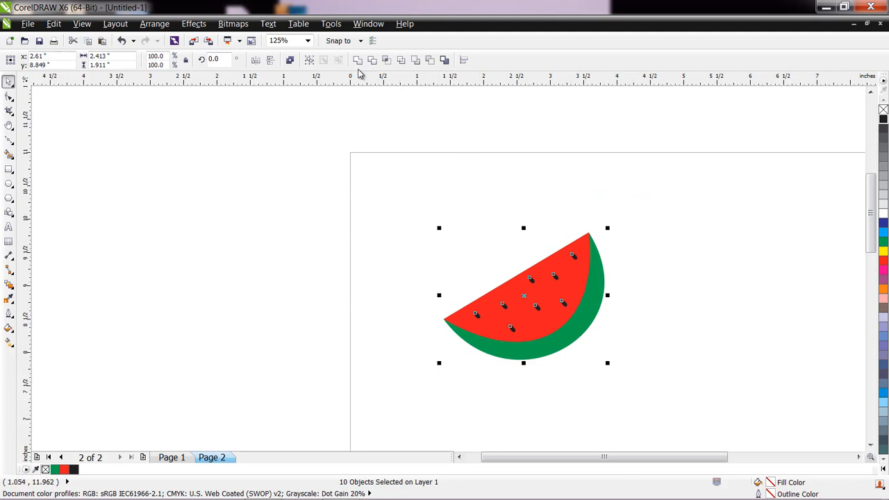
left_click(310, 61)
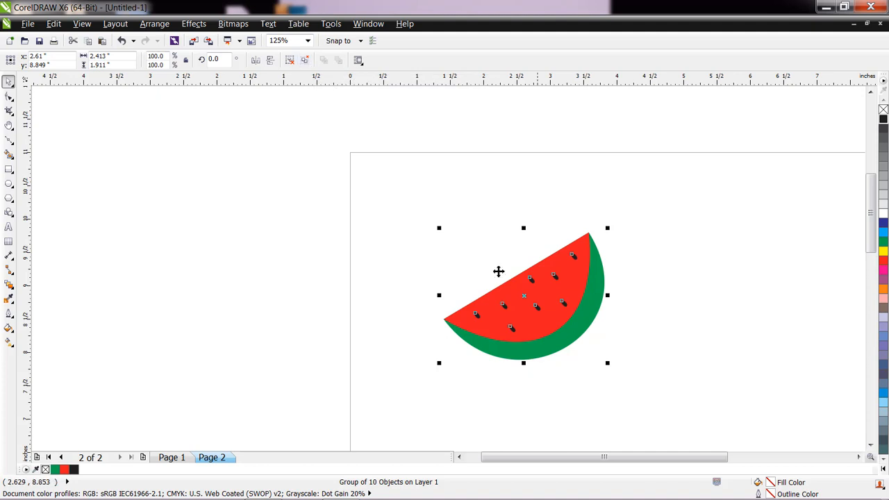
left_click(598, 373)
mouse_move(560, 336)
left_mouse_down()
mouse_move(515, 299)
mouse_move(566, 337)
left_mouse_up()
left_click_drag(512, 301, 495, 295)
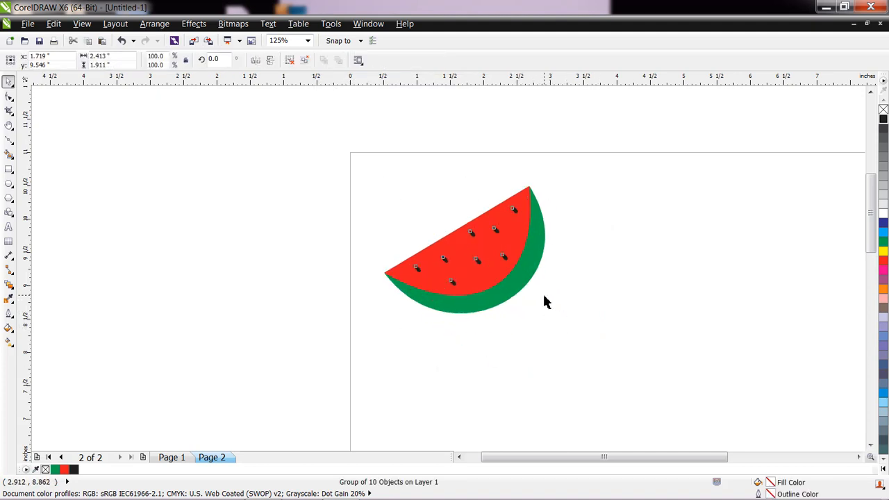
Step: Duplicate the watermelon group, rotate the copy to about 324.3 degrees and overlap it on the first slice's lower-right side
left_click(517, 250)
left_click_drag(504, 259, 636, 275)
left_click(629, 261)
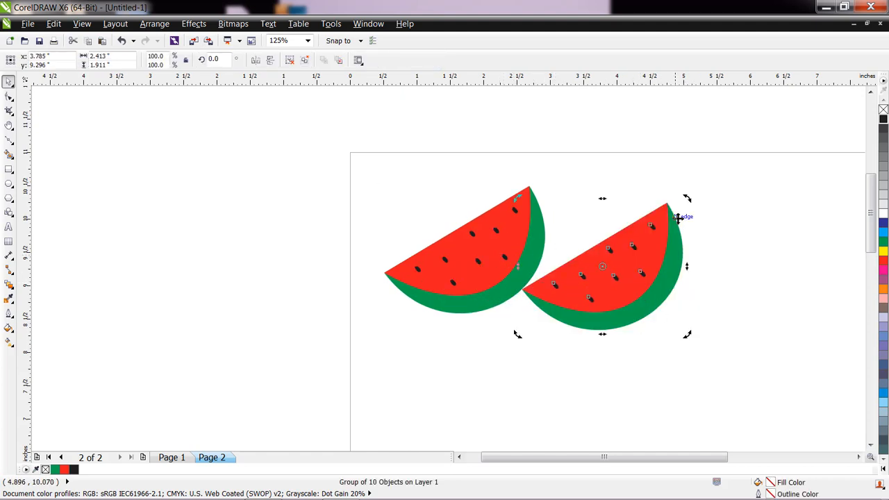
left_click_drag(517, 338, 542, 251)
left_click(642, 331)
left_click(616, 324)
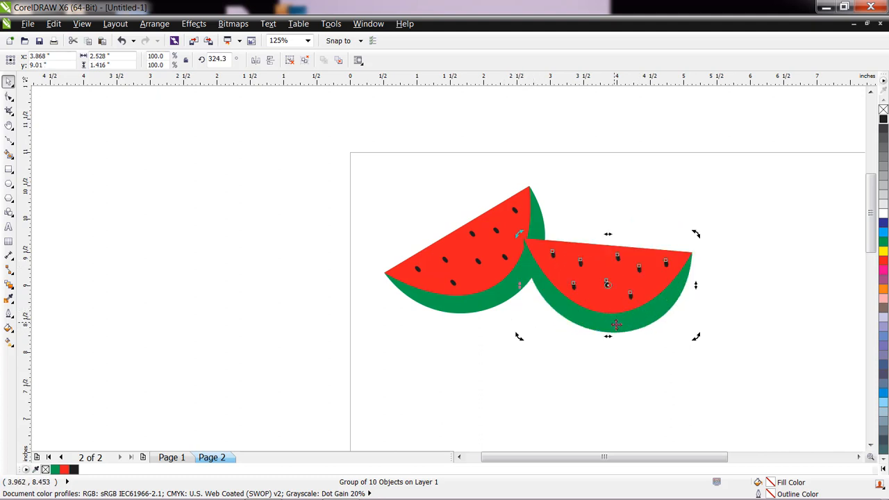
left_click_drag(617, 324, 567, 329)
left_click(703, 359)
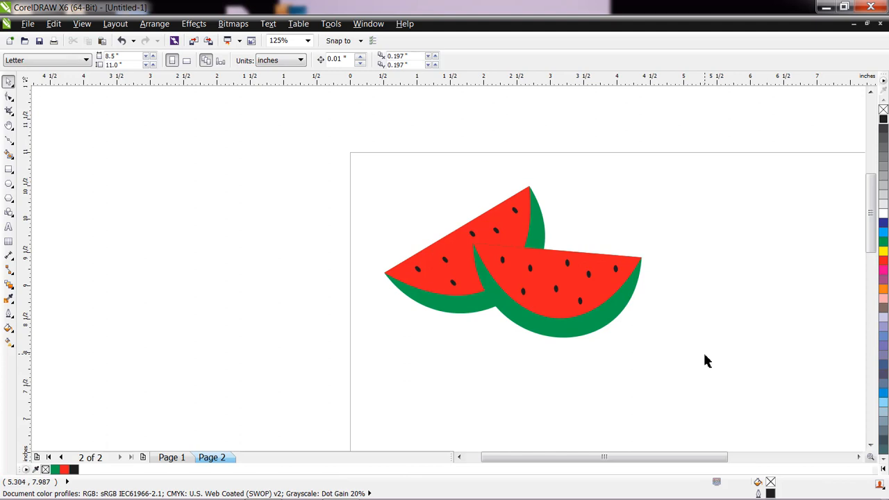
Step: In the empty space beside the Page 1 sketches, draw the vase's rim with the Bezier tool as a closed trapezoid, wider at the top
scroll(711, 363, "down", 2)
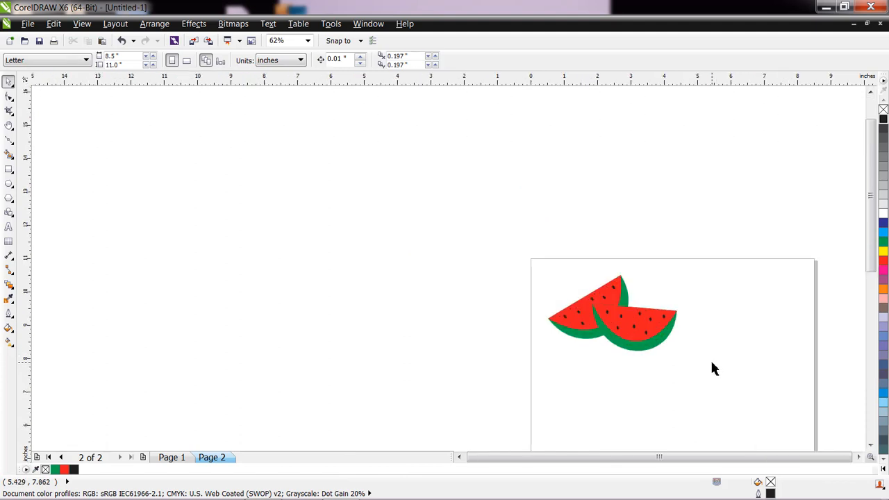
left_click(171, 458)
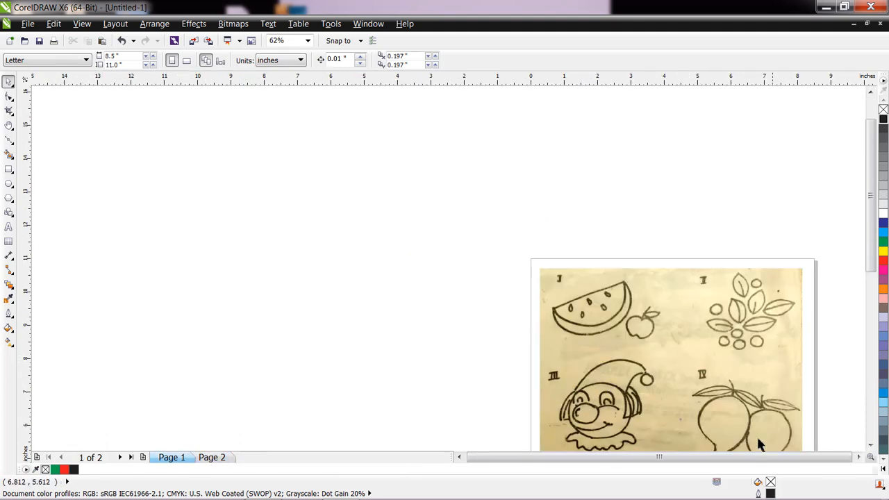
key("h")
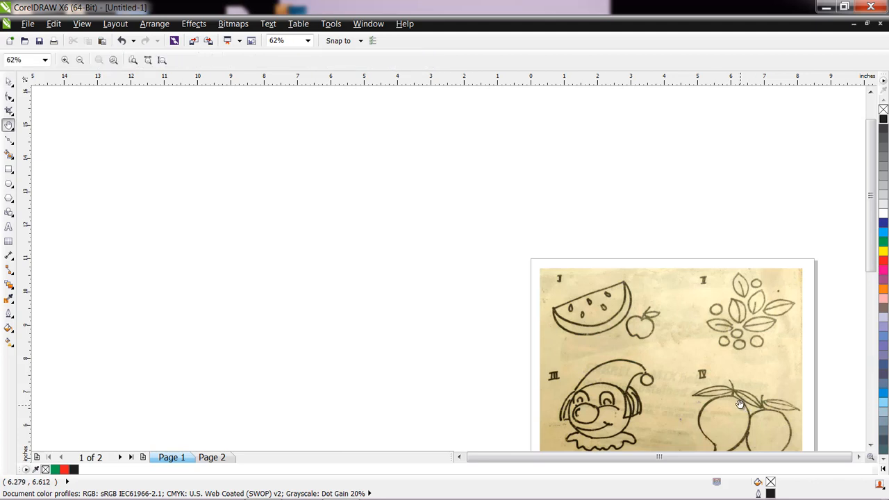
left_click_drag(743, 410, 481, 200)
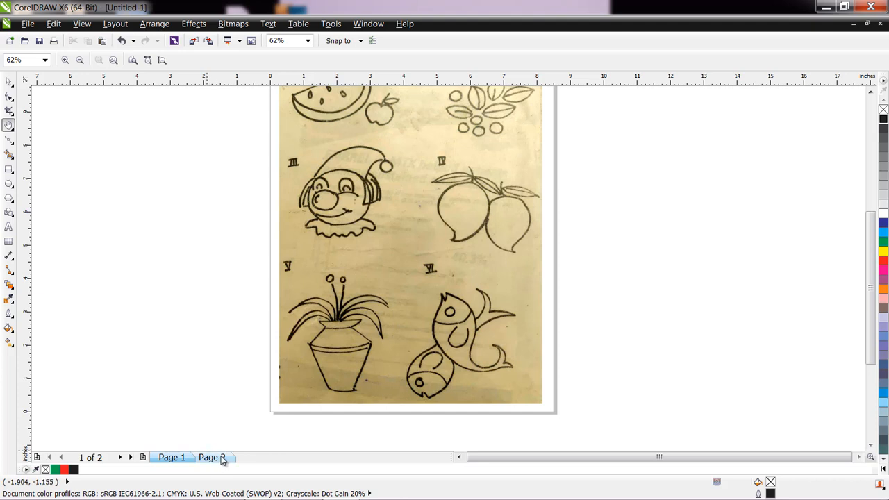
left_click(859, 457)
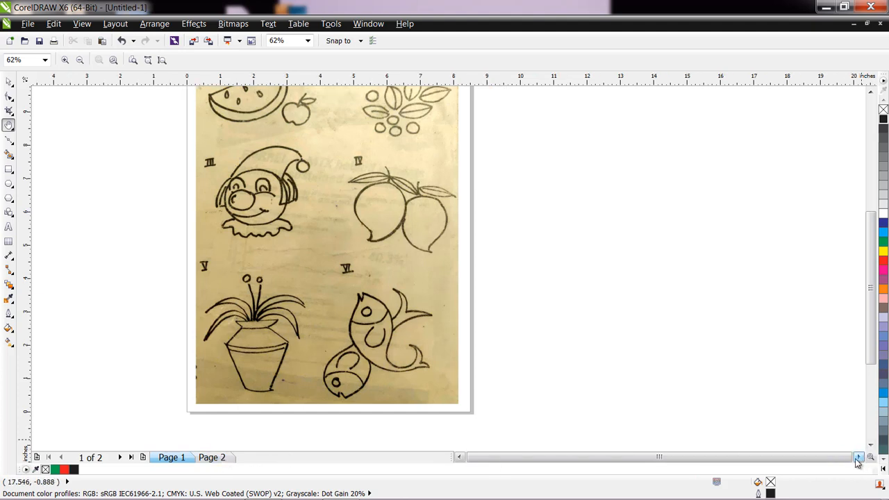
left_click(9, 144)
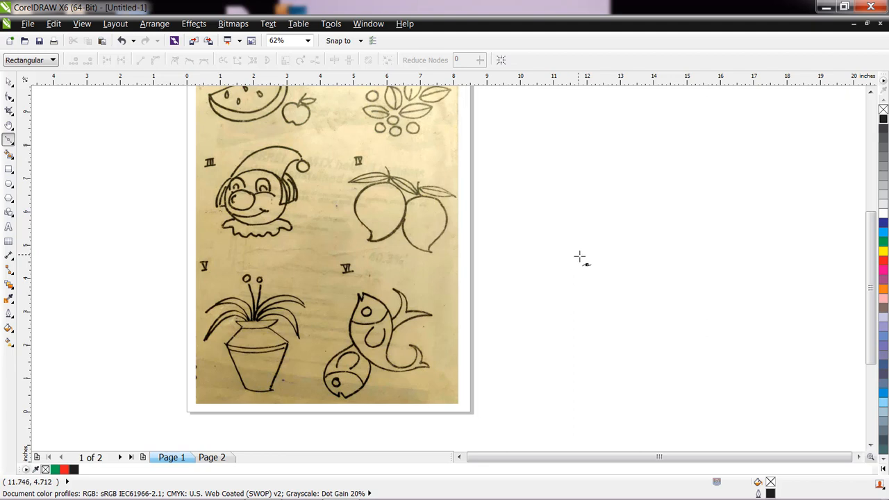
left_click(581, 256)
left_click(640, 255)
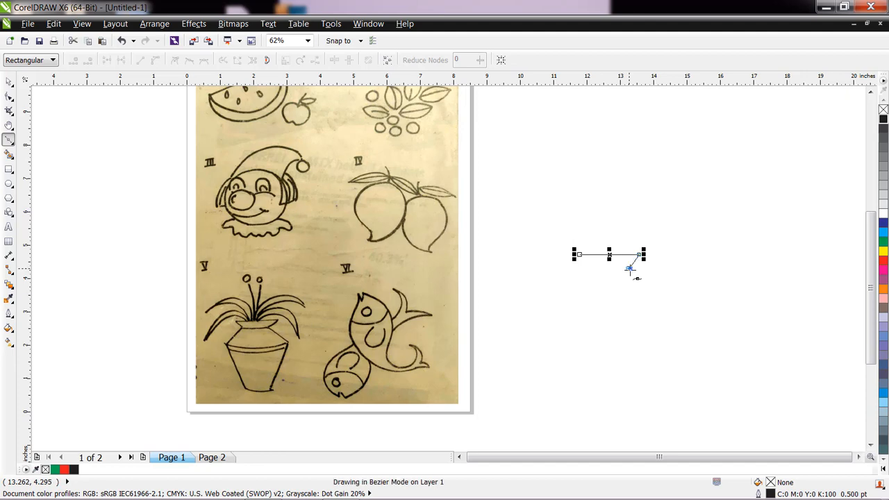
left_click(629, 268)
left_click(591, 268)
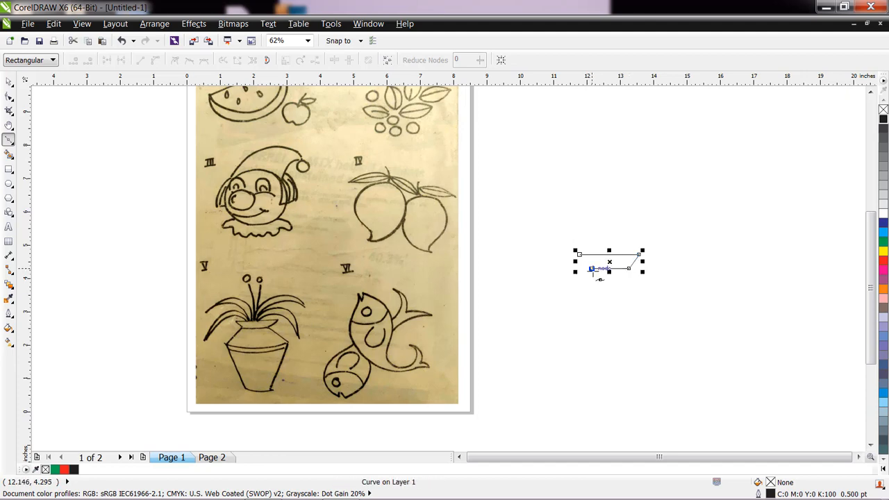
left_click(580, 254)
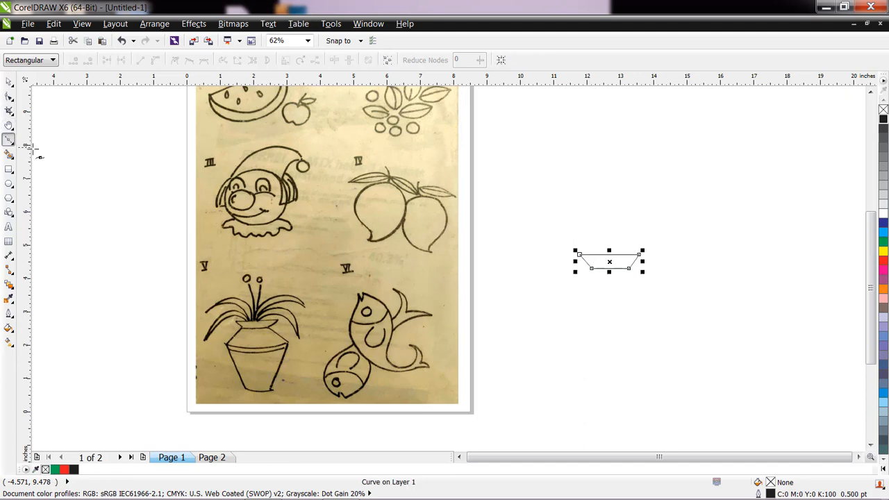
Step: Draw the vase's body below the rim as a closed seven-point outline and place a horizontal guideline through its left shoulder point
left_click(593, 285)
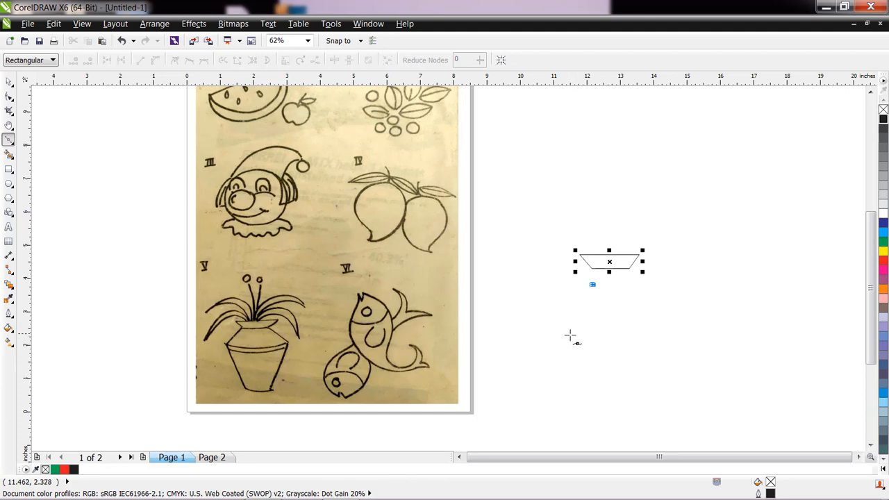
left_click(571, 332)
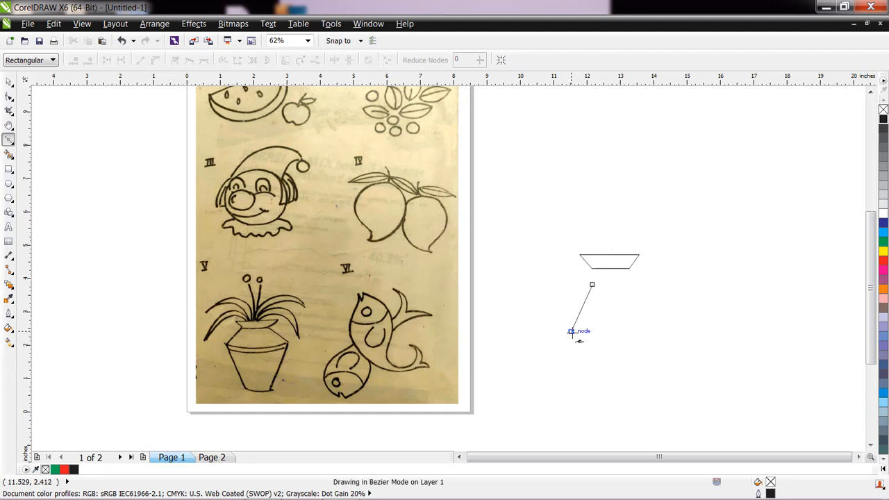
left_click(601, 402)
left_click_drag(629, 403, 644, 399)
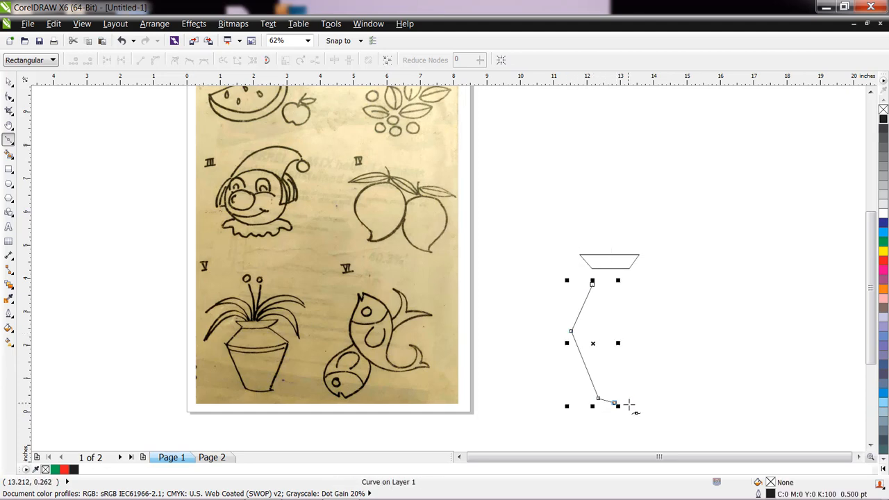
left_click(664, 338)
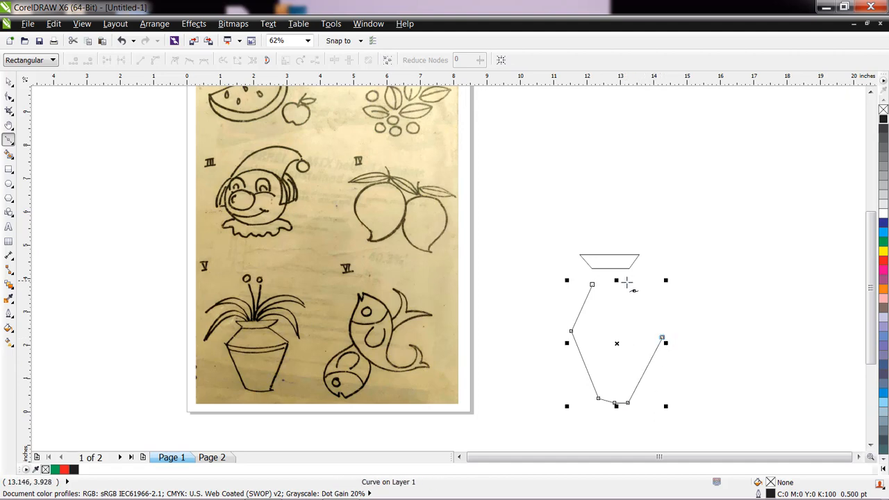
left_click(626, 281)
left_click(592, 284)
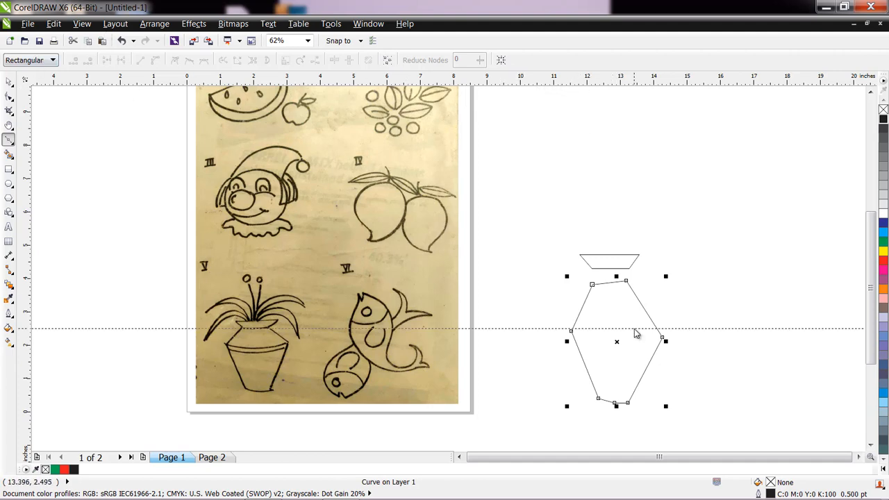
left_click_drag(634, 331, 638, 335)
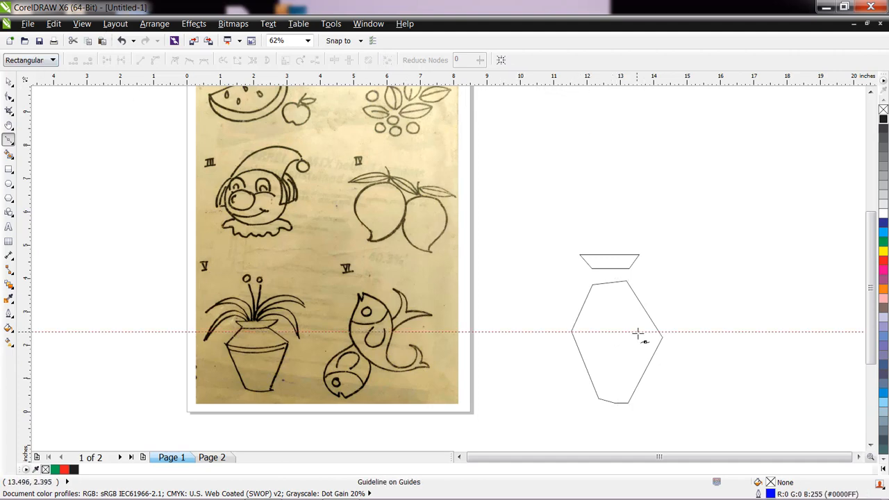
Step: Move the vase body's right shoulder node onto the existing guideline and place a second horizontal guideline along the rim's base
left_click(9, 96)
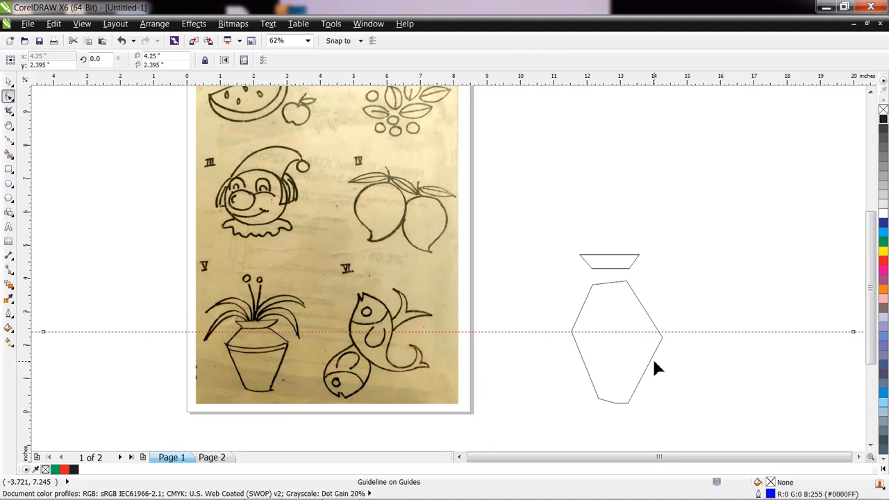
left_click(659, 336)
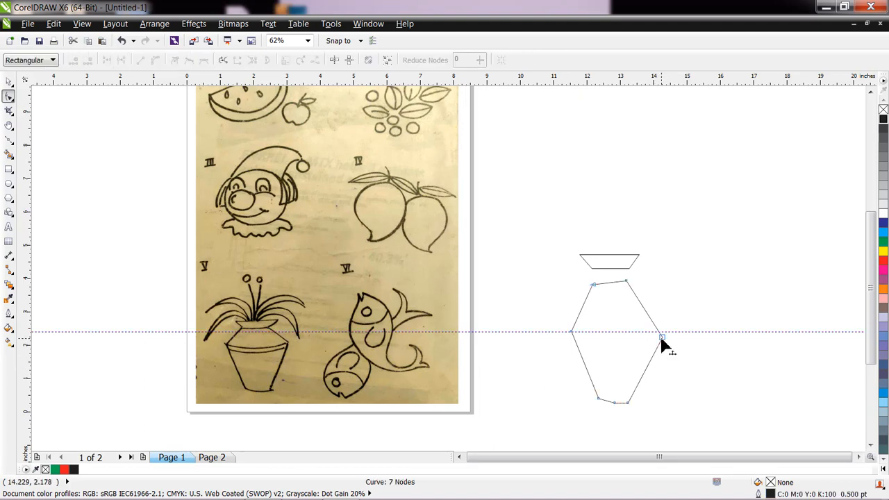
left_click_drag(662, 337, 659, 333)
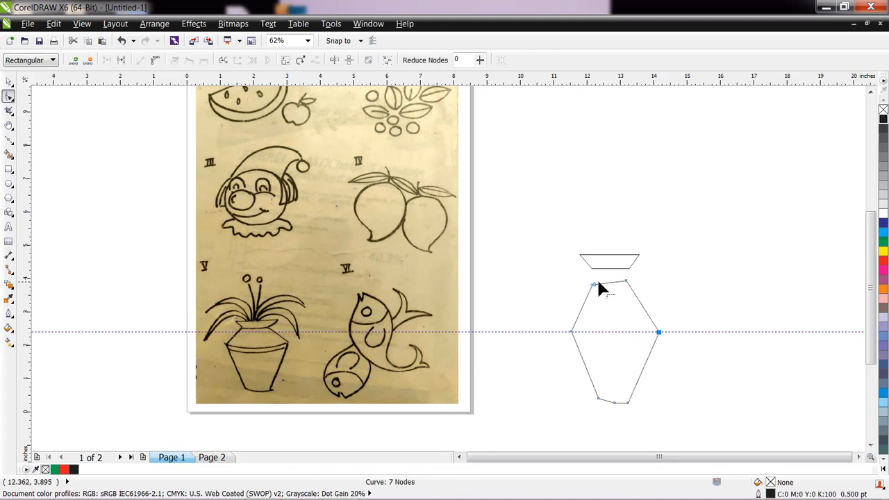
left_click_drag(635, 82, 660, 268)
left_click(661, 270)
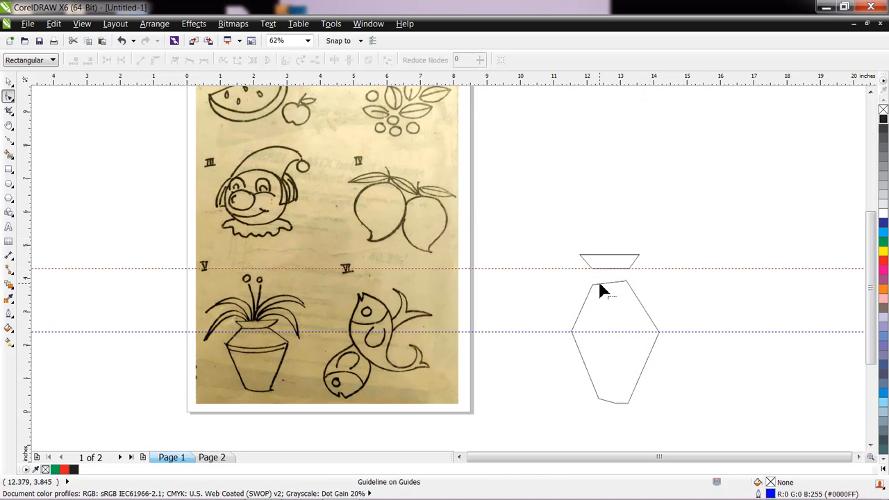
Step: Delete the middle node at the bottom of the vase body and reshape the base into a shallow downward curve
left_click(601, 284)
left_click_drag(595, 286, 598, 288)
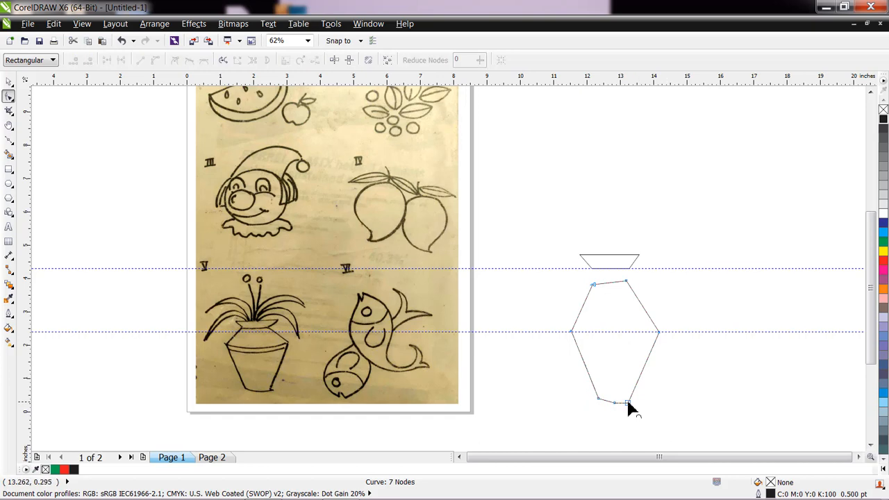
double_click(614, 402)
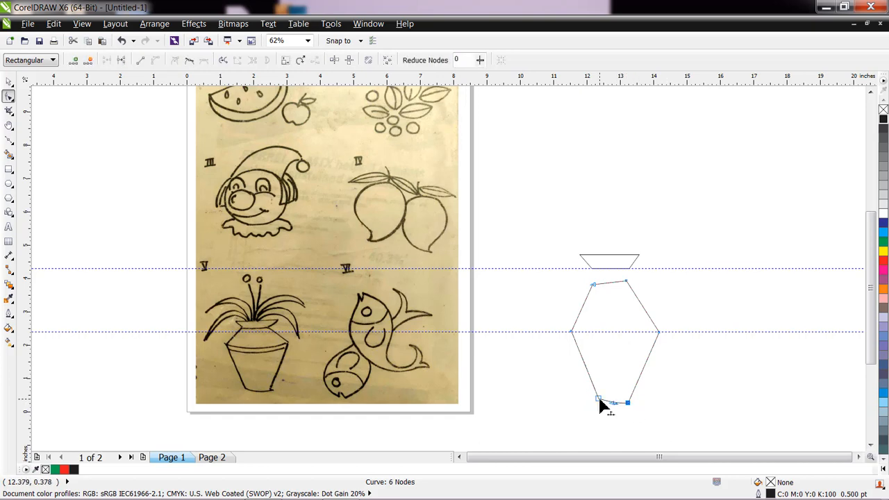
left_click_drag(599, 399, 622, 411)
left_click(647, 417)
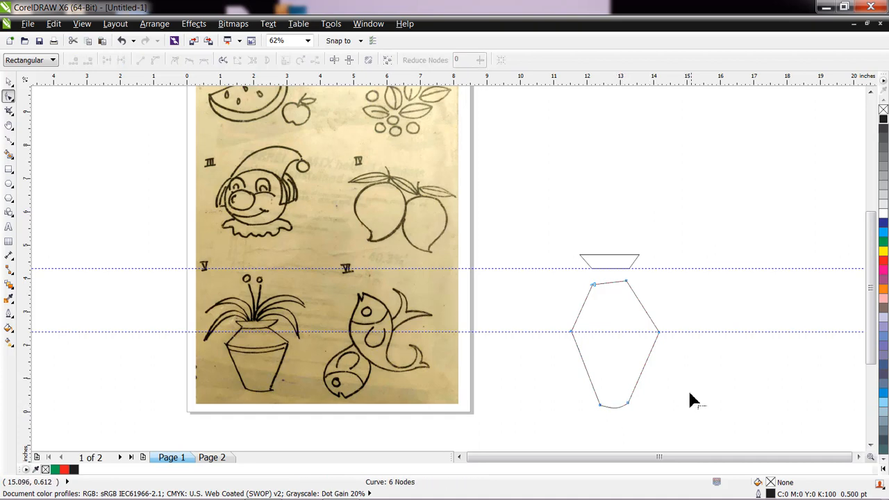
left_click(594, 285)
Step: Move the vase body up against the rim and snap its upper-left node to the rim's lower-left corner
left_click(9, 82)
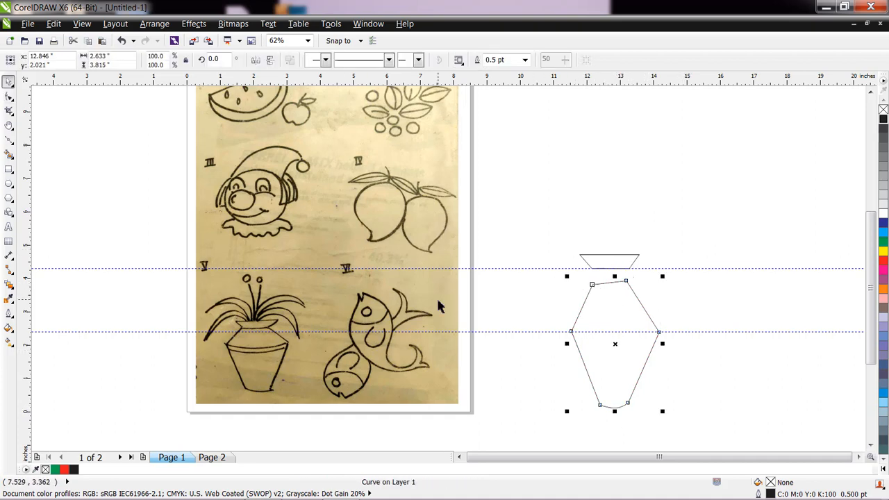
left_click_drag(619, 350, 619, 332)
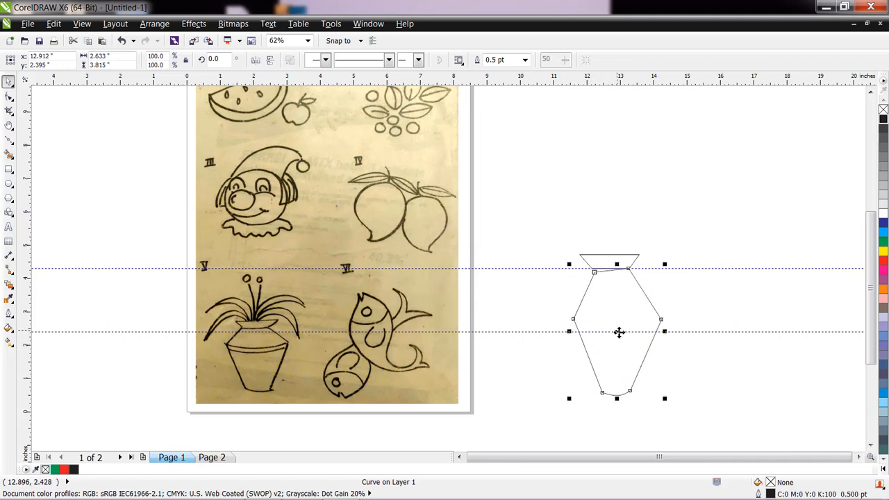
left_click(9, 98)
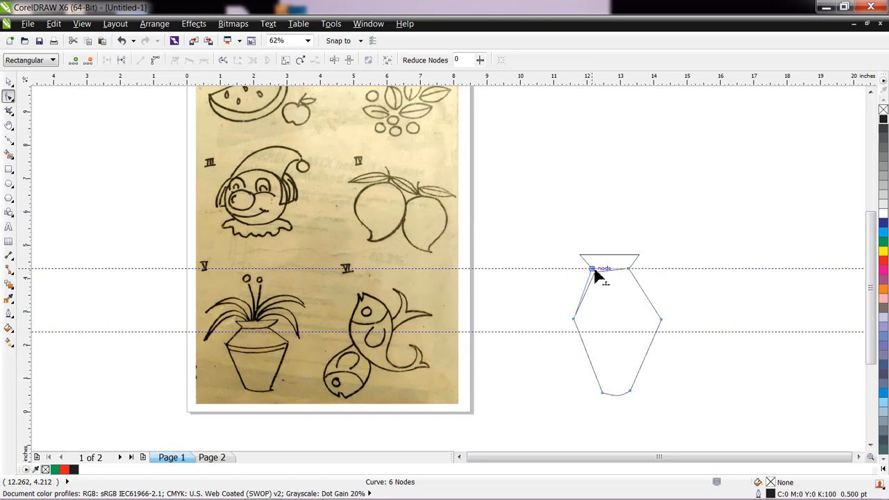
left_click(699, 301)
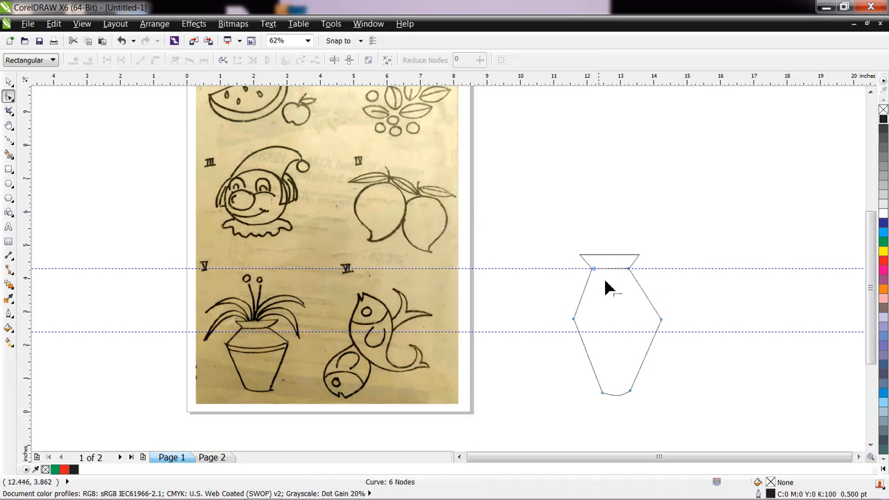
Step: Pull both shoulder nodes outward and slightly down to widen the vase body to about 3.27 inches
left_click_drag(574, 319, 561, 325)
left_click_drag(663, 320, 673, 326)
left_click(688, 339)
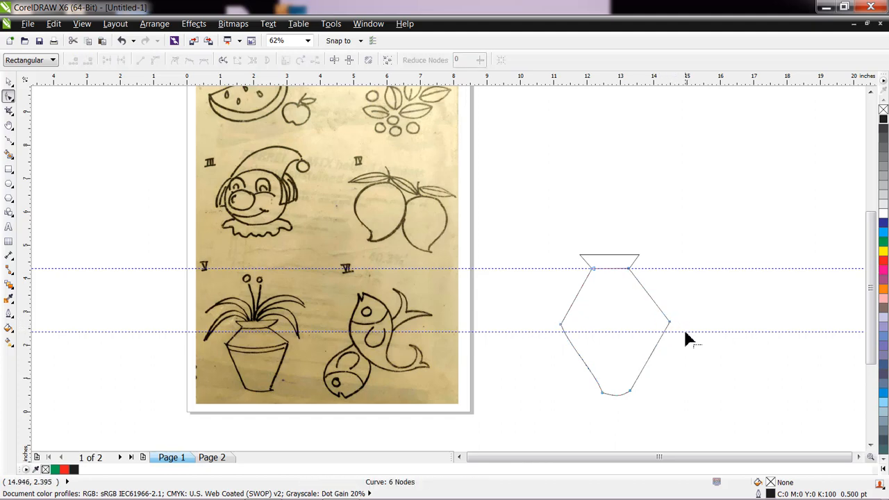
Step: Raise the shoulder guideline to about 2.66 inches and align the body's left and right shoulder nodes with it
left_click(9, 82)
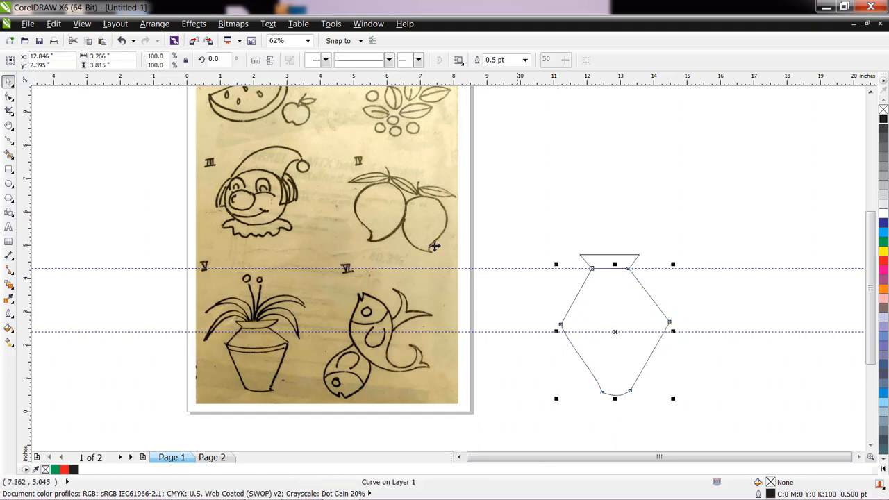
left_click_drag(770, 331, 773, 324)
scroll(635, 338, "up", 3)
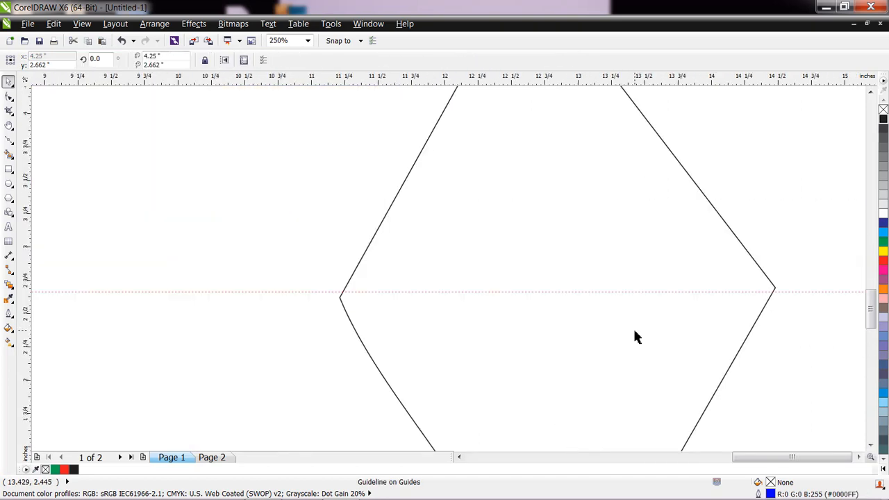
left_click(9, 96)
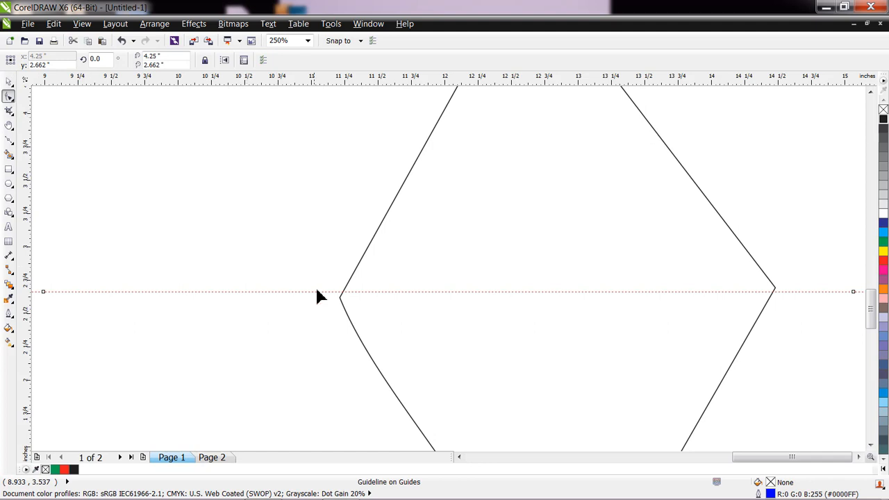
left_click(342, 300)
left_click_drag(340, 297, 342, 291)
left_click_drag(774, 287, 772, 293)
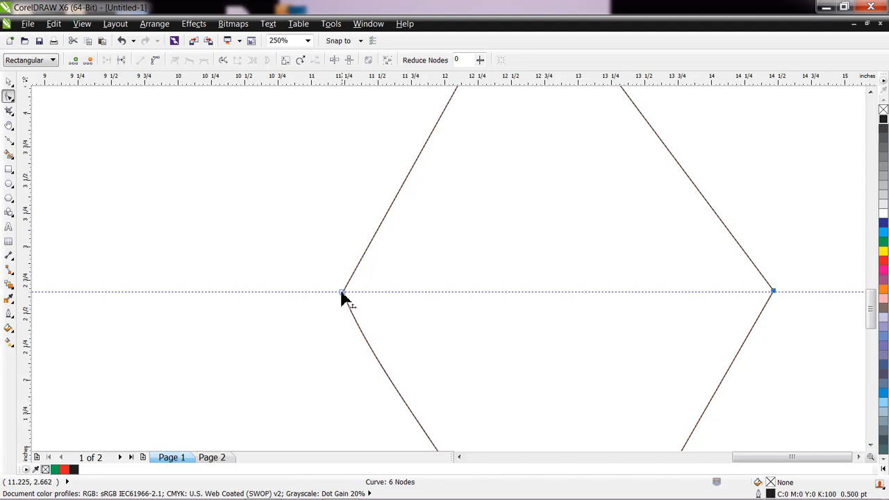
Step: Convert the curved lower-left side of the vase body to a straight line
scroll(404, 326, "down", 1)
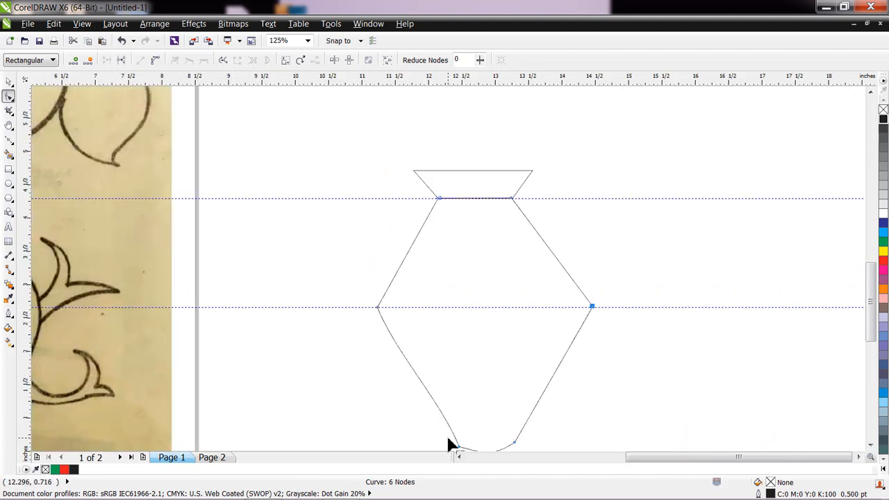
left_click_drag(450, 445, 472, 415)
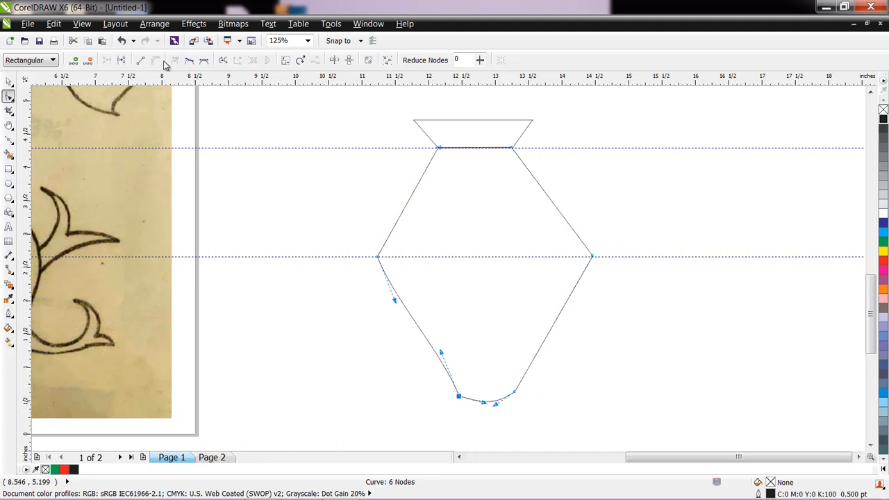
left_click(142, 61)
left_click(394, 396)
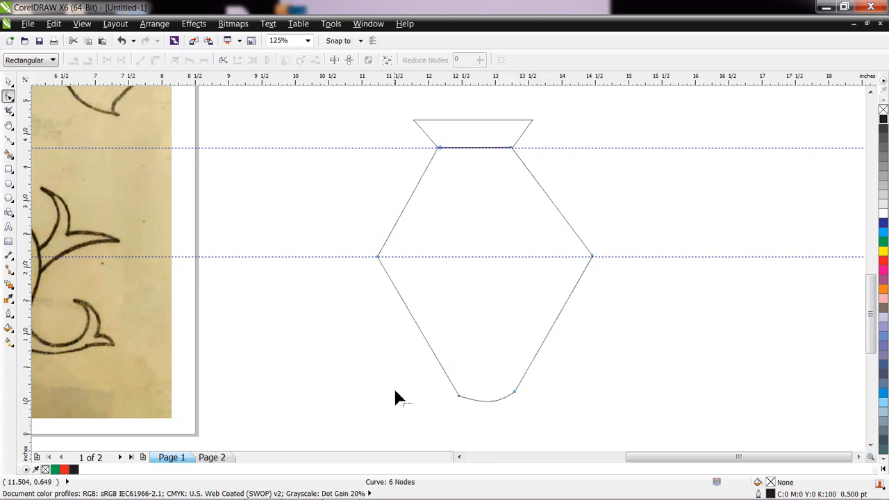
left_click(515, 394)
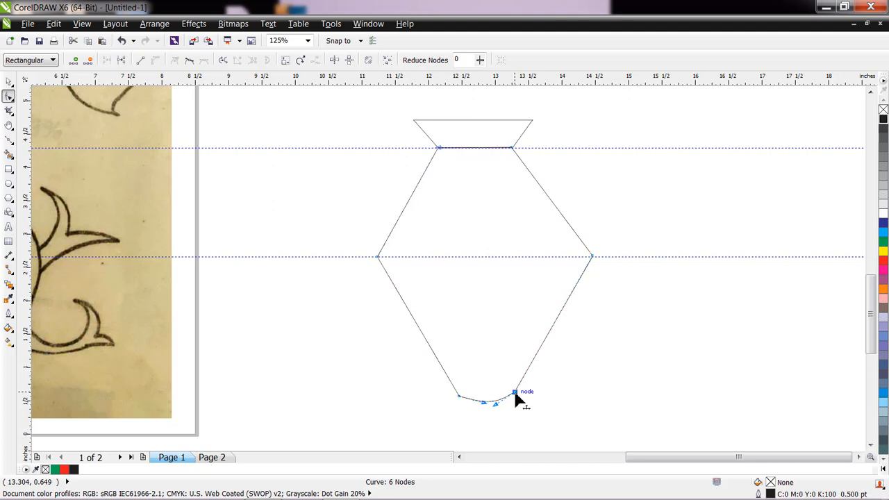
Step: Move the body's right shoulder node inward along the guideline to balance the vase's sides
scroll(577, 370, "down", 2)
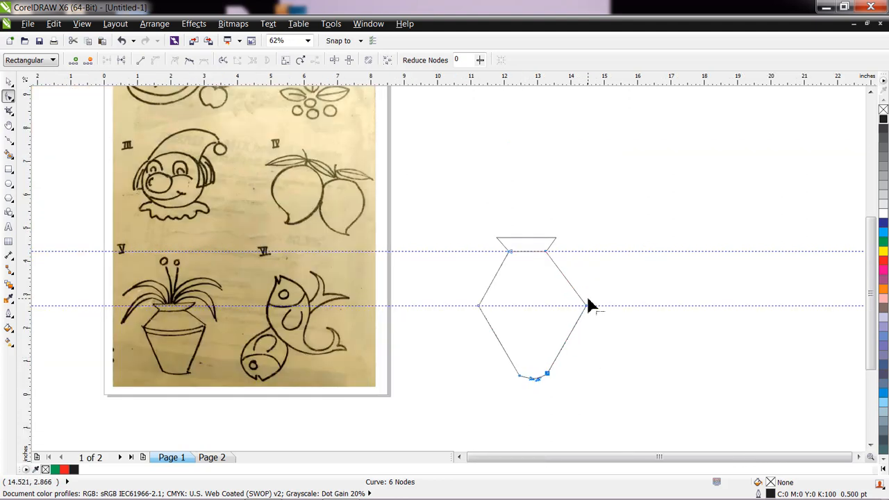
left_click_drag(587, 305, 579, 305)
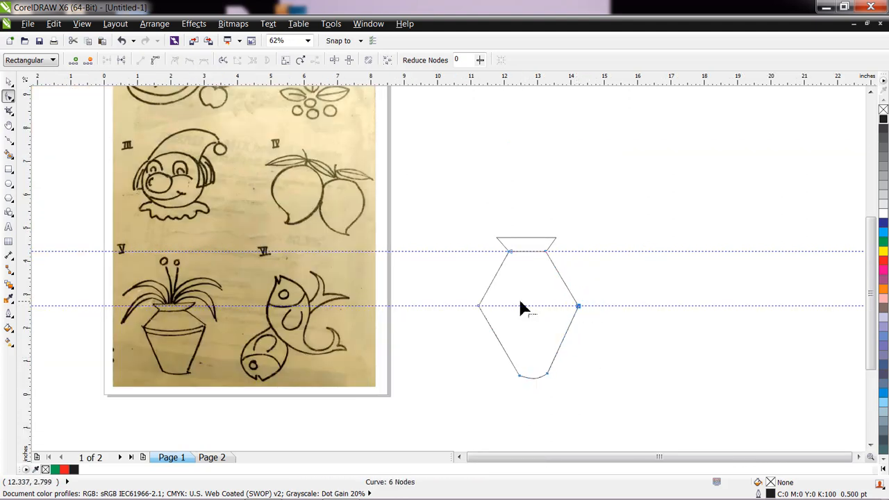
left_click(479, 306)
Step: Draw an arching leaf with the Bezier tool in the empty space beyond the vase's upper right, as a closed 16-node outline
left_click(9, 142)
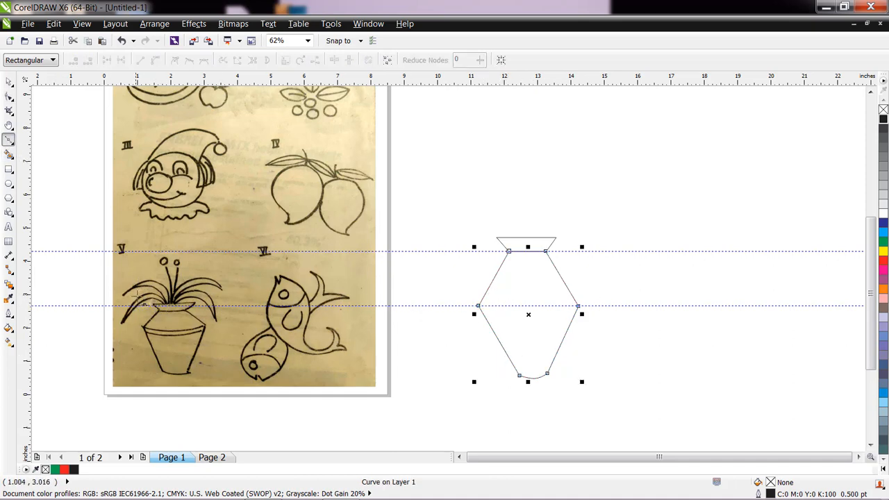
left_click(721, 202)
left_click(711, 188)
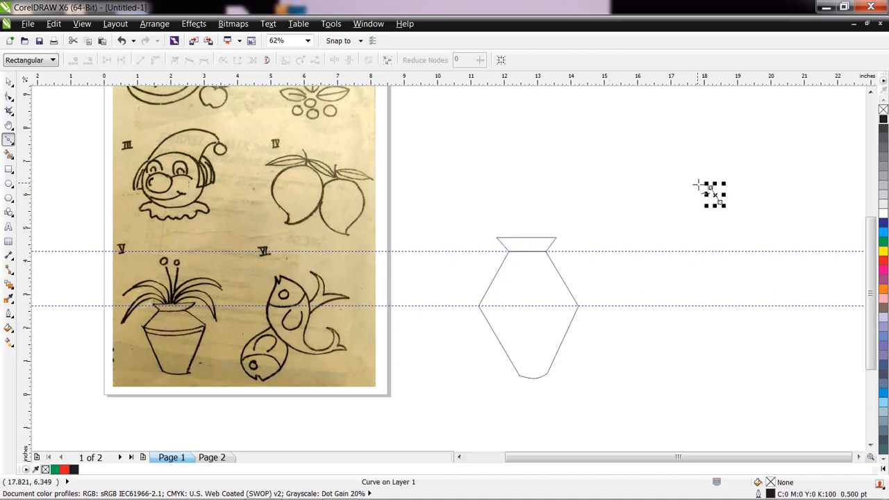
left_click(696, 182)
left_click(683, 183)
left_click(674, 192)
left_click(669, 201)
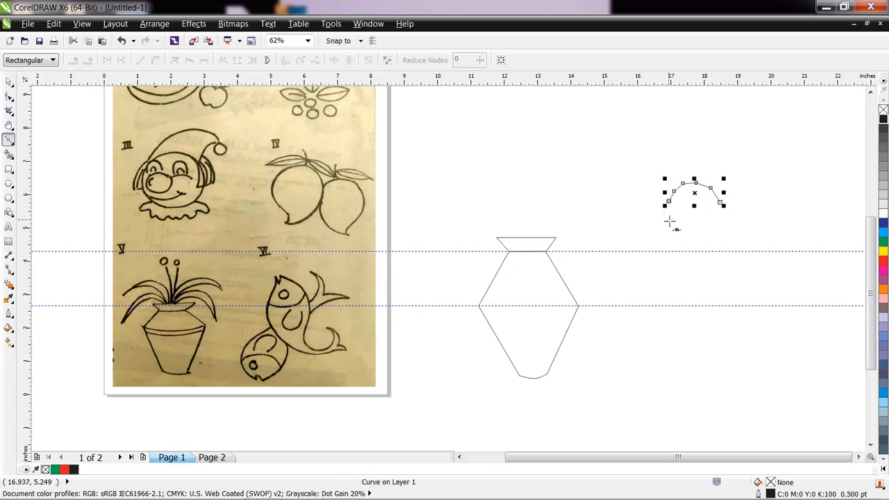
left_click(668, 221)
left_click(669, 233)
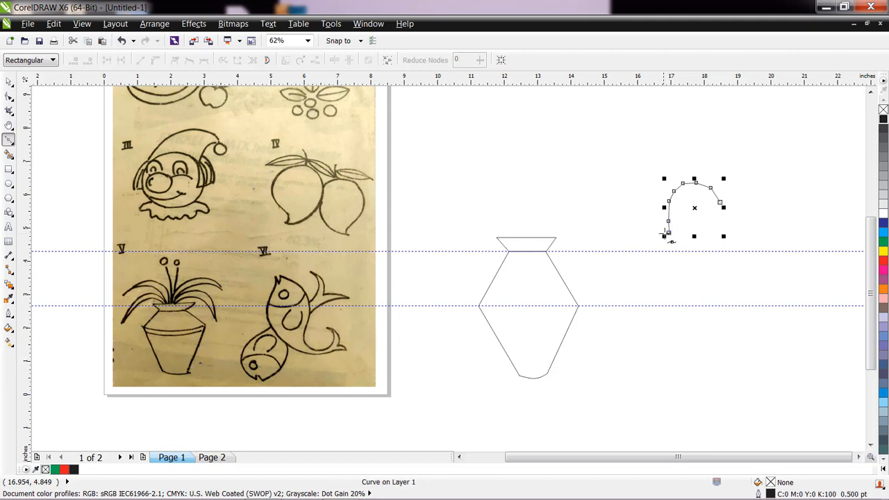
left_click(662, 227)
left_click(659, 212)
left_click(660, 195)
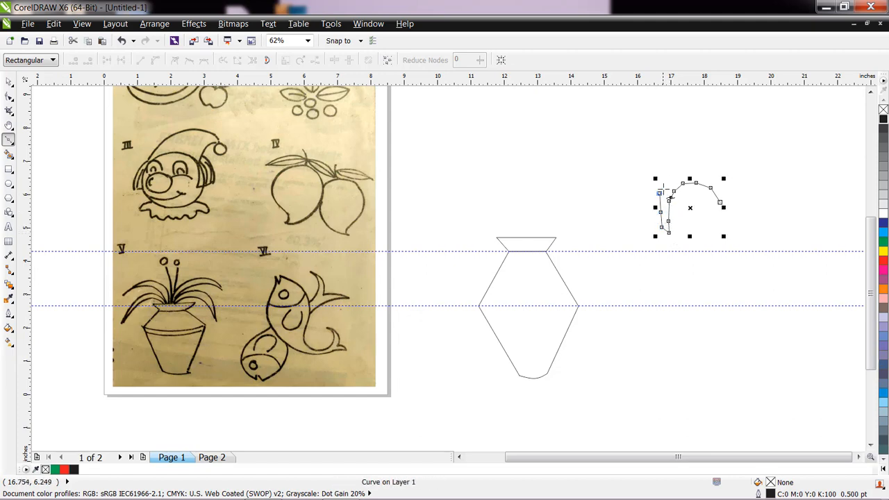
left_click(666, 179)
left_click(681, 175)
left_click(696, 173)
left_click(713, 181)
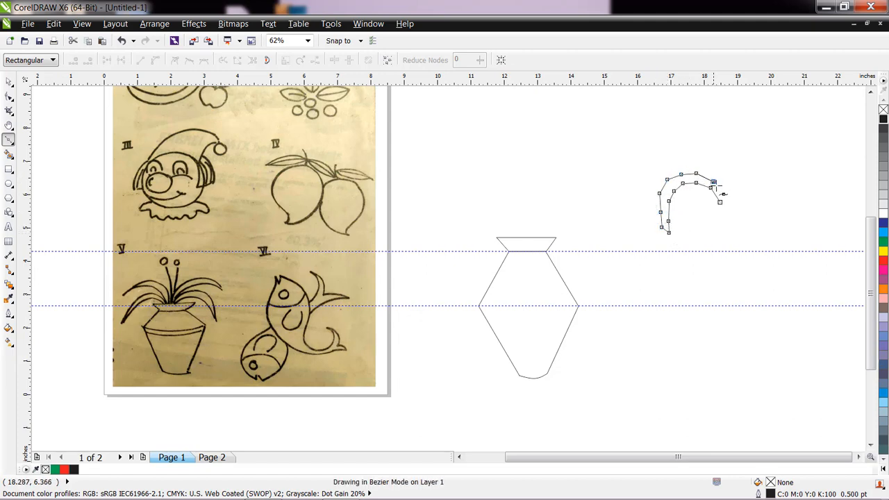
left_click(721, 191)
left_click(720, 201)
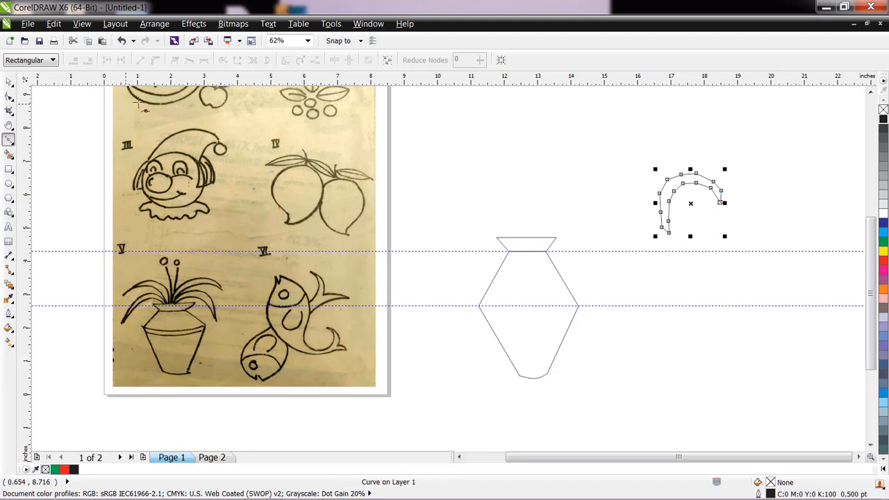
Step: Smooth the leaf by deleting its intermediate nodes down to the two tip nodes, and pull its inner edge down from the outer one
left_click(8, 96)
left_click_drag(626, 150, 762, 259)
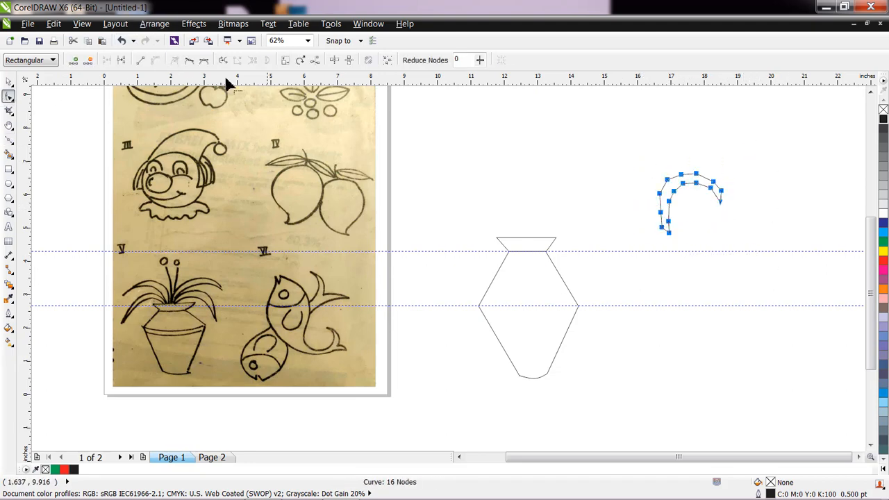
left_click_drag(673, 159, 722, 202)
key("Delete")
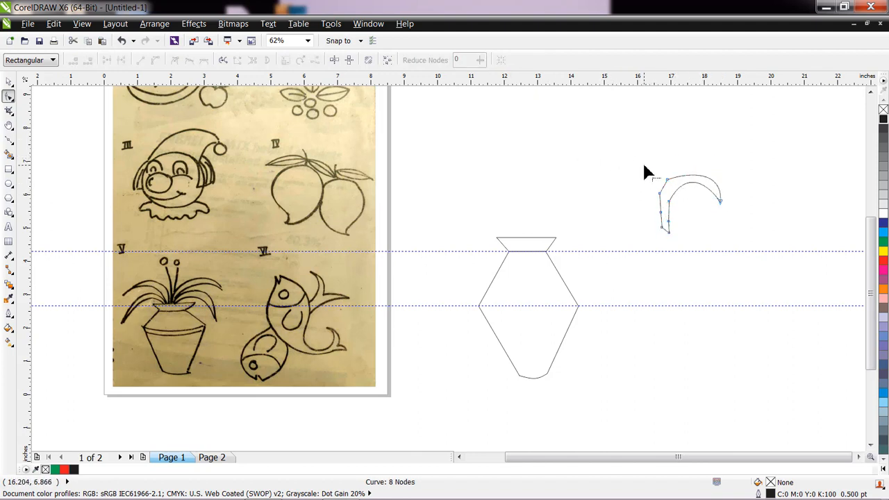
left_click_drag(644, 166, 670, 242)
key("Delete")
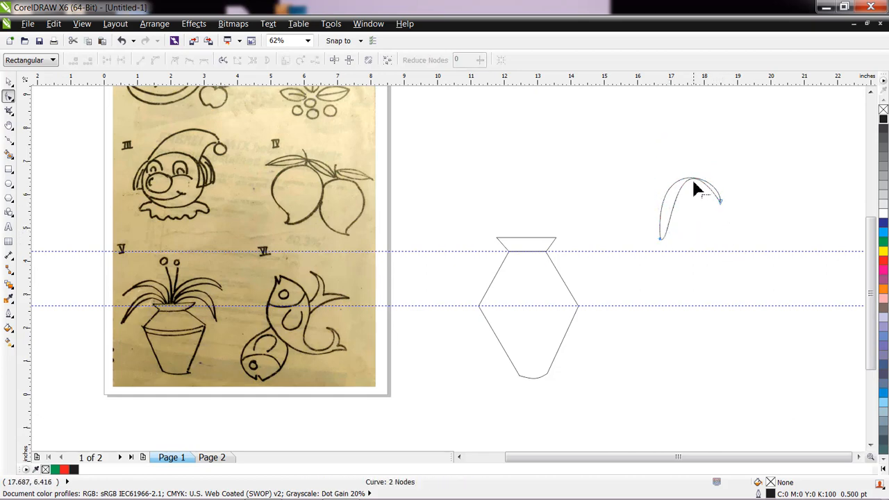
left_click_drag(698, 186, 703, 193)
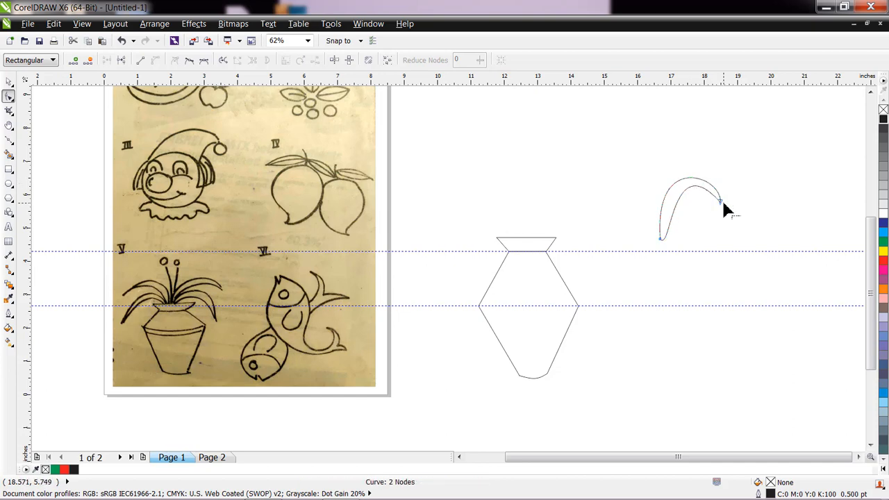
Step: Fill the vase's rim with magenta and the arching leaf with green
left_click(9, 82)
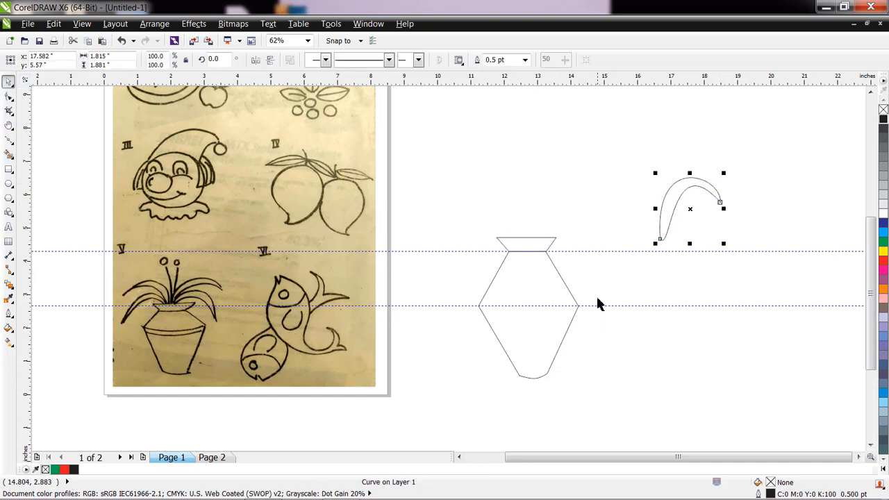
left_click(531, 244)
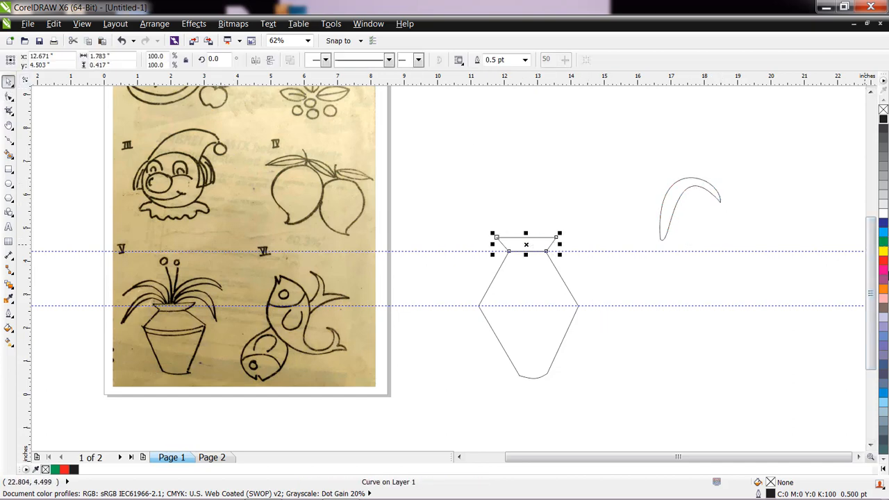
left_click(882, 271)
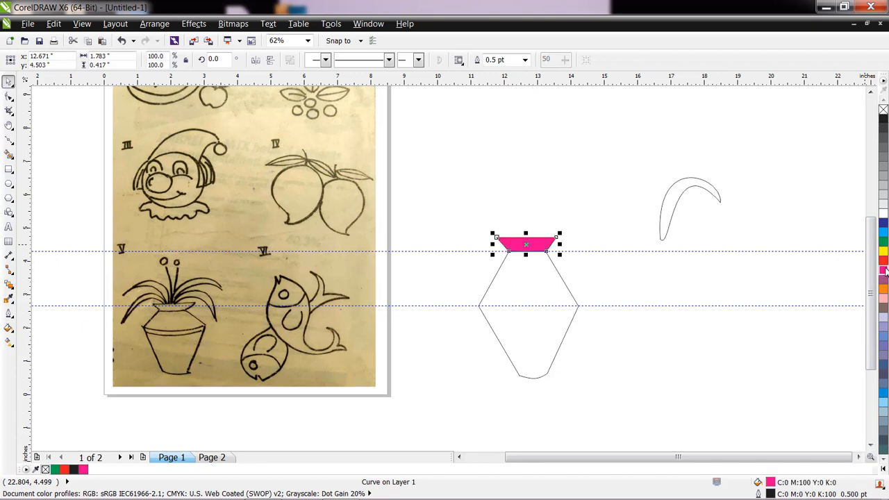
left_click(698, 184)
left_click(883, 241)
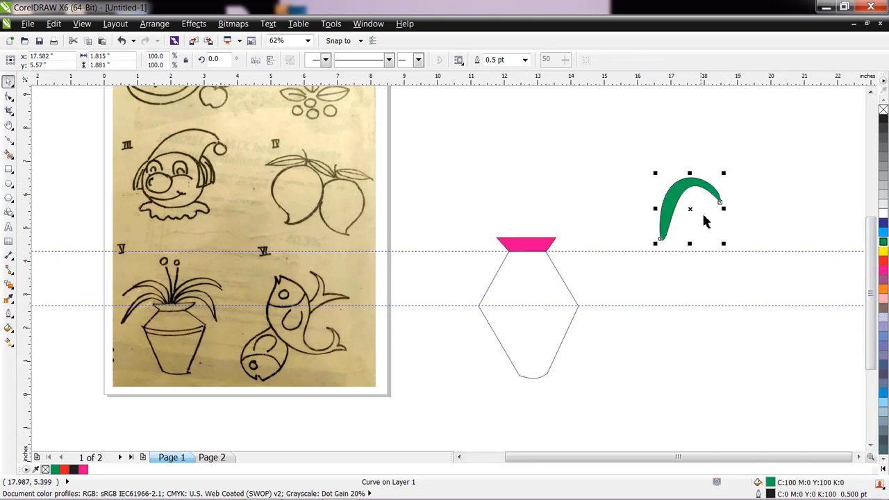
Step: Move the green leaf to the left side of the vase's rim and send it to the back of the page
left_click_drag(693, 211, 490, 253)
right_click(502, 230)
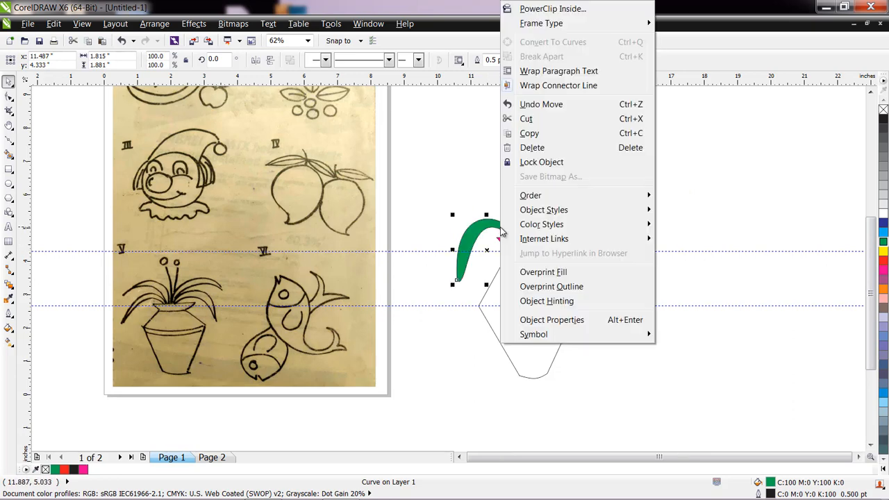
mouse_move(564, 199)
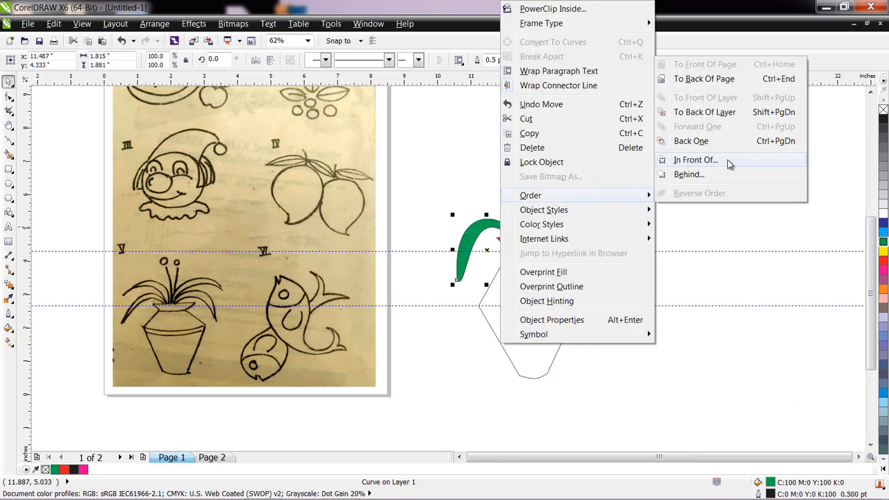
left_click(704, 78)
left_click(587, 235)
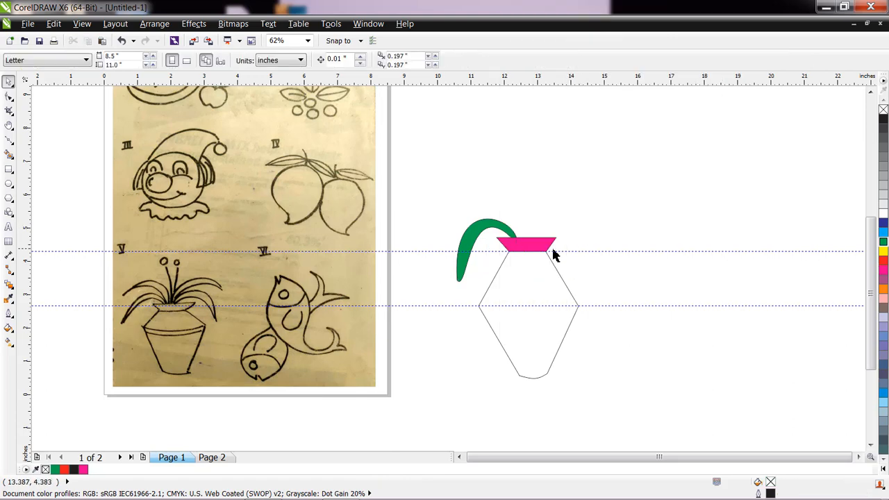
Step: Place a horizontally mirrored copy of the leaf on the right side of the rim and send it behind the rim
scroll(516, 243, "up", 2)
left_click(499, 222)
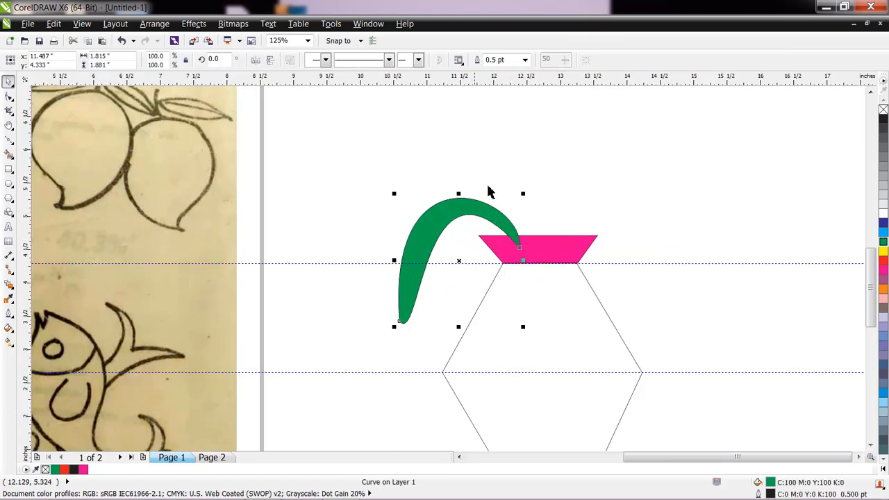
left_click(256, 60)
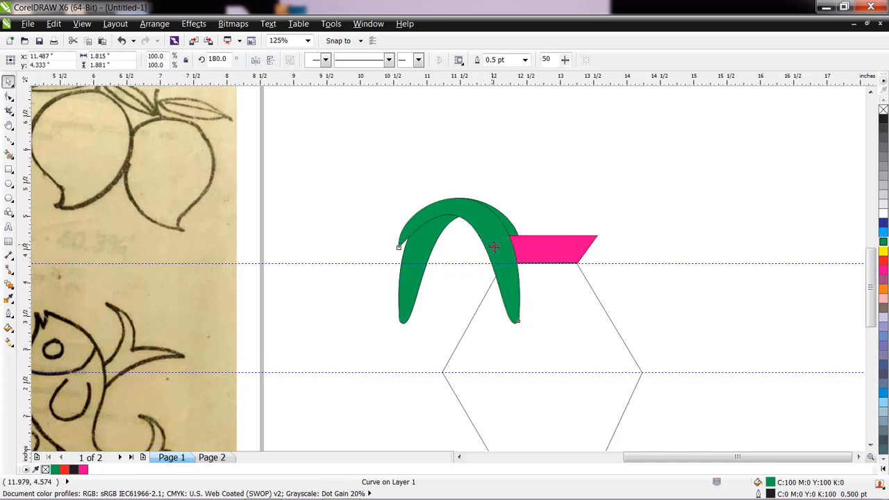
left_click_drag(492, 250, 638, 250)
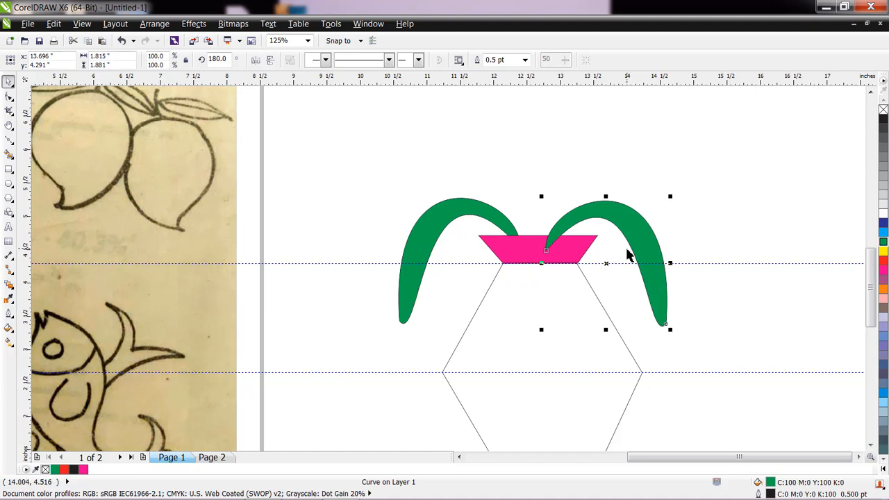
right_click(635, 252)
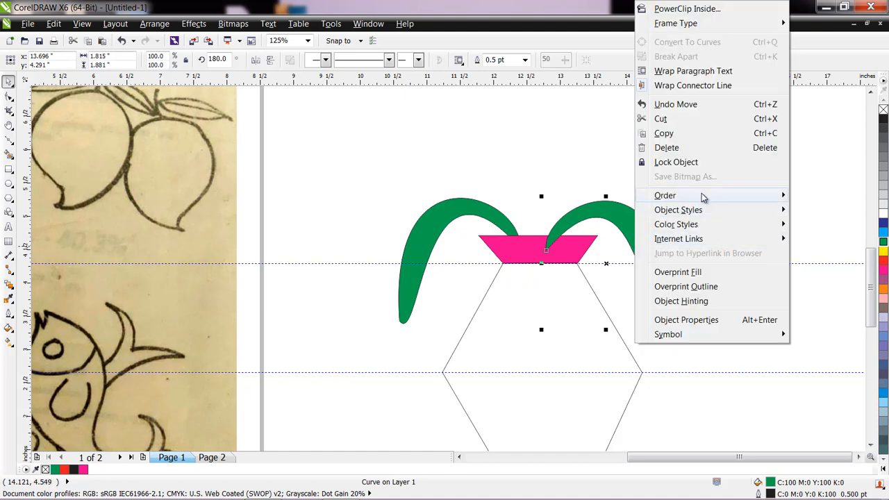
mouse_move(730, 195)
left_click(519, 82)
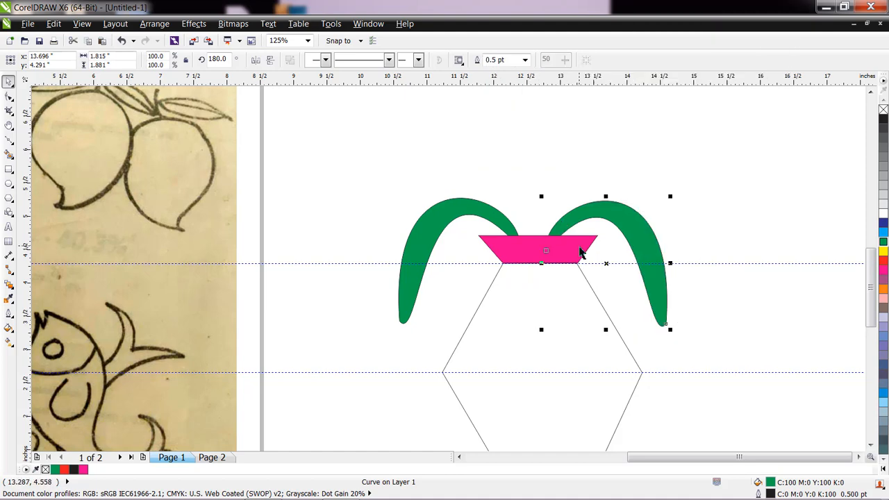
Step: Reshape the right leaf's inner edge with its curve handles so that the leaf tapers to a sharp tip
left_click(9, 96)
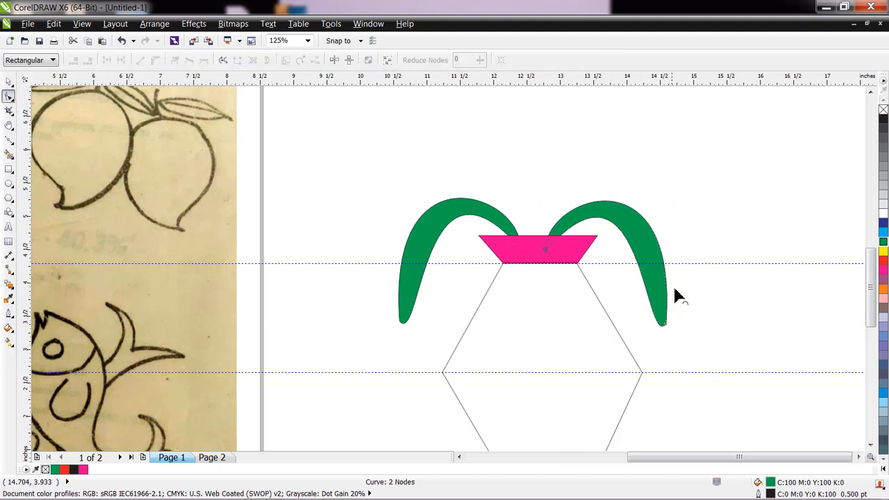
left_click(668, 327)
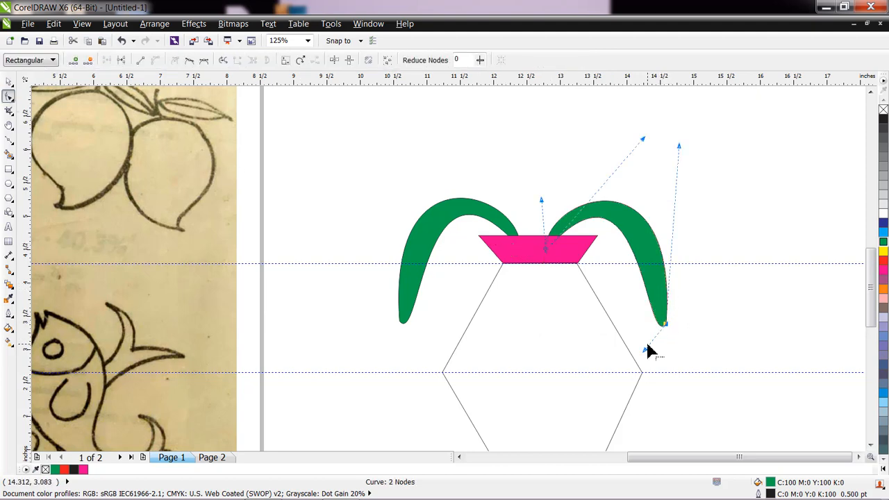
left_click_drag(645, 351, 647, 277)
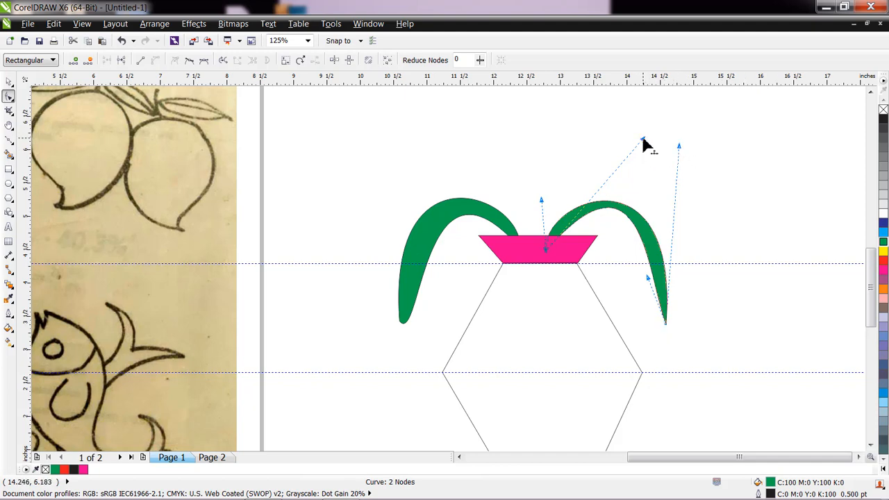
left_click_drag(646, 143, 605, 169)
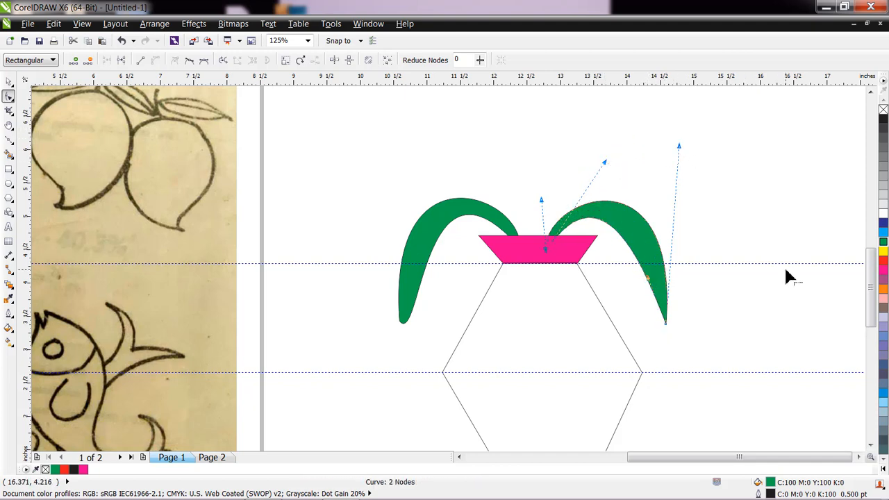
Step: Try to apply a linear fountain fill to the left leaf, running from its crest down to its tip
scroll(685, 266, "down", 4)
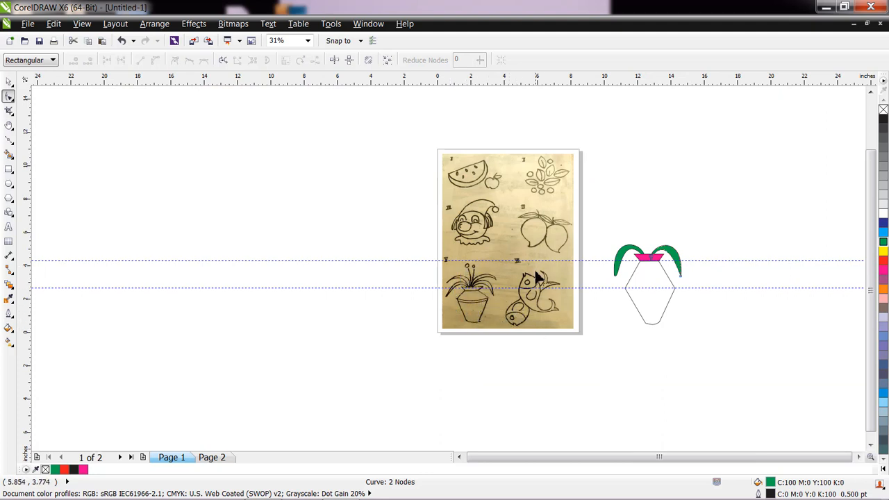
scroll(630, 248, "up", 1)
scroll(624, 242, "down", 1)
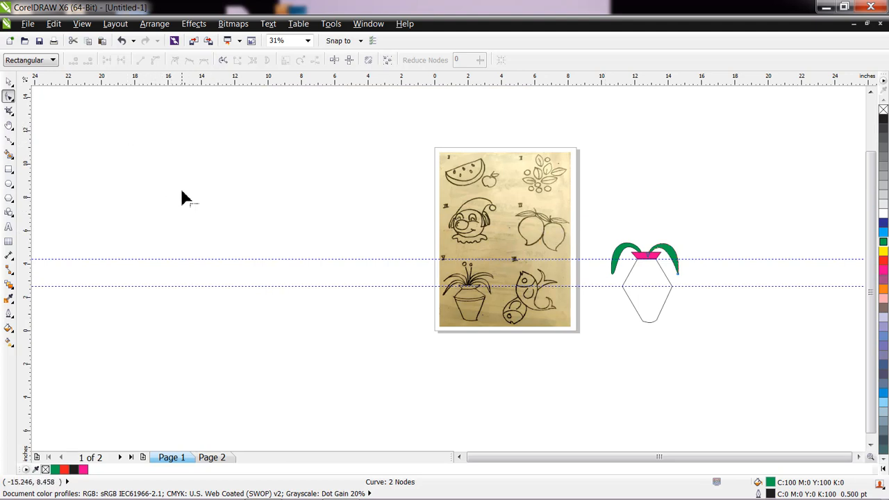
scroll(681, 278, "up", 1)
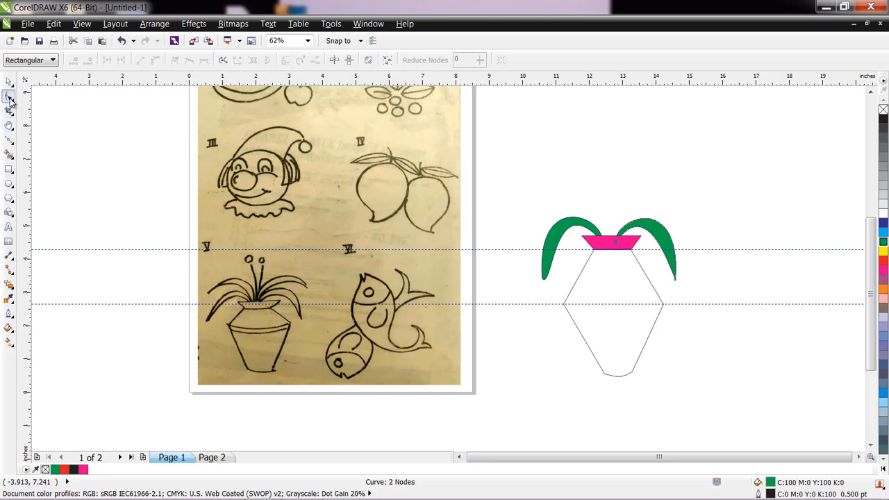
left_click(9, 344)
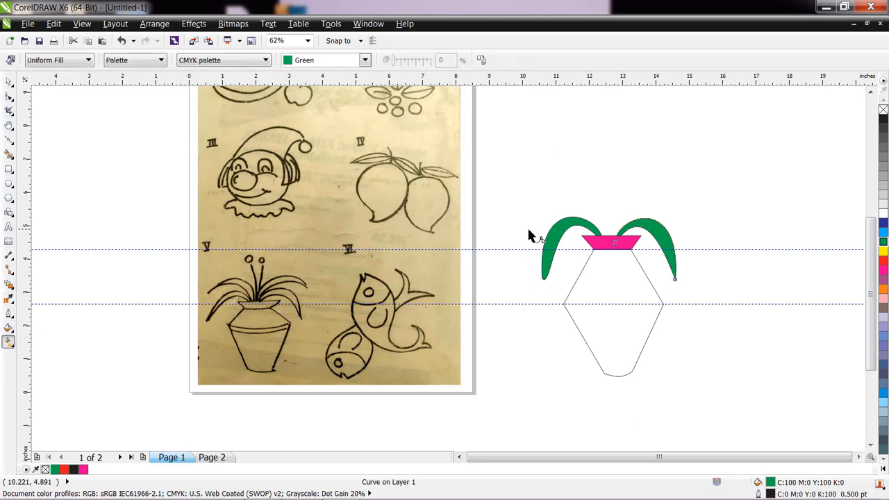
left_click_drag(571, 218, 537, 291)
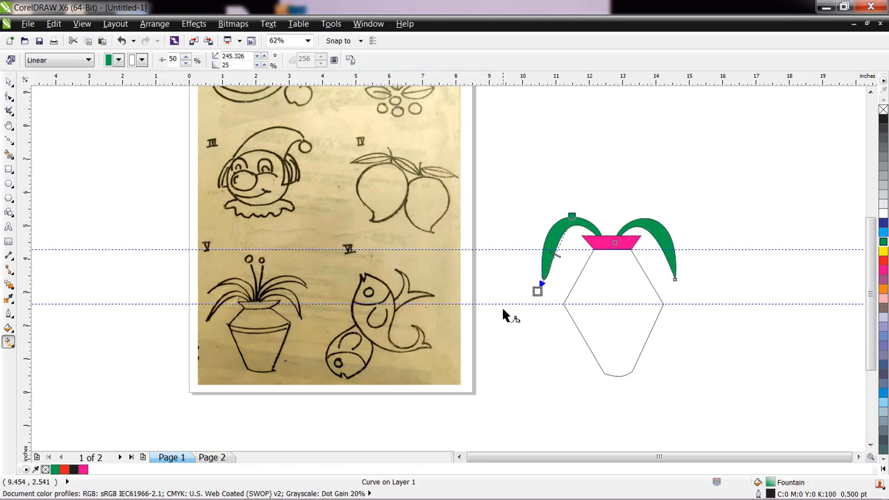
Step: Apply a linear green-to-yellow fountain fill to the left leaf from crest to tip, with its midpoint shifted toward the yellow tip
left_click(554, 229)
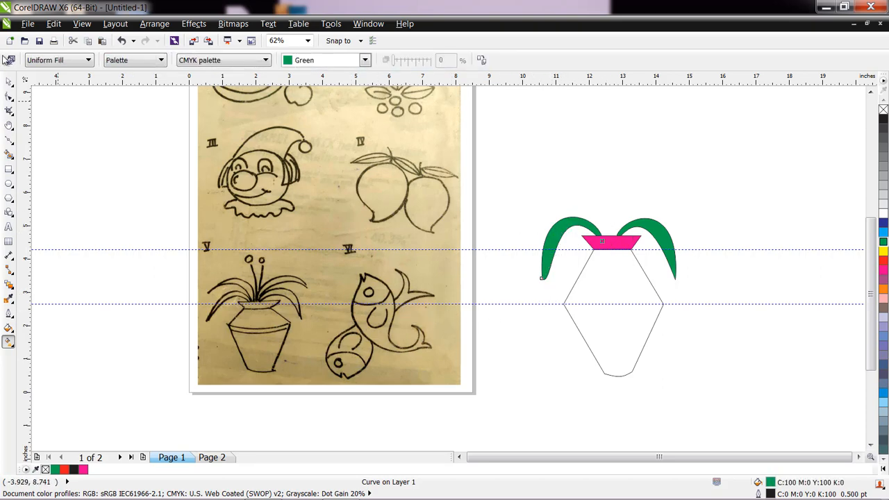
key("space")
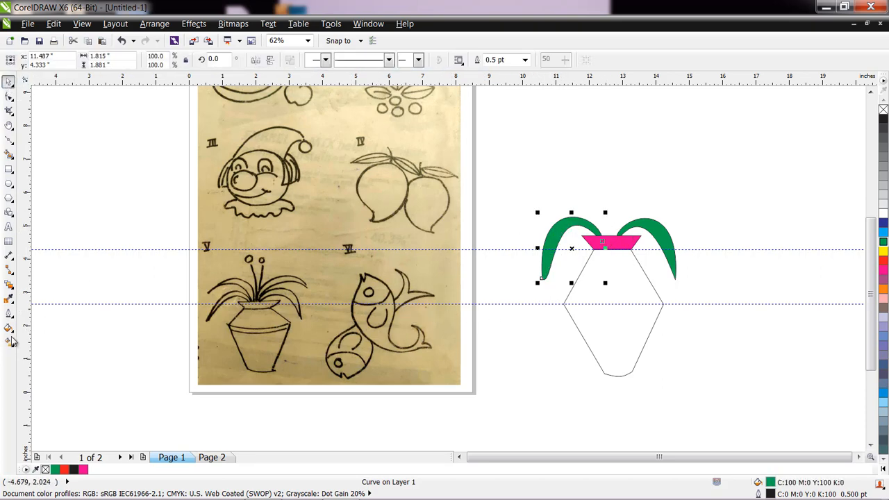
left_click(9, 341)
left_click_drag(573, 218, 539, 276)
left_click(141, 61)
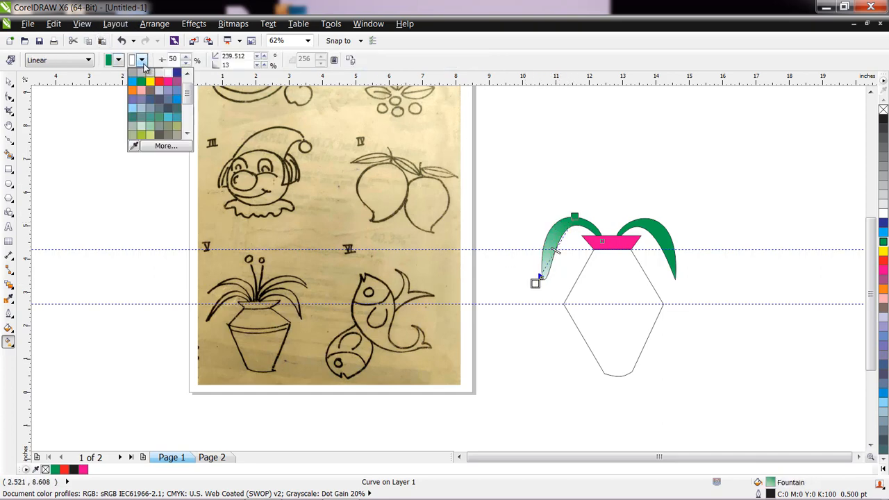
left_click(158, 82)
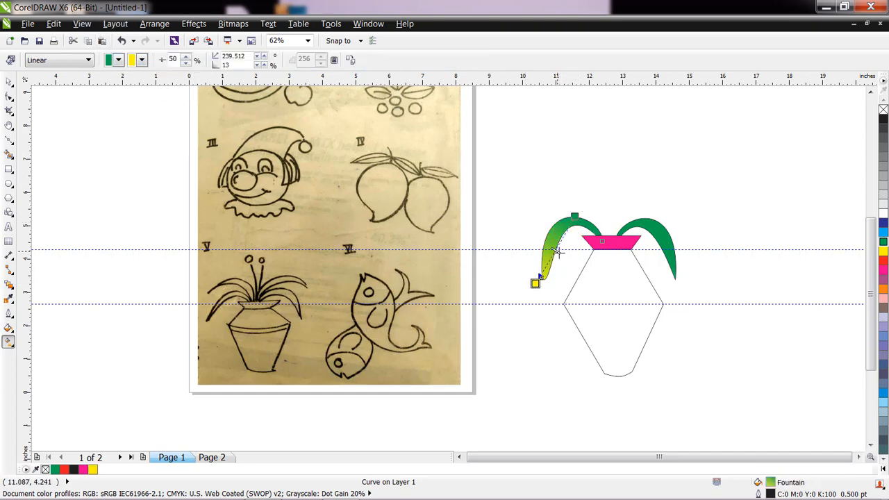
left_click_drag(556, 252, 549, 262)
left_click(554, 293)
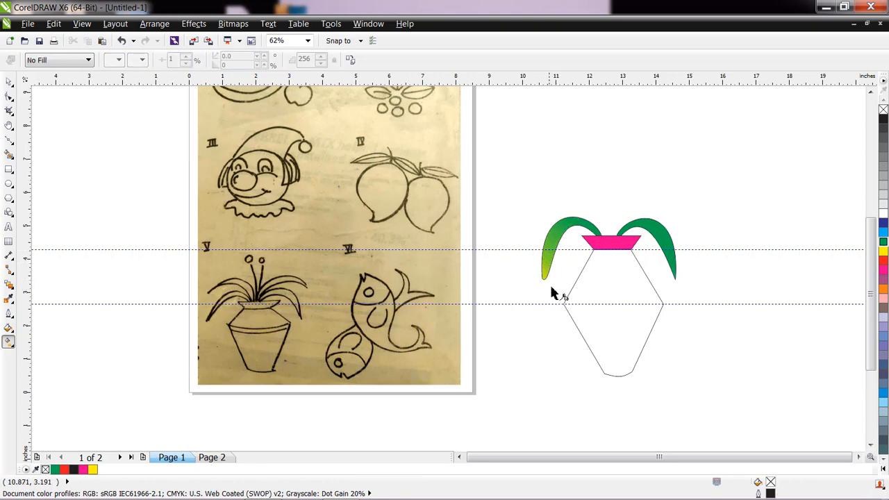
left_click(8, 82)
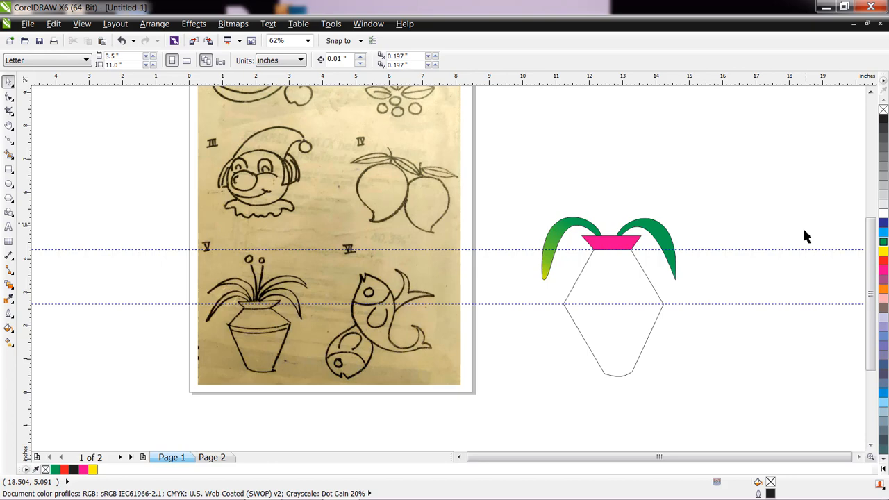
left_click(871, 91)
left_click(872, 91)
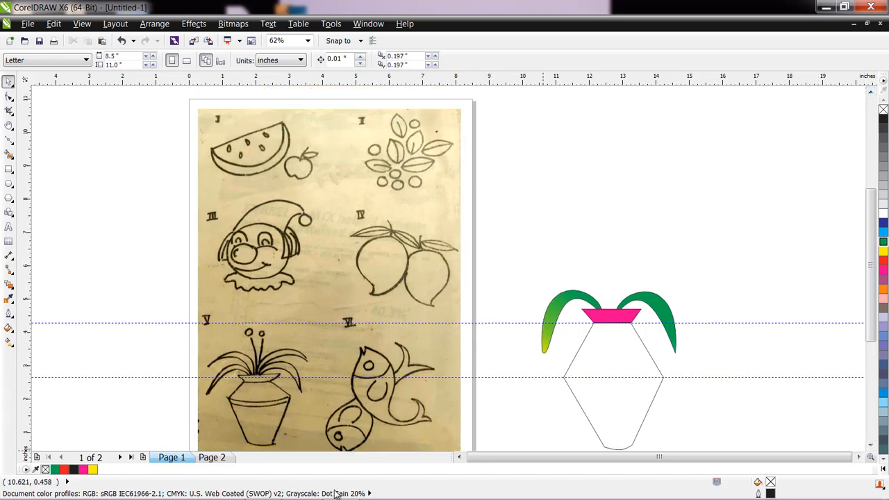